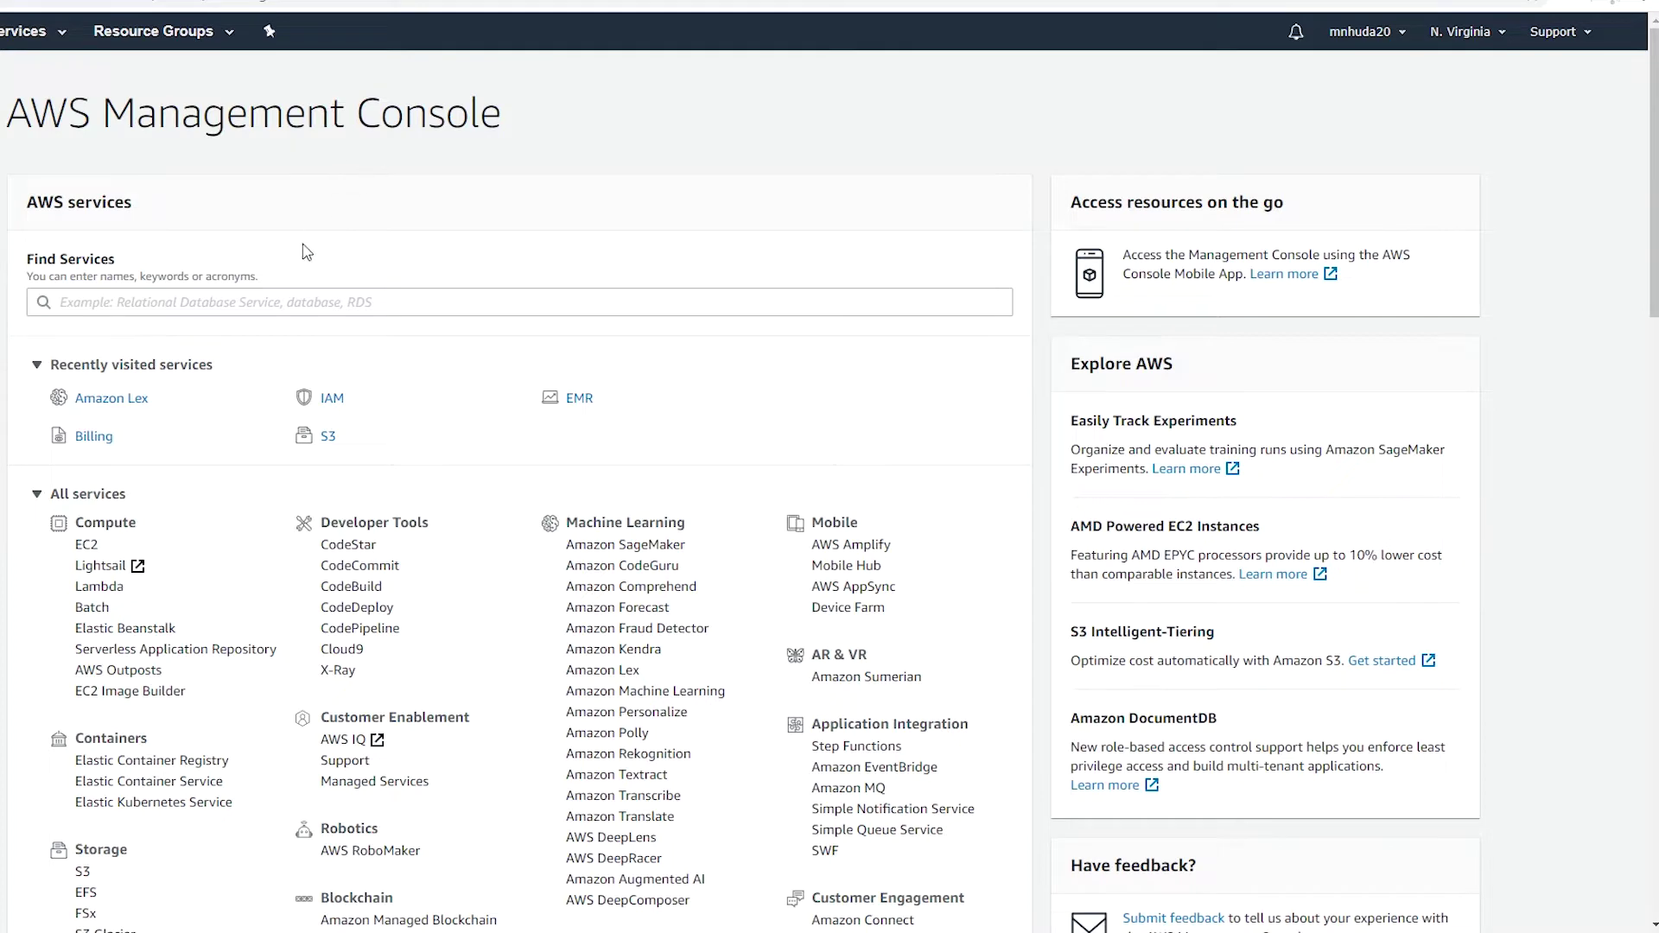
Find the Amazon Lex service in the AWS console and start creating a custom bot.
left_click(229, 303)
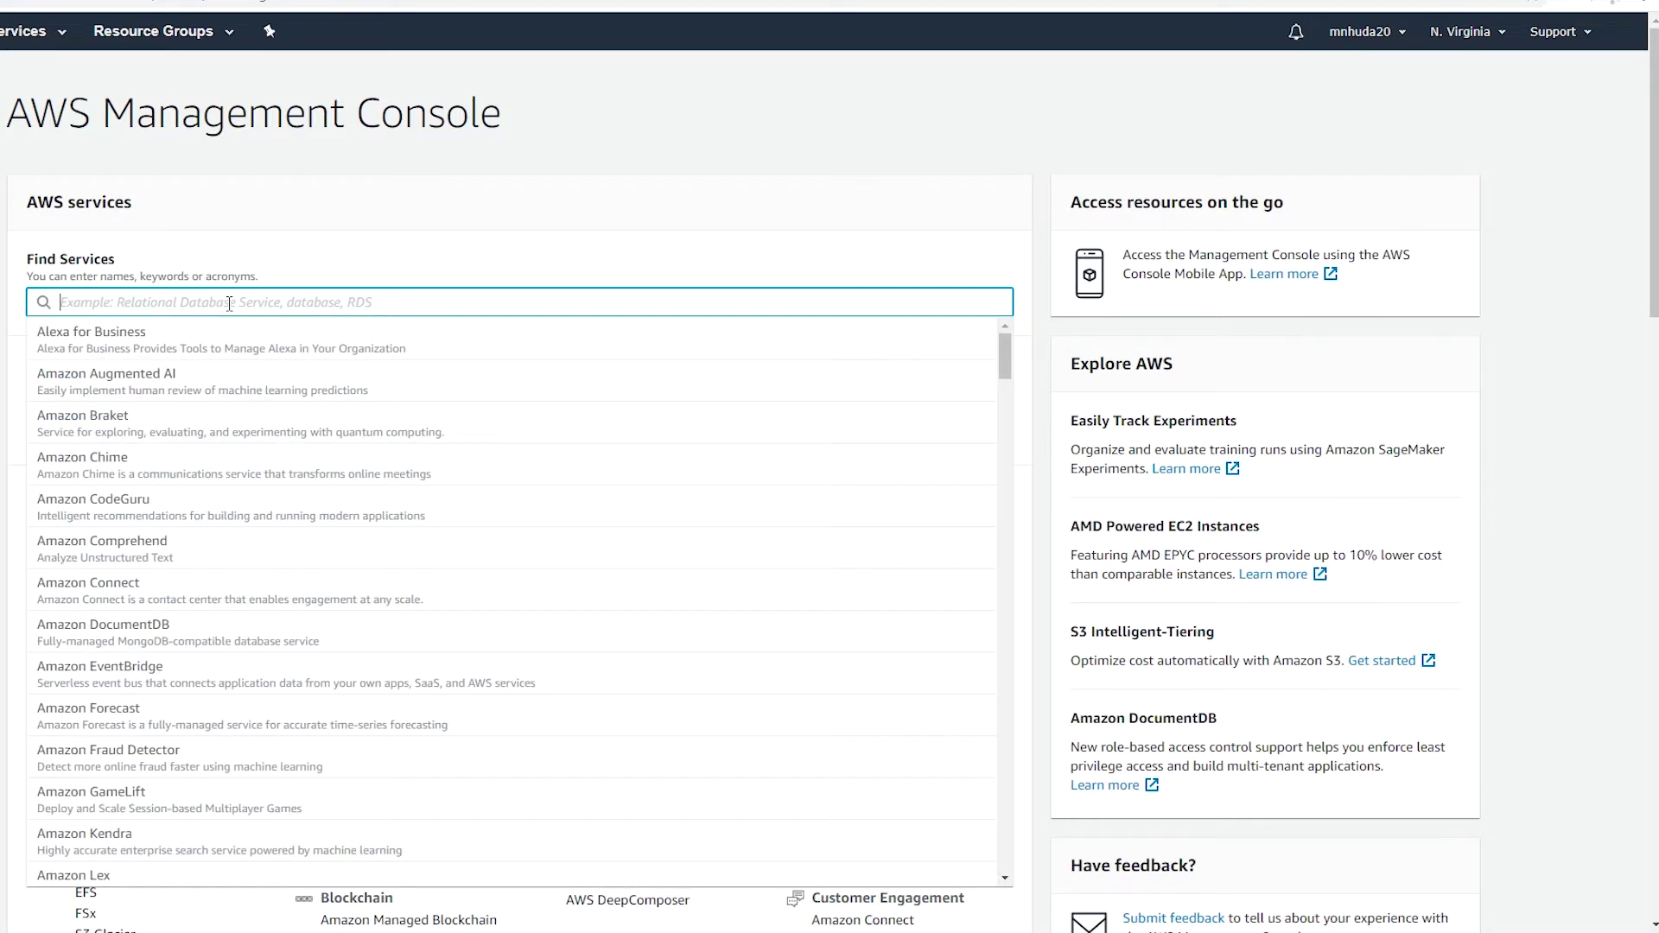
type("lex")
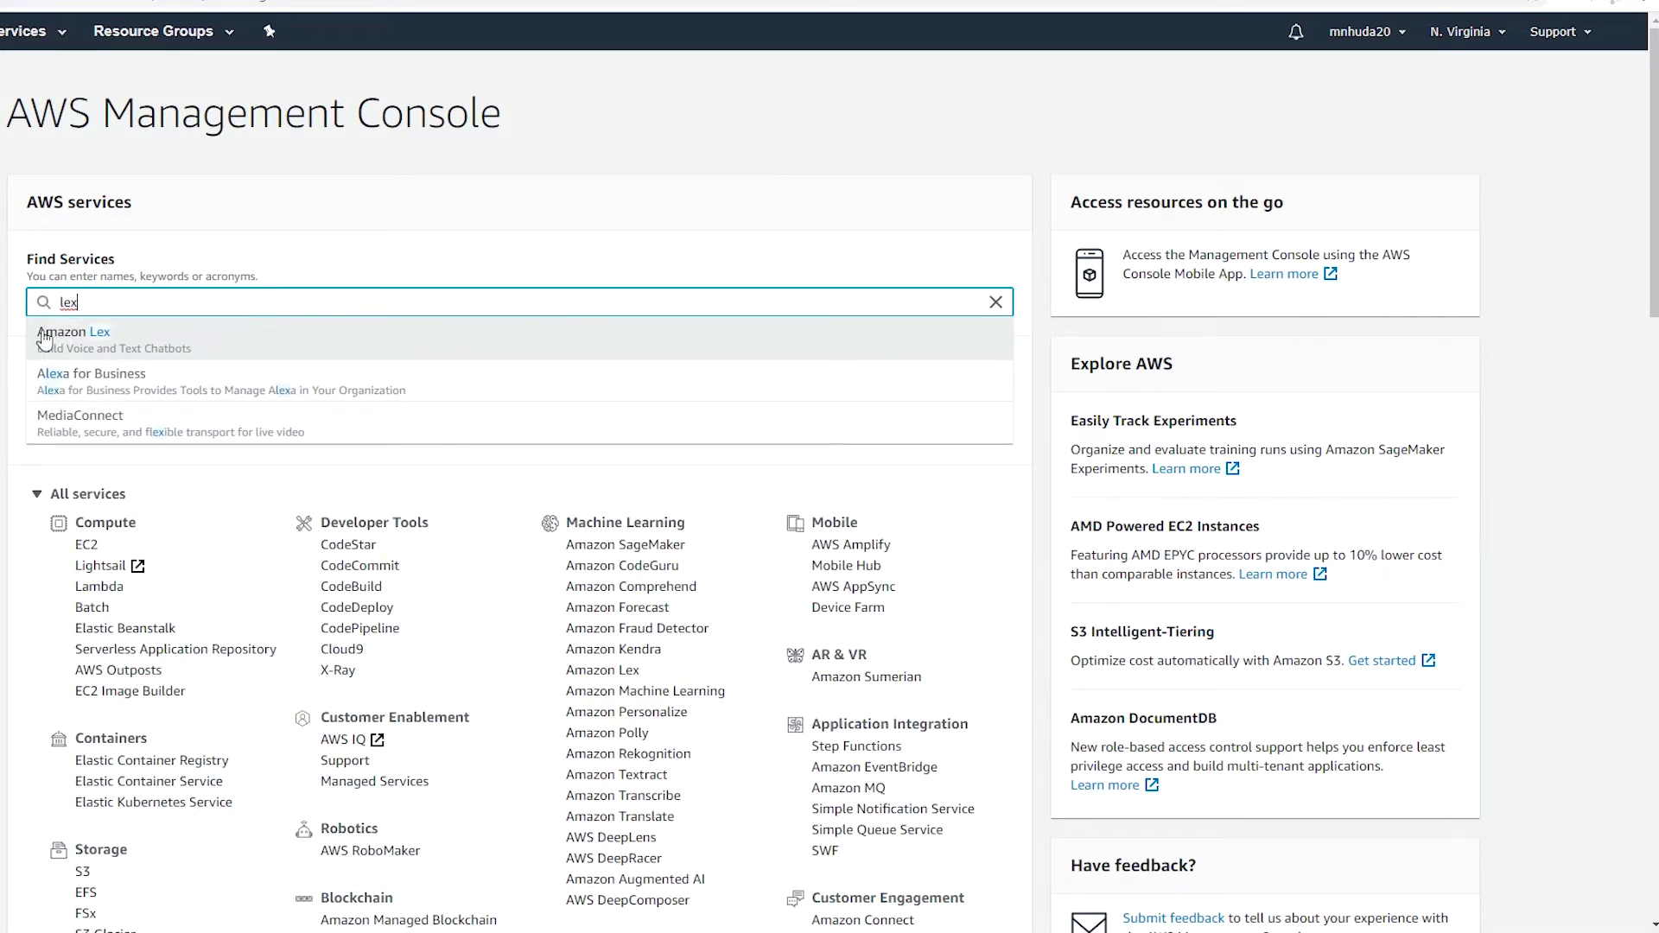
left_click(60, 343)
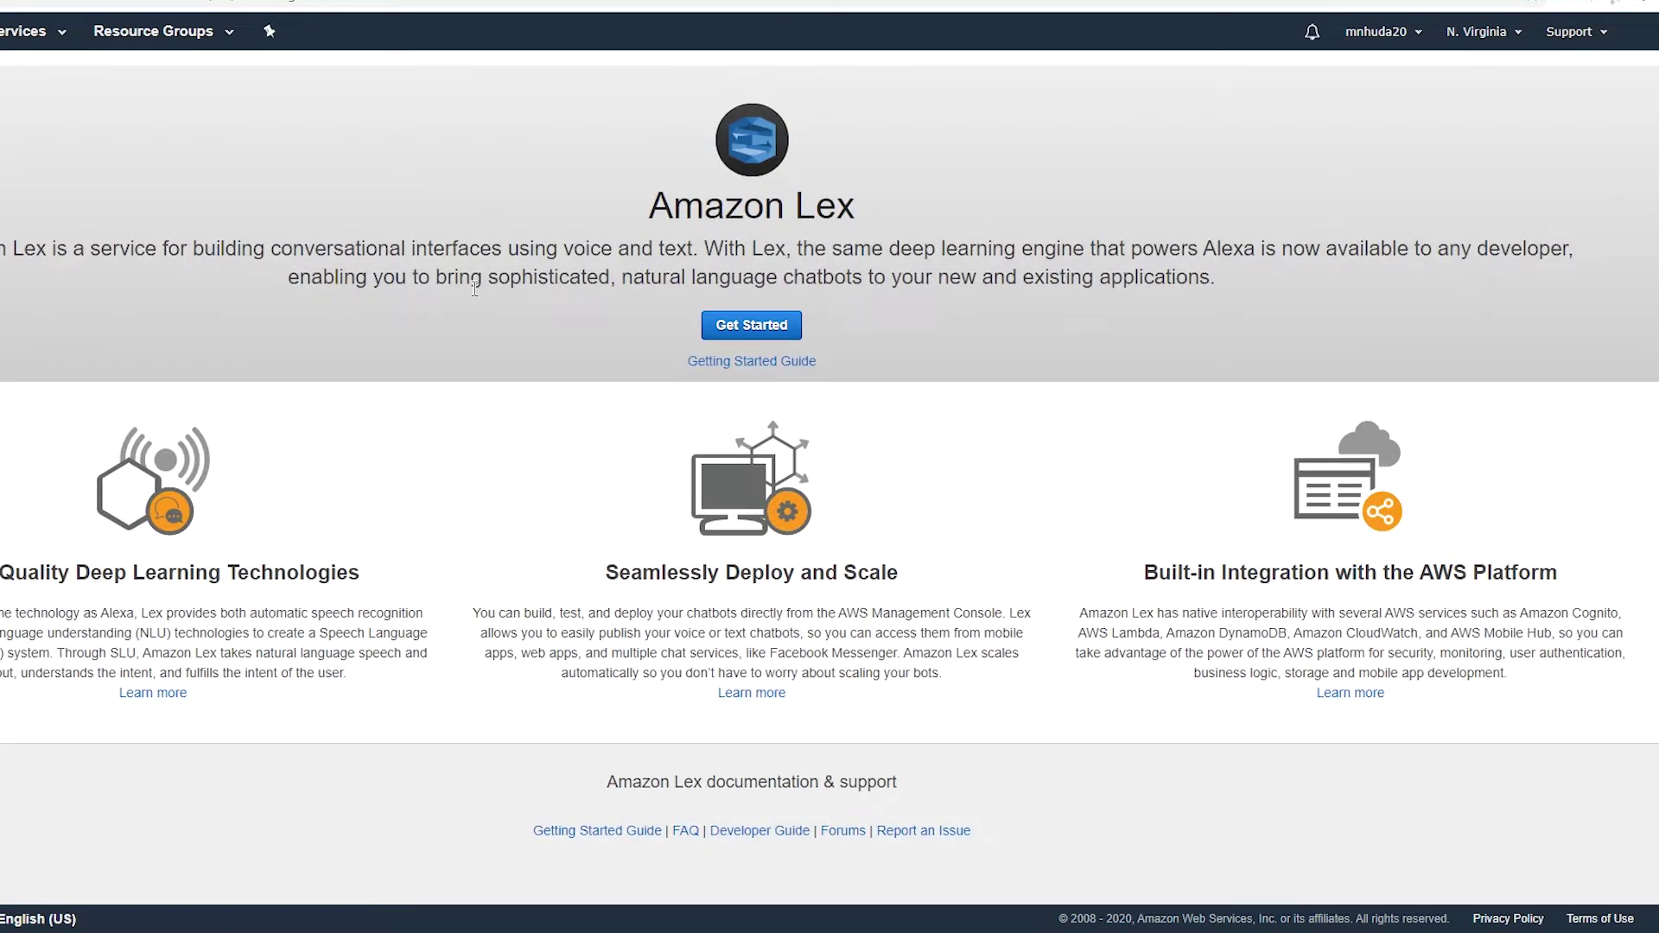
left_click(746, 326)
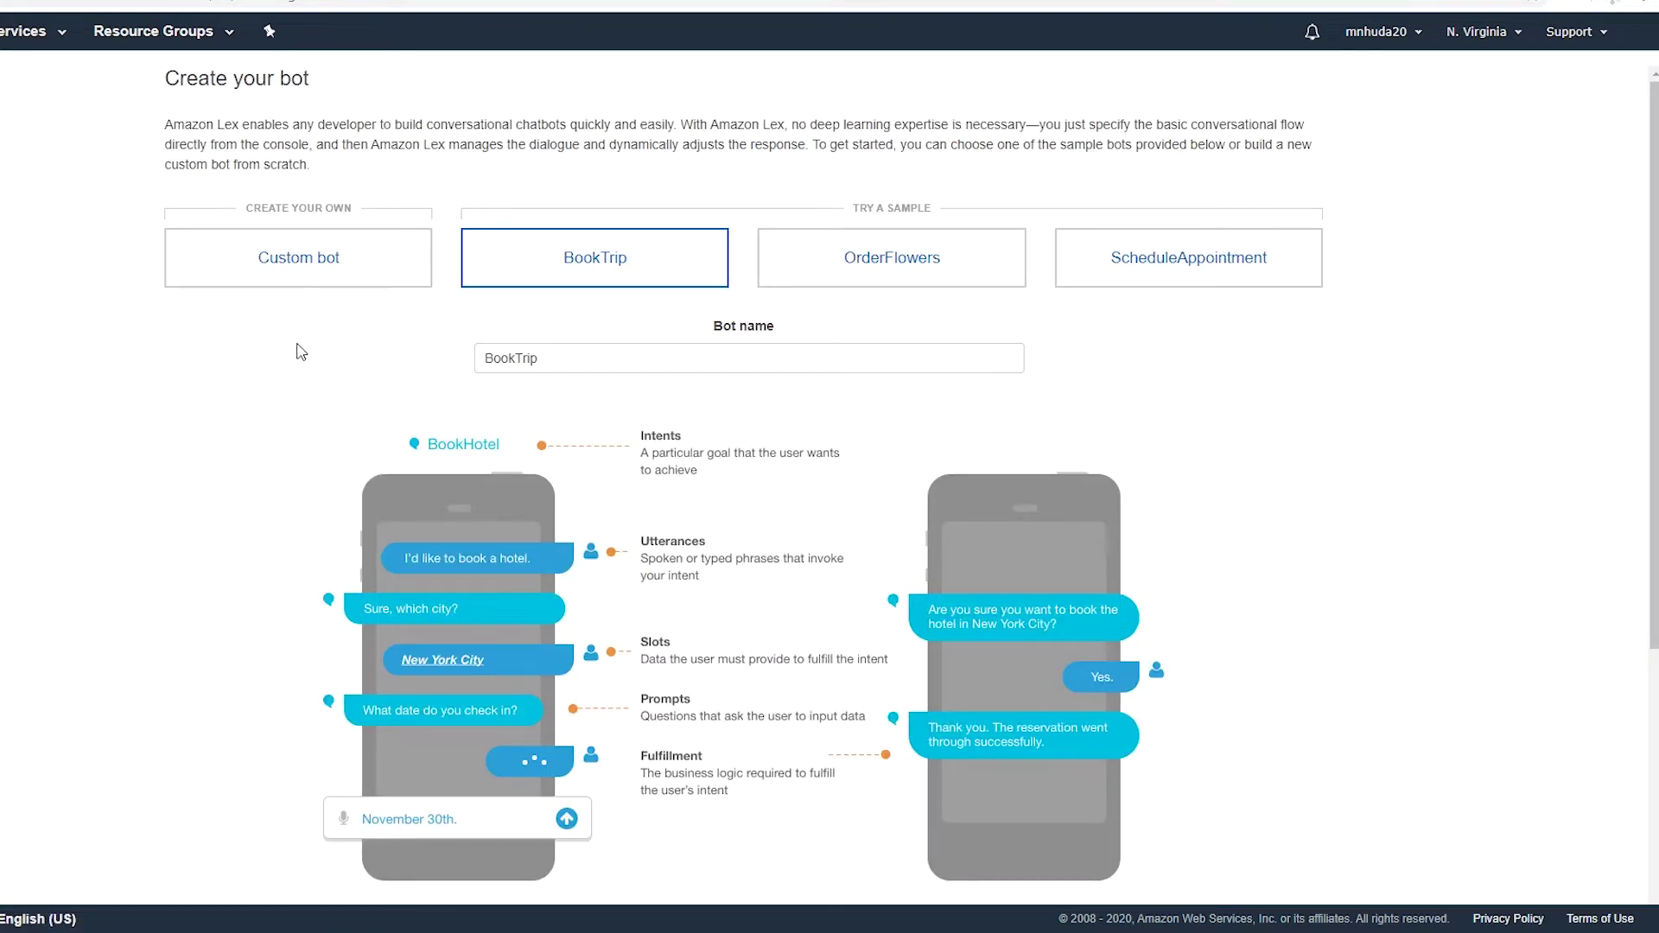
left_click(318, 267)
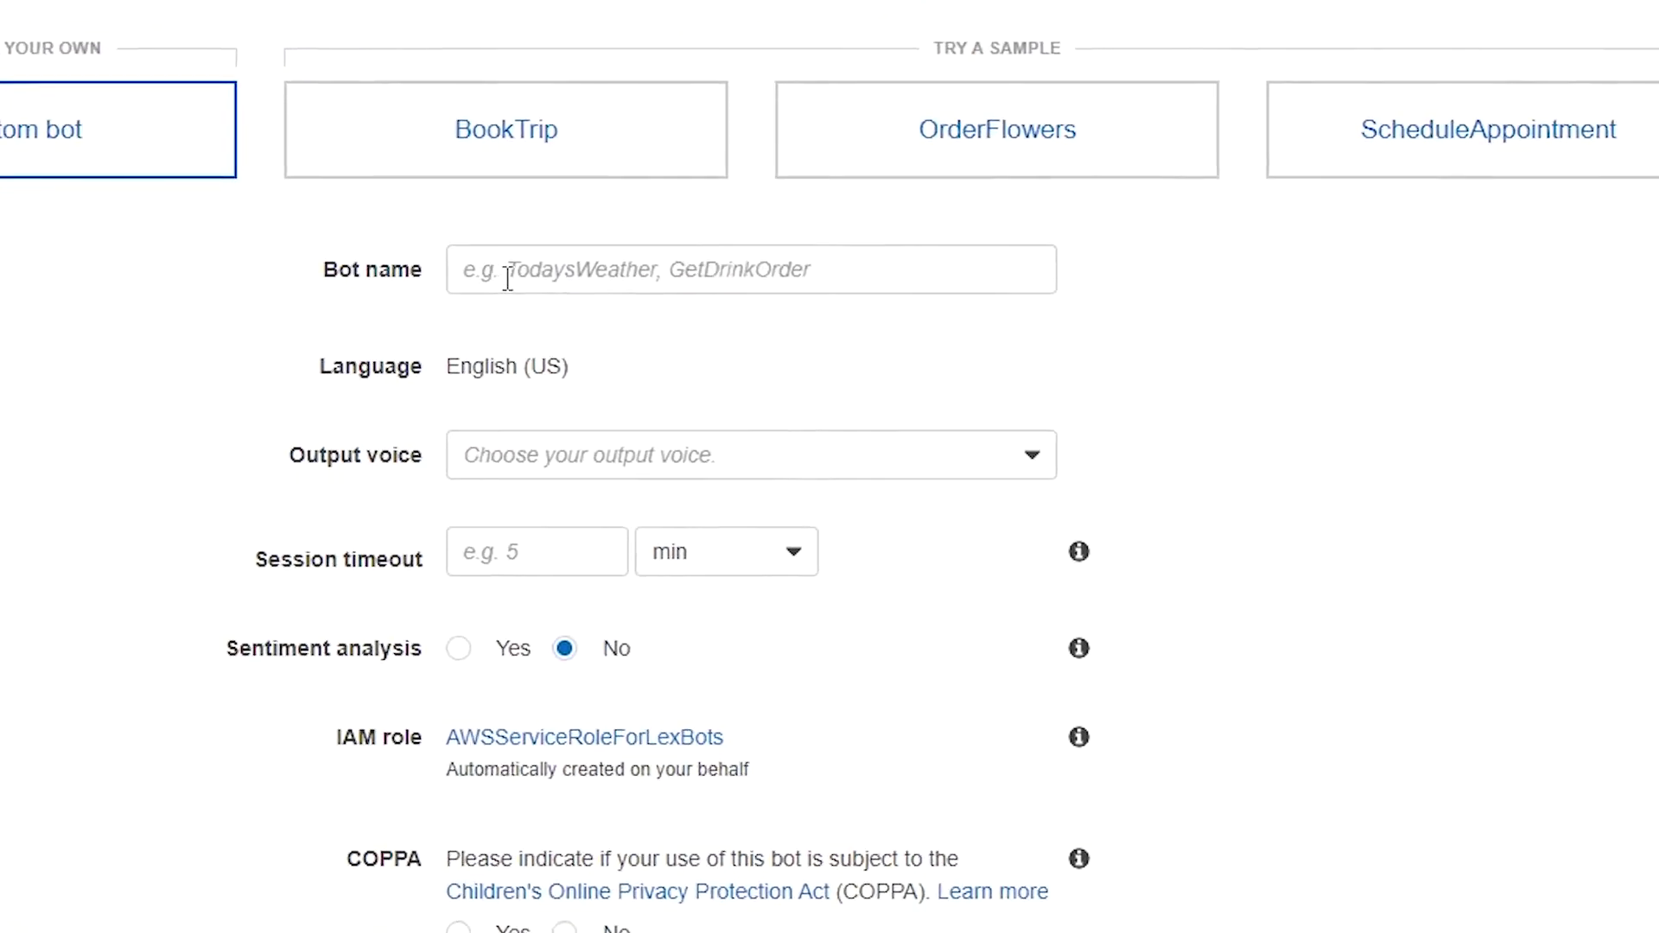
Name the new bot "orderhandler".
left_click(572, 278)
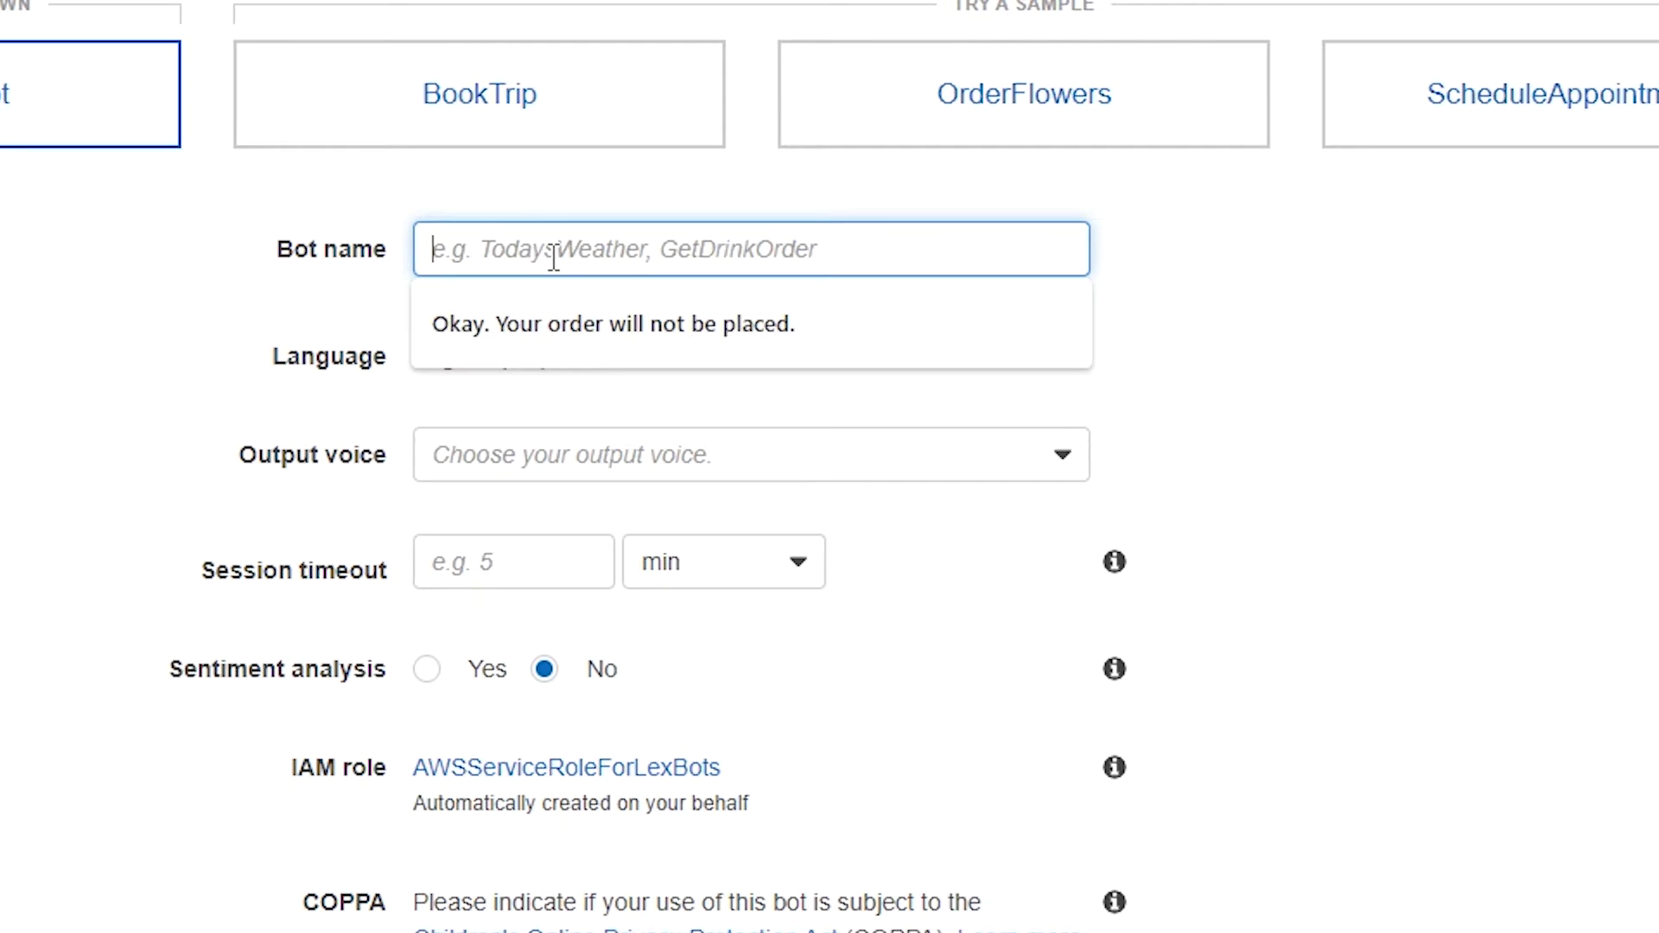
type("order")
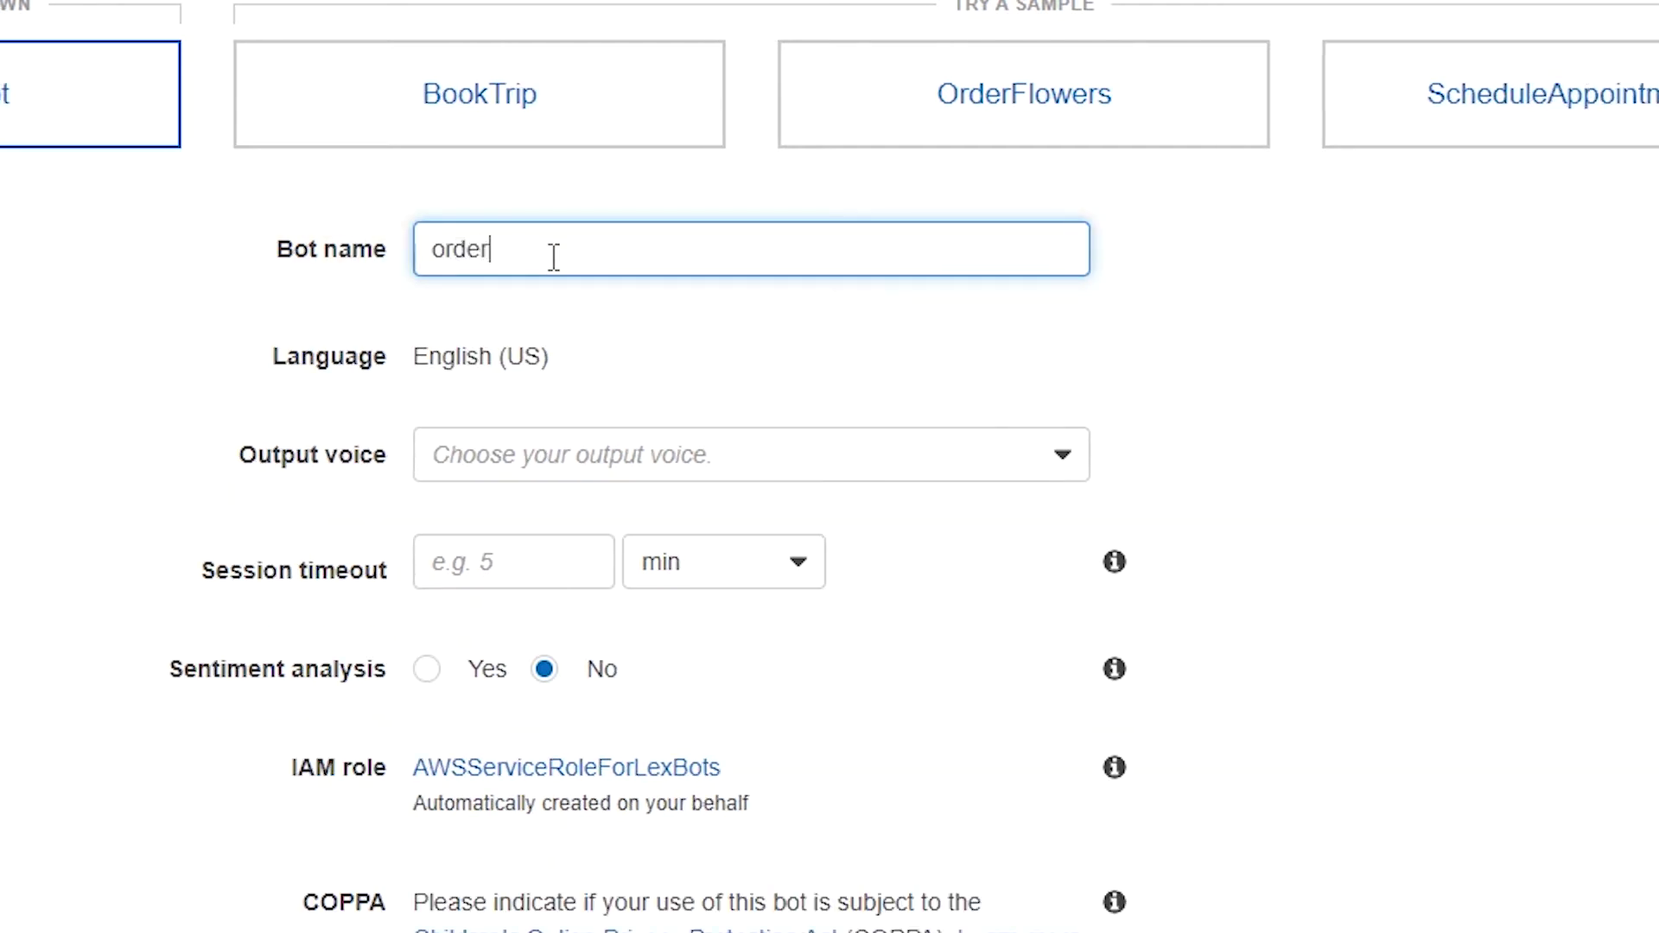
type("handle")
key("BackSpace")
type("ler")
Set the bot's output voice to Joanna and enter "Hello, my name is Joanna" as the voice sample text.
left_click(836, 467)
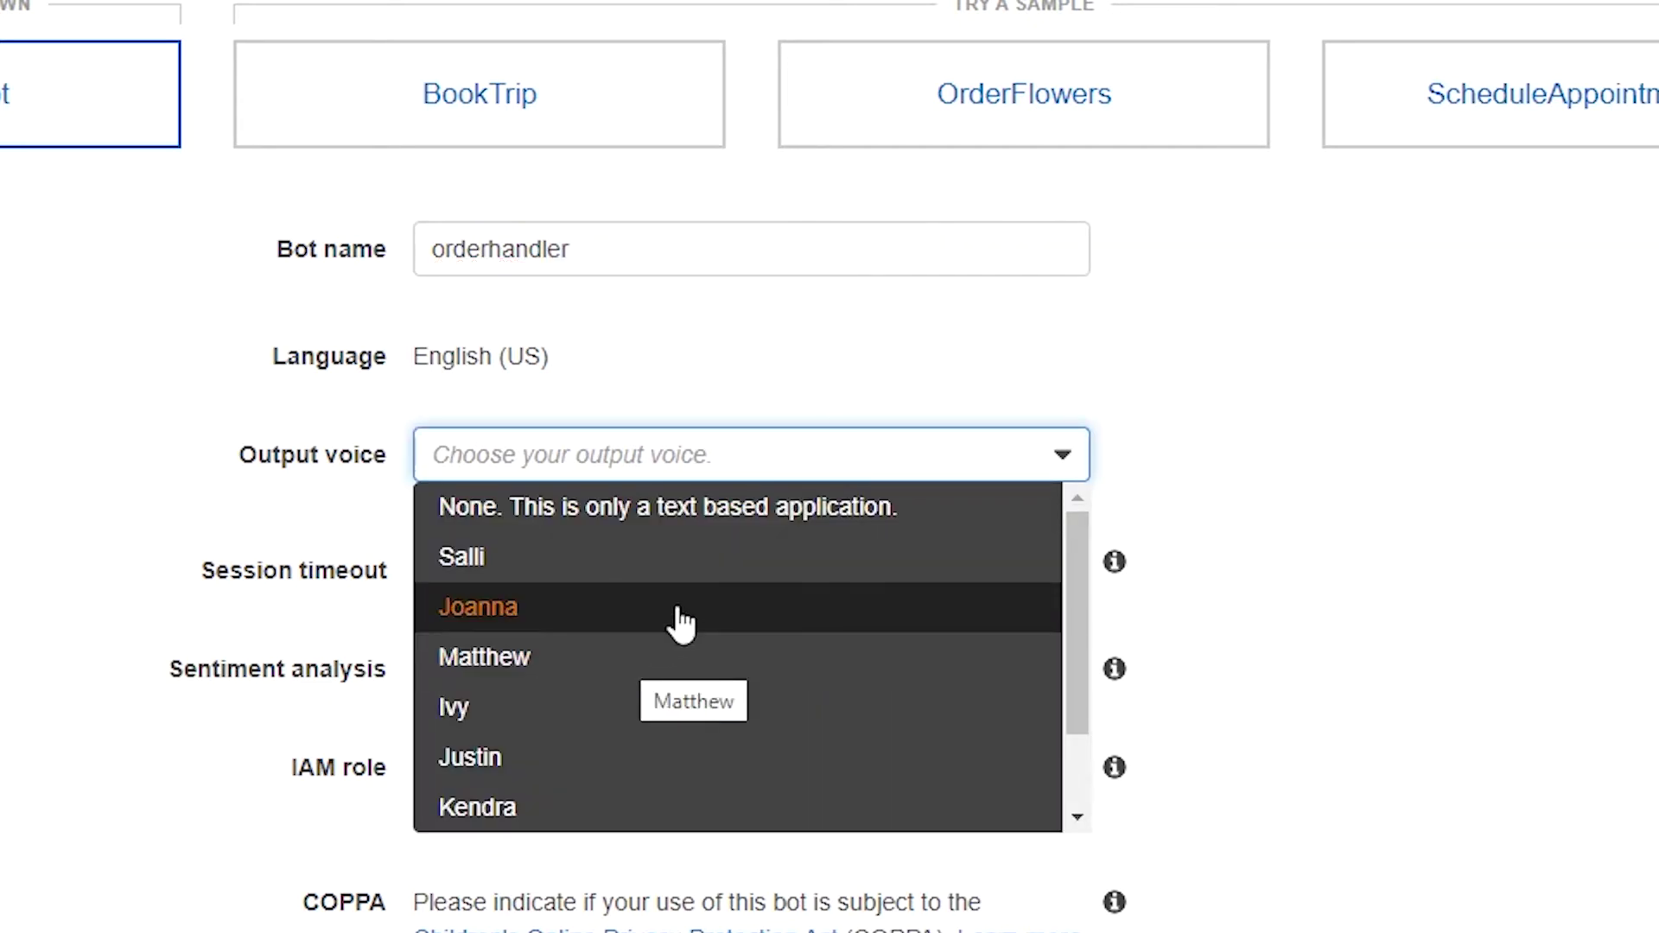
left_click(689, 607)
left_click(1163, 342)
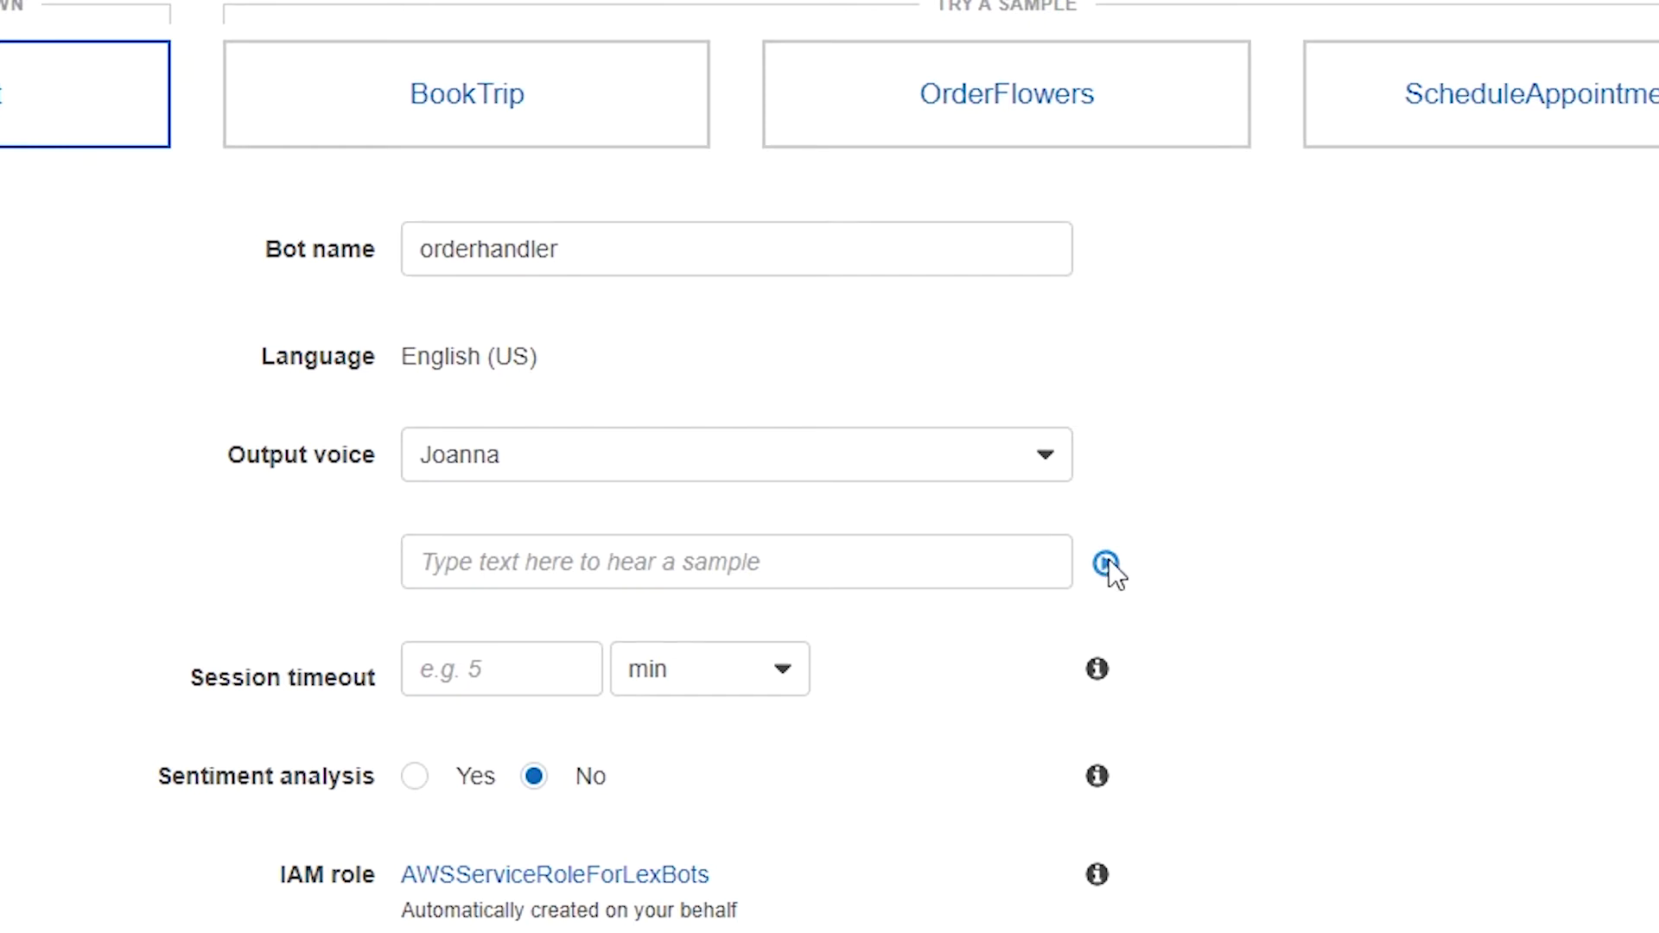
left_click(932, 566)
type("He")
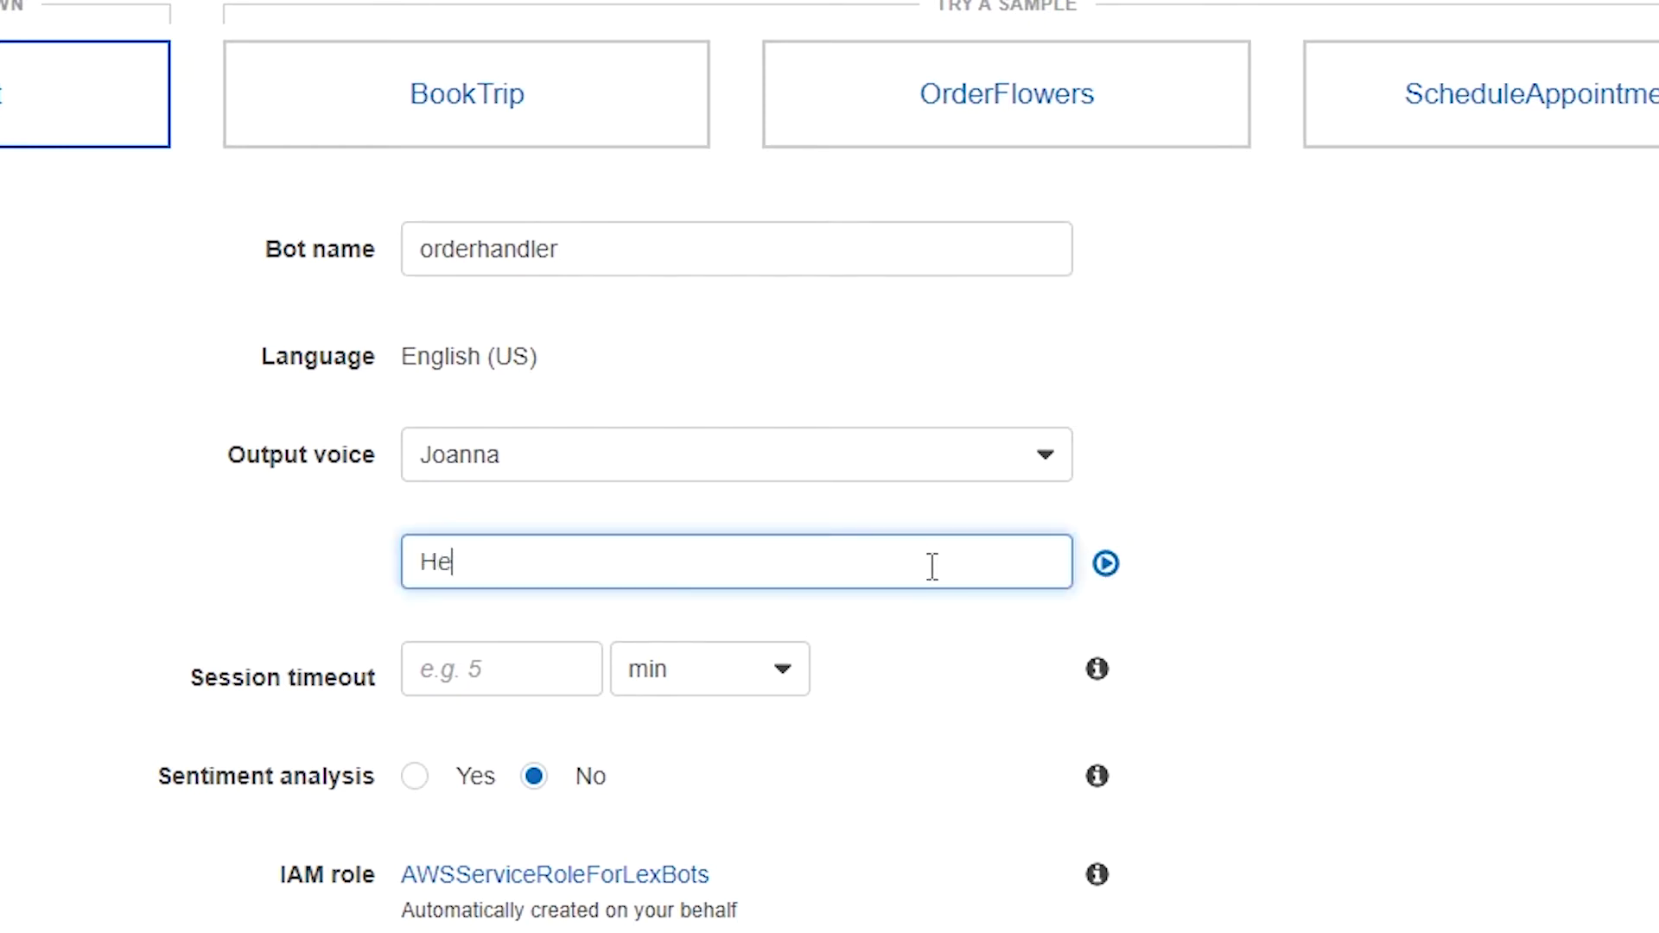
type("llo, my name is Joanna")
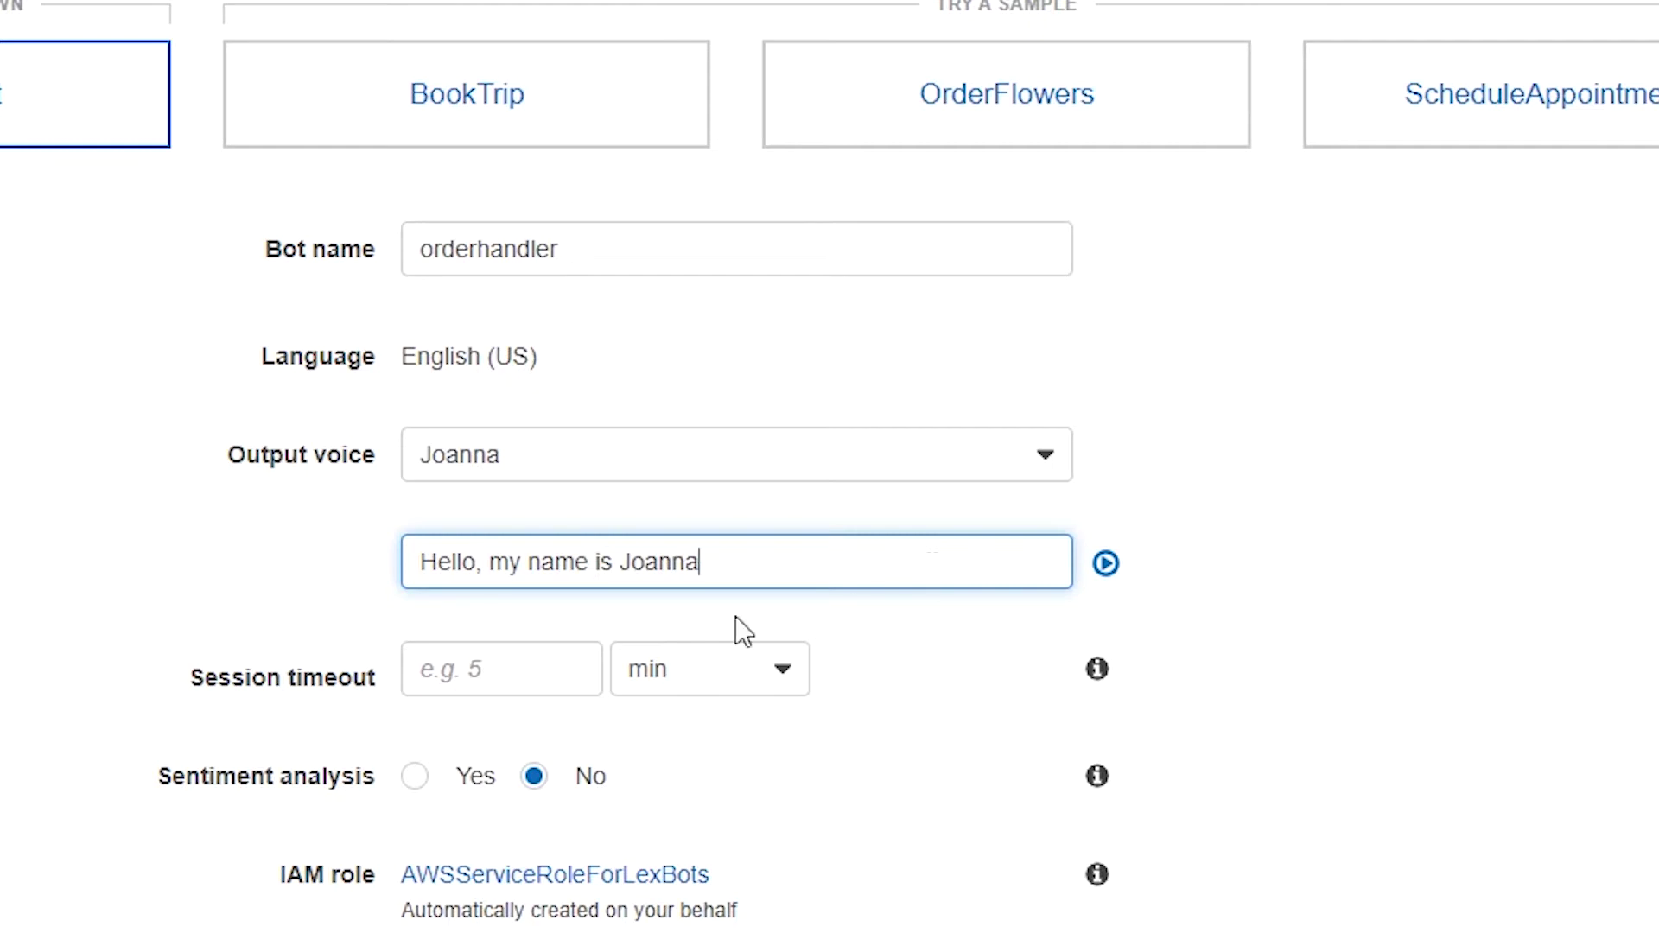
Create the bot with a session timeout of 5 min and the COPPA question answered No.
key("Tab")
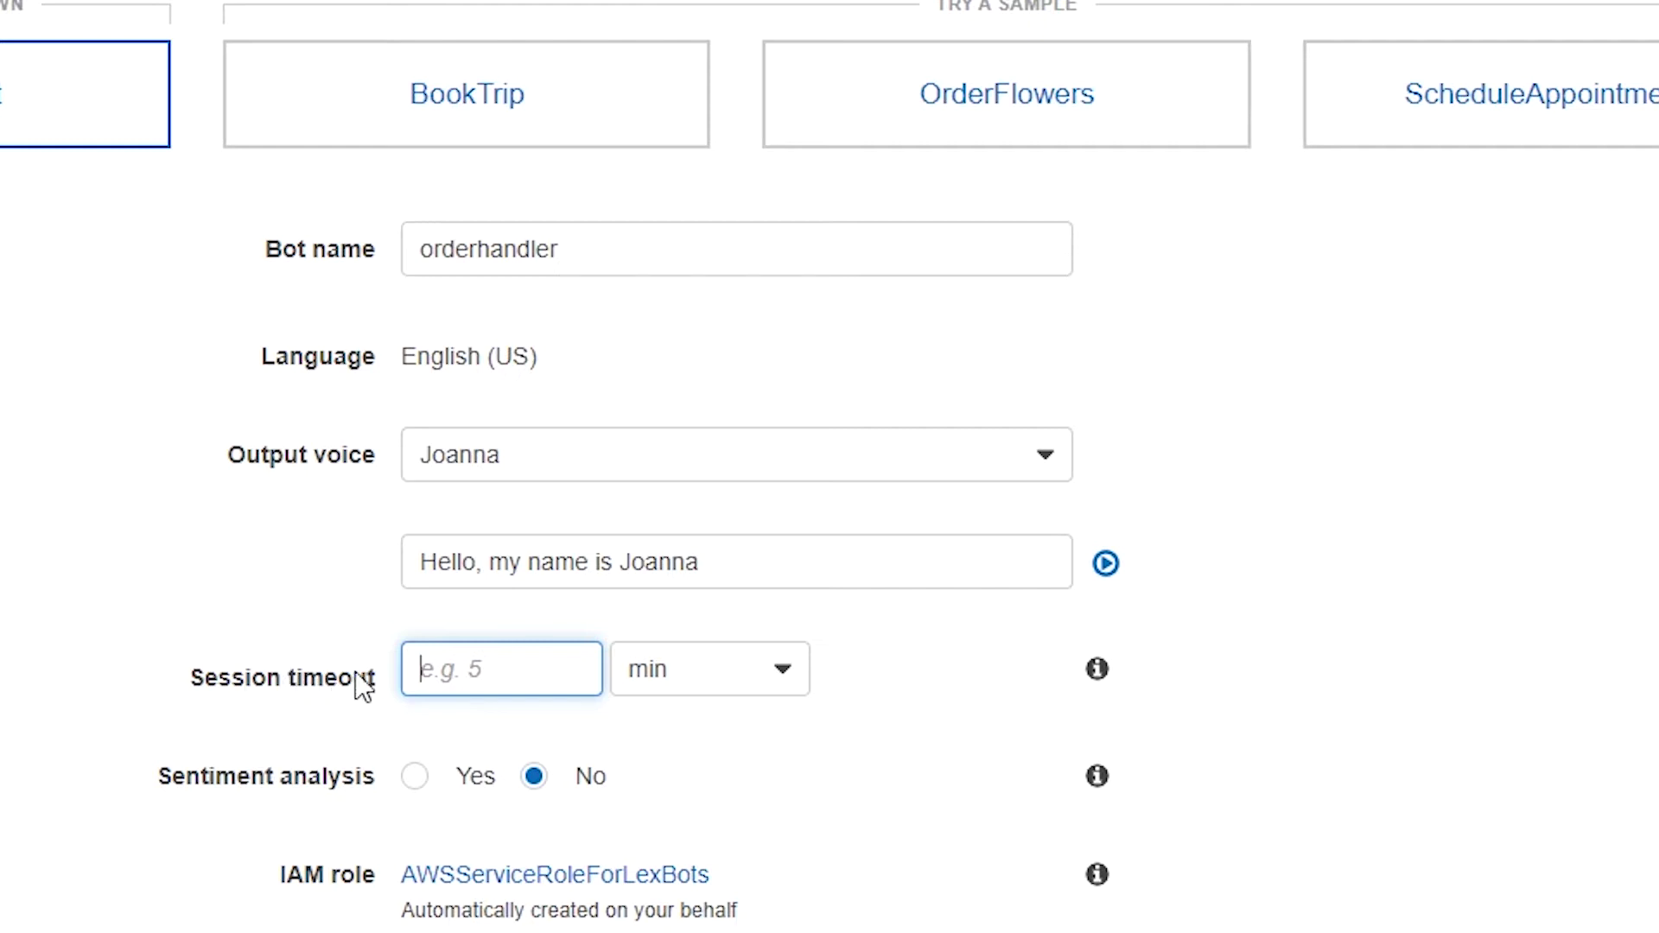
type("5")
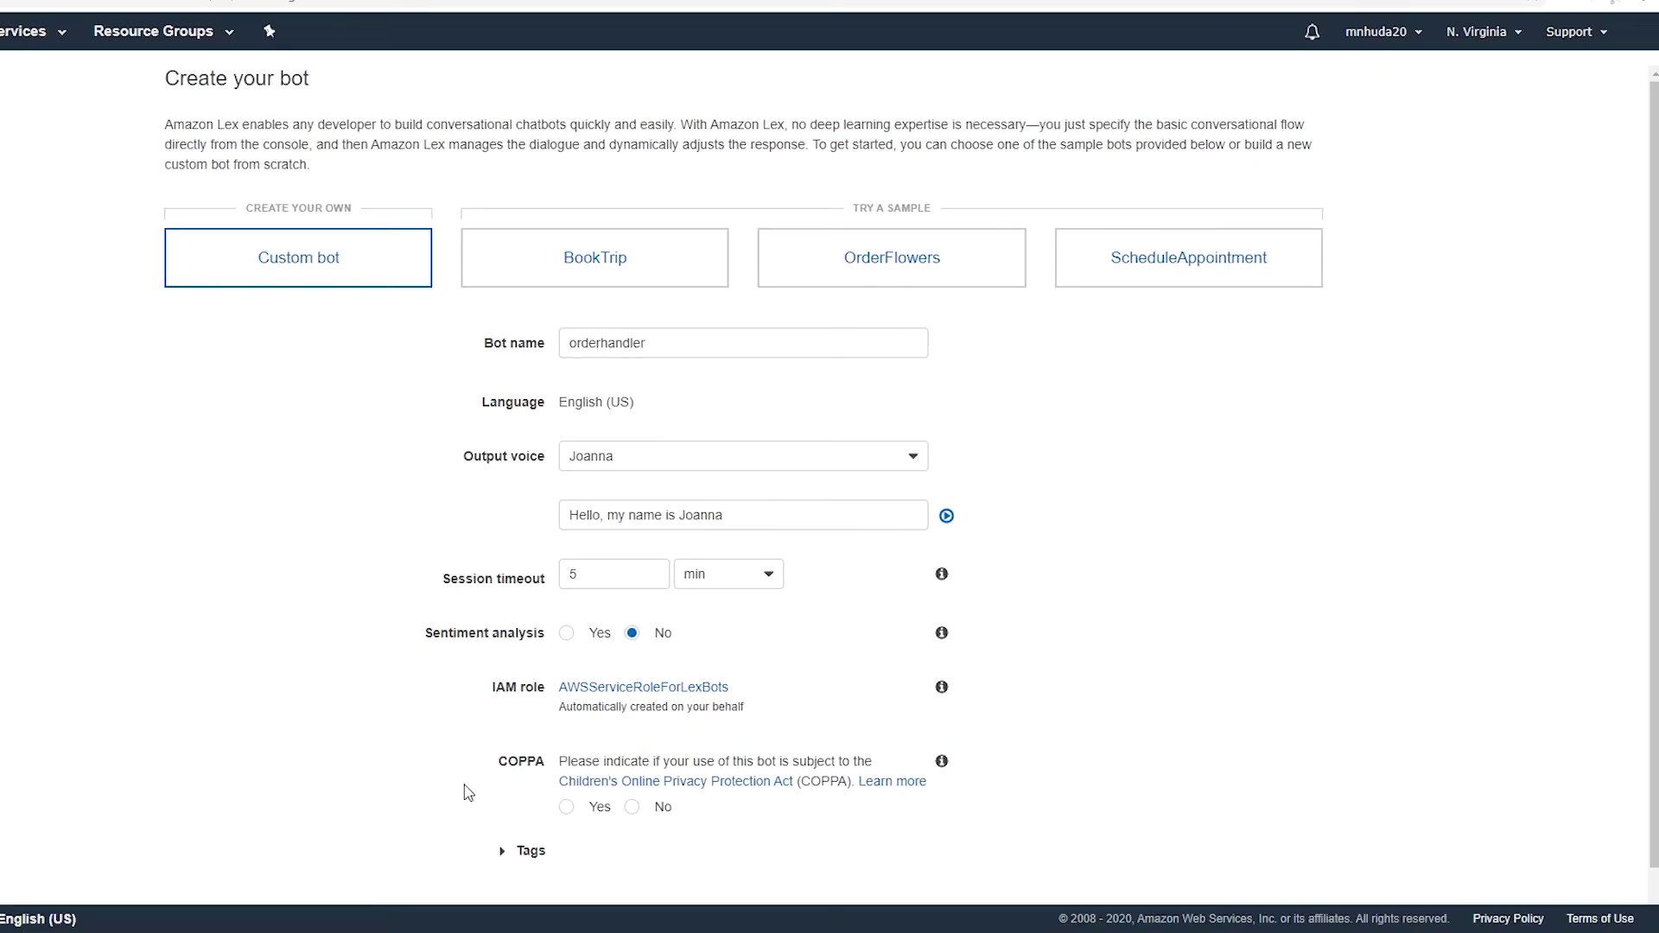
left_click(632, 811)
scroll(1628, 635, "down", 1)
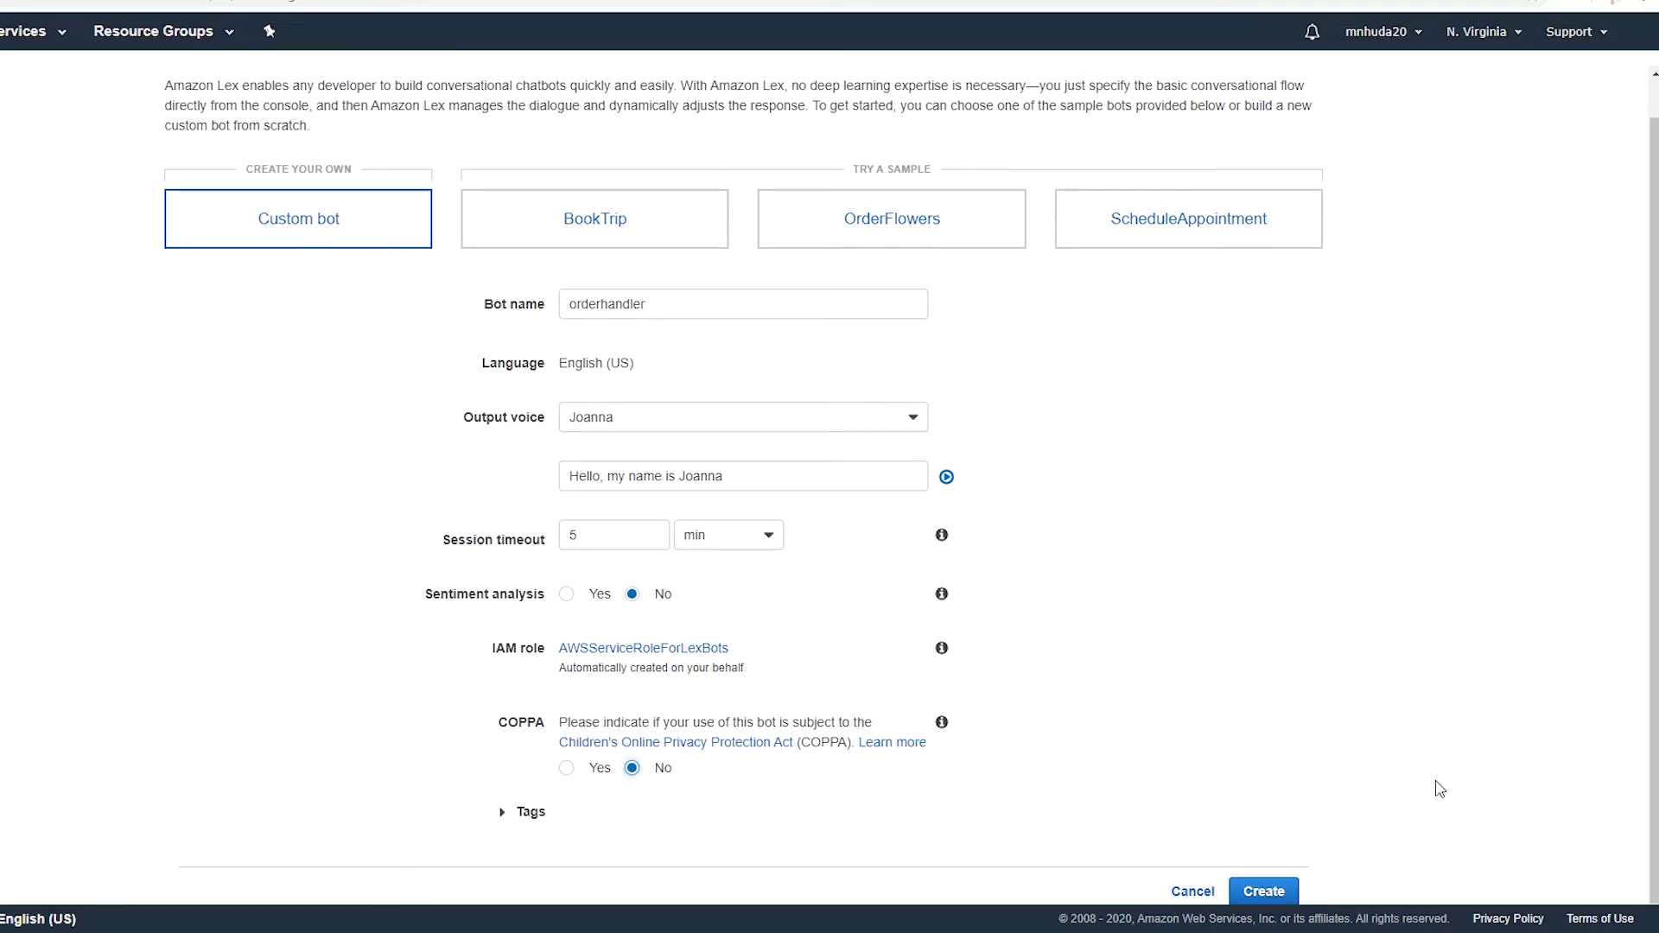
left_click(1264, 895)
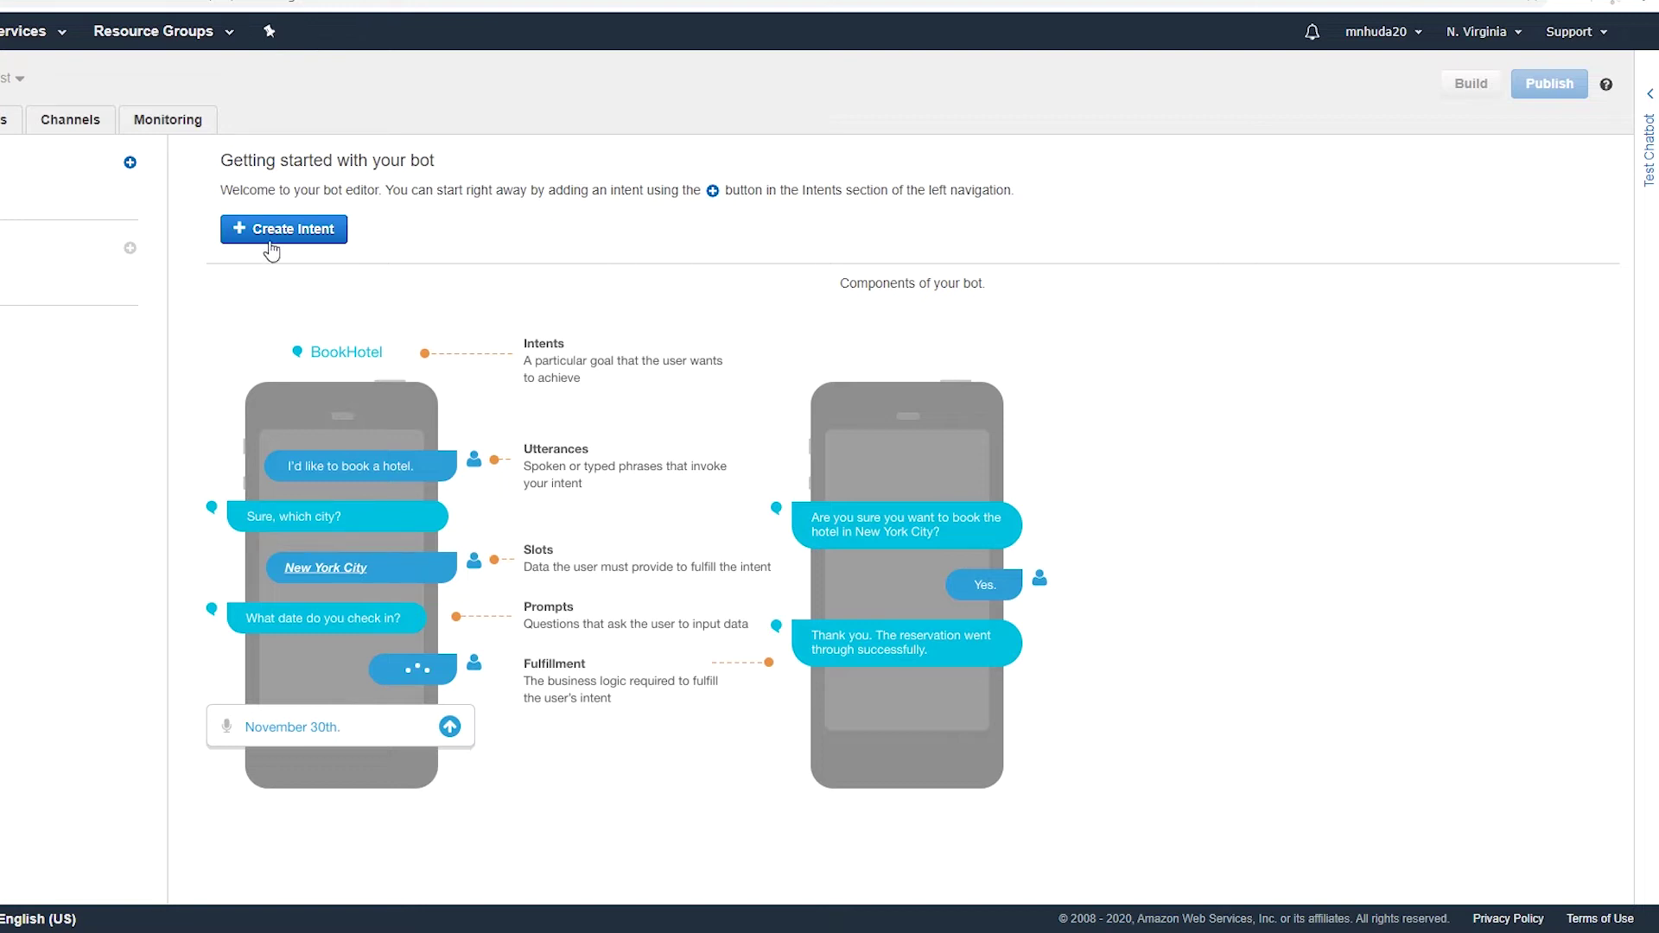
Add the existing built-in intent AMAZON.HelpIntent to the bot under the name "Help".
left_click(306, 230)
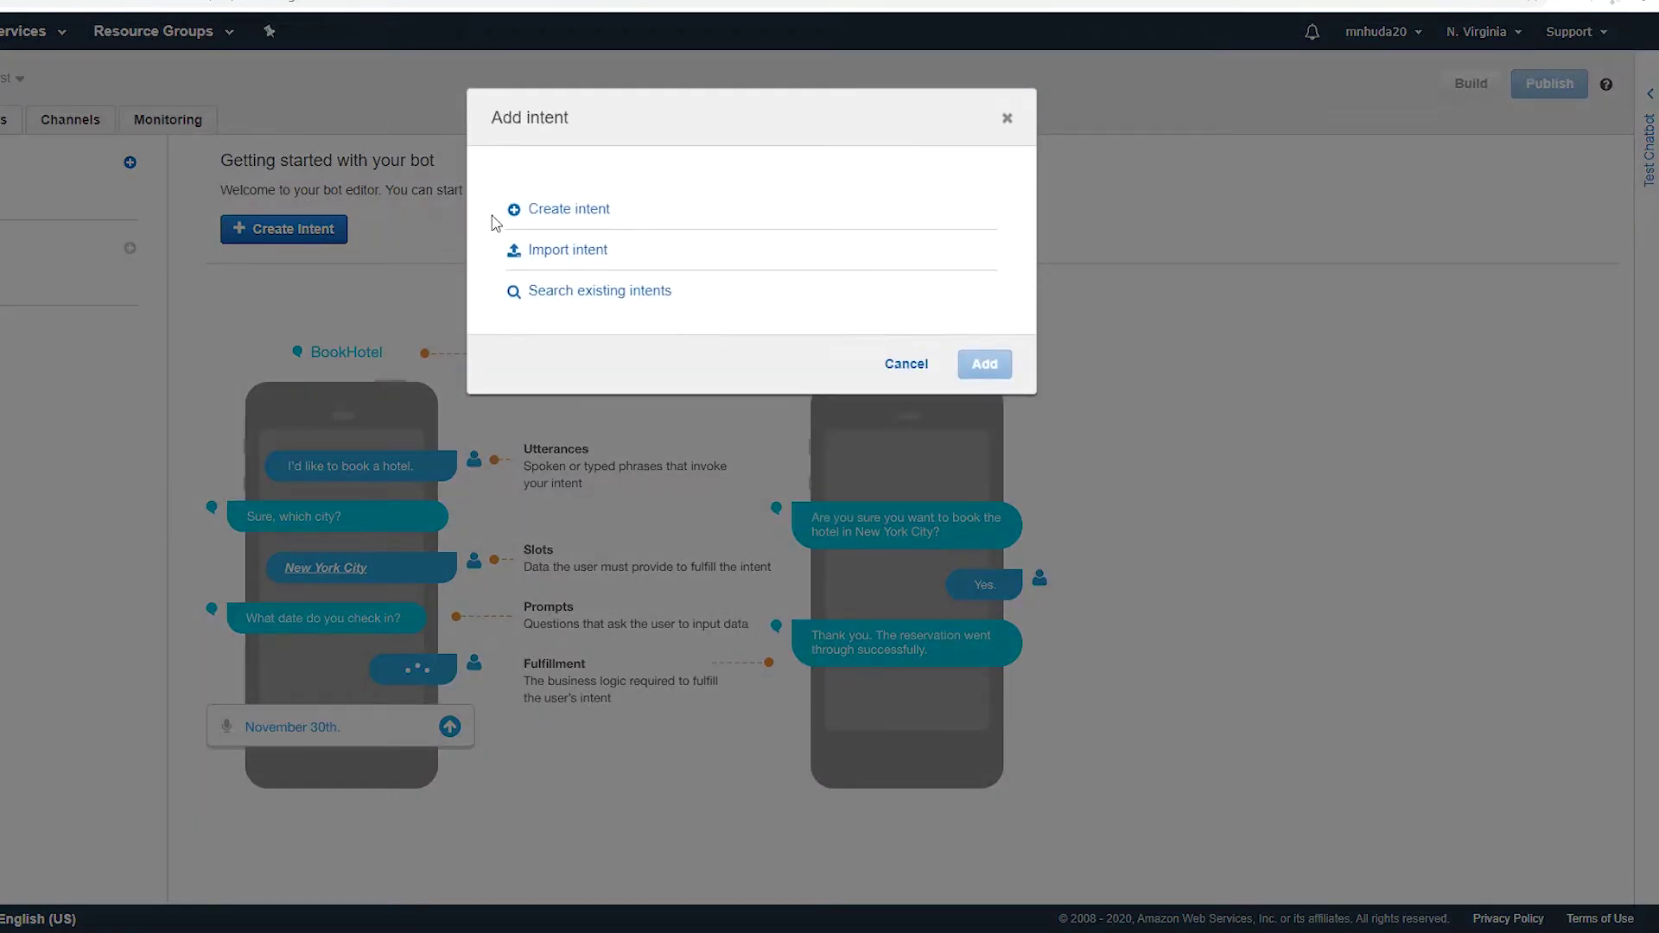
left_click(602, 295)
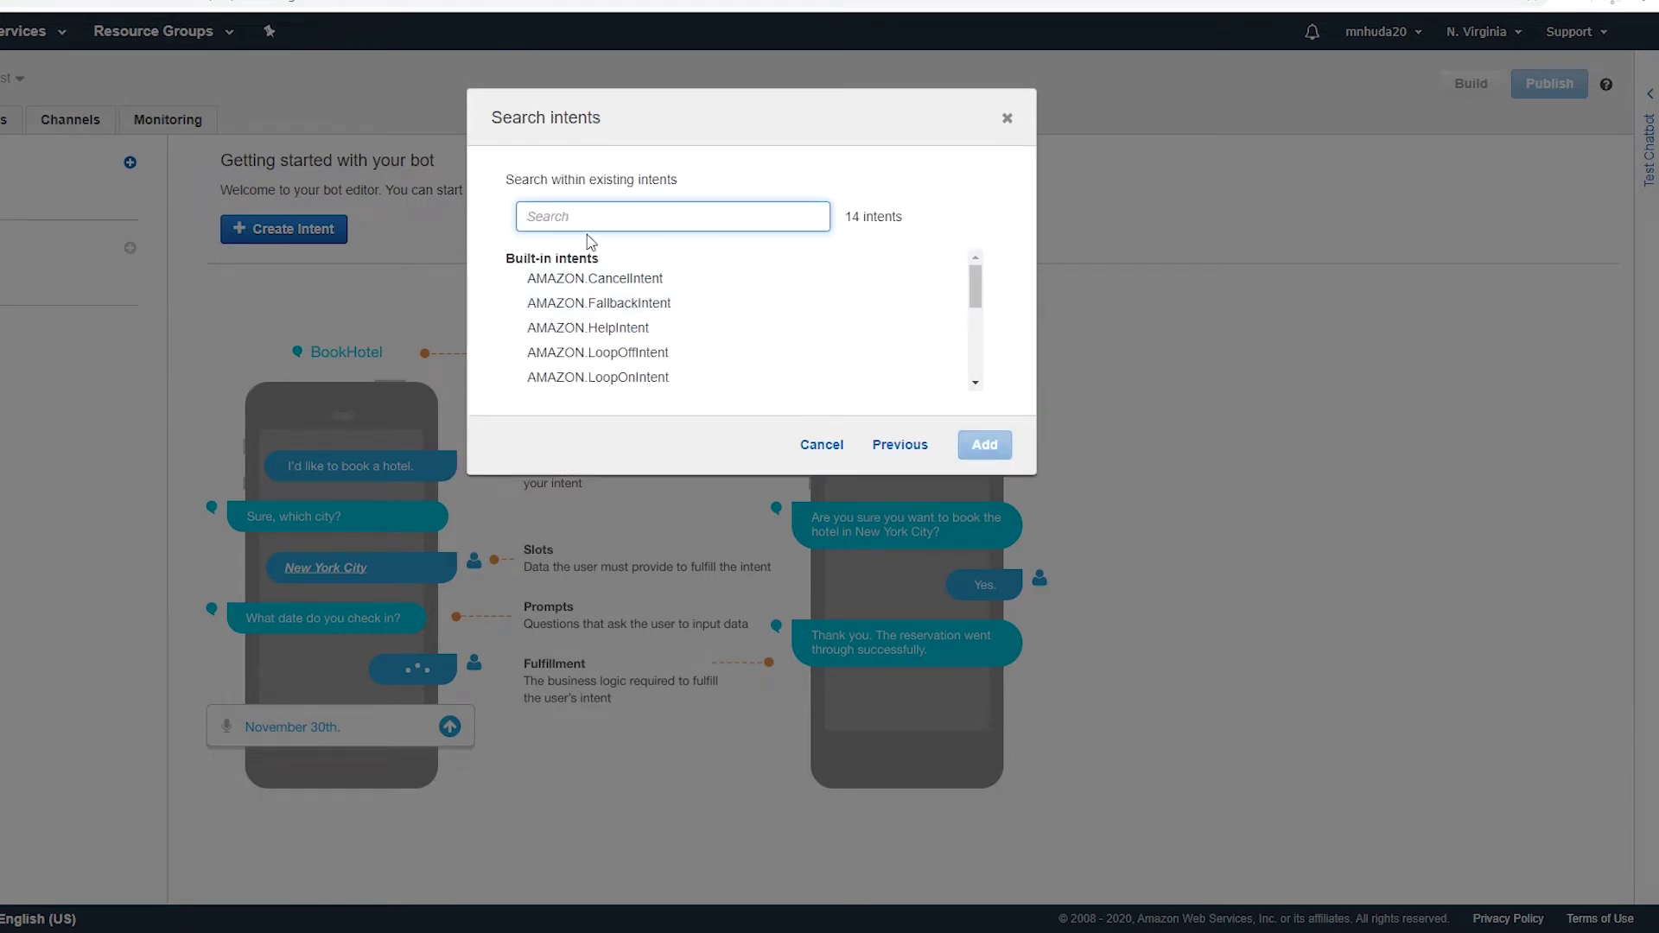
type("AMAZON.")
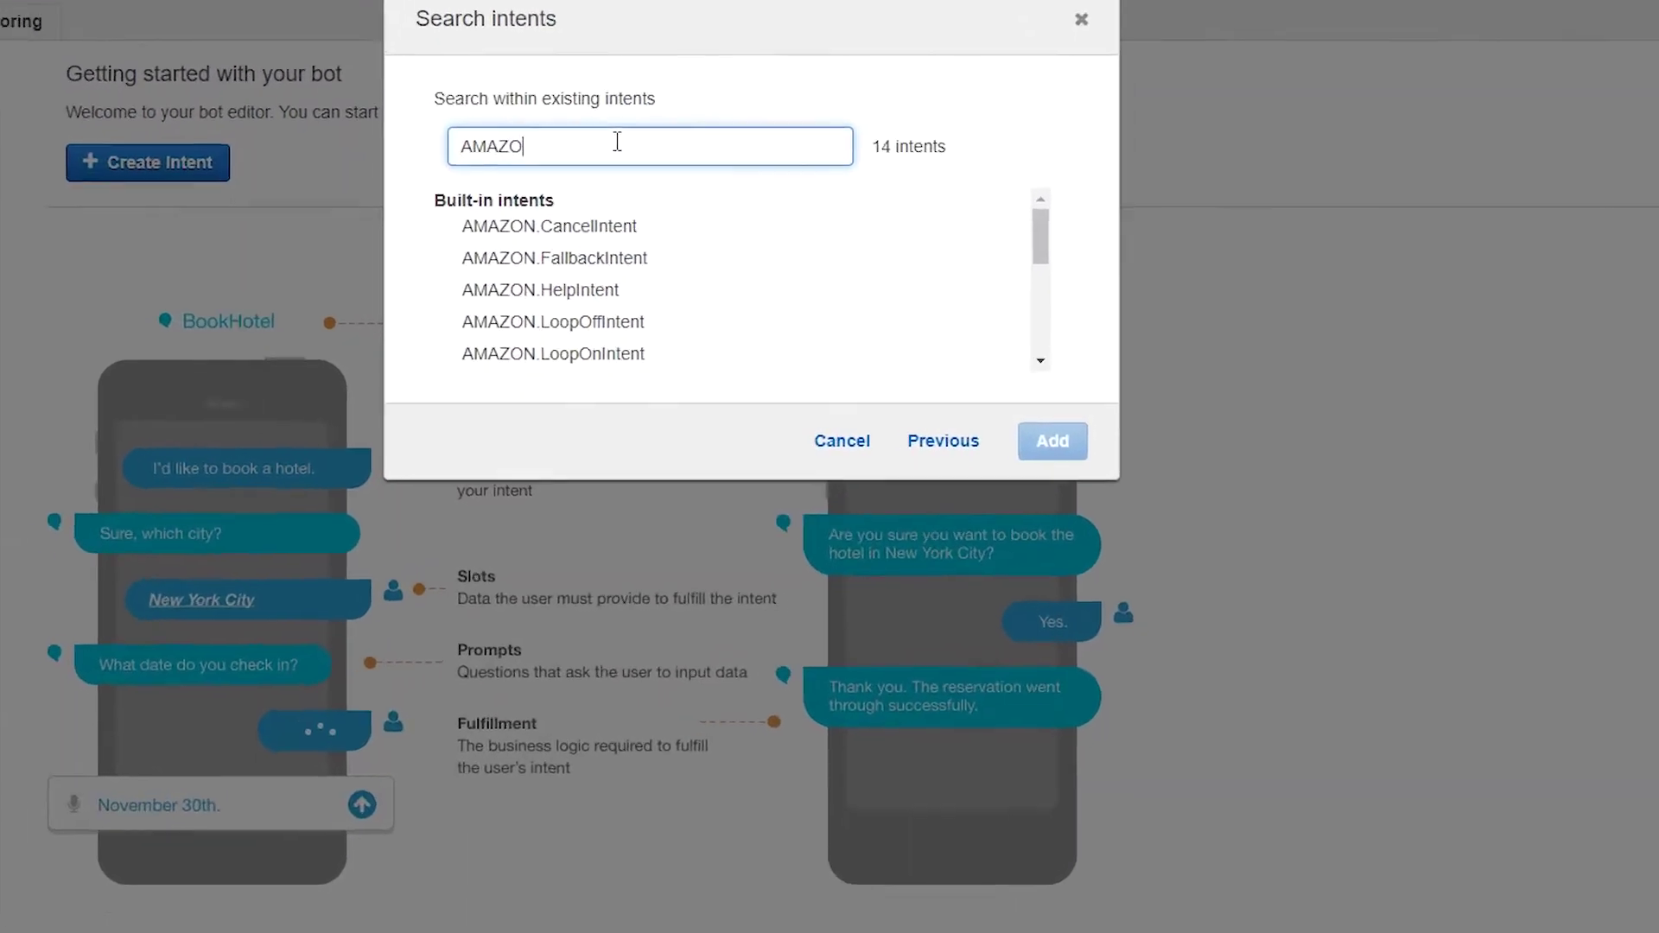
type("h")
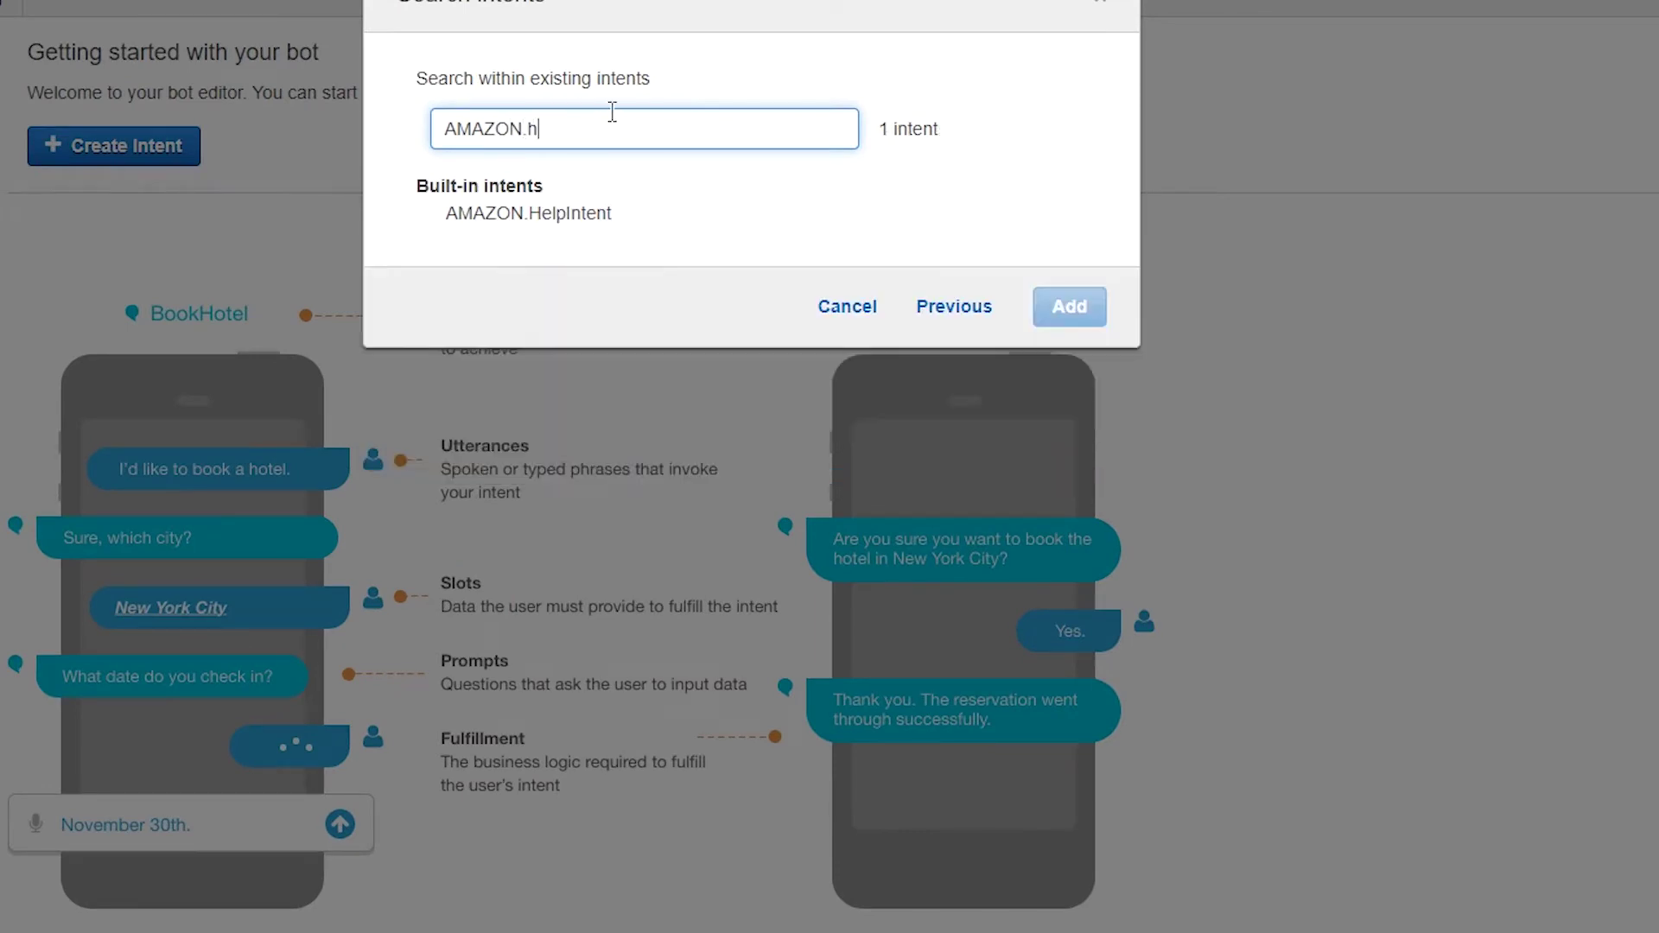
left_click(557, 218)
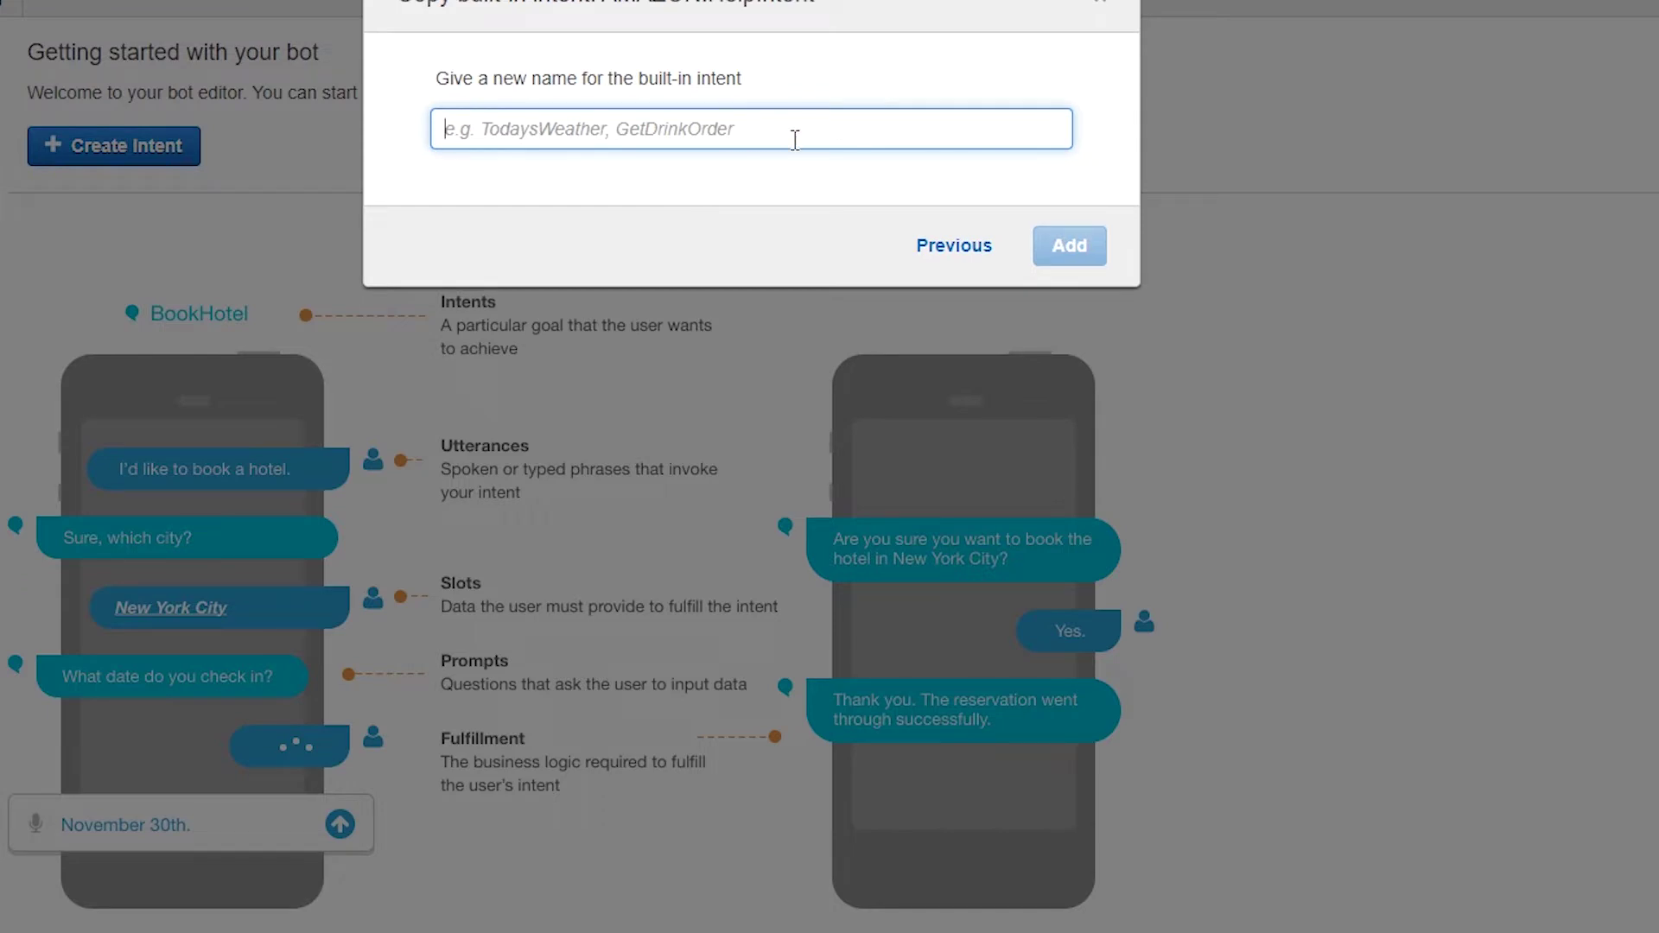
type("Help")
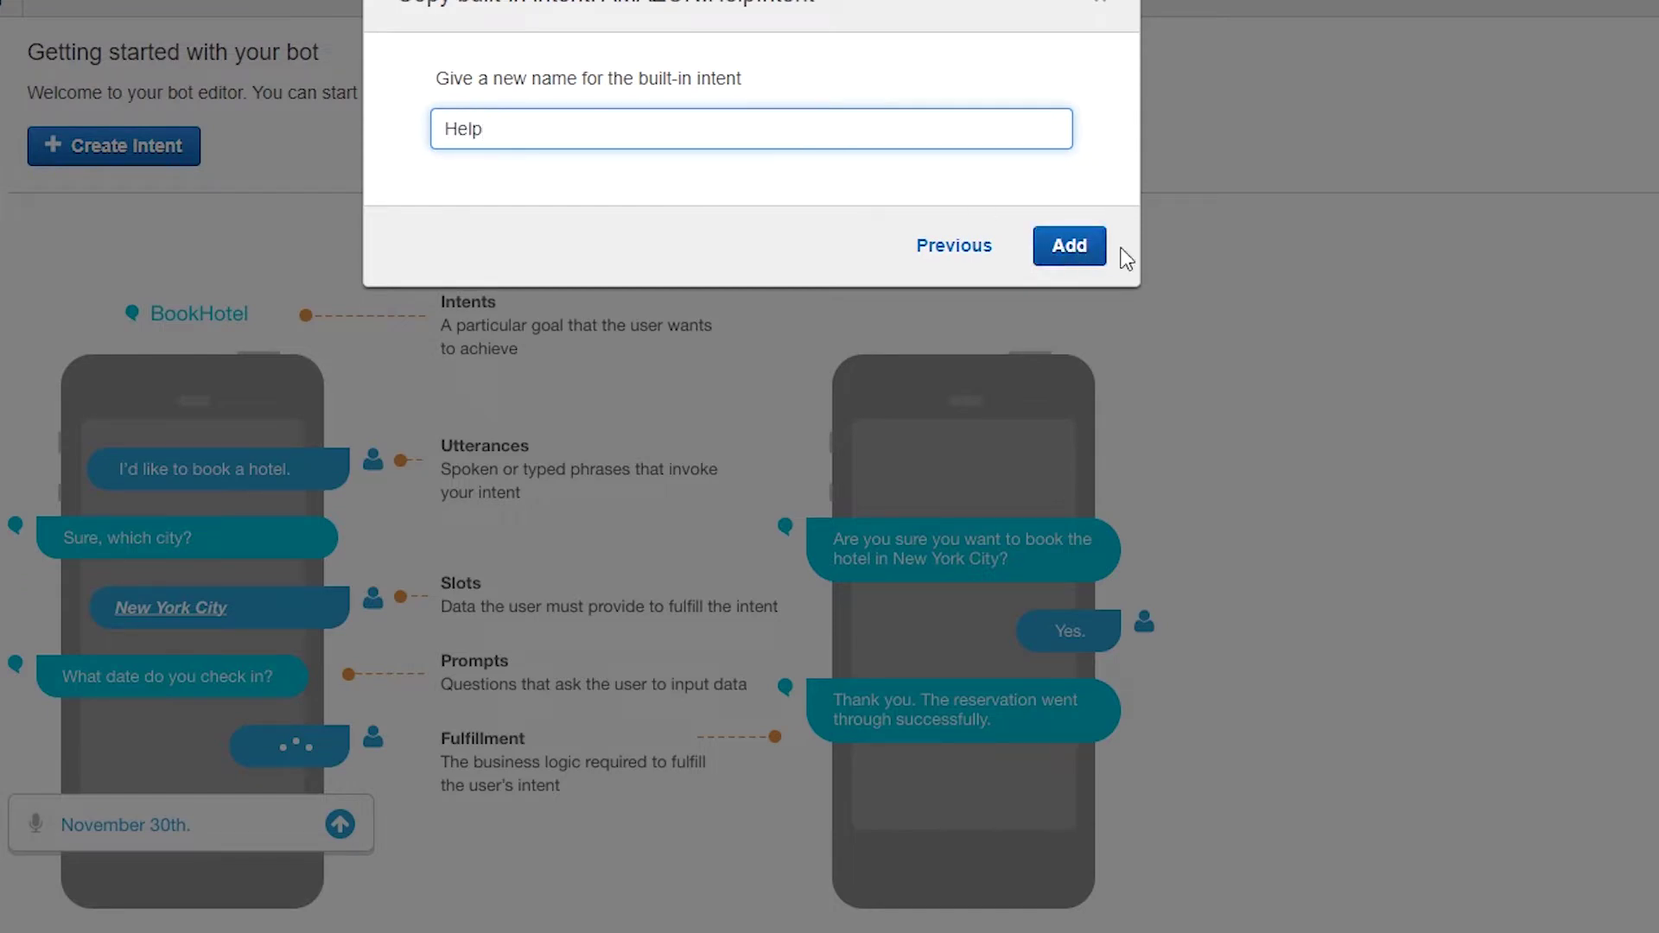
left_click(1070, 249)
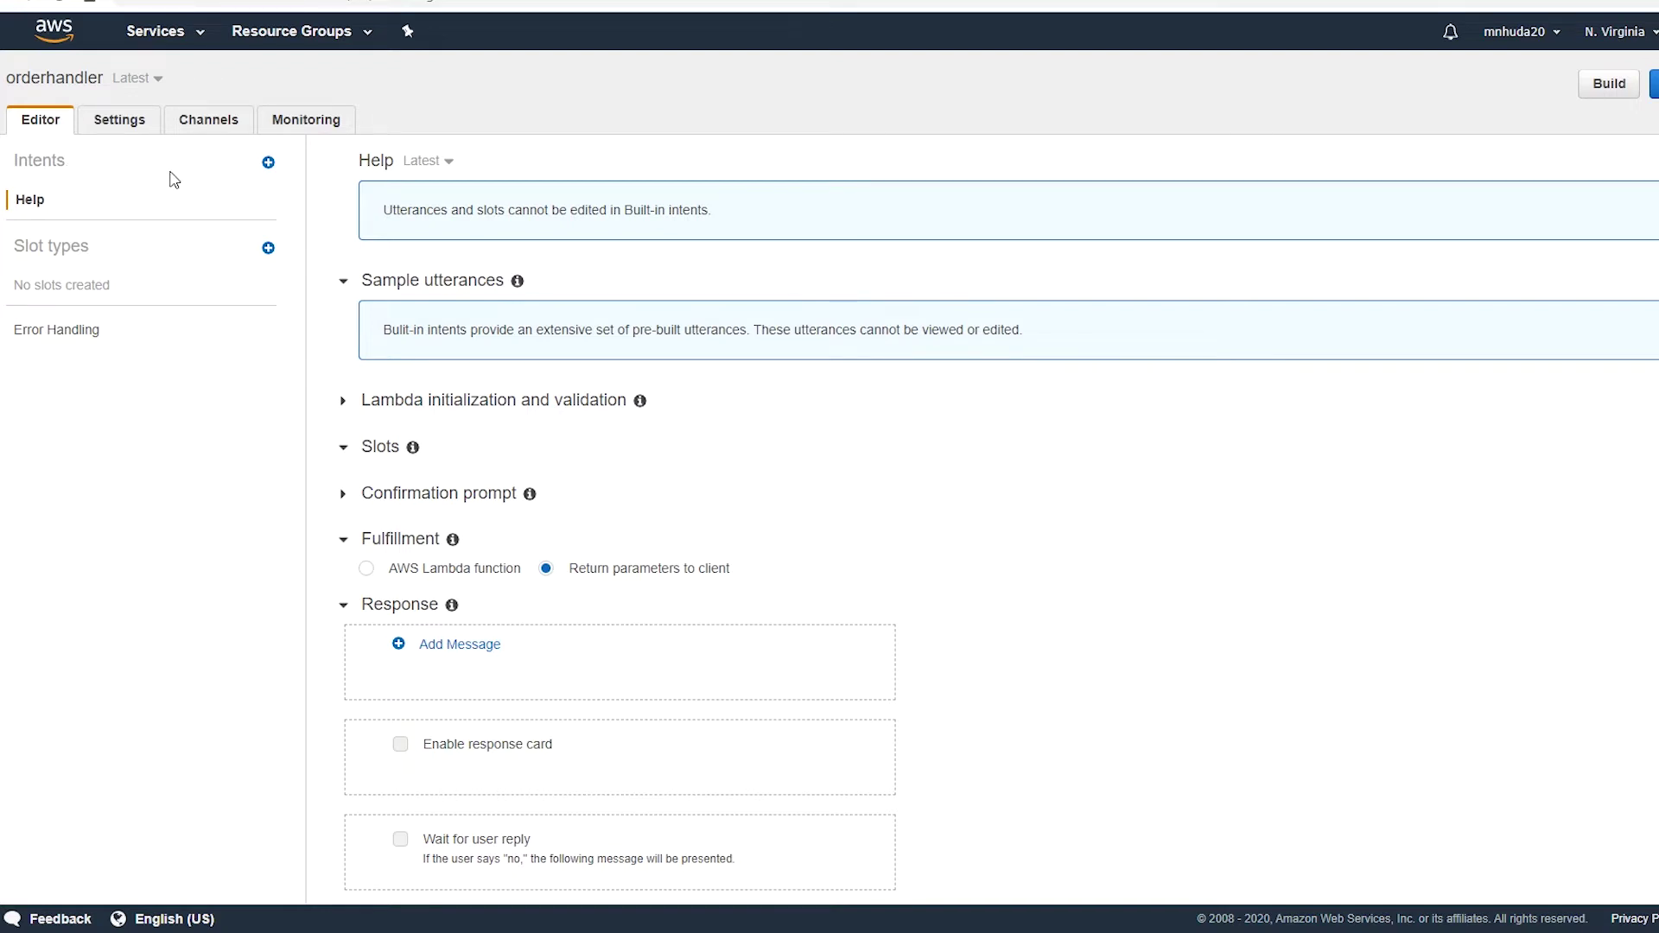
Create a new custom intent named "OrderPizza".
left_click(268, 164)
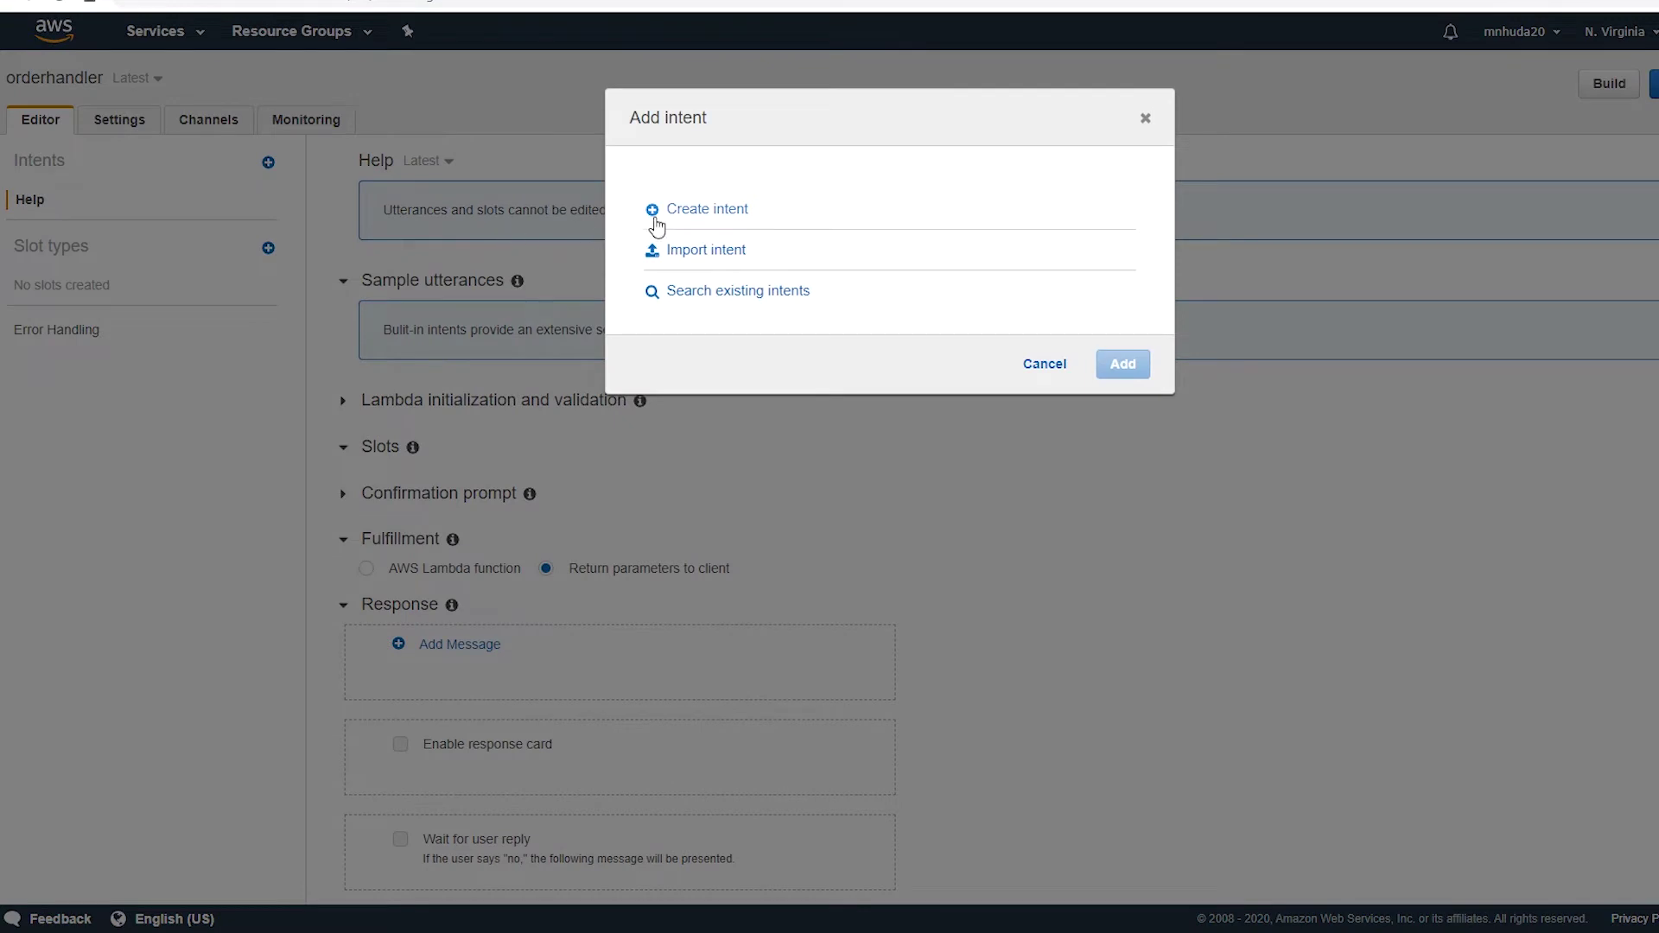
left_click(721, 209)
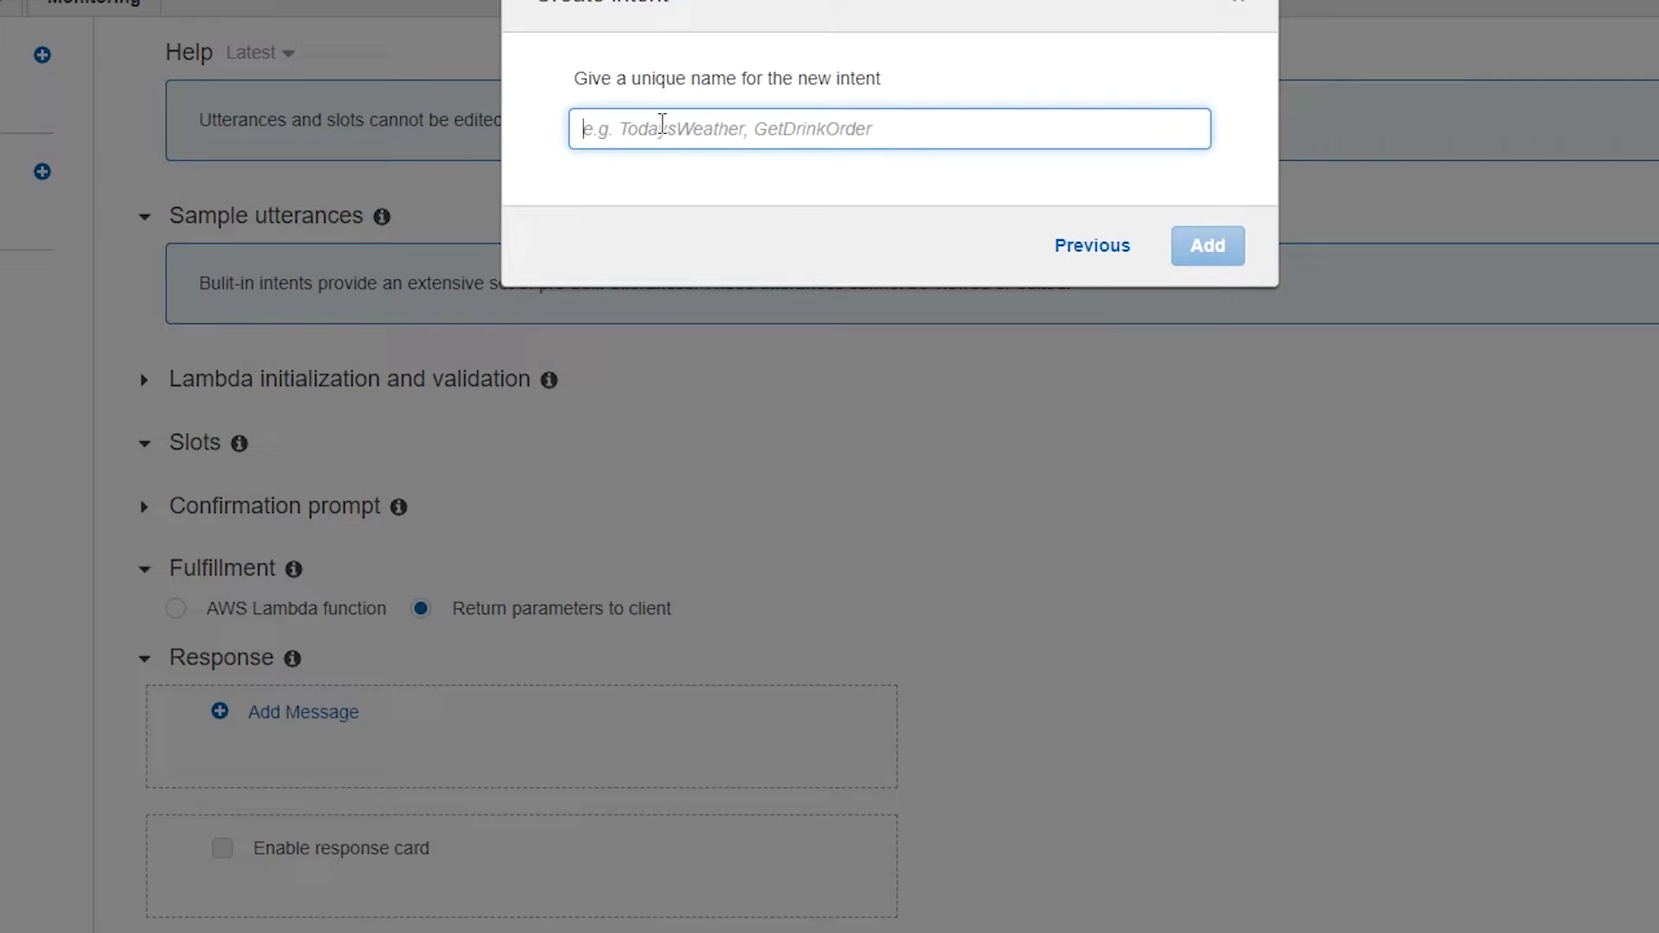
type("Order")
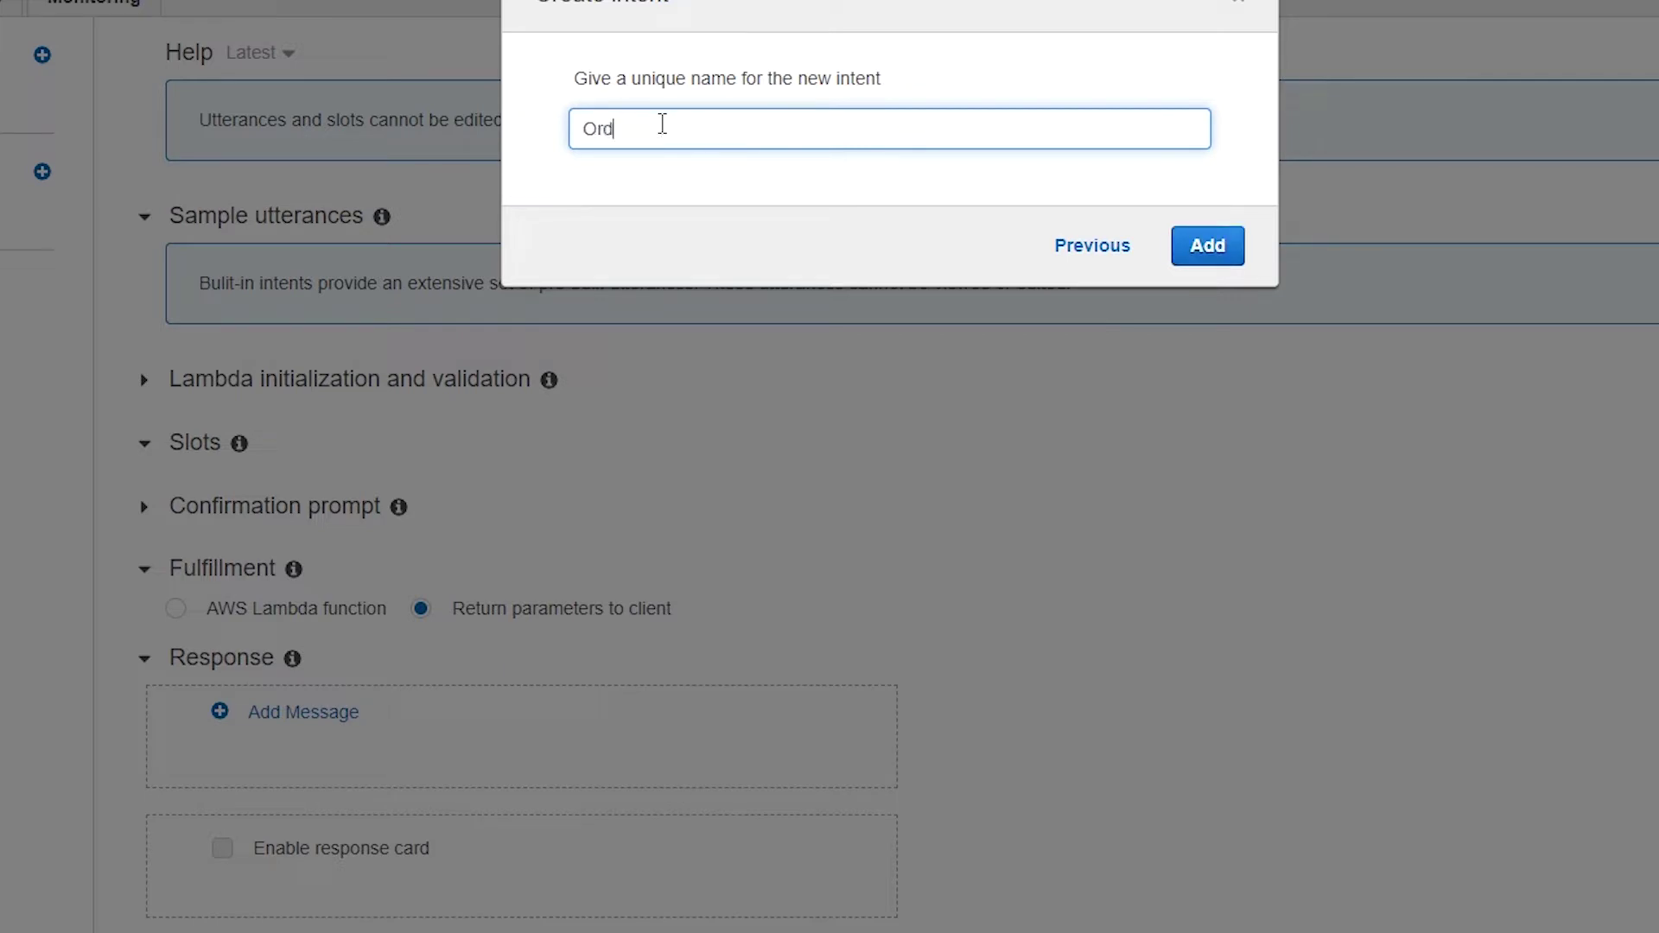
type("Pizza")
left_click(1217, 252)
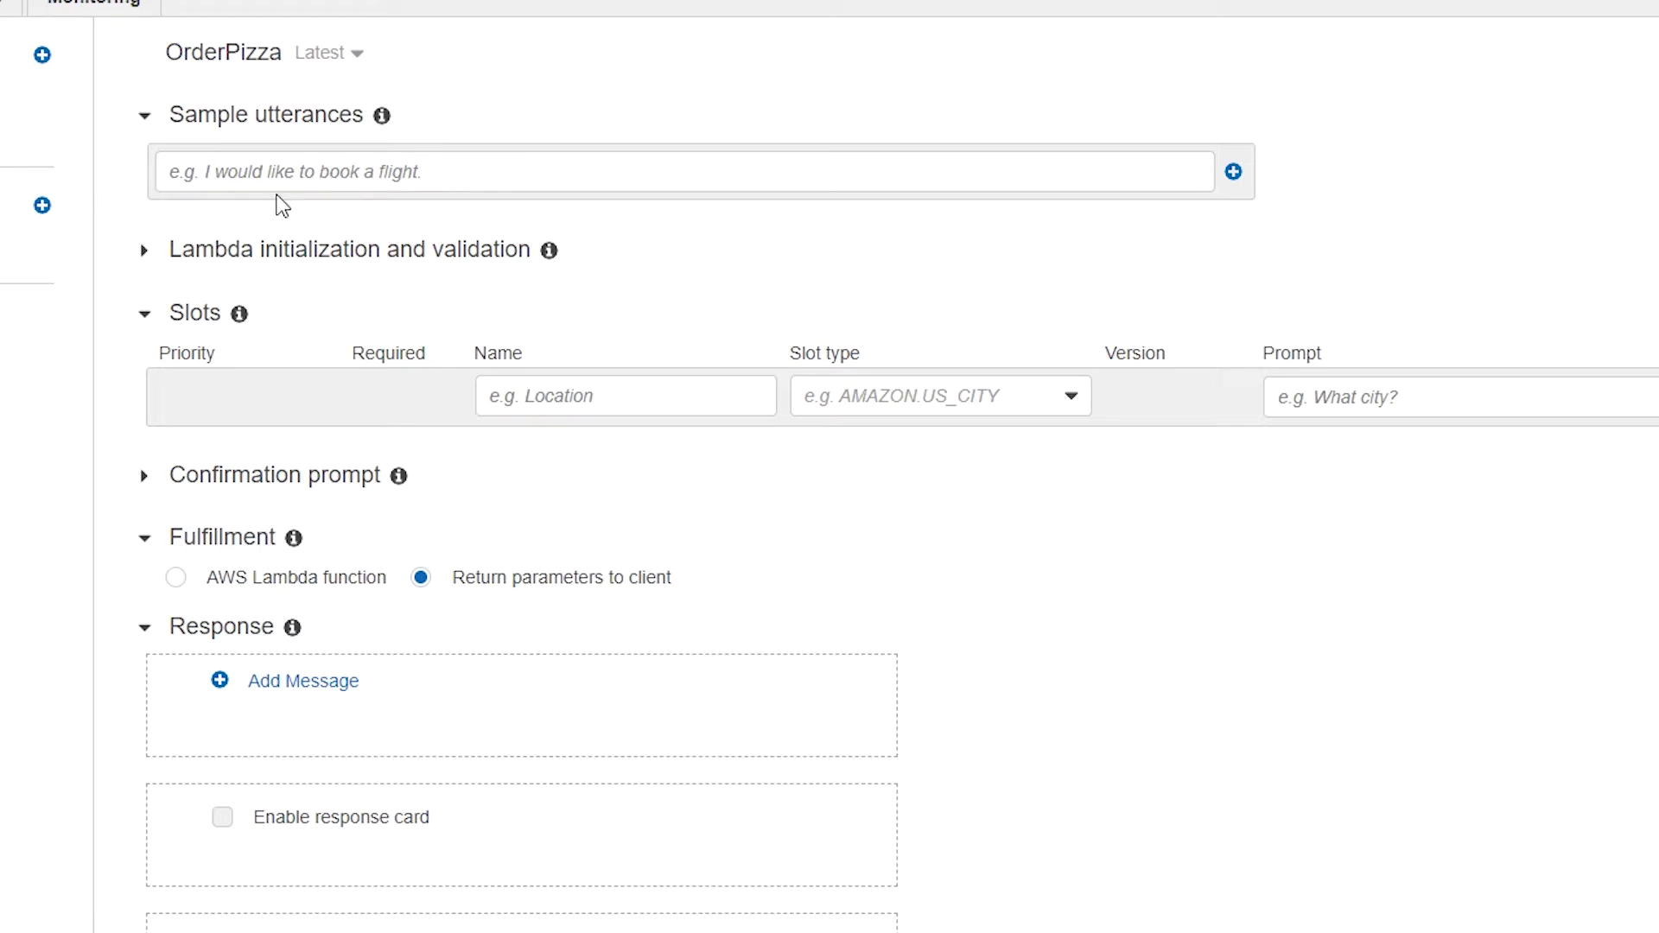
Add the sample utterance "I would like to order pizza" to the OrderPizza intent.
left_click(614, 176)
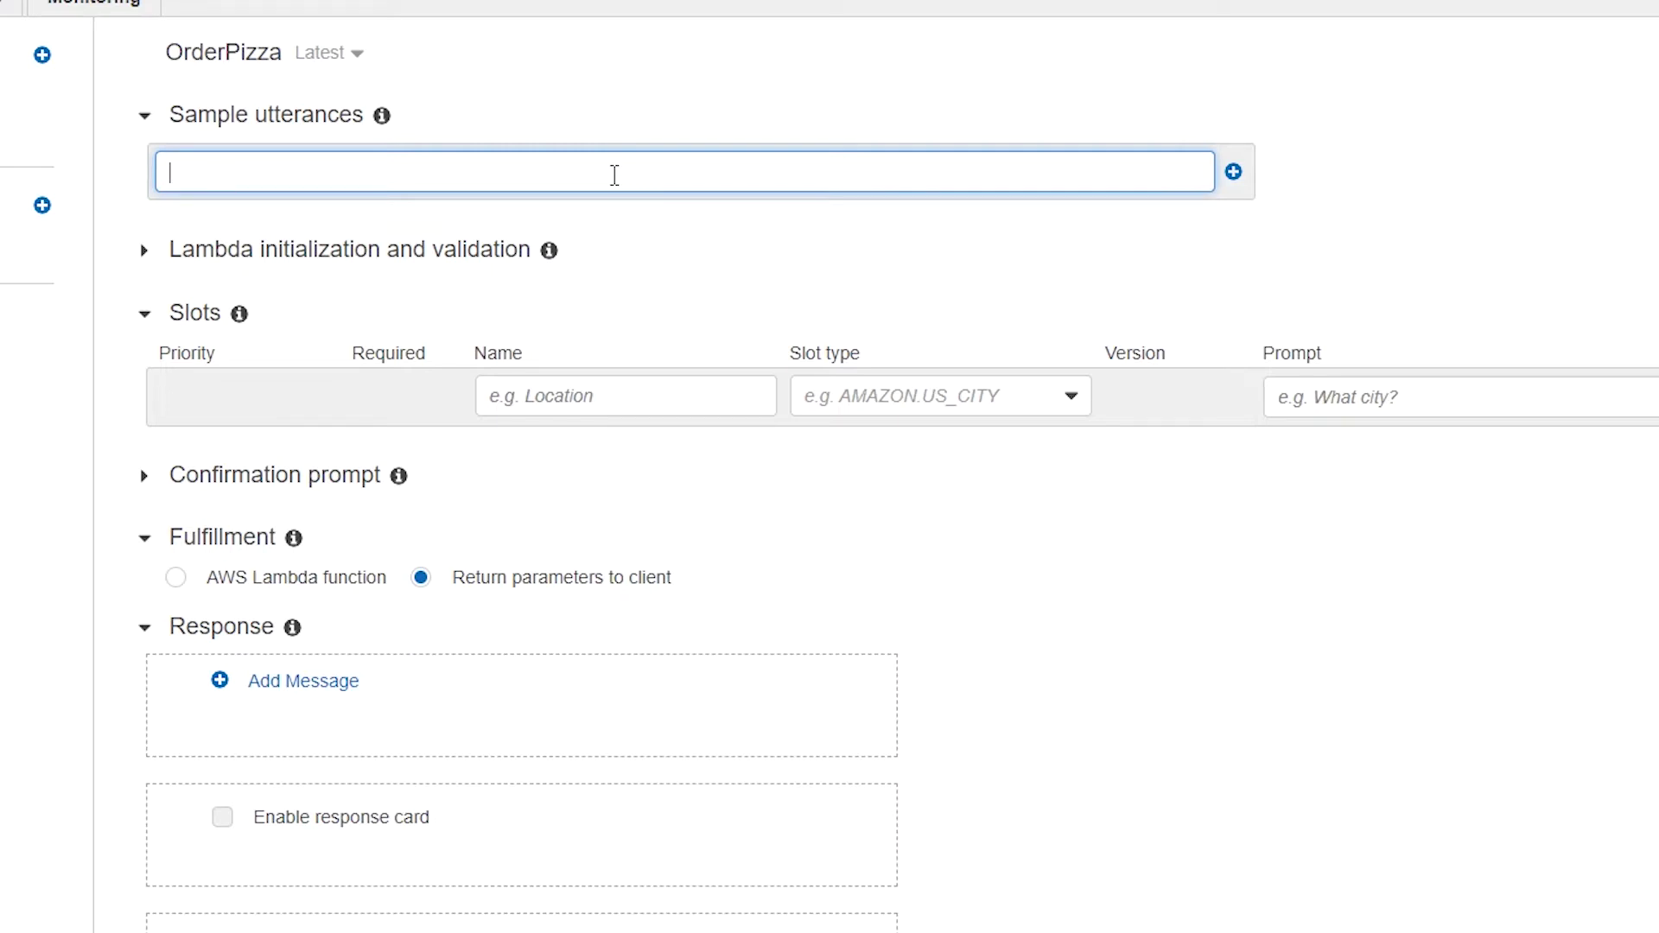
type("I would like to ord")
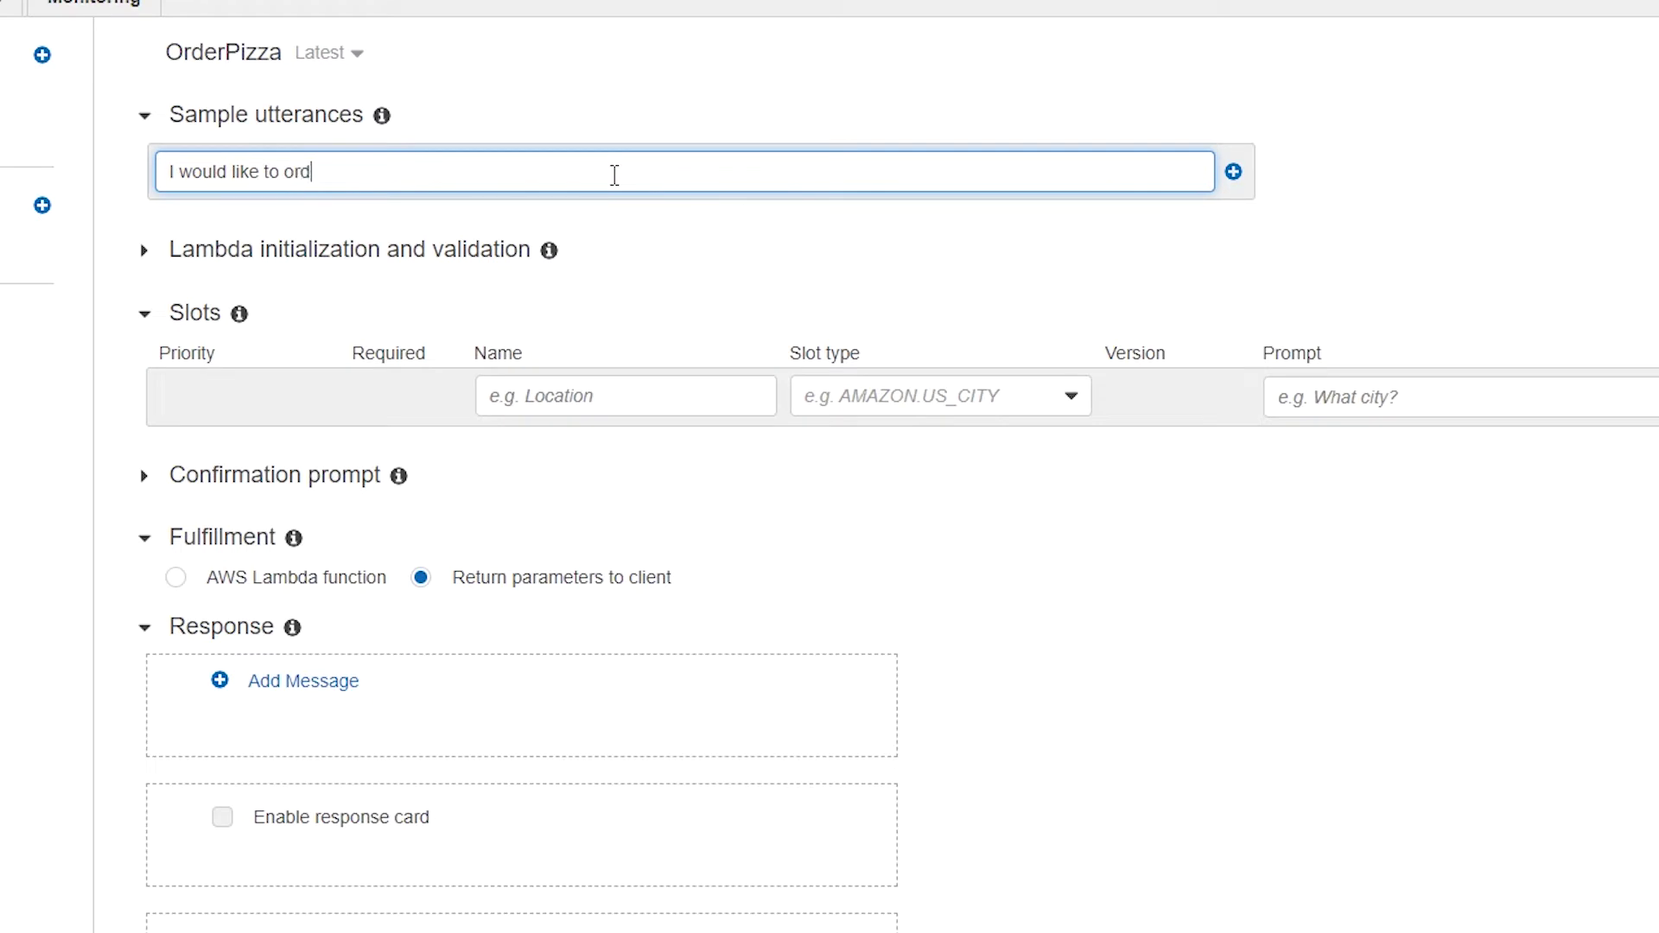
type("er pizza")
left_click(1234, 173)
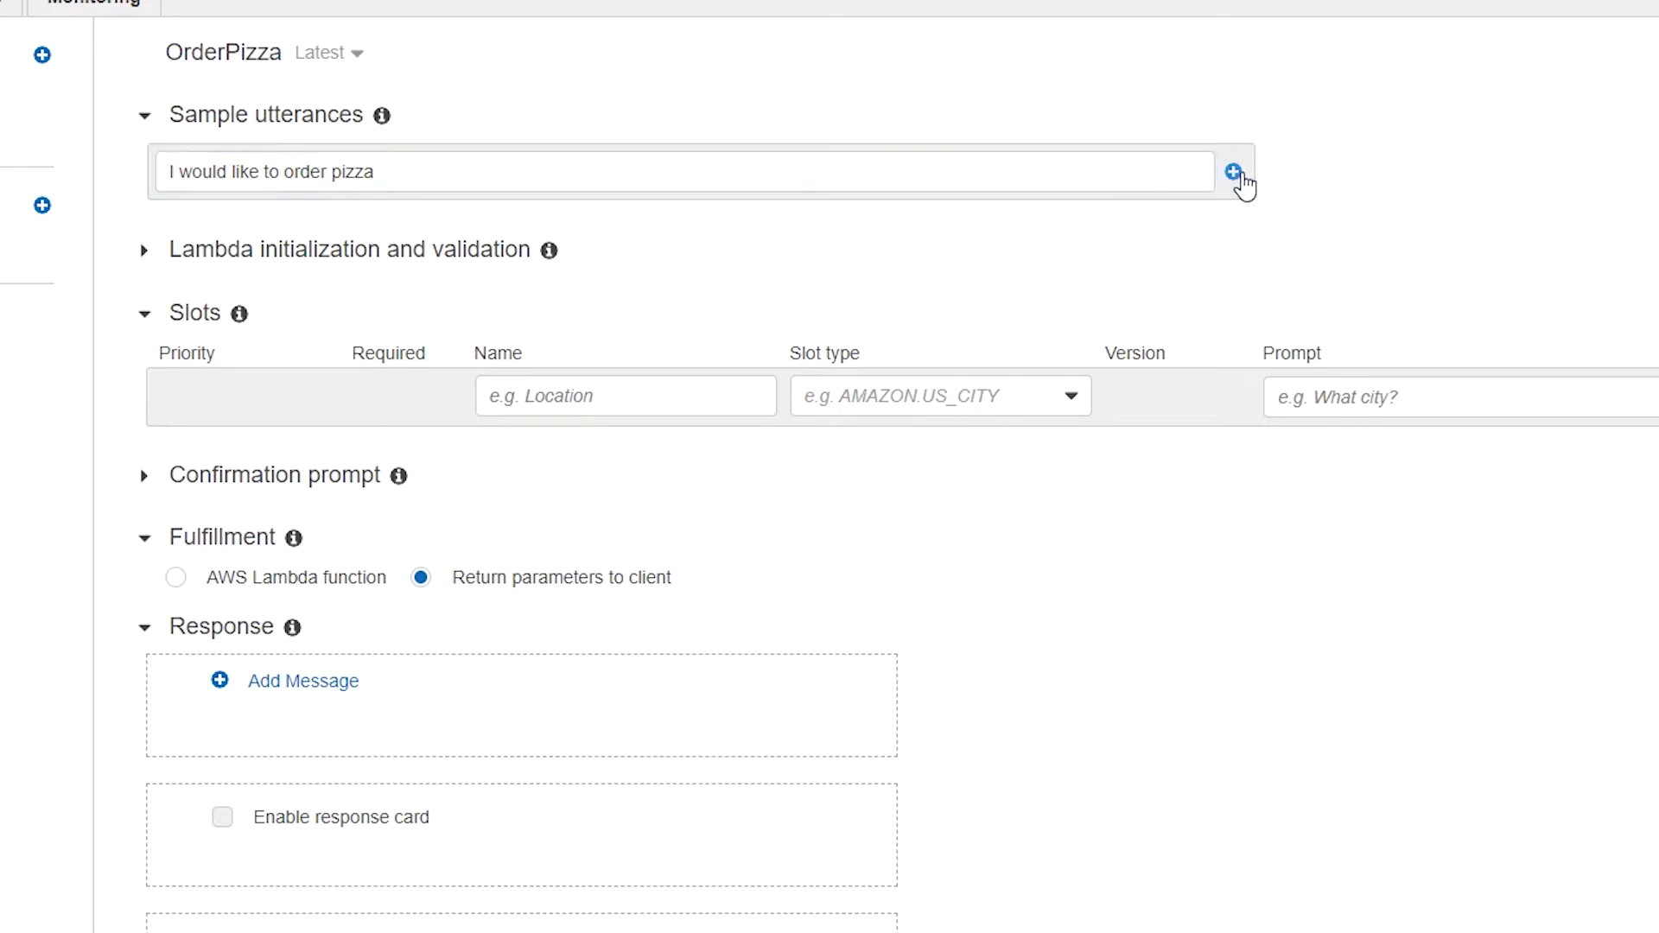
left_click(995, 204)
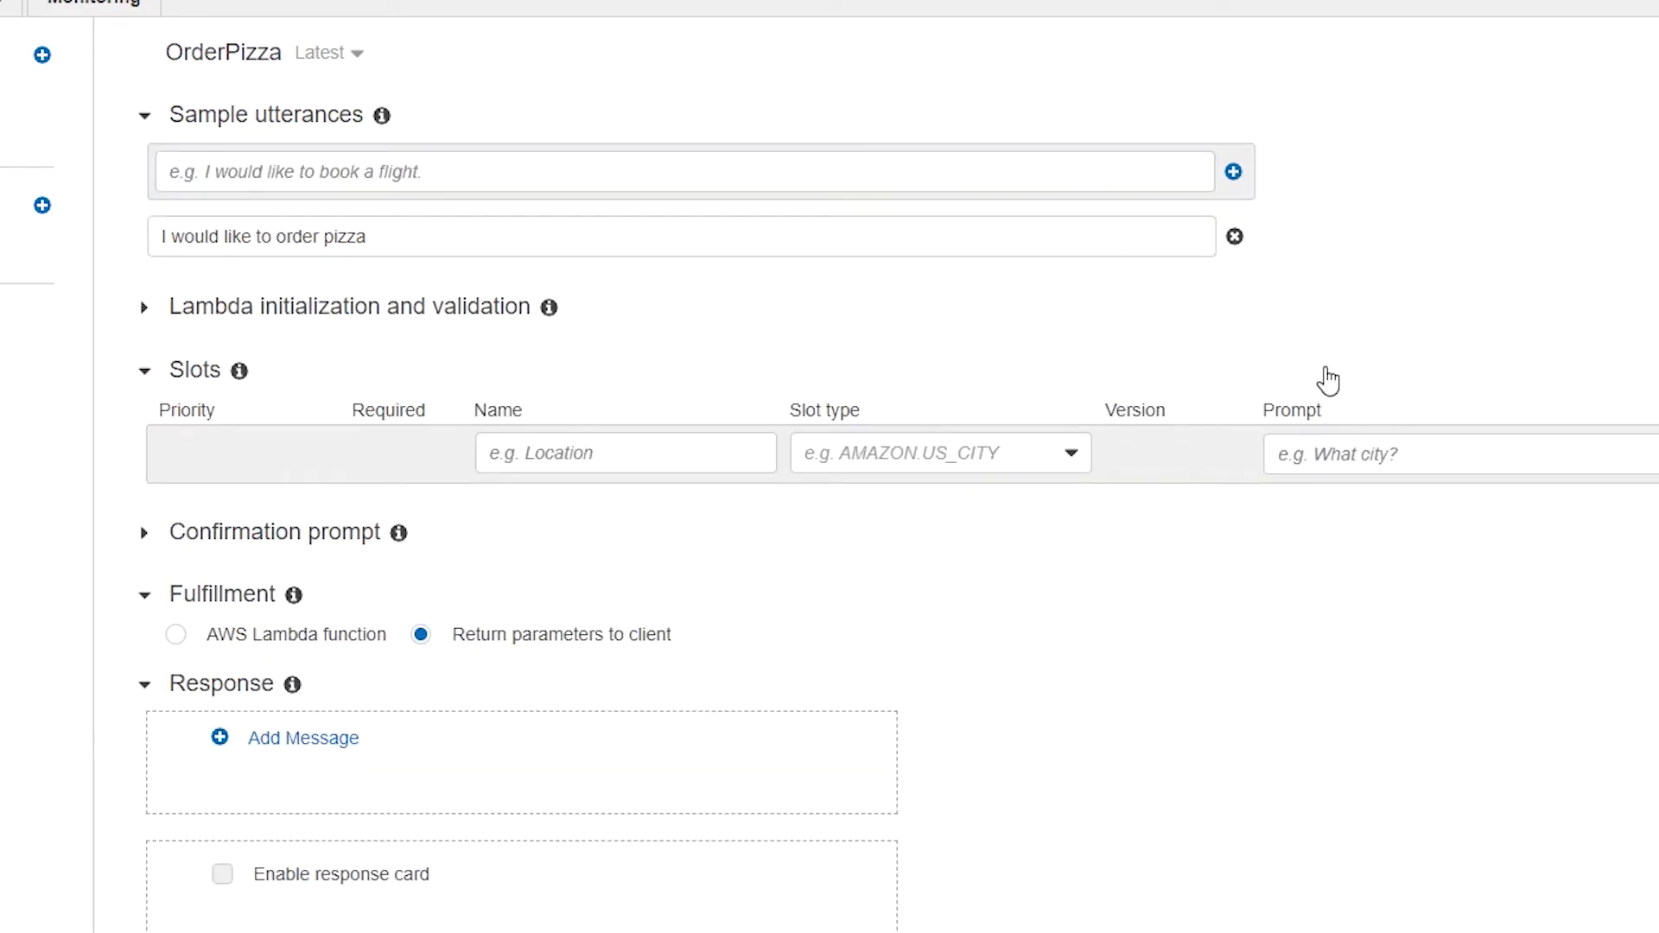
Add the sample utterance "I would like to order 2 medium pepperoni pizza" to the OrderPizza intent.
left_click(919, 173)
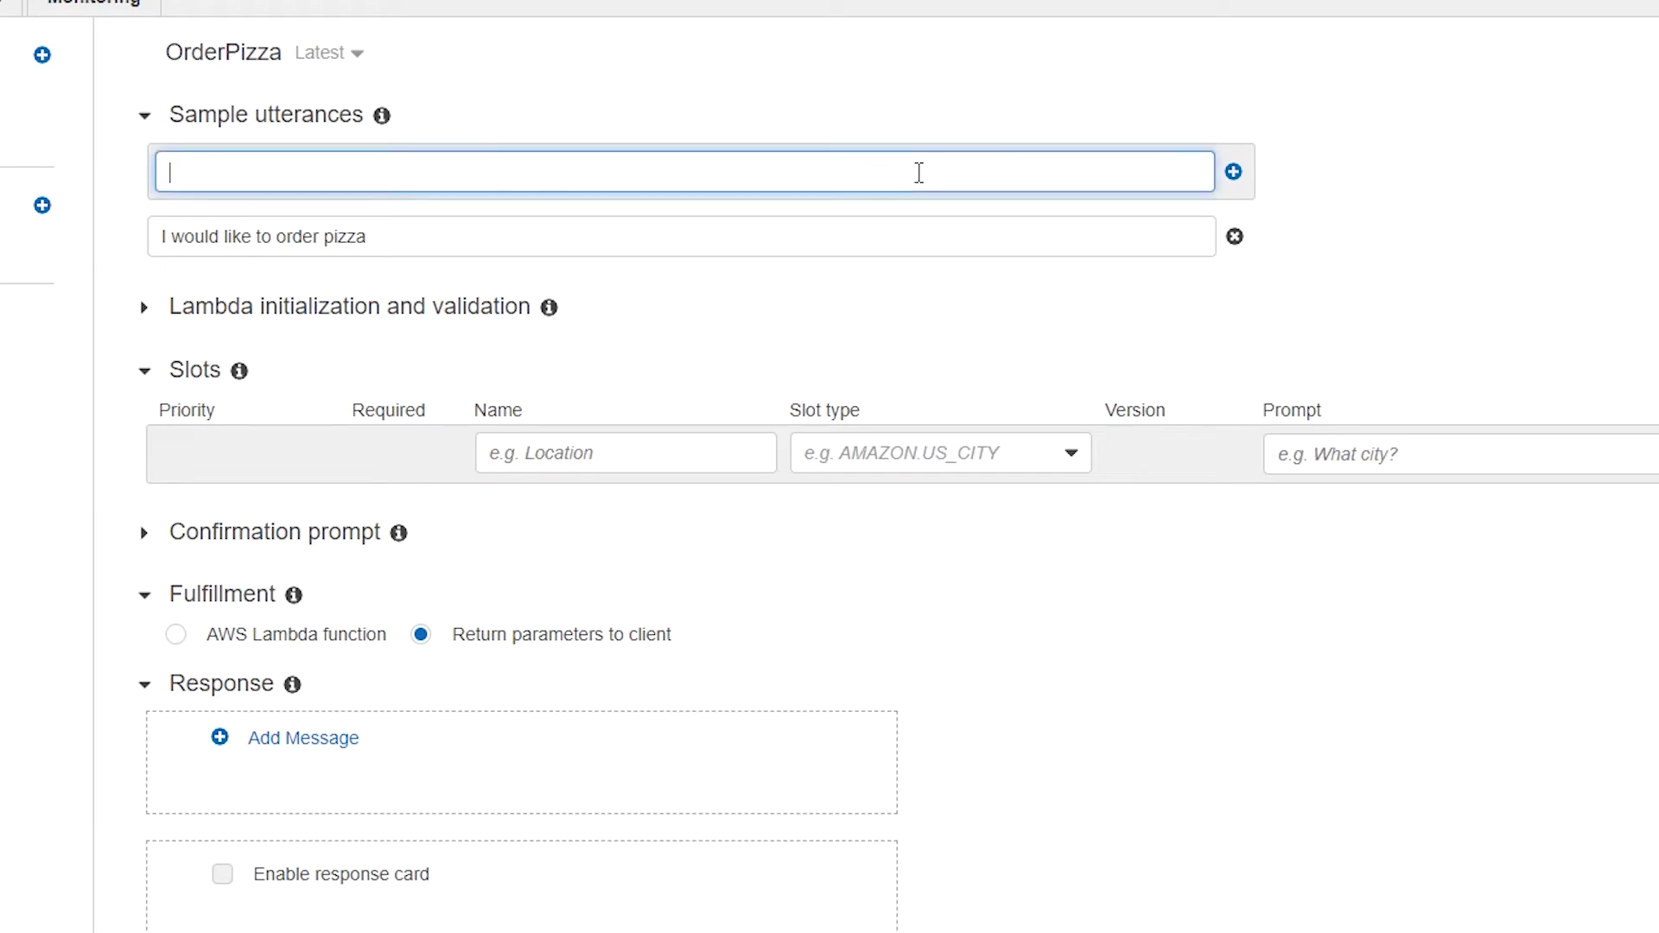
type("I would like to order 2 medium pepperoni pizza")
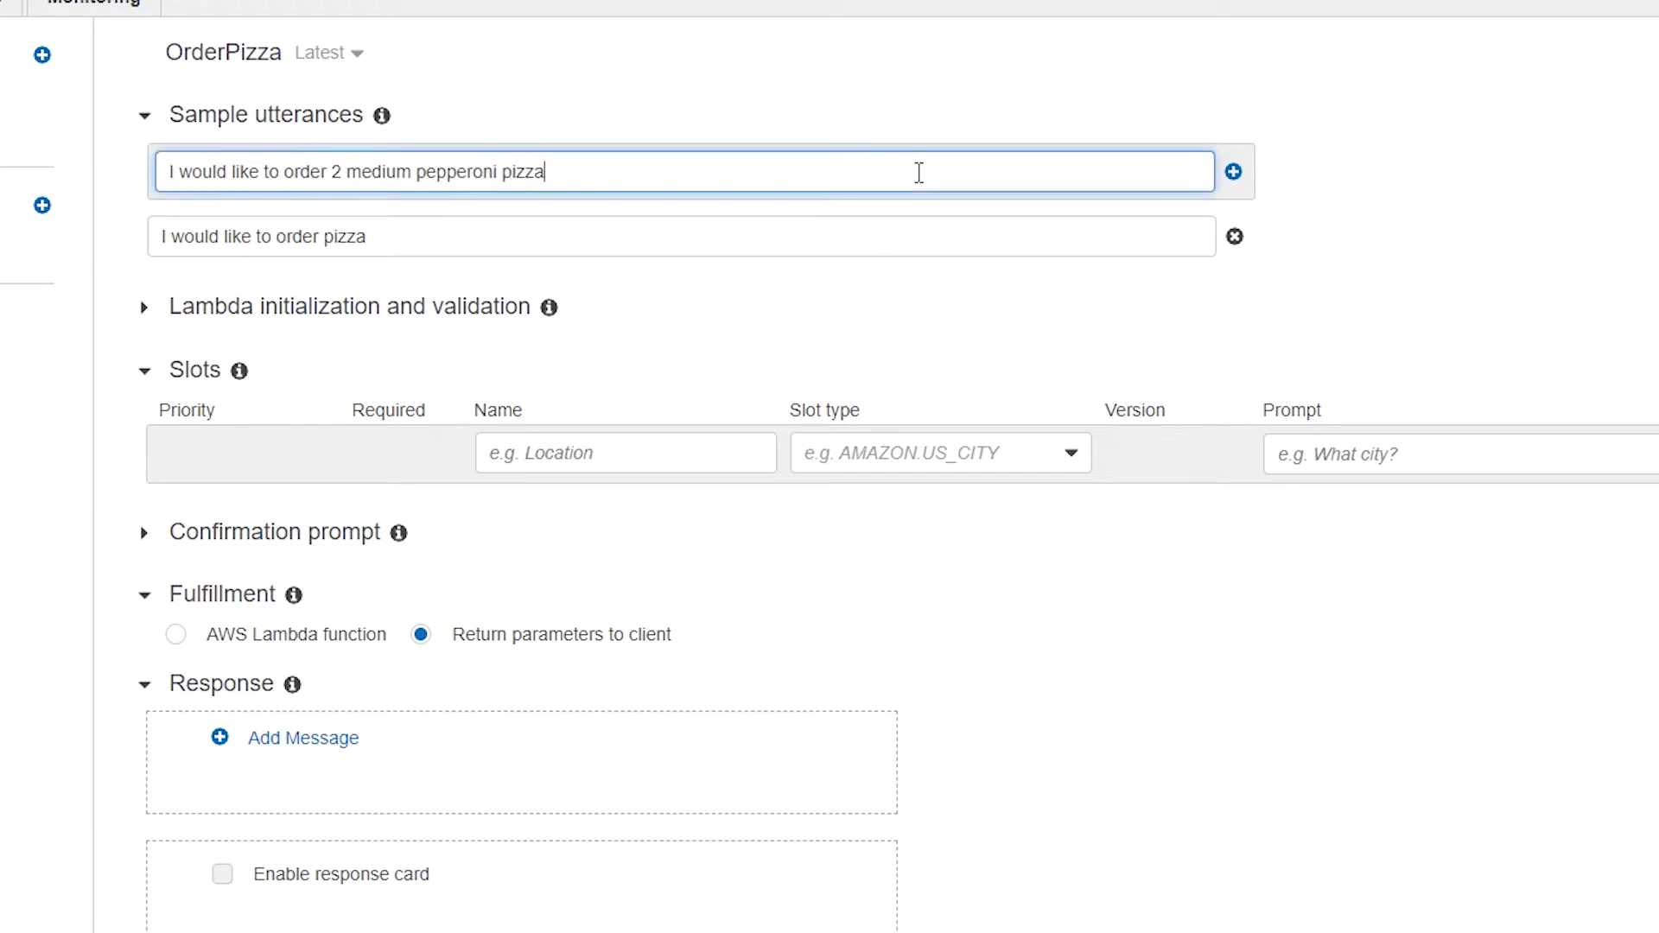
left_click(1249, 176)
left_click(1233, 173)
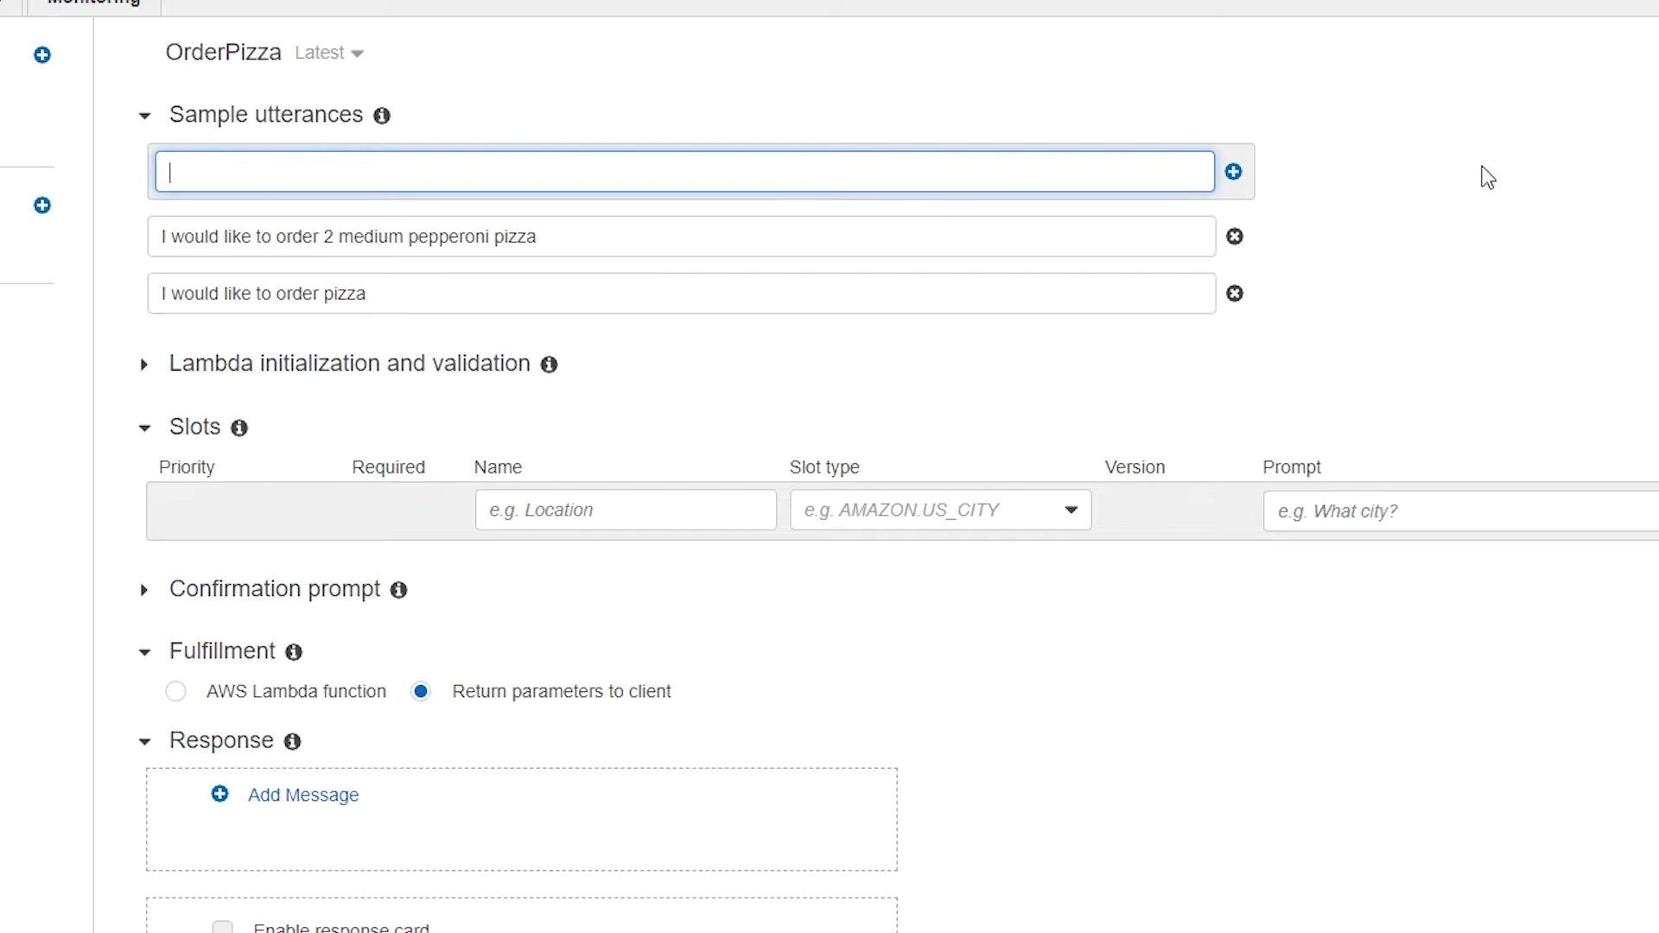
Add the sample utterance "I would like to order pepperoni pizza" to the OrderPizza intent.
left_click(840, 163)
type("I would like to order pepperoni pizza")
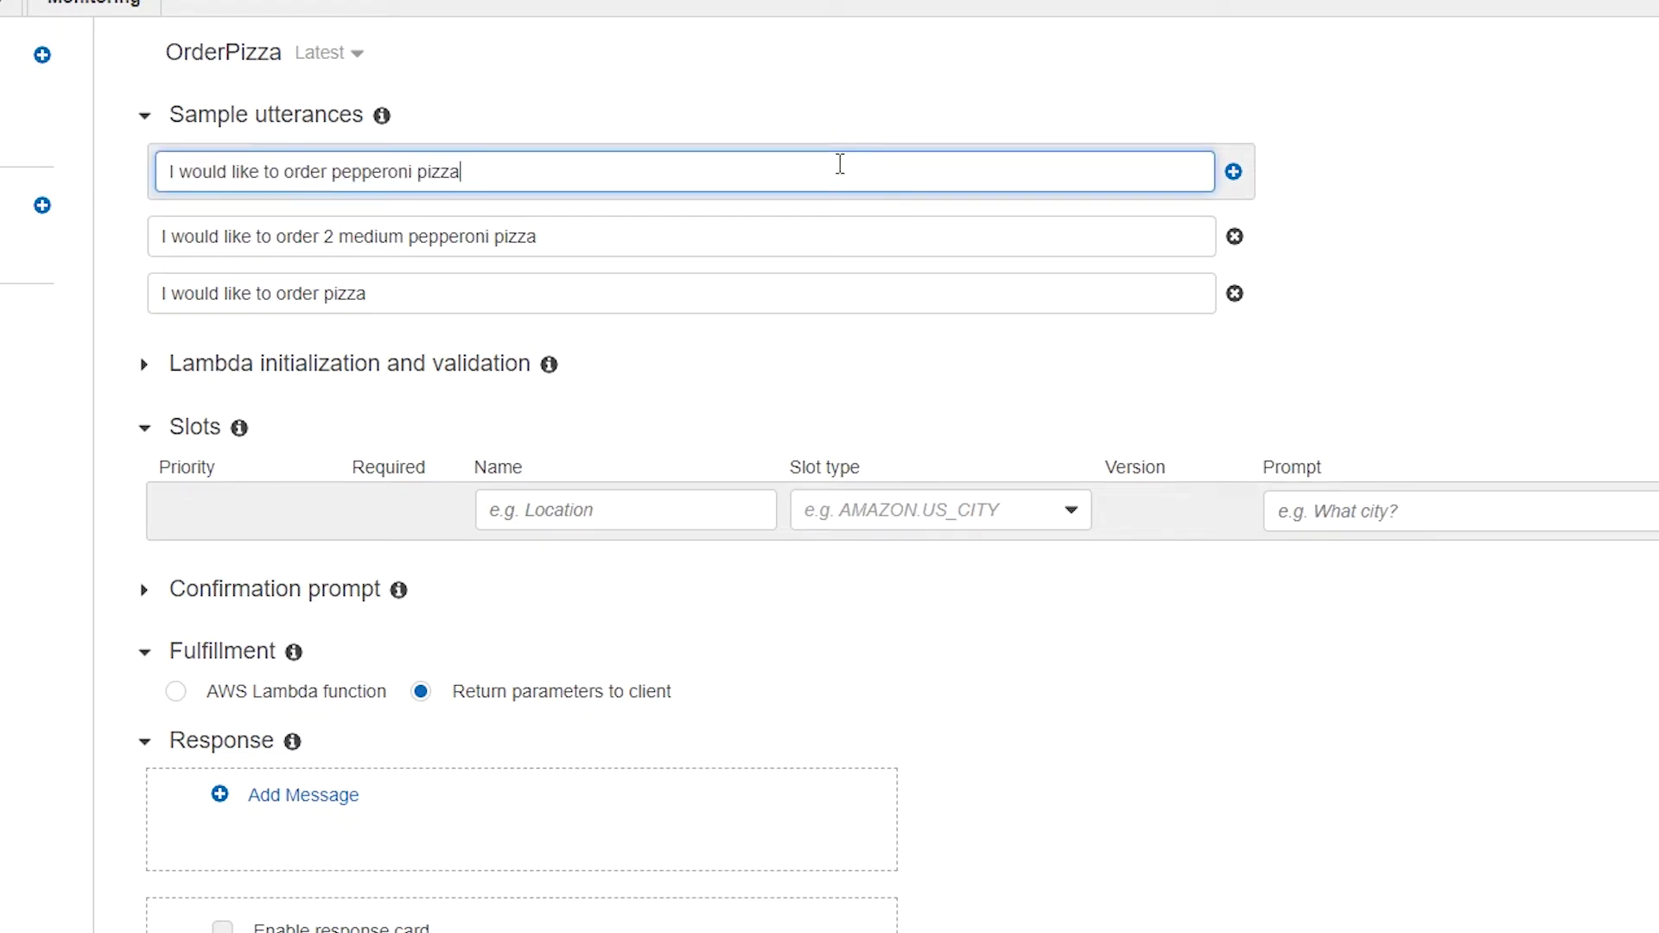
left_click(1236, 171)
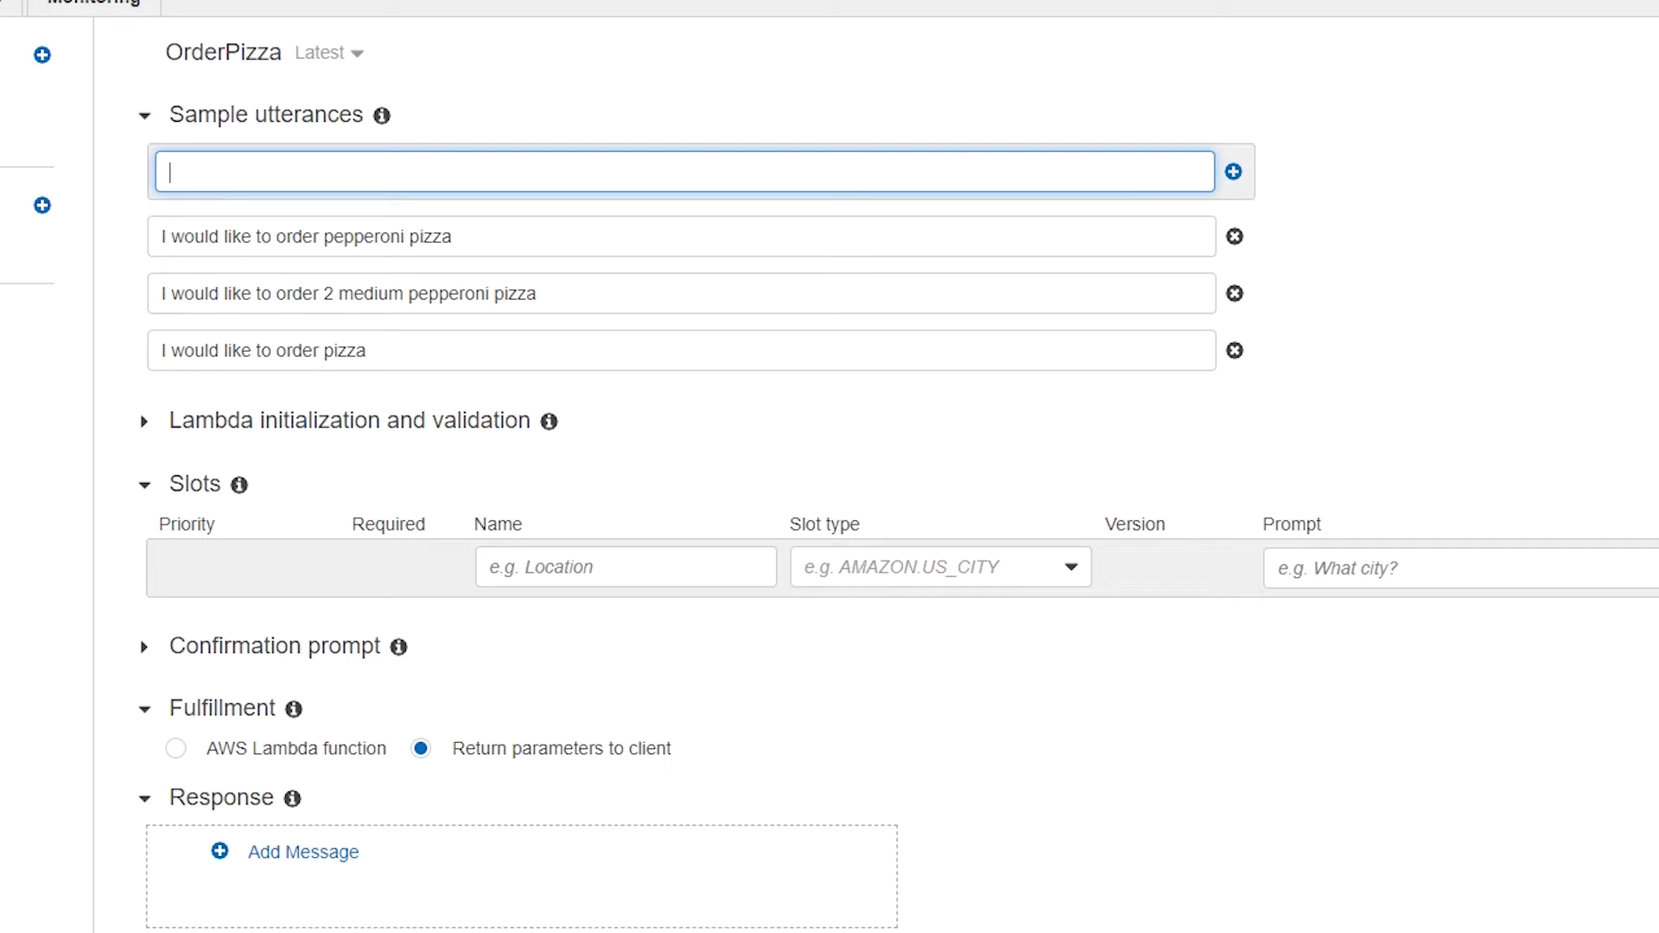
Add the sample utterances "Send me 2 large pepperoni pizza" and "Delivery please" to the OrderPizza intent.
left_click(911, 168)
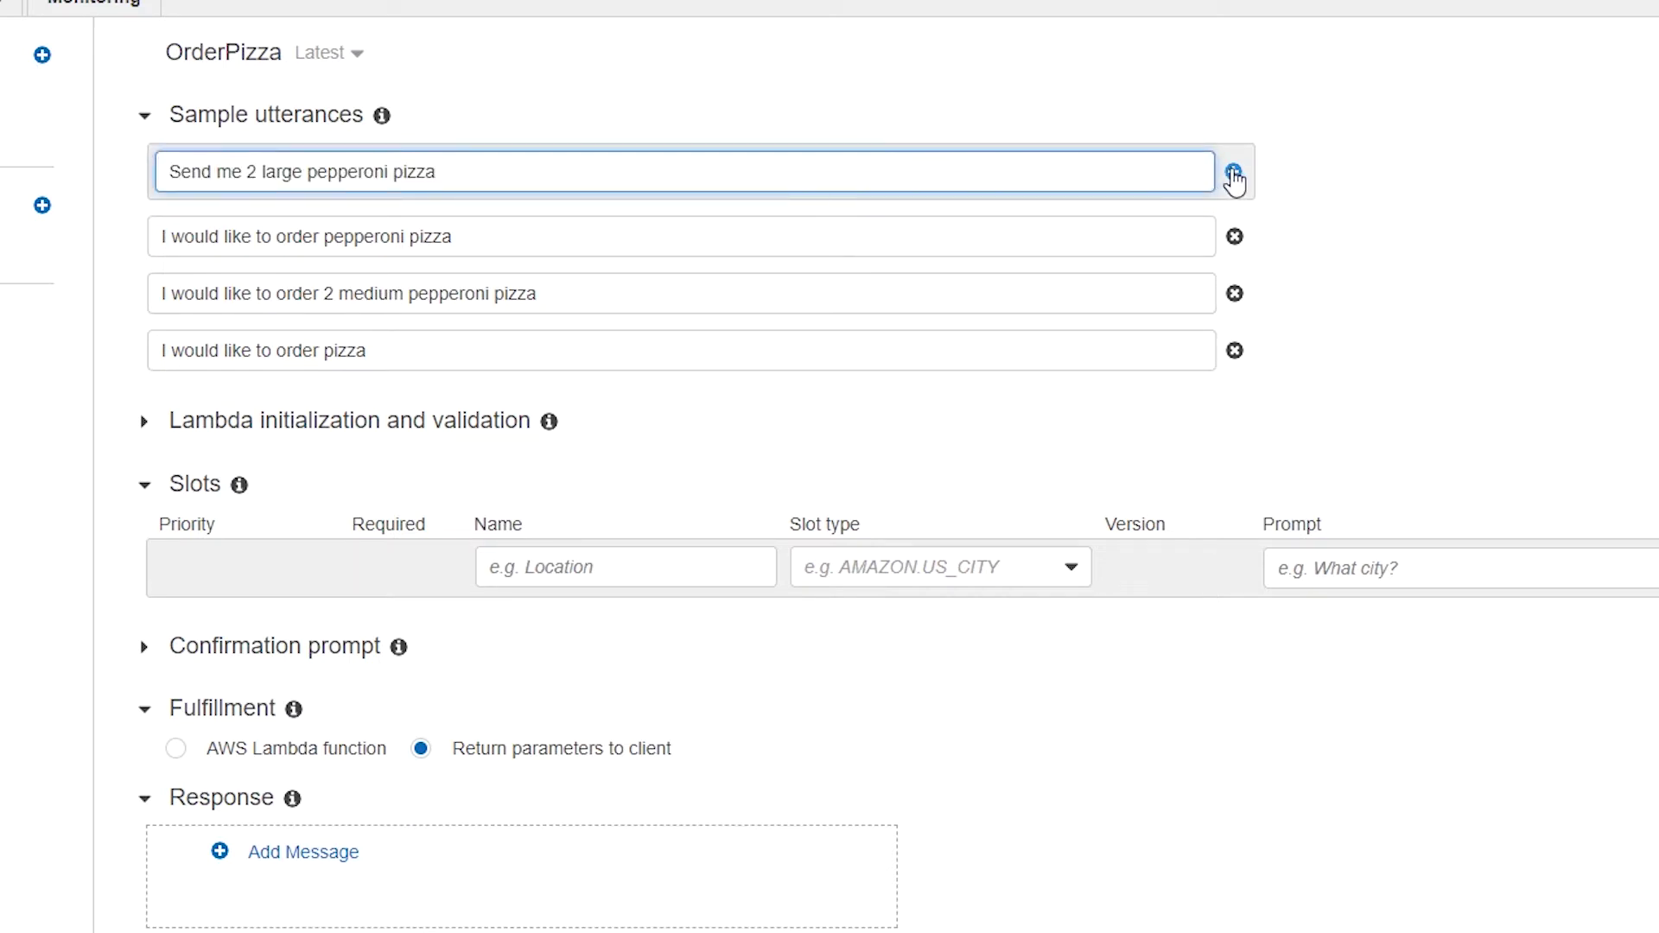
left_click(1233, 171)
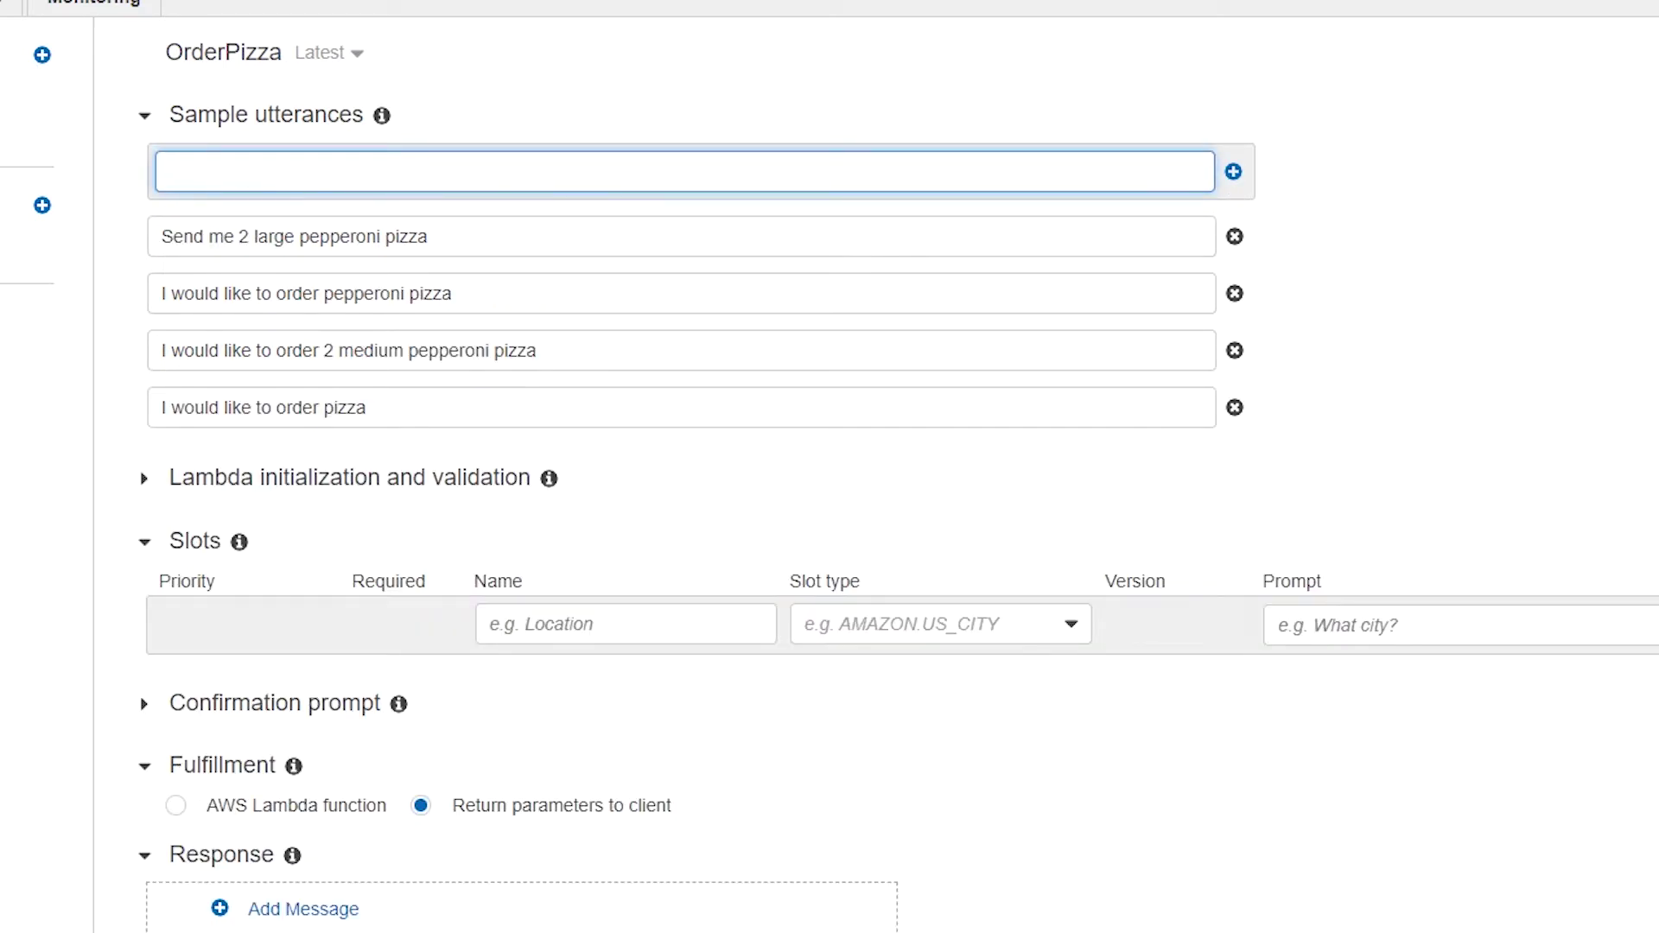
left_click(268, 178)
type("Delivery please")
left_click(1242, 173)
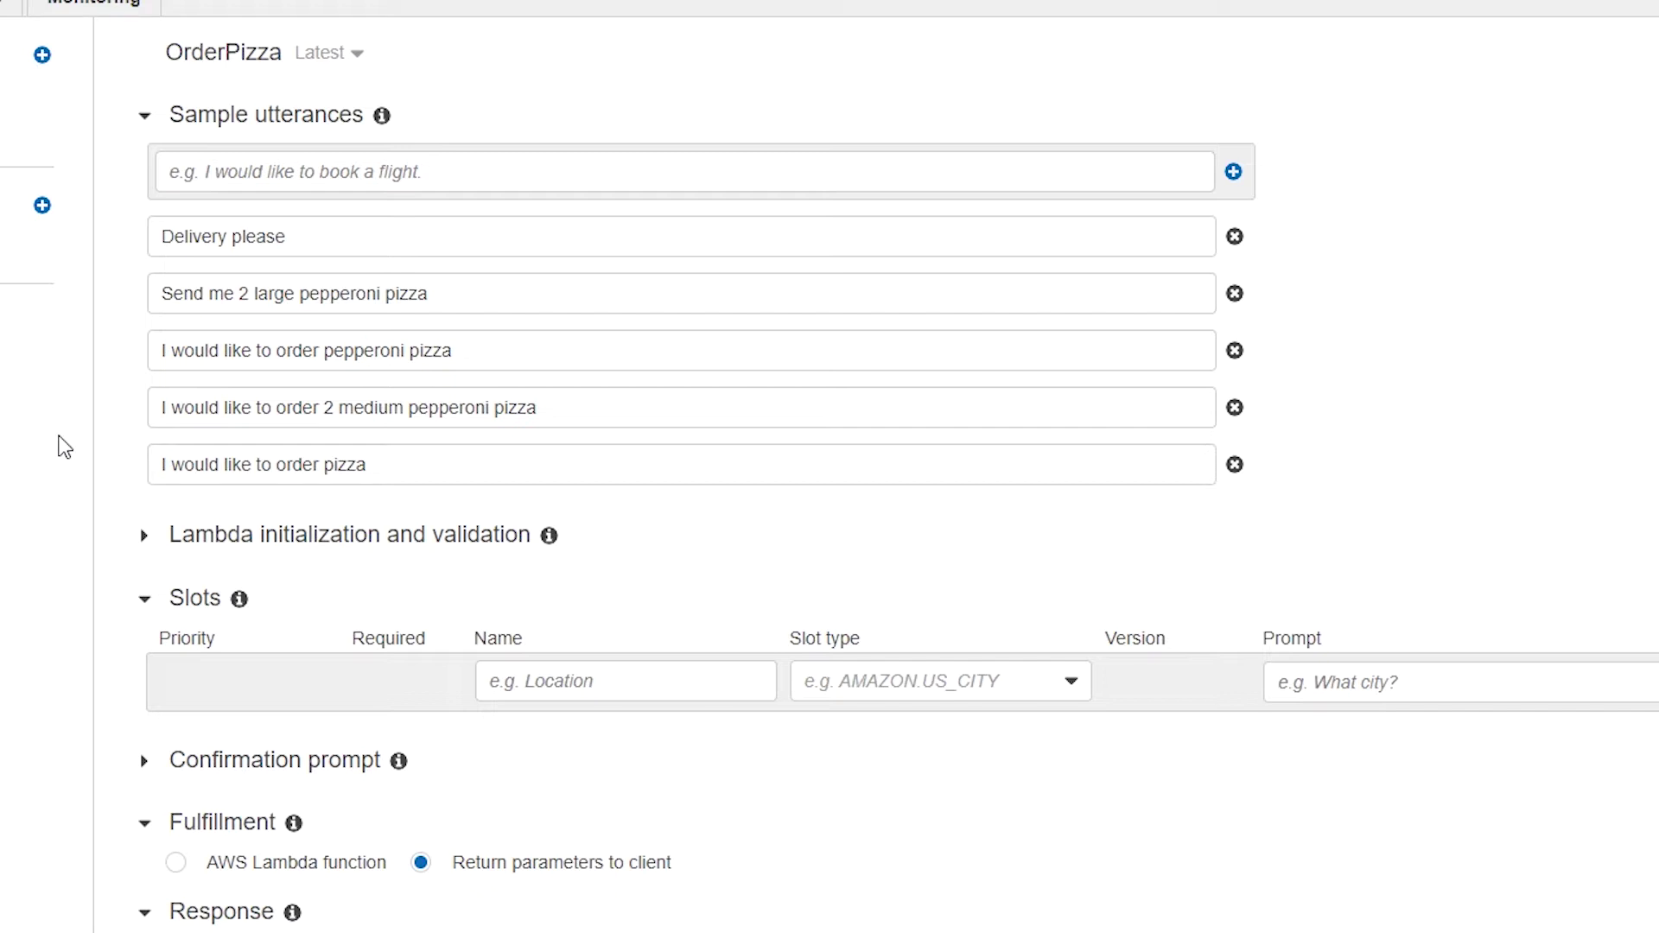
Create slot type "Delivery_Method" from the word "Delivery" in "Delivery please", add the value "Pickup", and add the slot to the intent.
double_click(192, 238)
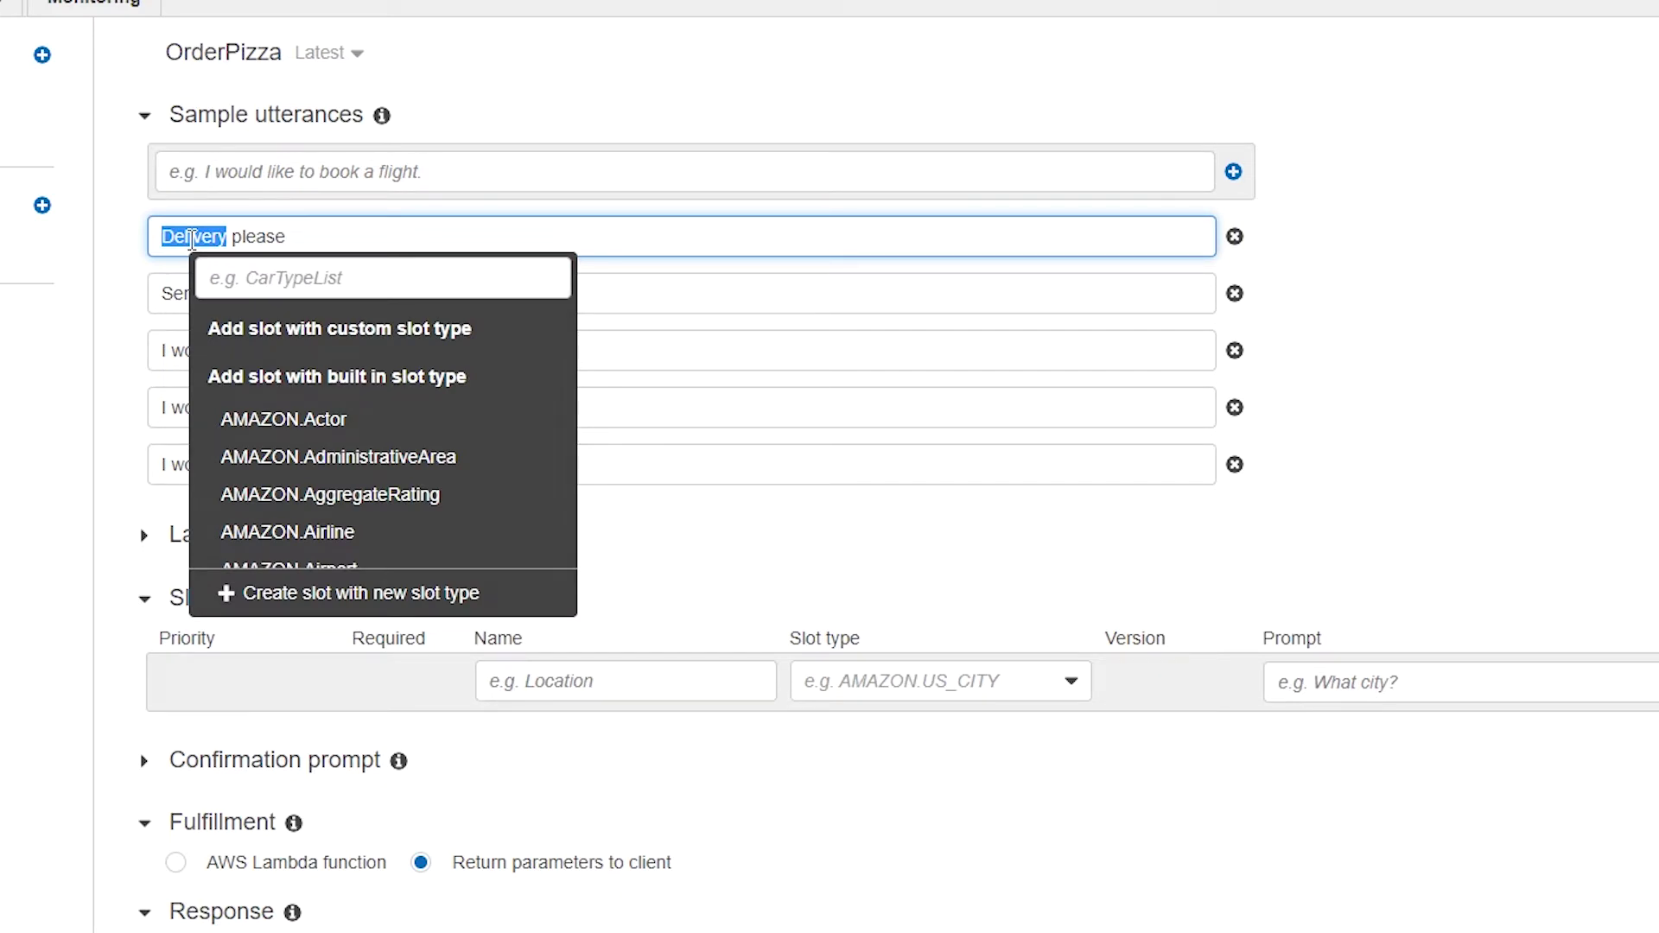
left_click(292, 596)
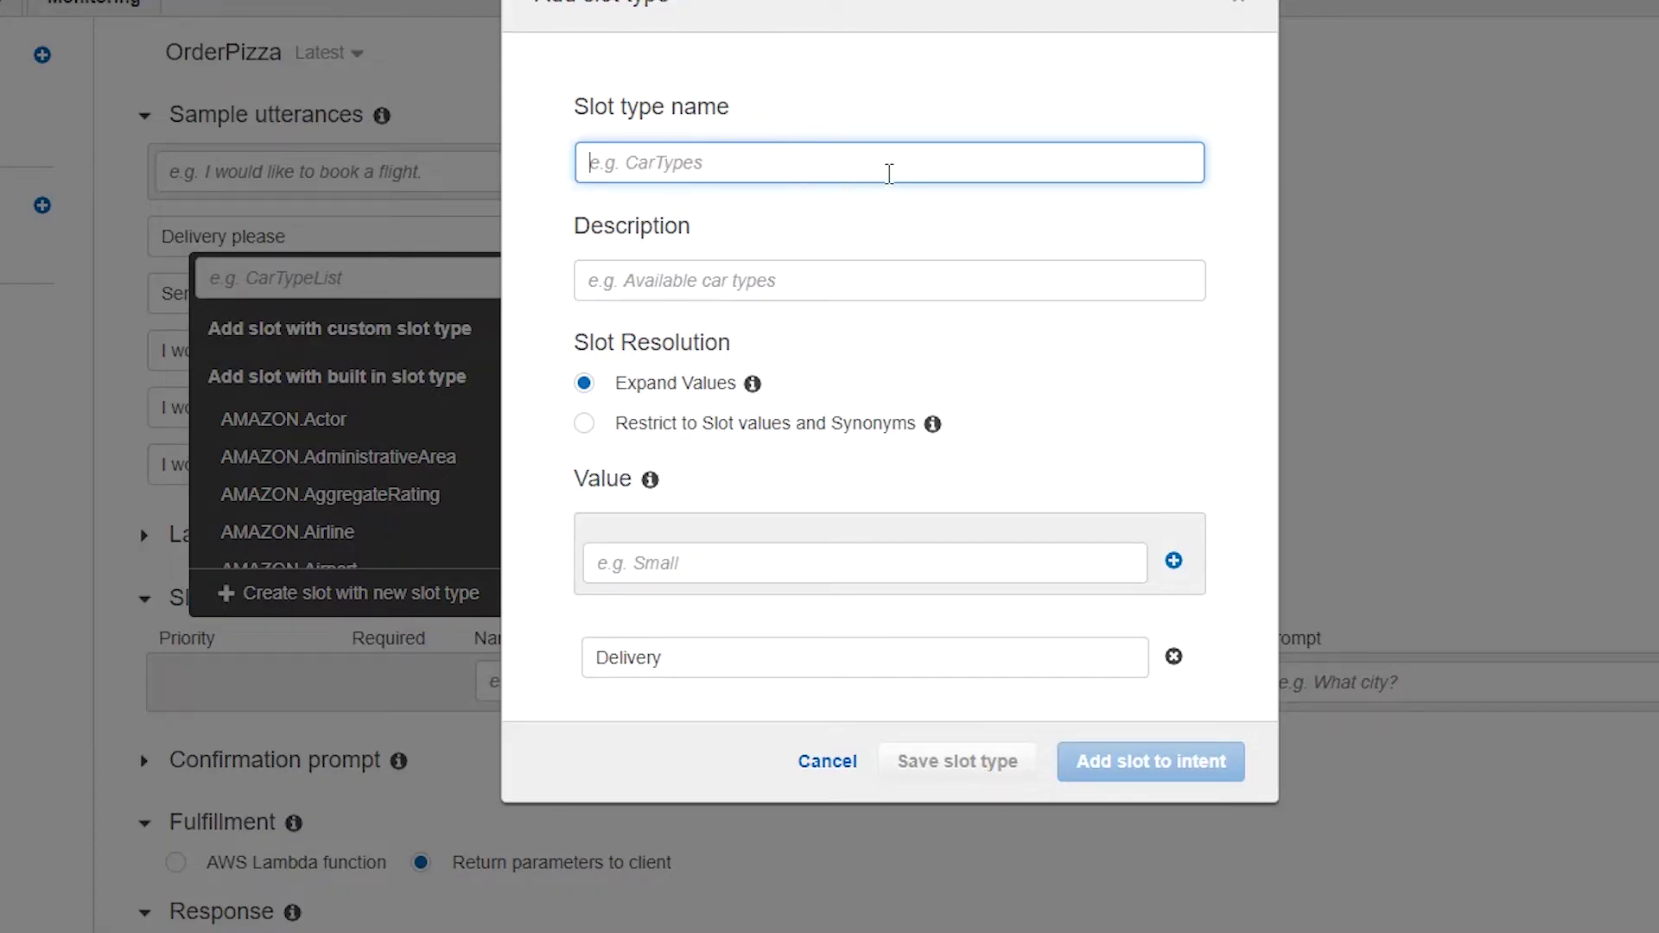
type("De")
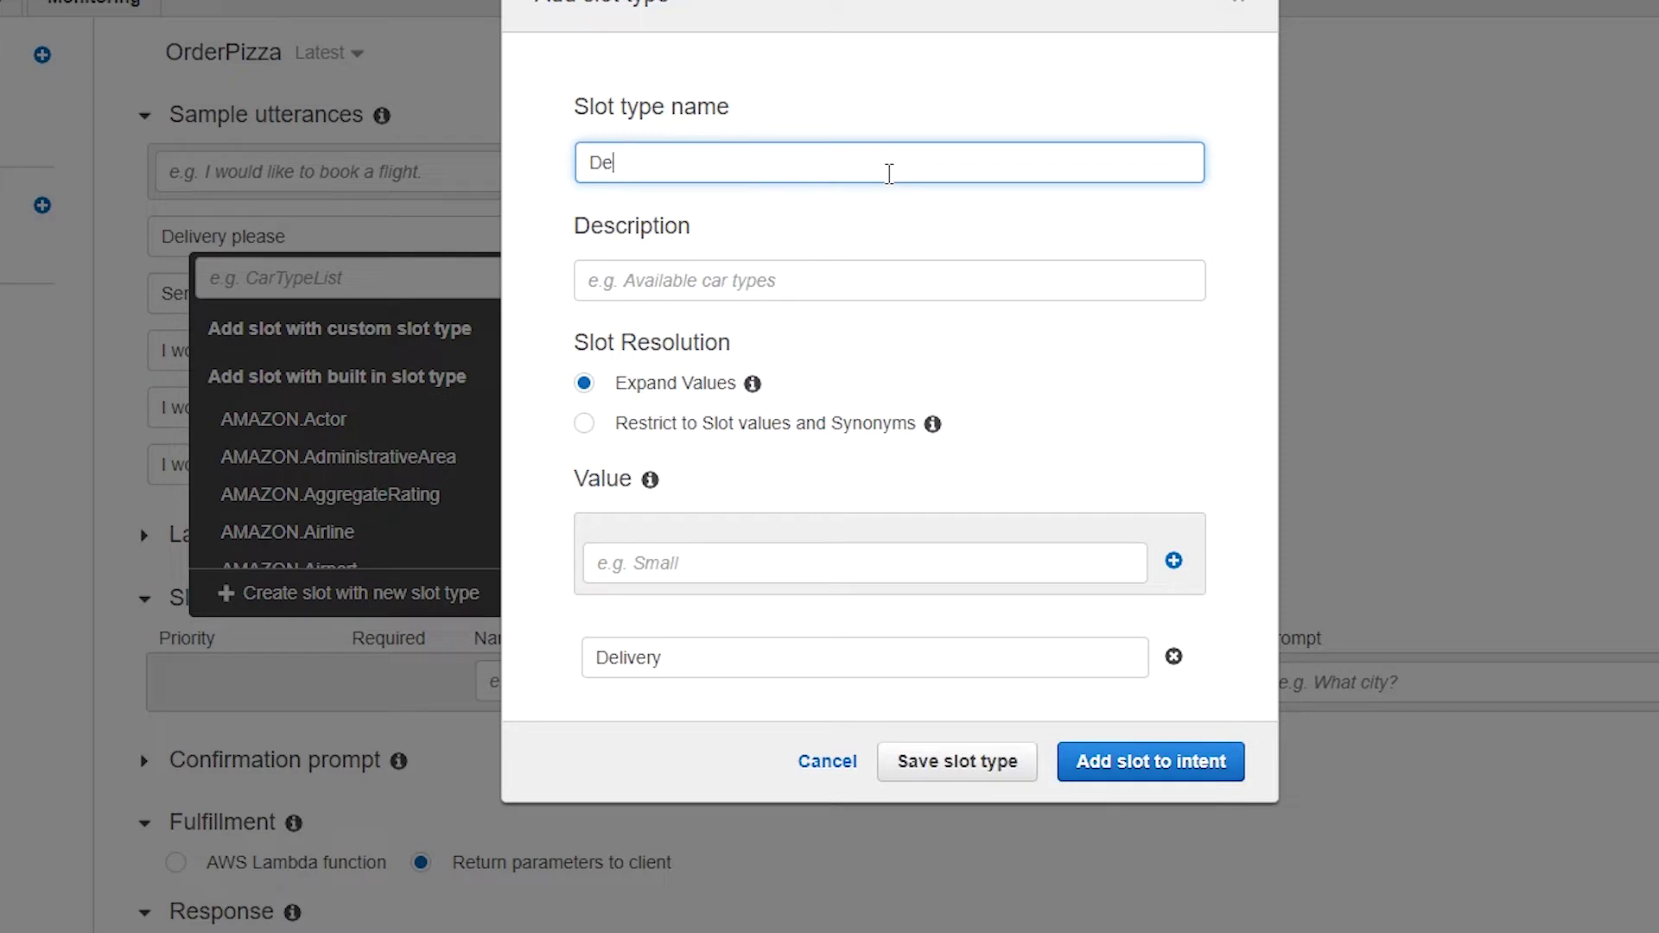
type("livery_Method")
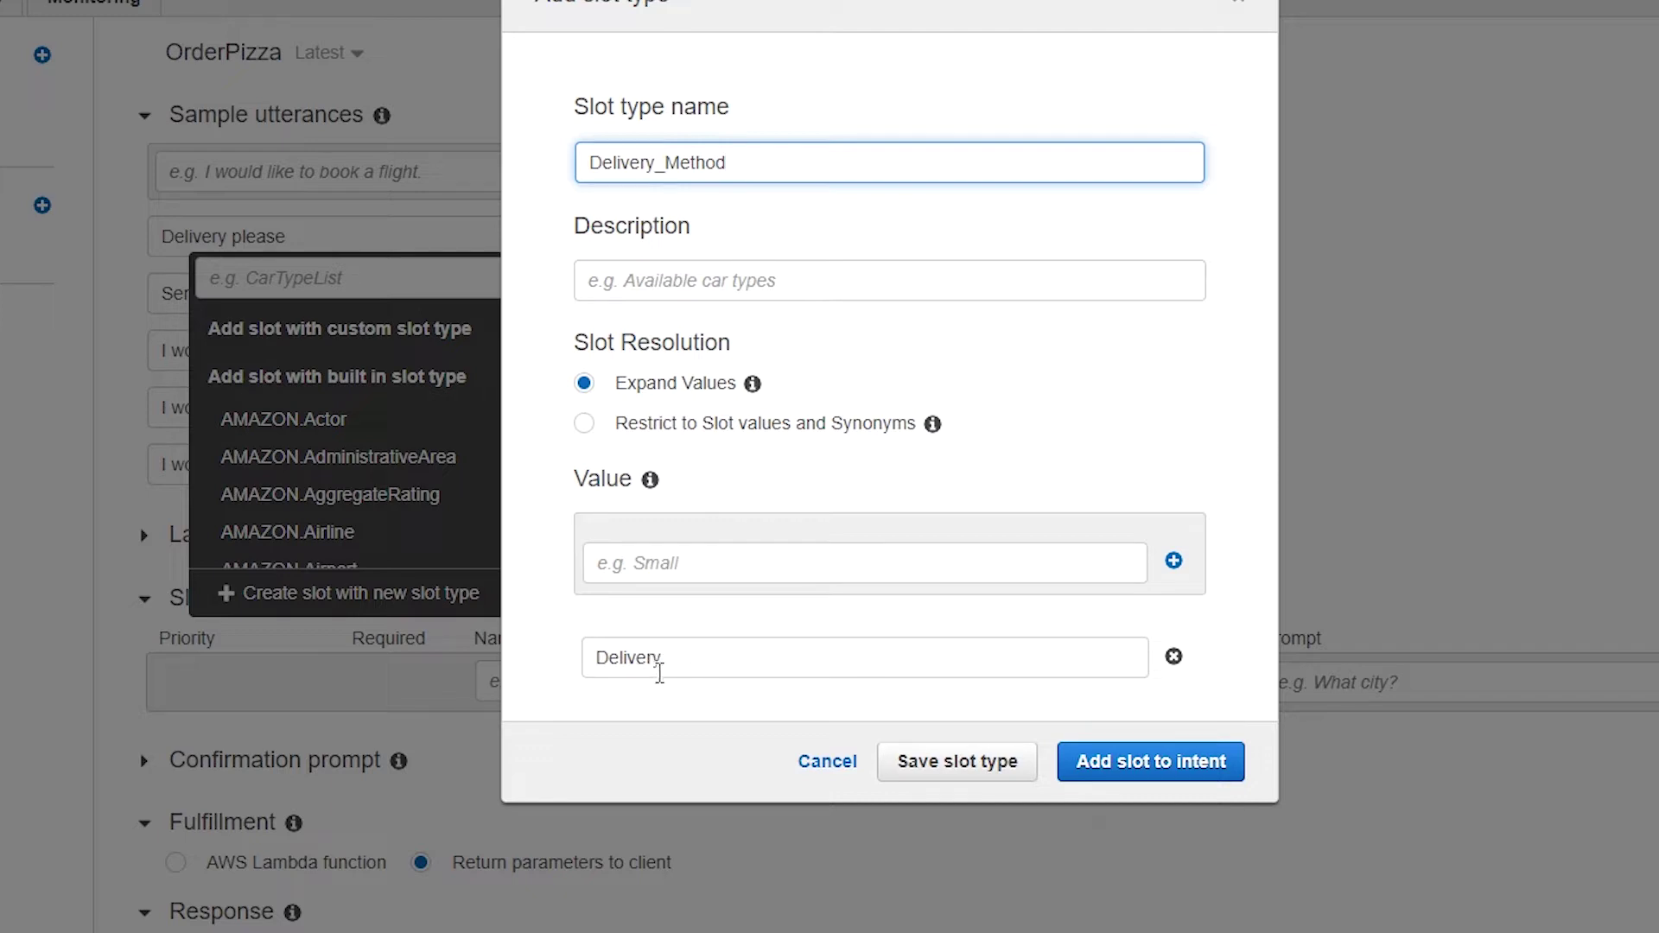
left_click(666, 572)
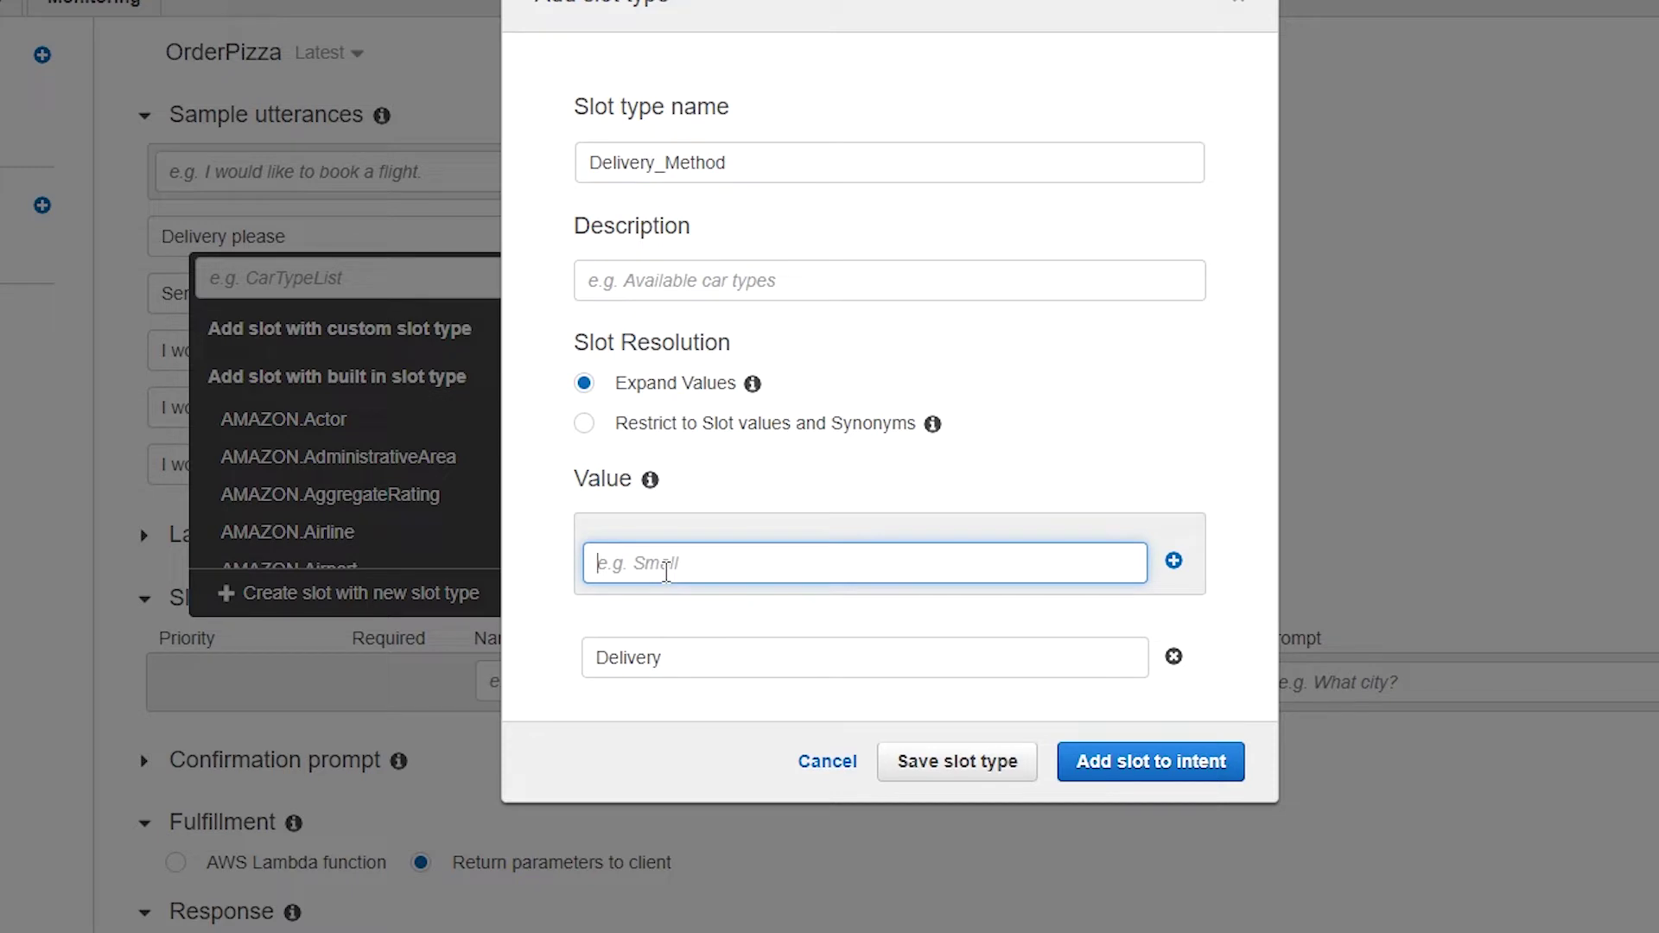
type("Pickup")
left_click(1175, 563)
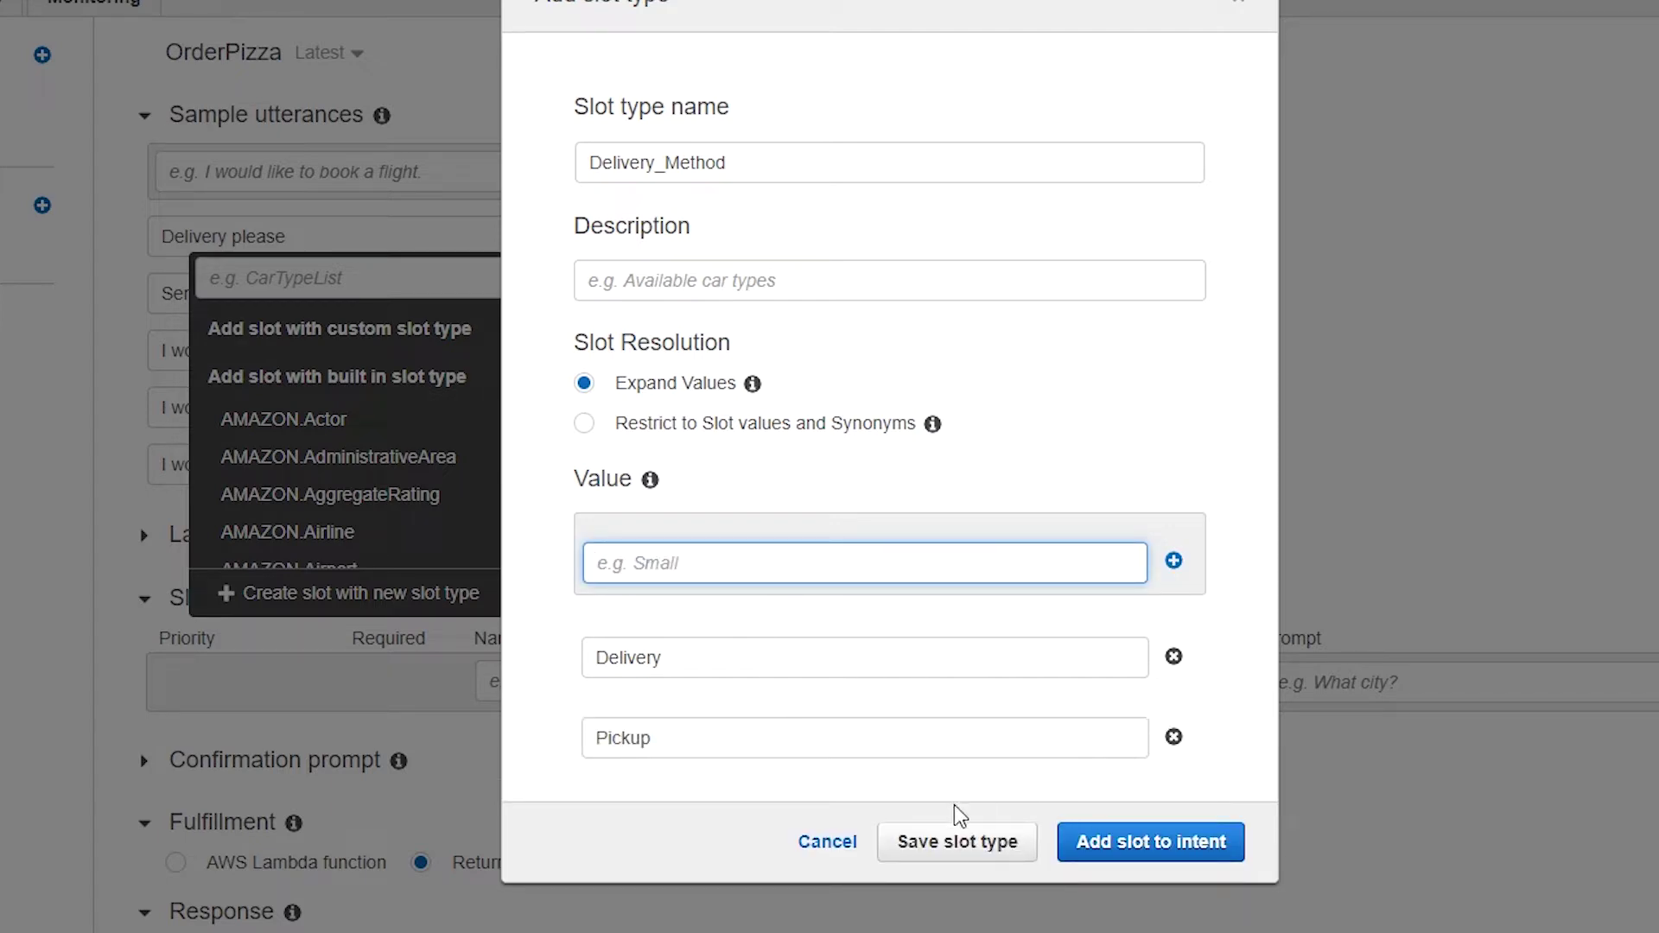
left_click(1151, 861)
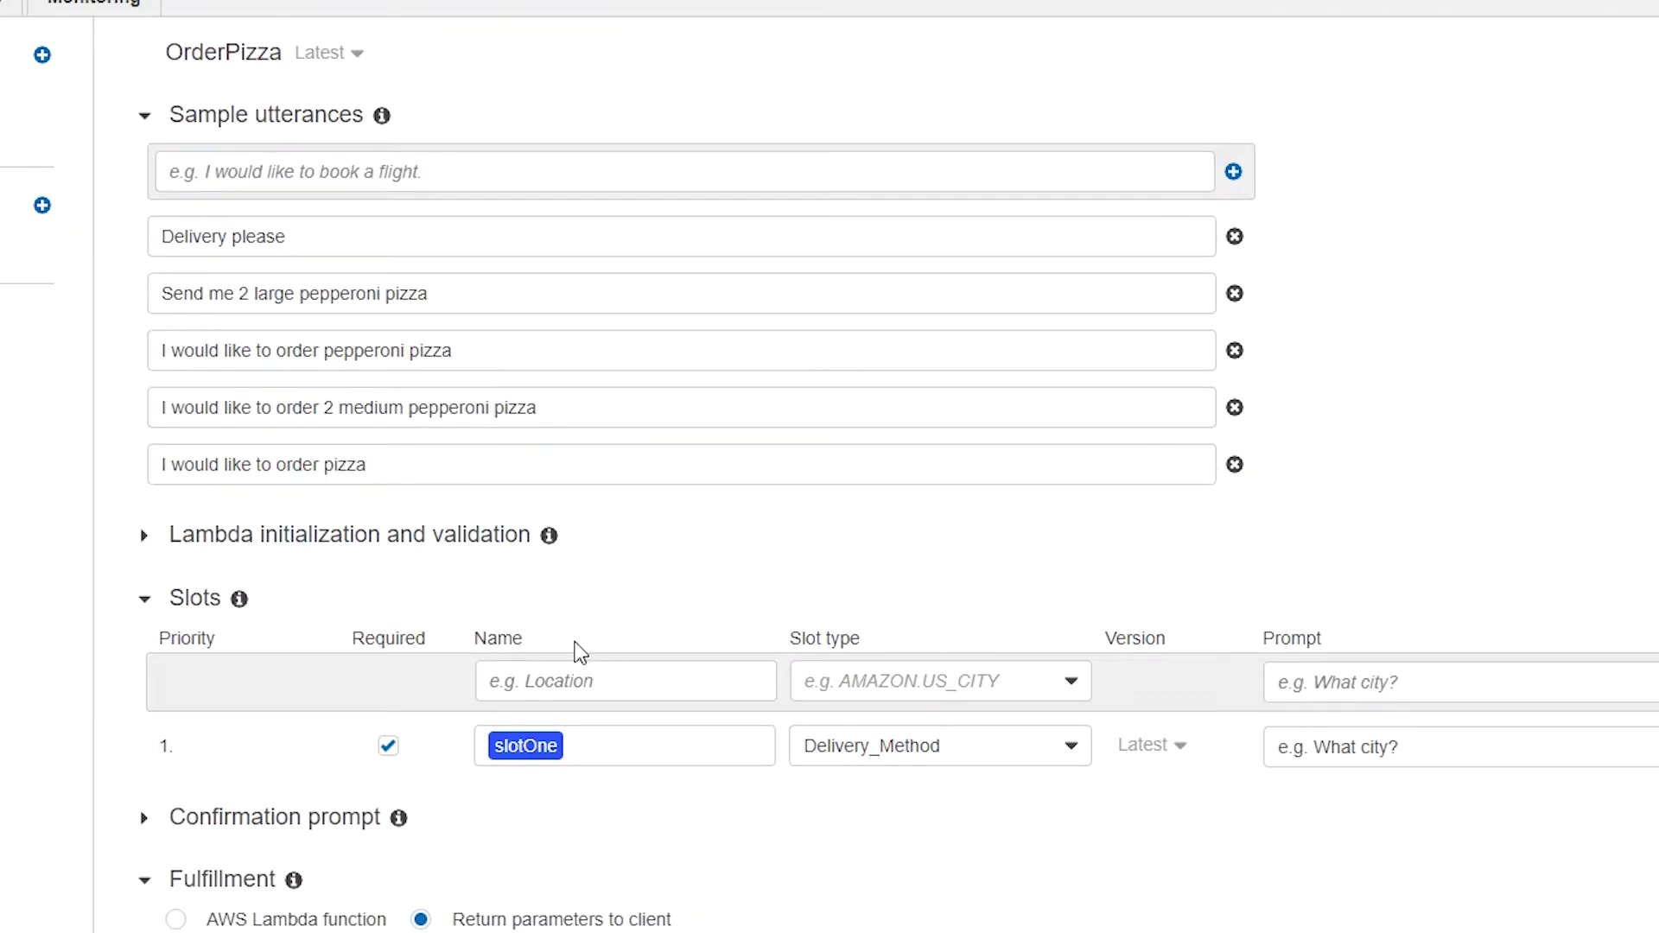
Rename the Delivery_Method slot to "deliveryMethod".
left_click(531, 745)
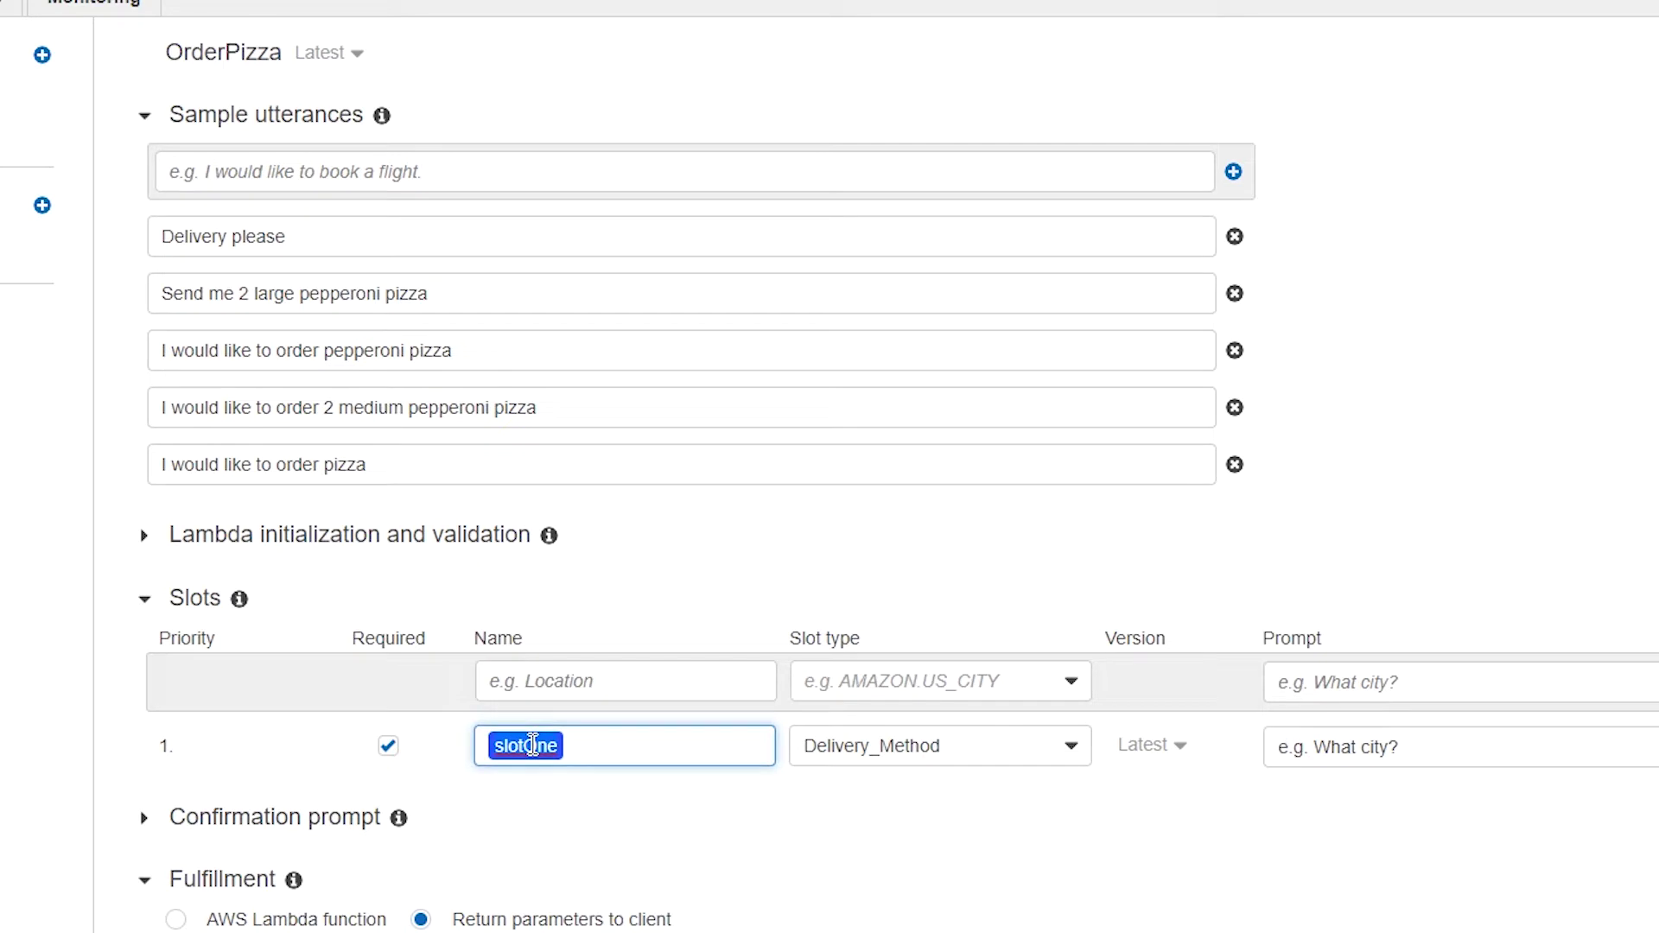
type("deliveryMethod")
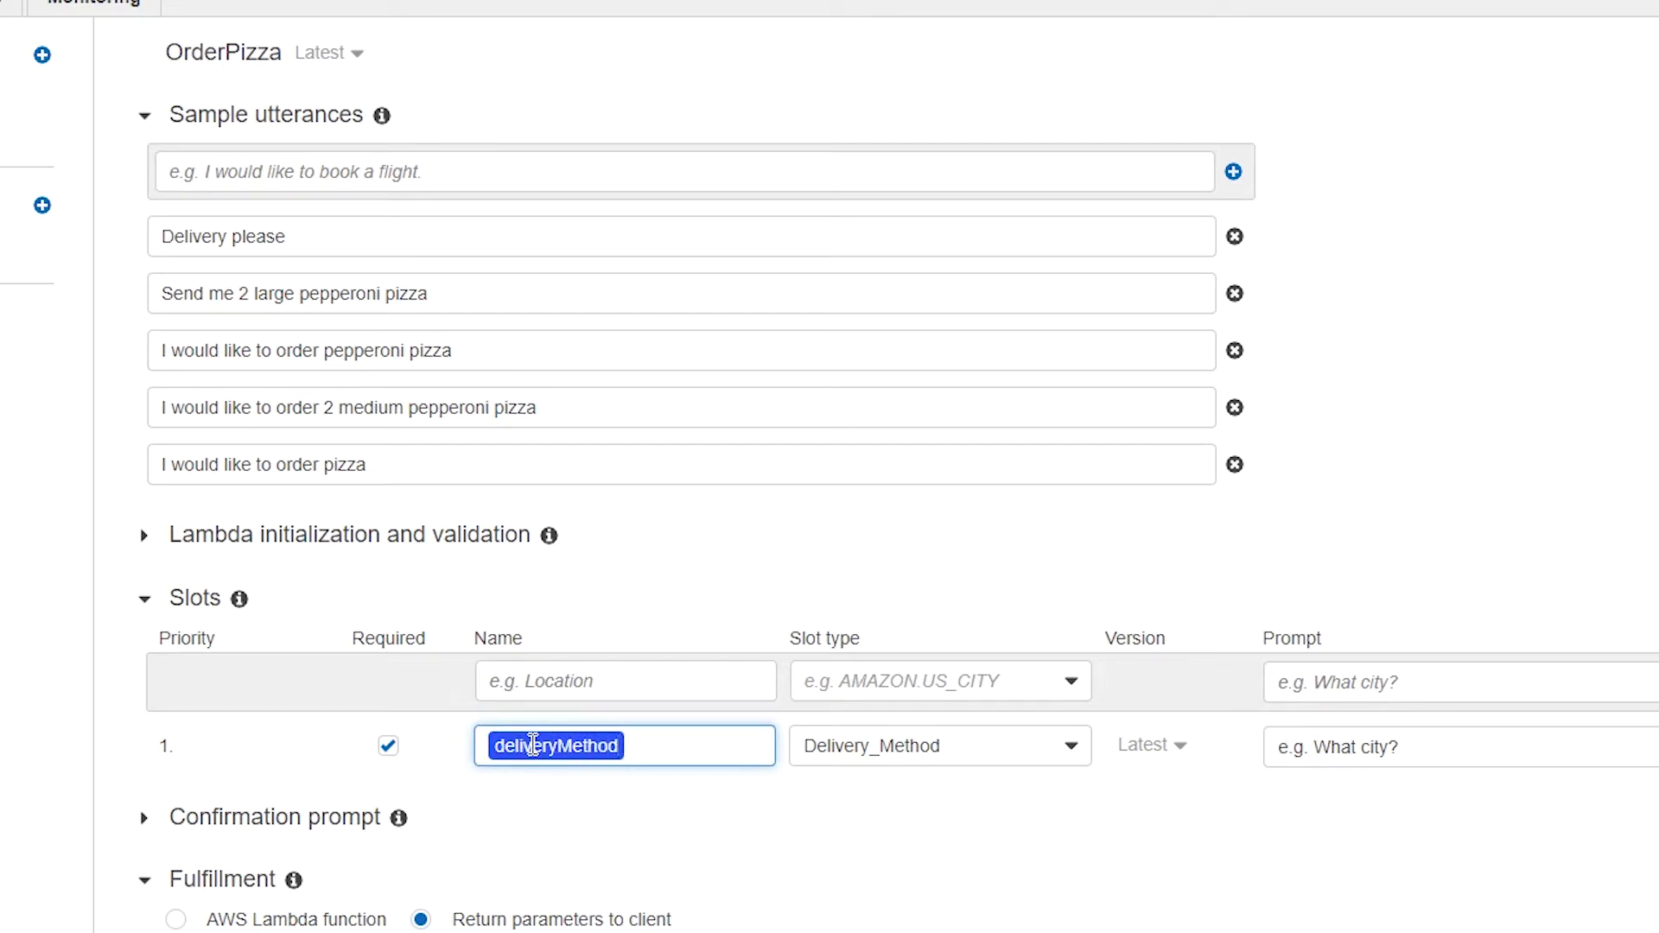
left_click(731, 865)
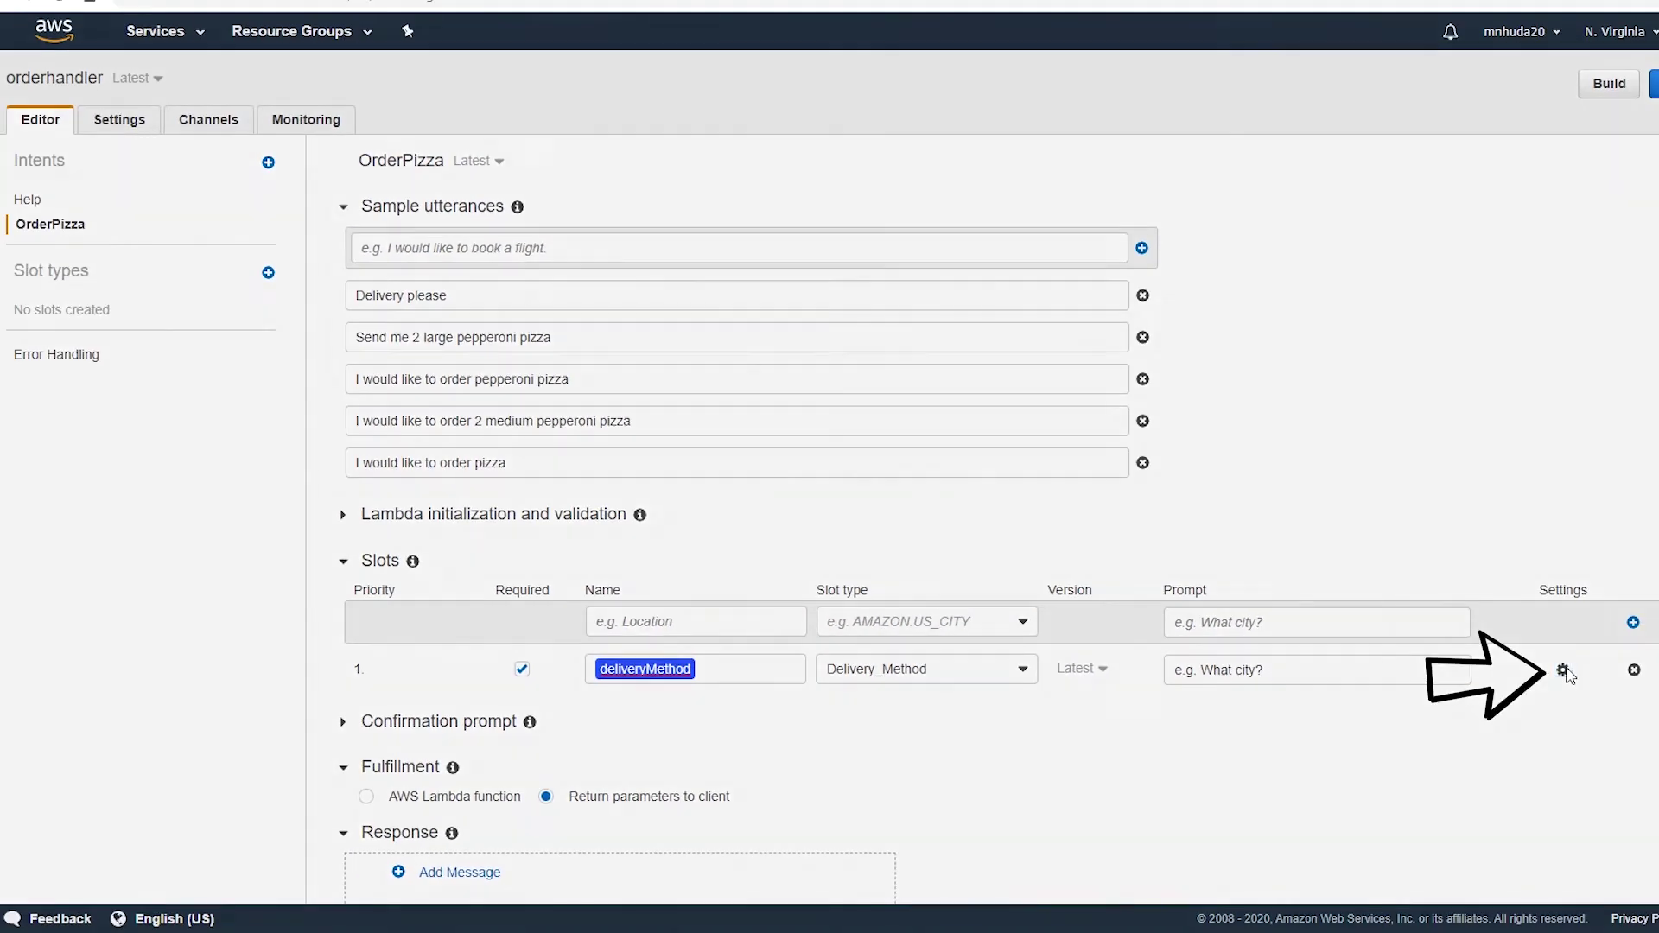
Open the deliveryMethod slot's settings and enter the prompt "Delivery or pickup?".
left_click(1563, 671)
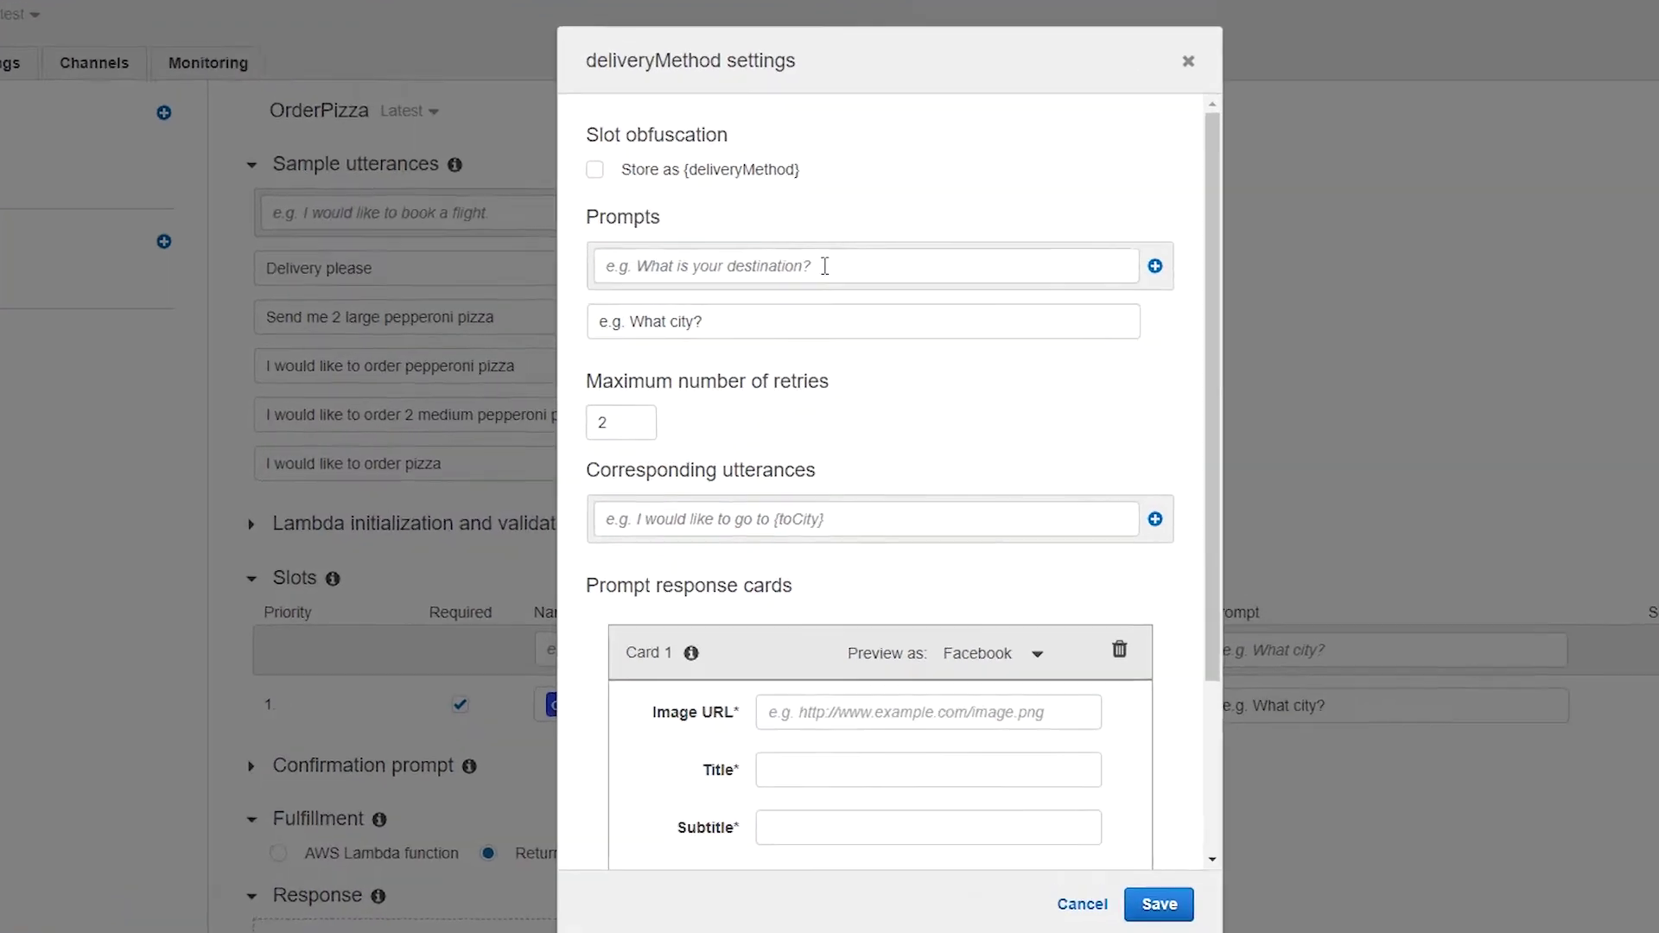
left_click(834, 293)
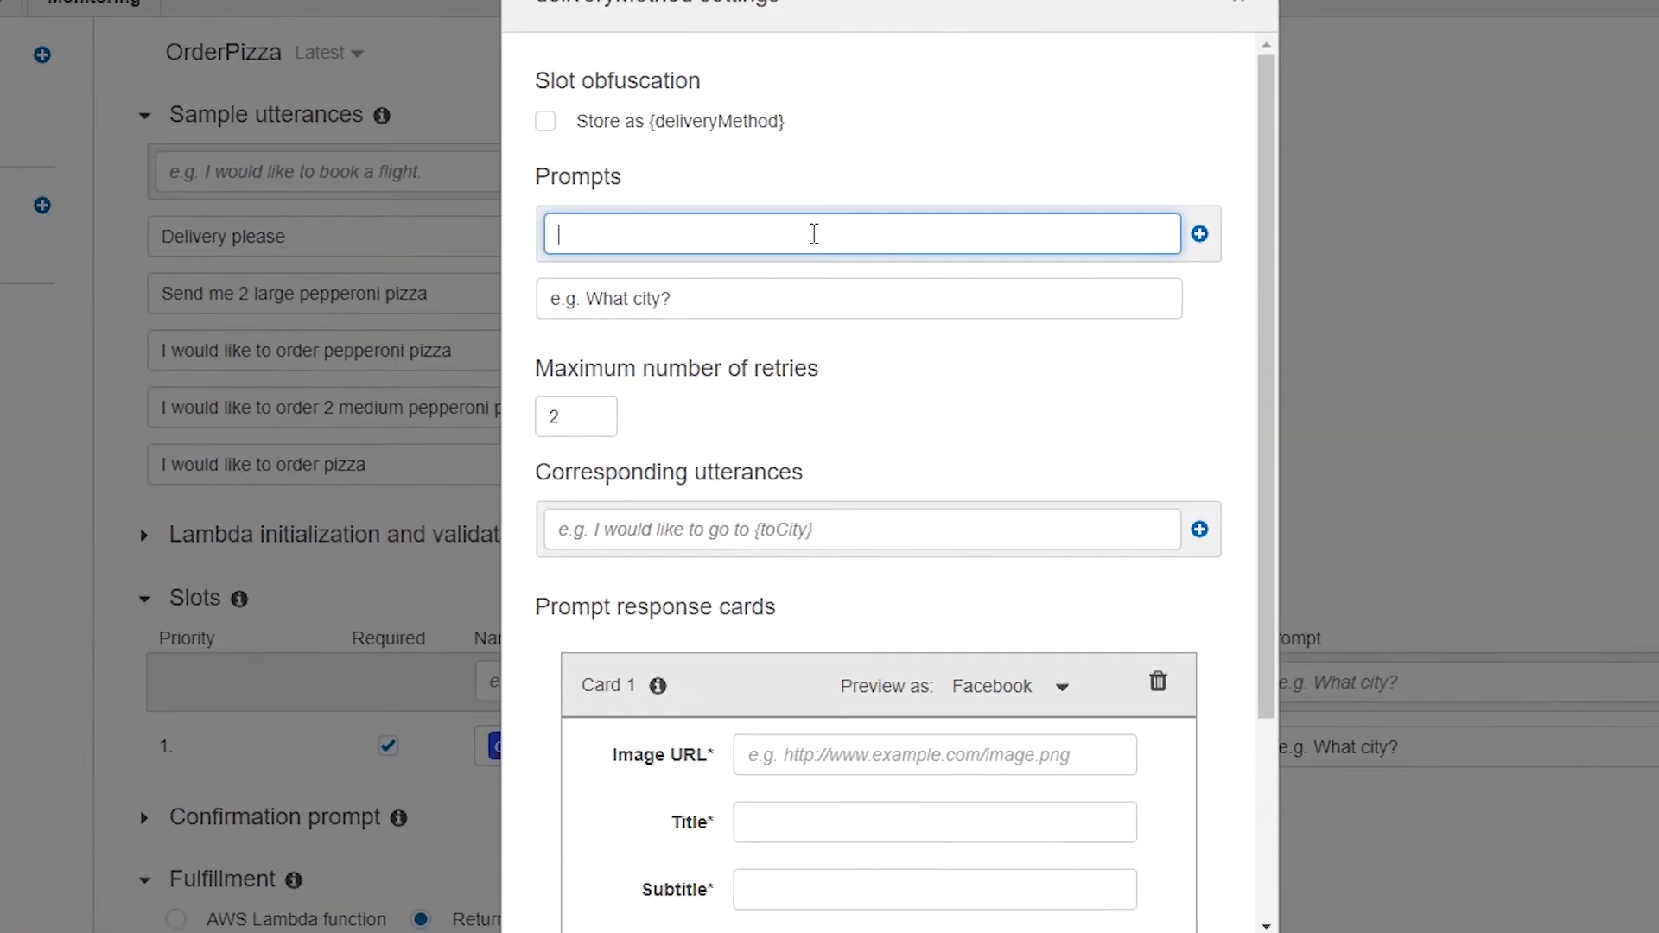
type("Pickup o")
type("r deliver")
type("y")
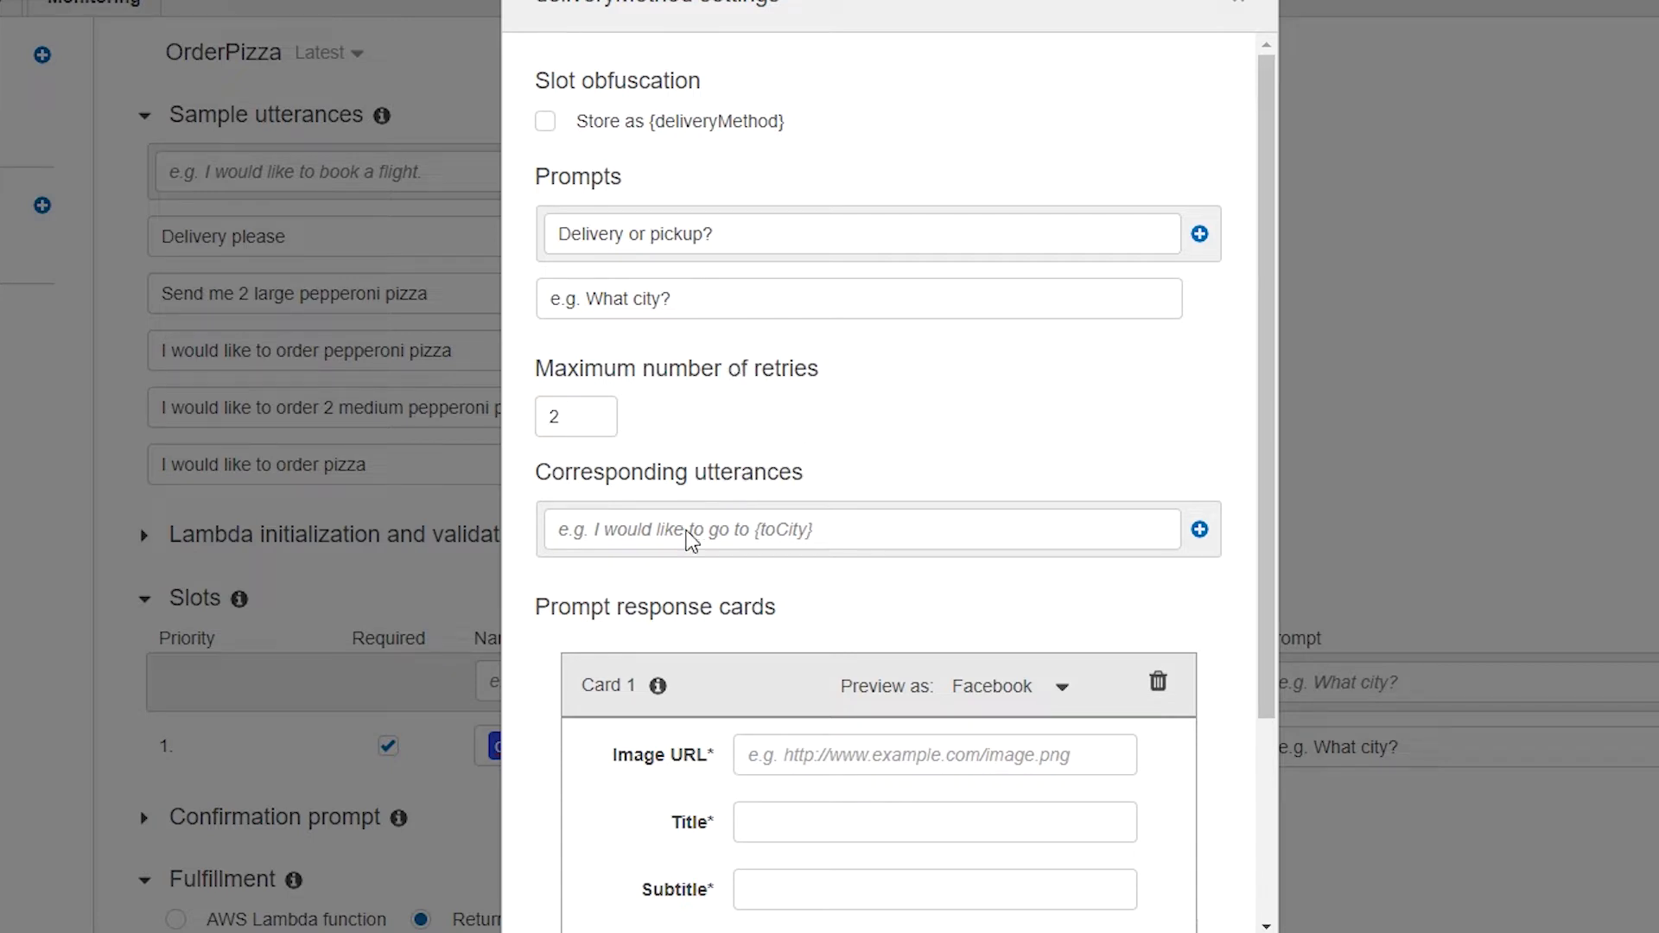
Enter "{deliveryMethod} please" as a corresponding utterance for the deliveryMethod slot.
left_click(768, 536)
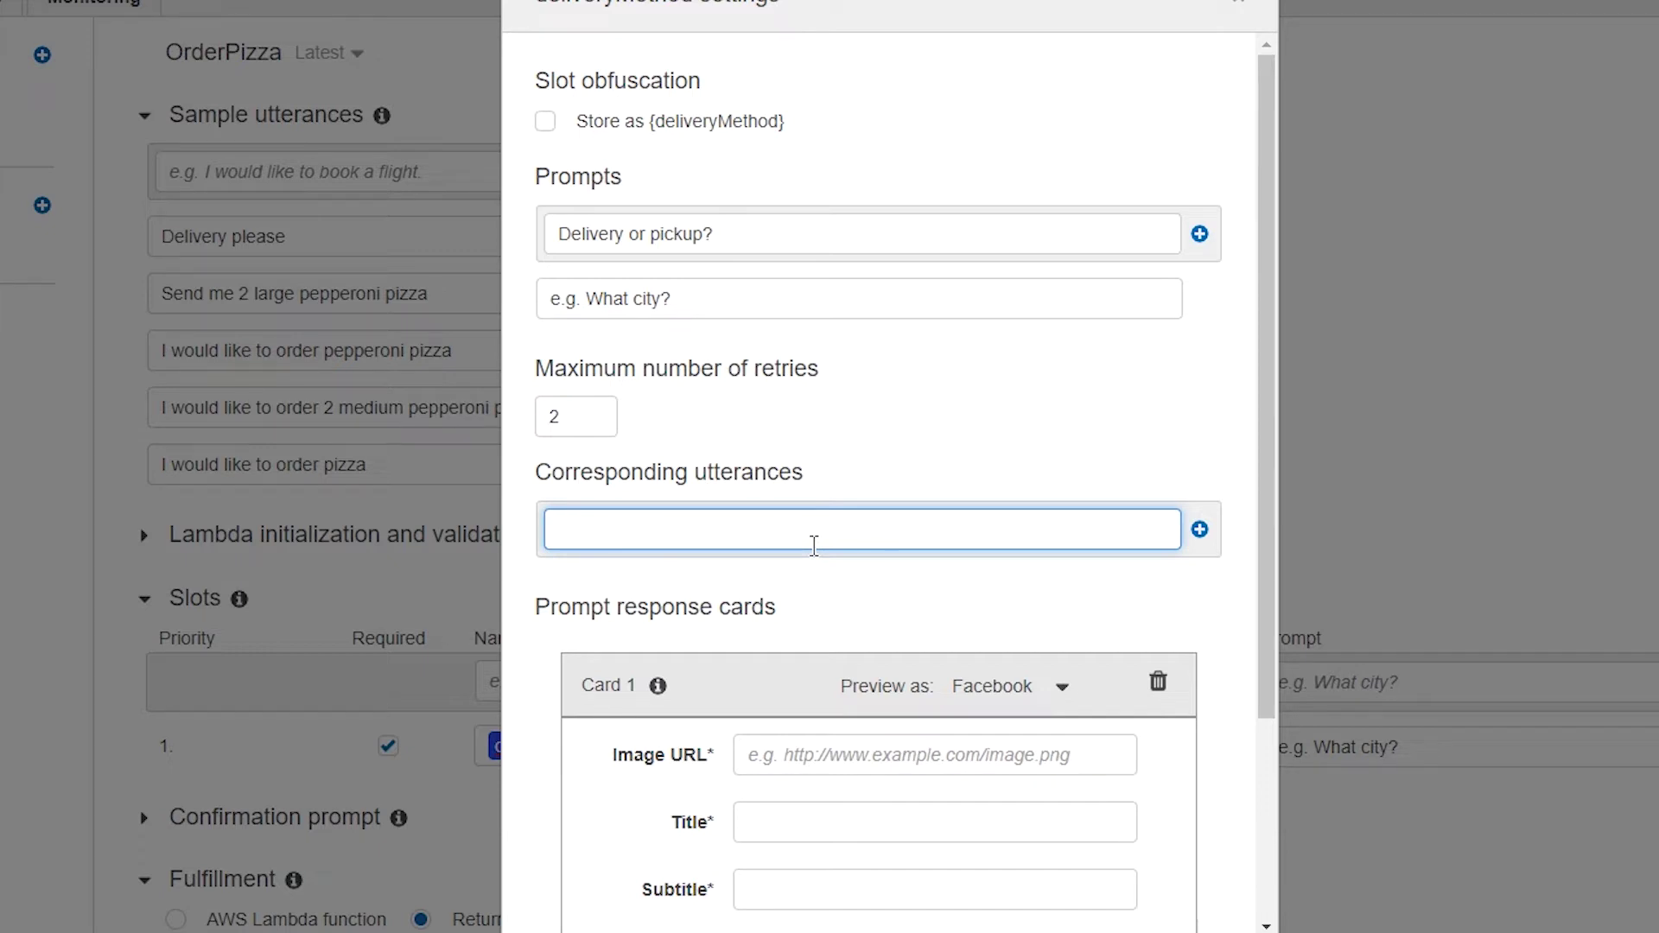
type("{deliveryMethod")
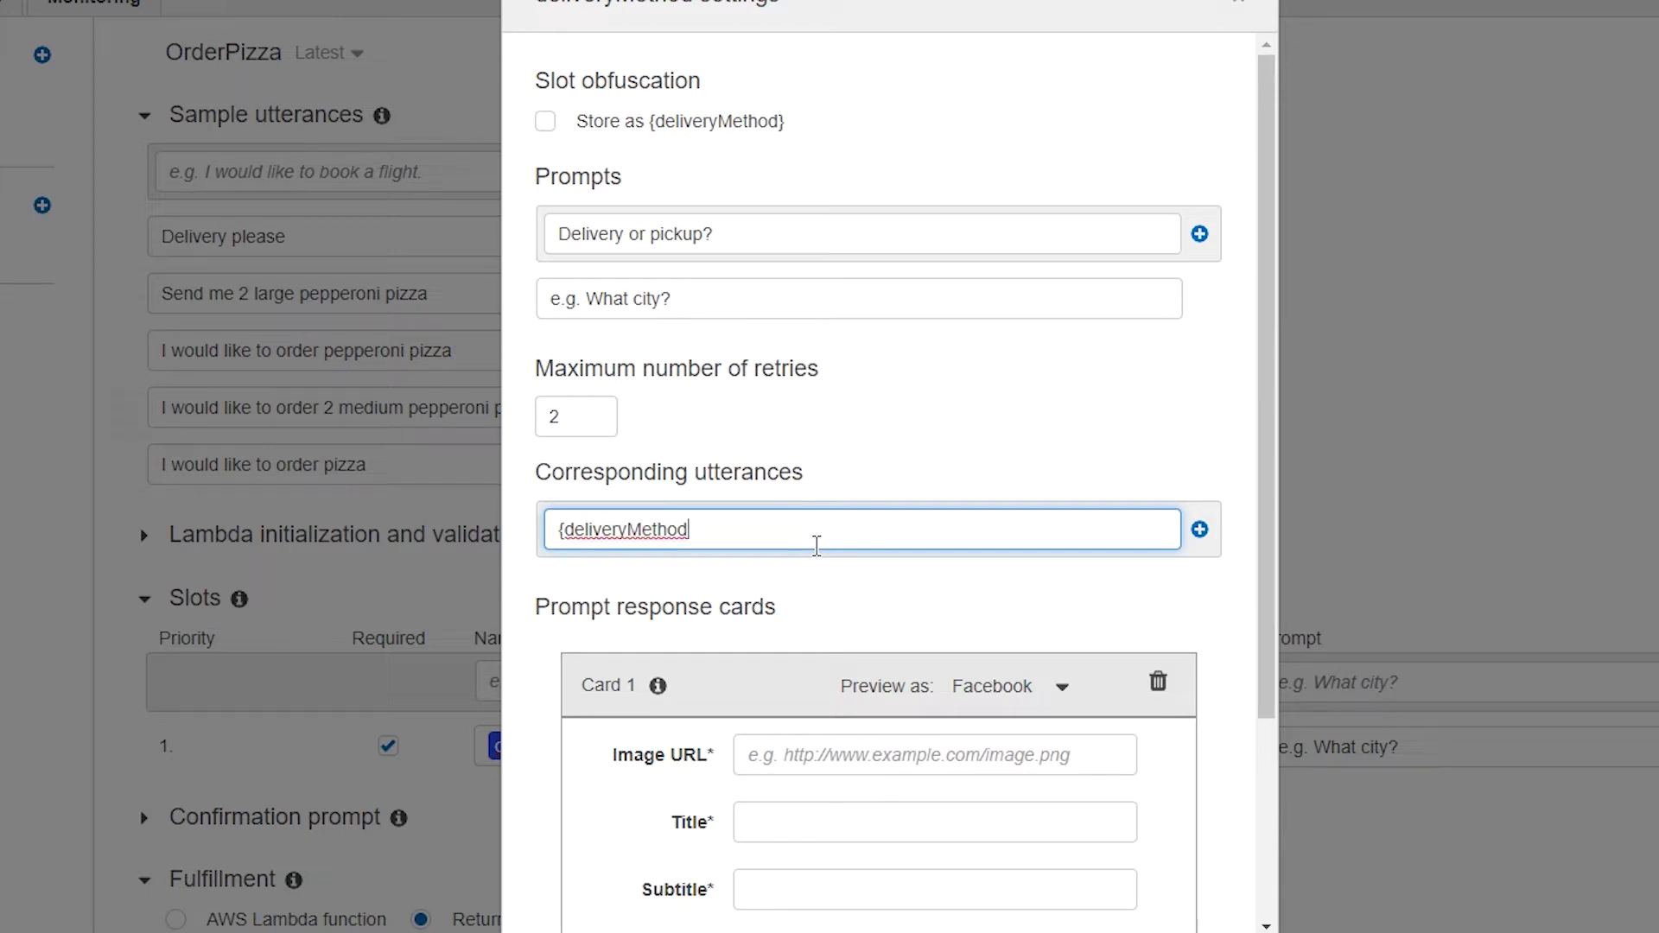
type("} please")
Add the "Delivery or pickup?" prompt, remove the "e.g. What city?" placeholder prompt, and save the slot settings.
left_click(731, 299)
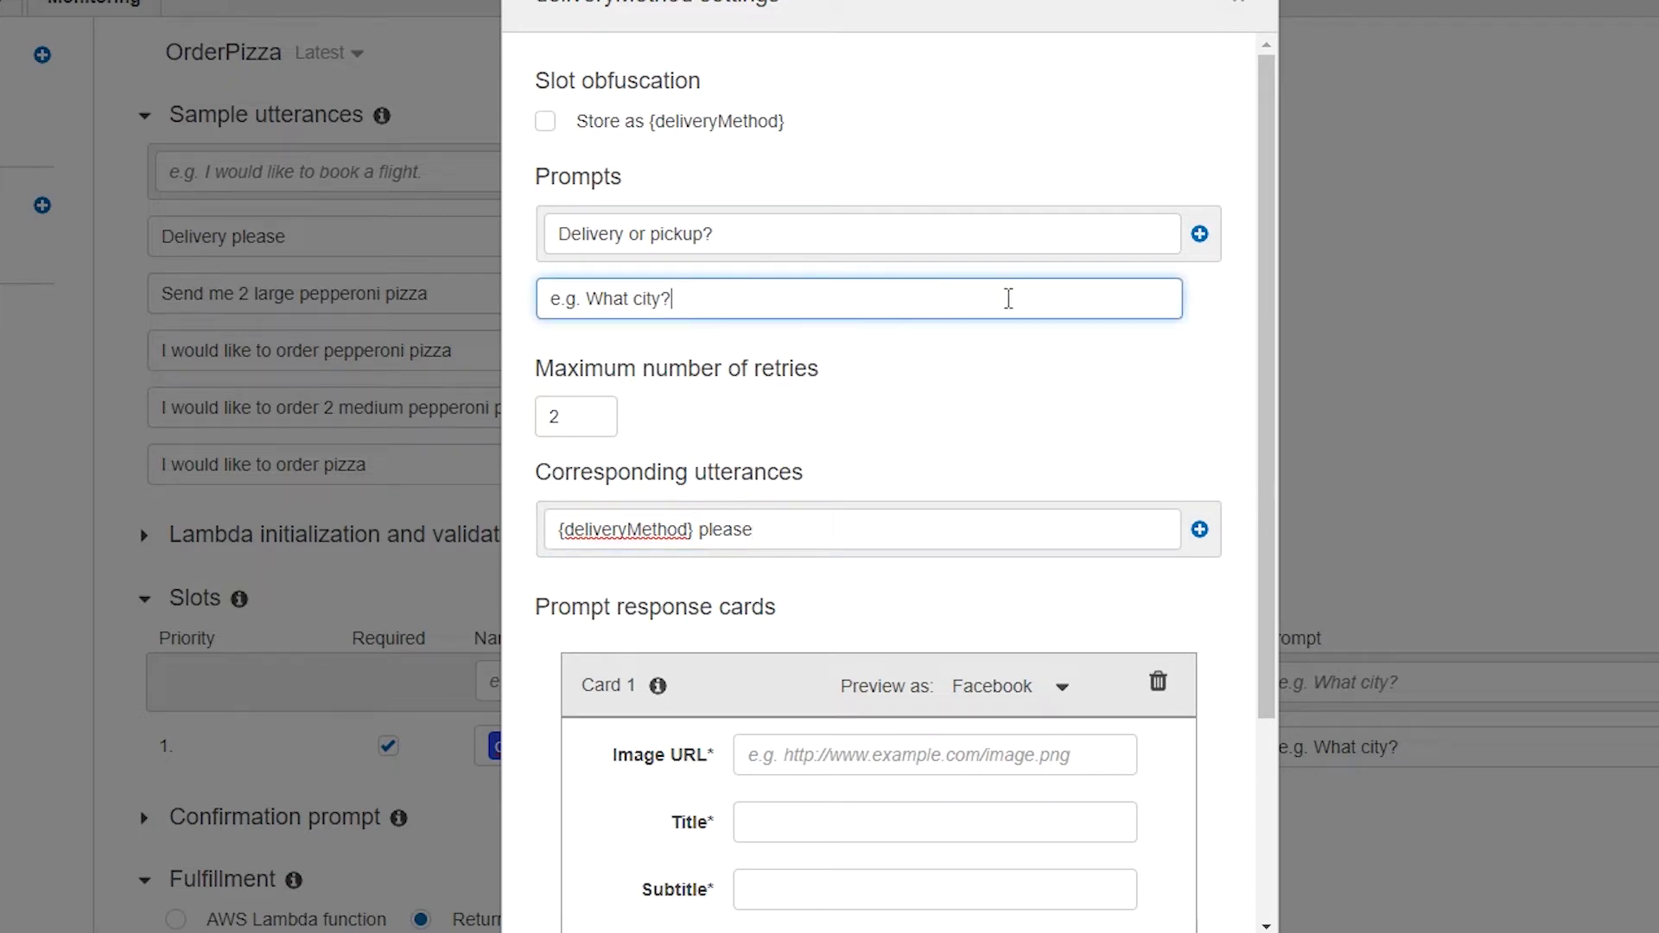
left_click(778, 241)
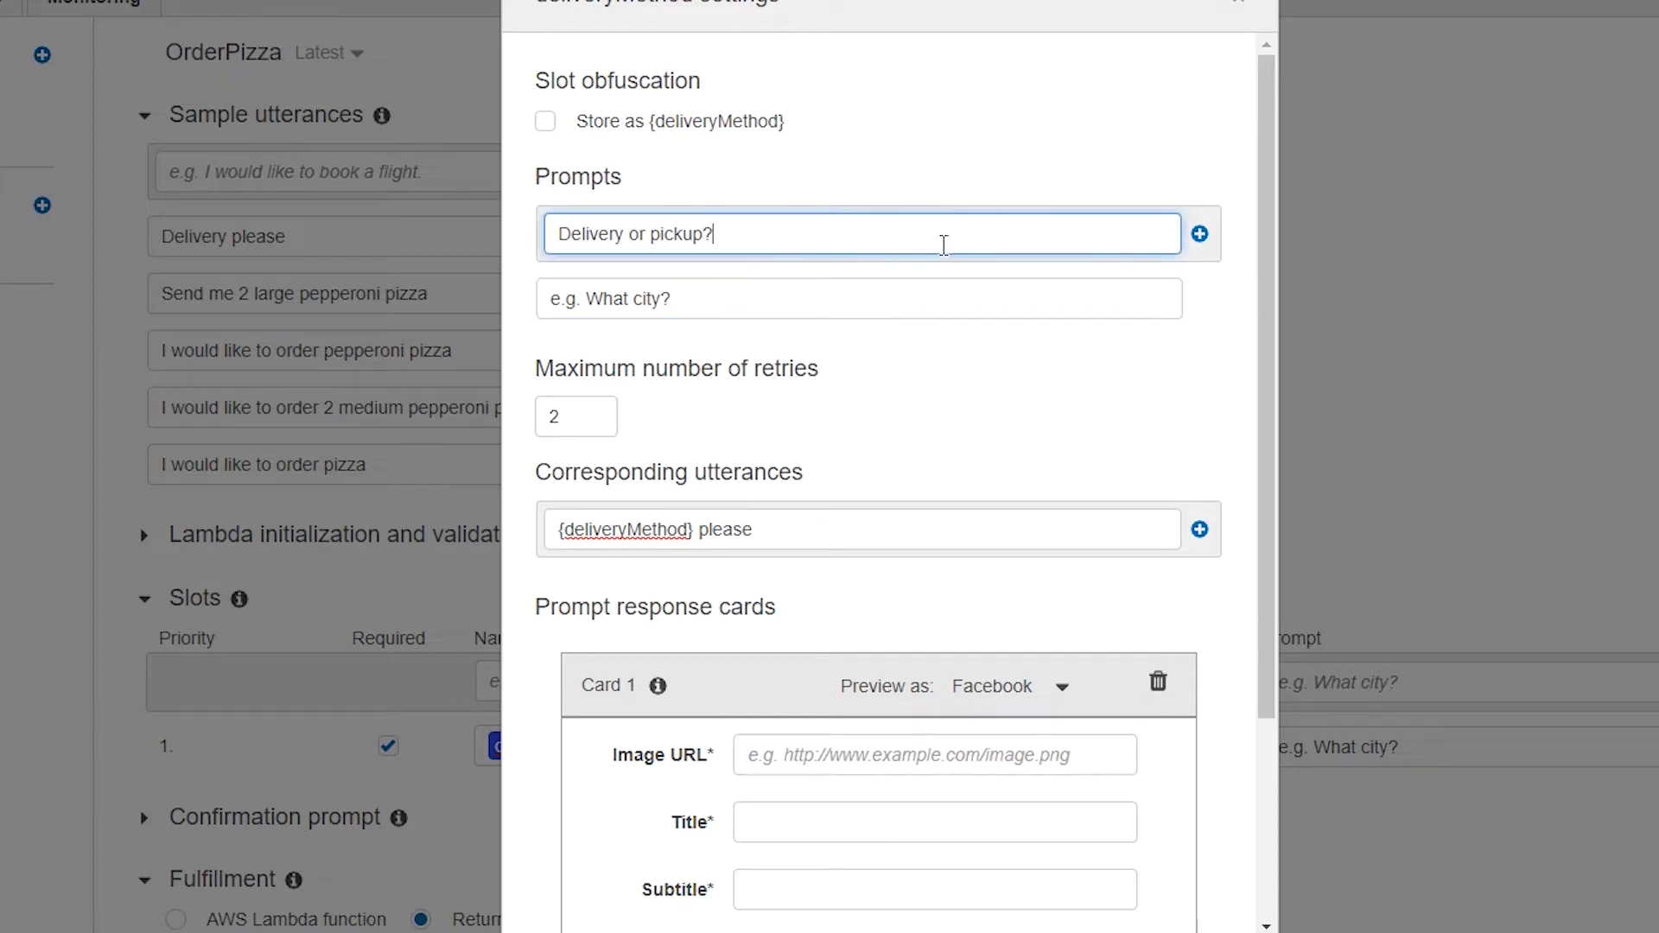
left_click(1200, 235)
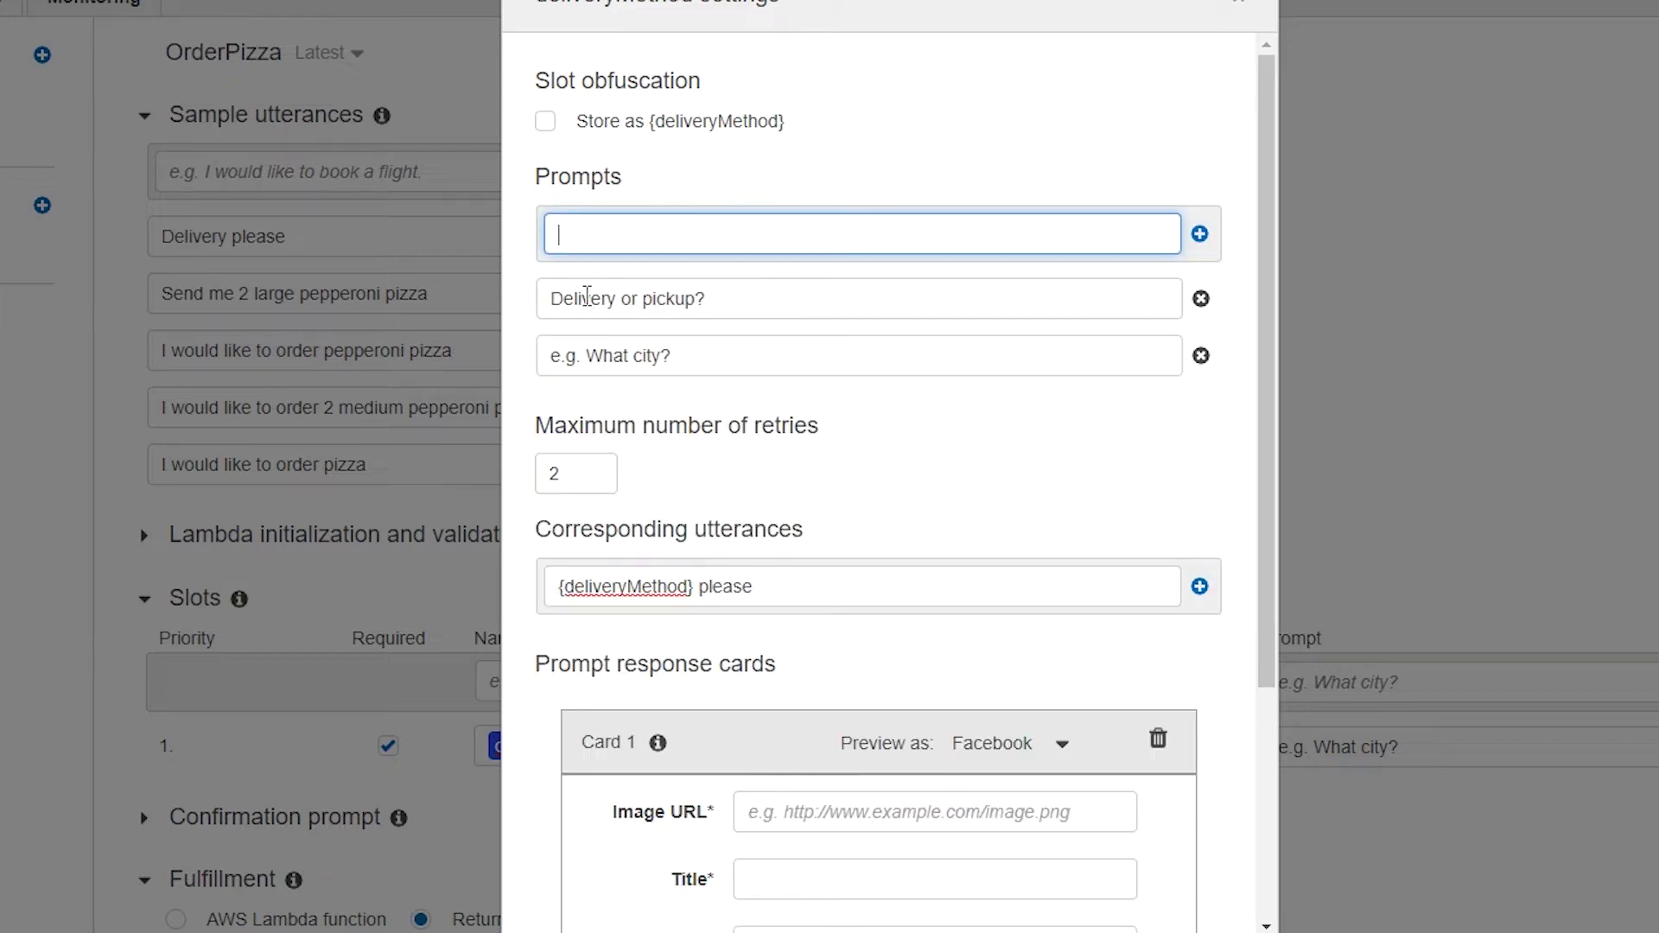
left_click(1039, 359)
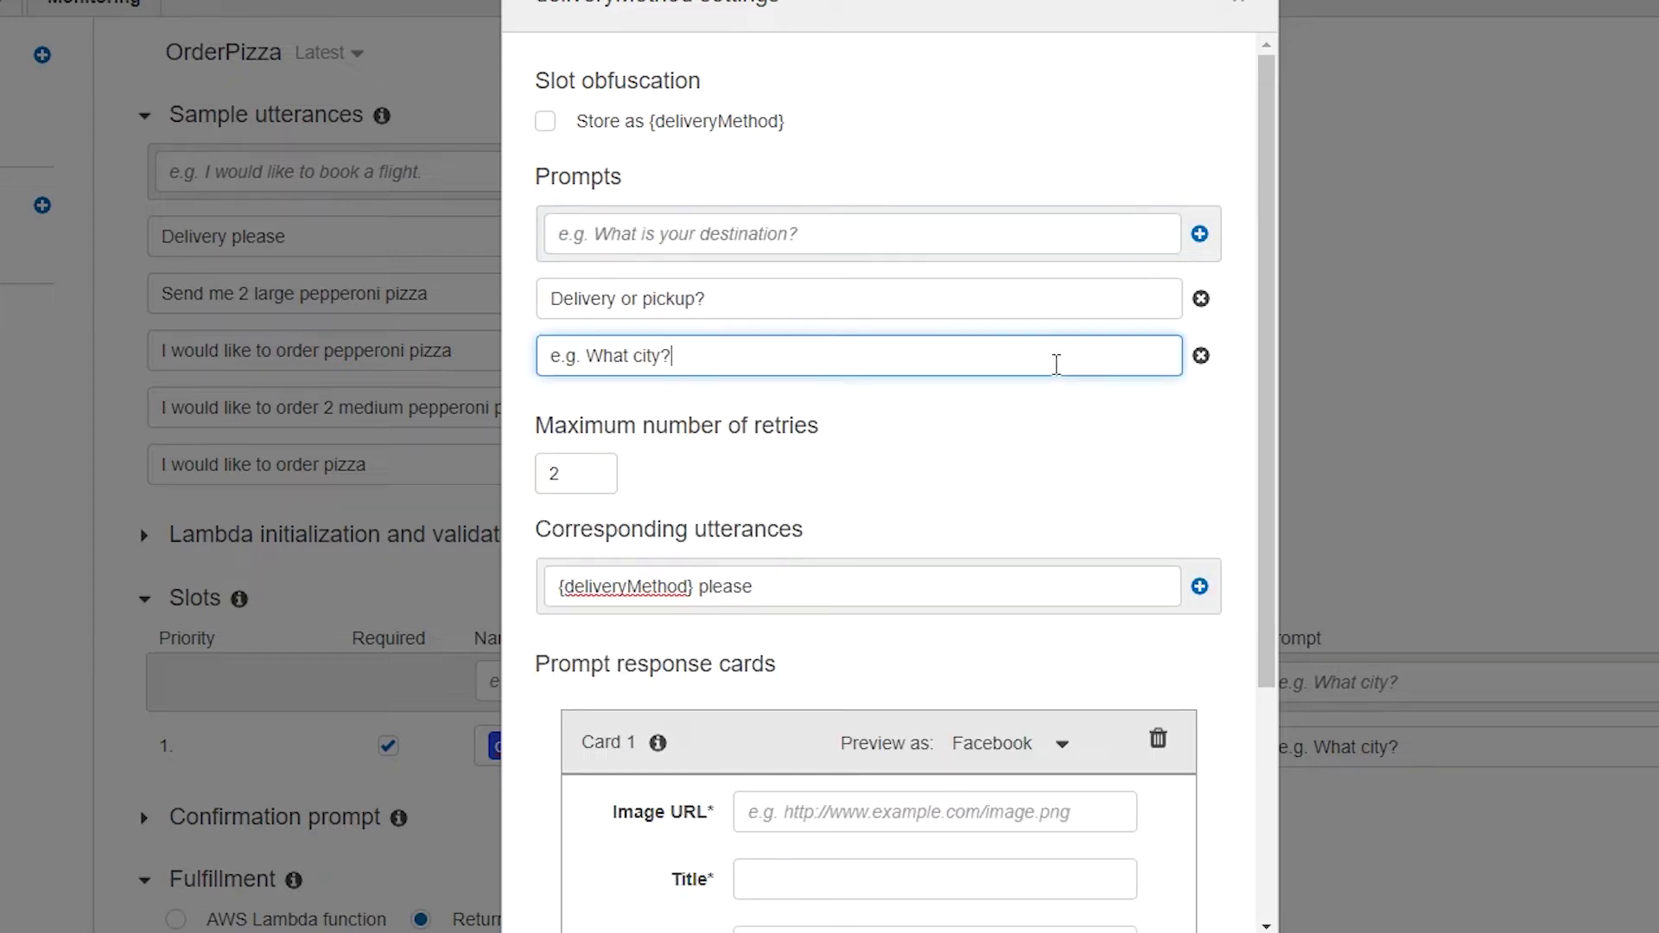
left_click(1201, 357)
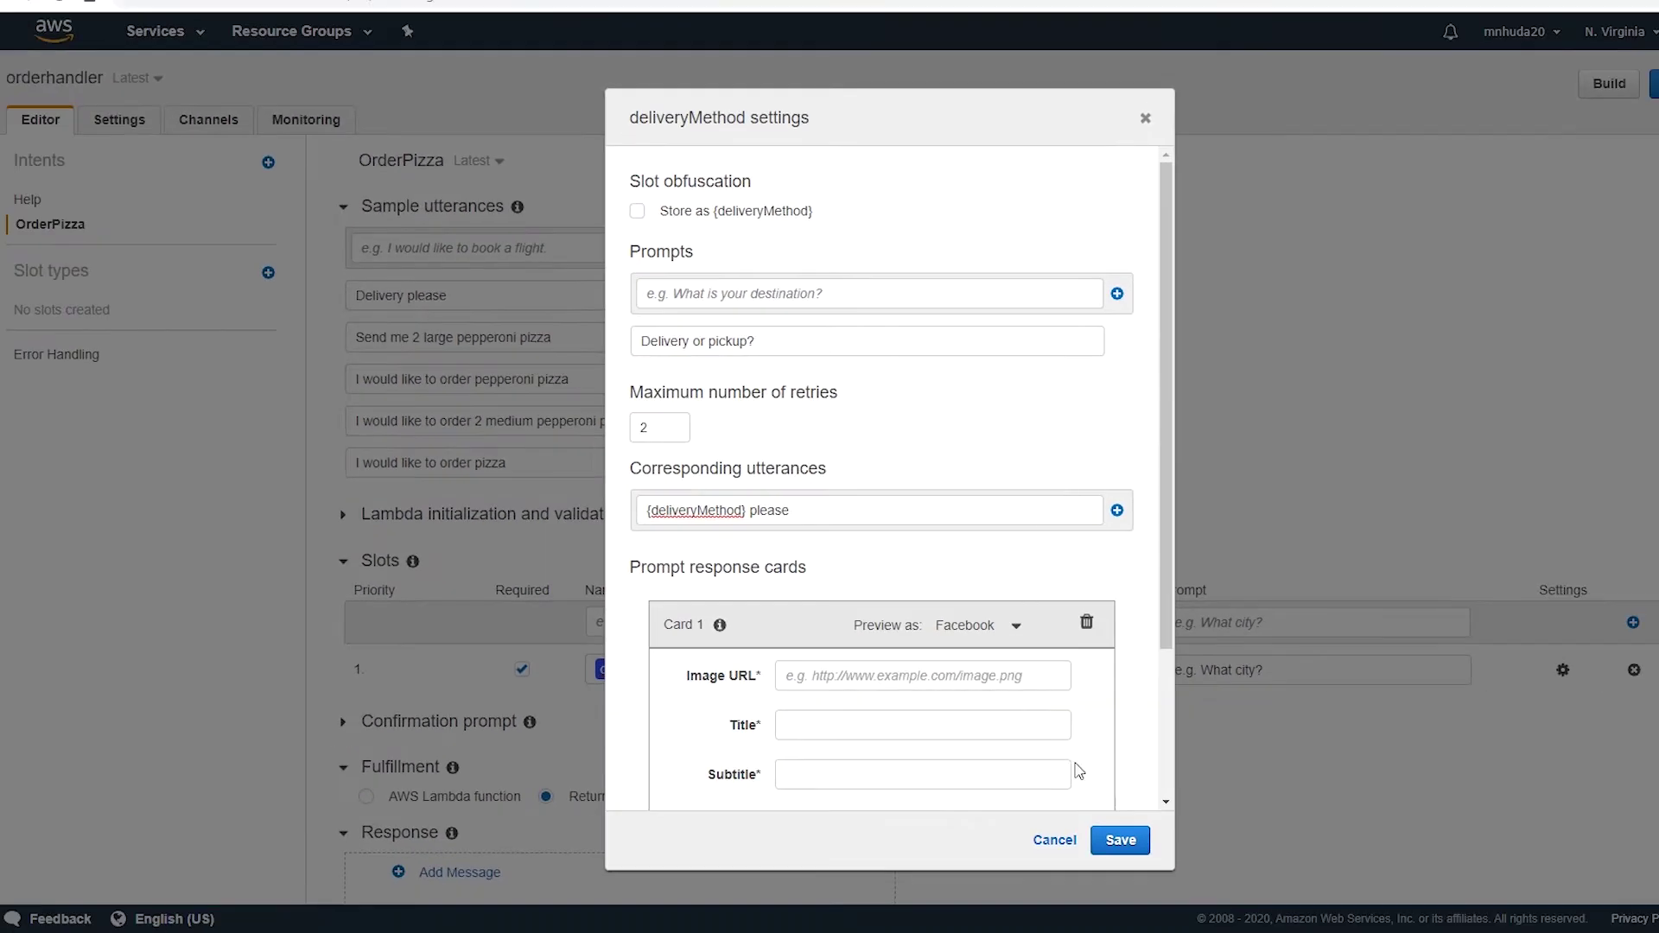
left_click(1121, 843)
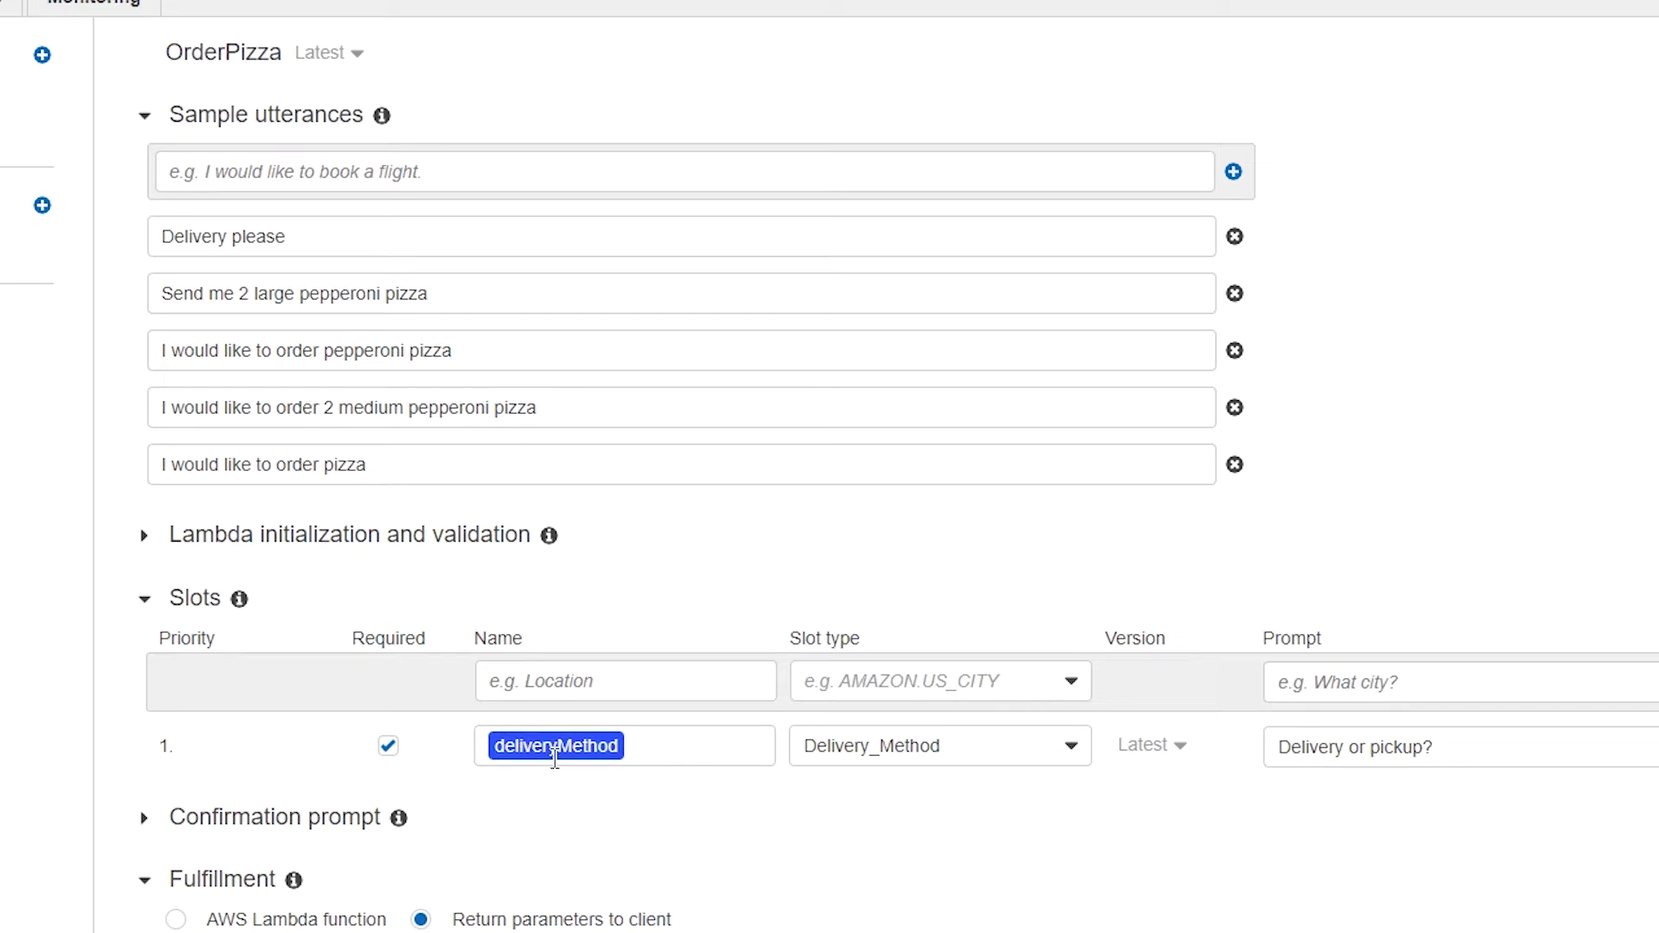
Replace the word "Delivery" in the "Delivery please" utterance with the deliveryMethod slot.
double_click(192, 237)
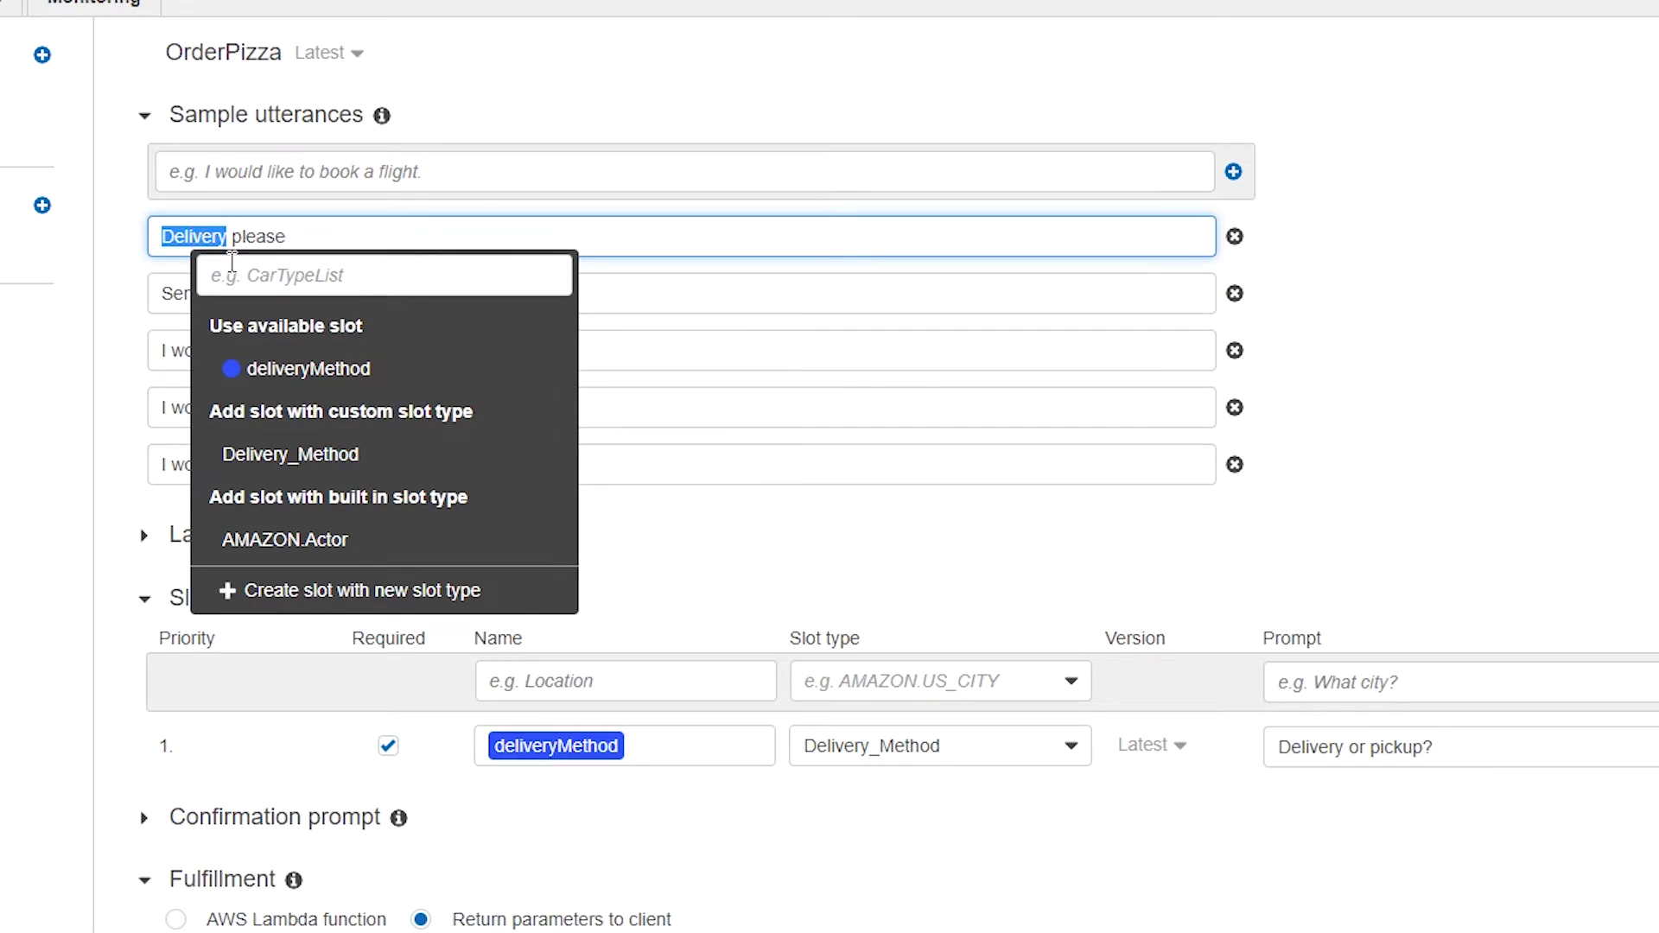
left_click(308, 372)
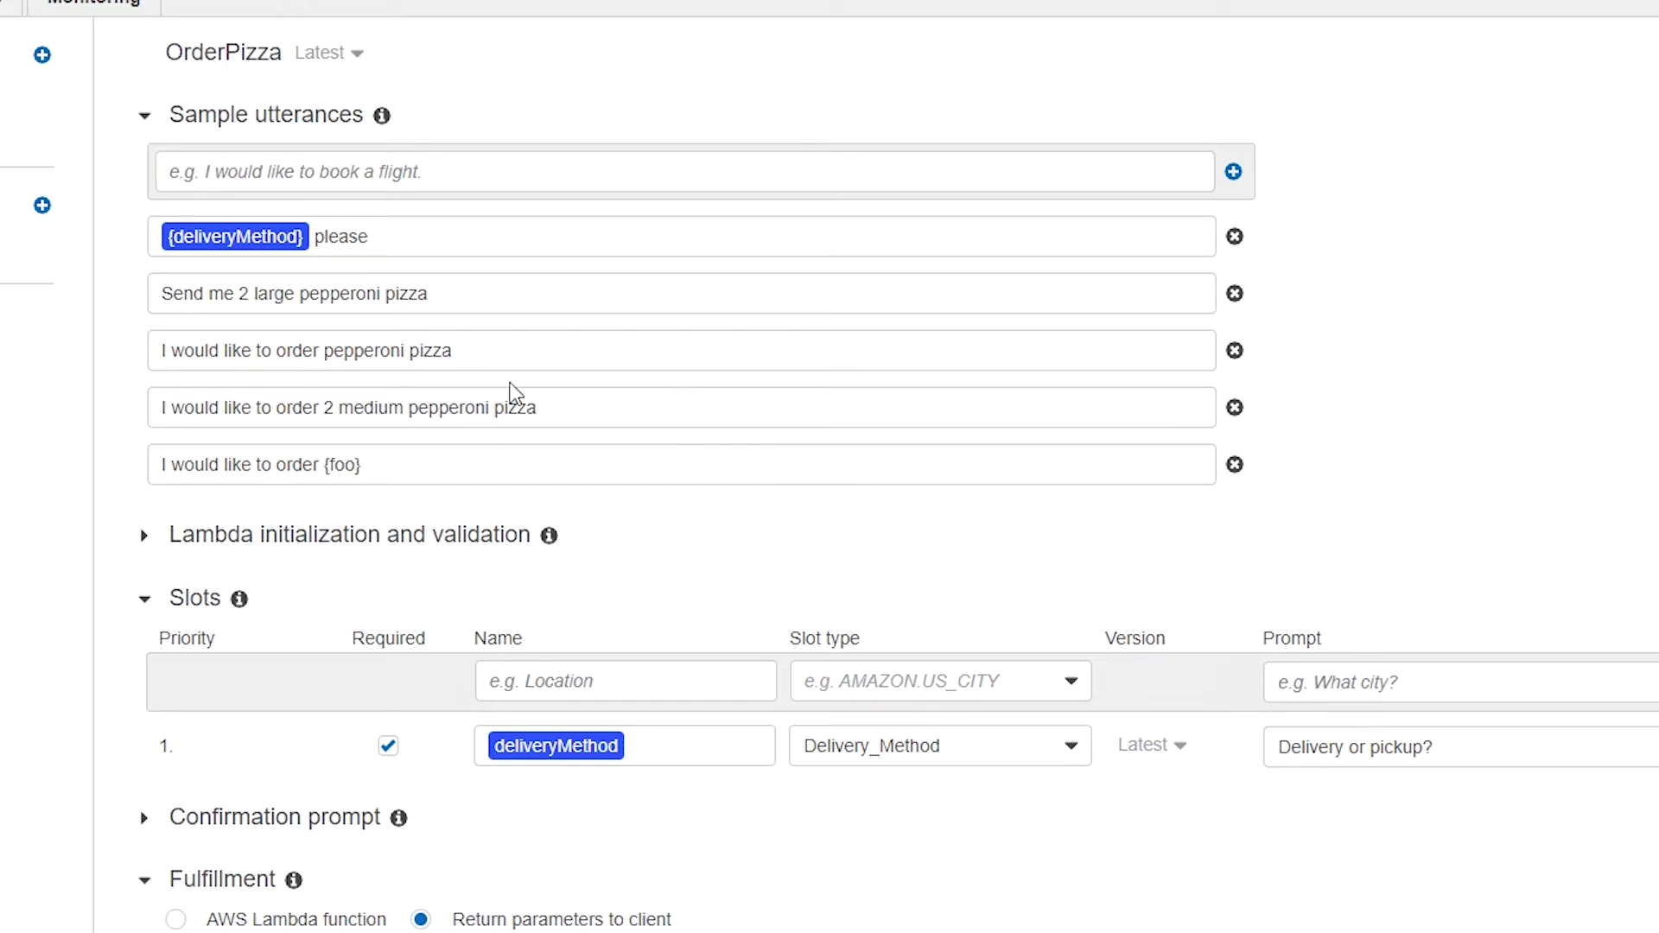
Create slot type "Food_Name" from the word "pizza" in "Send me 2 large pepperoni pizza", add "french fries", and add the slot to the intent.
left_click(416, 296)
double_click(417, 296)
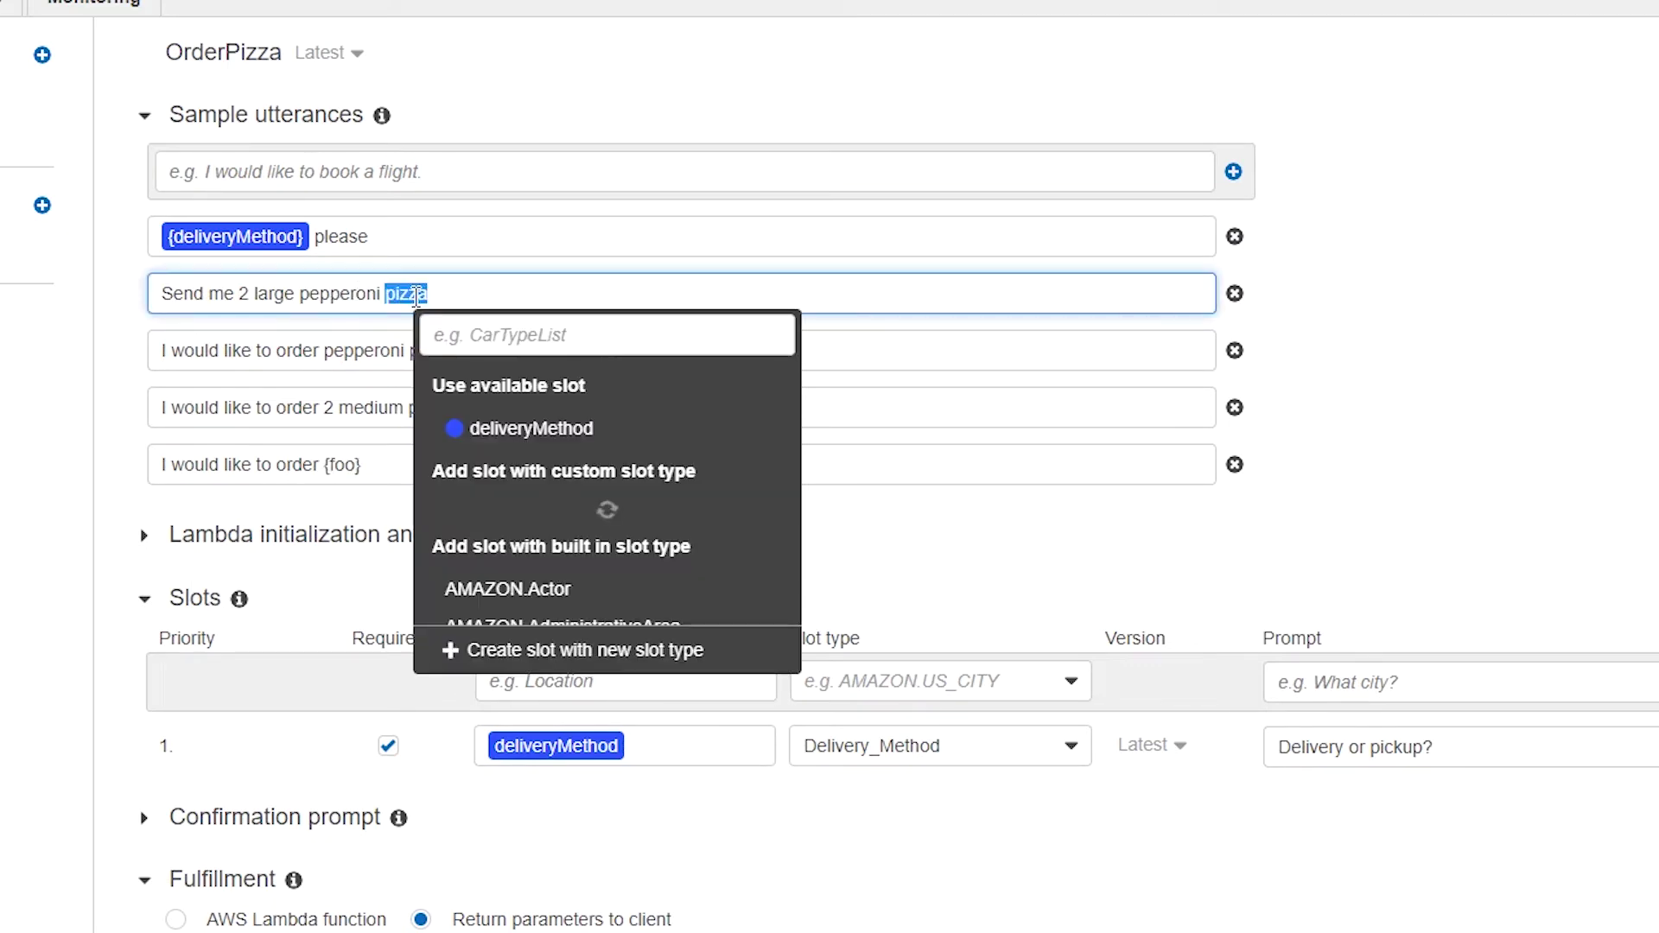
left_click(518, 652)
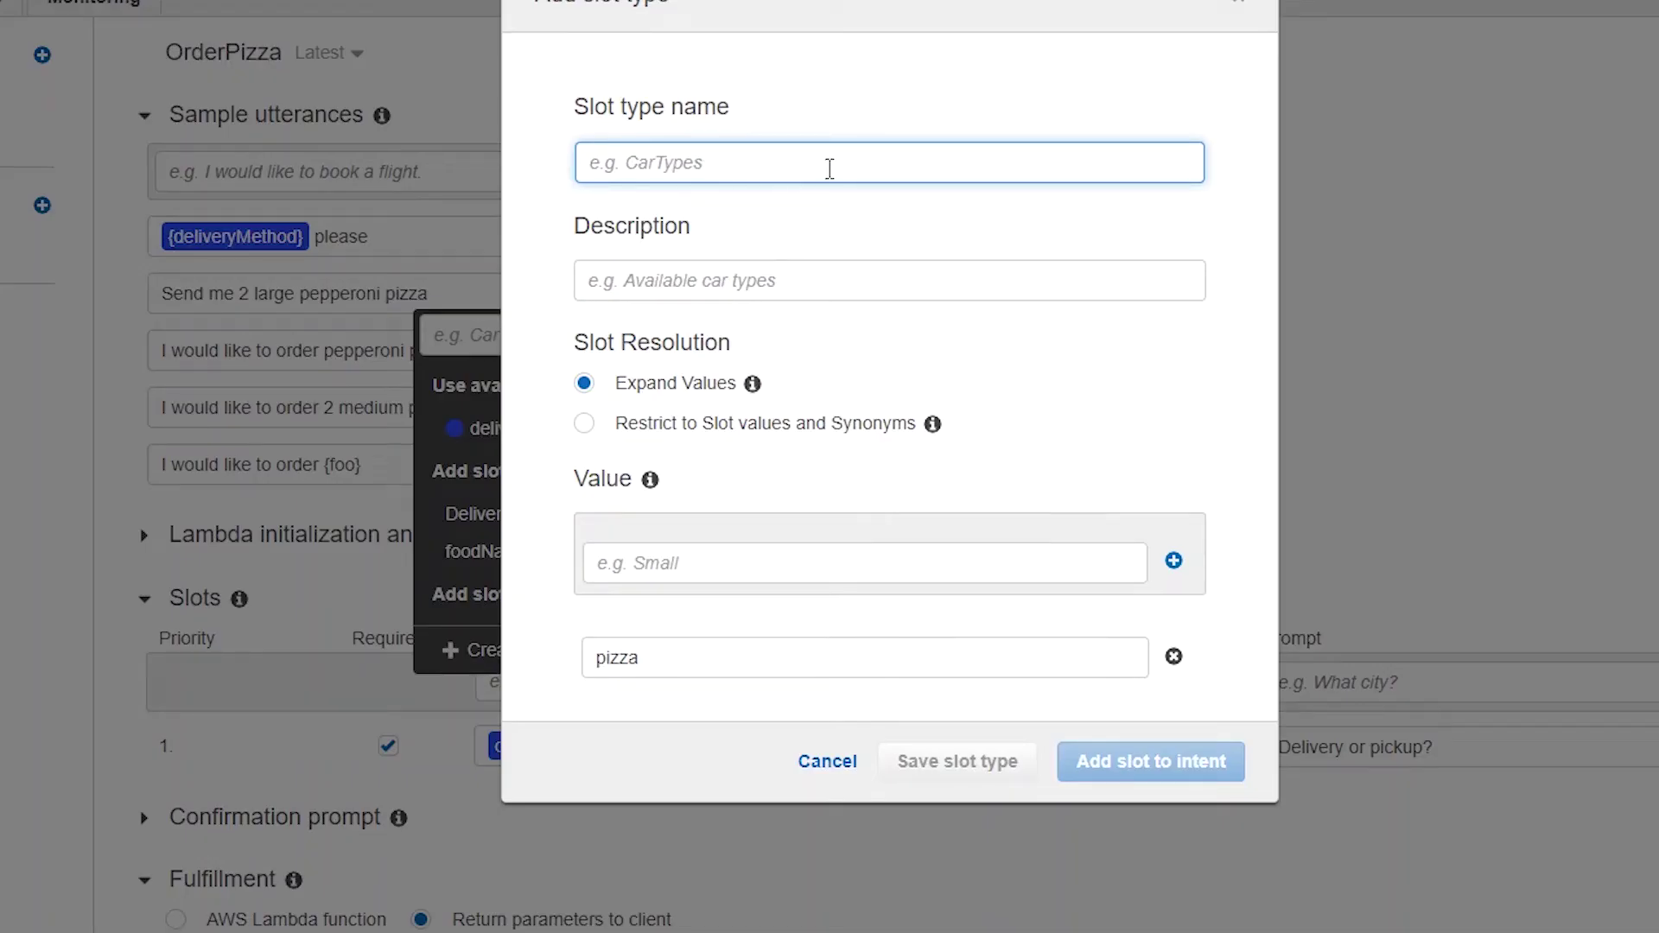
type("Food")
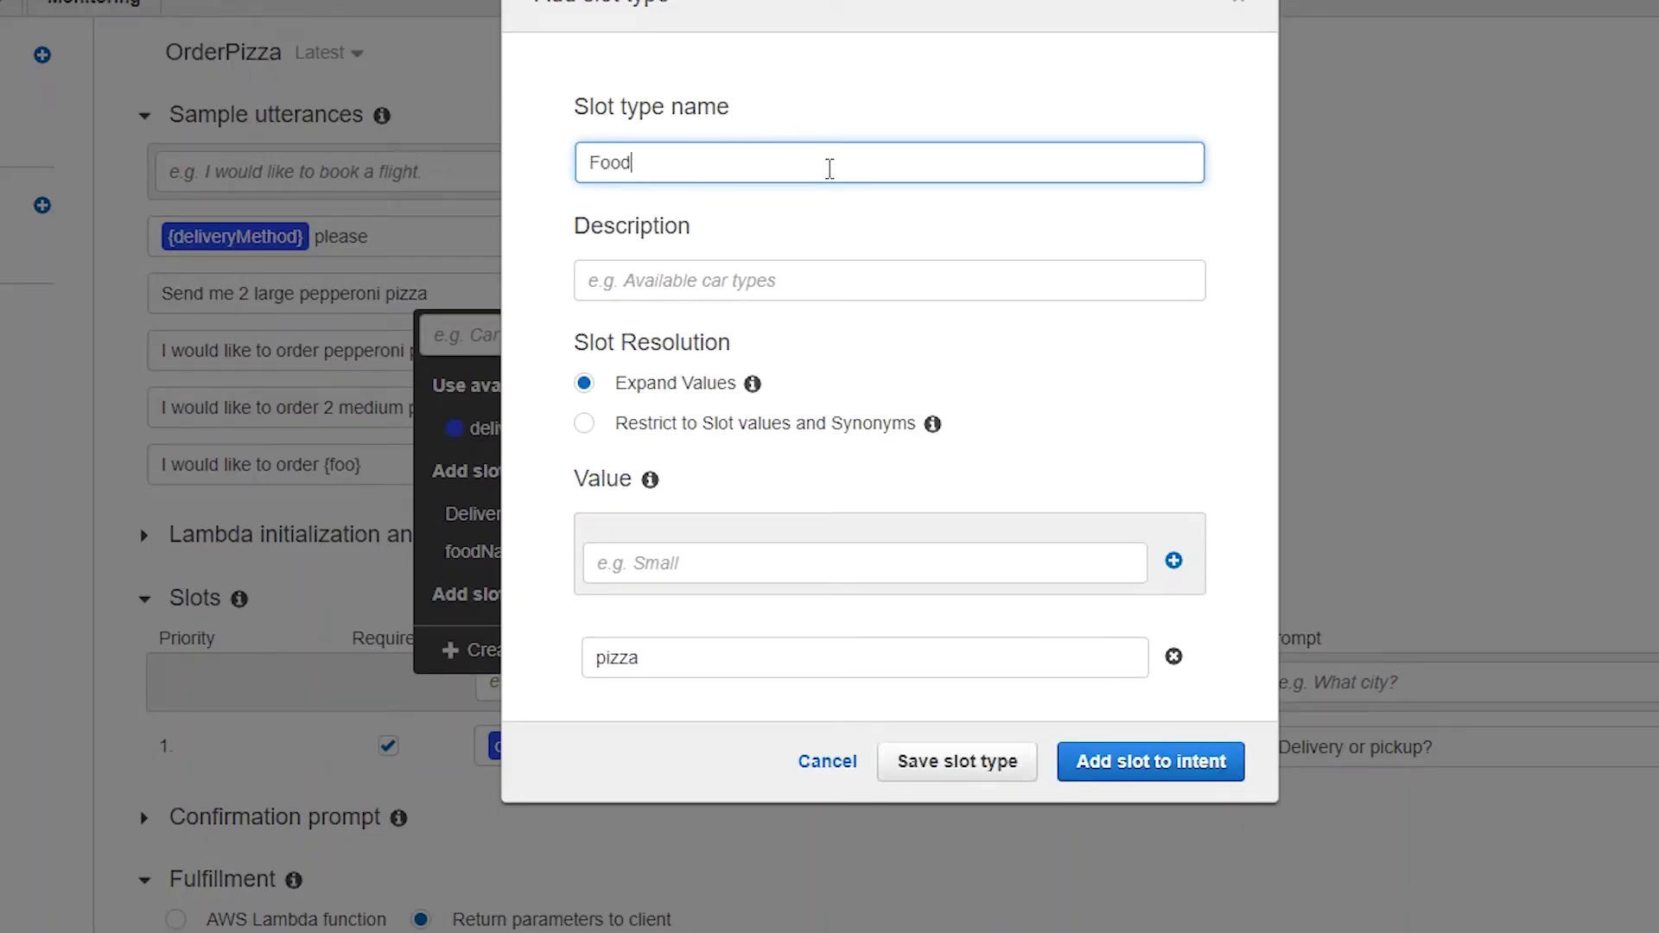
type("_Name")
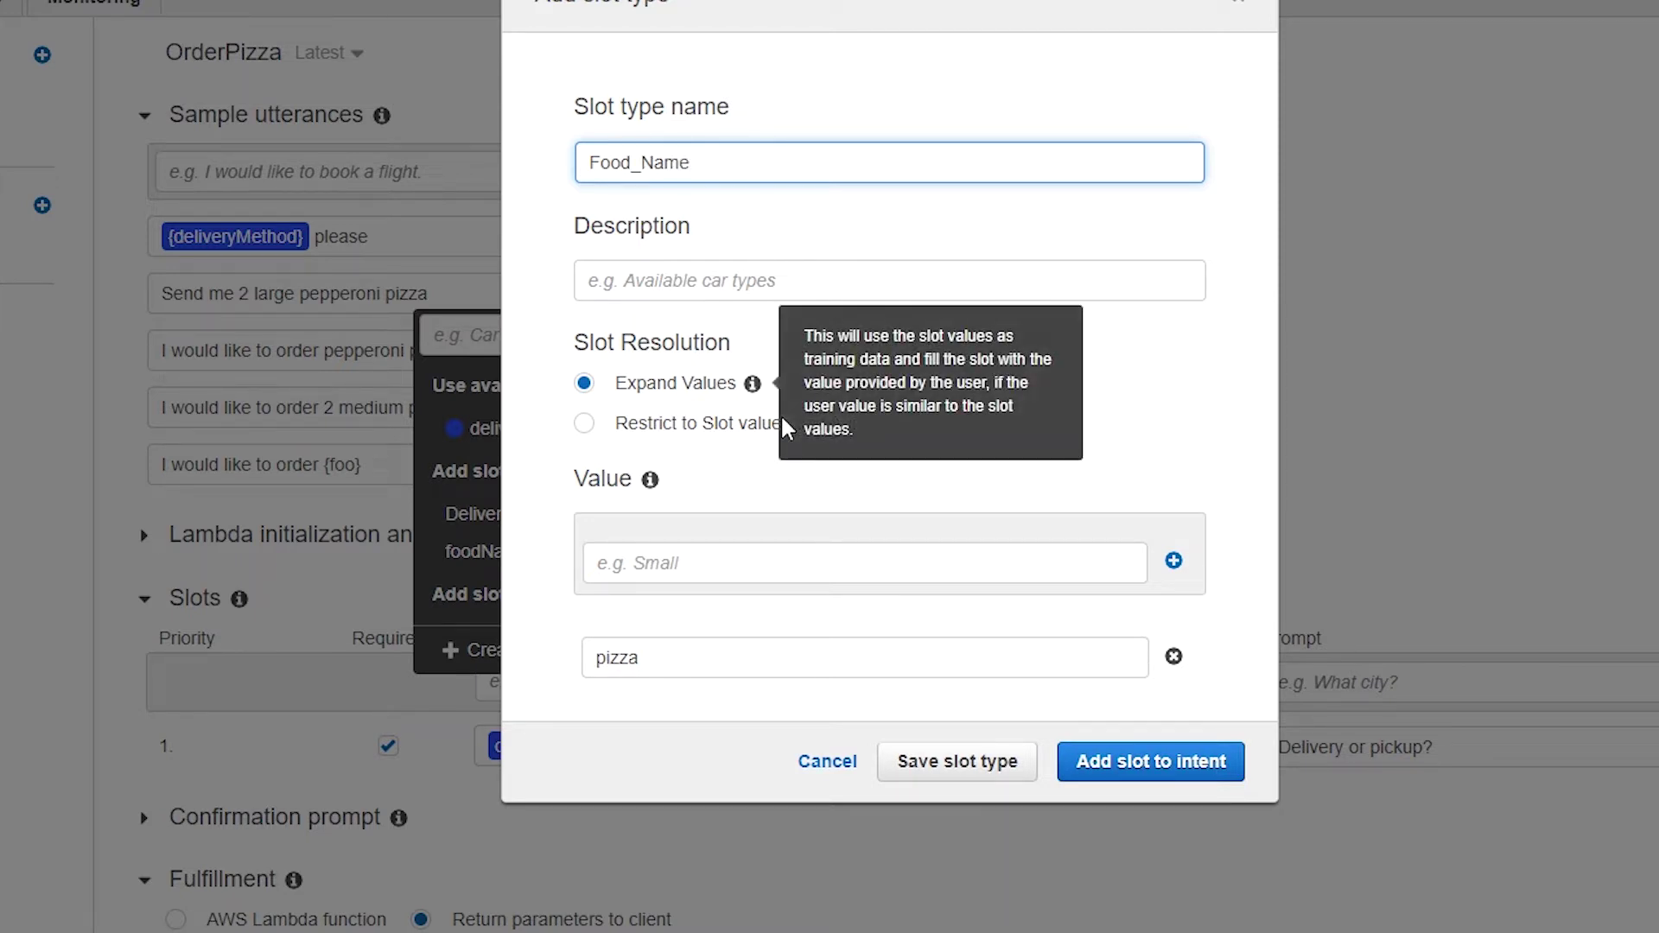
left_click(835, 568)
type("frenc")
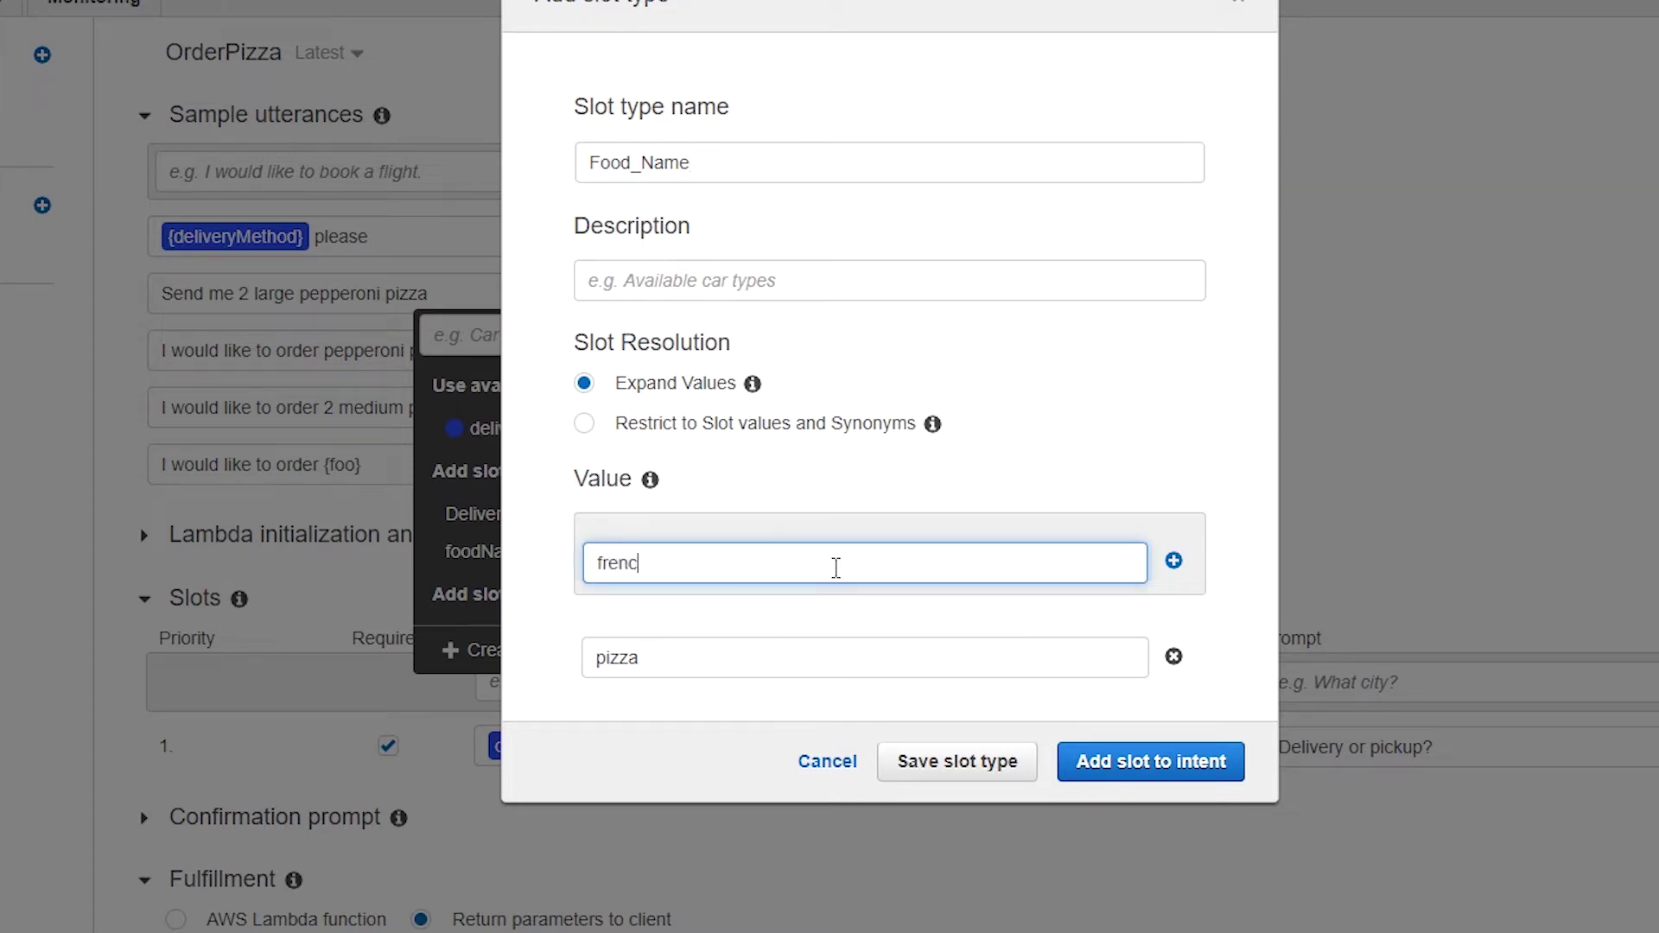
type("h fries")
left_click(1173, 562)
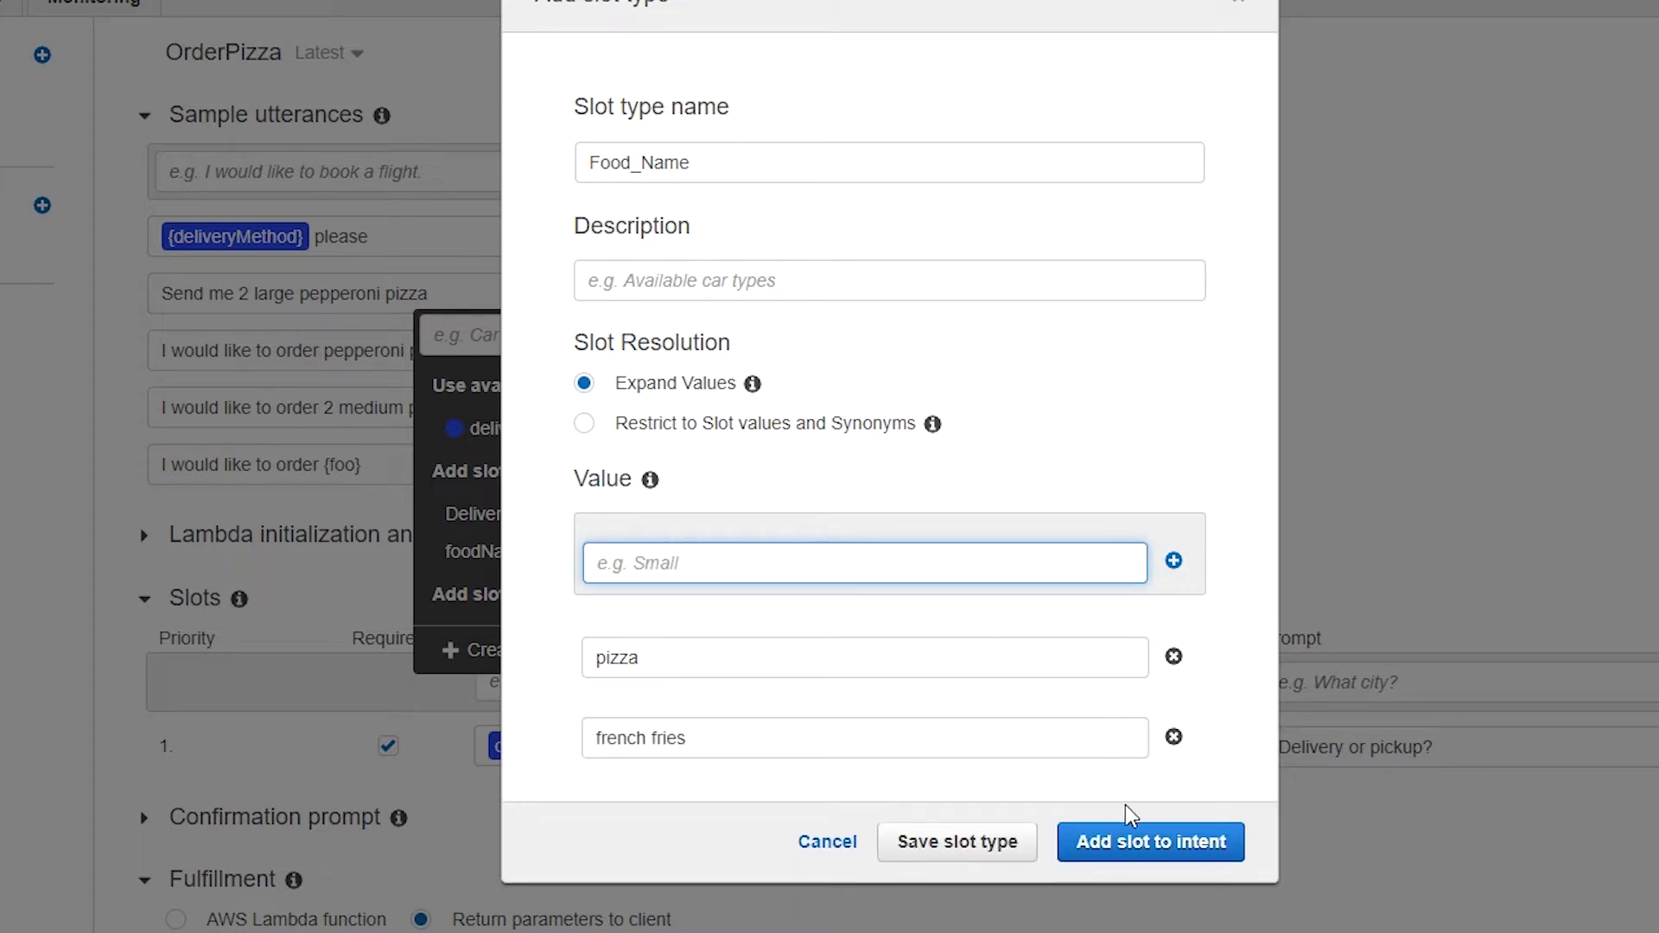
left_click(1193, 844)
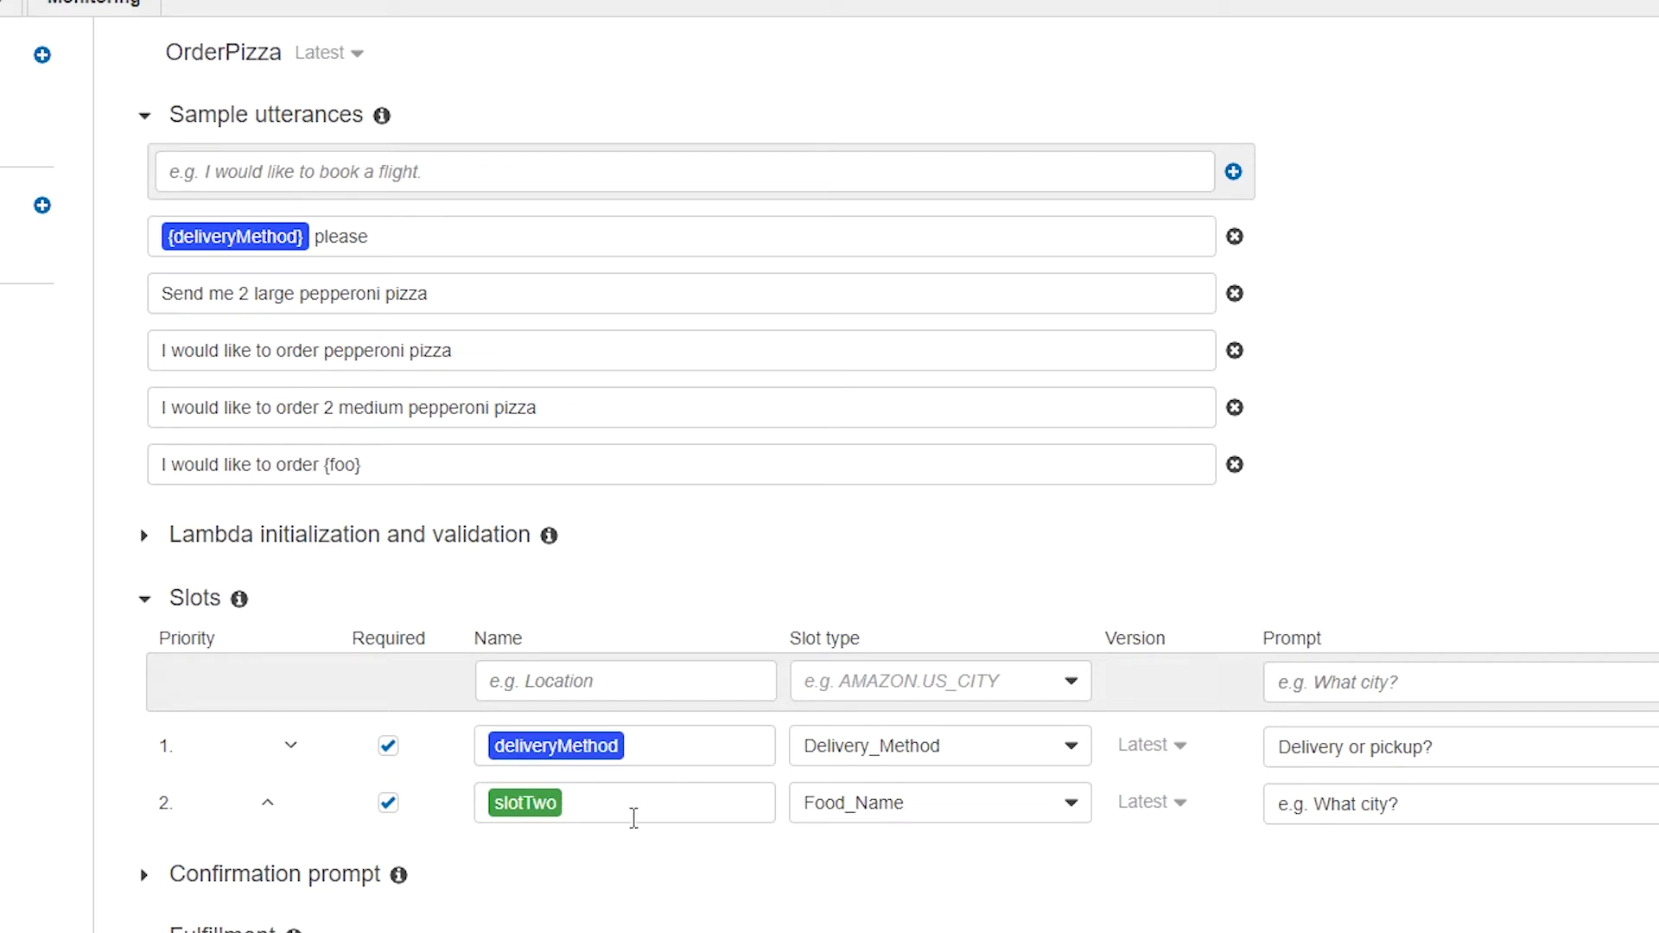
Rename the Food_Name slot to "foodName".
left_click(521, 802)
double_click(521, 802)
type("foo")
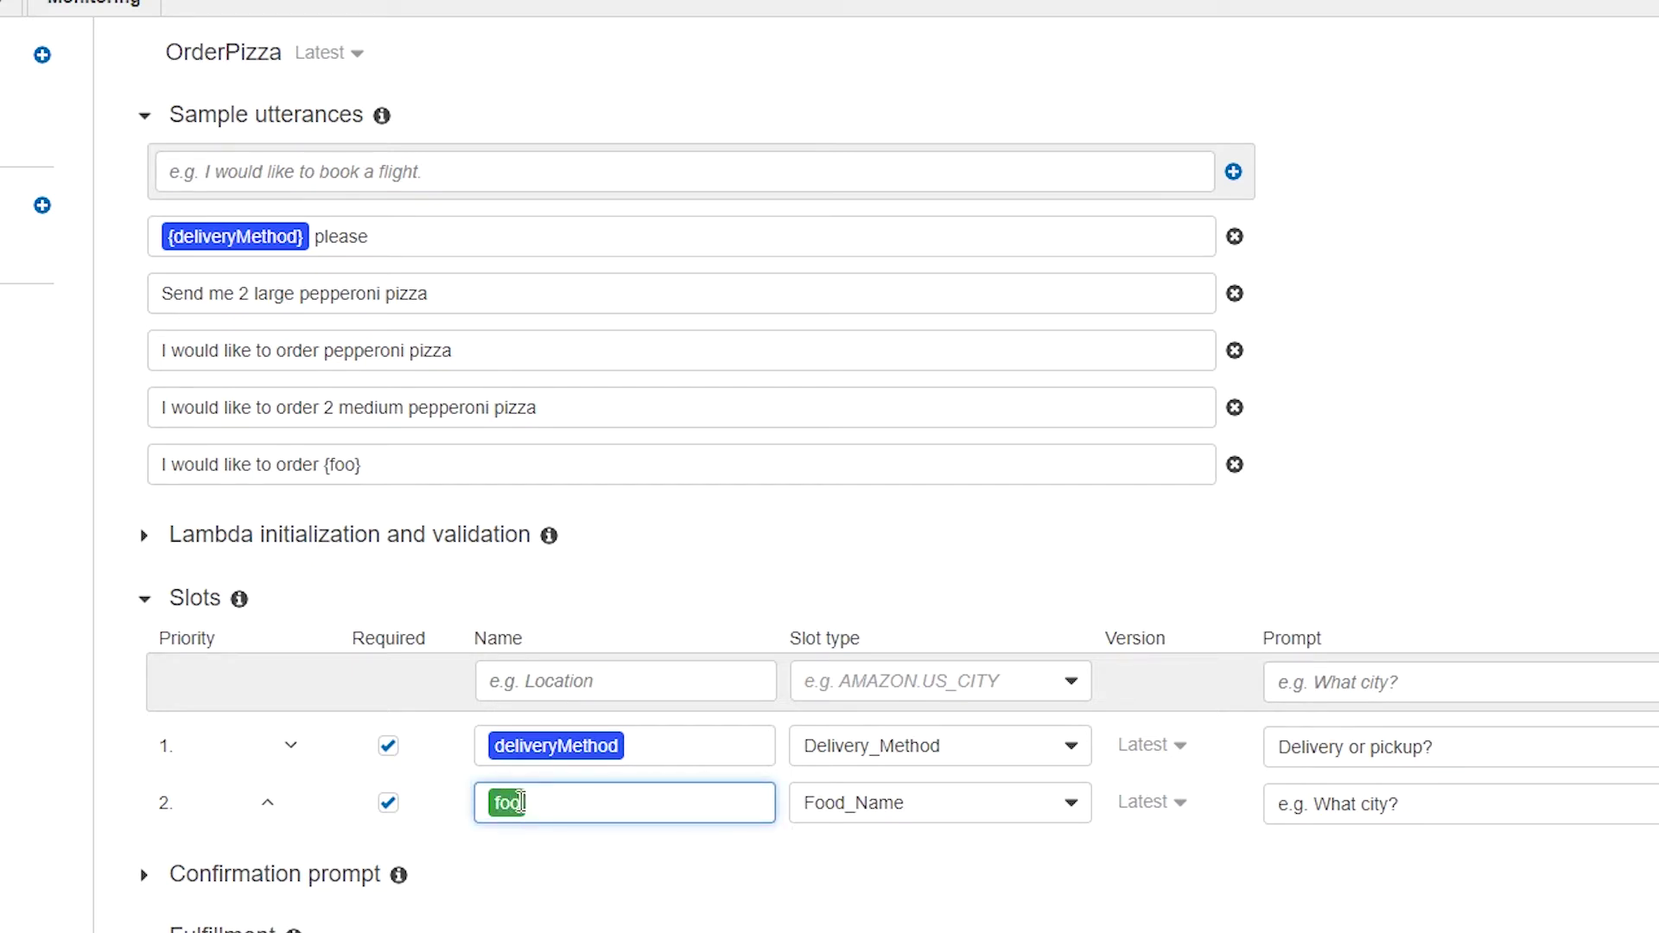
type("dName")
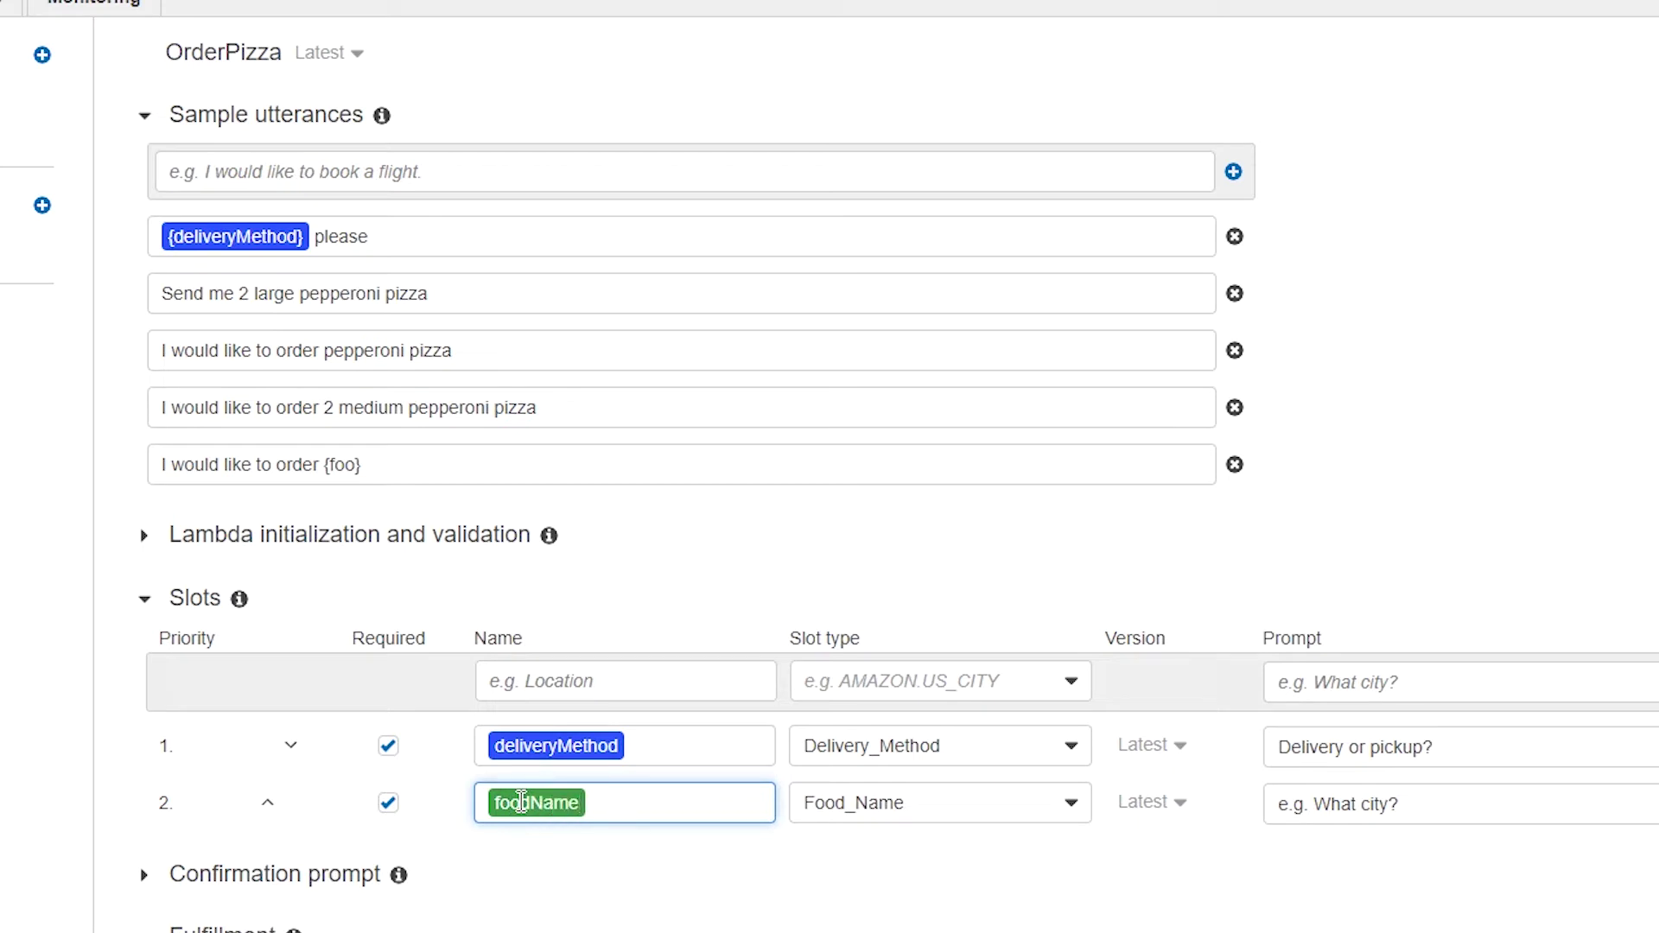
left_click(665, 890)
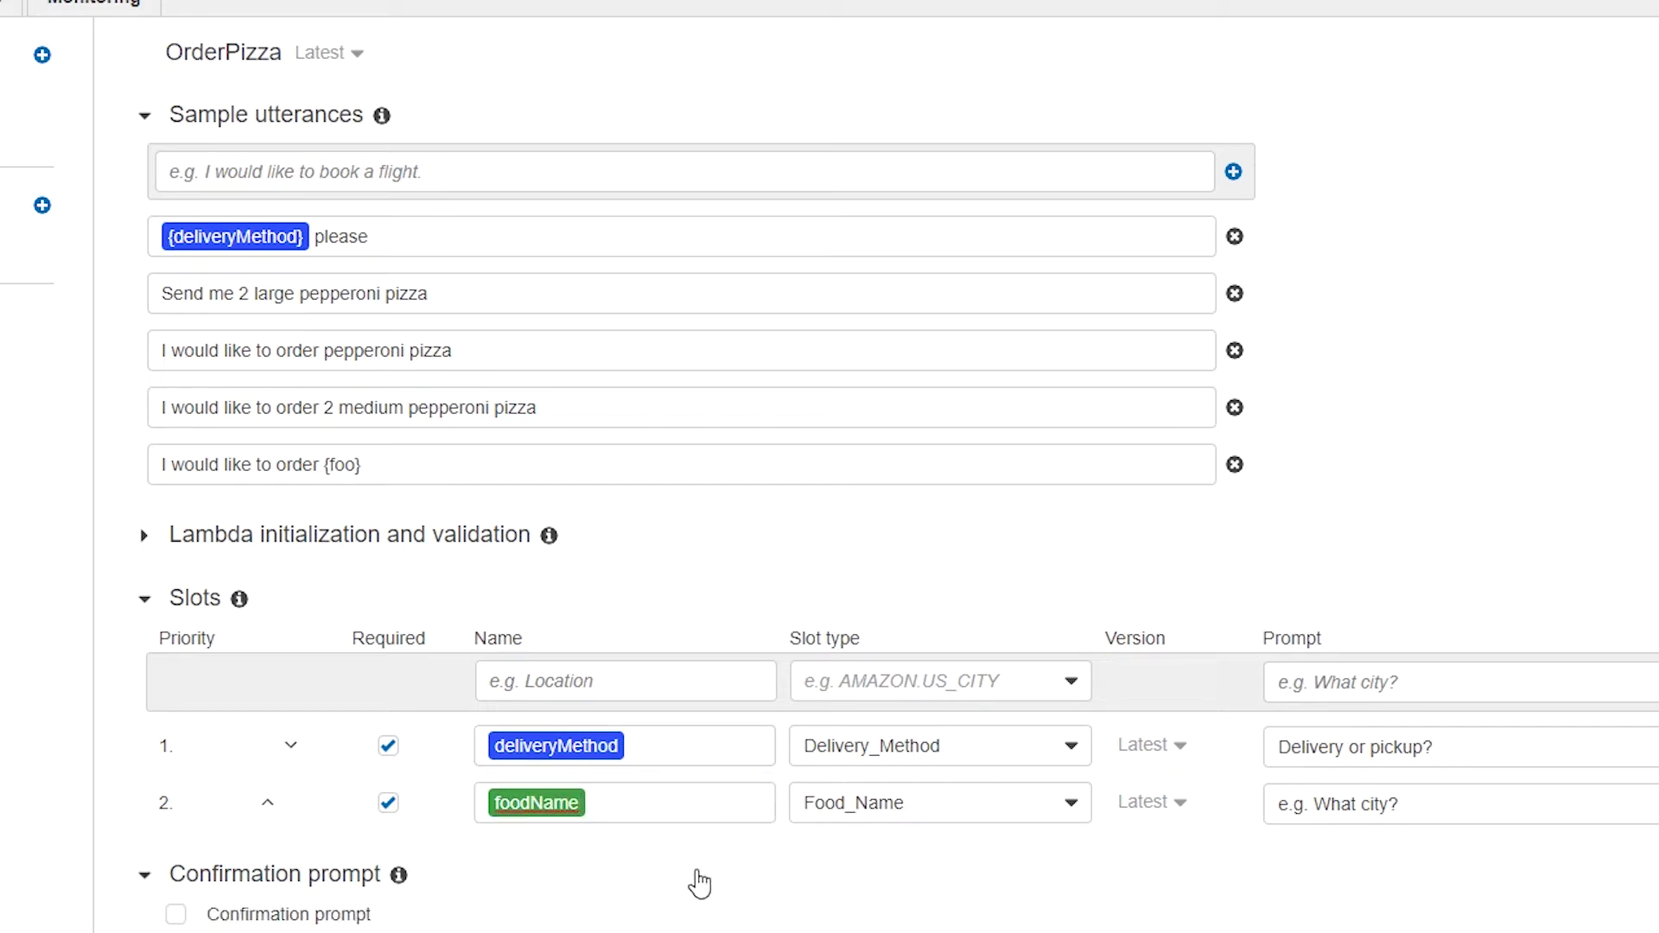
left_click(756, 888)
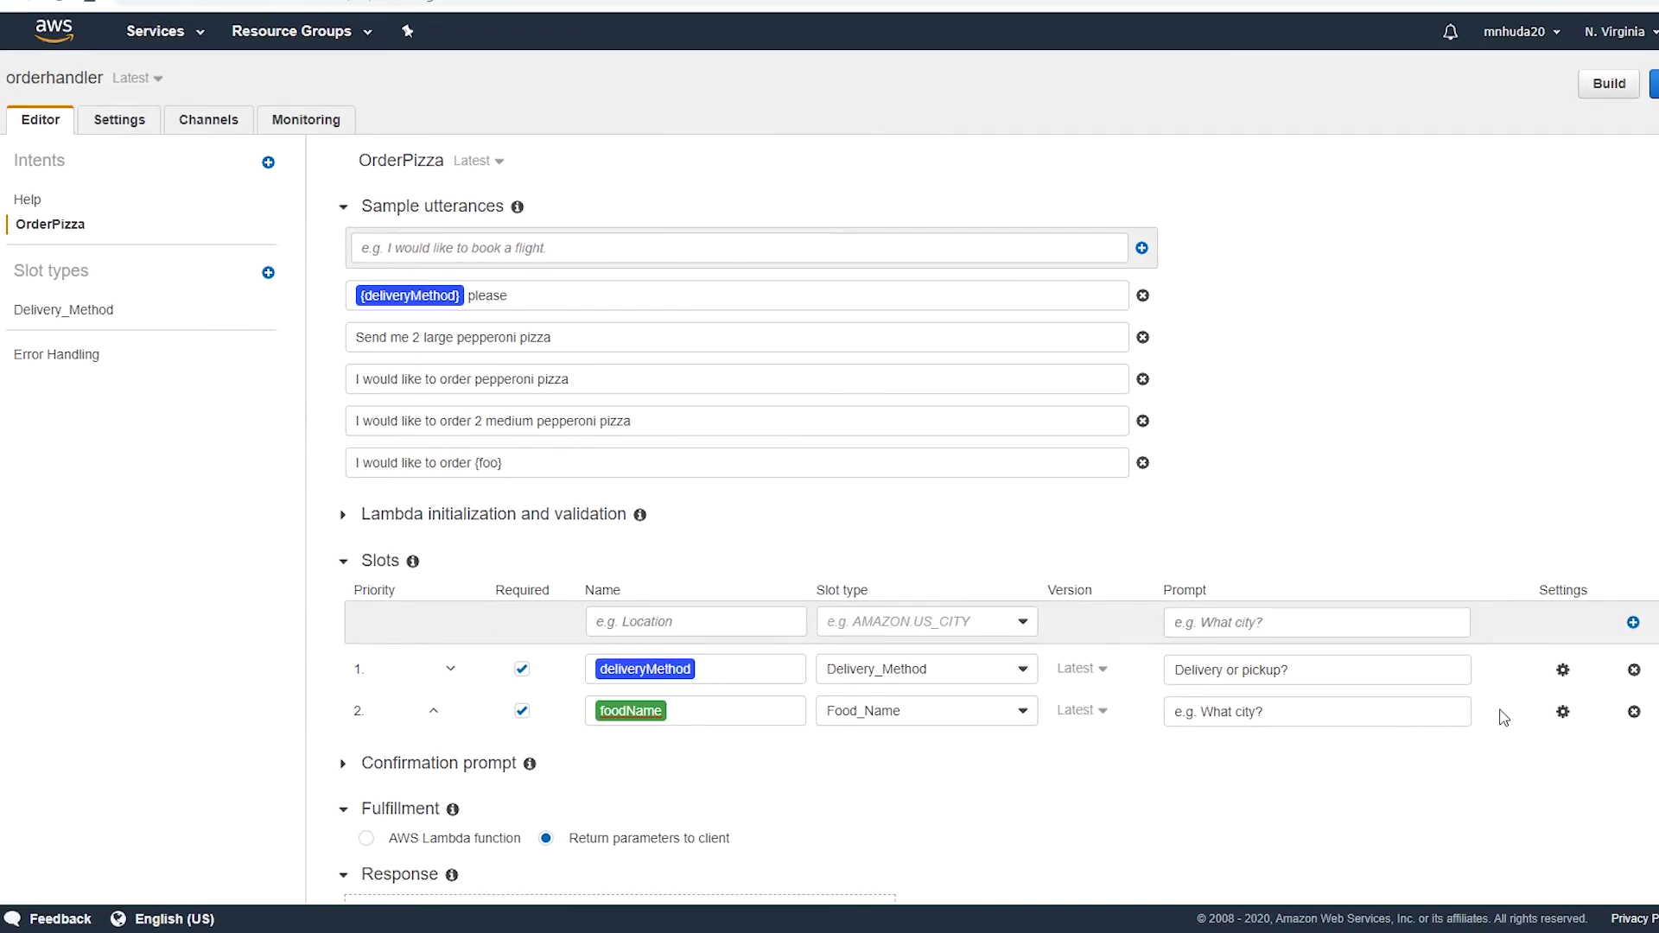
Add the prompts "What would you like to order?" and "What kind of food would you like to order?" in the foodName slot settings.
left_click(1563, 712)
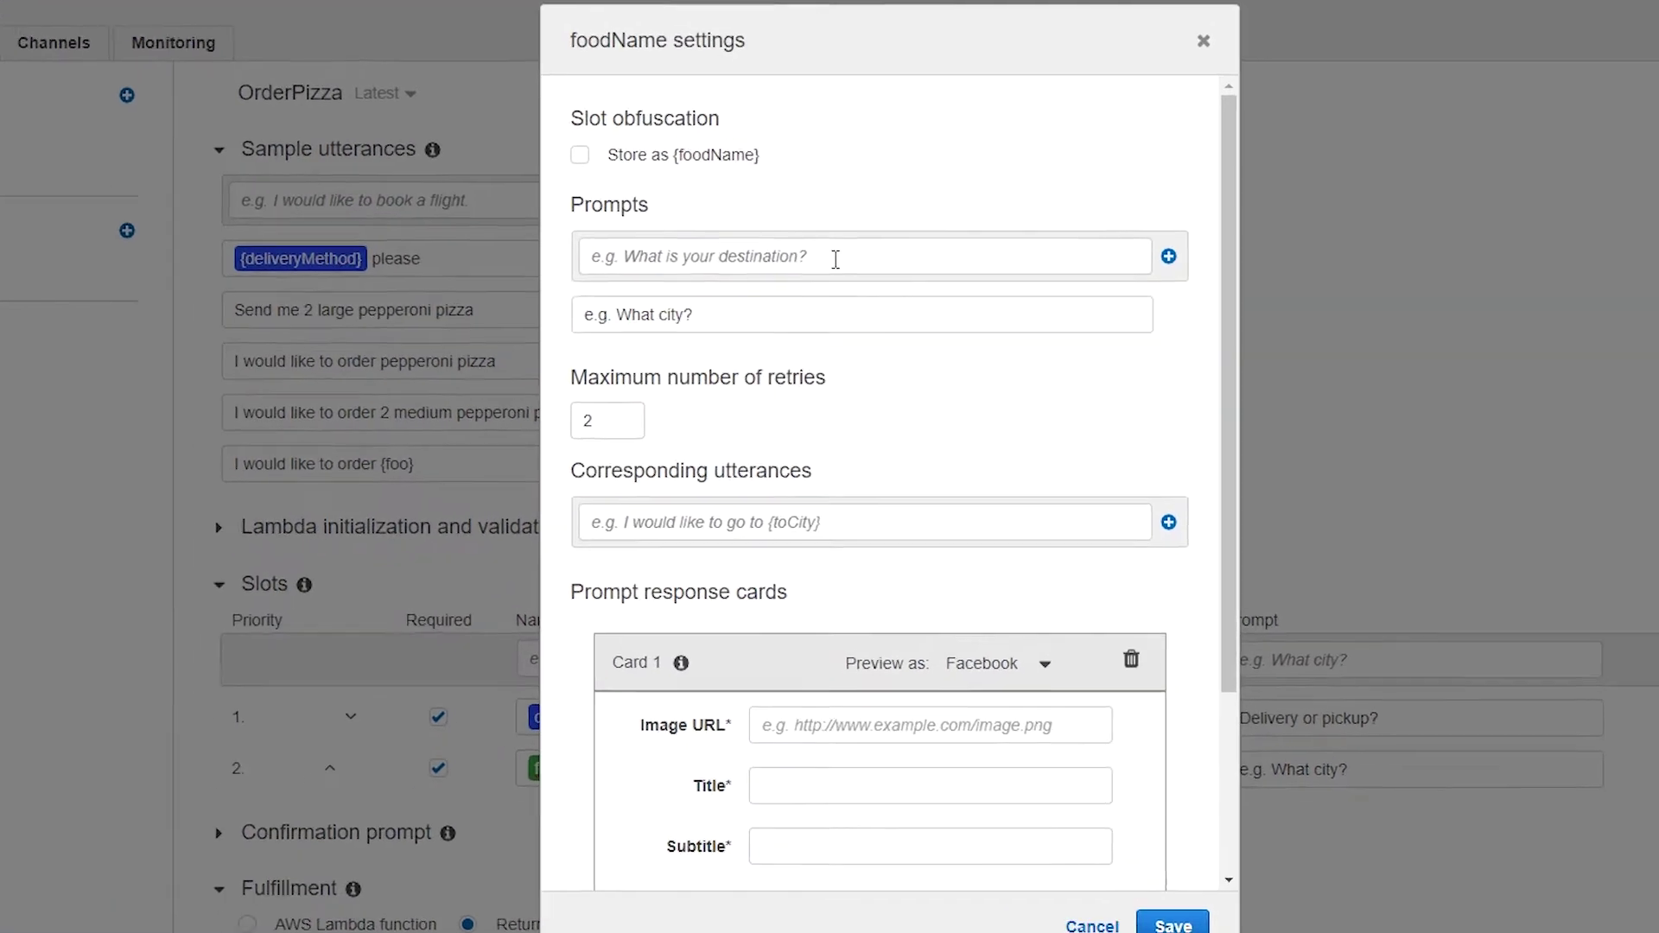
left_click(835, 259)
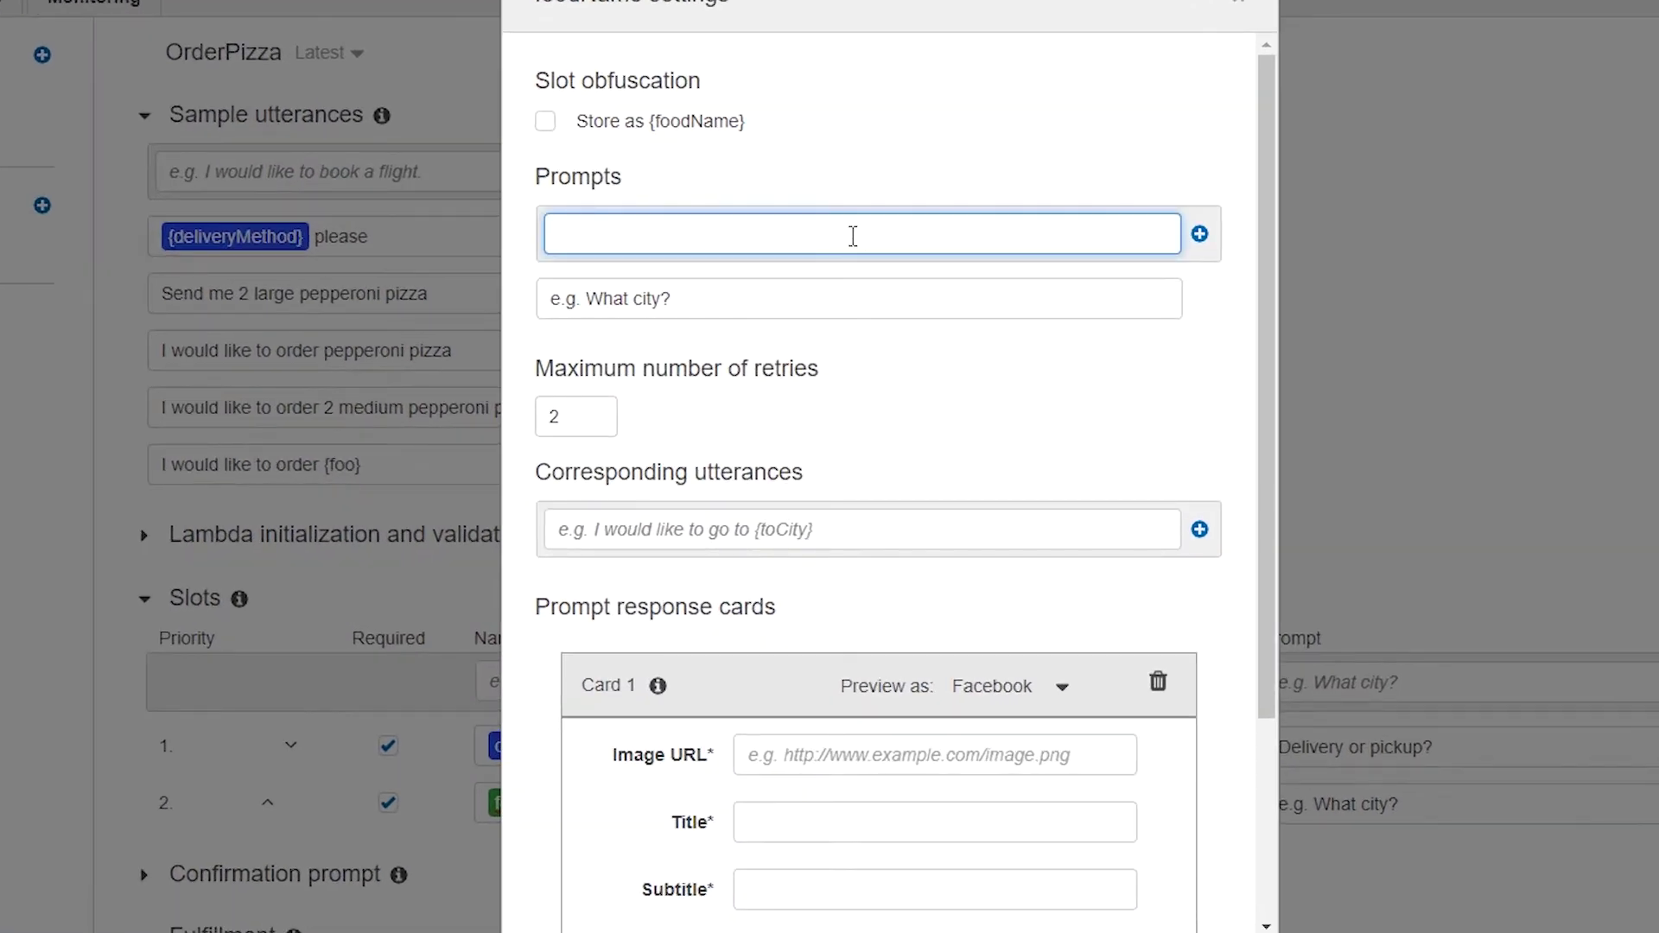
type("What would you like ")
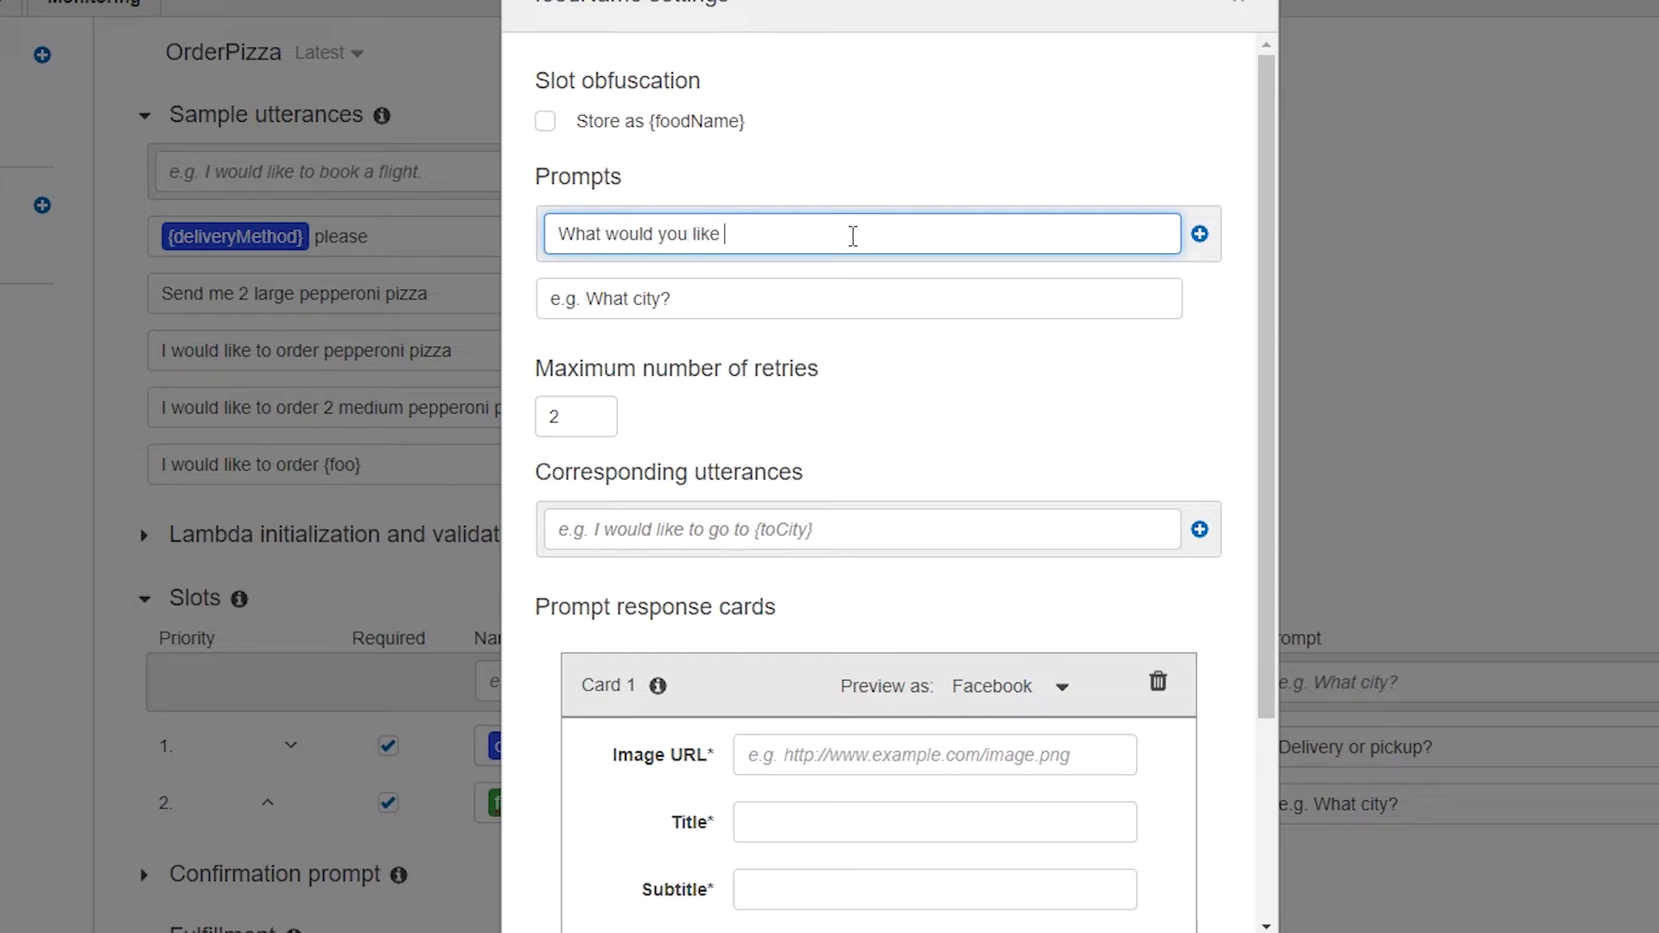
type("to order?")
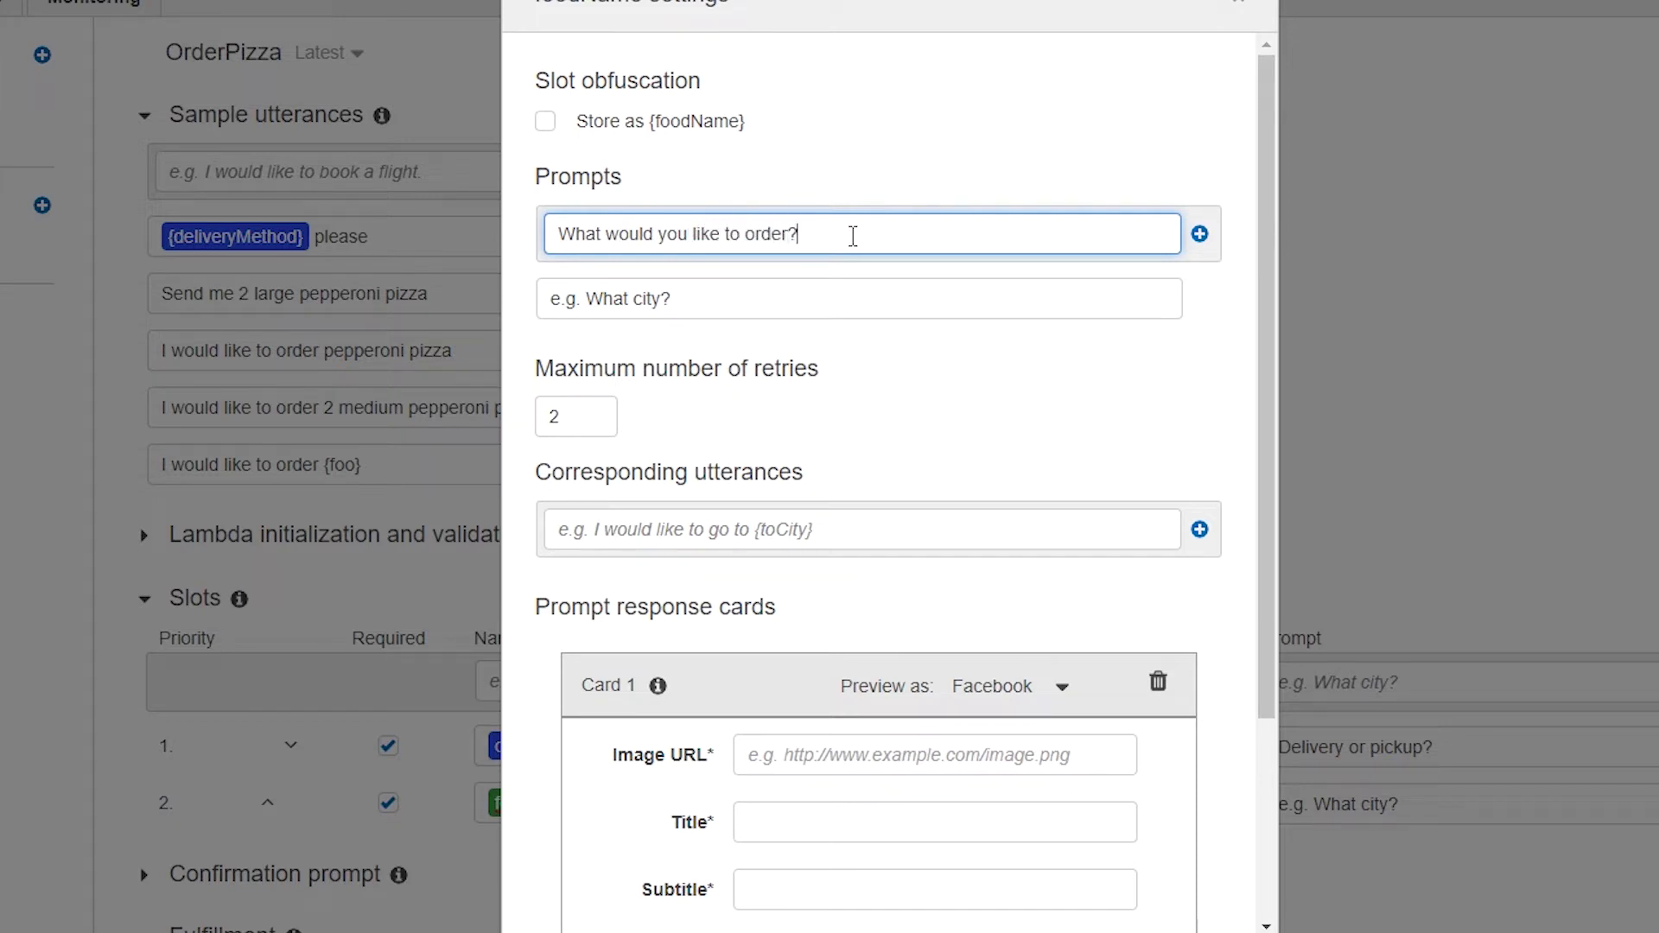
left_click(1200, 235)
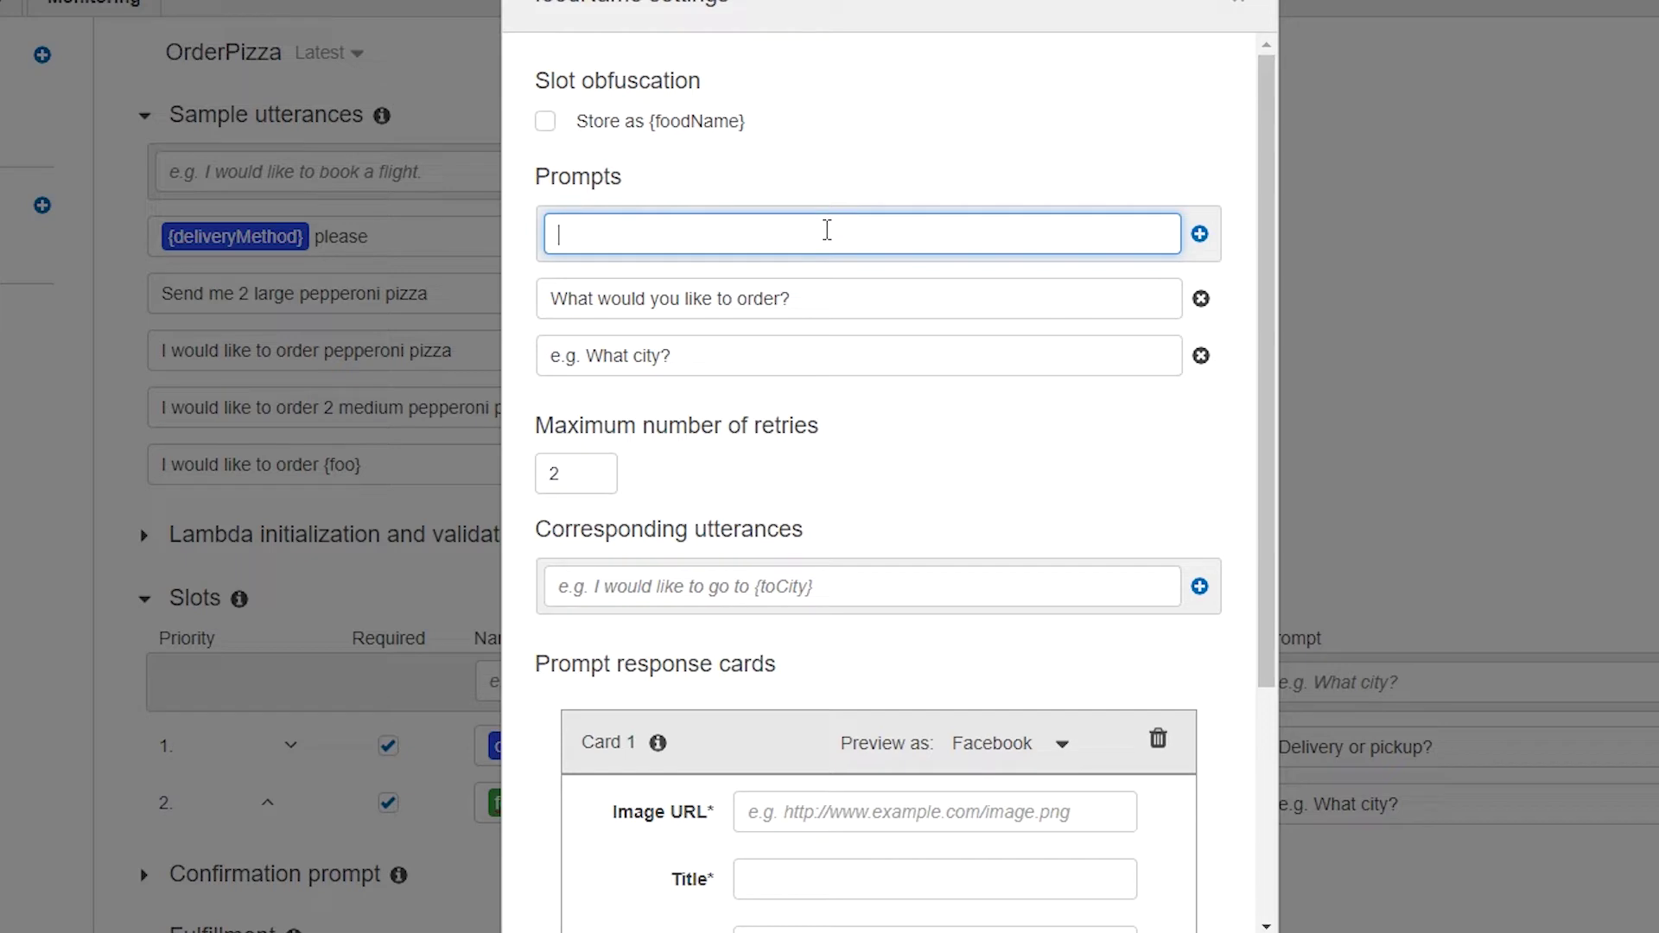
type("What kind of food ")
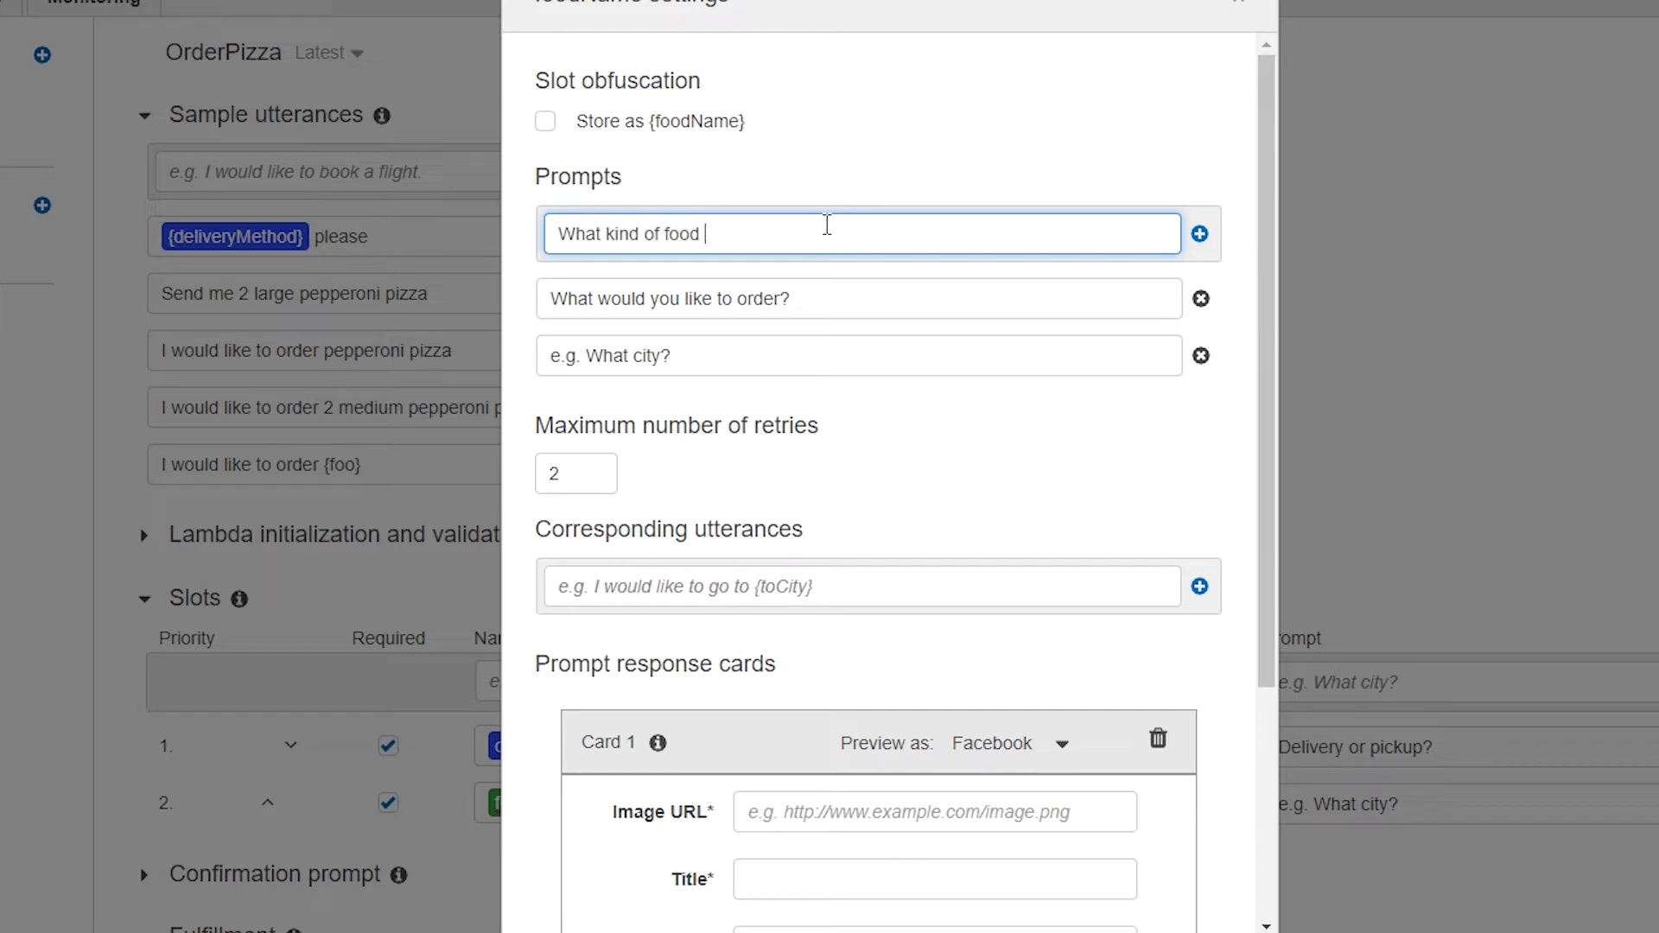
type("would you like to ord")
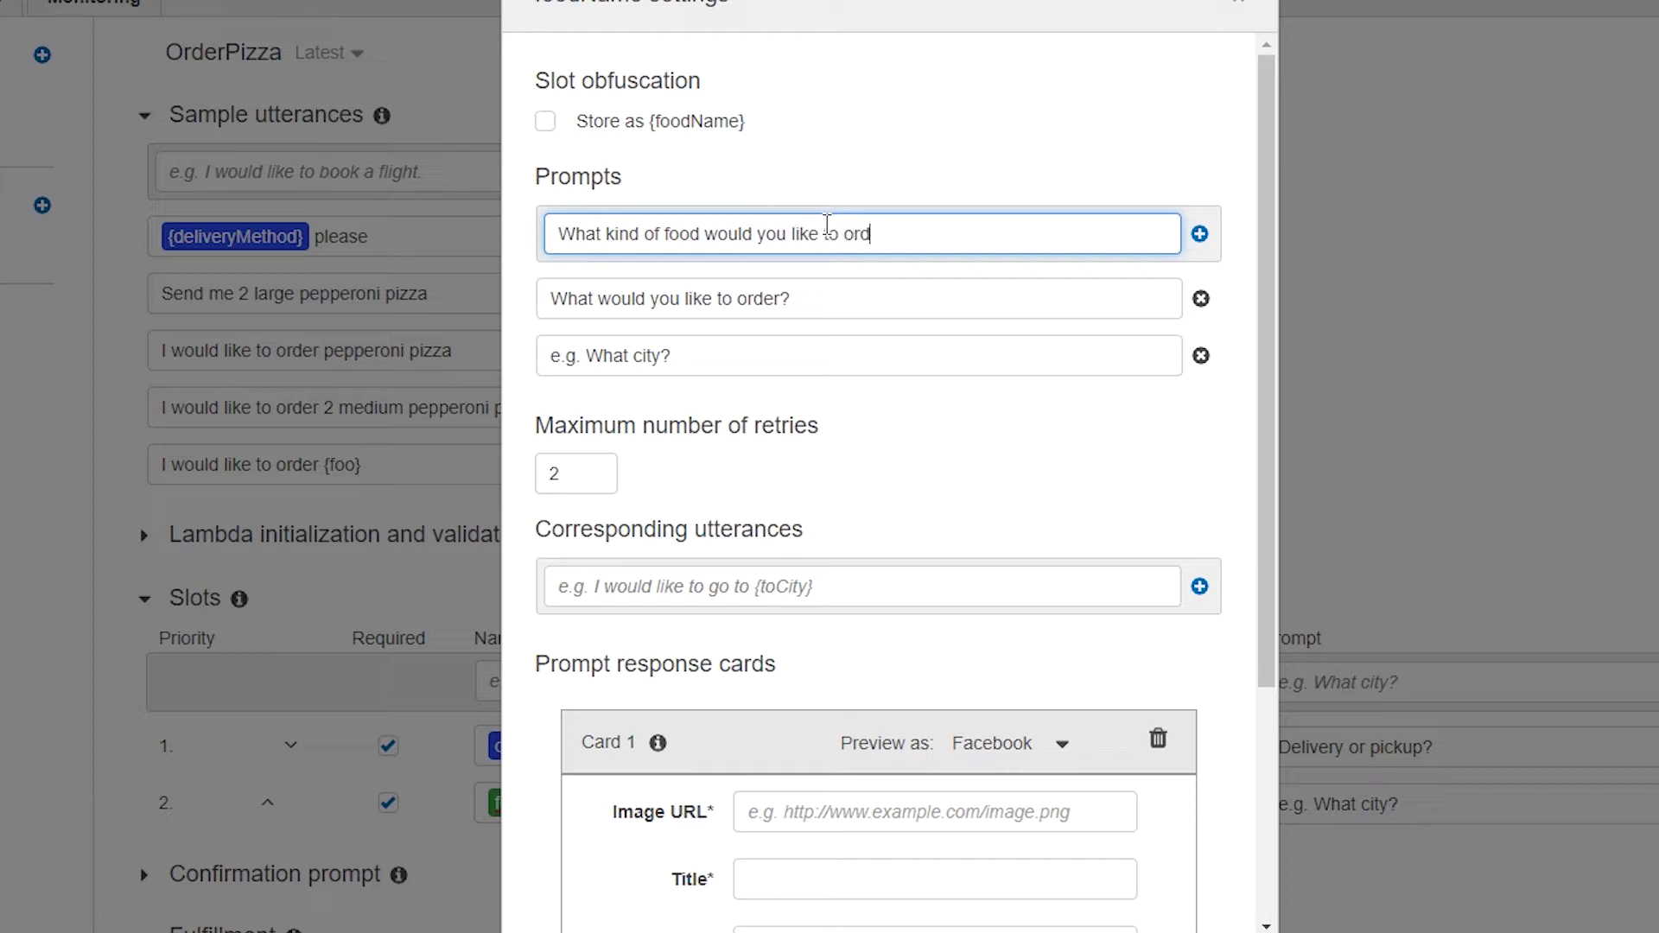
type("eer?")
left_click(1200, 233)
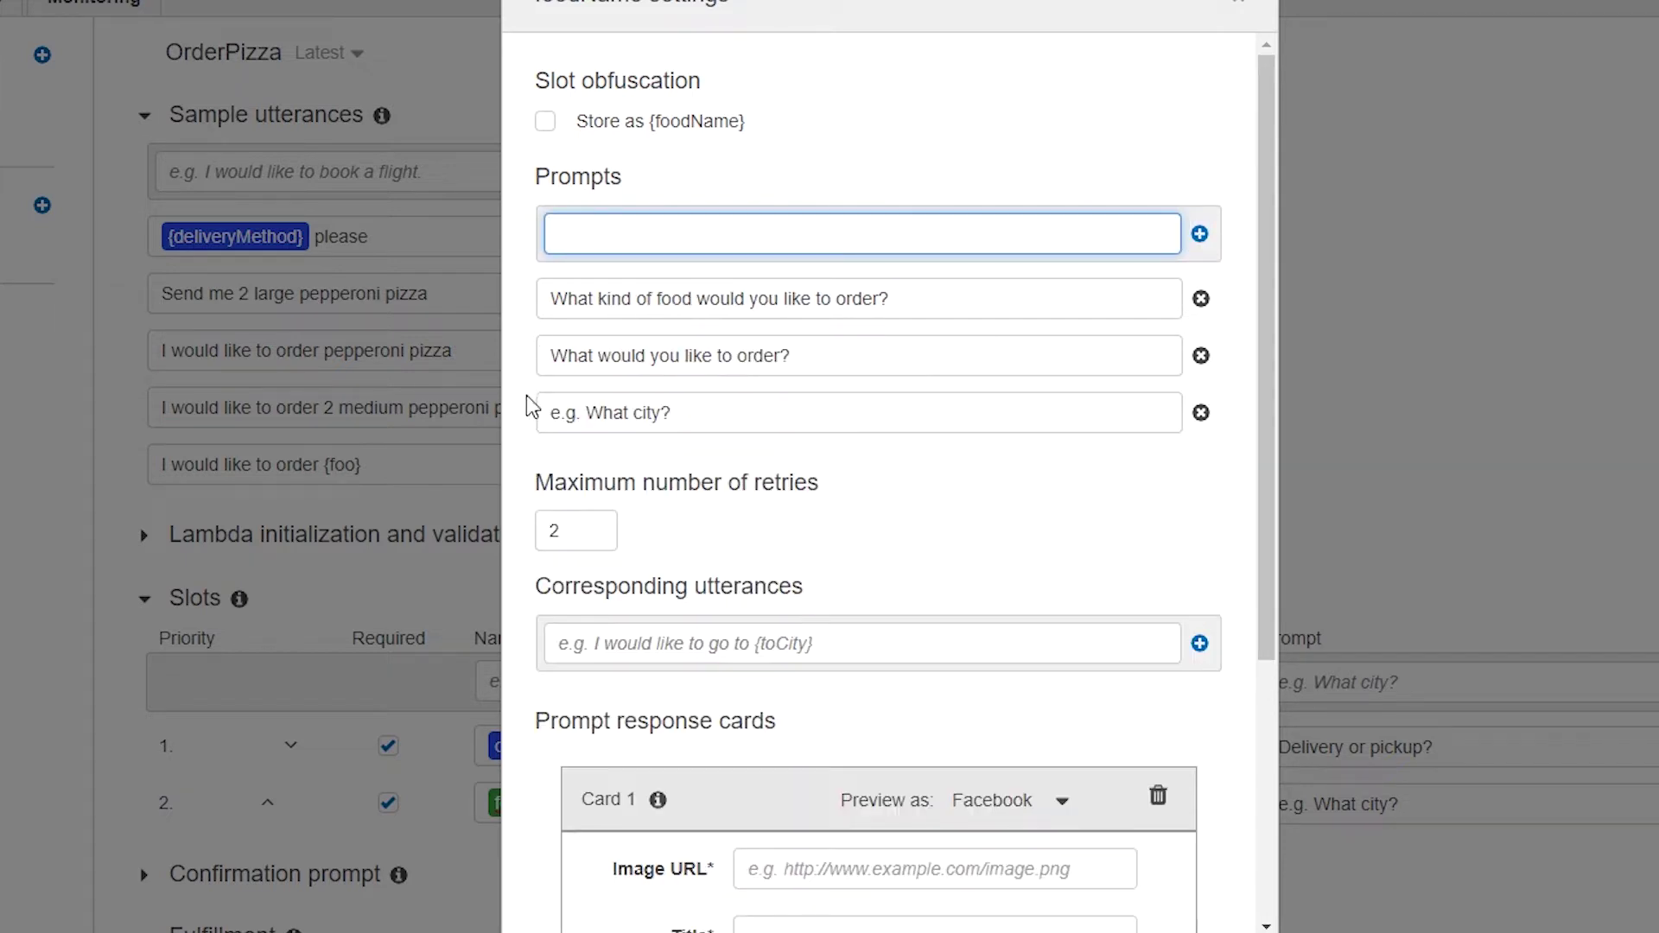
Add the corresponding utterances "I would like to order {foodName}" and "Can I order {foodName}" to the foodName slot.
left_click(859, 643)
type("I")
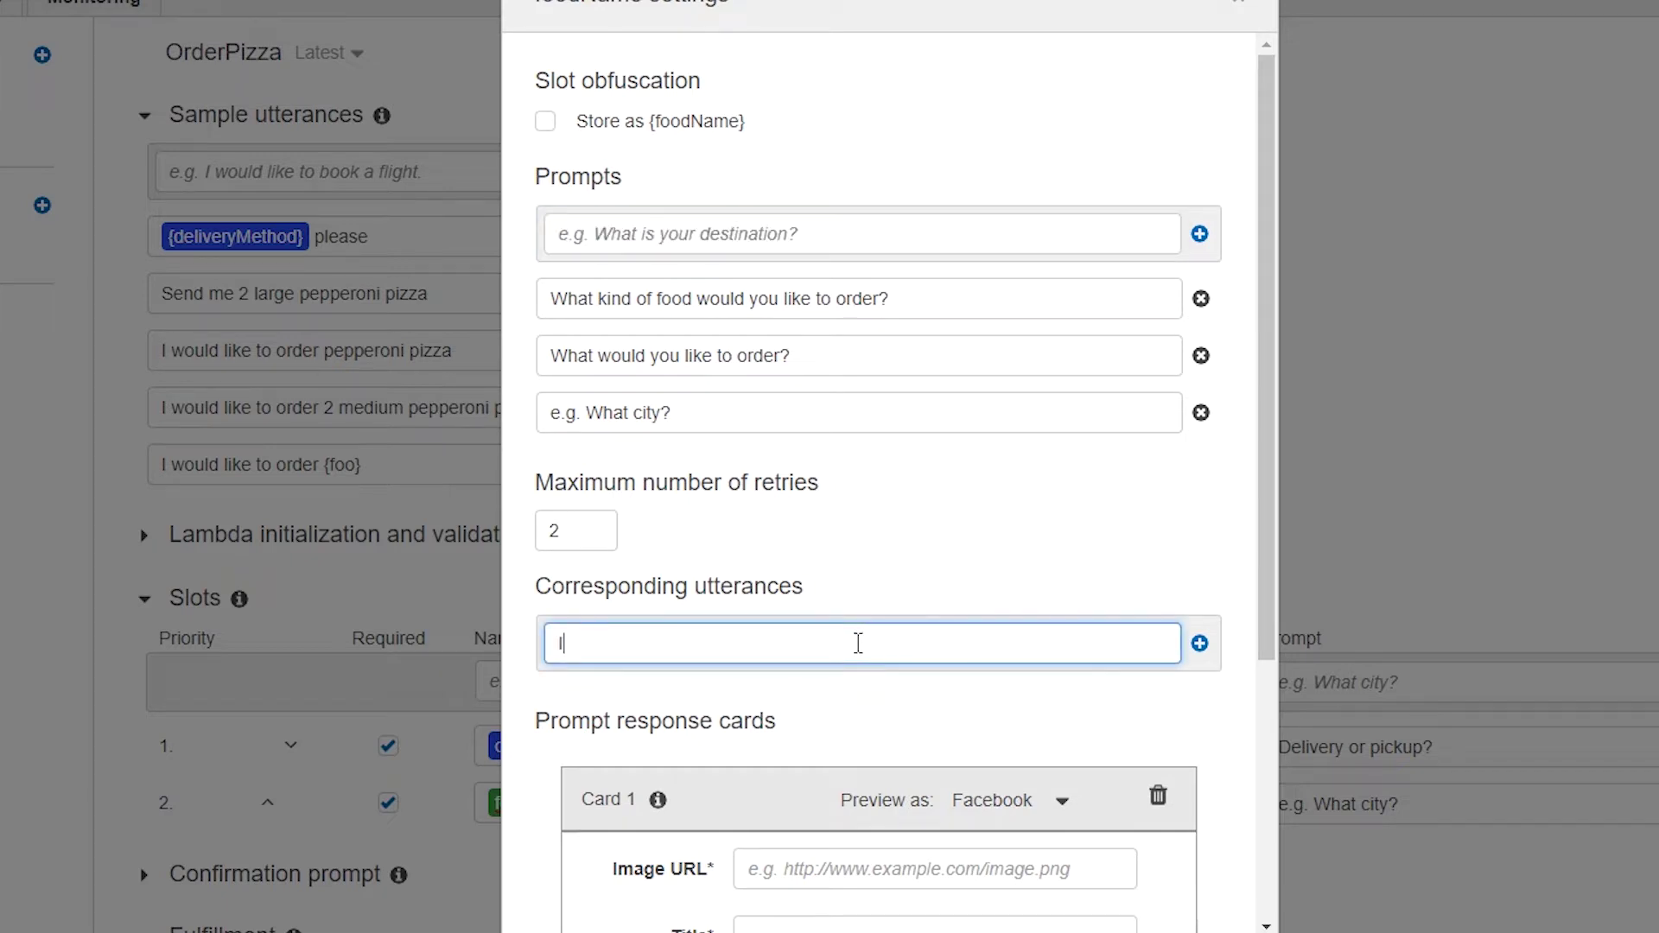
type(" would like to order")
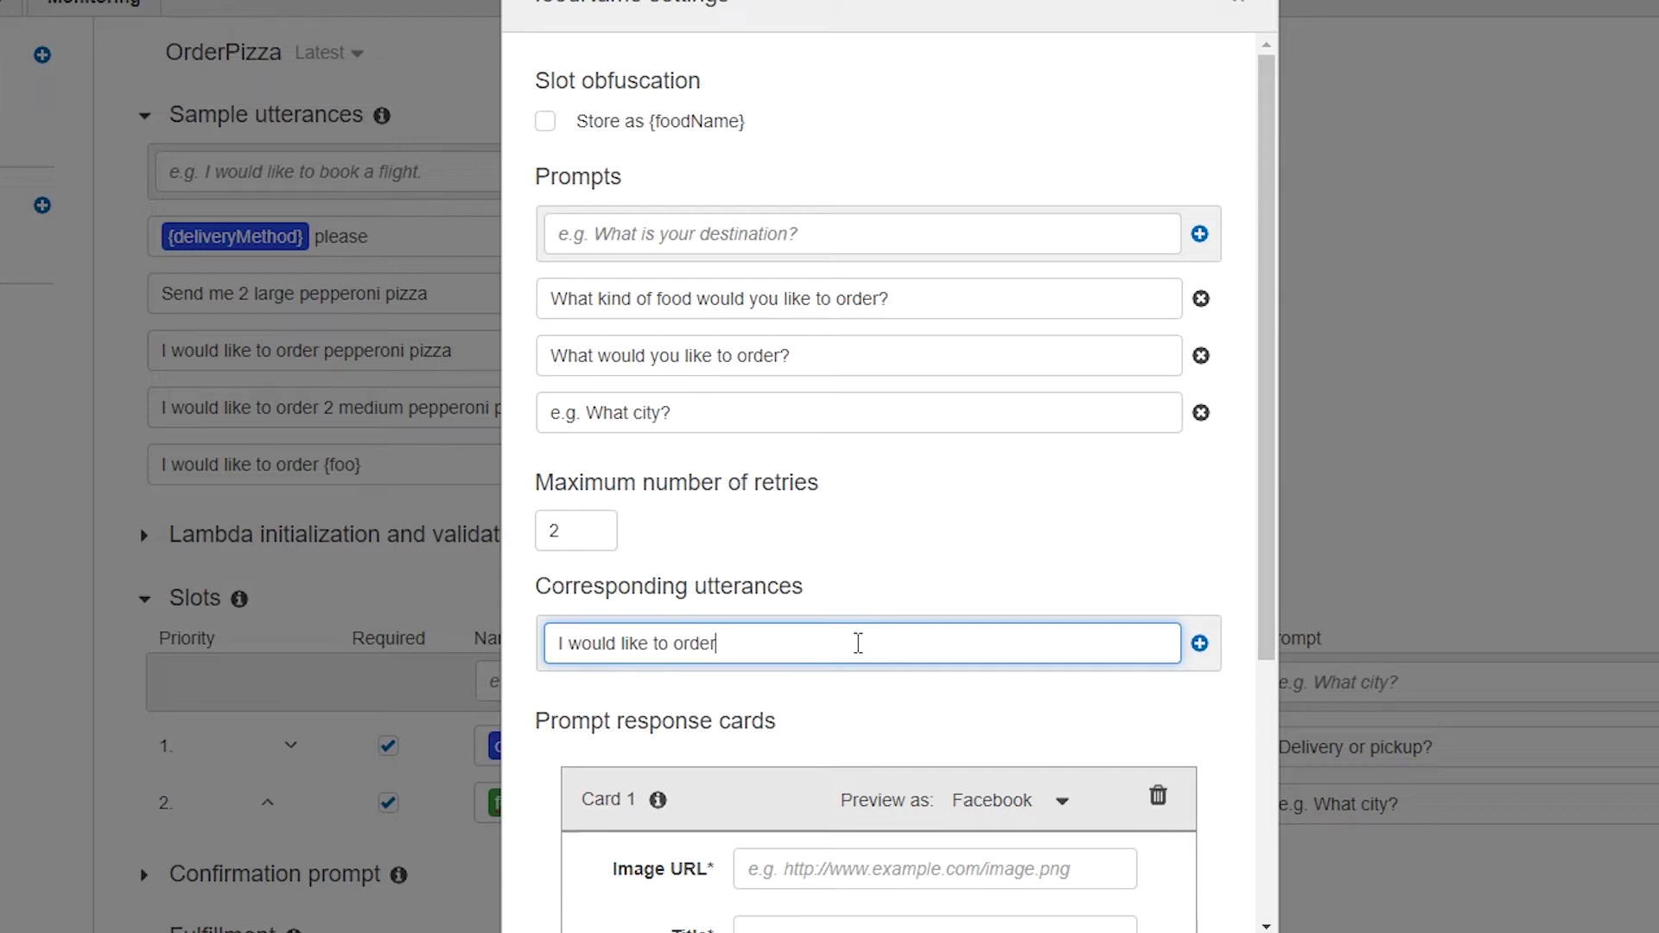
type(" {foodName}")
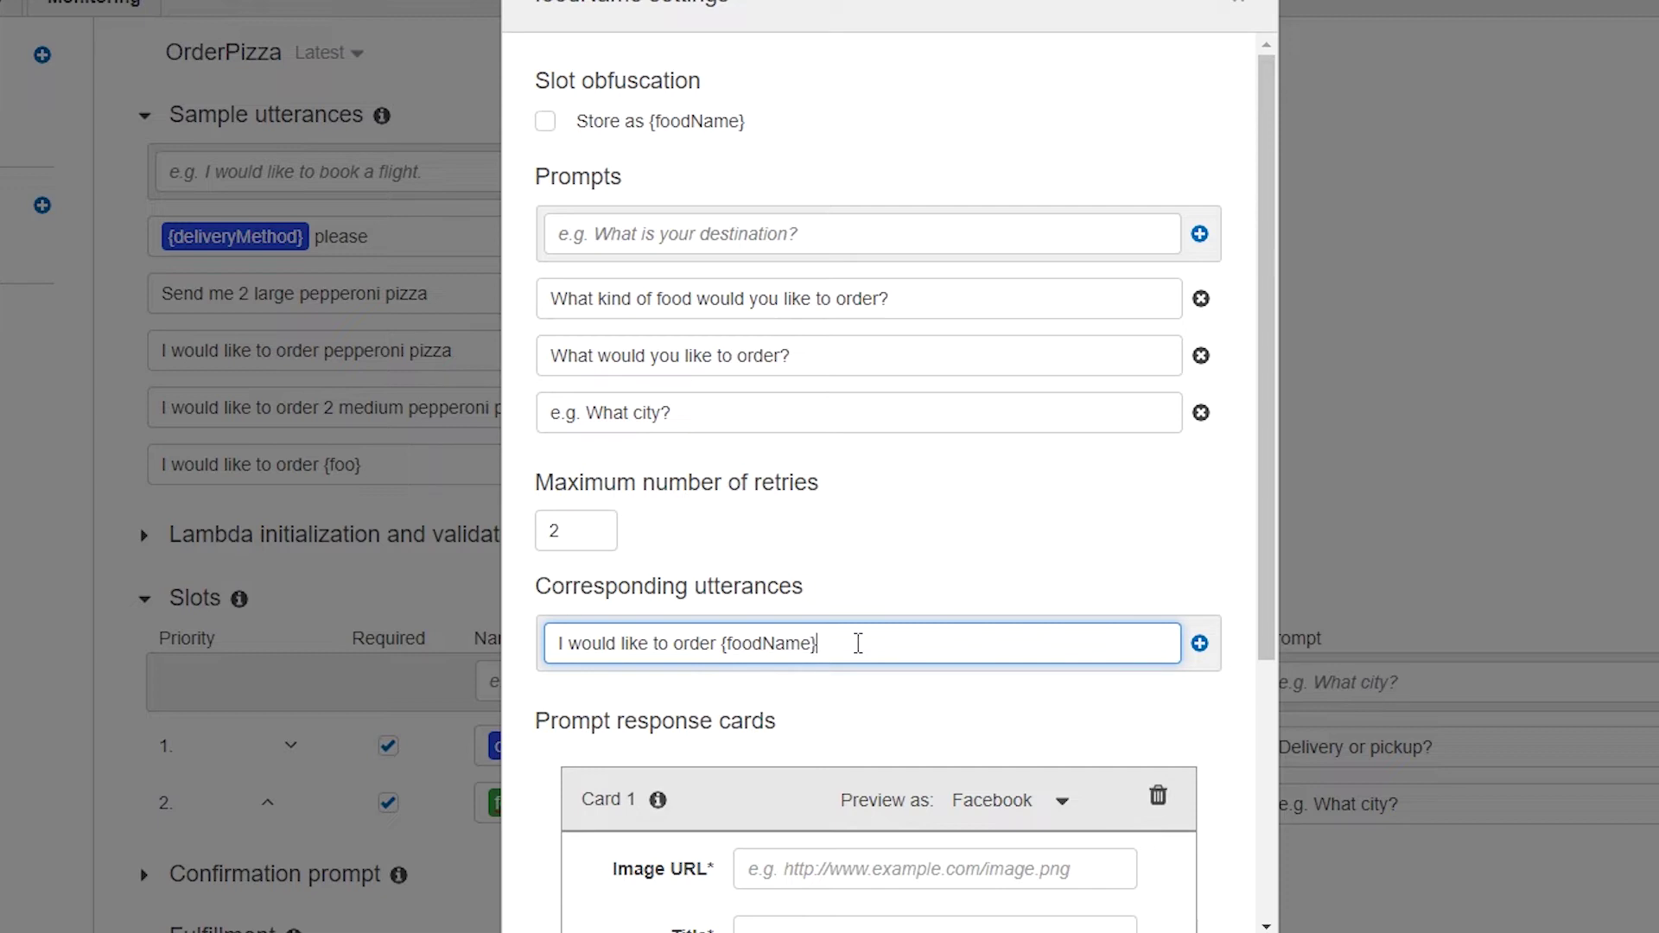
left_click(1200, 645)
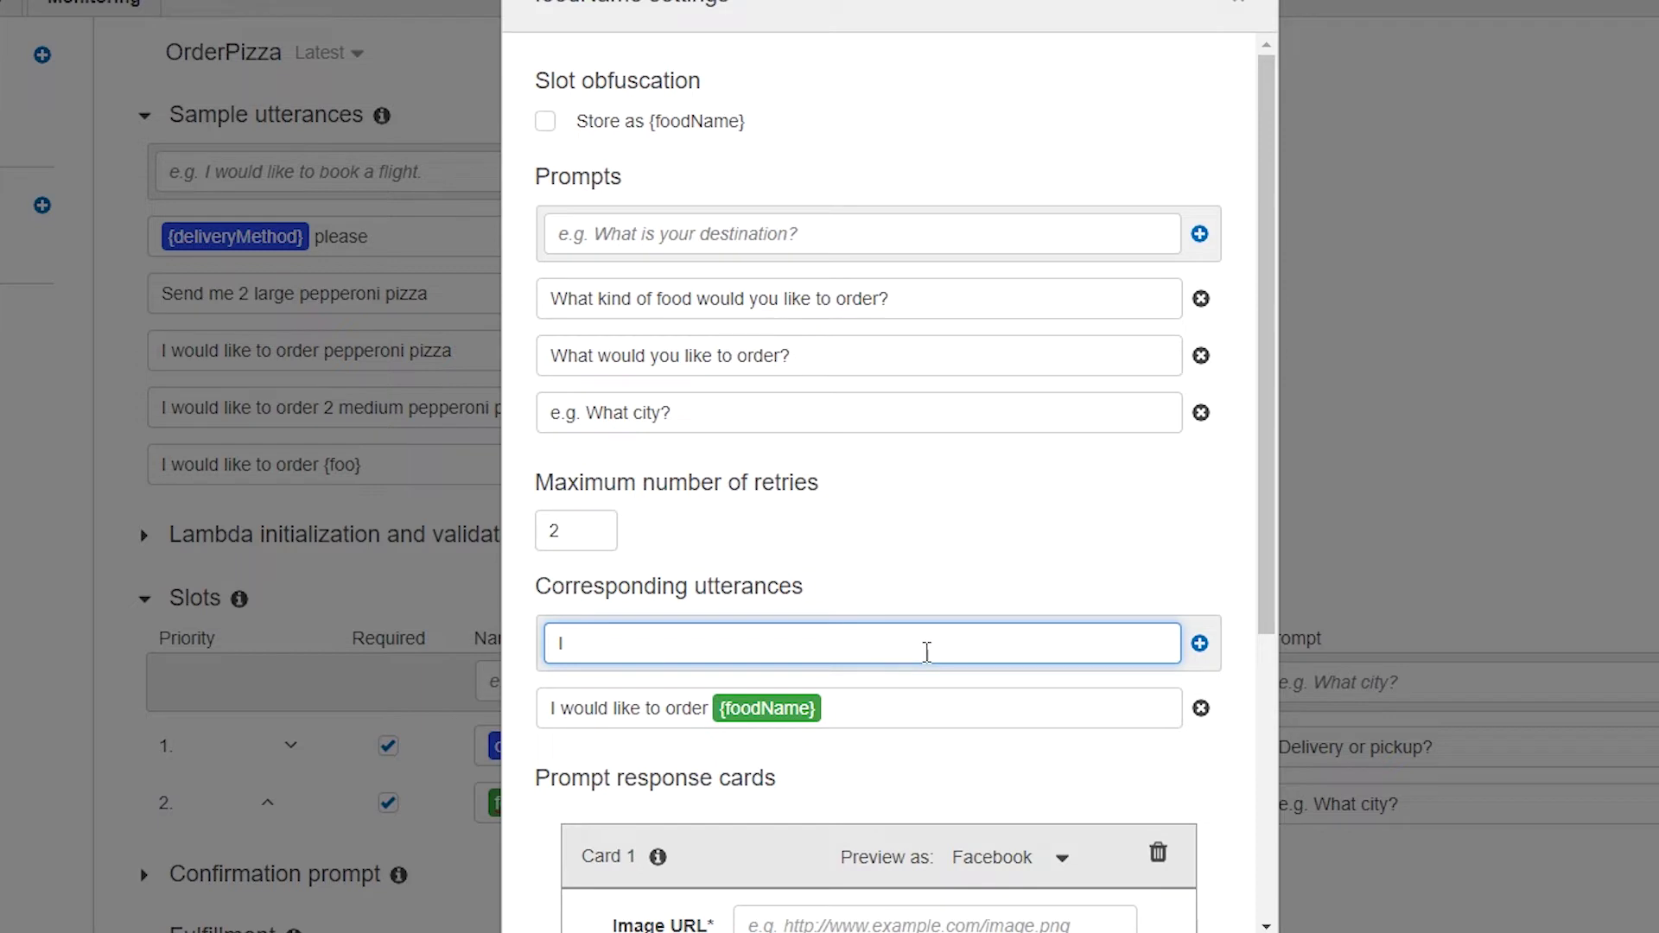
type("Cn")
key("BackSpace")
key("BackSpace")
key("BackSpace")
type("Can I order {foodName}")
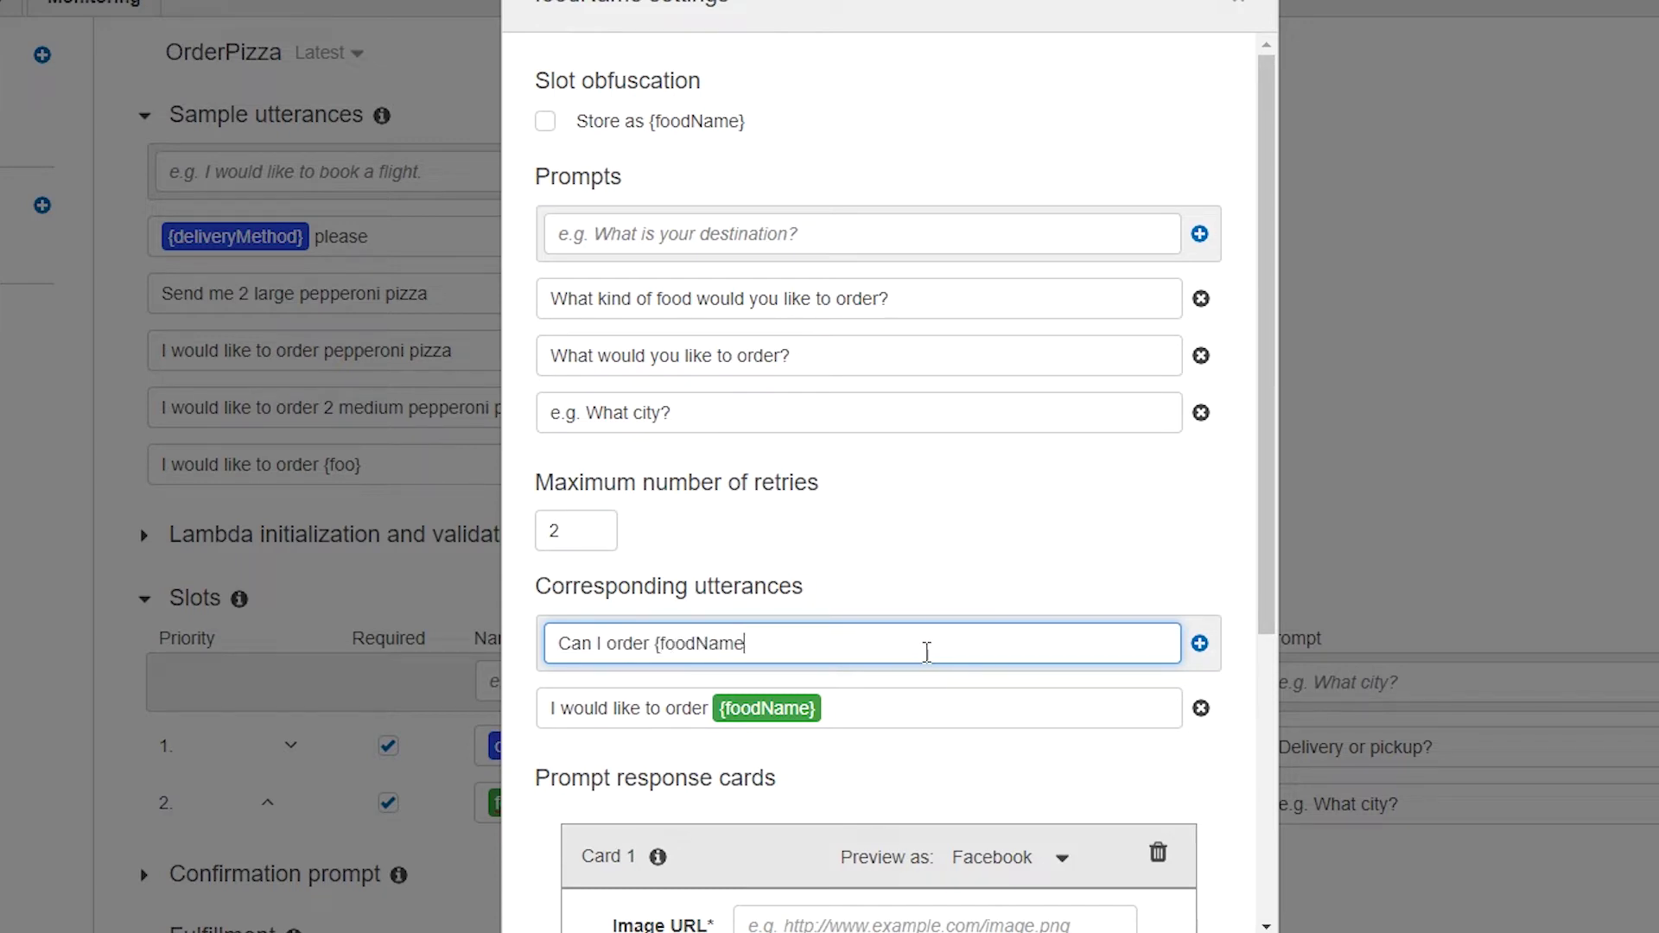
left_click(1200, 644)
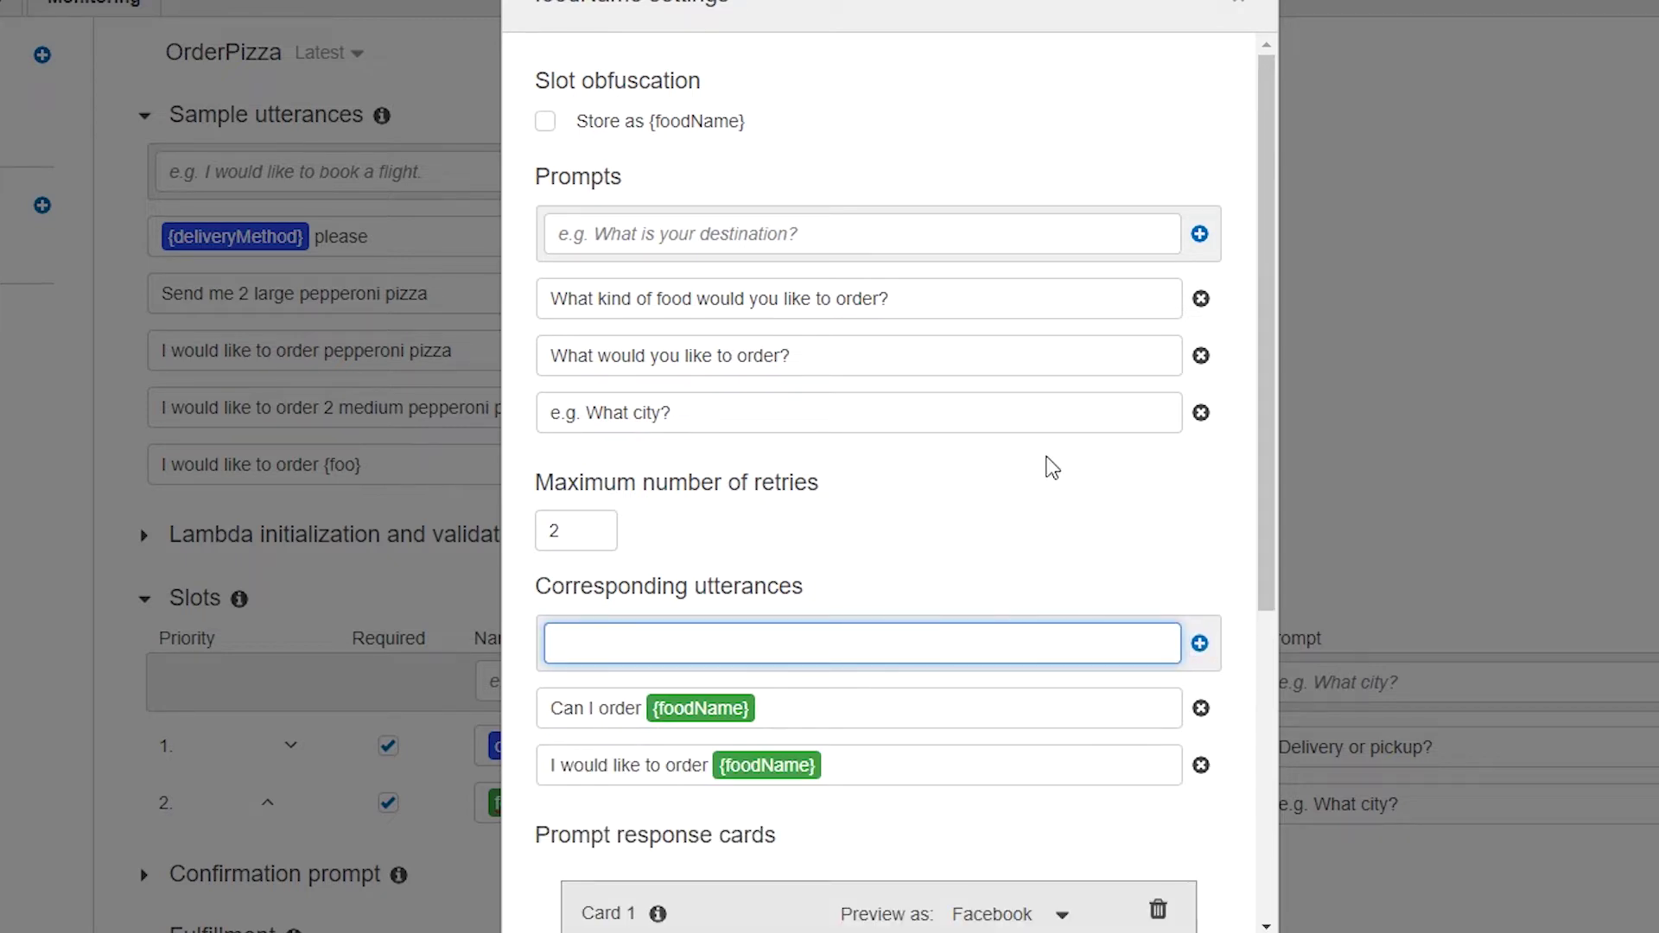
Remove the "e.g. What city?" placeholder prompt and save the foodName slot settings.
left_click(753, 414)
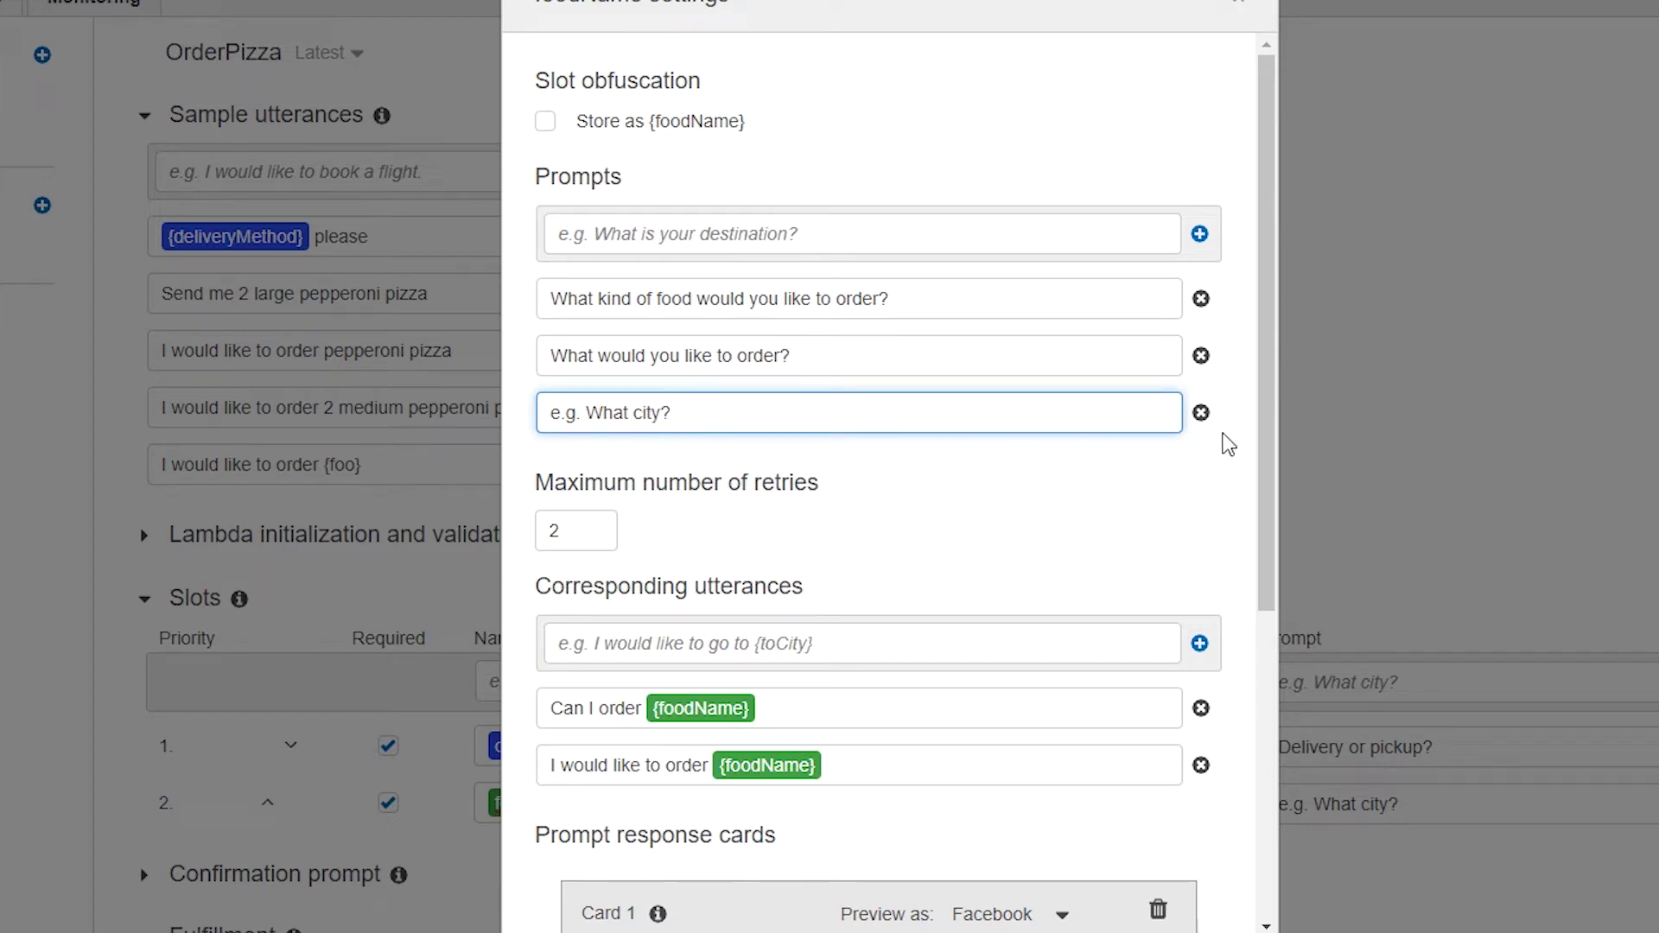
left_click(1201, 413)
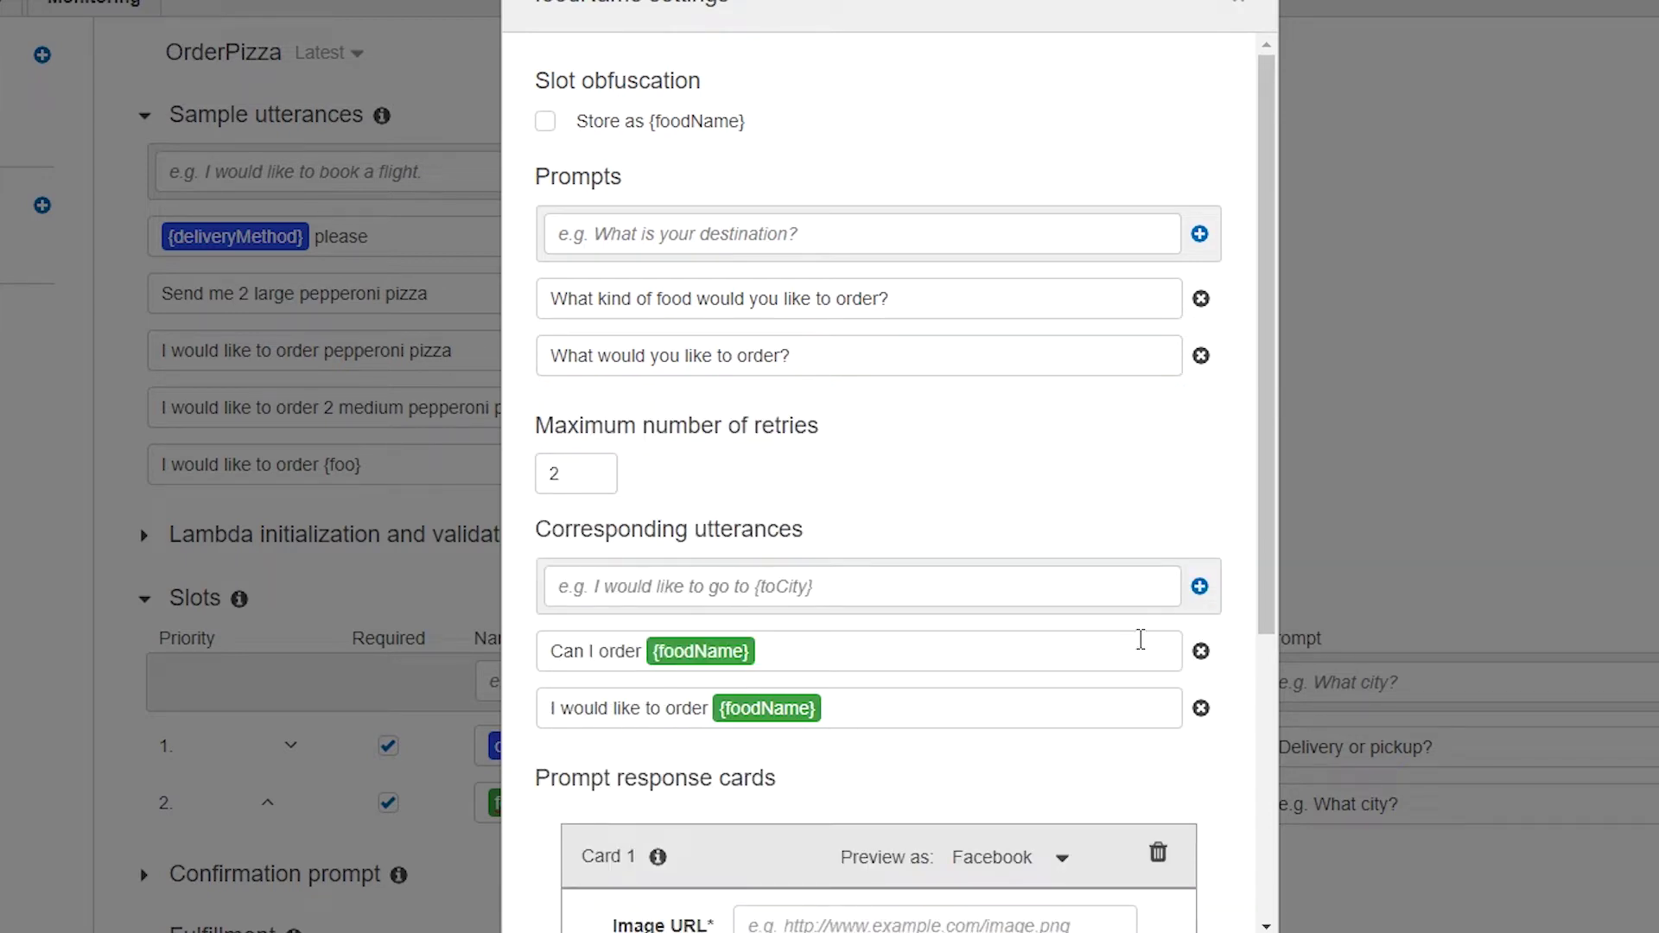
left_click(1199, 822)
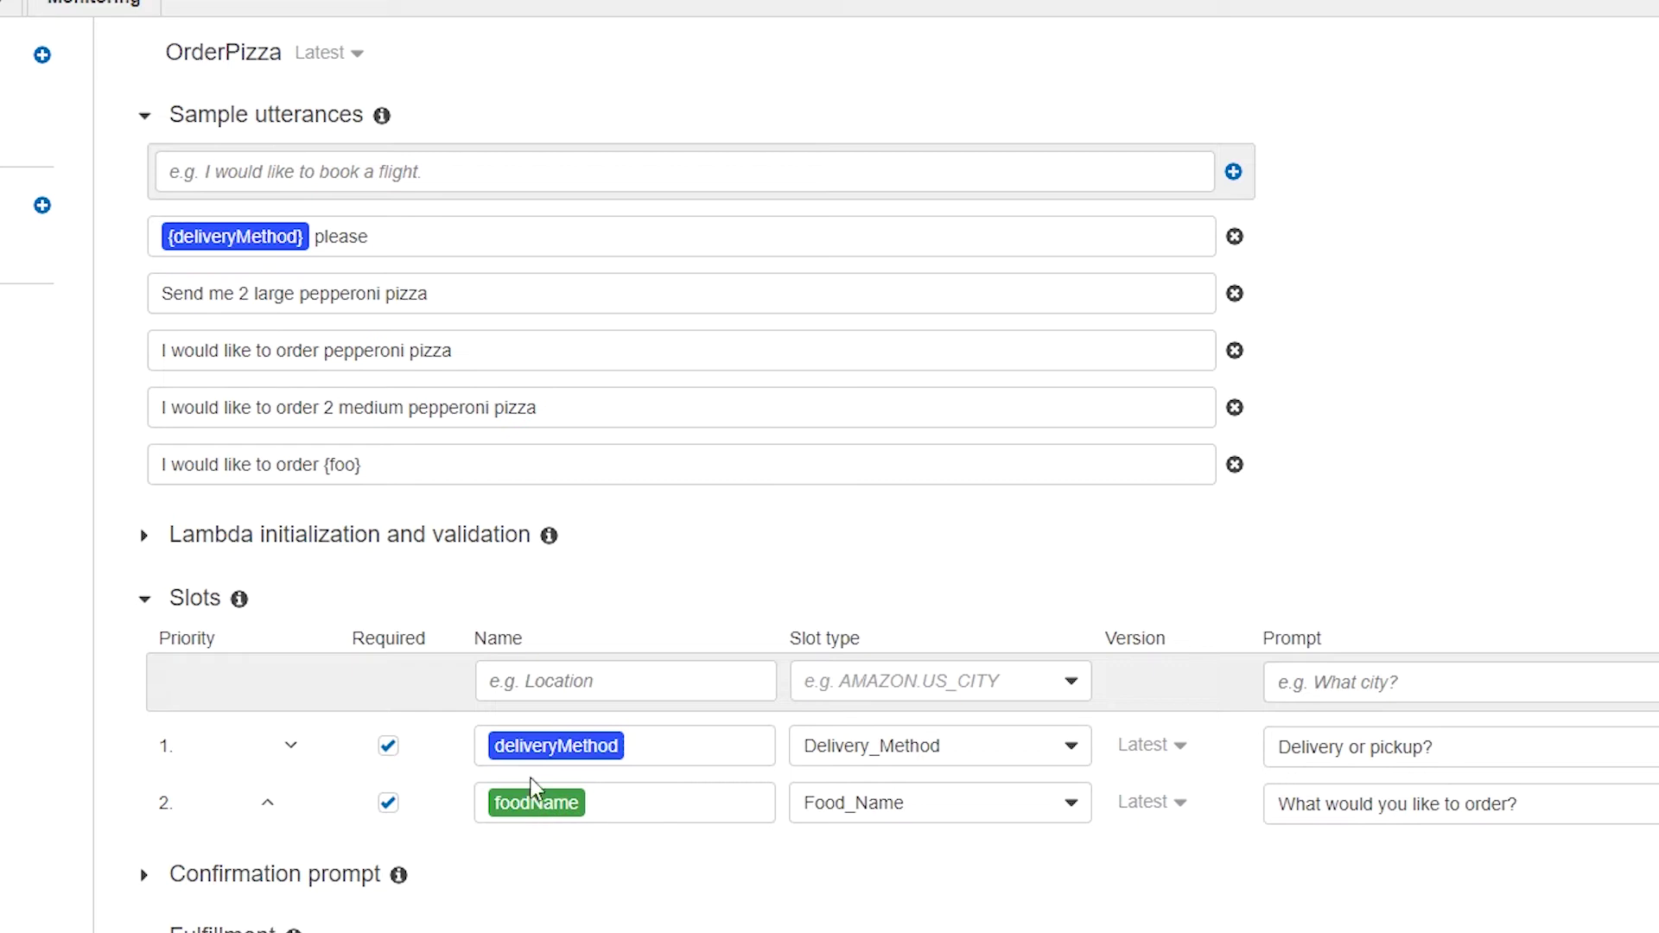
Replace the word "pizza" in the three pepperoni sample utterances with the foodName slot.
double_click(407, 294)
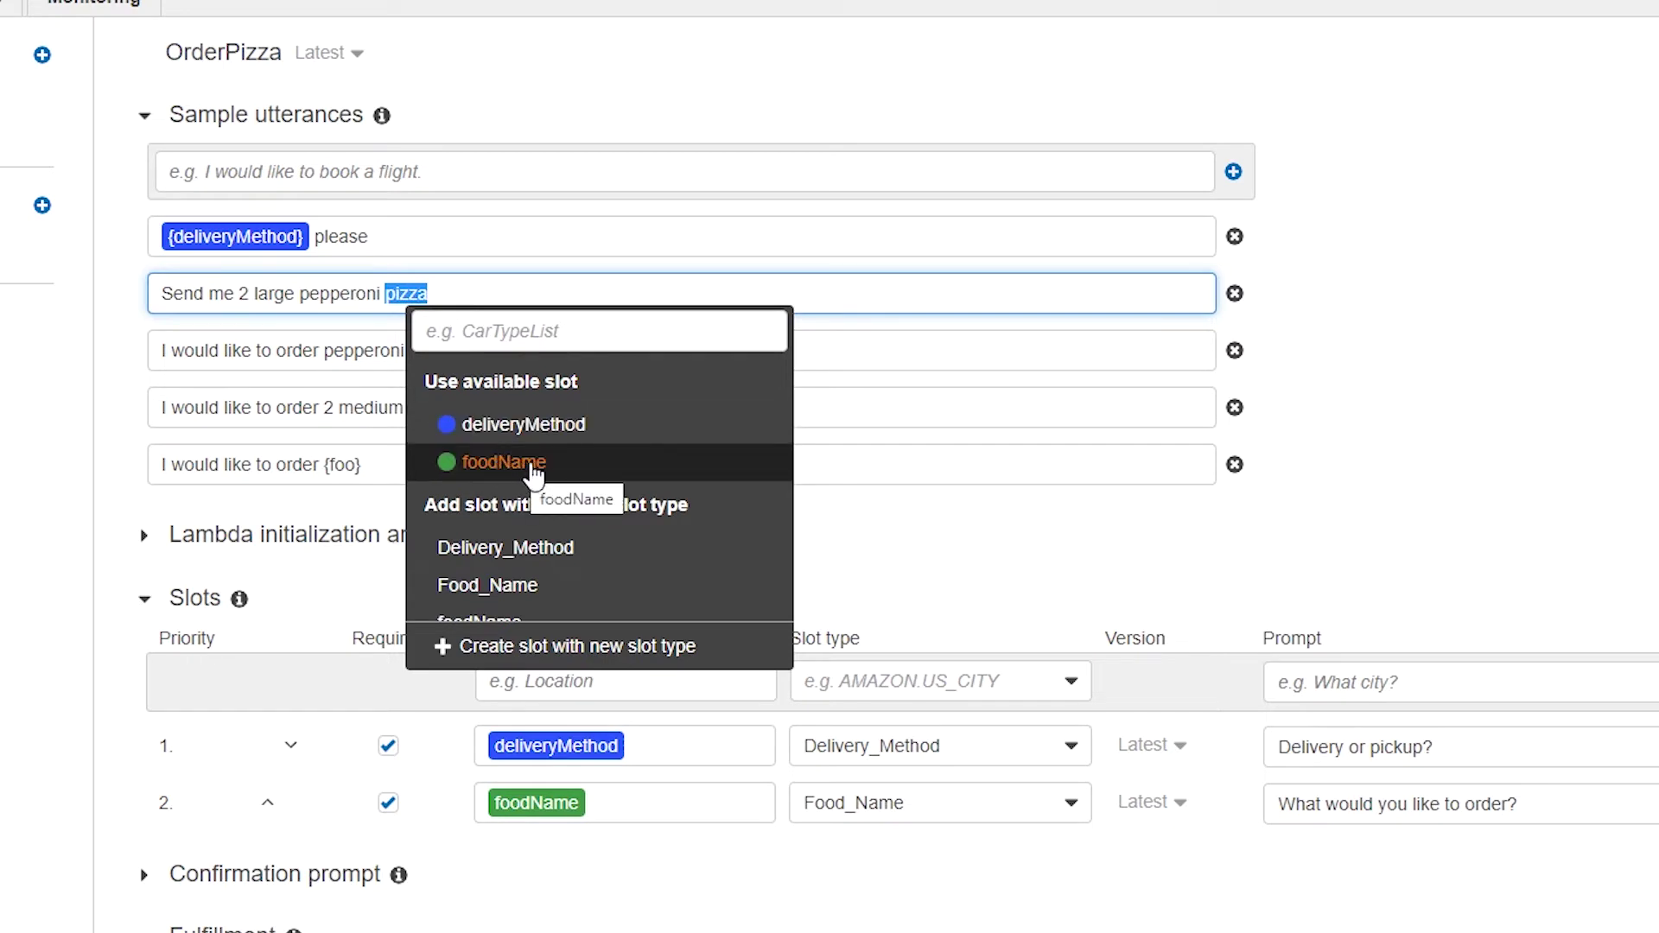
left_click(501, 464)
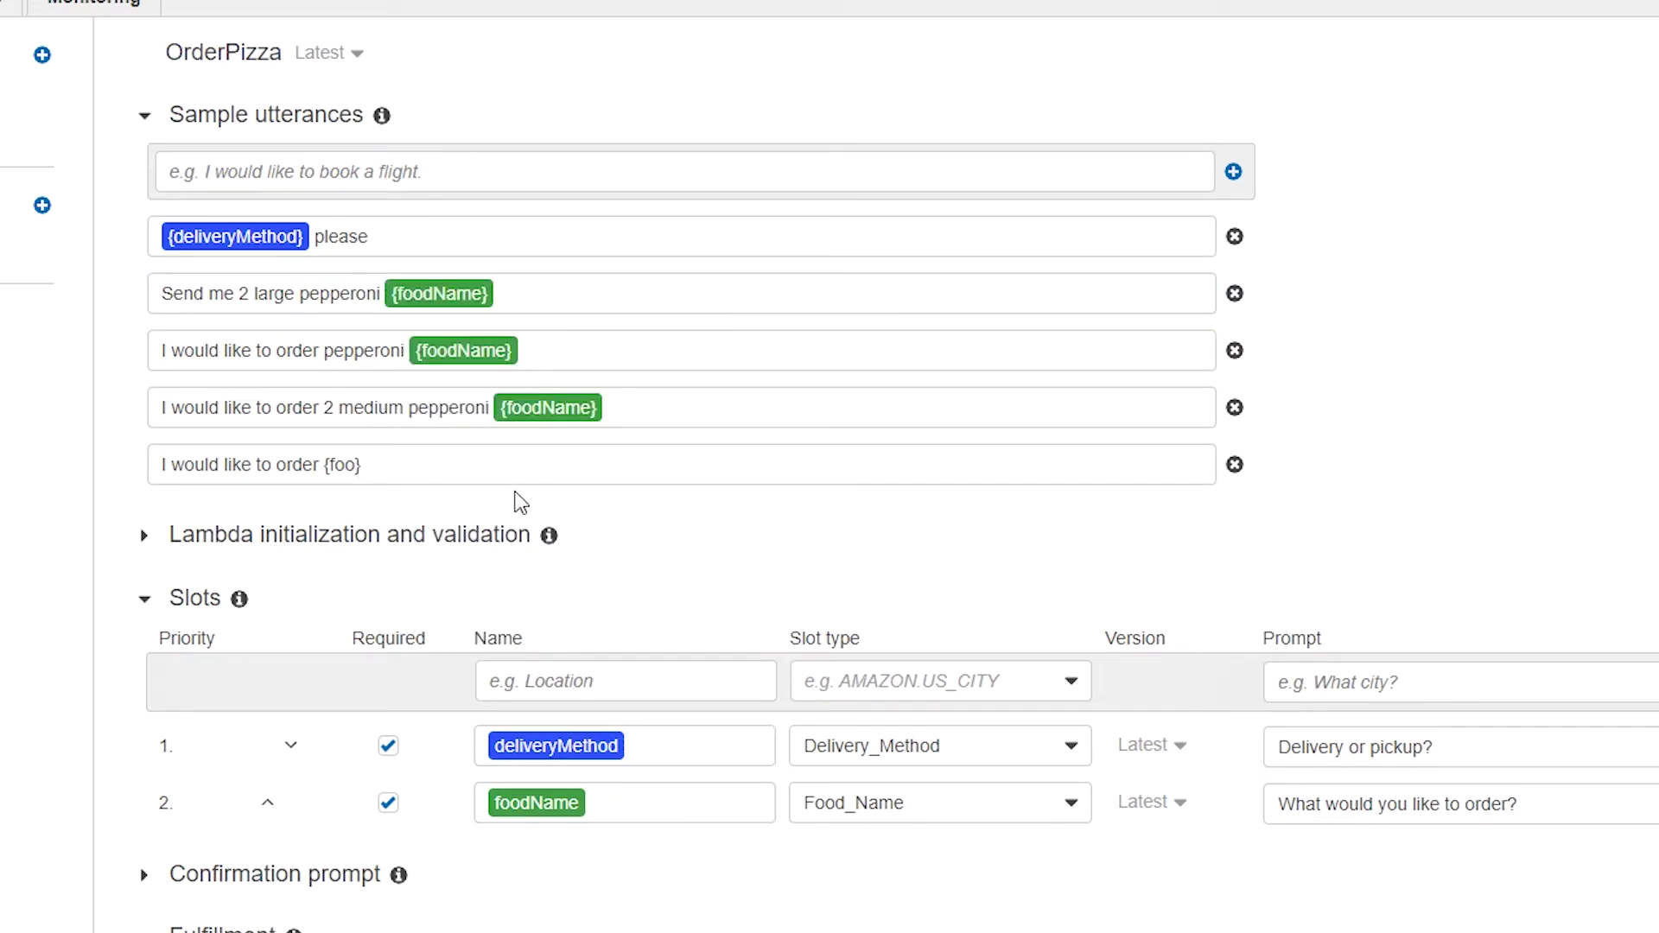
Change "{foo}" in the "I would like to order" utterance to "pizza" and assign that word to the foodName slot.
left_click(560, 467)
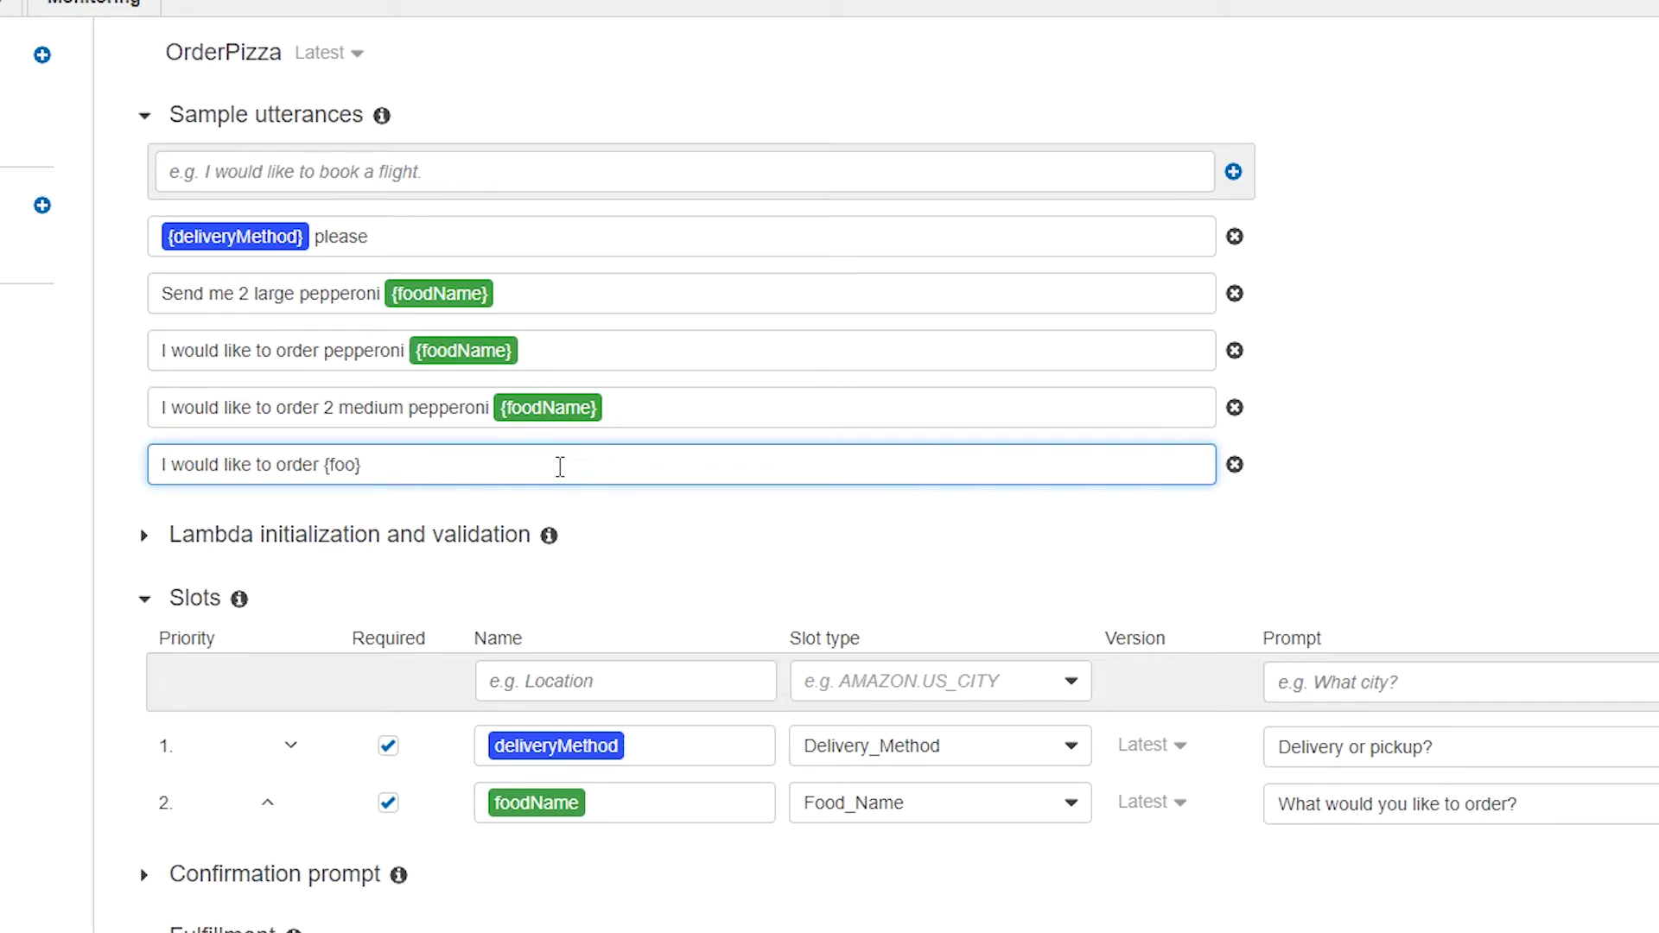
type("Name")
key("Right")
key("BackSpace")
key("BackSpace")
key("BackSpace")
key("BackSpace")
key("BackSpace")
key("BackSpace")
key("BackSpace")
key("BackSpace")
type("pizza")
double_click(350, 465)
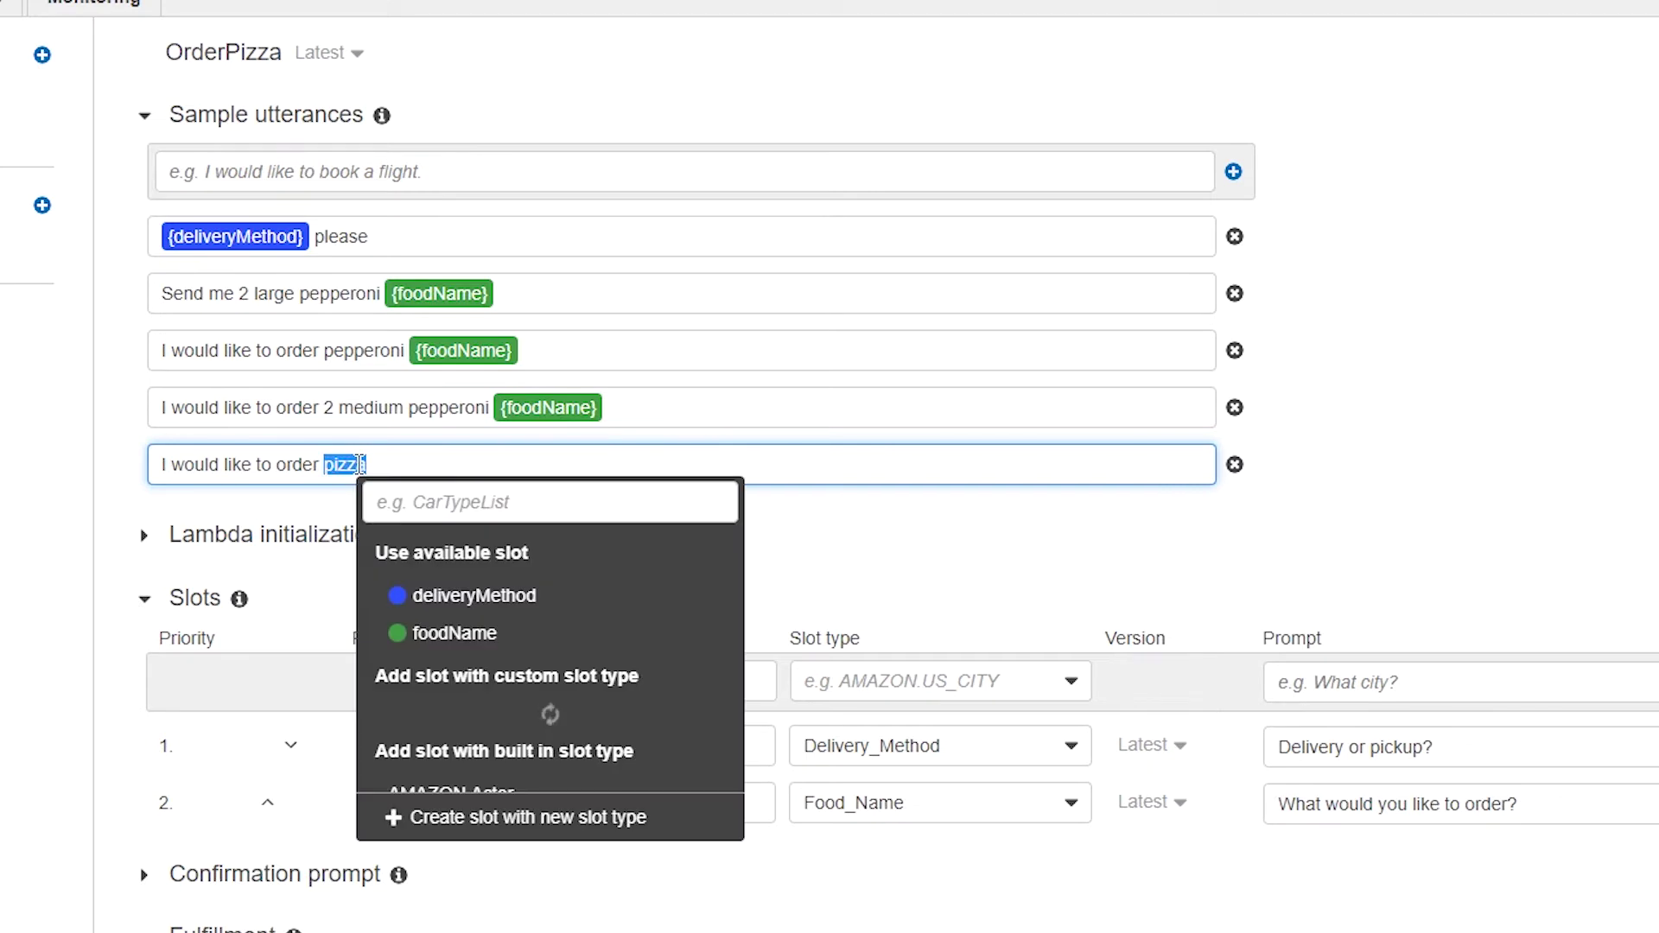
left_click(456, 633)
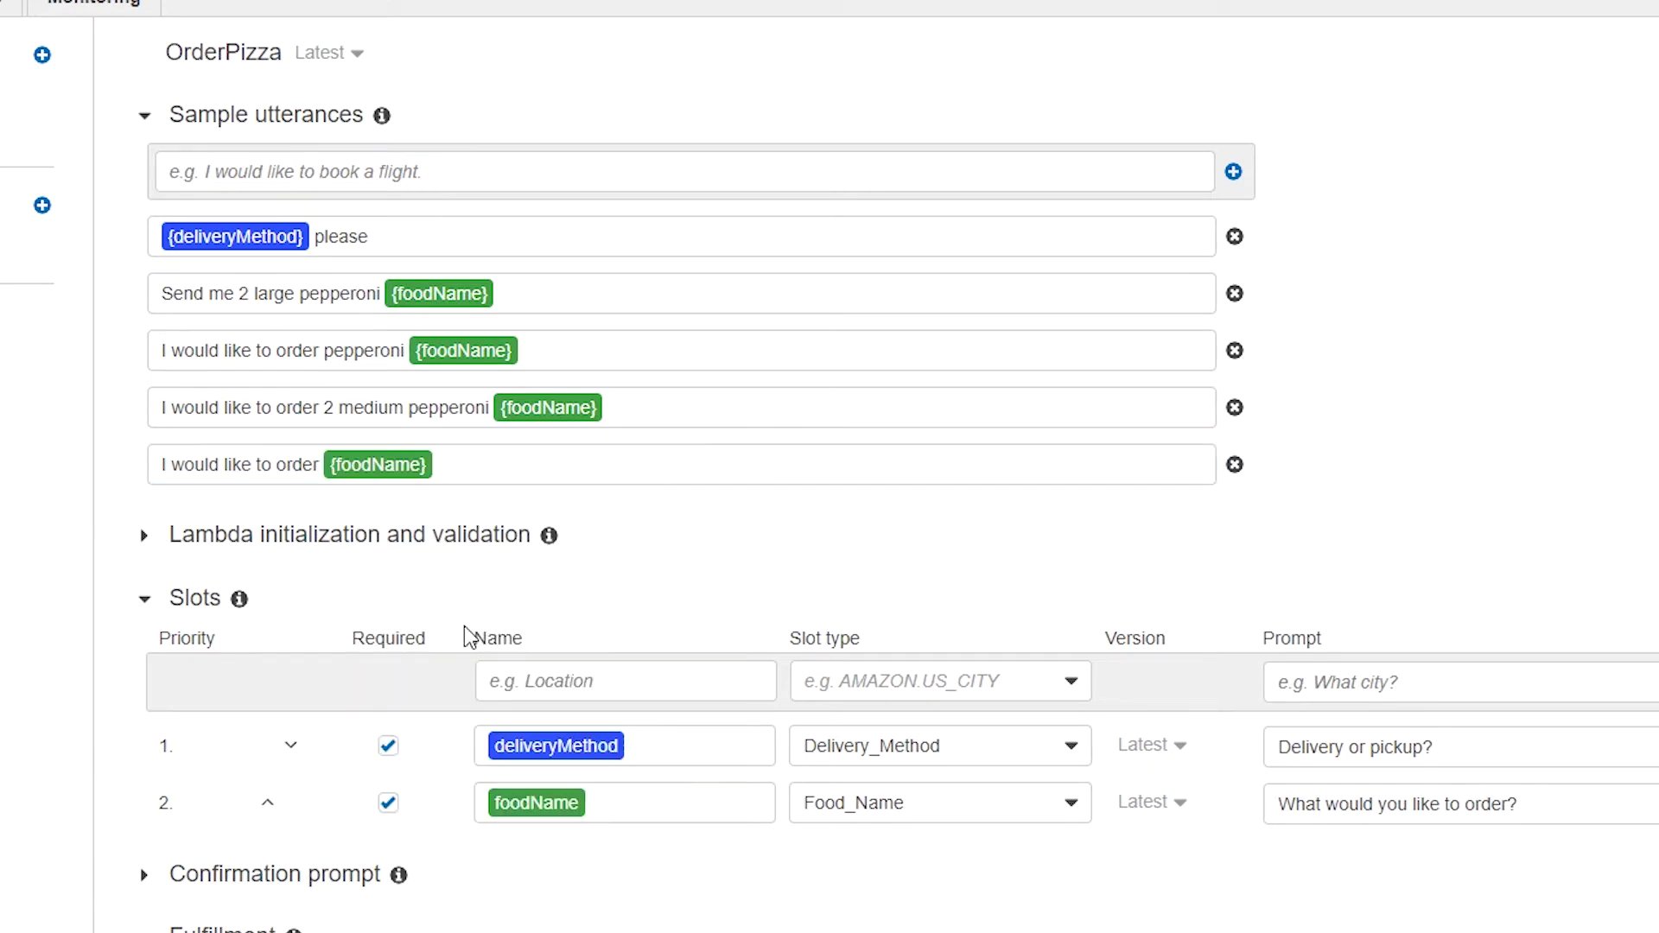
left_click(663, 474)
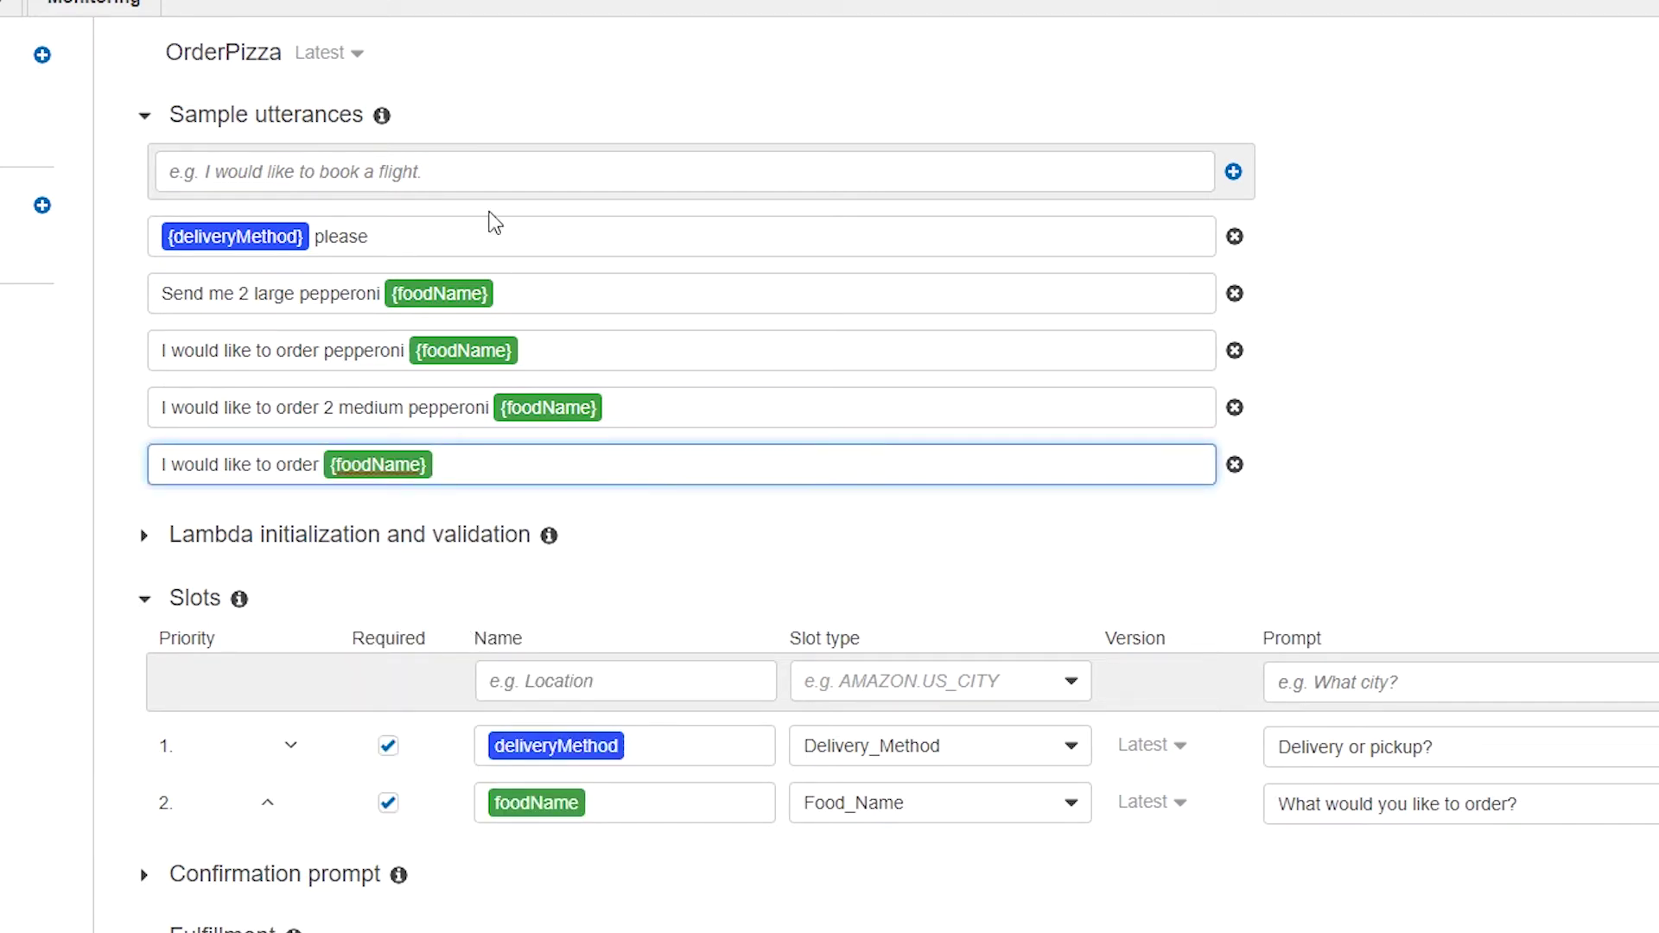
left_click(1606, 509)
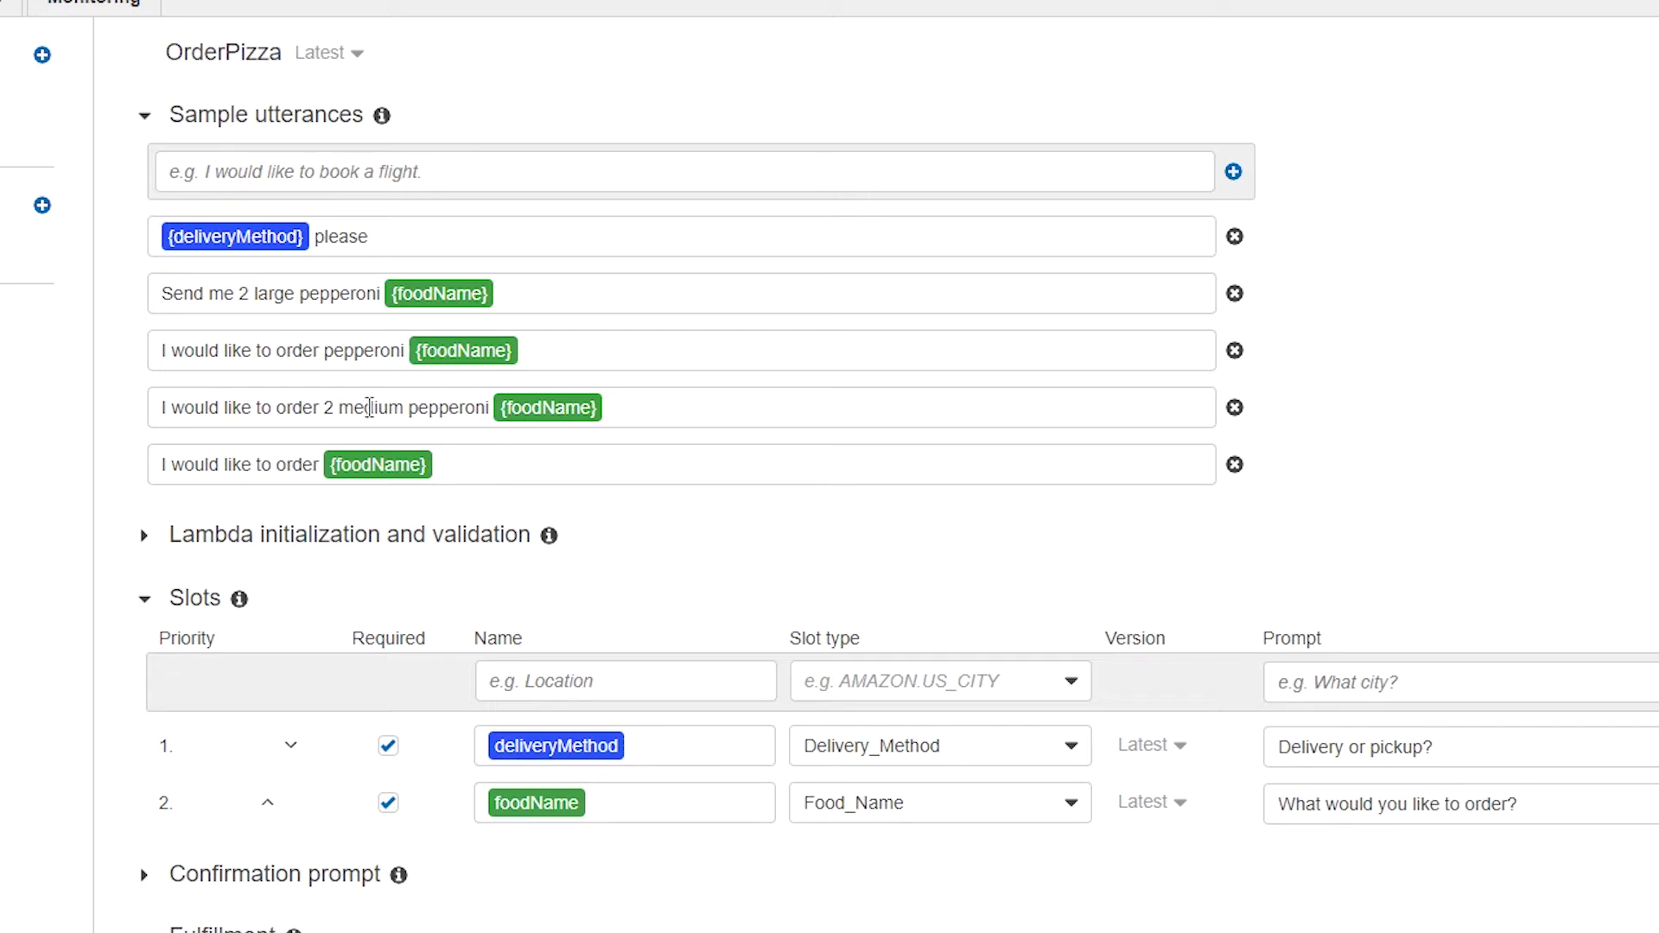
Start a new slot type named "Size" from the word "large" in the "Send me 2 large pepperoni" utterance.
double_click(268, 292)
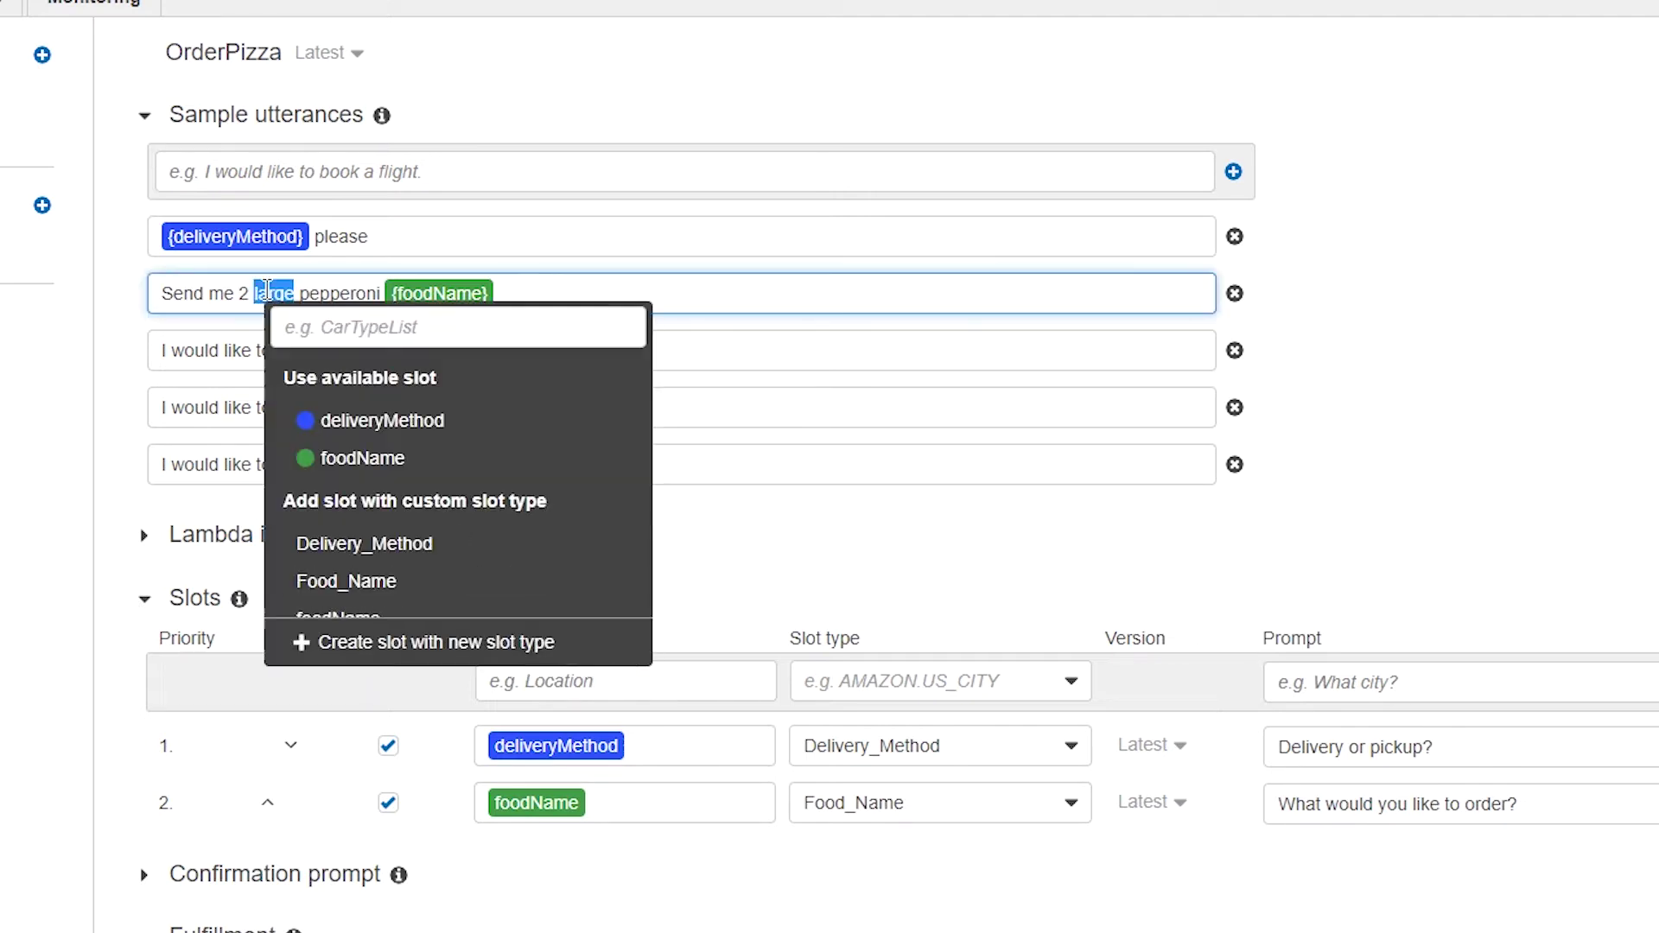
left_click(358, 642)
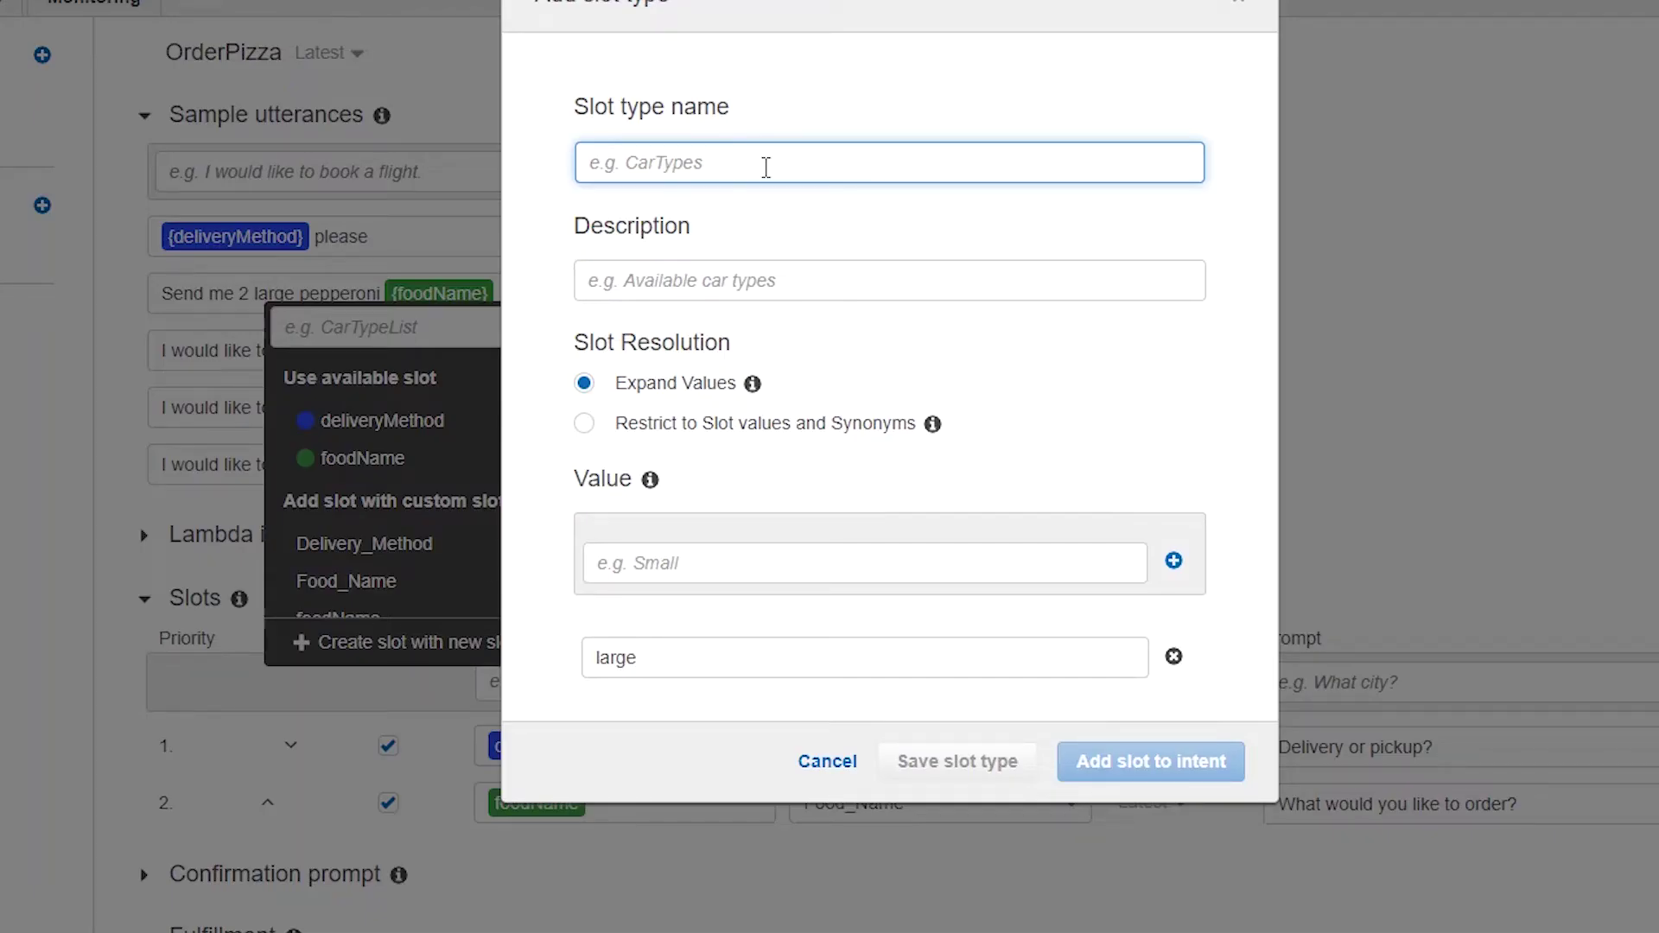
type("Size")
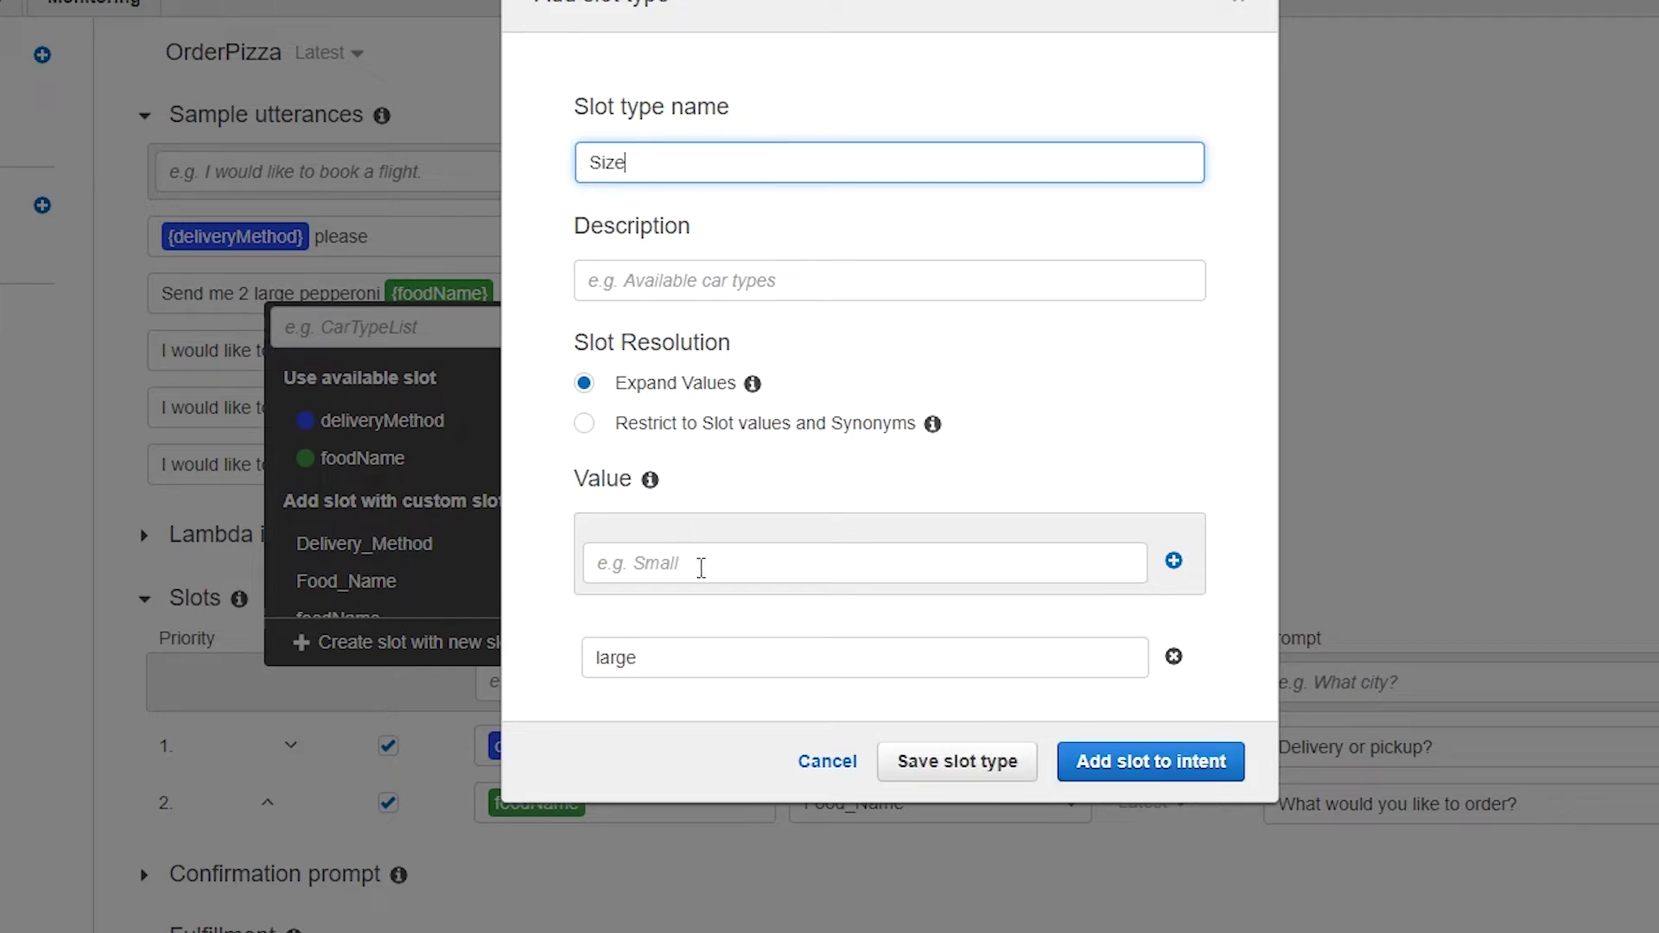
Add the values small, medium and extra large to the Size slot type and add the slot to the intent.
left_click(731, 561)
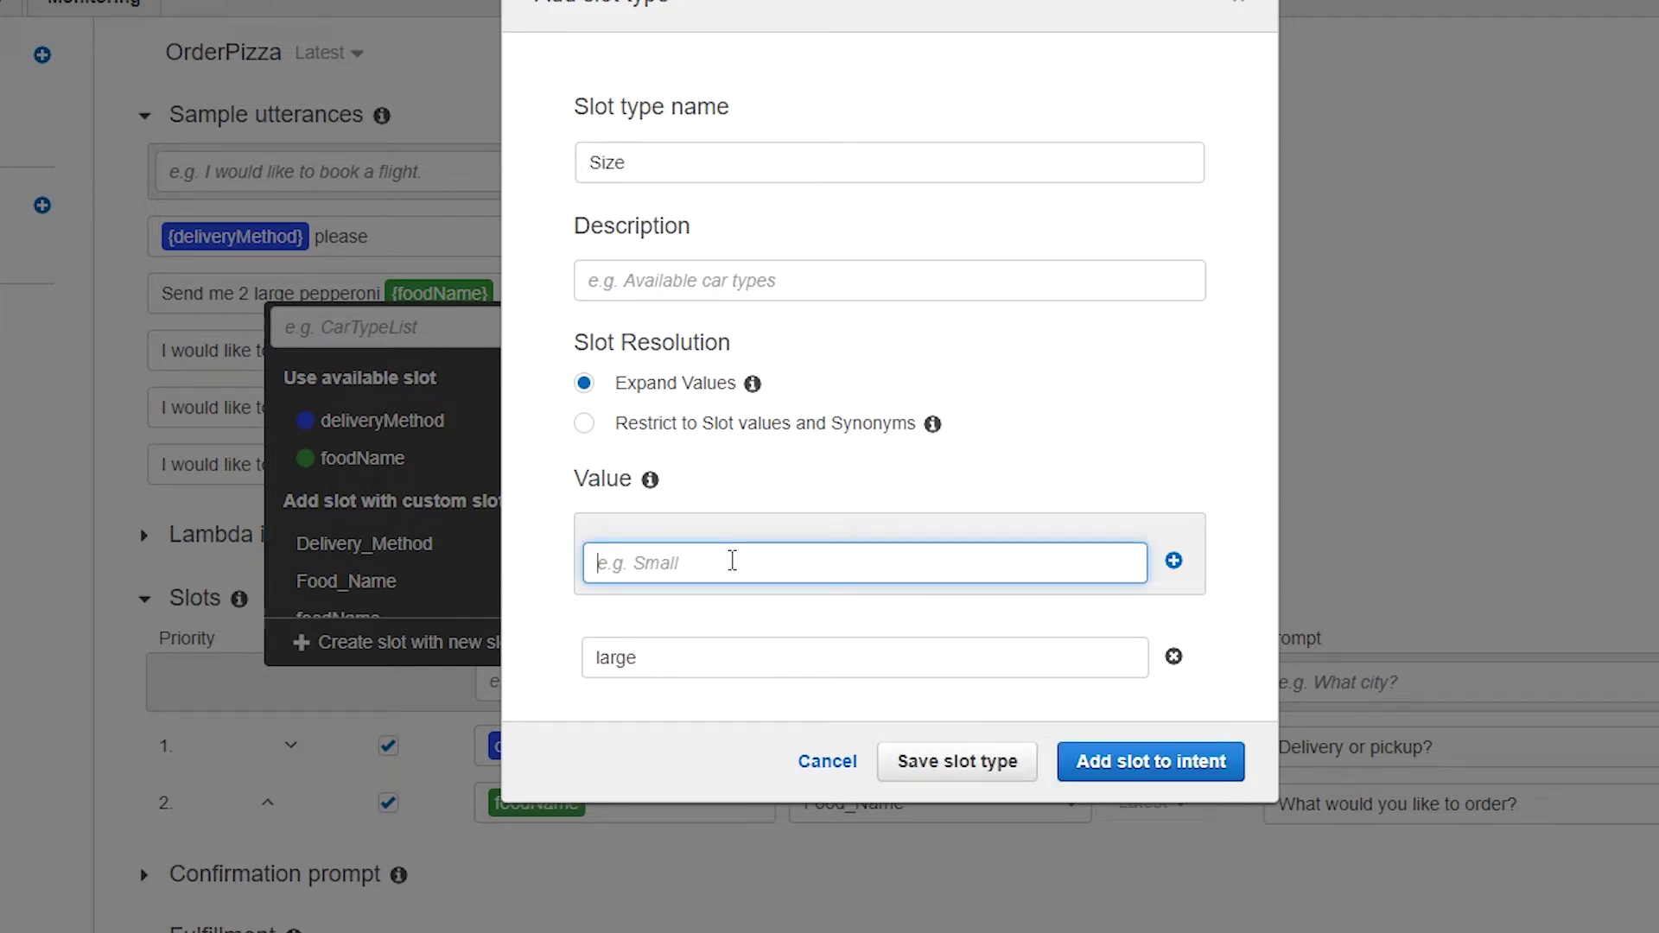
type("small")
left_click(1175, 563)
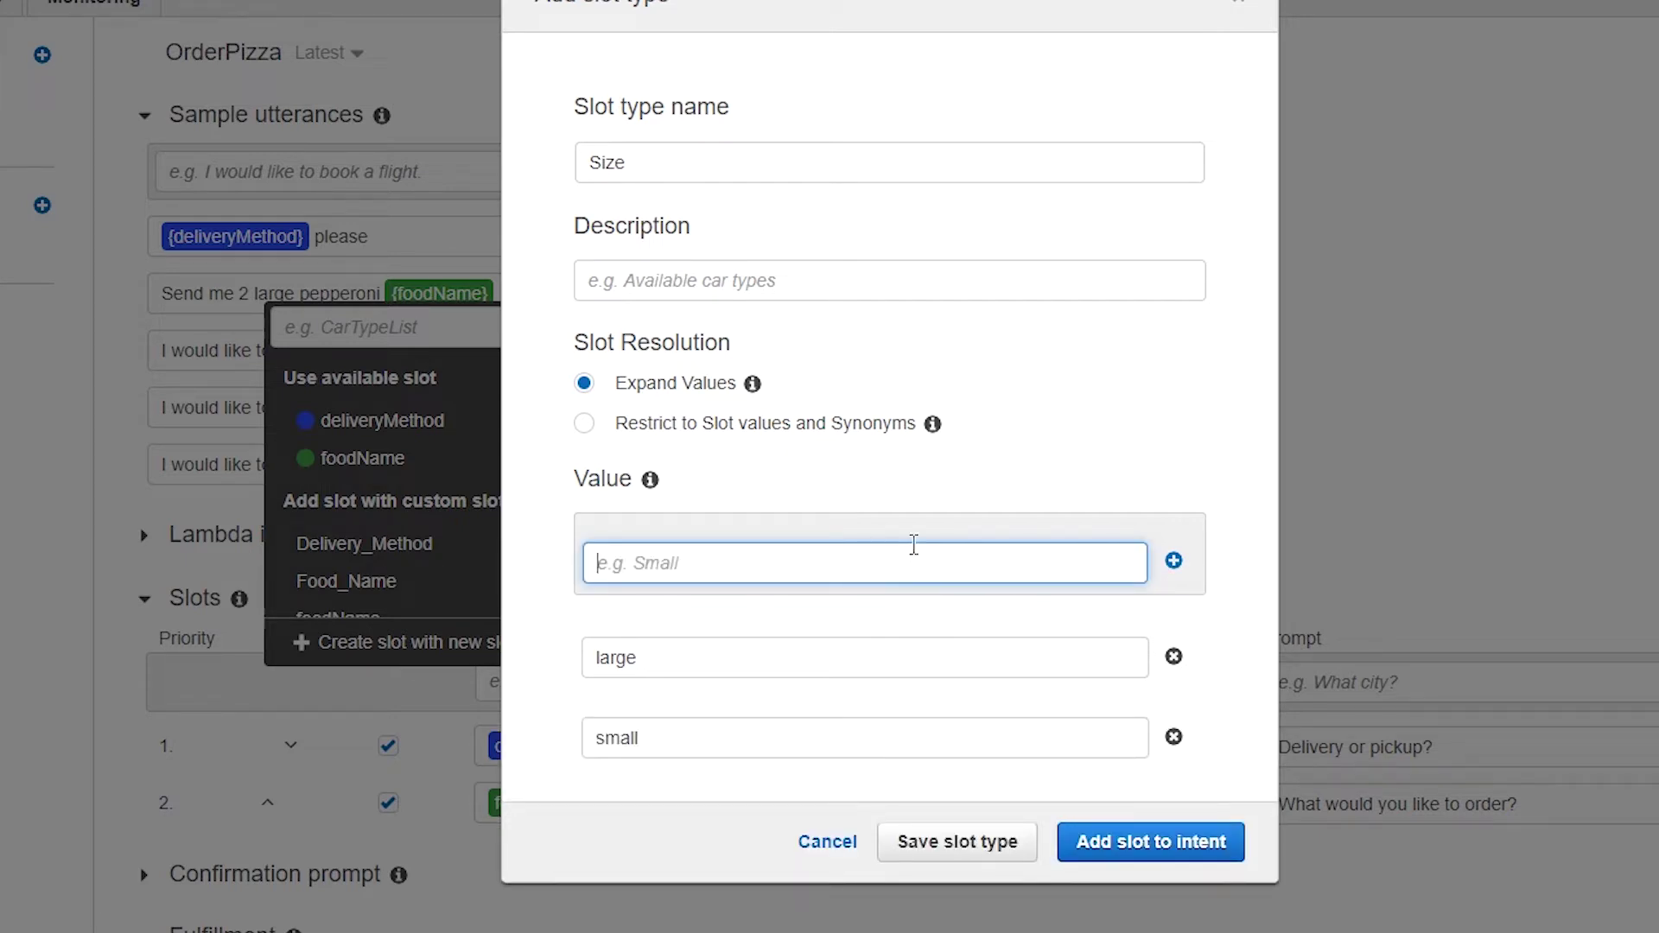
type("medium")
left_click(1175, 563)
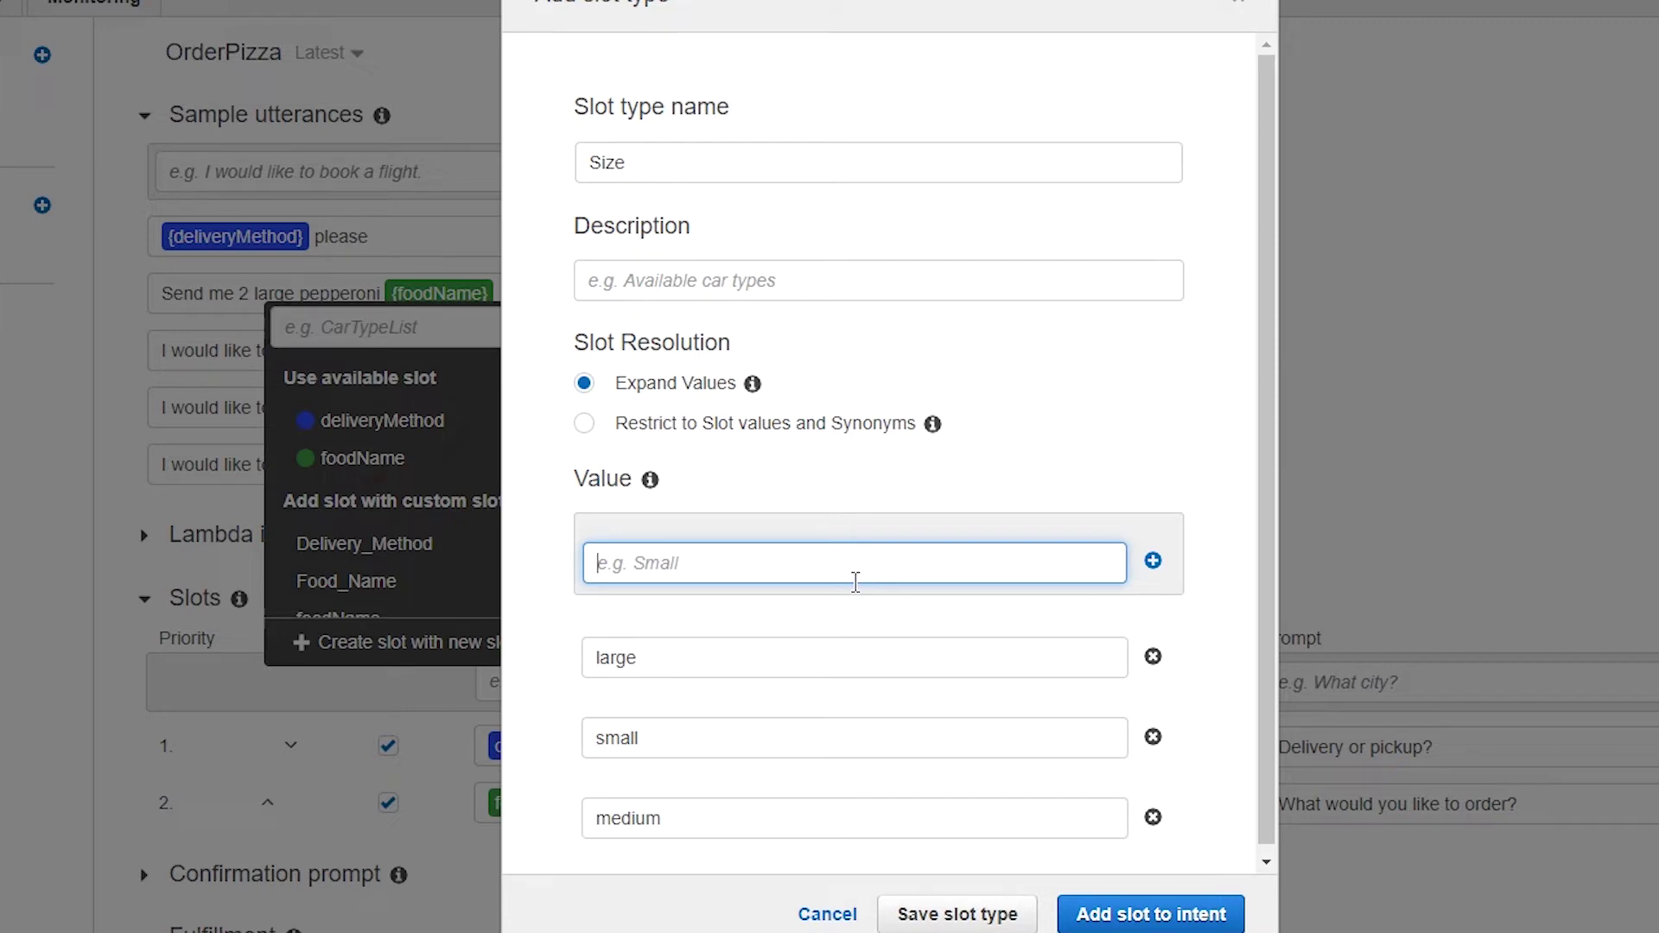
type("extra large")
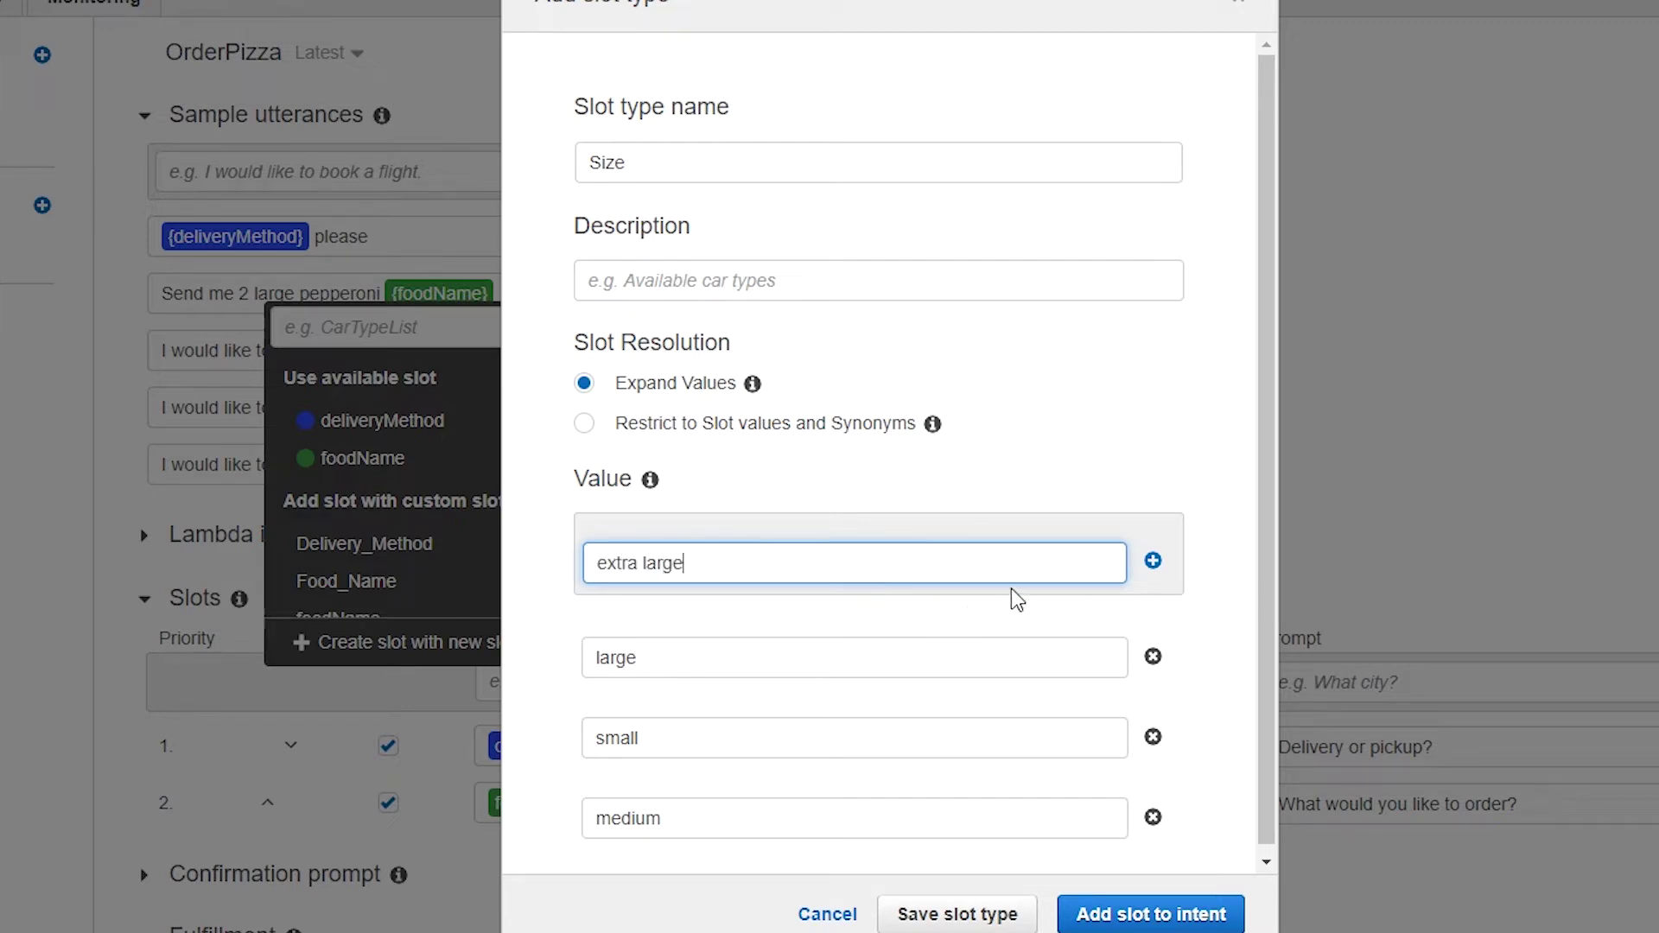
left_click(1154, 562)
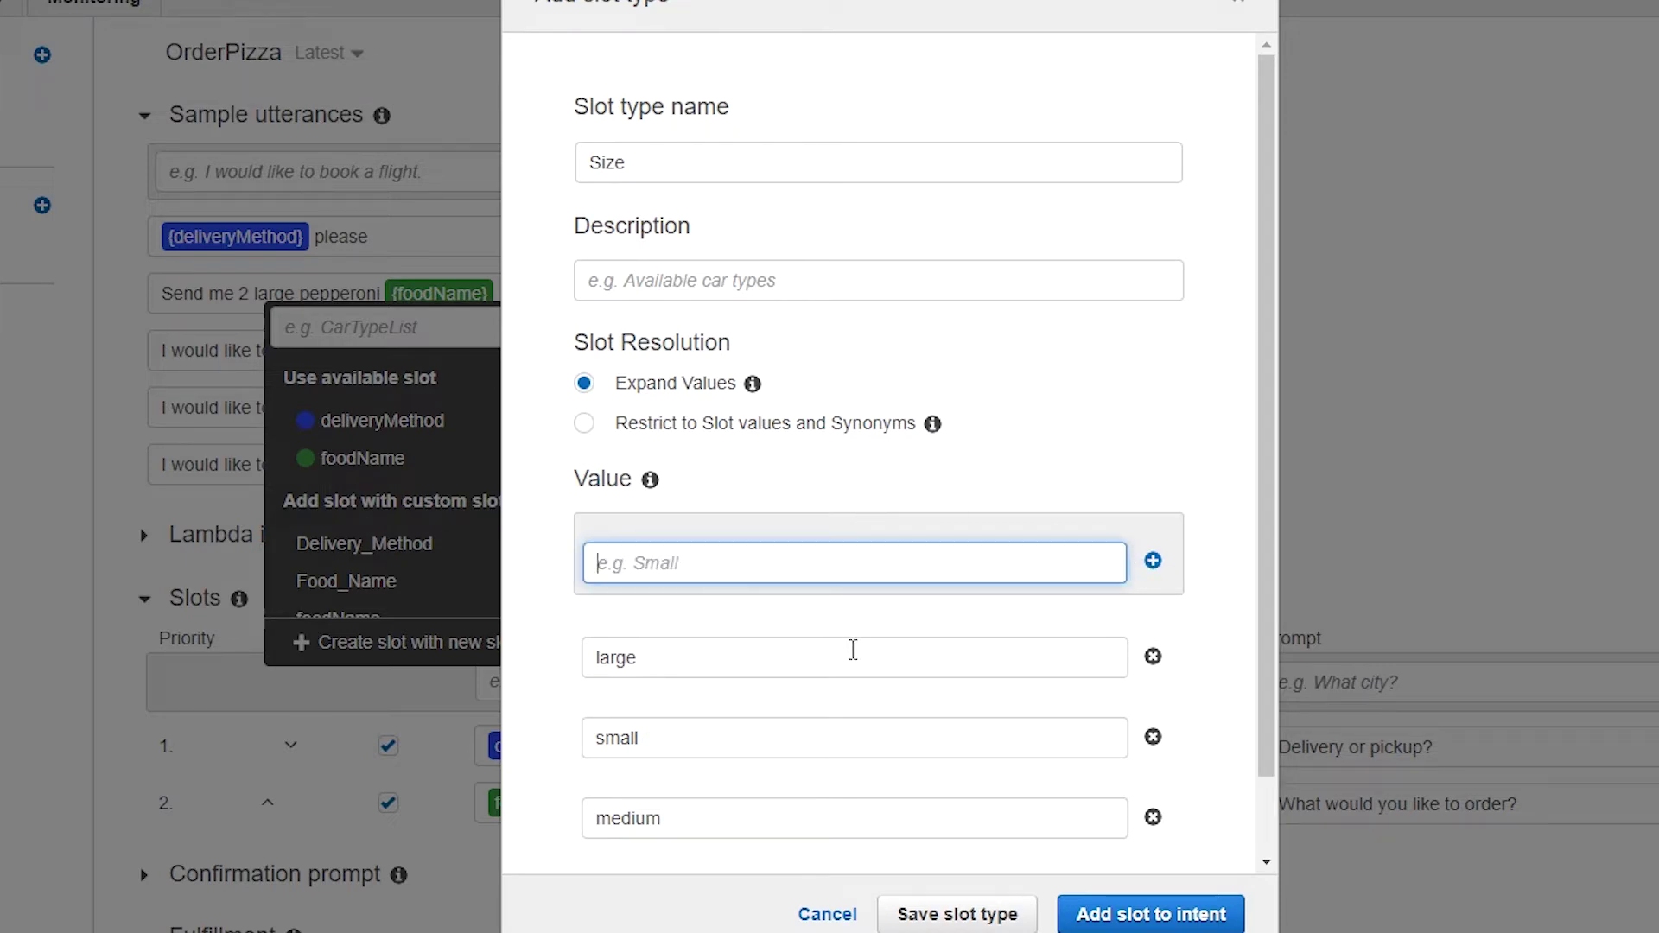
left_click(1263, 811)
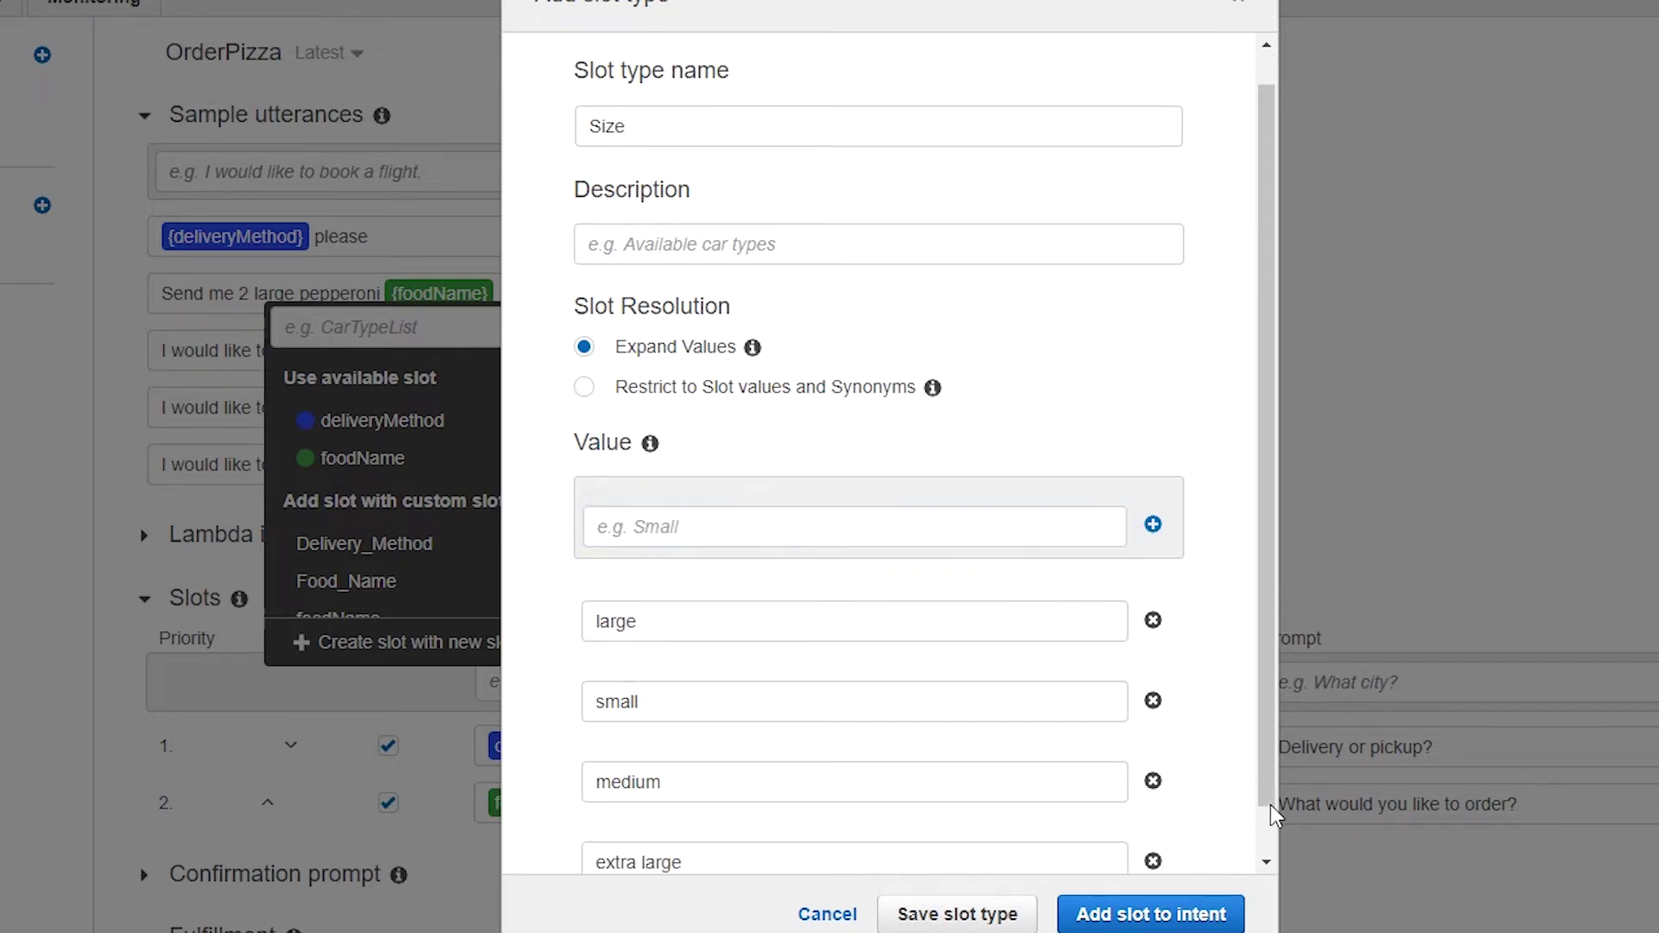
scroll(1281, 662, "up", 1)
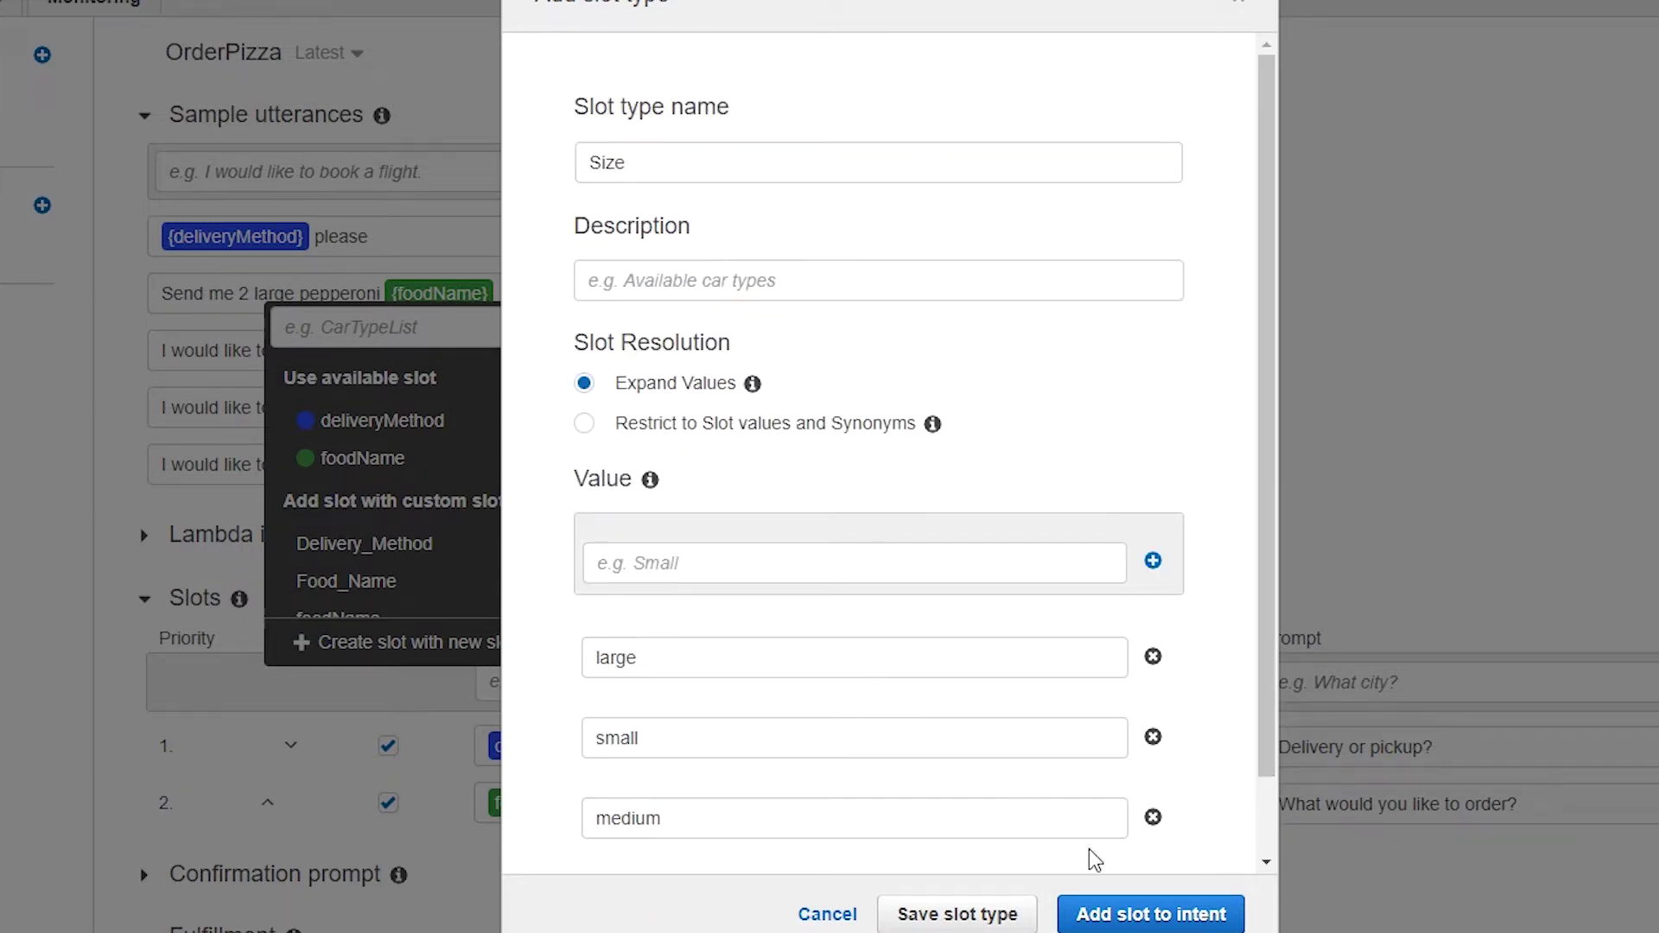
left_click(1195, 916)
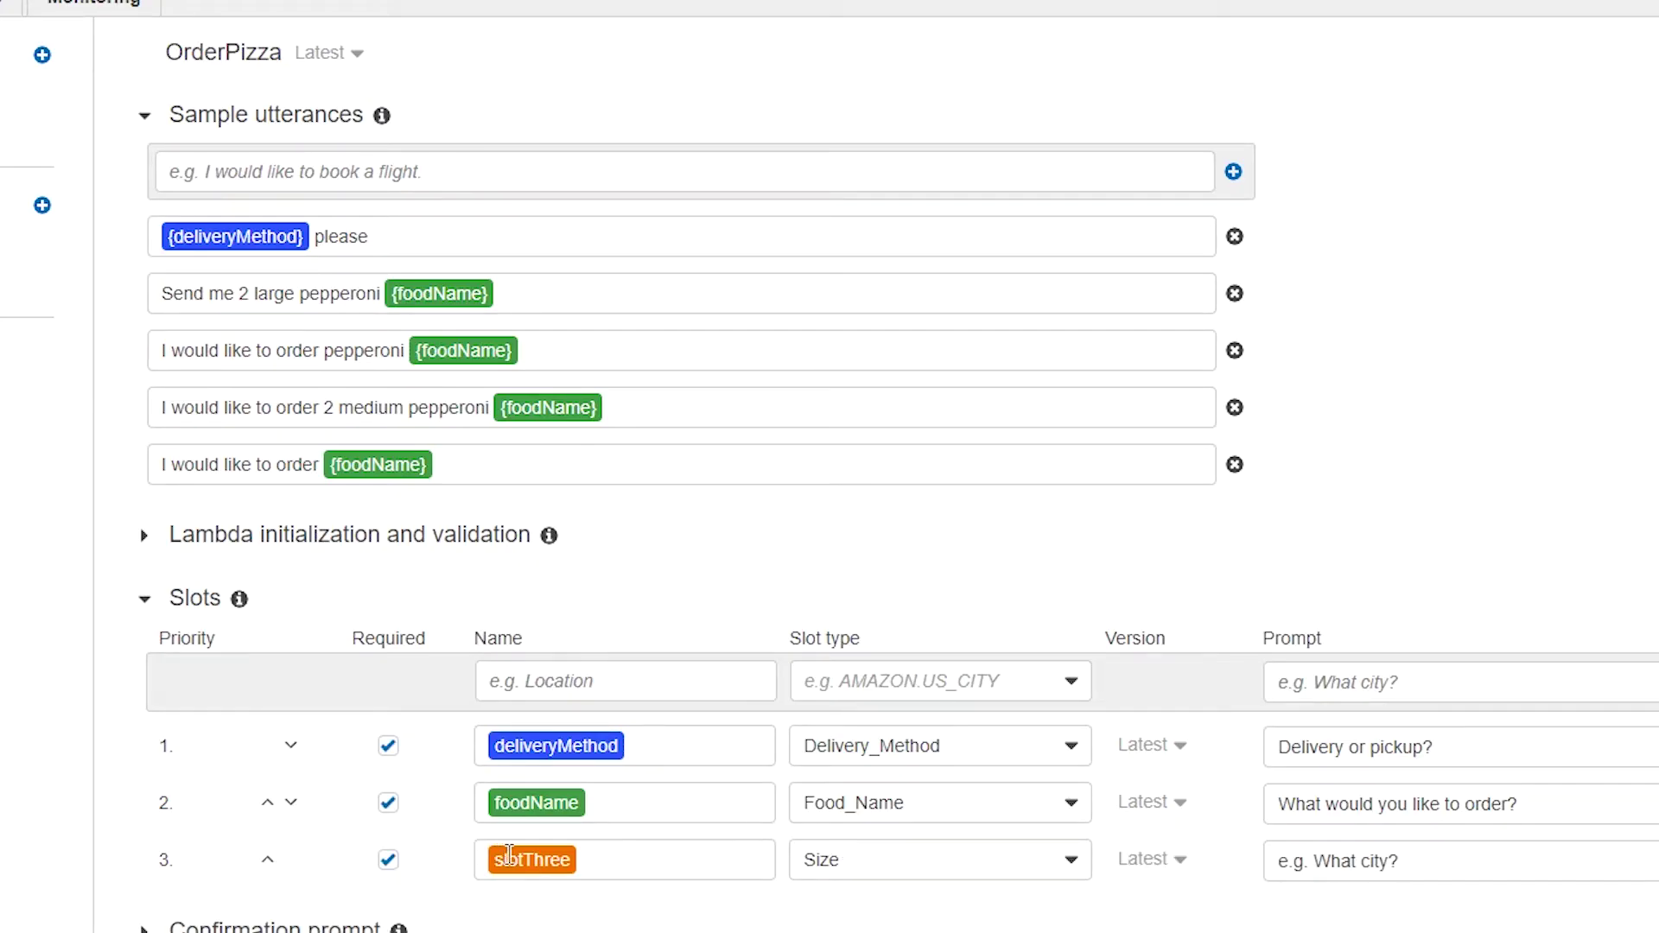
Rename the third slot, slotThree, as "size".
double_click(537, 860)
type("size")
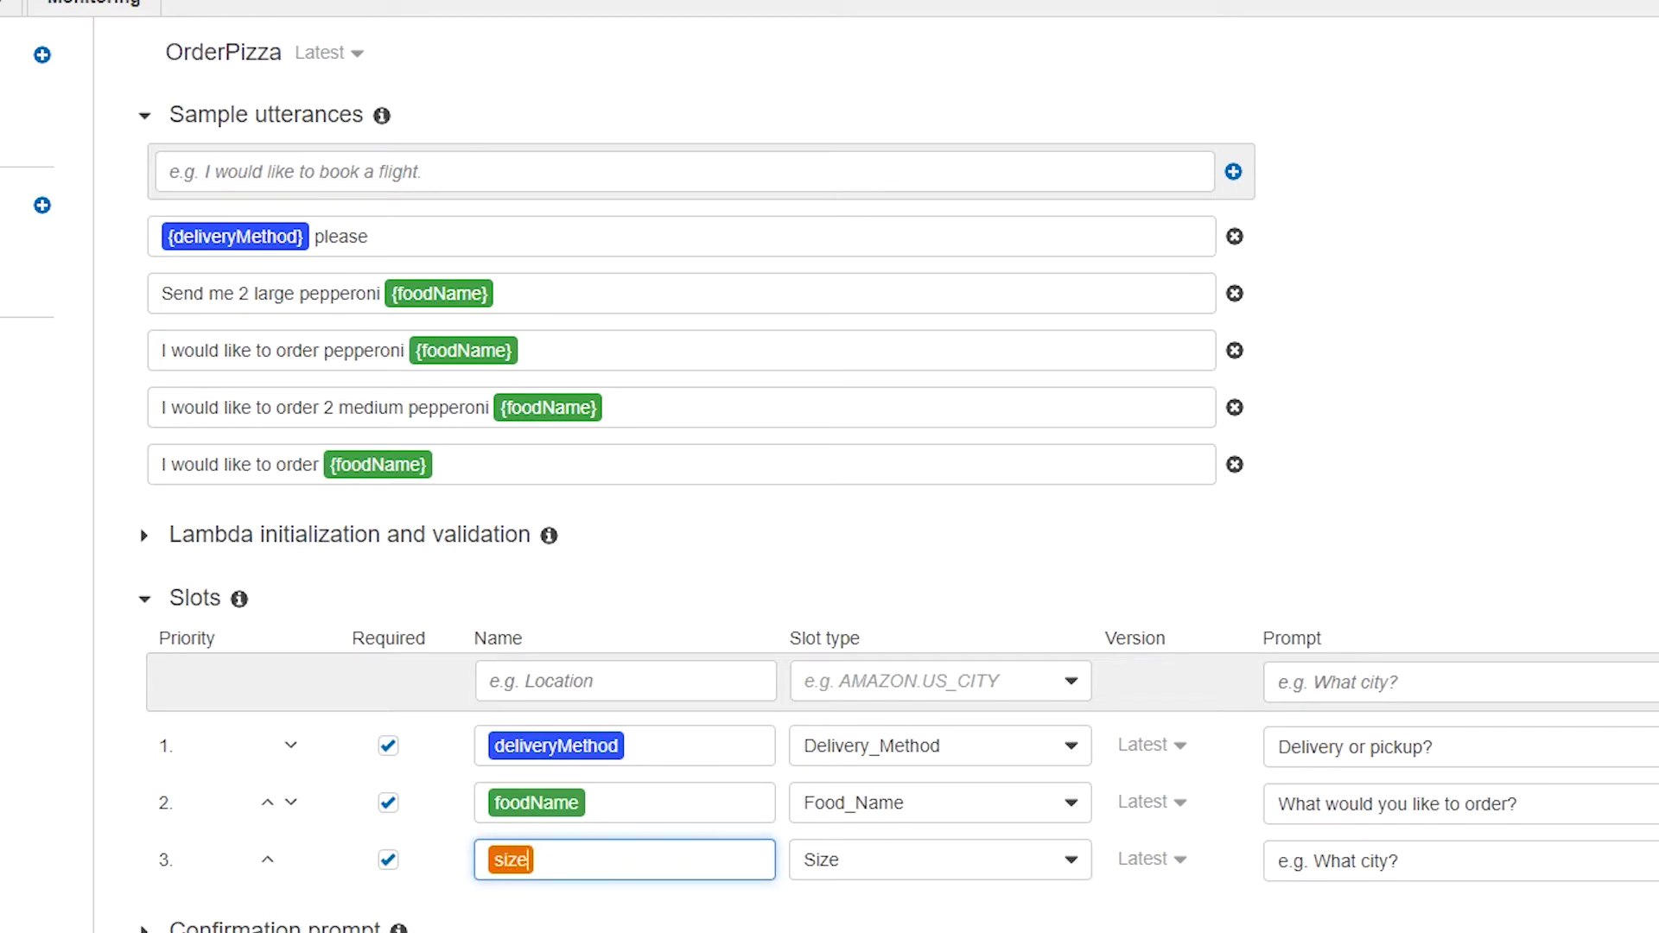
left_click(727, 929)
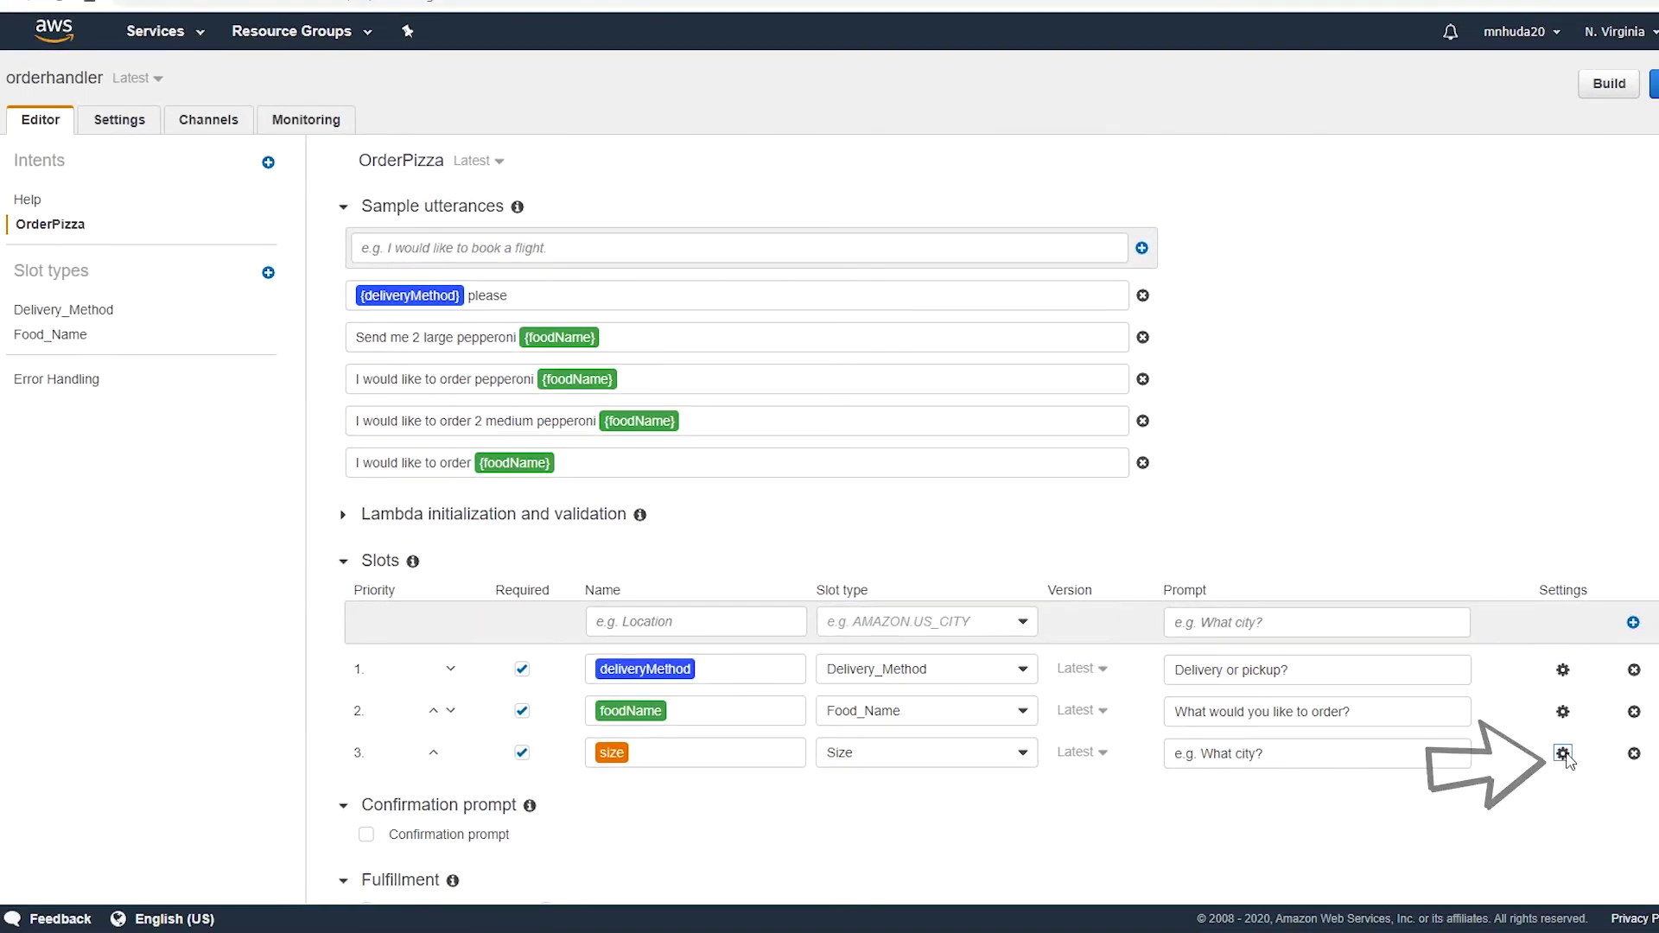
Add the prompt "What size {foodName} would you like?" in the size slot's settings.
left_click(1563, 753)
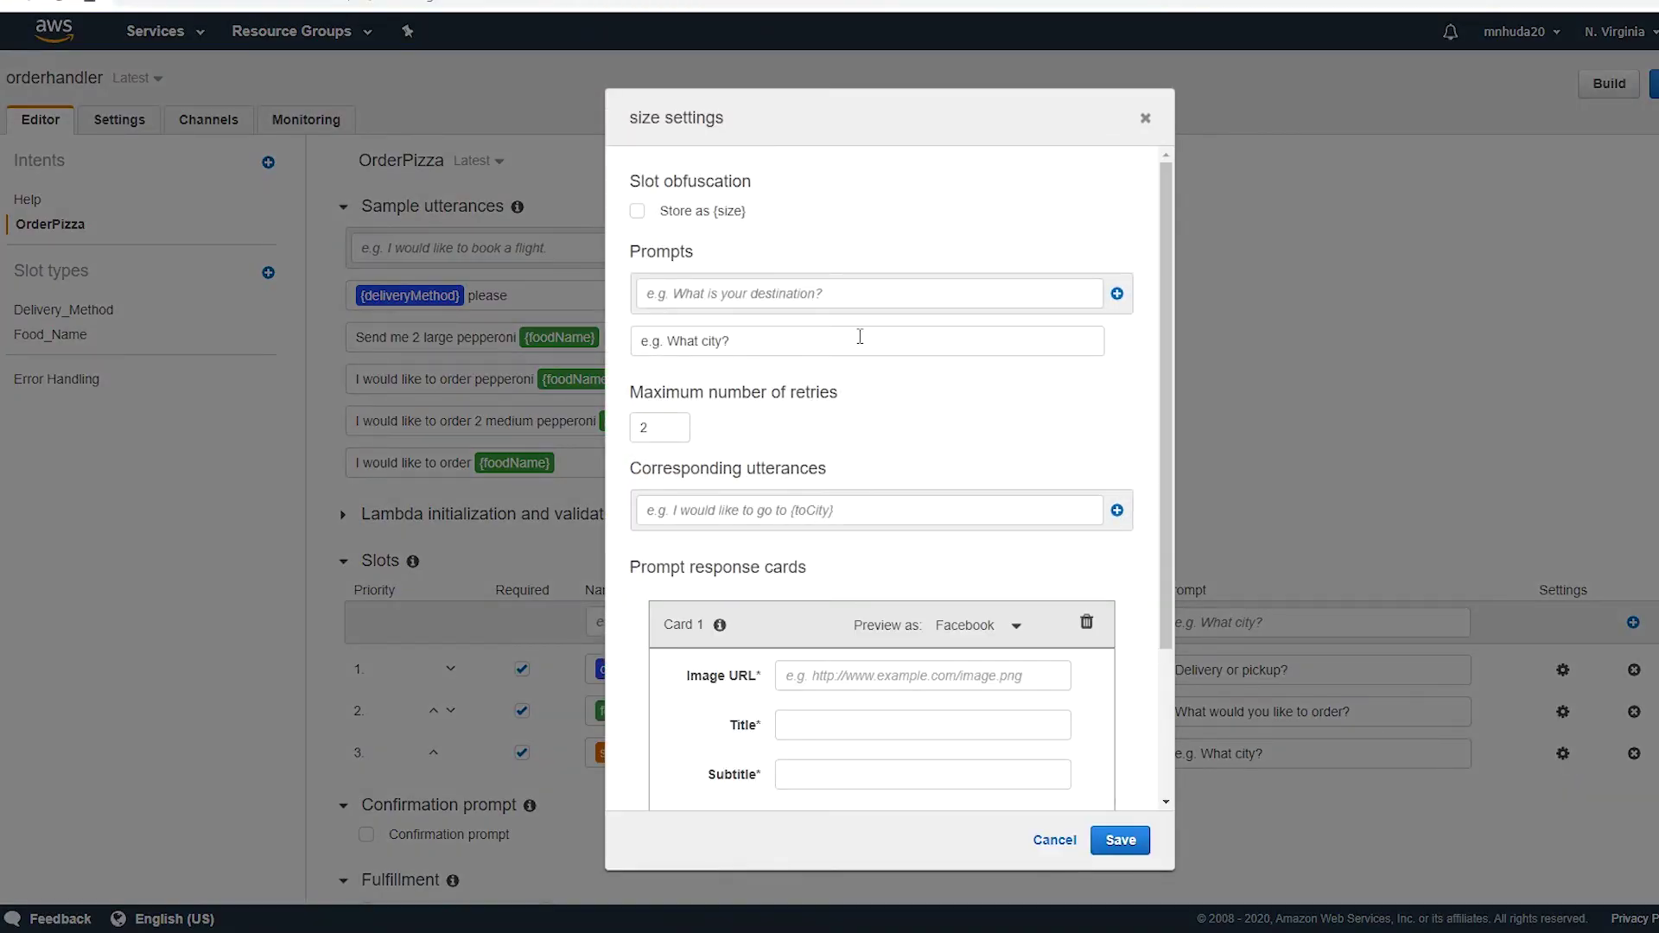
left_click(881, 291)
type("What")
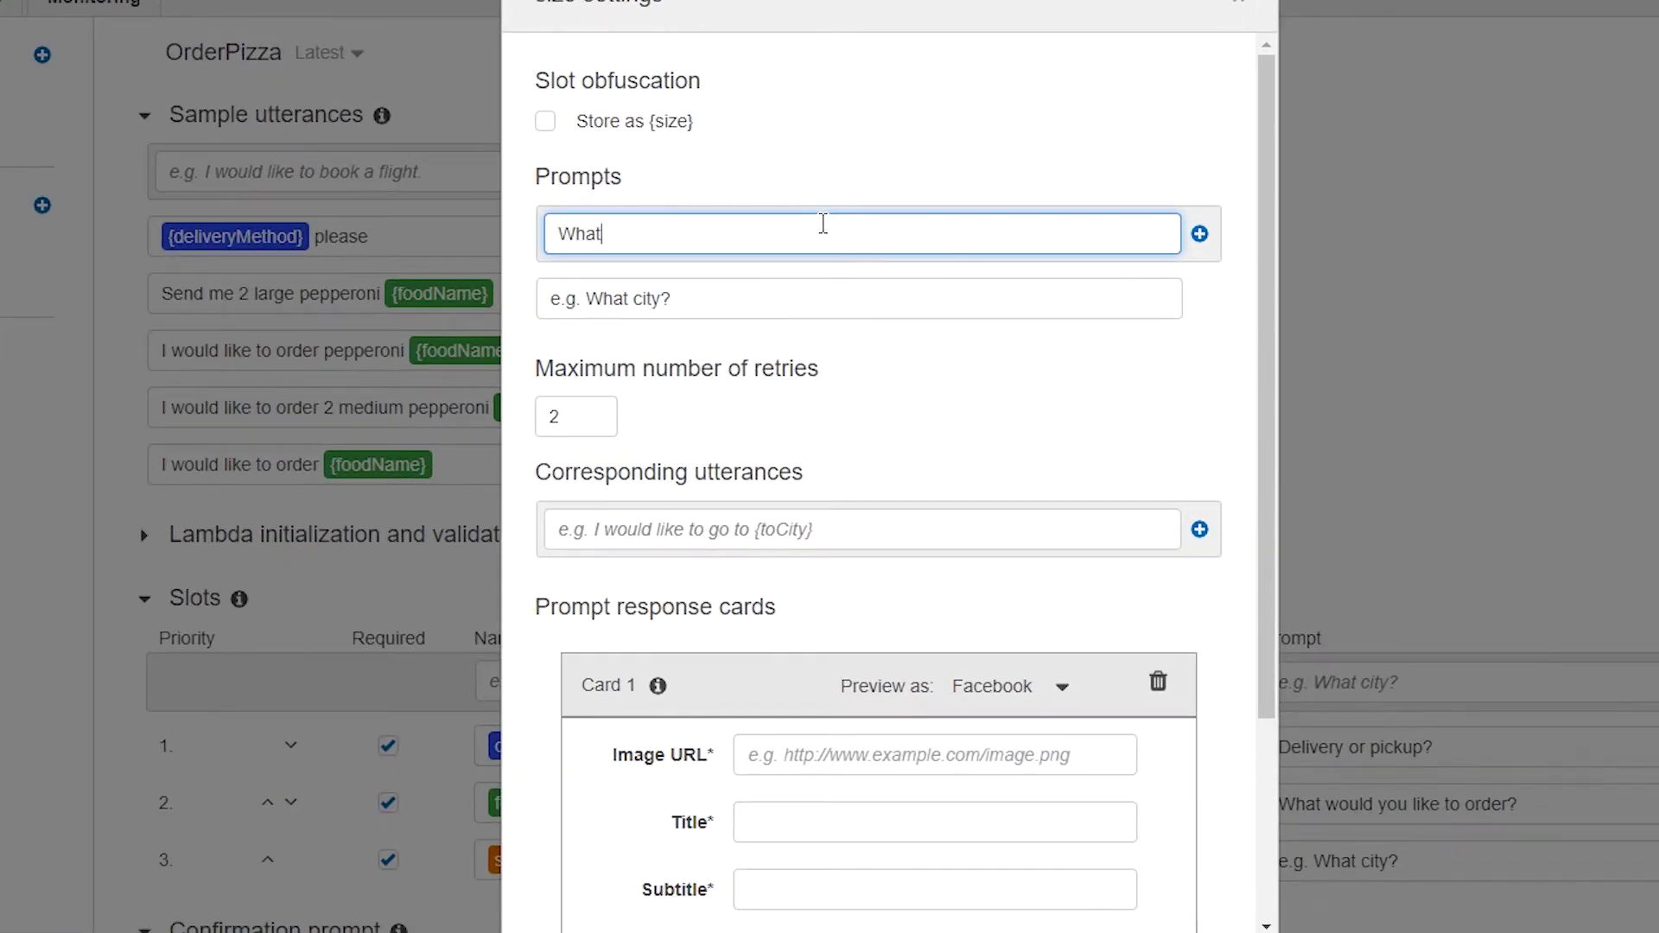
type(" size {foodNam")
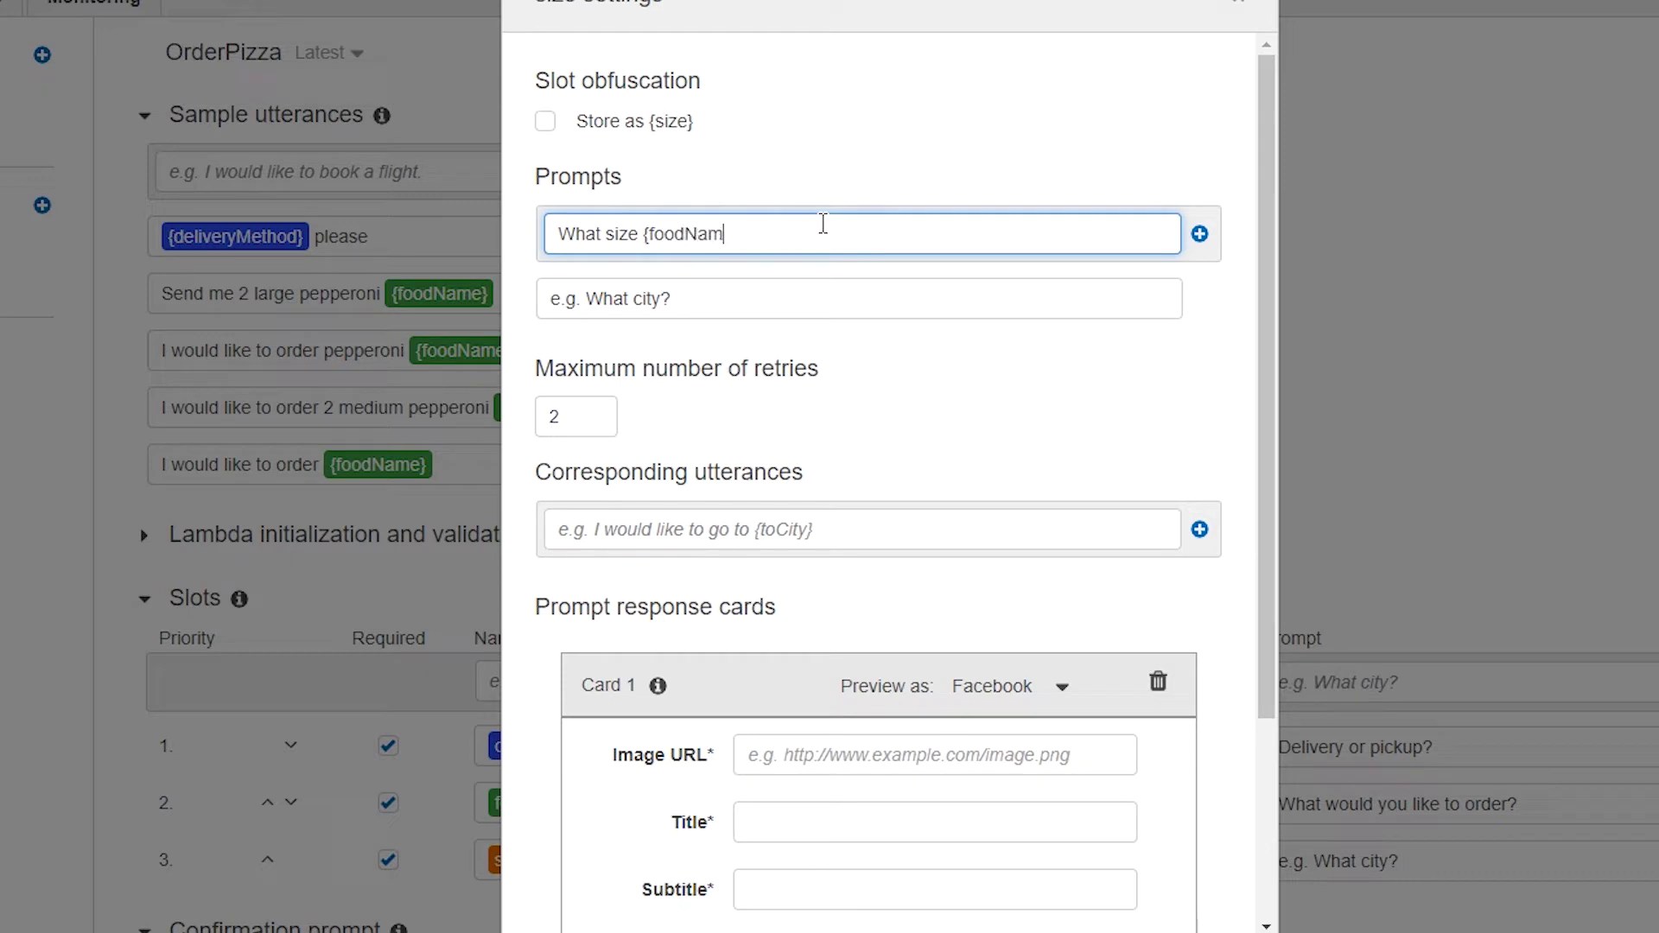
type("e} would you l")
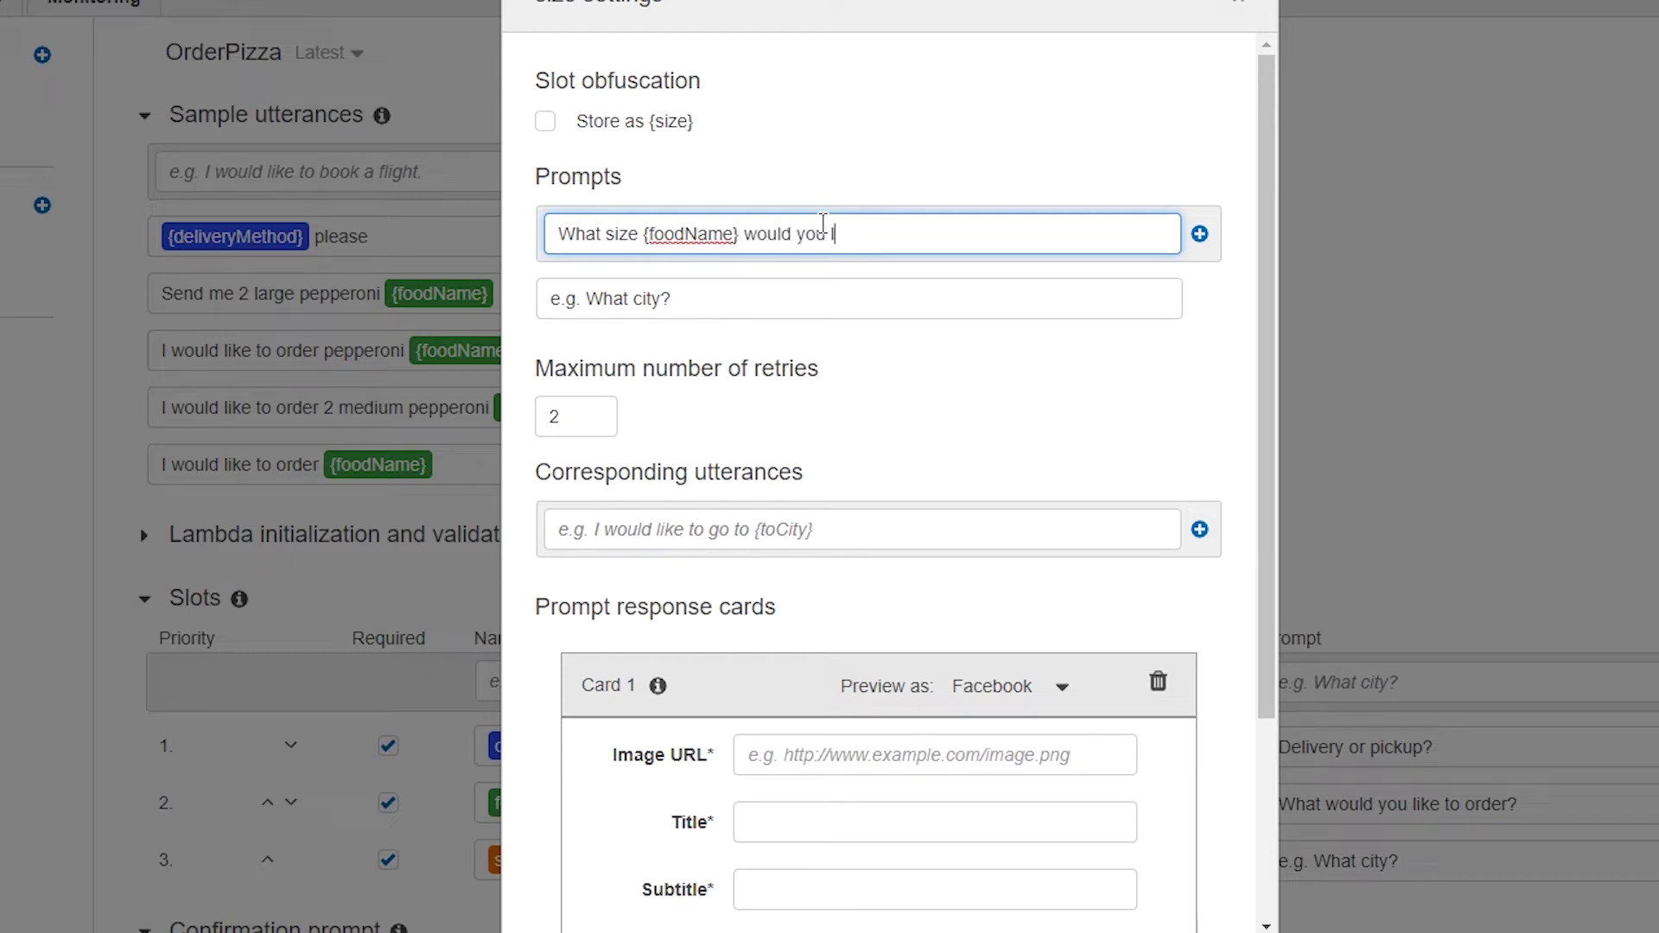
type("ike?")
left_click(1200, 234)
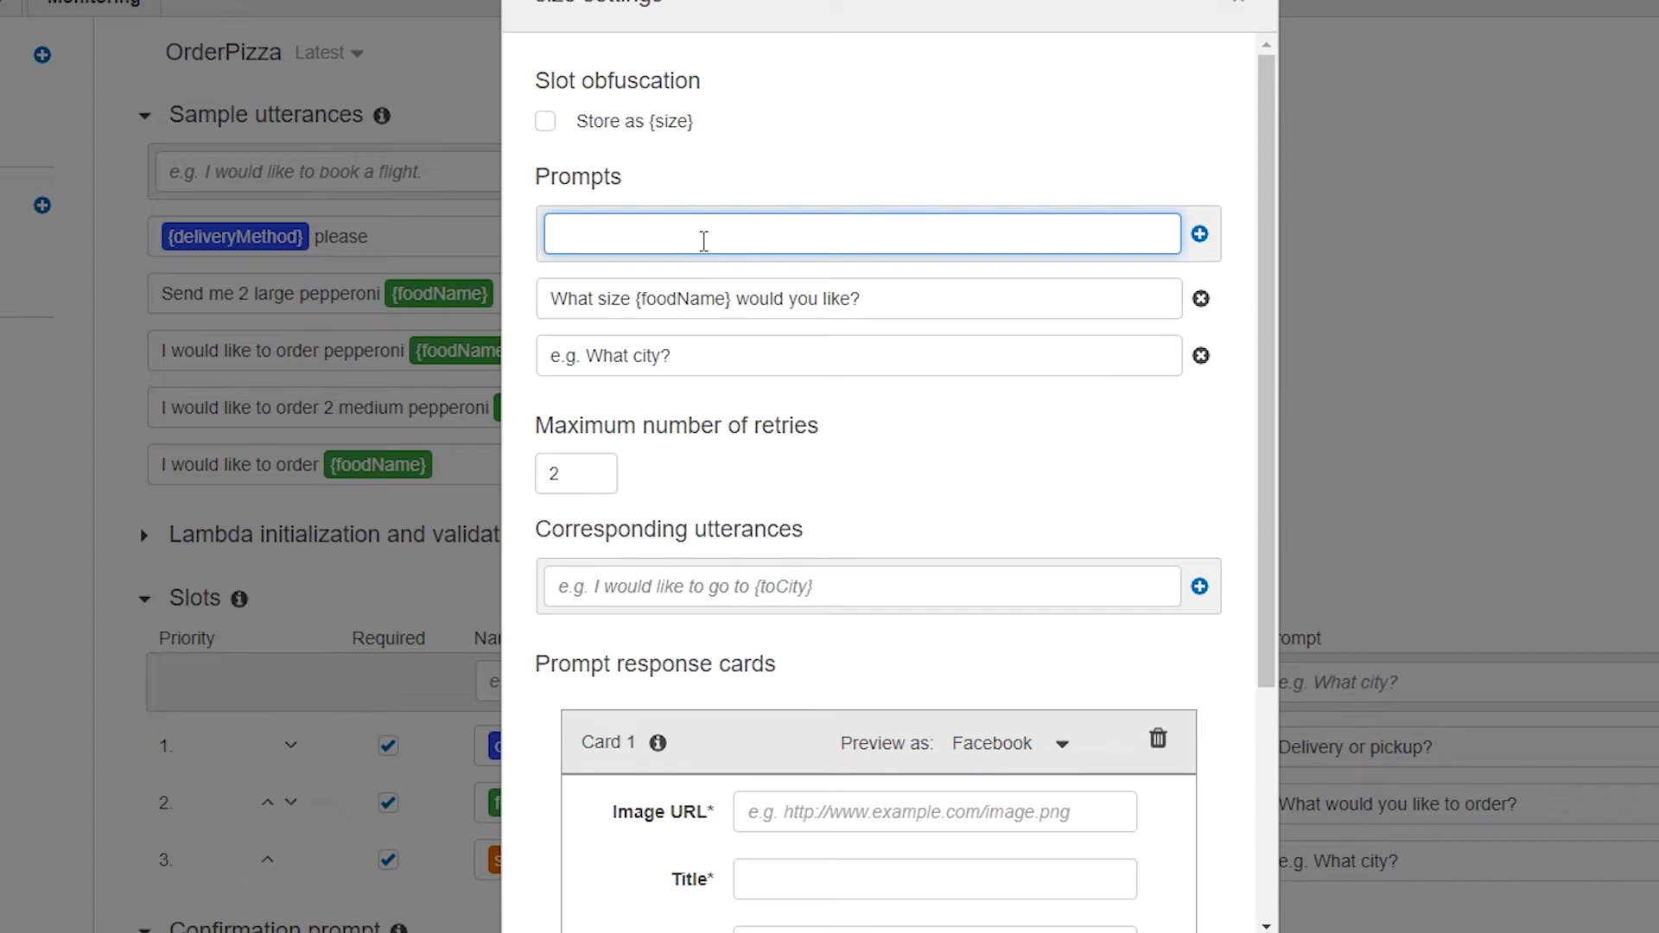
Add the prompt "What size {foodName} would you like to order?" and remove the "e.g. What city?" placeholder prompt.
type("What size {foodName")
key("BackSpace")
type("me")
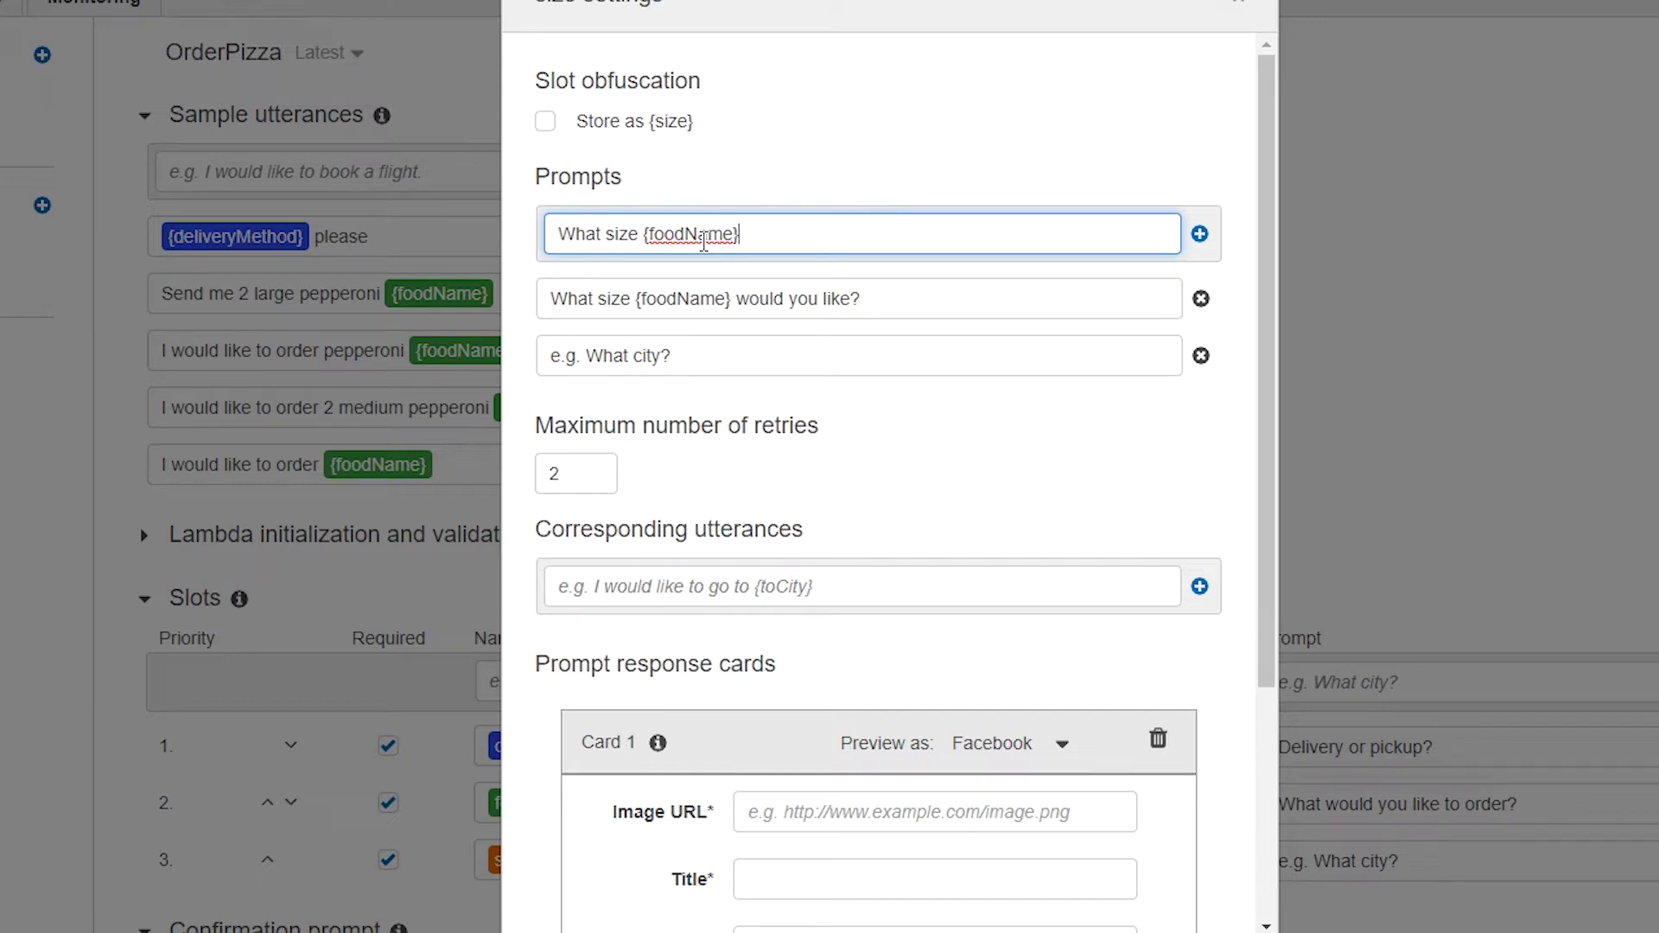
type("} would you like to ")
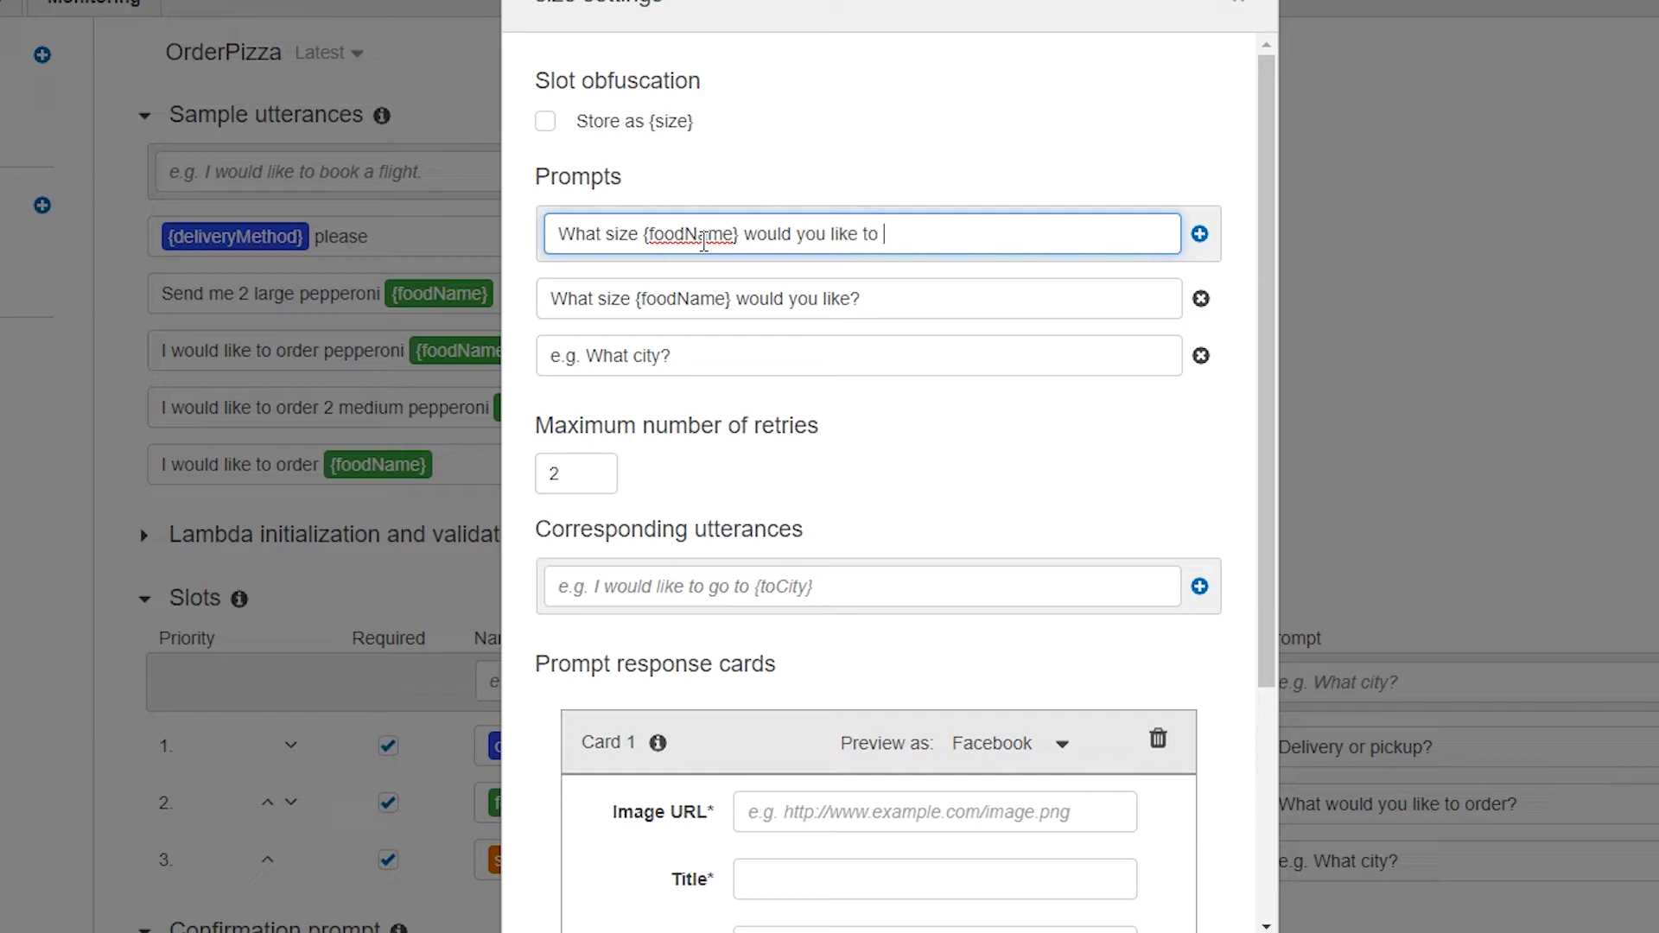
type("order?")
left_click(1199, 235)
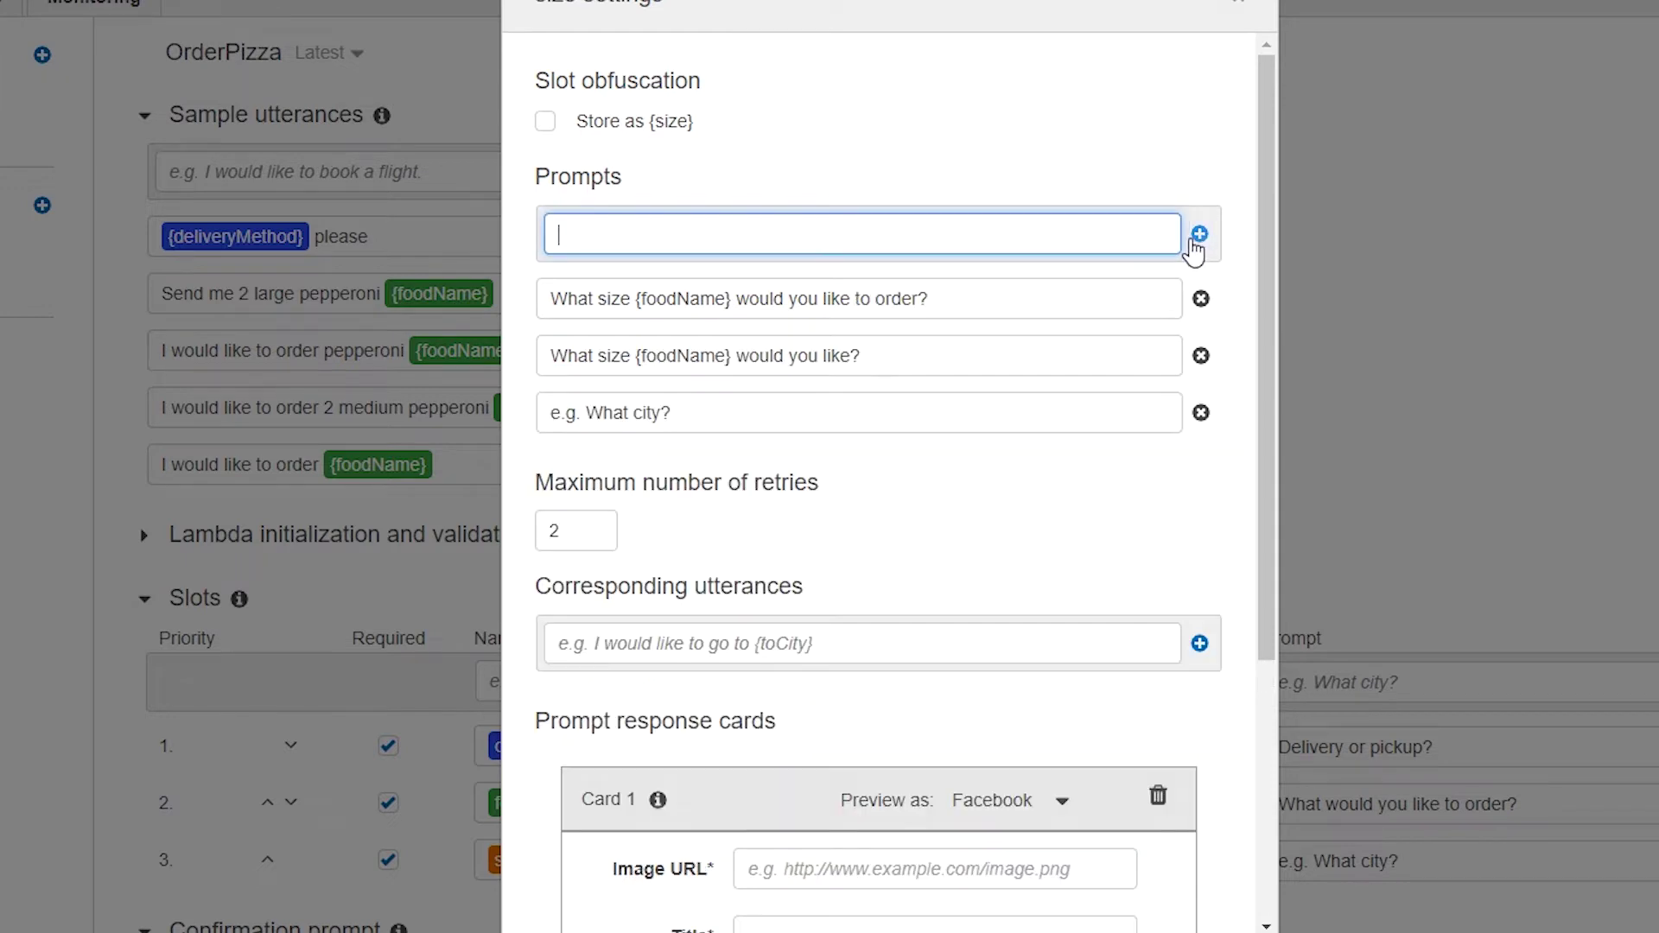
left_click(725, 426)
left_click(1200, 412)
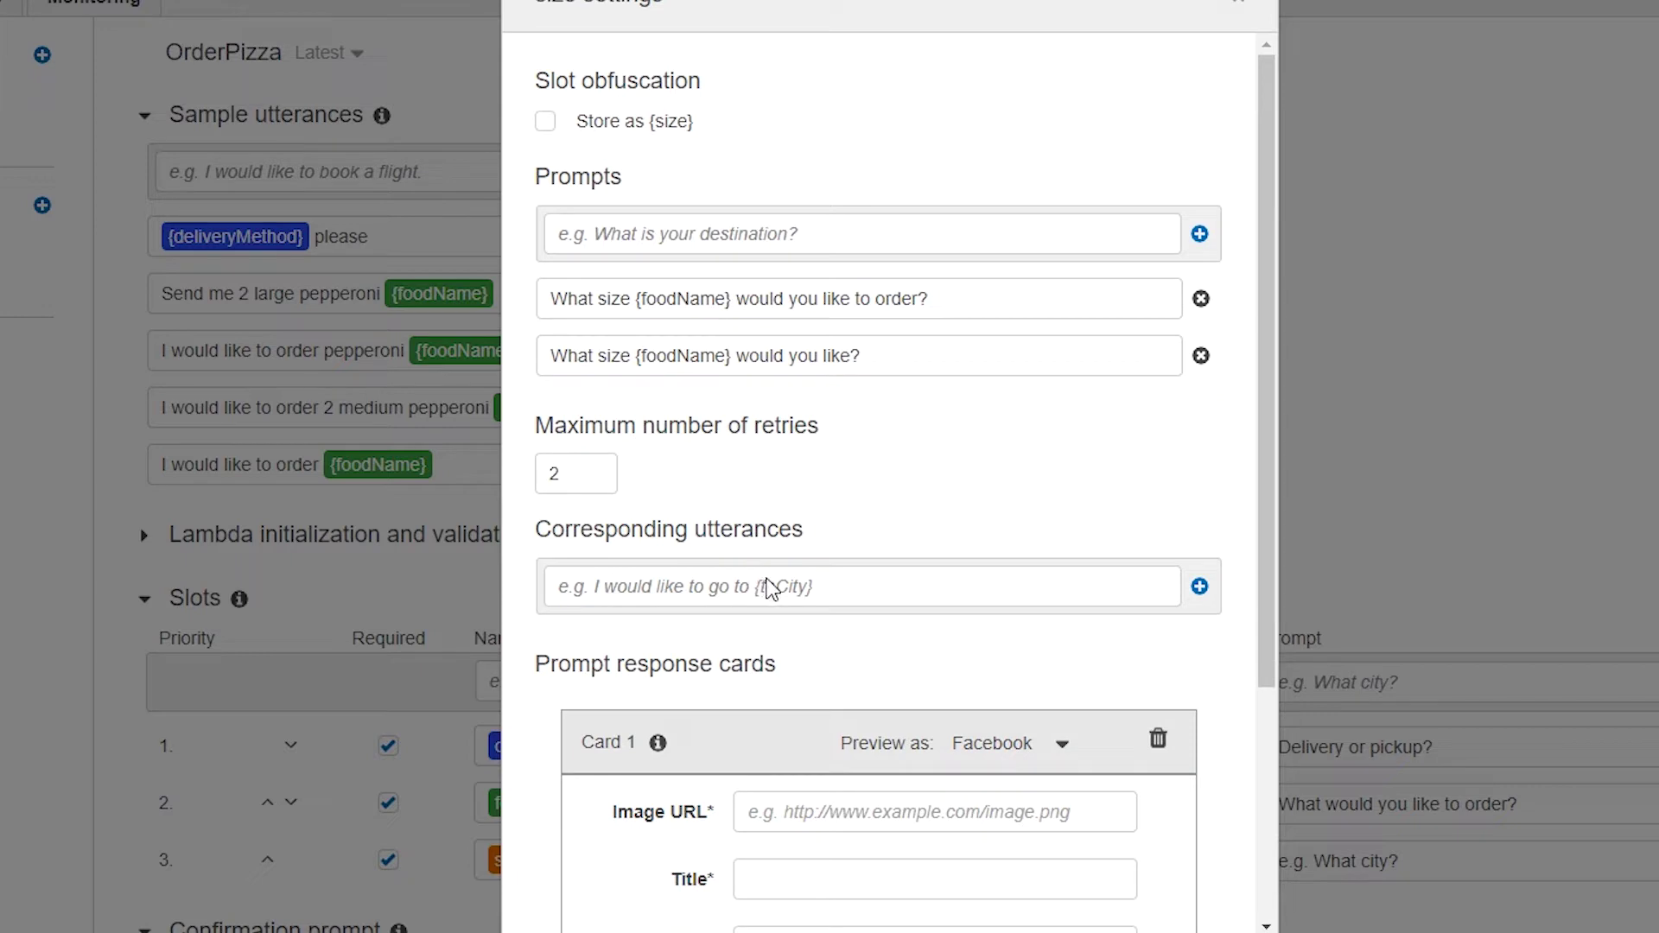
Add the corresponding utterances "{size} please" and "I would like {size}" and save the size slot settings.
left_click(778, 588)
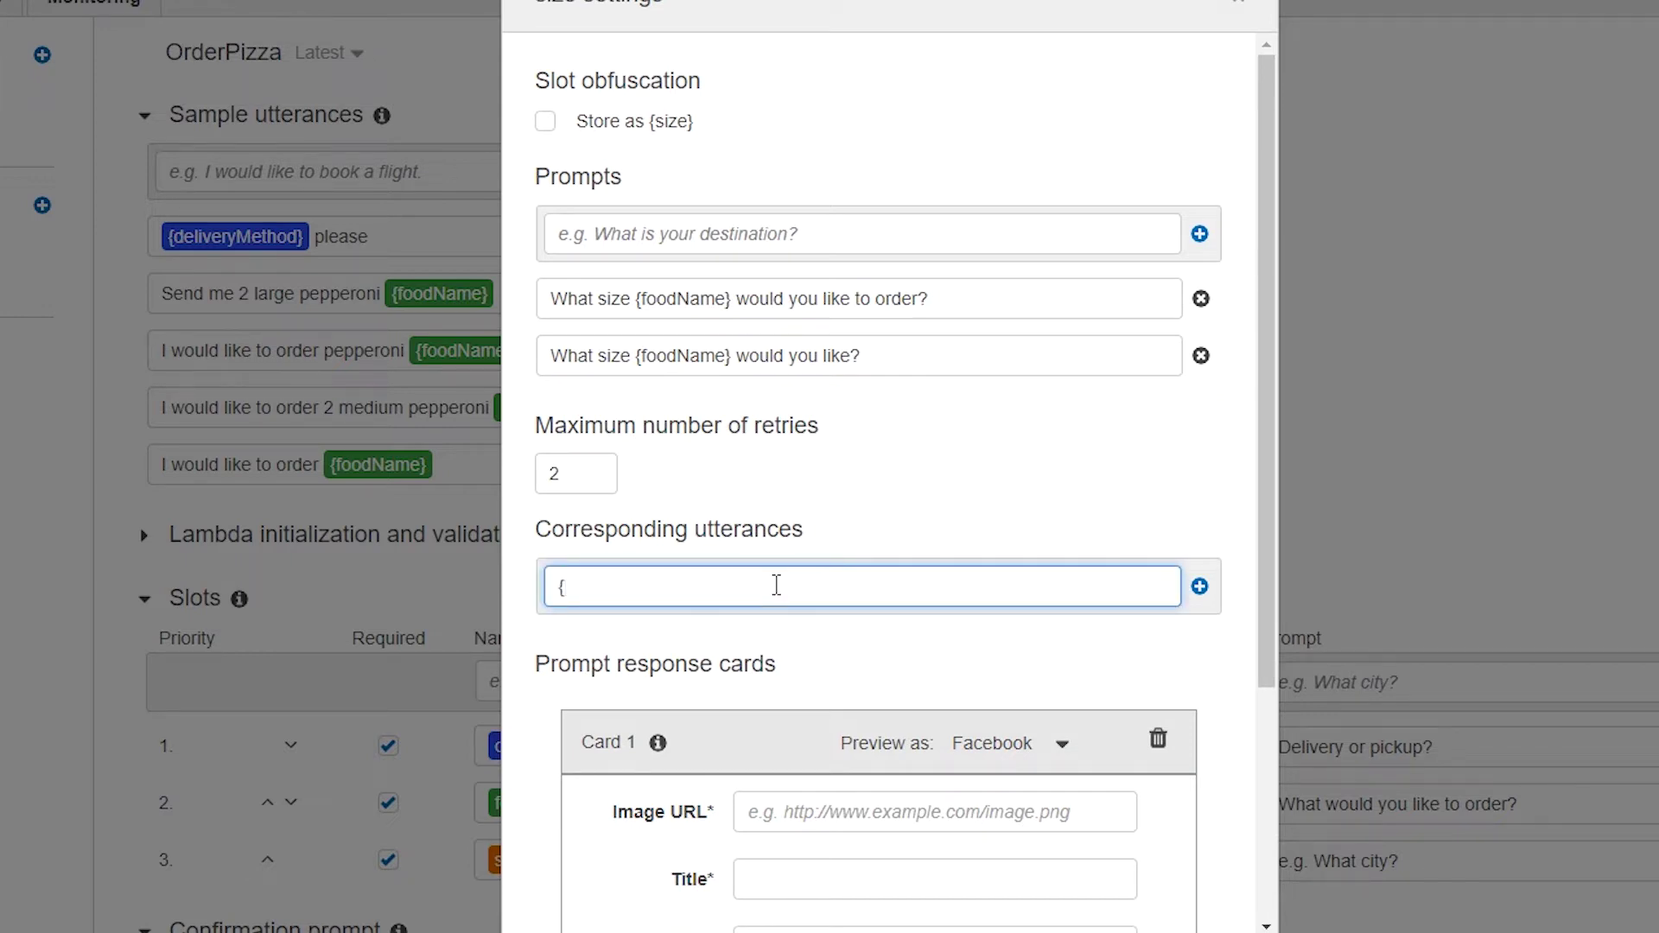
type("{size} please")
left_click(1200, 587)
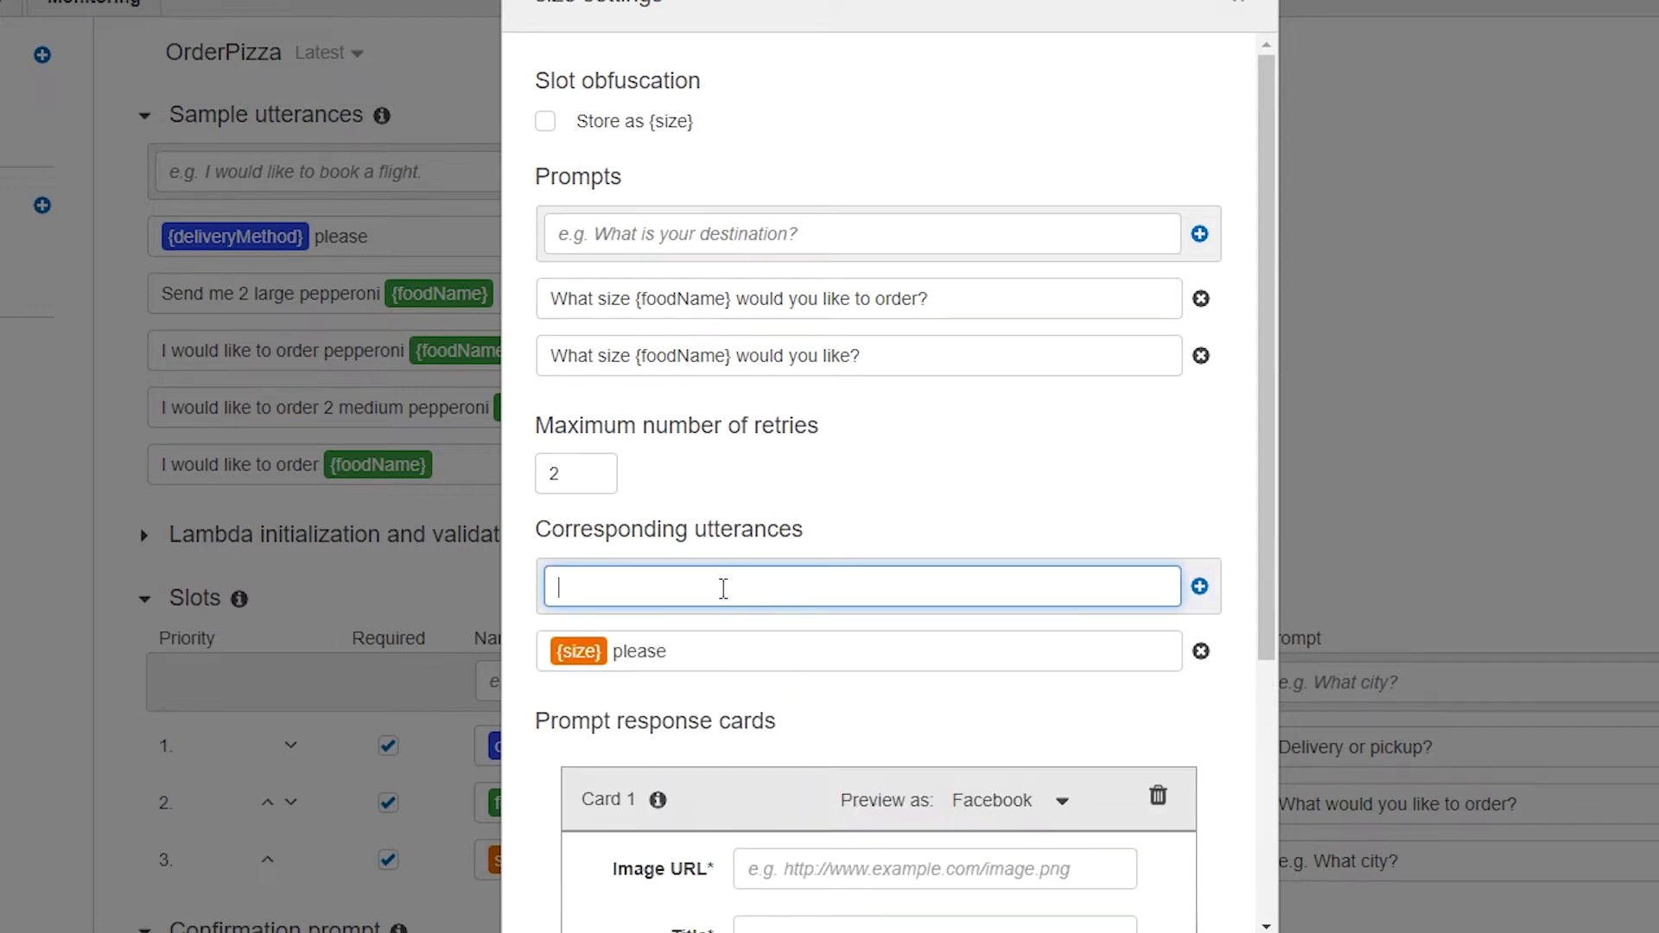
type("I would like {size}")
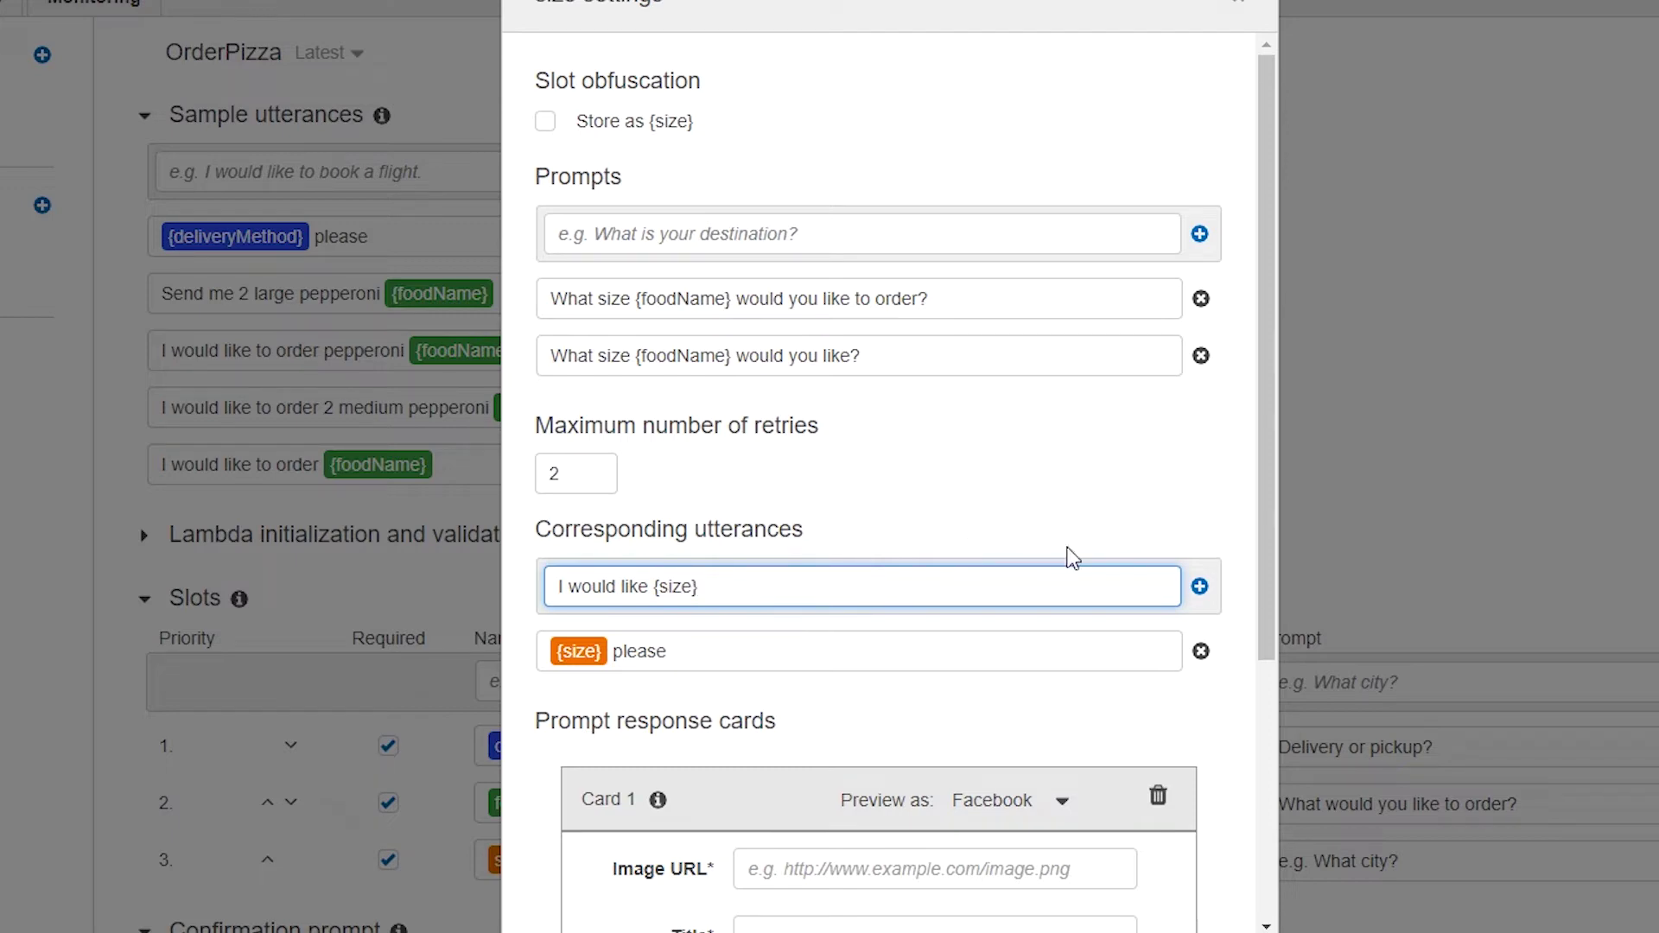
left_click(1200, 587)
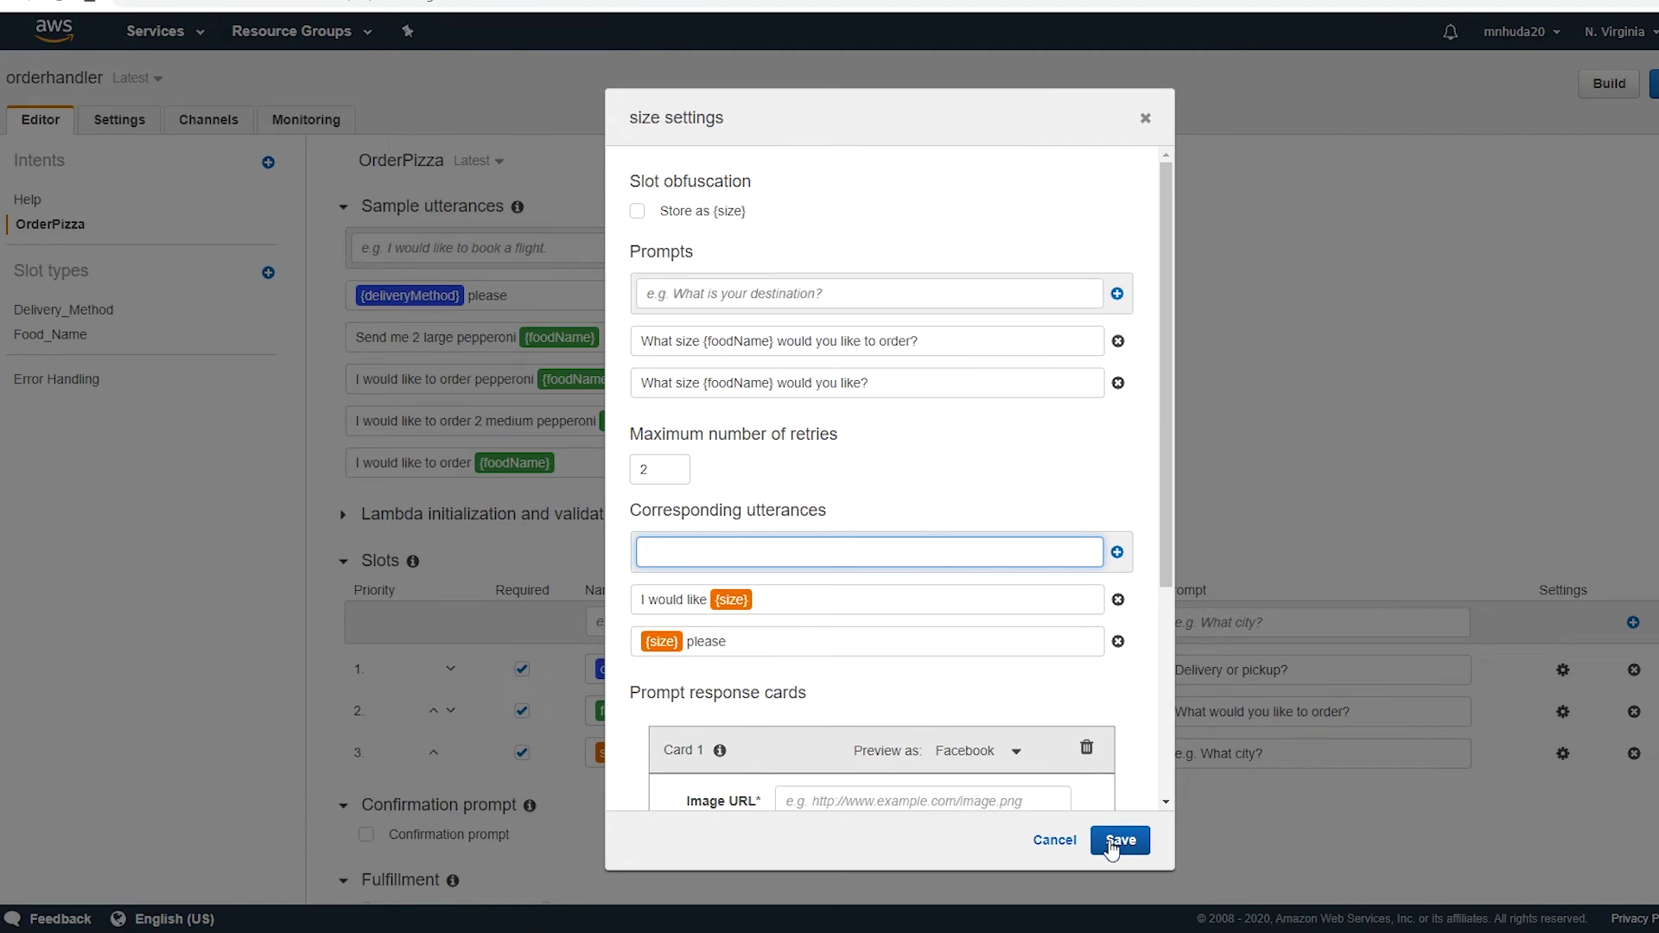
left_click(1120, 840)
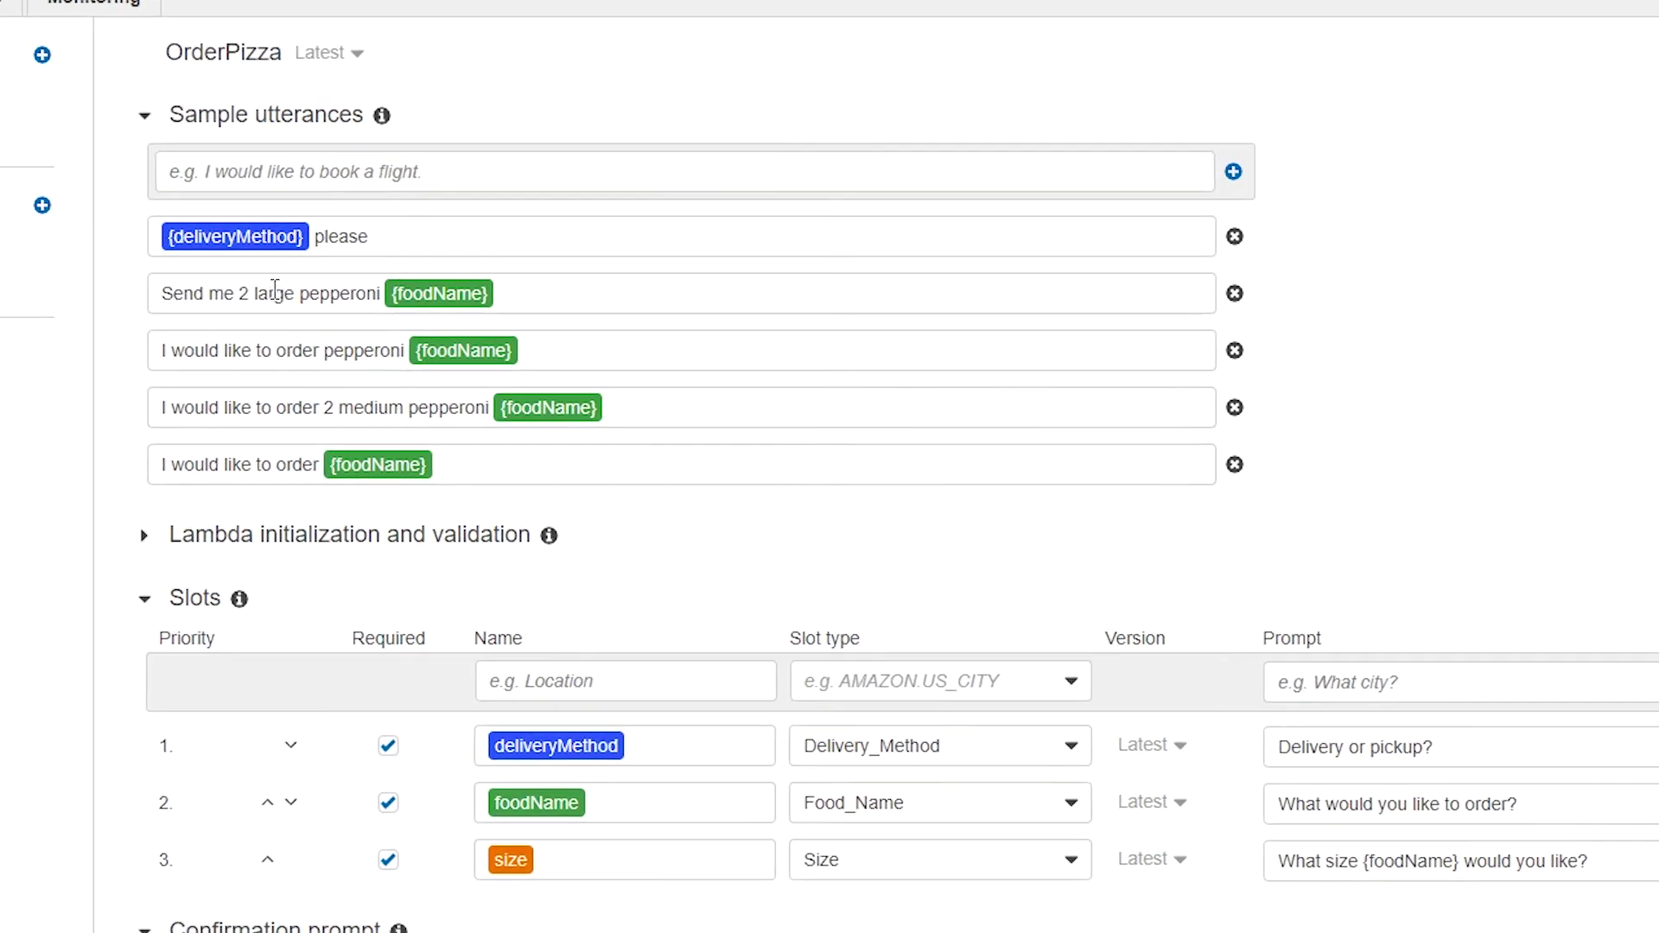
Replace the words "large" and "medium" in the pepperoni sample utterances with the size slot.
double_click(438, 335)
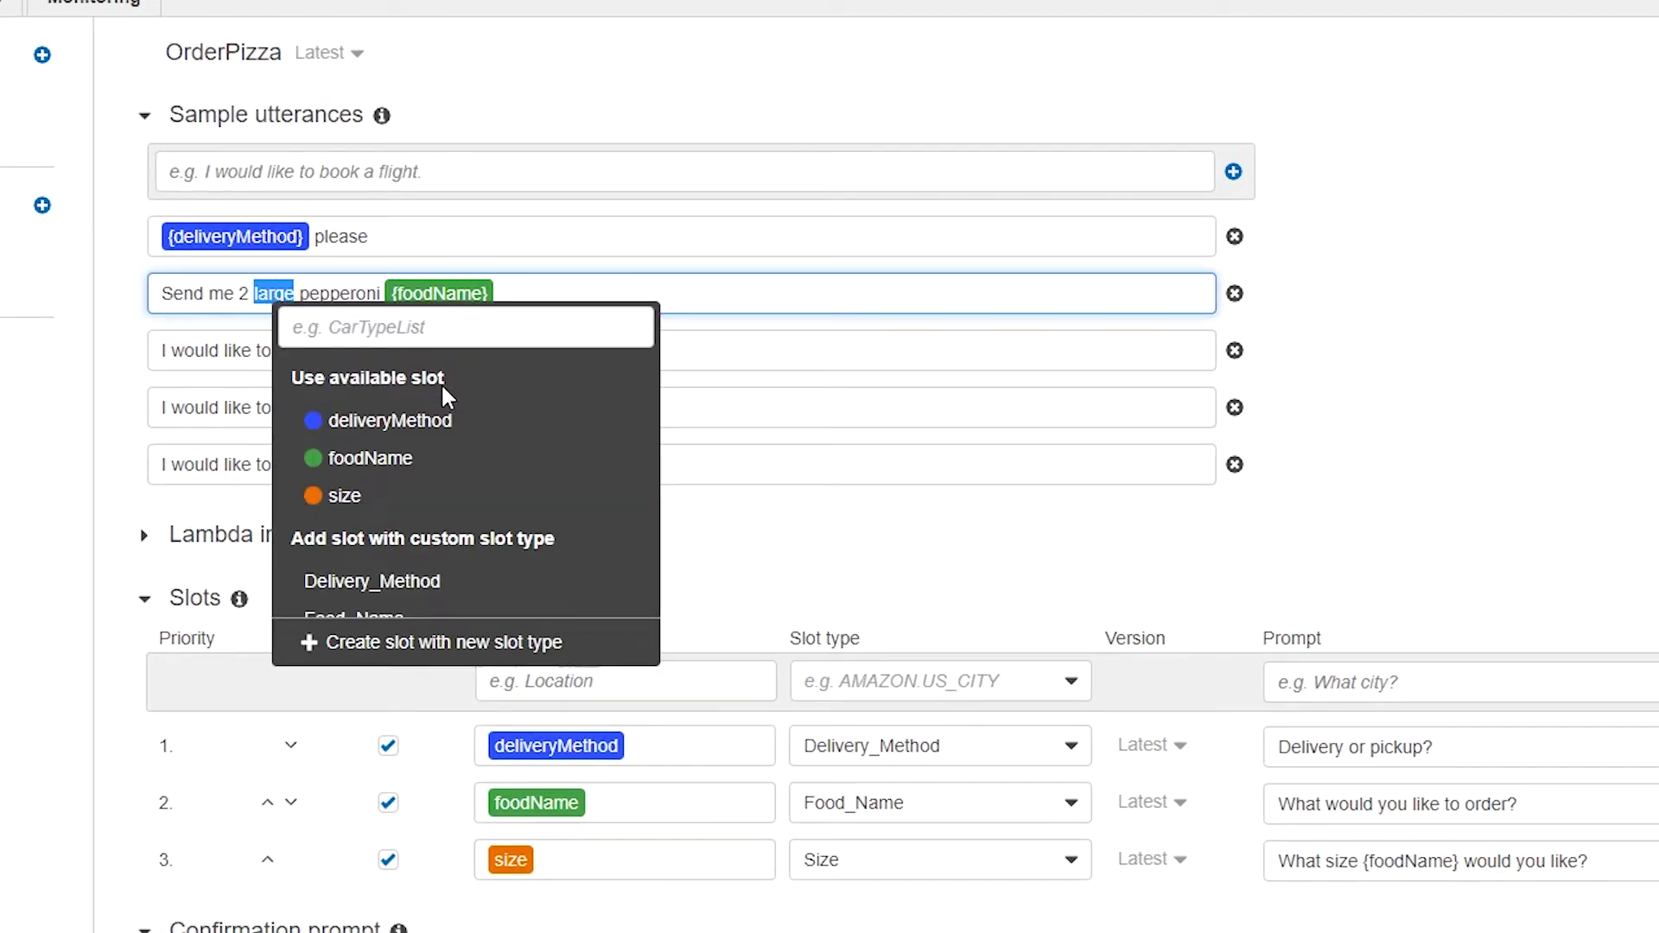
left_click(344, 500)
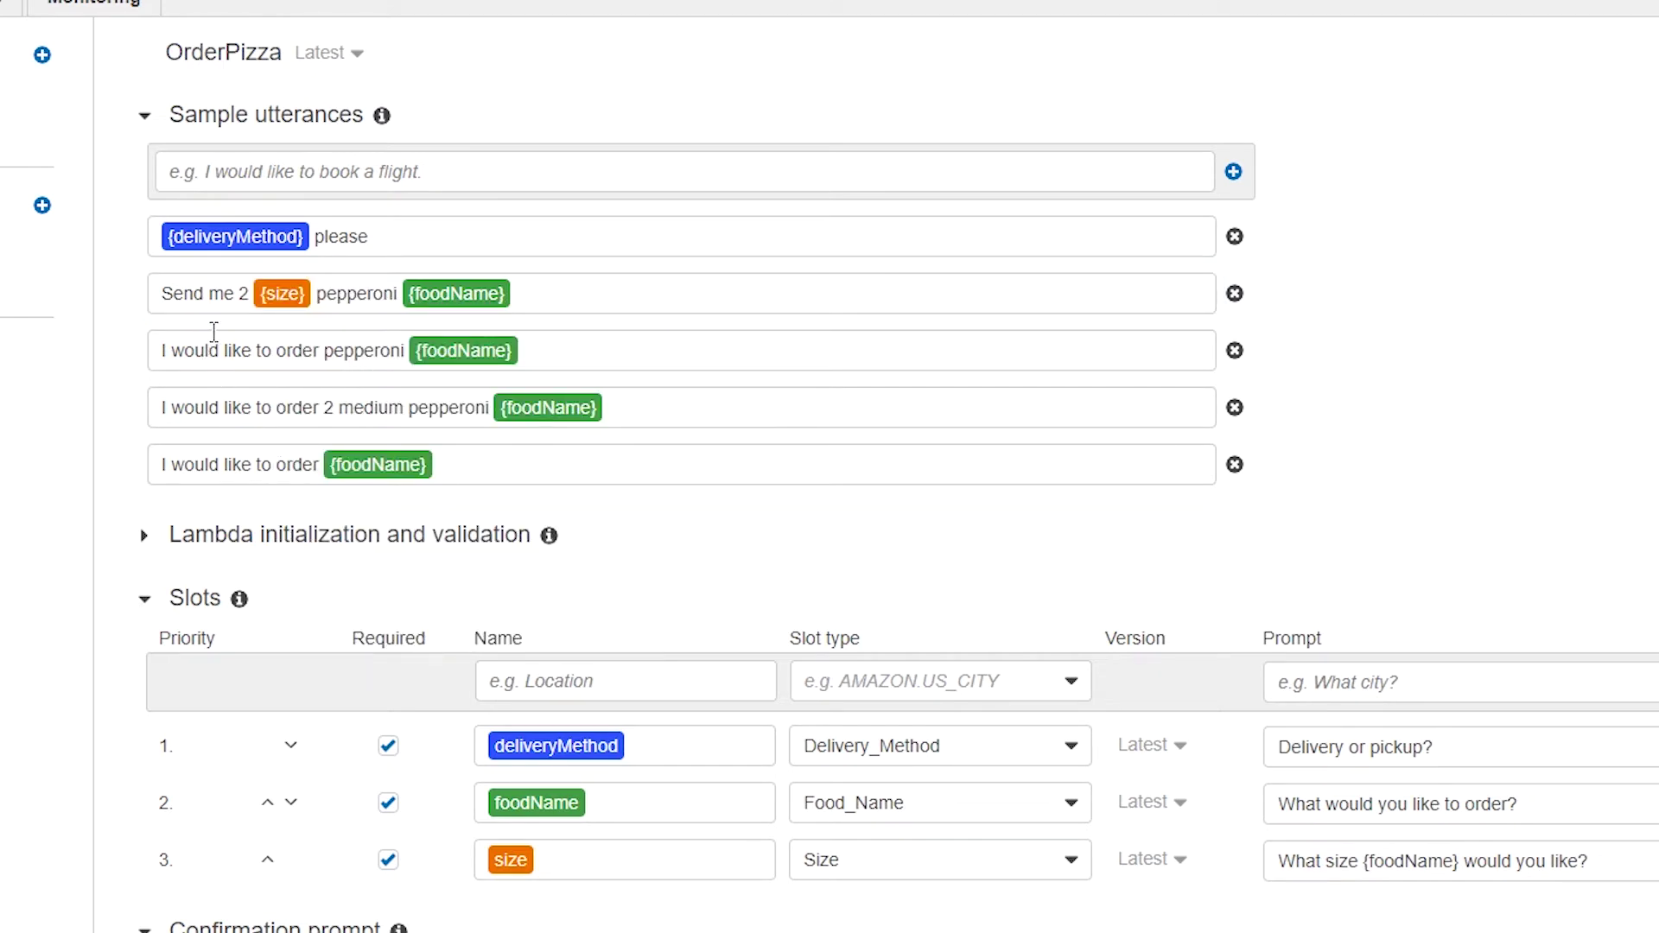
double_click(373, 410)
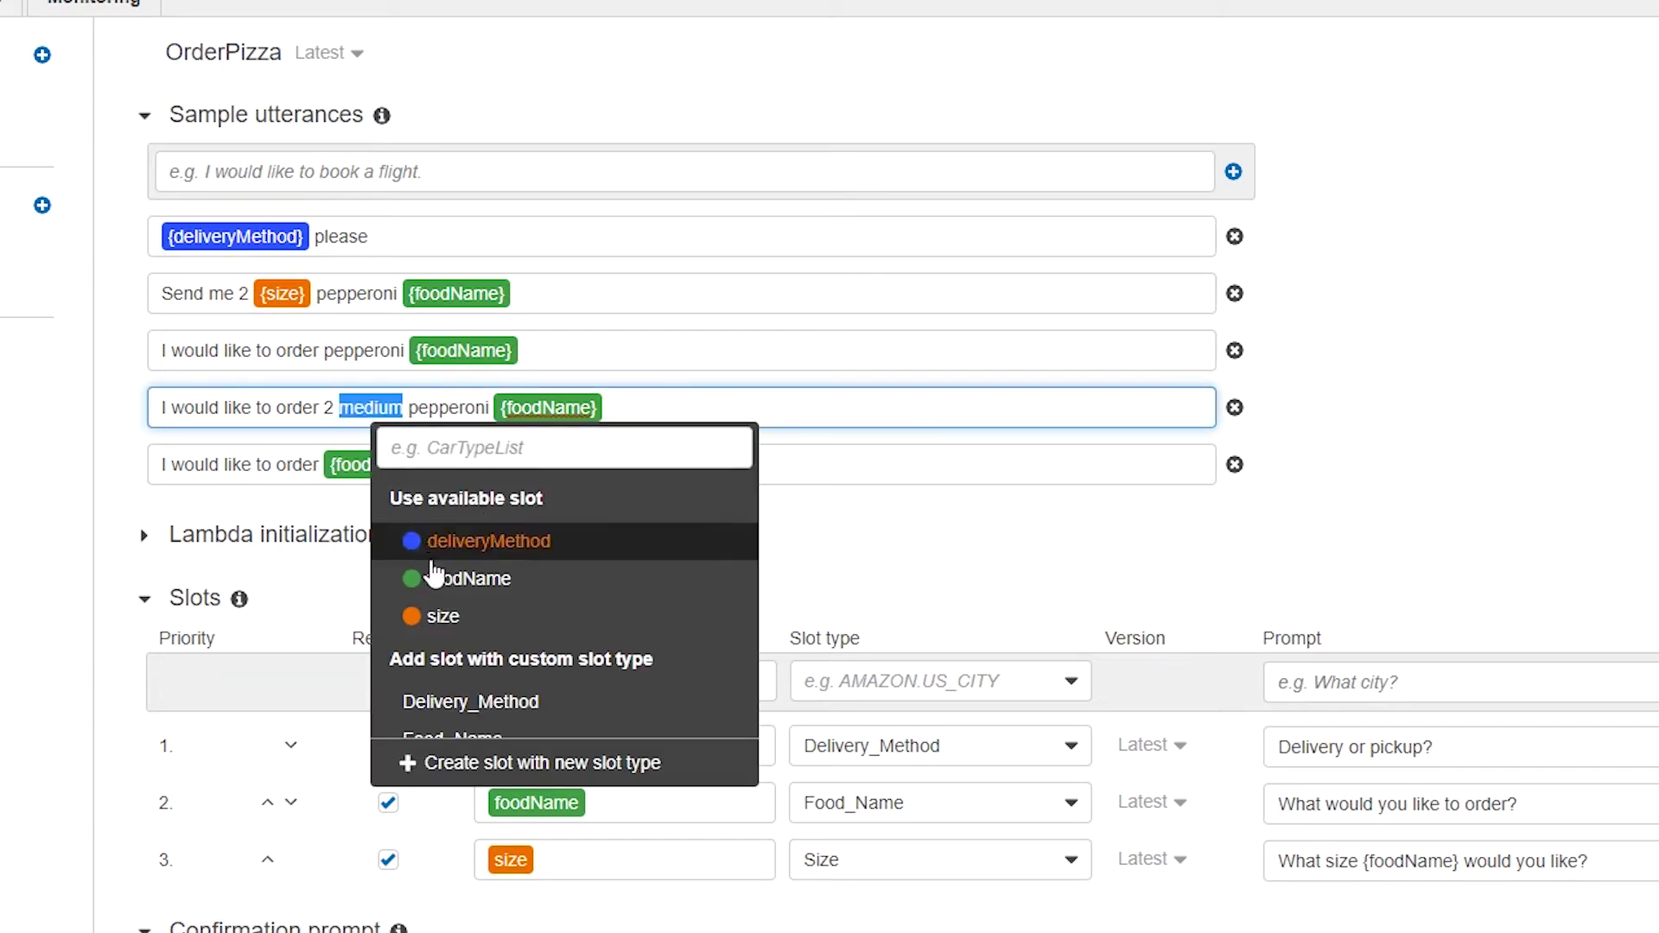
left_click(441, 616)
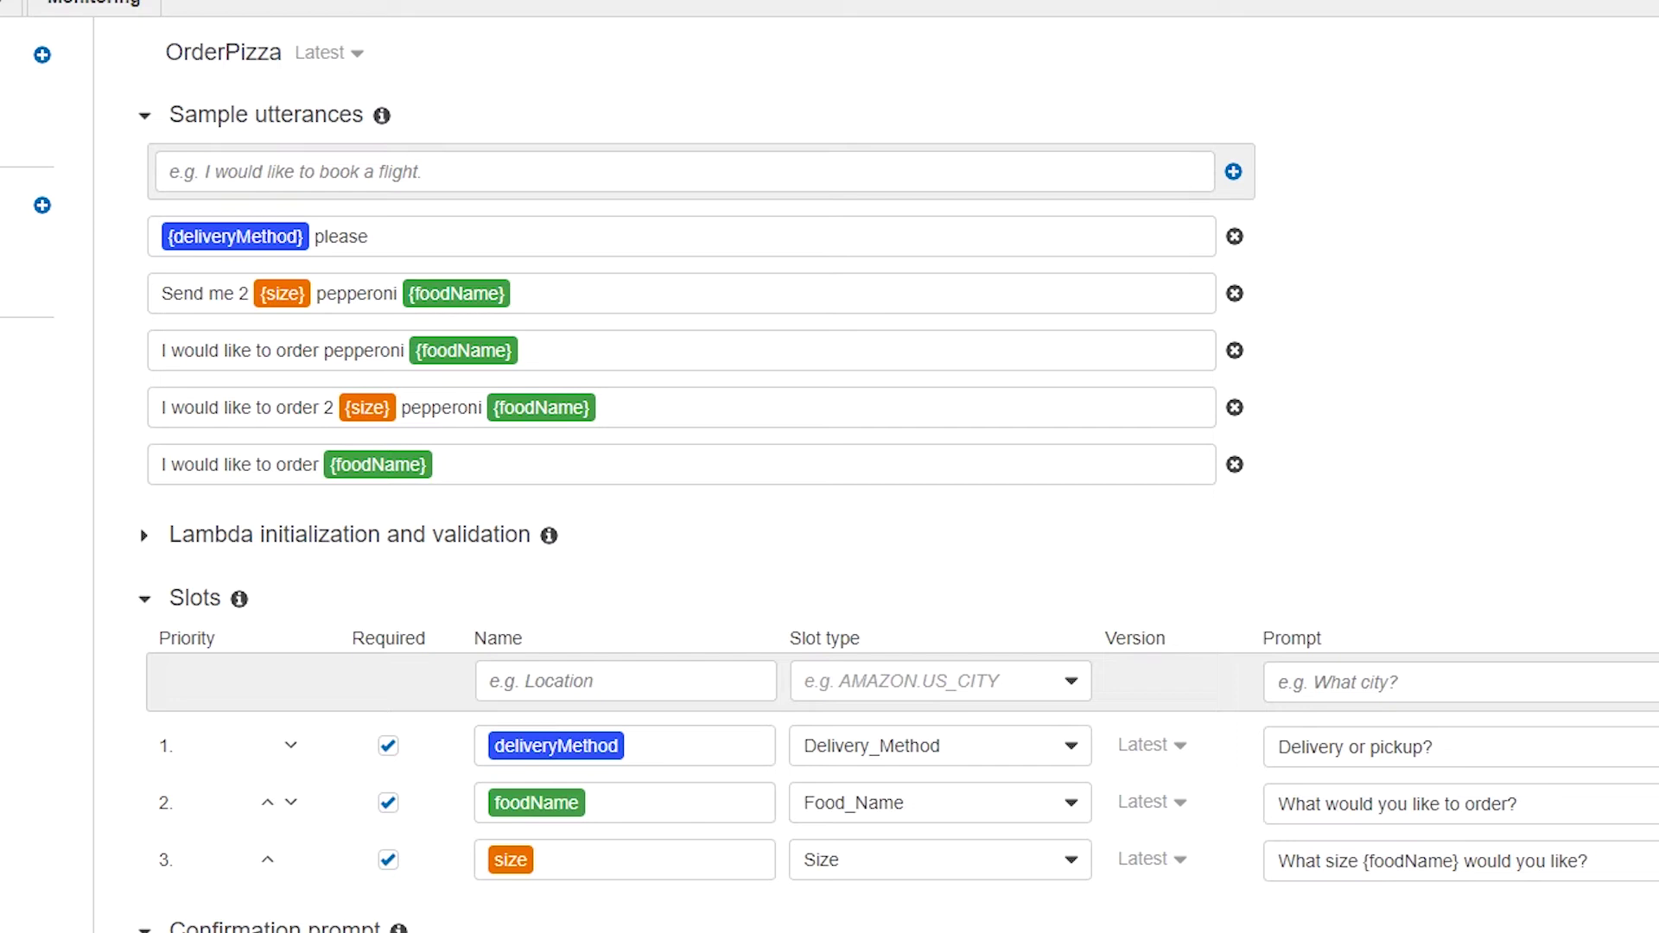
left_click(800, 548)
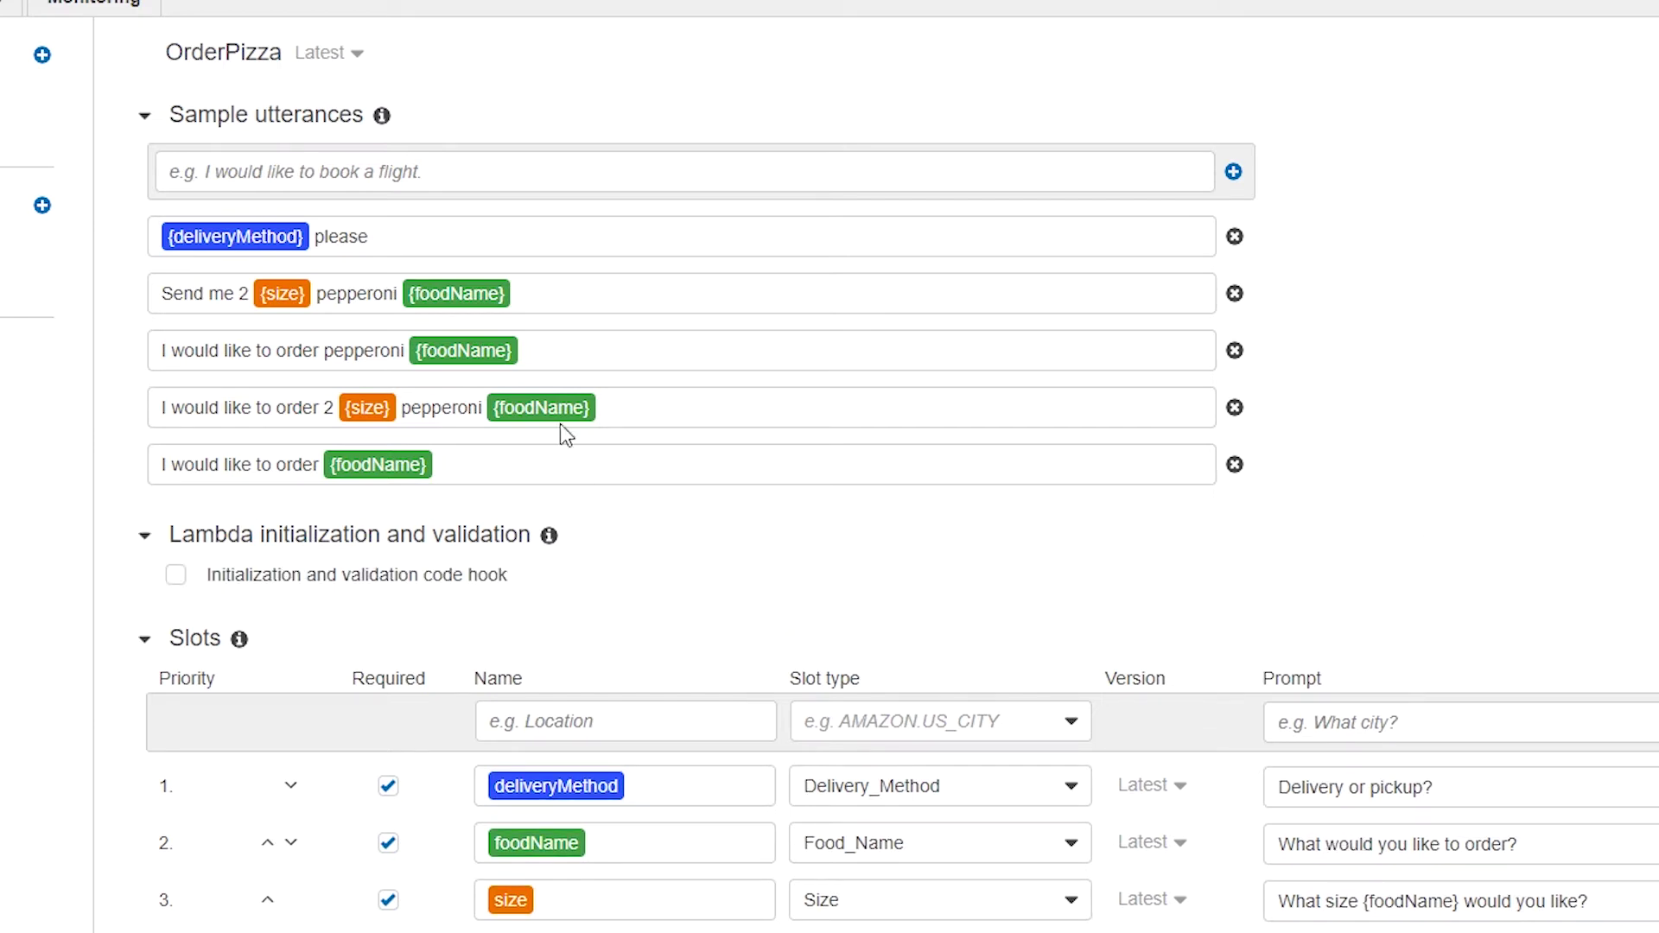
Create a new slot type named Topping from the word "pepperoni" in the "Send me 2" sample utterance.
double_click(358, 292)
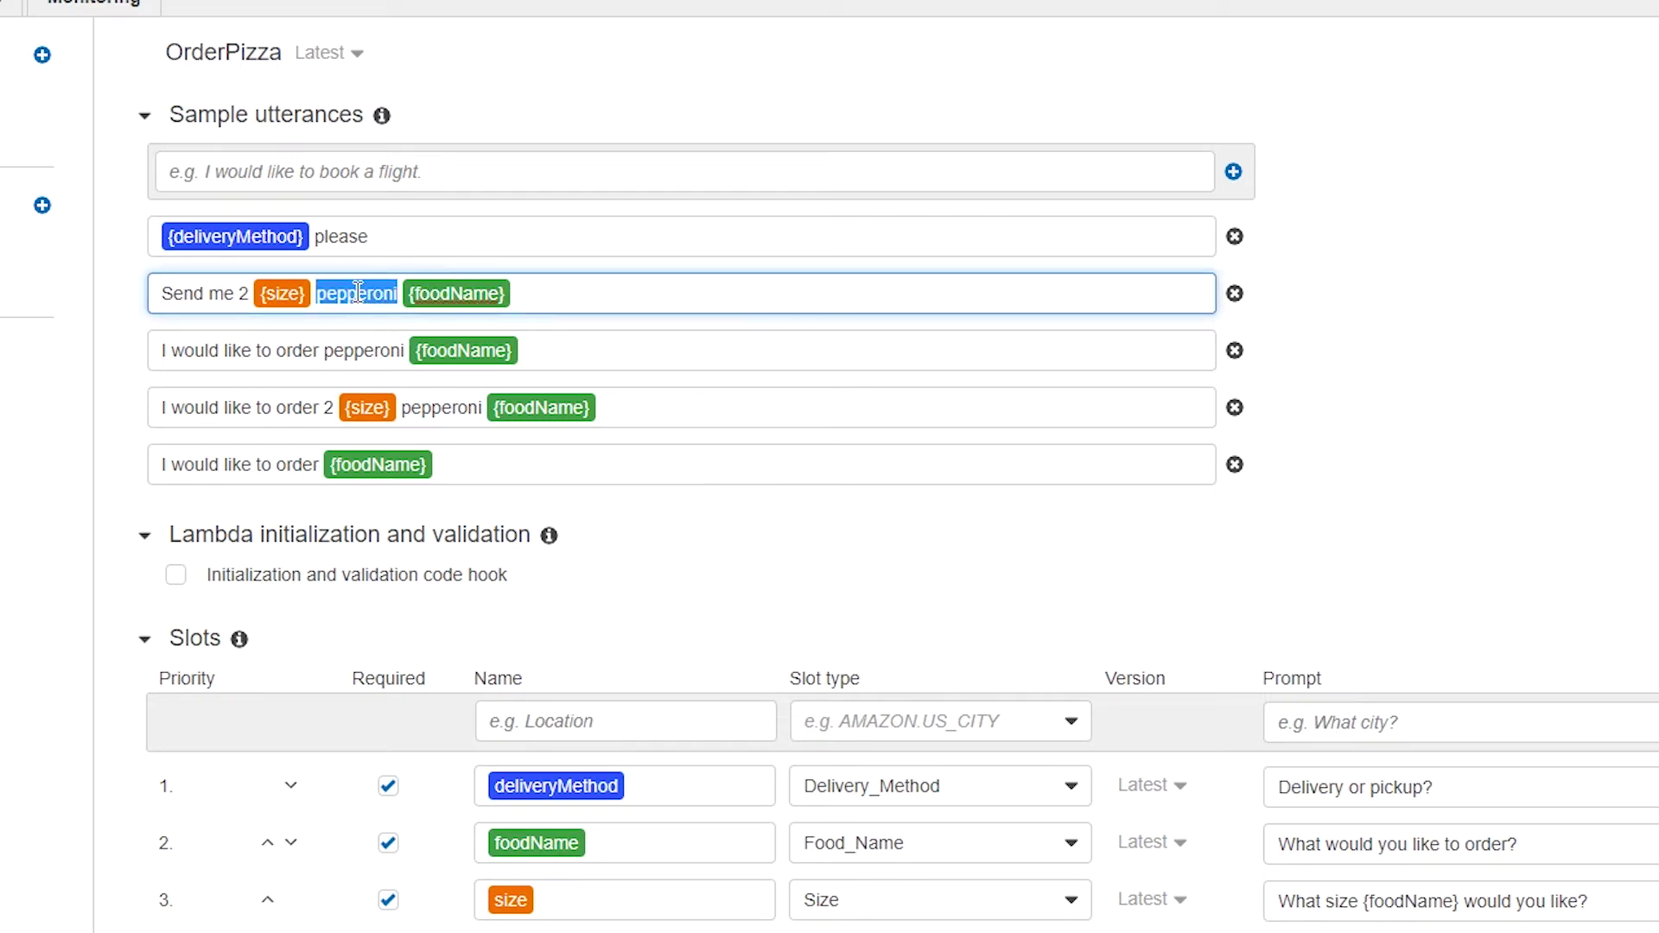
left_click(425, 646)
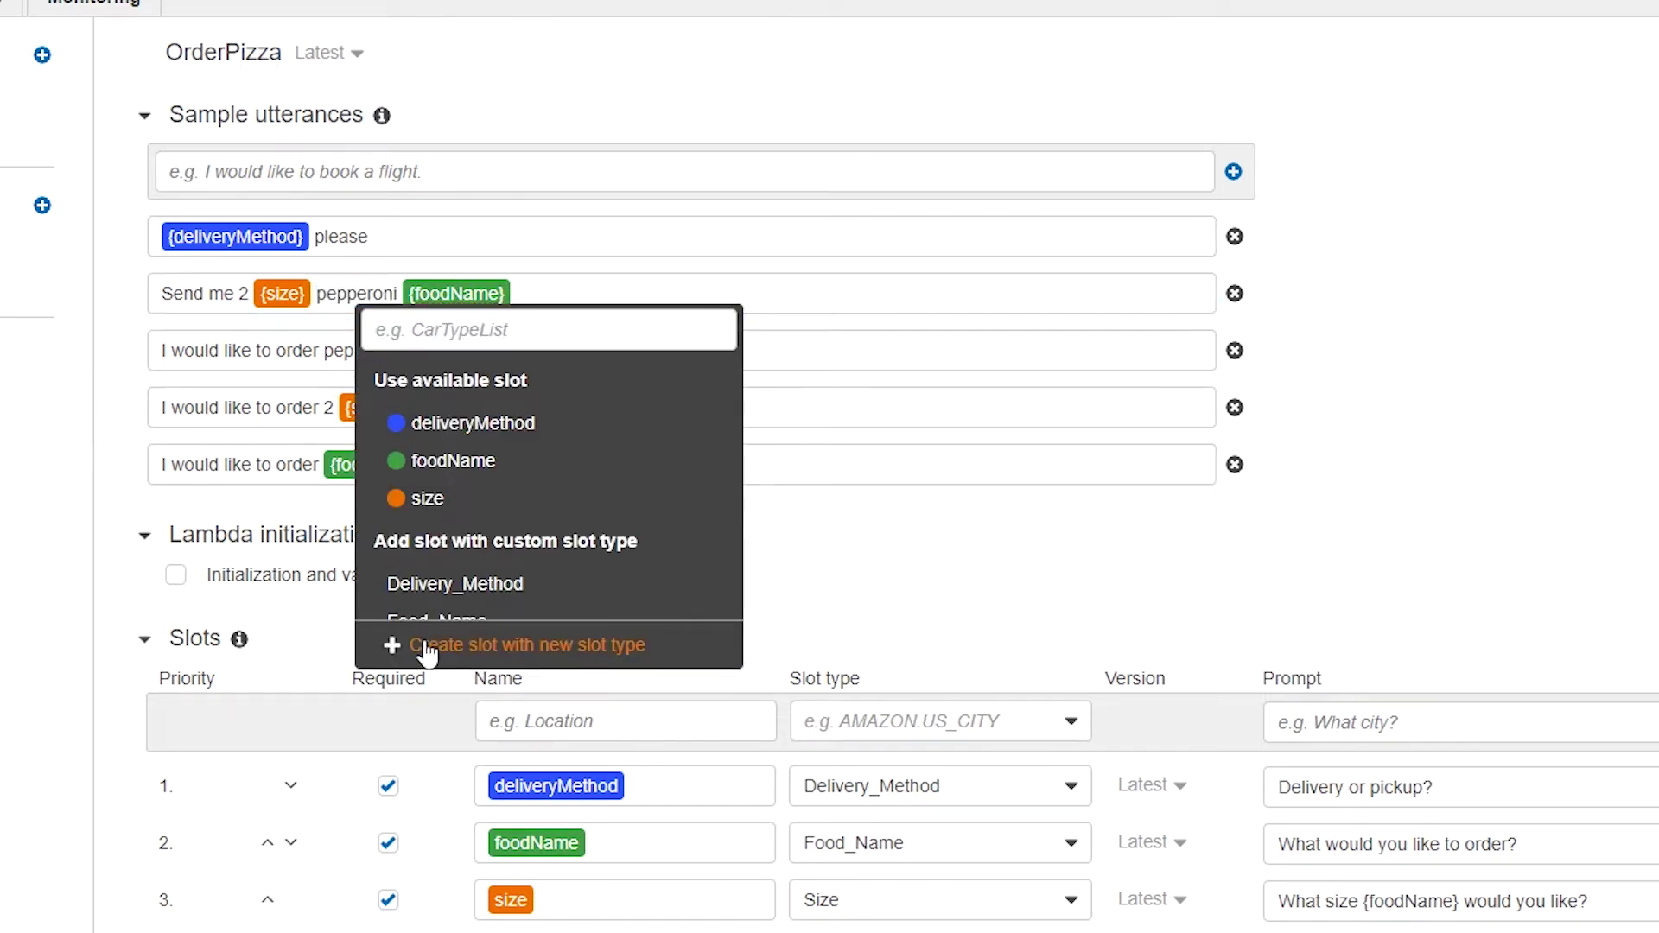
mouse_move(753, 383)
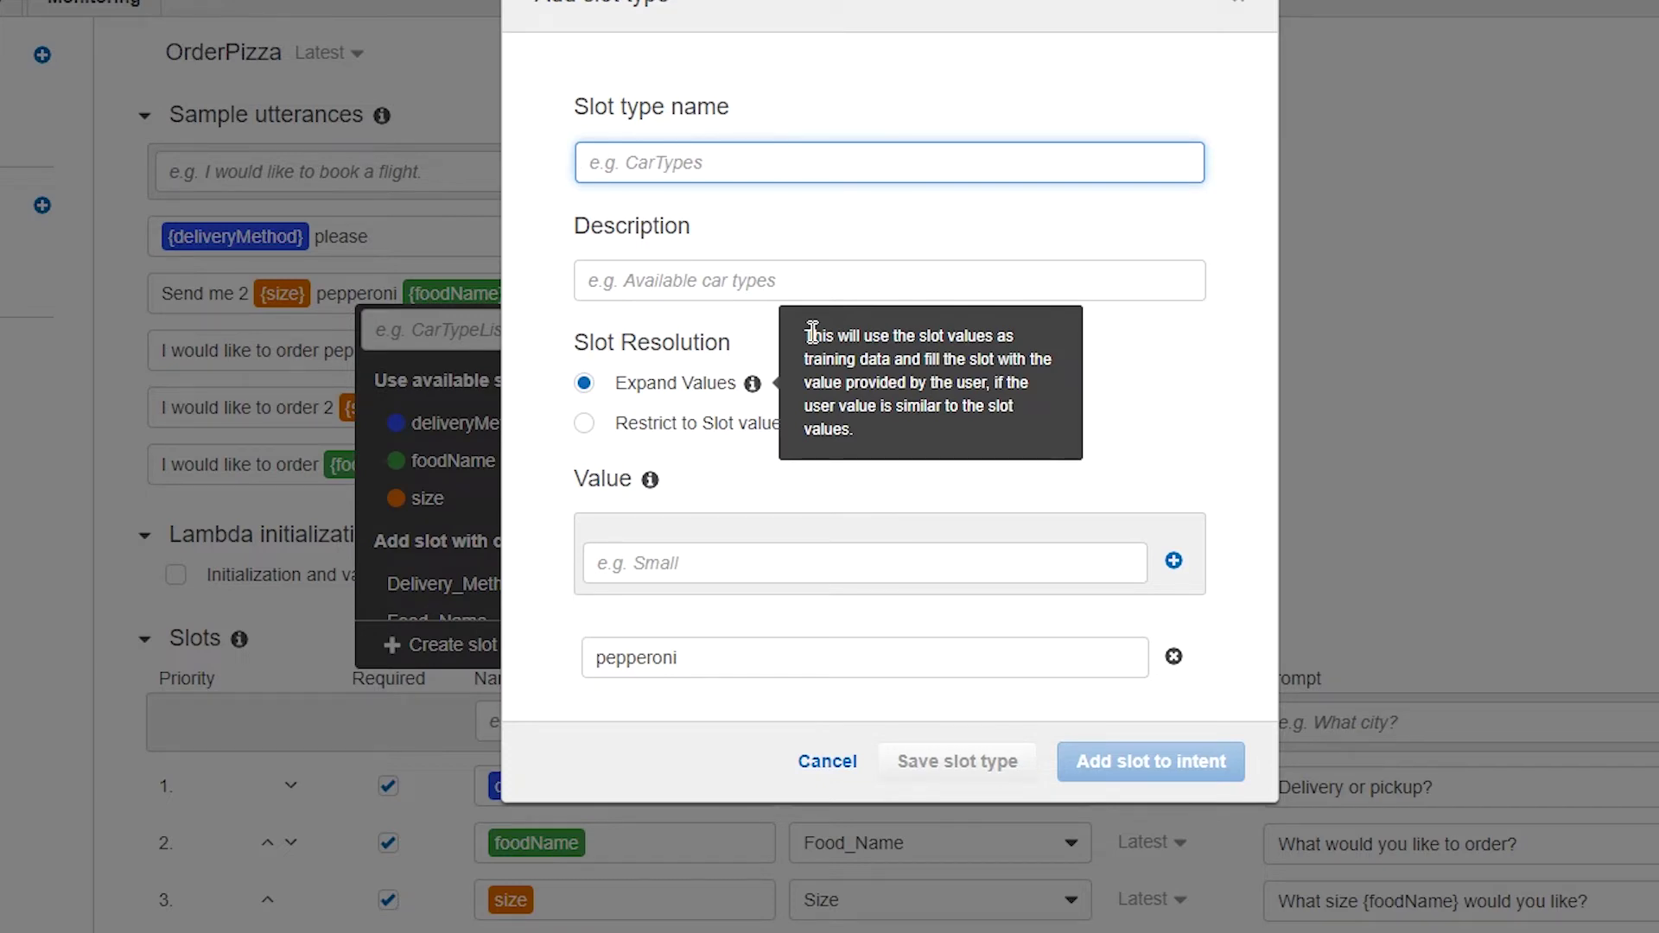
type("Toppin")
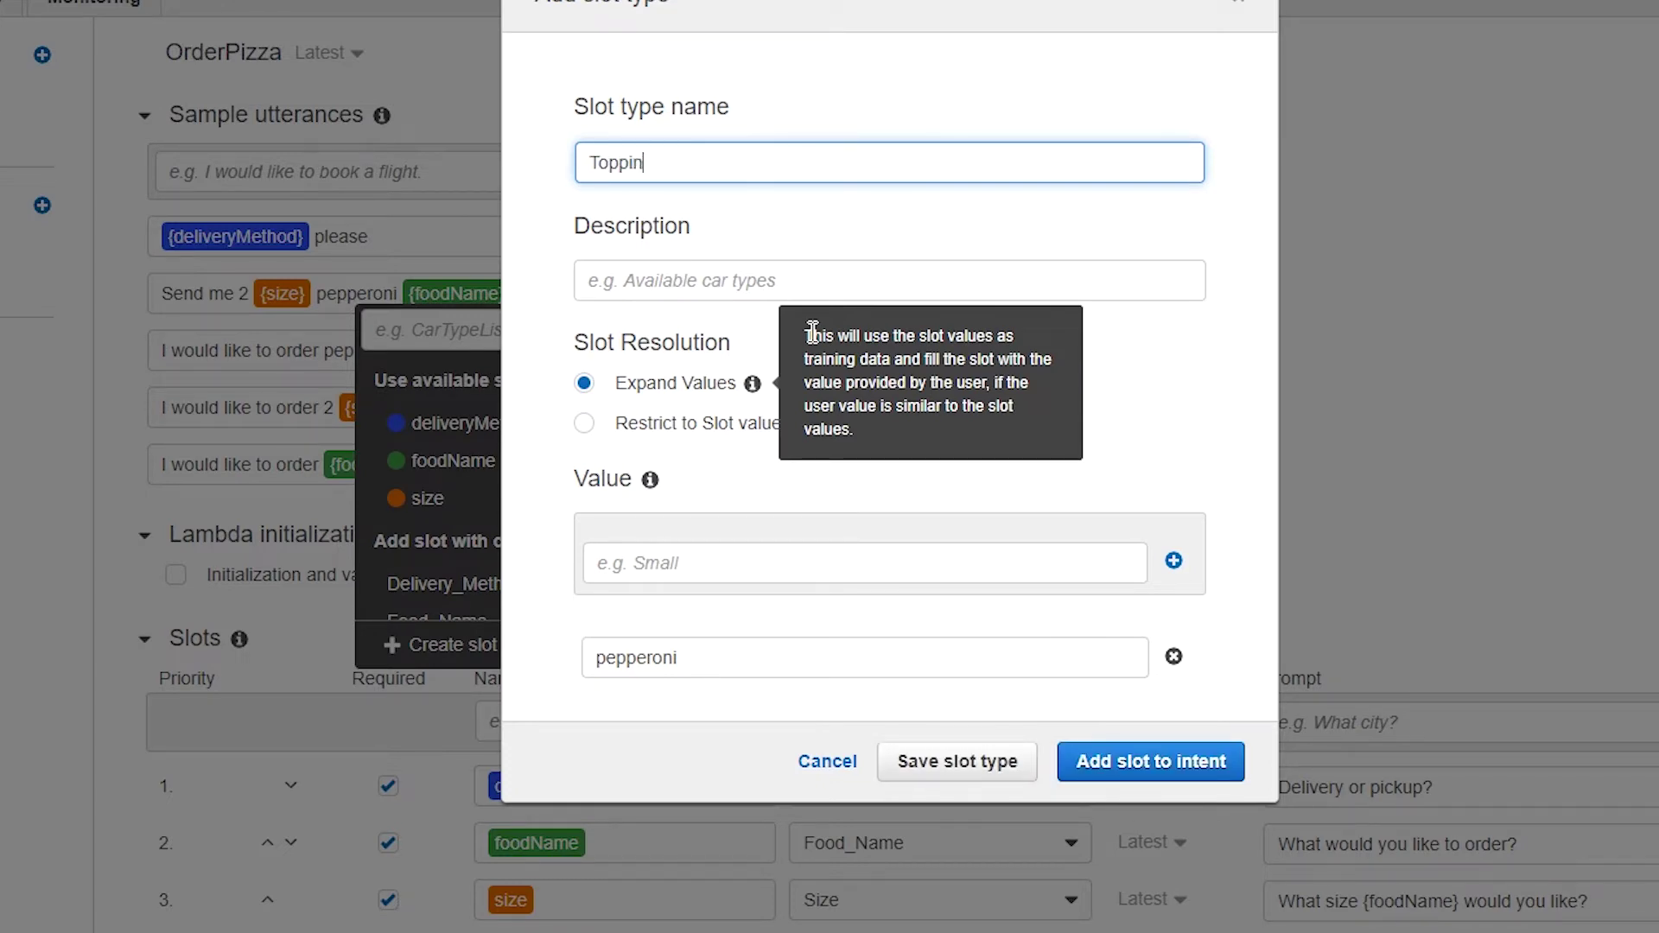
type("g")
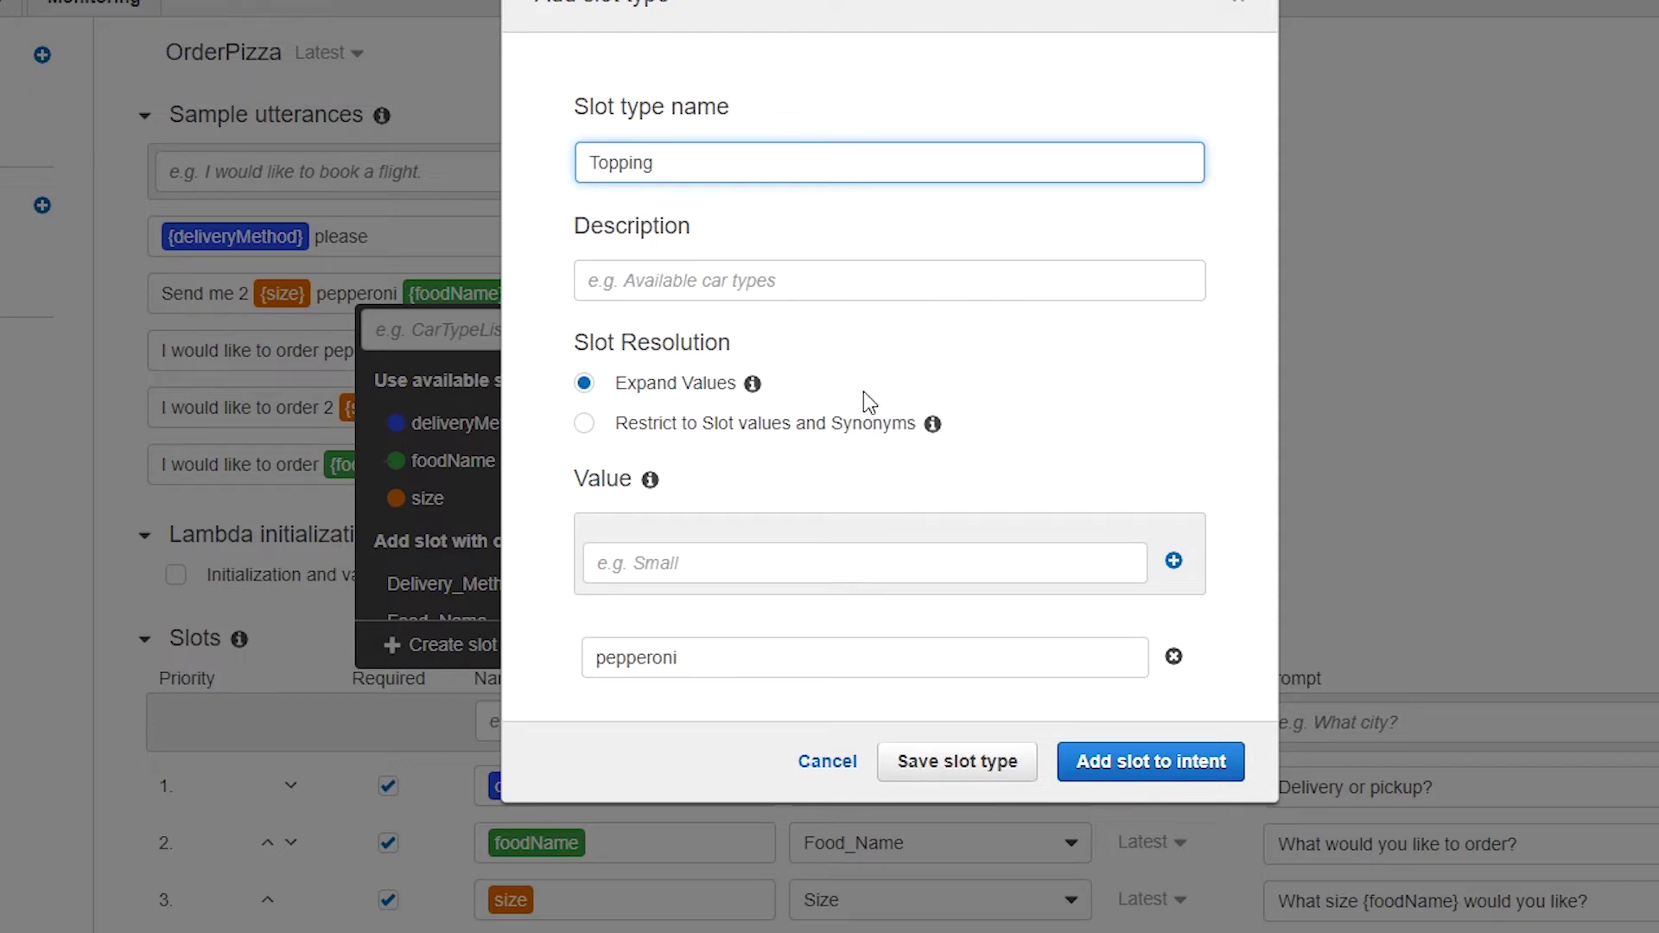
Add the values cheese, beef crumble, chicken and philly steak to the Topping slot type and add the slot to the intent.
left_click(854, 557)
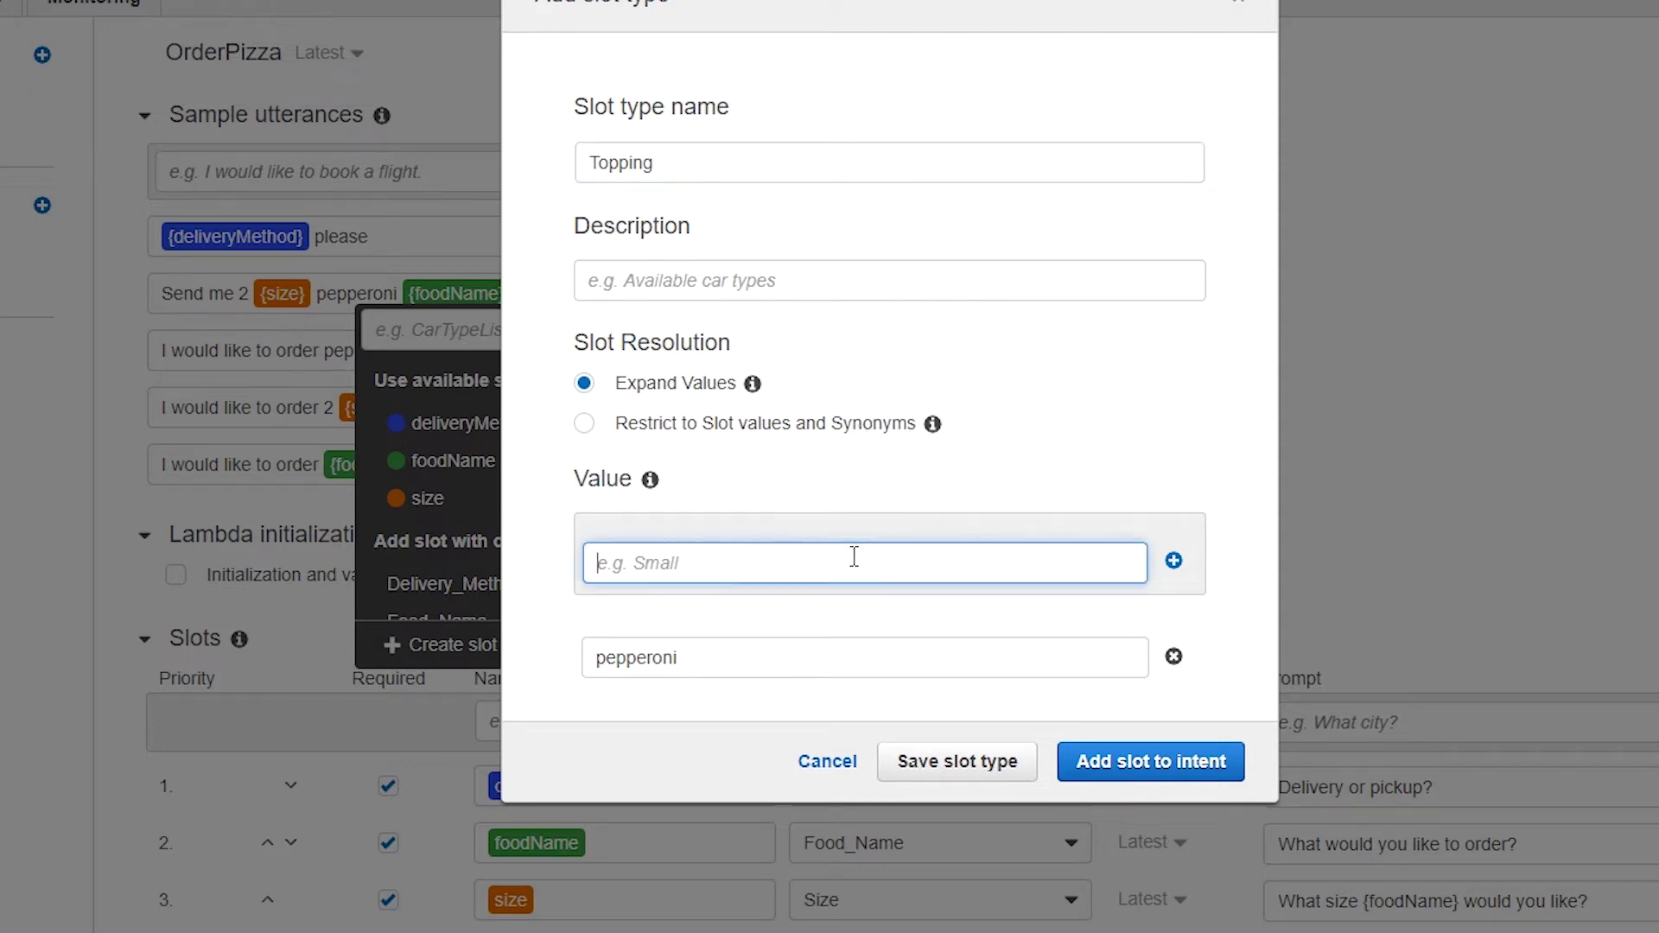
type("cheese")
left_click(1174, 561)
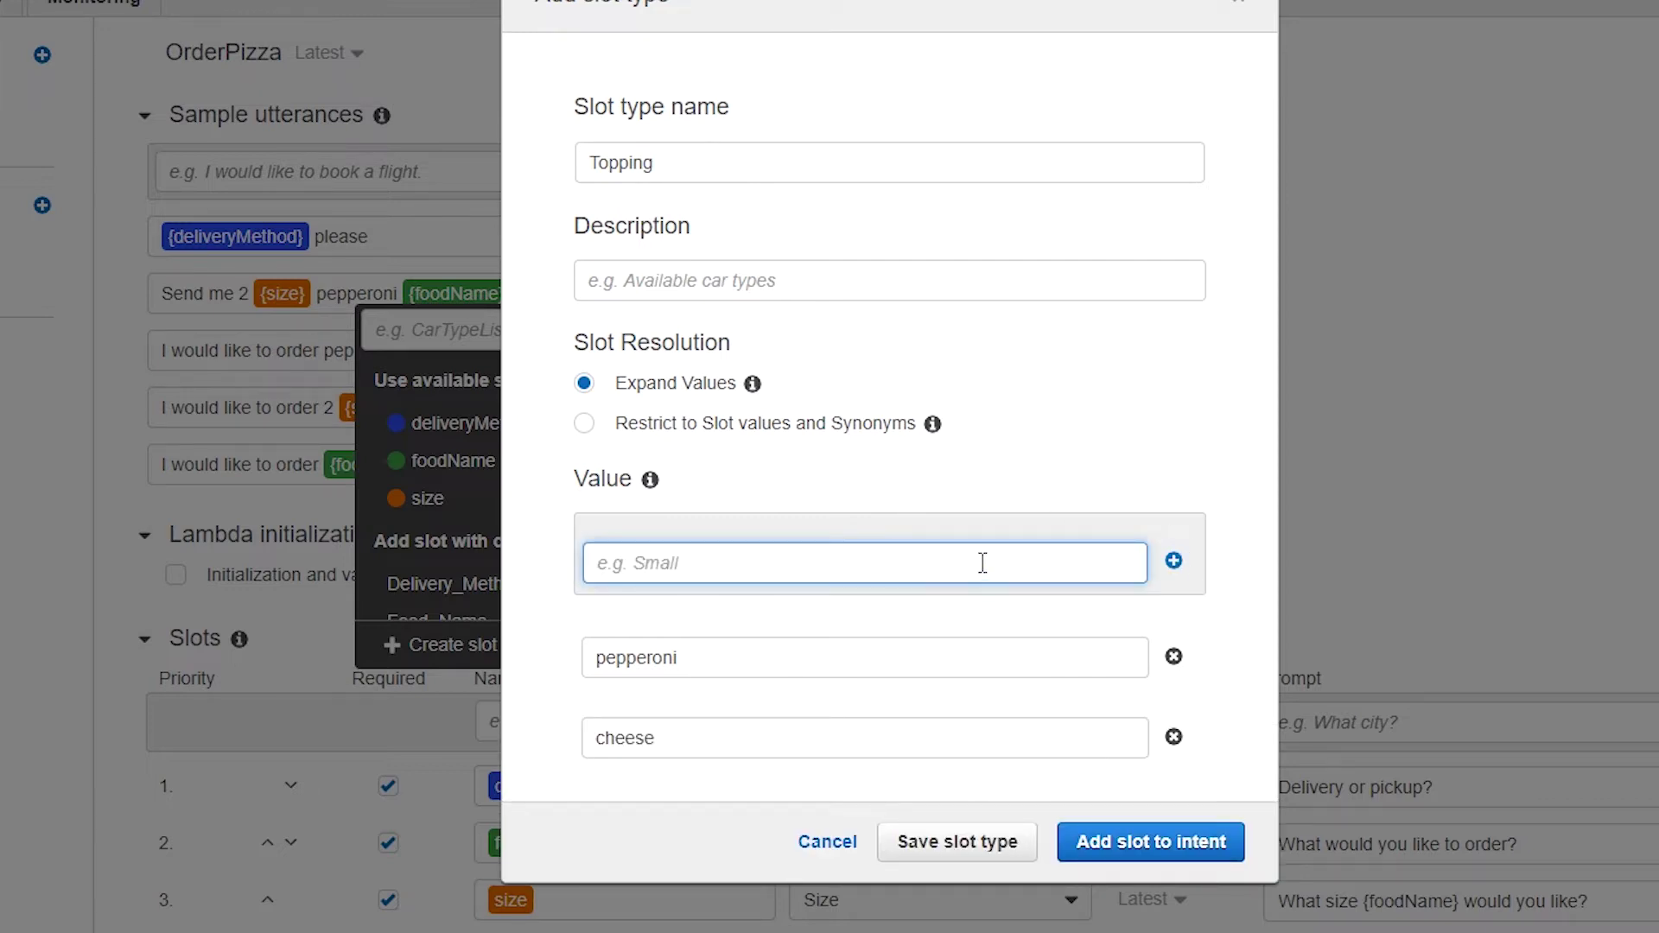
type("beef crumble")
left_click(1173, 562)
type("chicken")
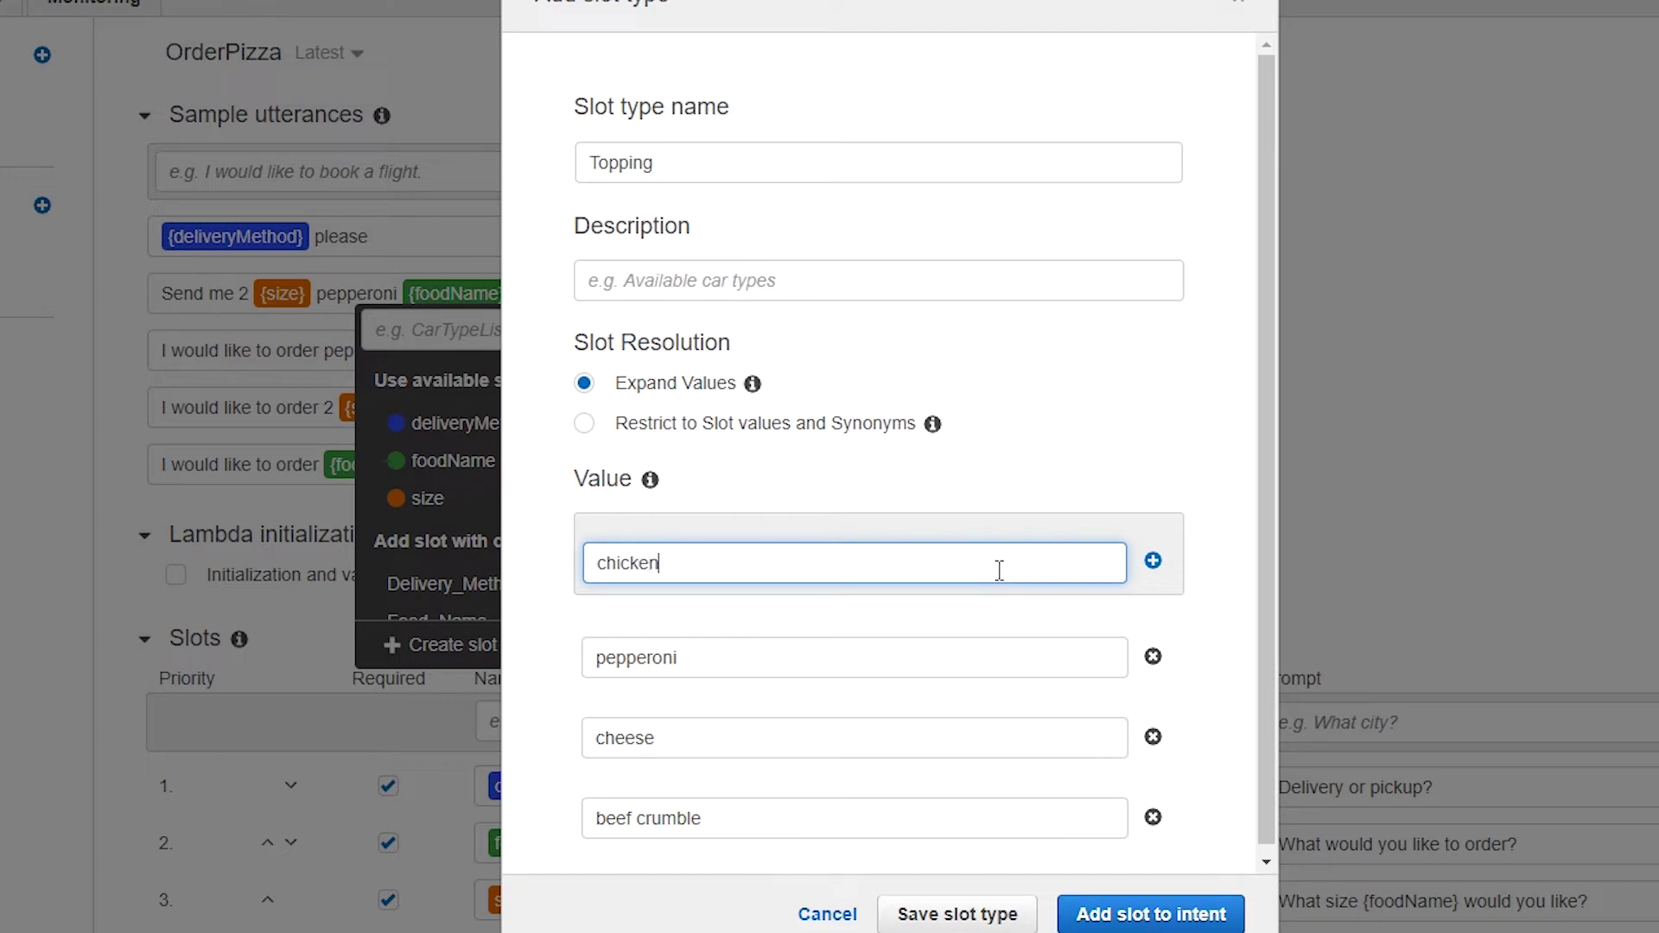
left_click(1155, 562)
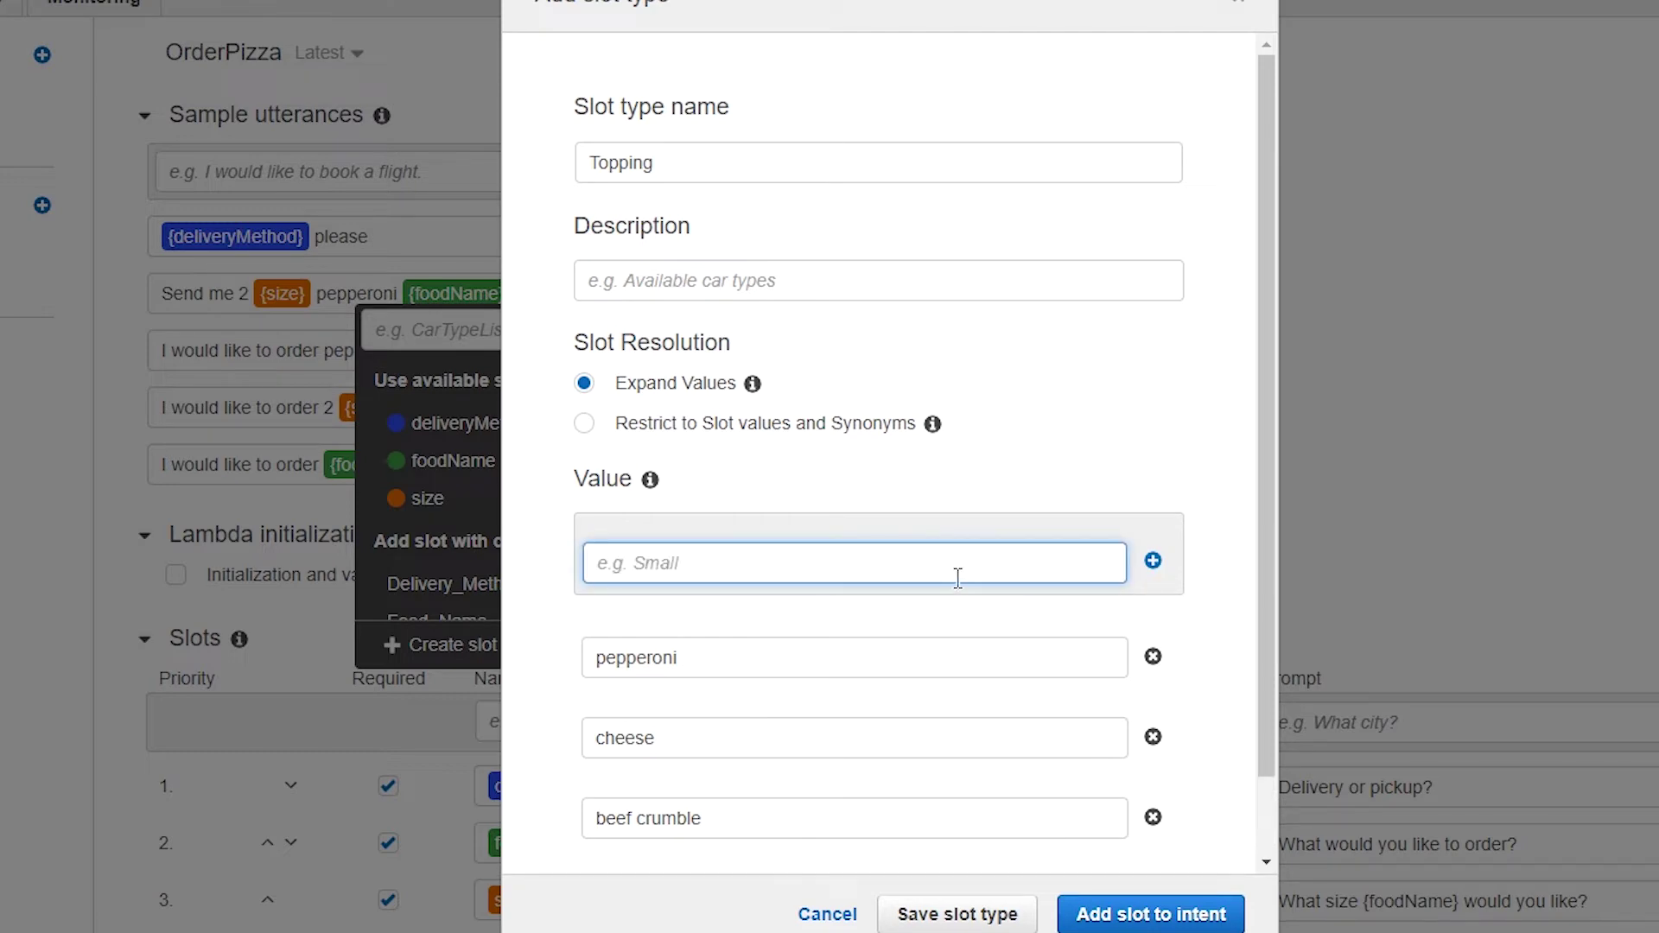
type("philly steak")
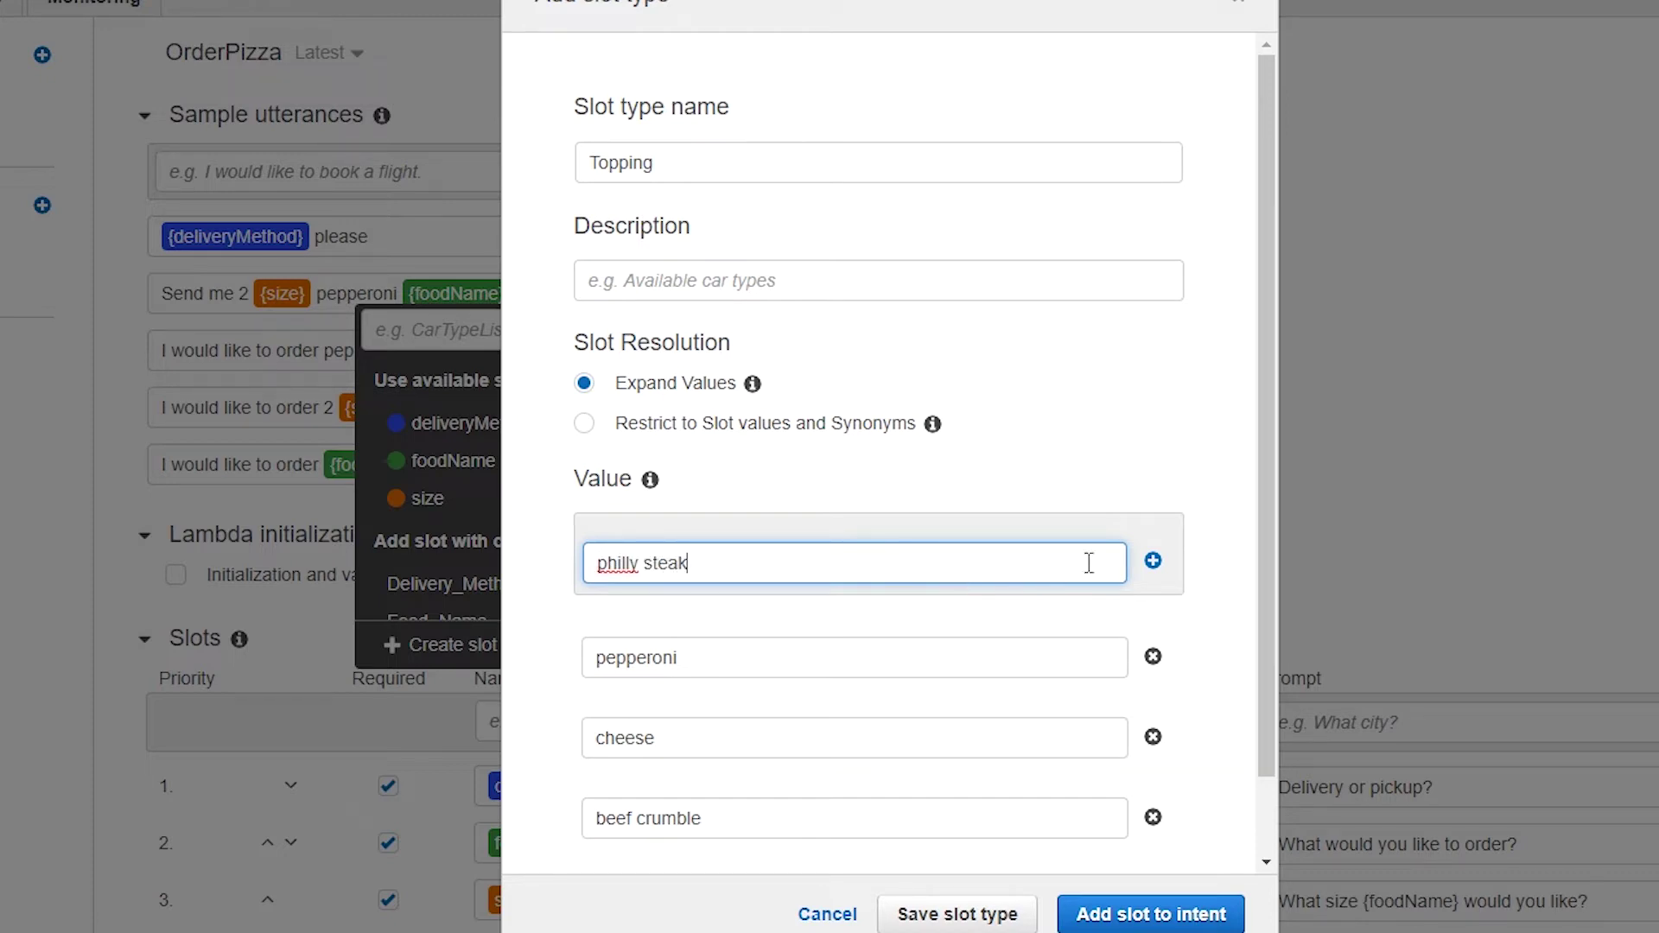
left_click(1155, 563)
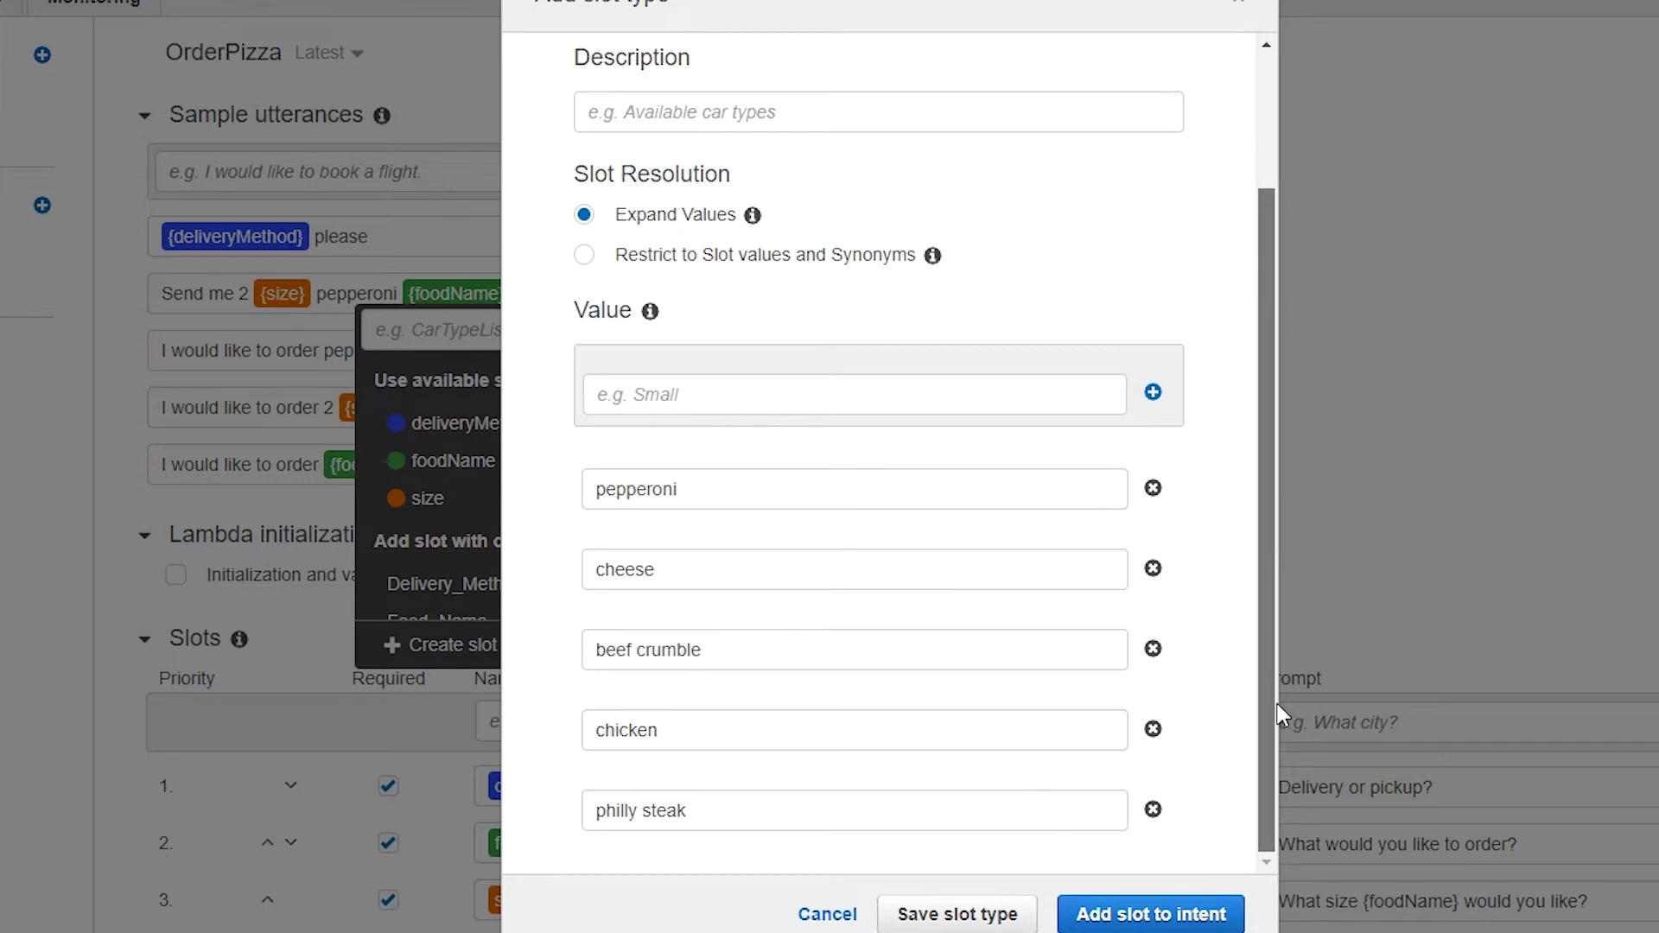
scroll(1282, 713, "up", 2)
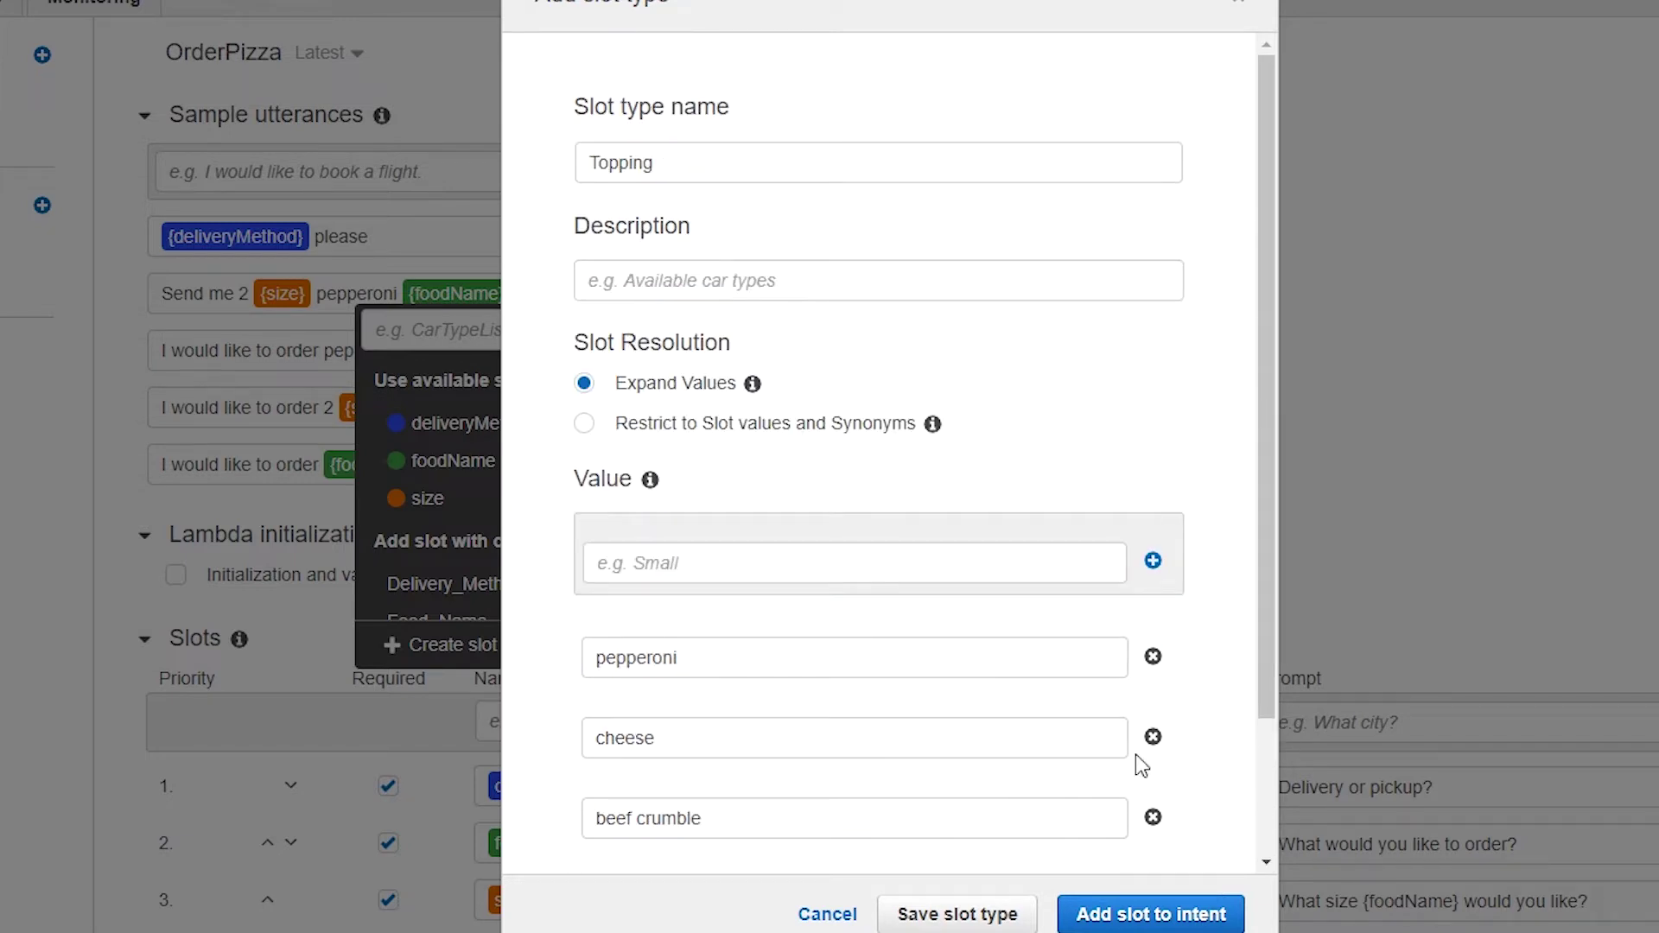
left_click(1184, 918)
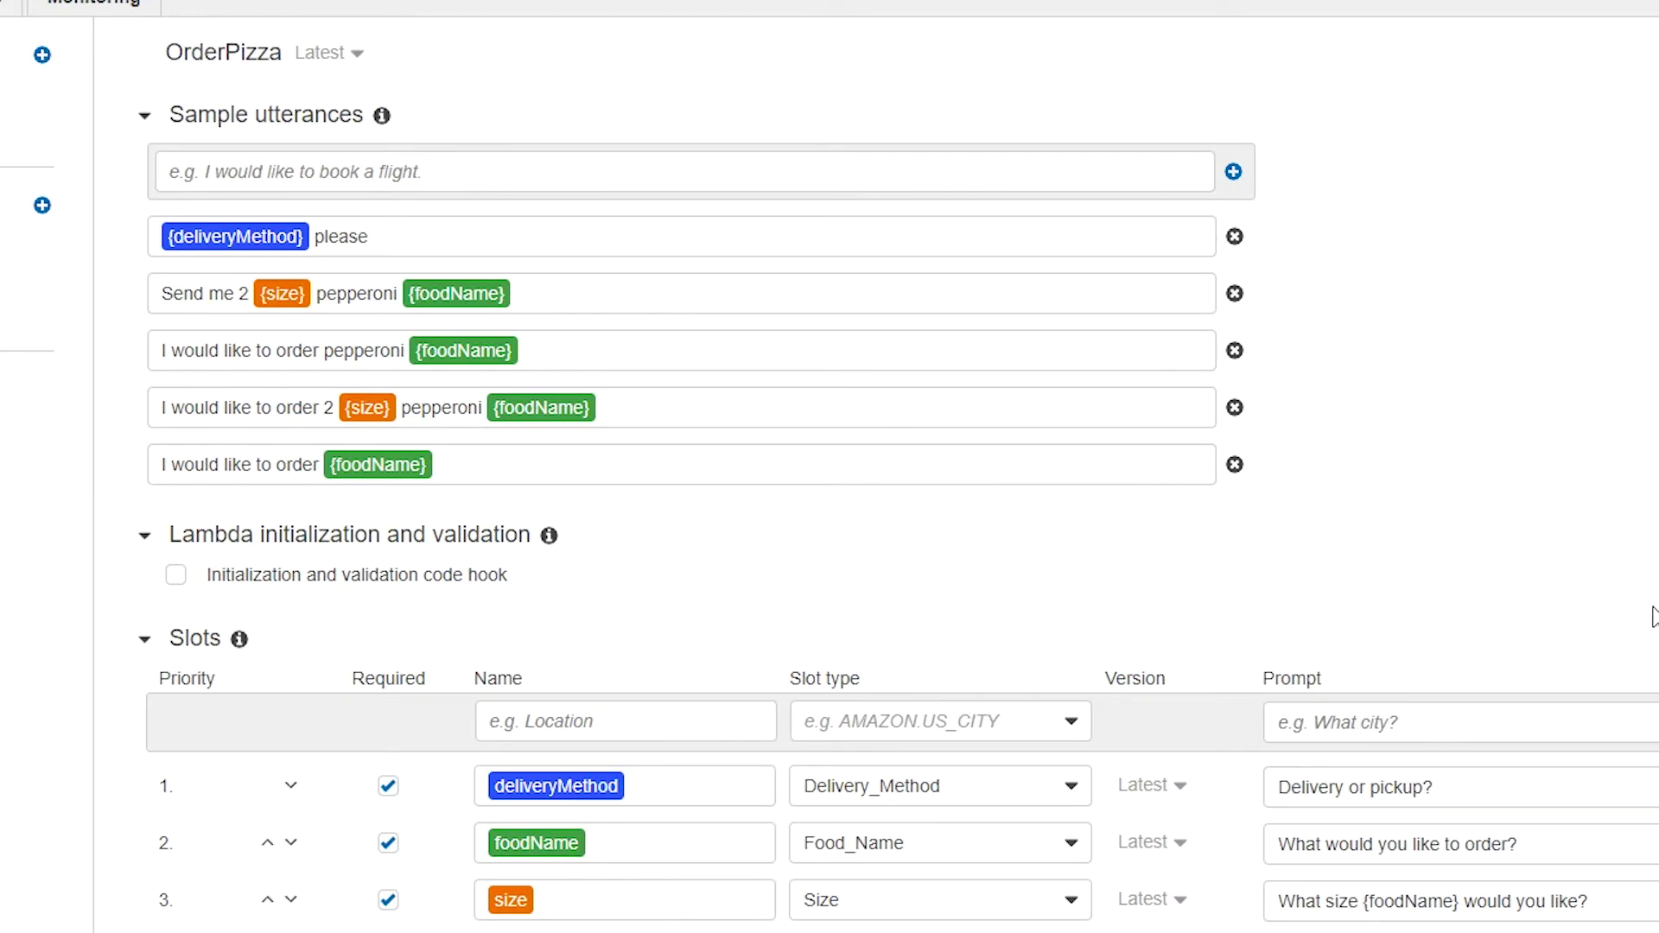
Rename the fourth slot, which uses the Topping slot type, to topping.
scroll(830, 518, "down", 3)
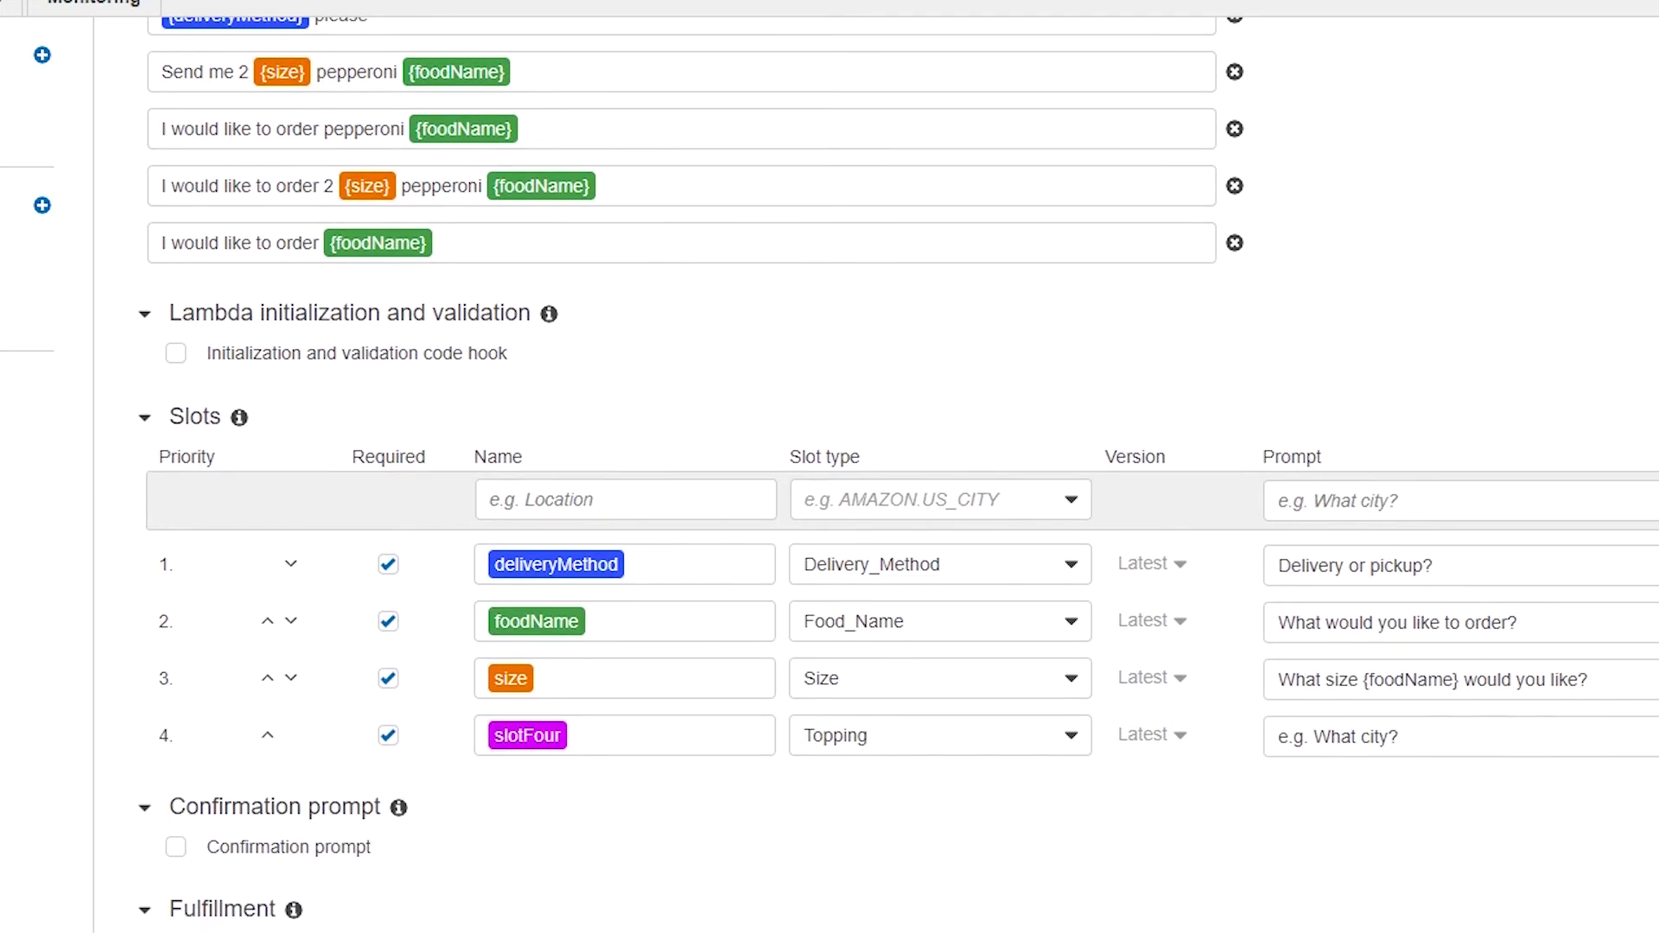
double_click(530, 737)
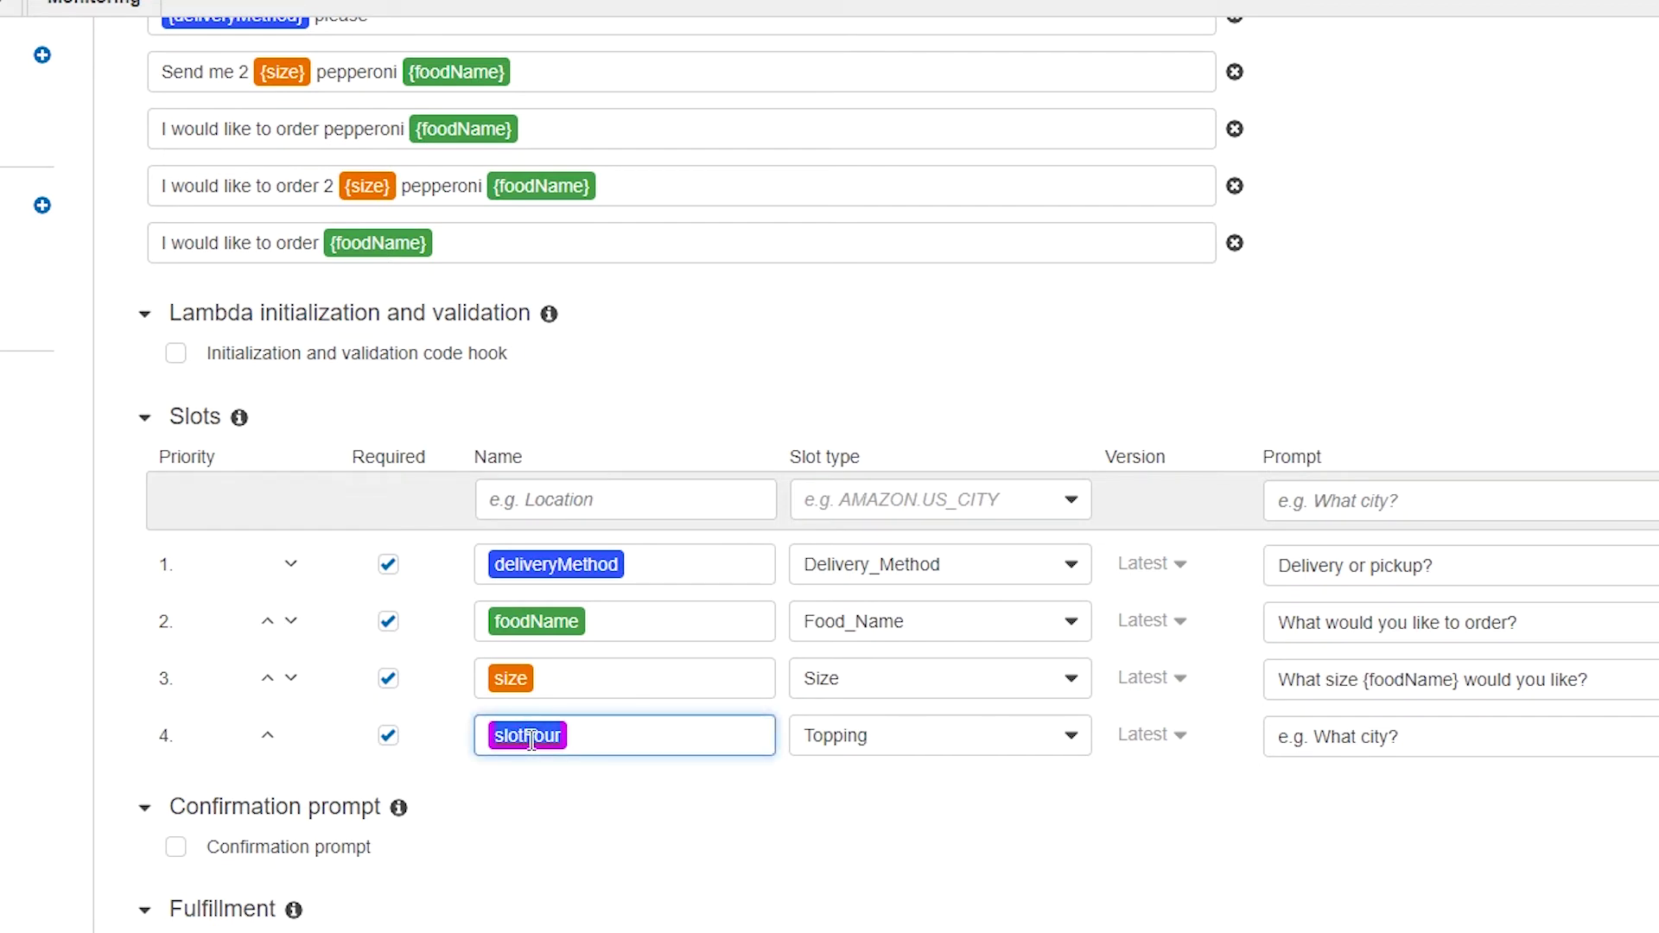
type("topping")
left_click(1051, 860)
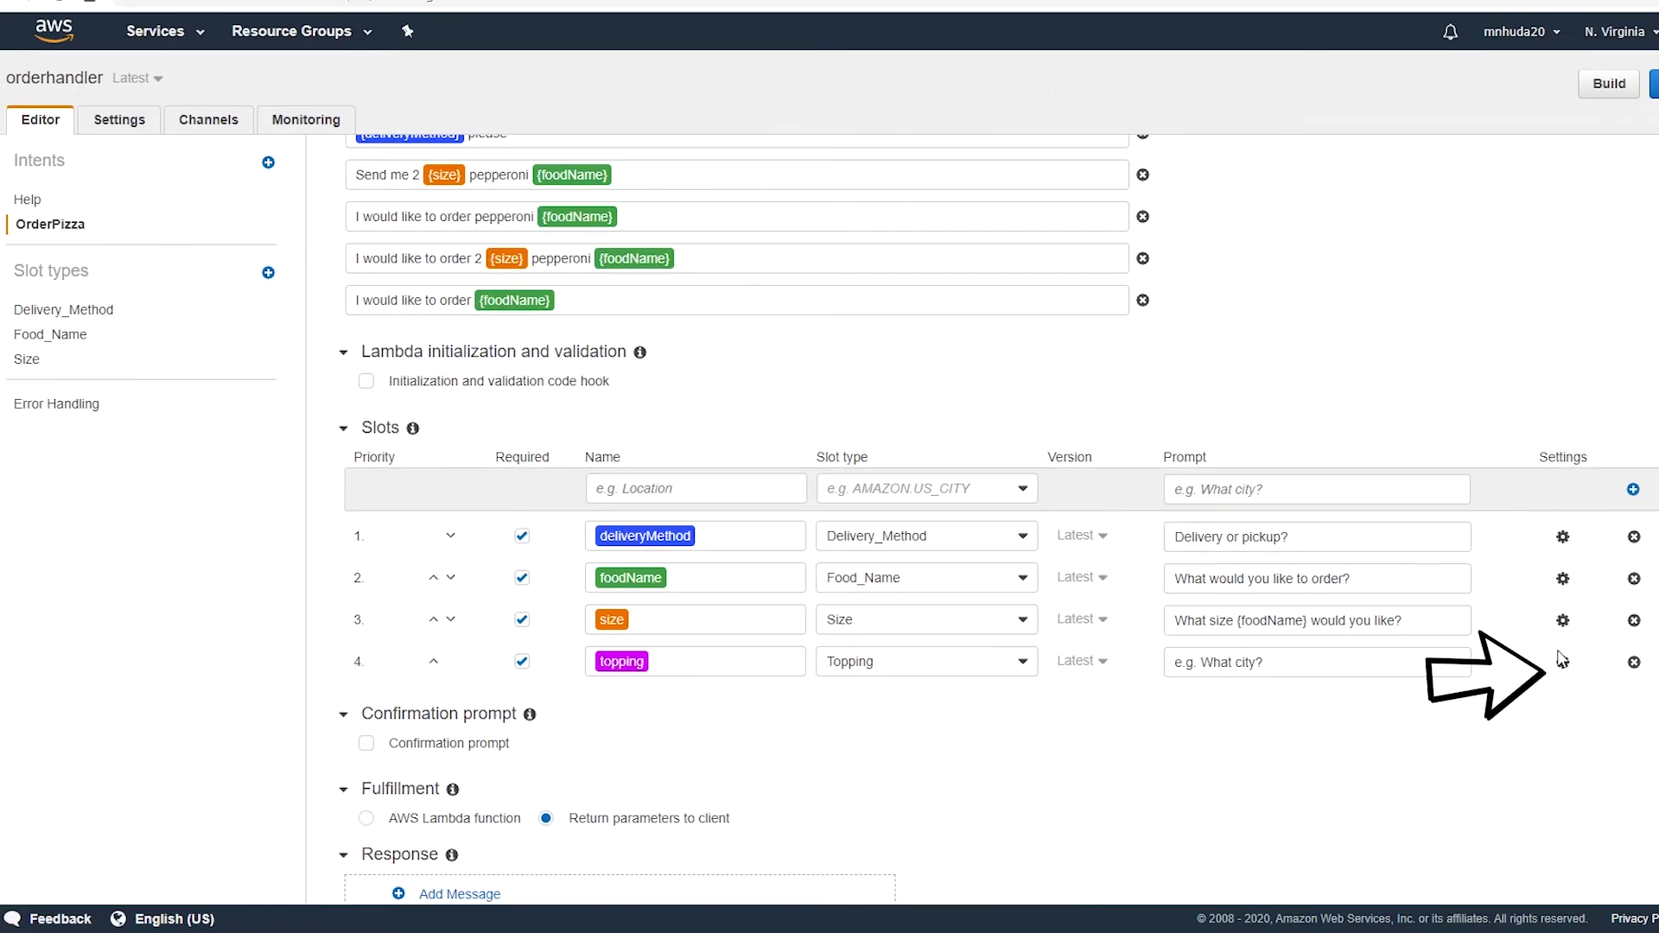
Add the prompt "Which topping do you like with your pizza?" in the topping slot's settings and remove the "e.g. What city?" placeholder prompt.
left_click(1564, 663)
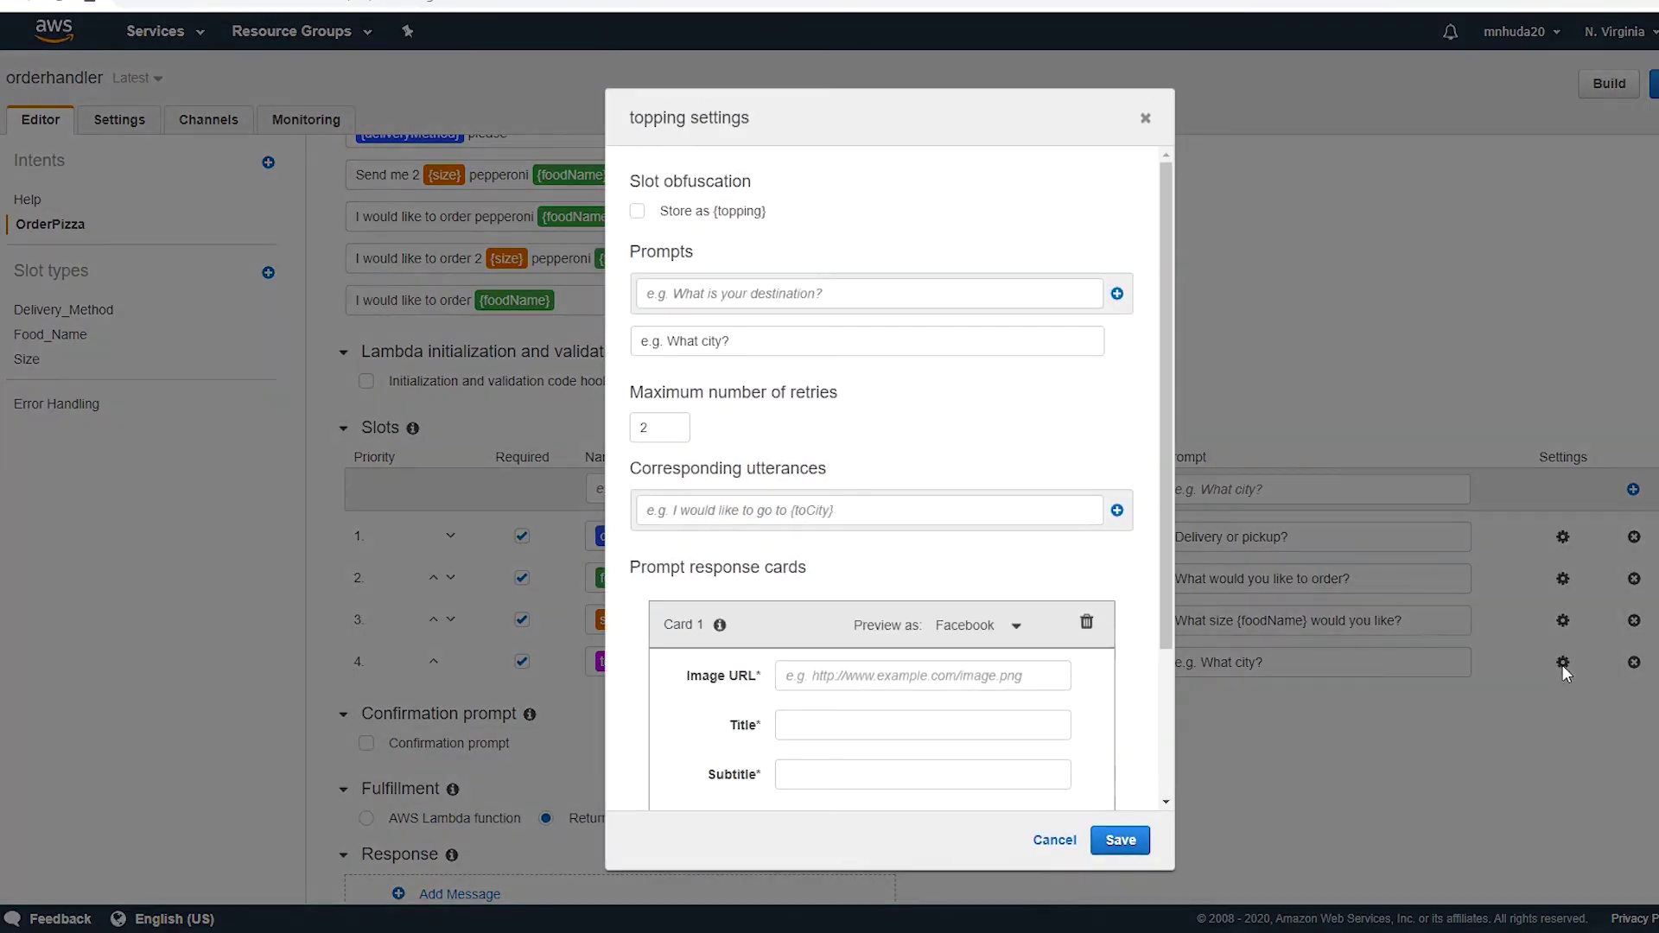
left_click(781, 294)
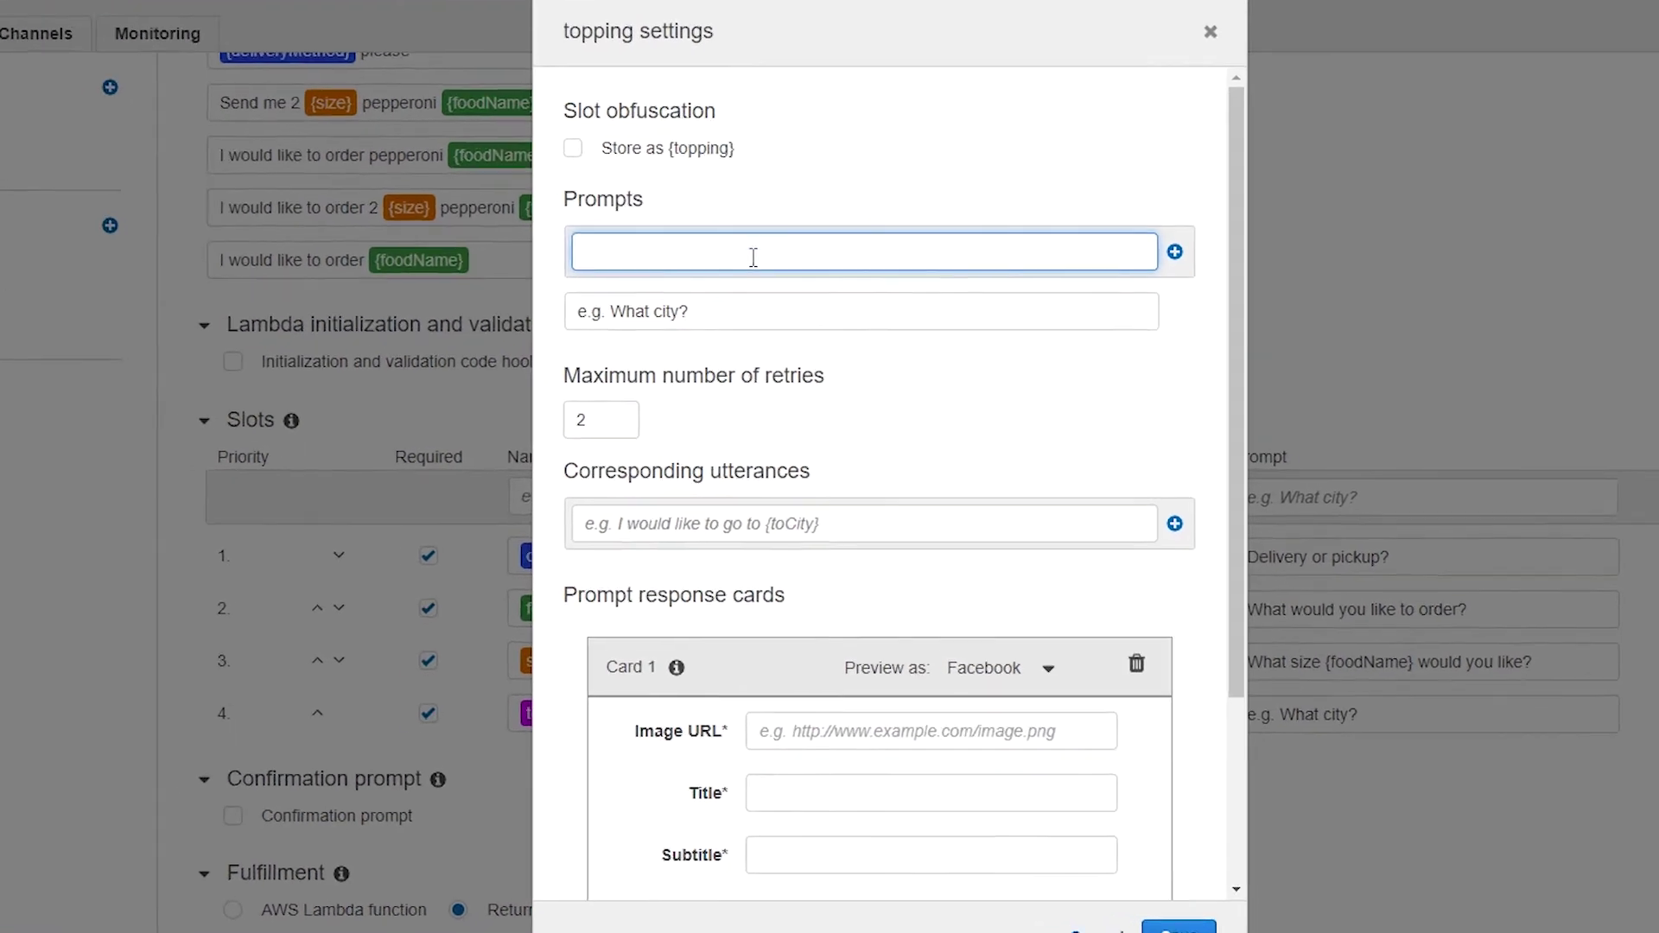
type("Which ")
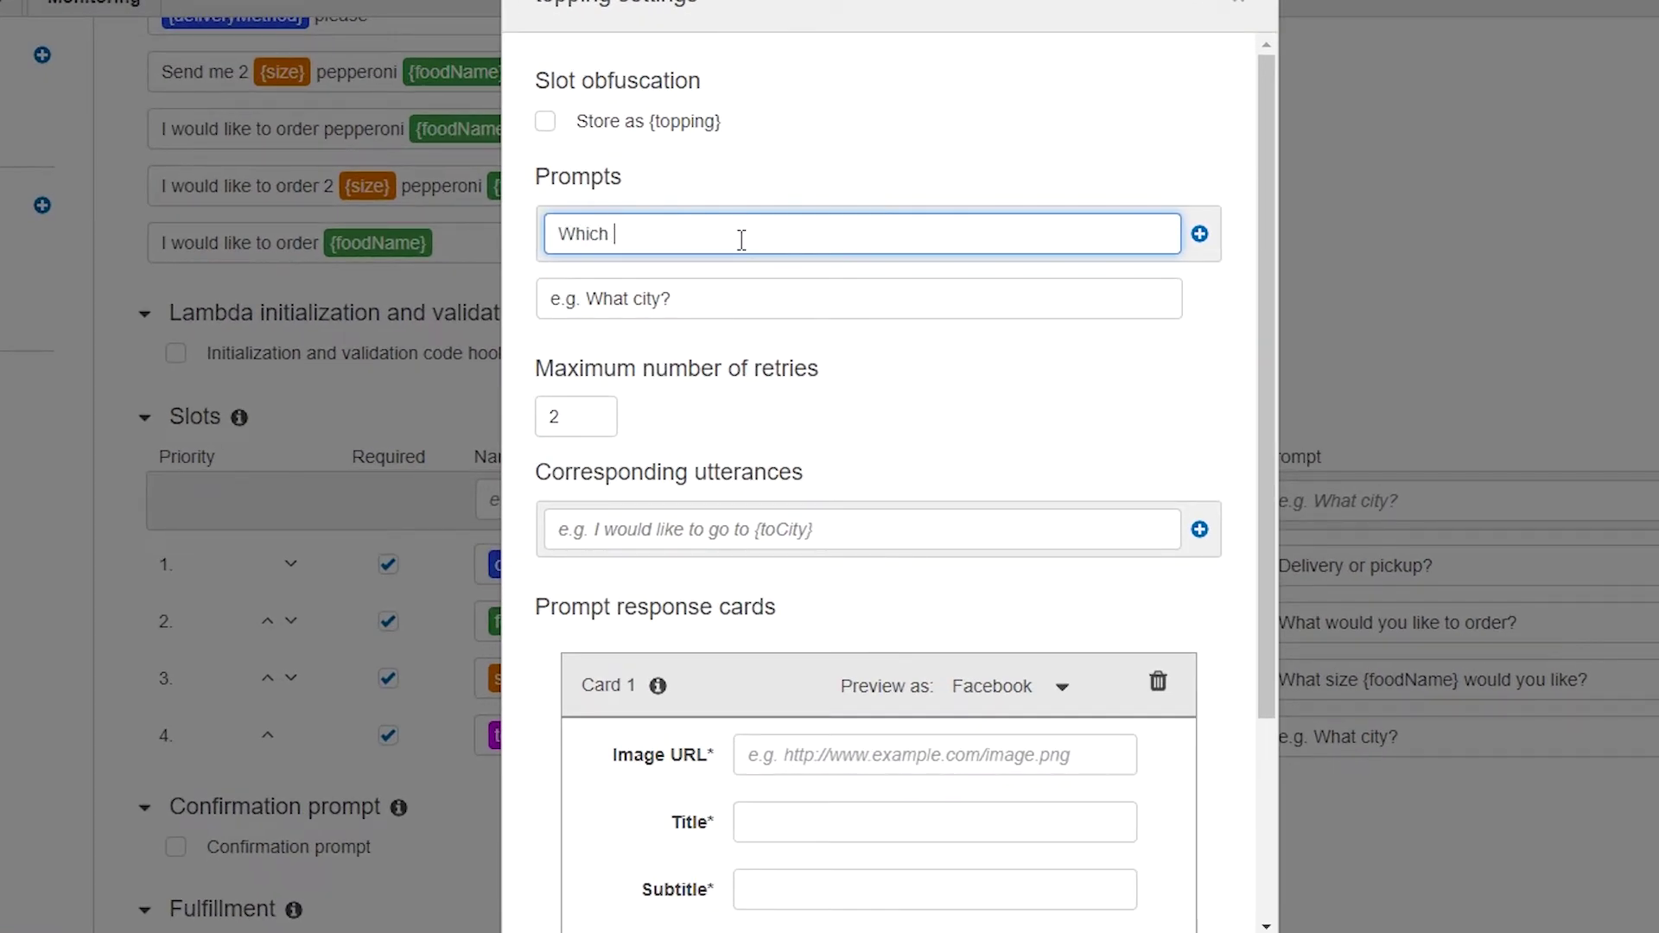
type("topping do you like")
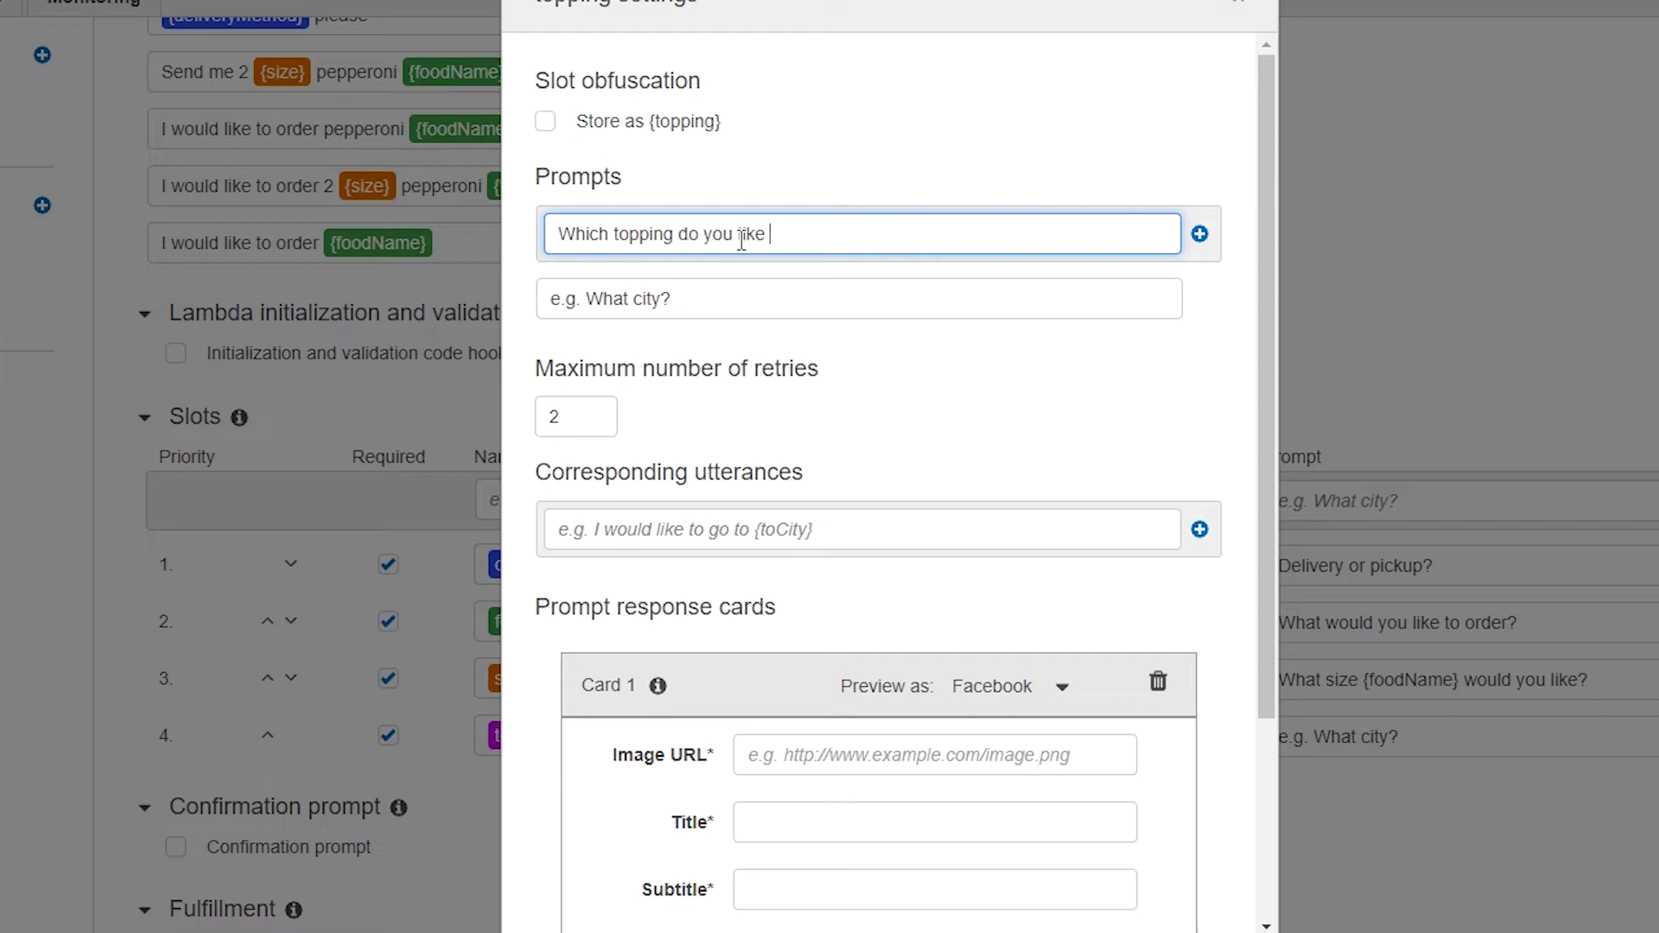
type(" with your pizza?")
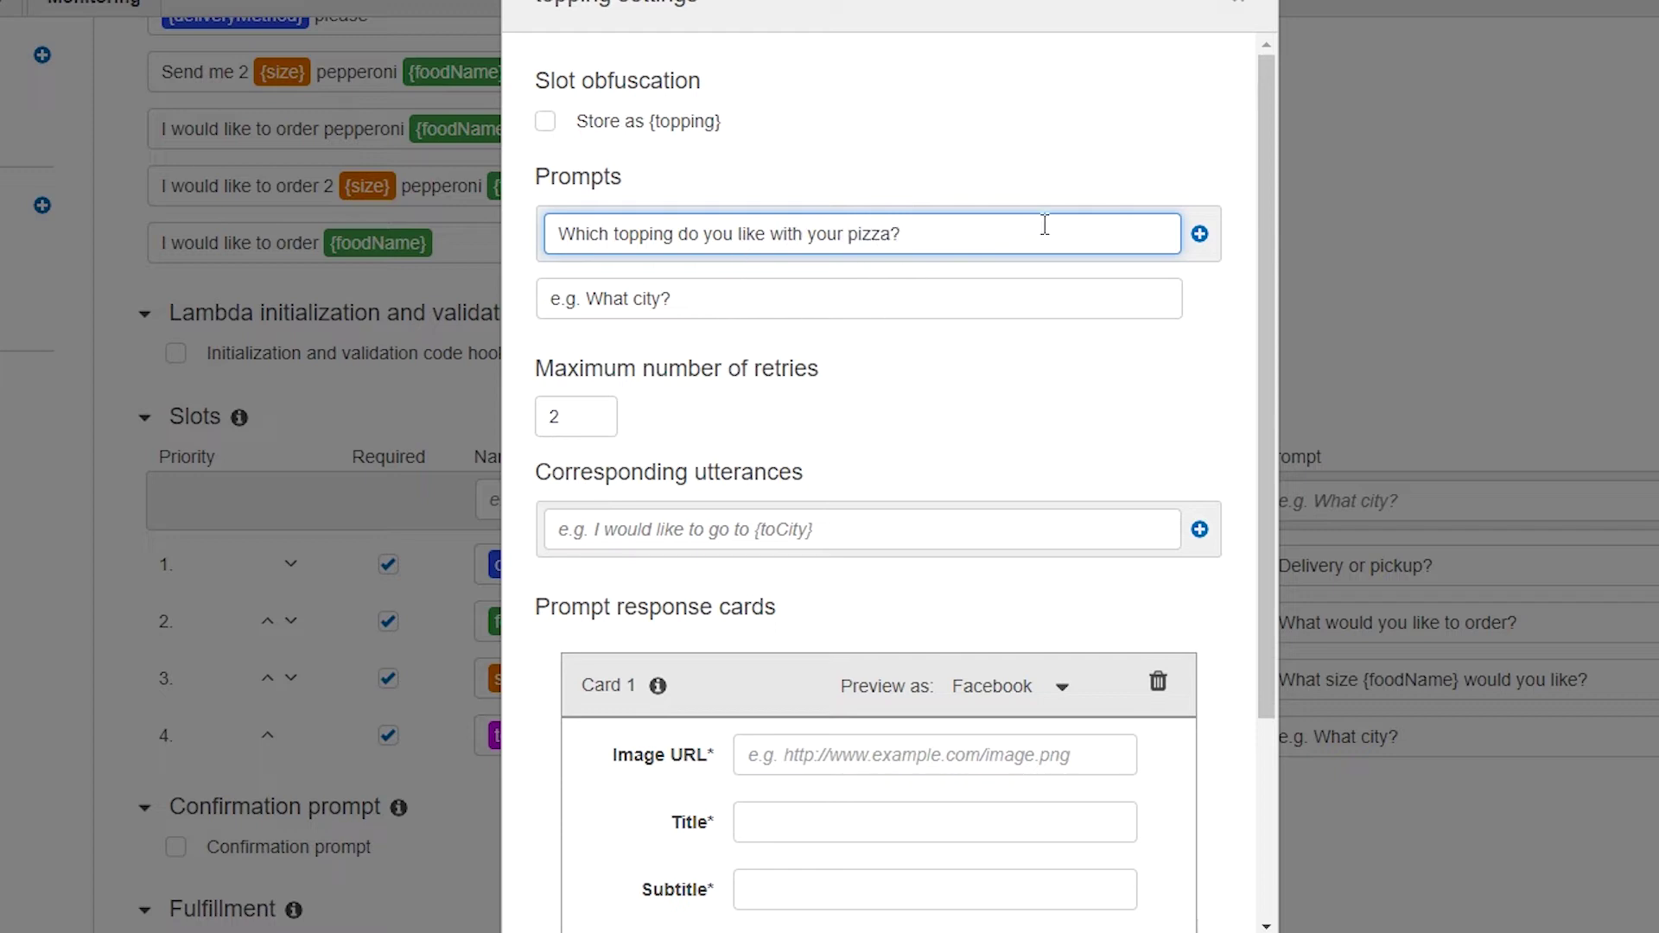
left_click(1198, 235)
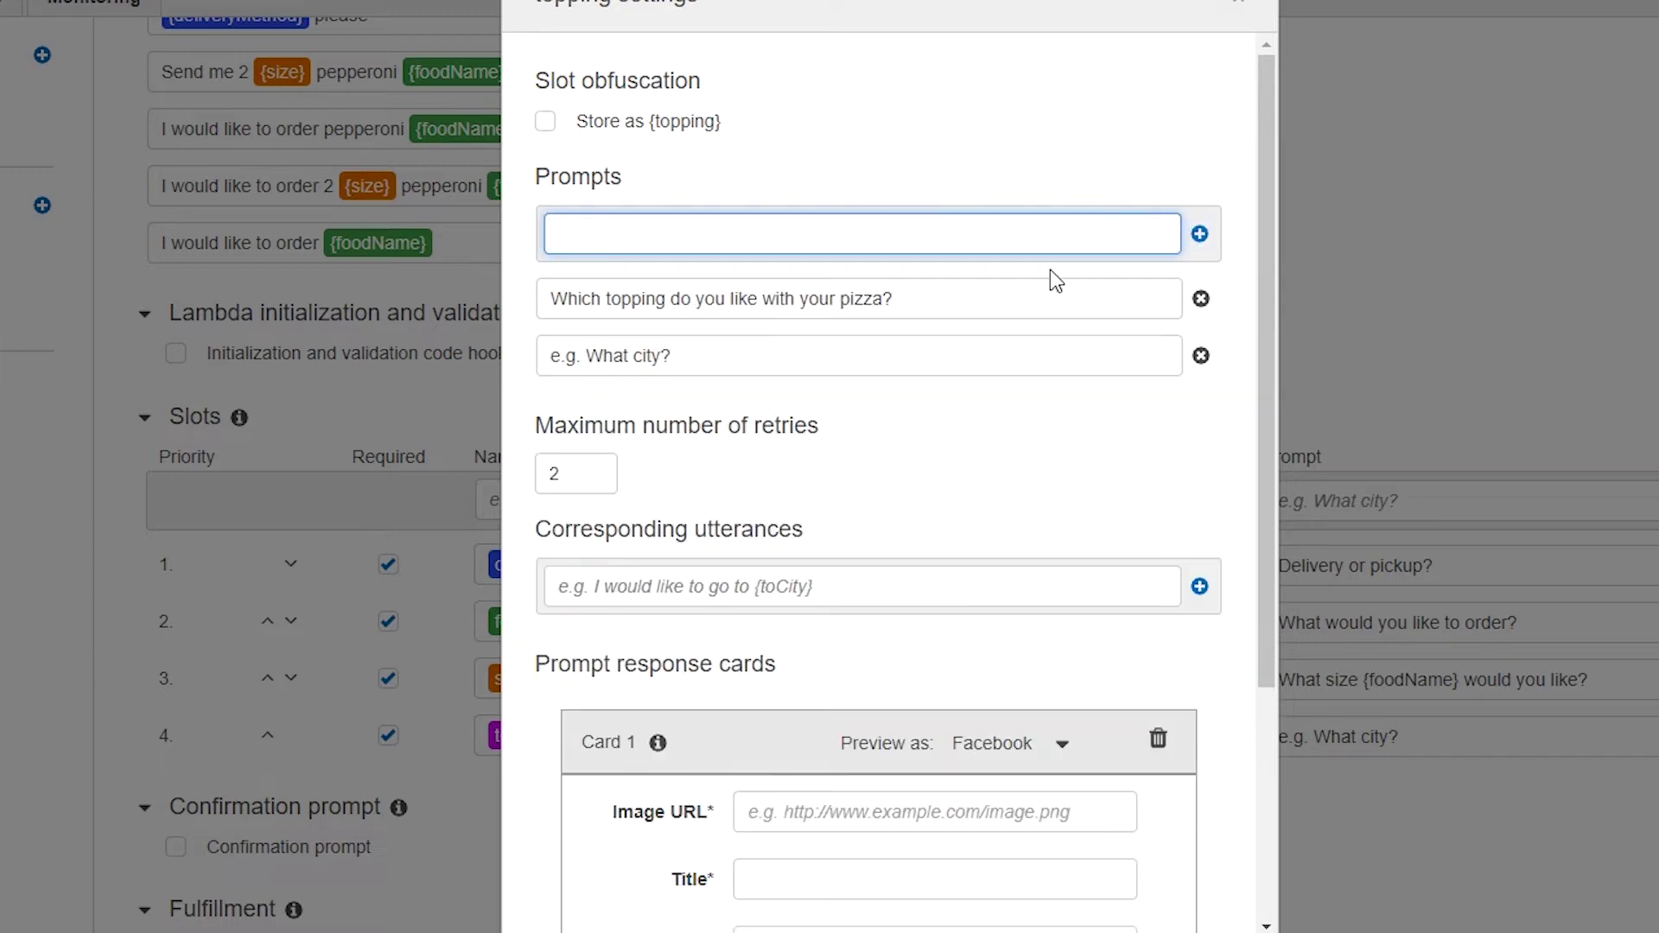
left_click(1202, 357)
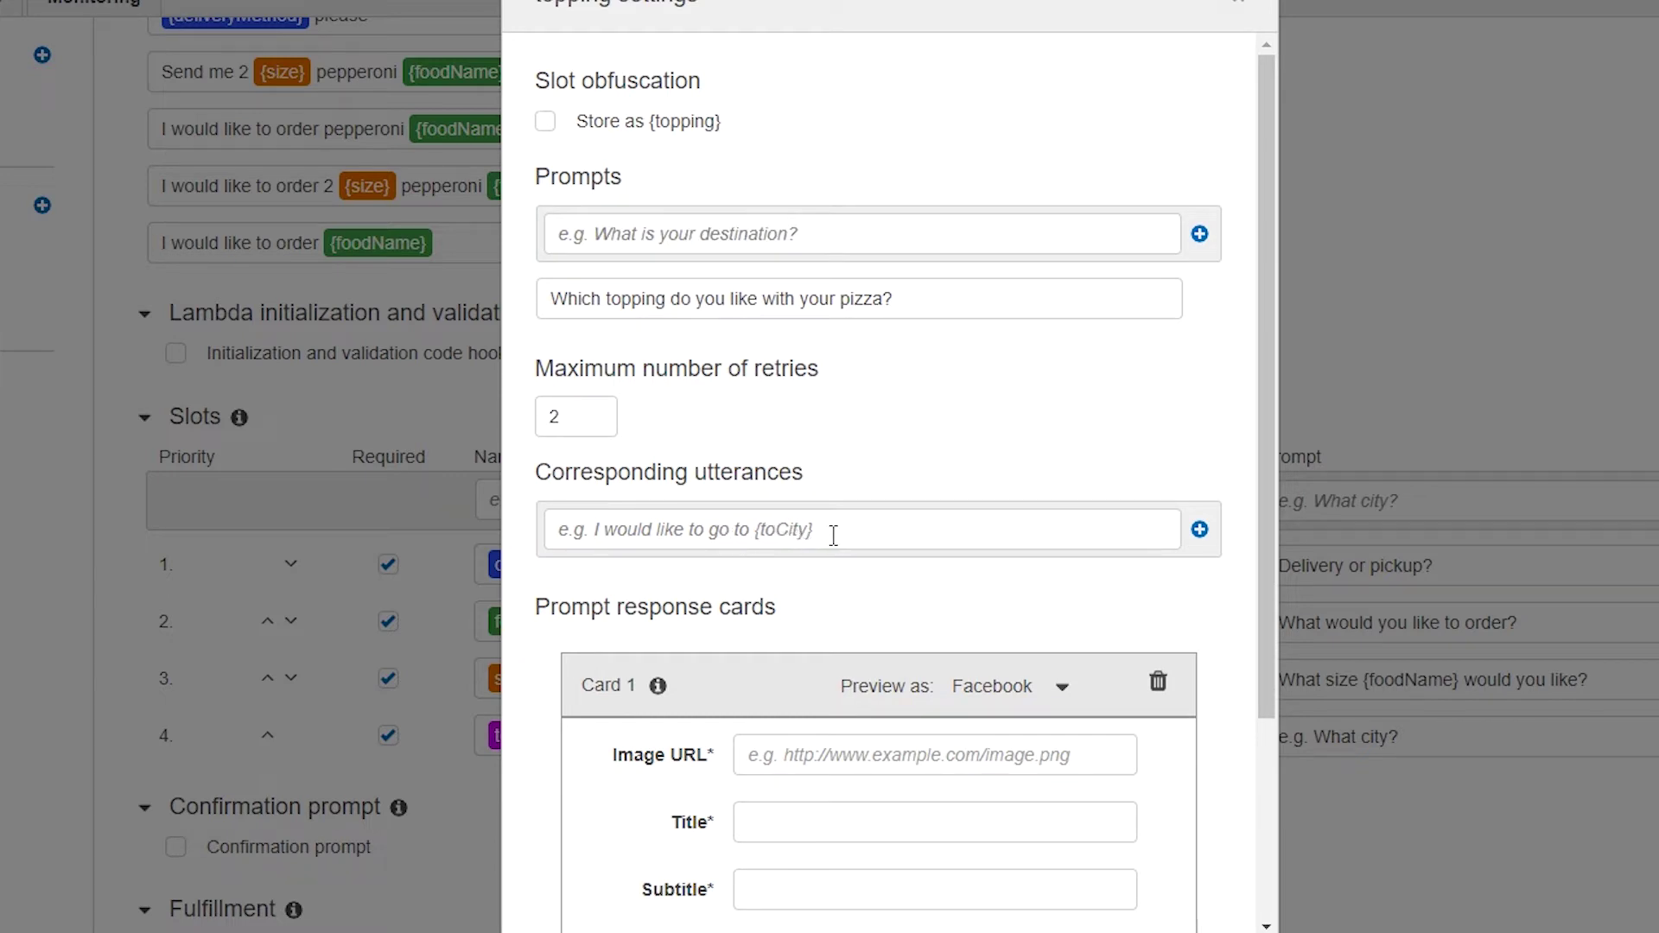
Add the corresponding utterances "I would like {topping}" and "{topping} please" and save the topping slot settings.
left_click(890, 535)
type("I")
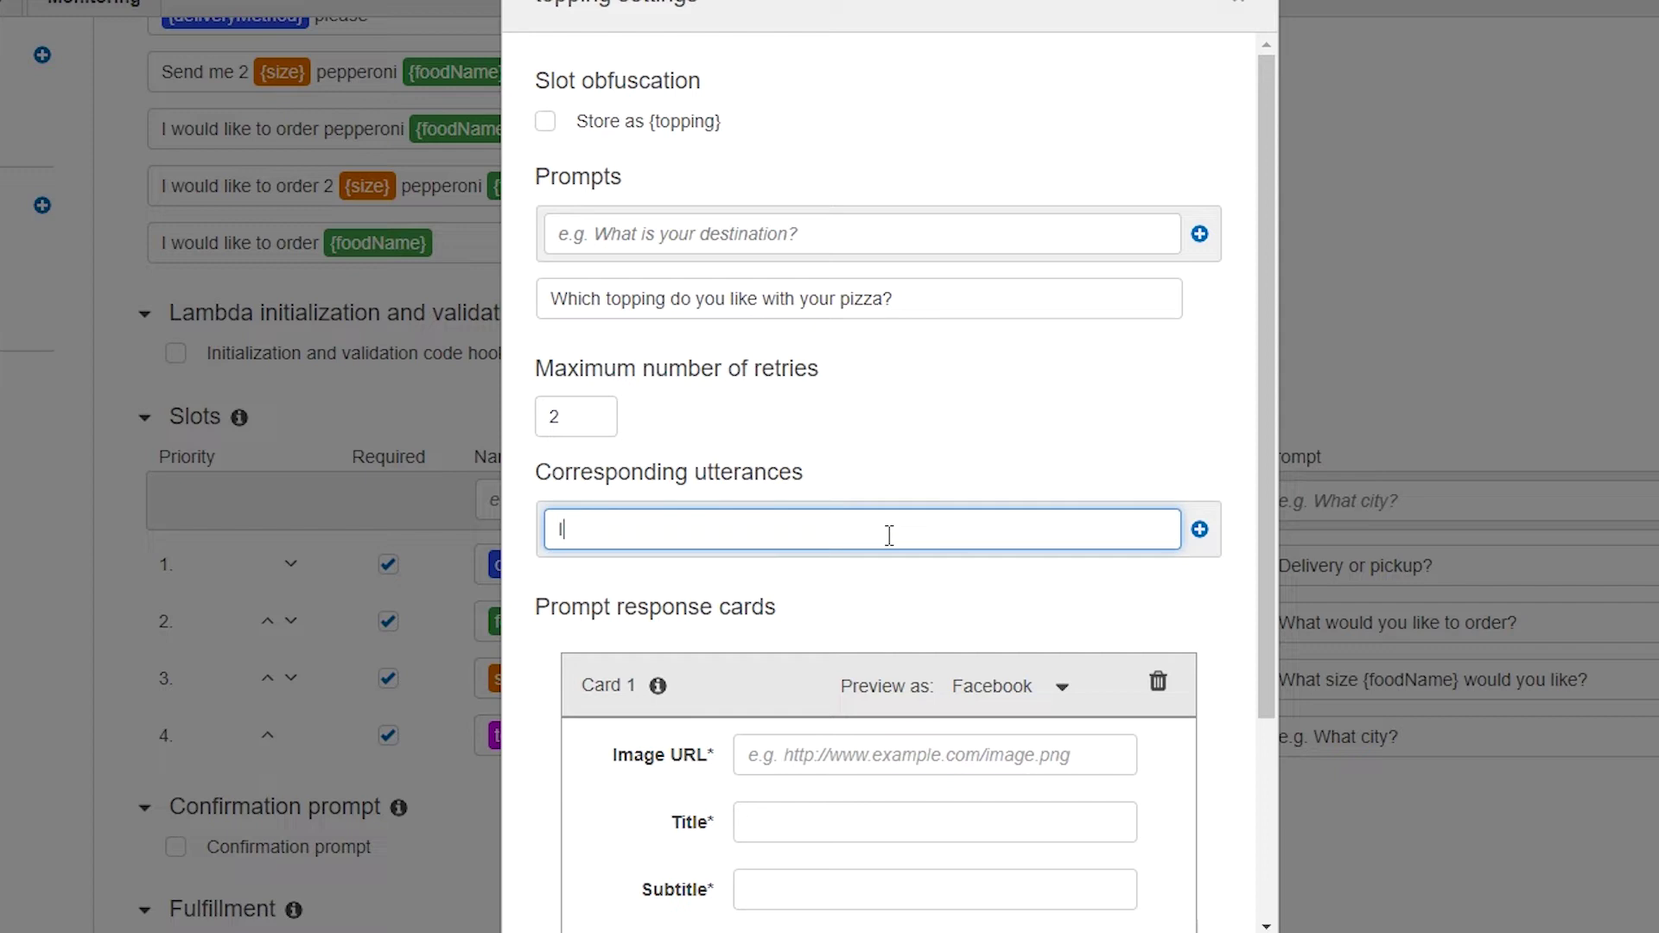
type(" would like {toppi")
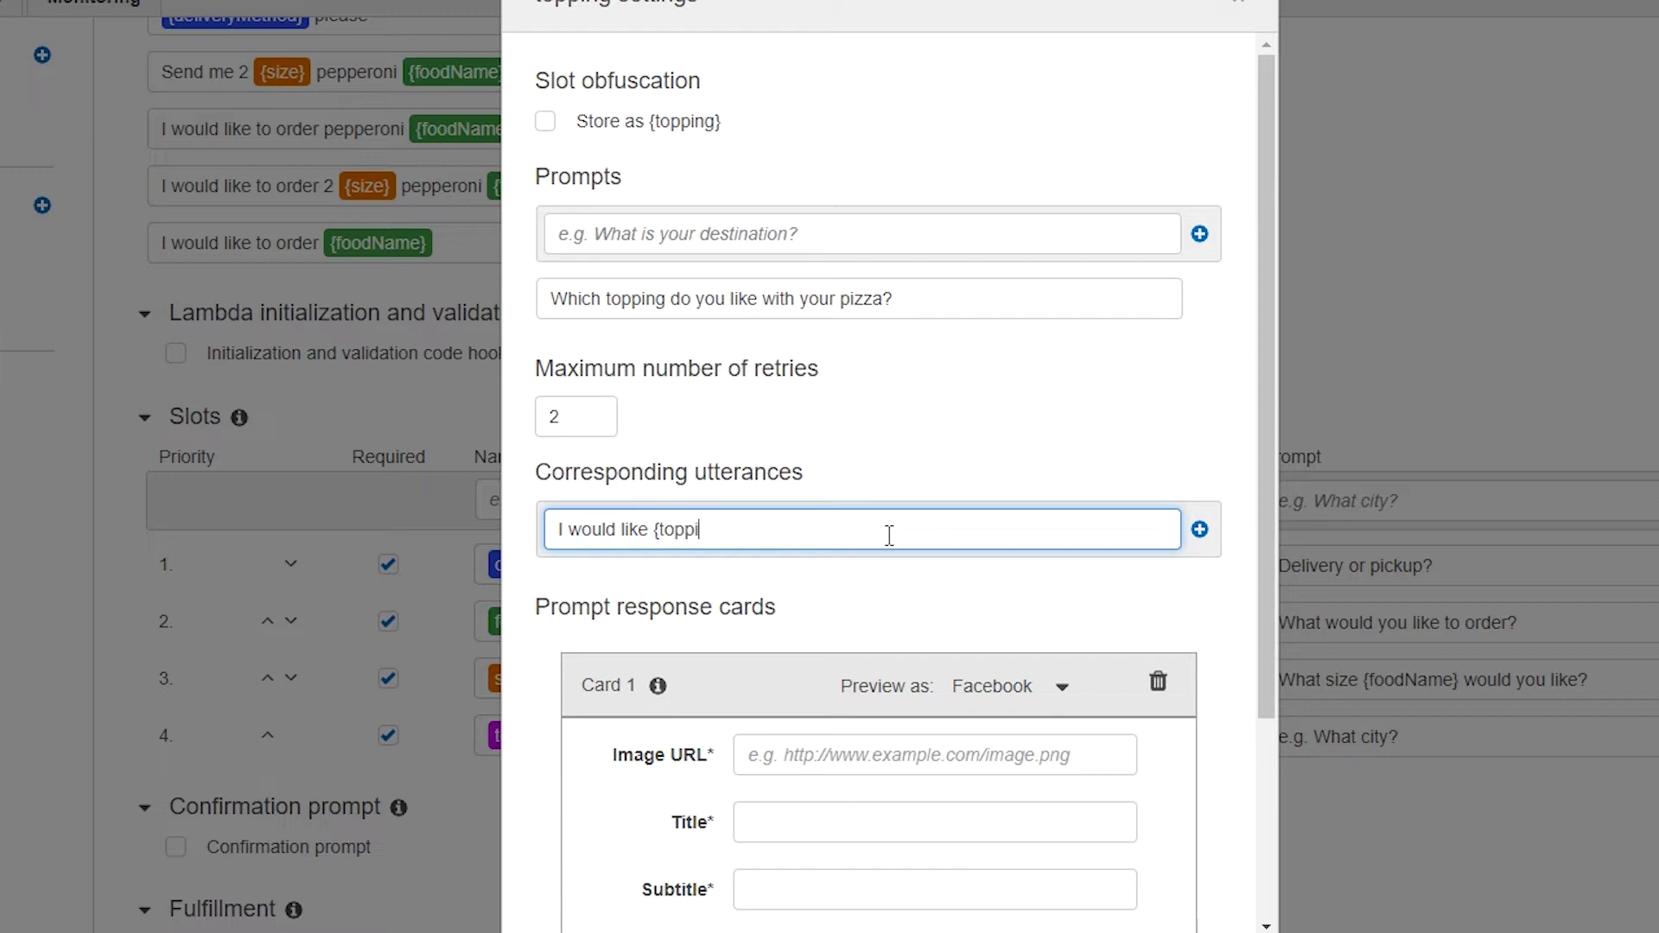
type("ng}")
left_click(1199, 529)
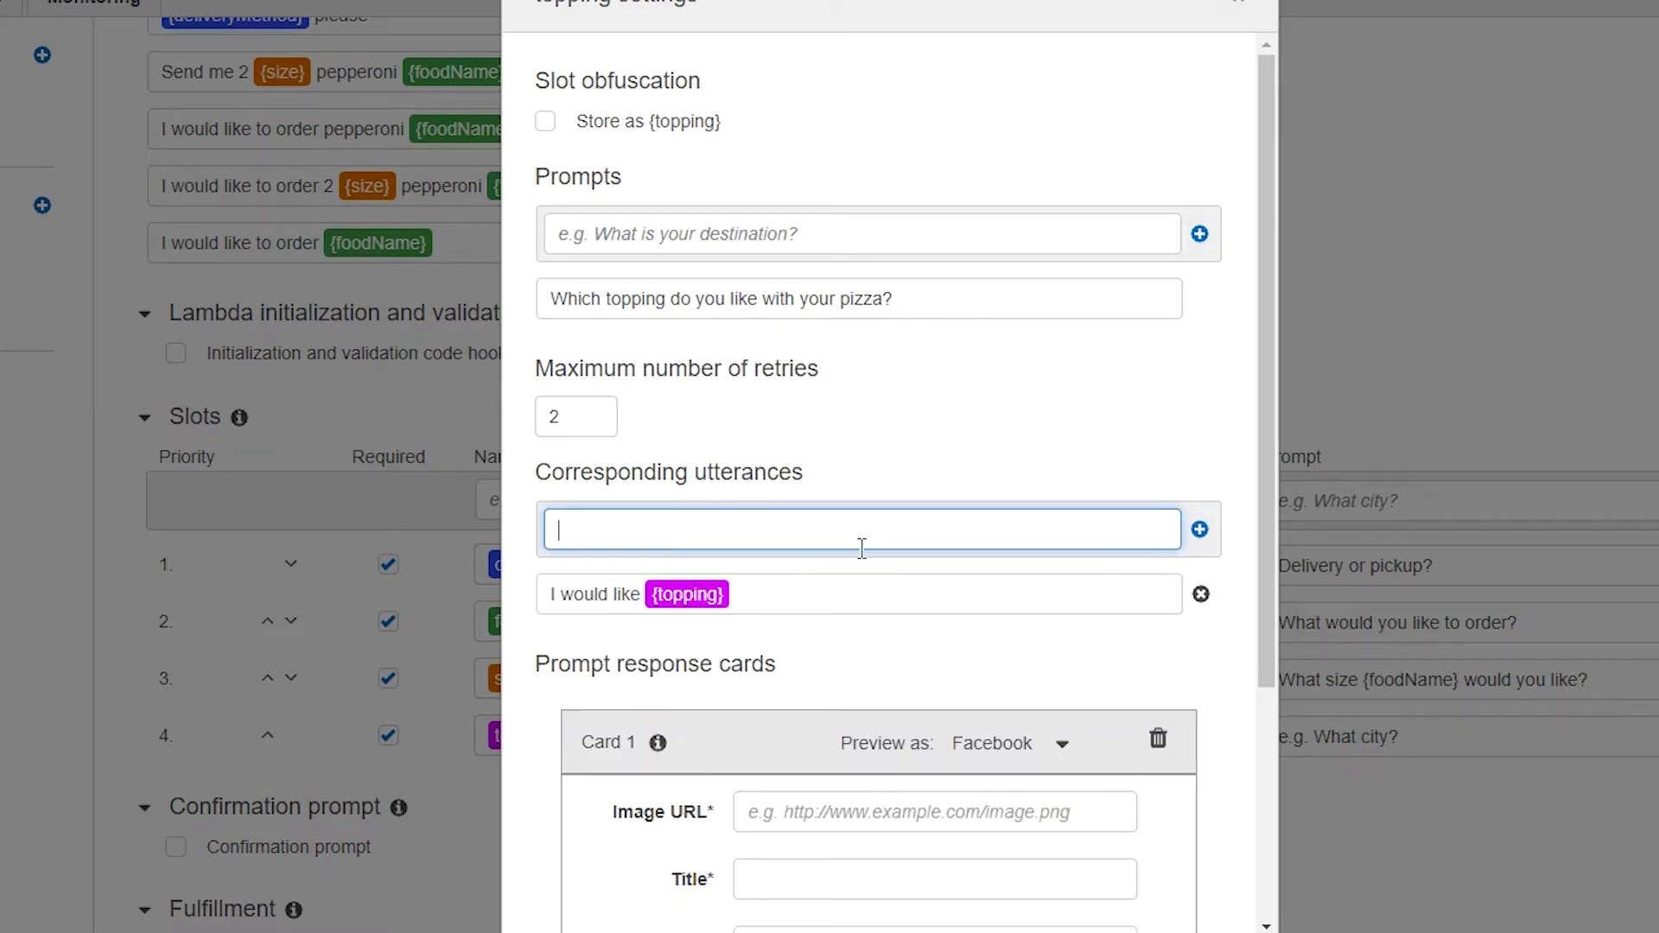
type("{topping} please")
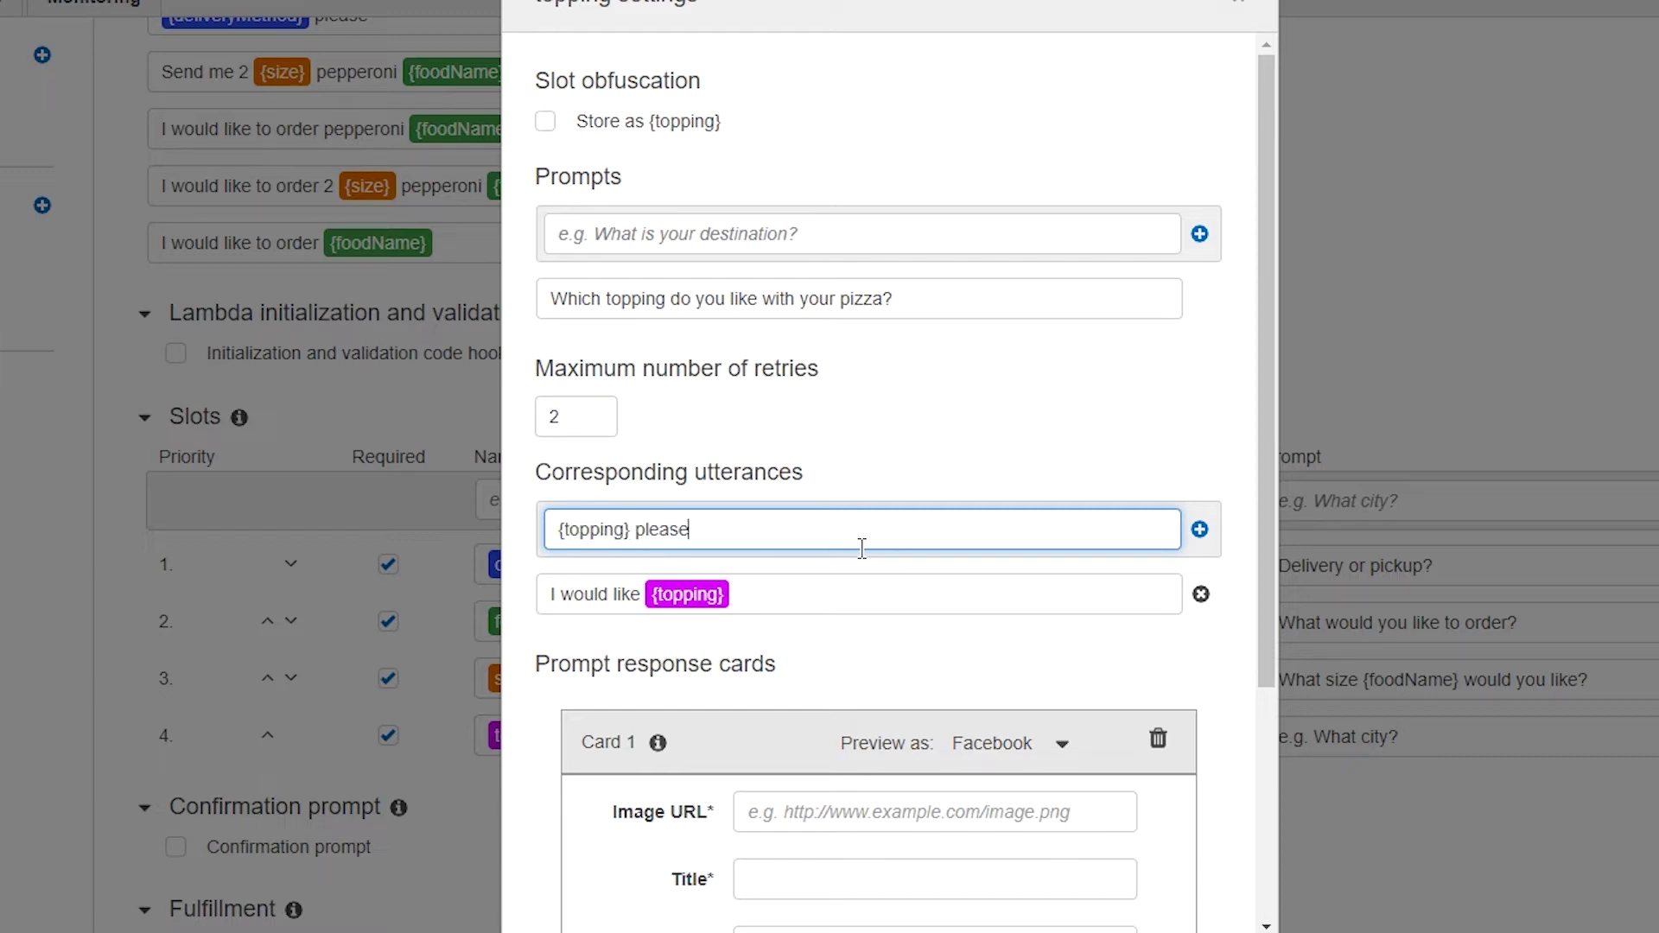
left_click(1200, 530)
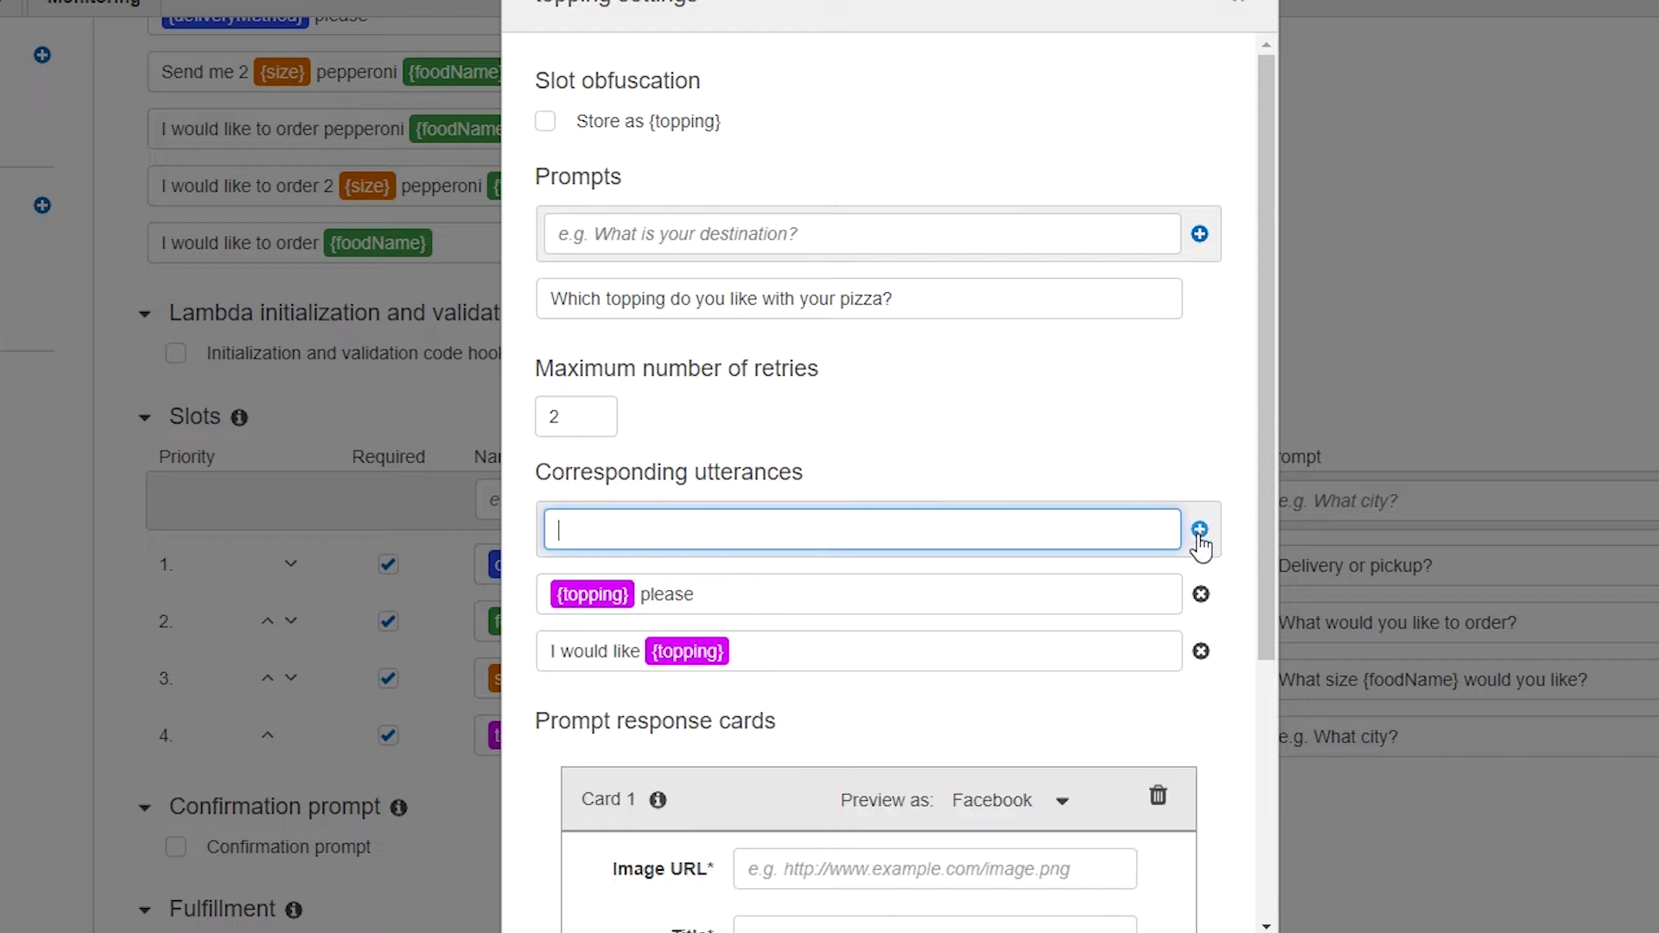
left_click(1120, 712)
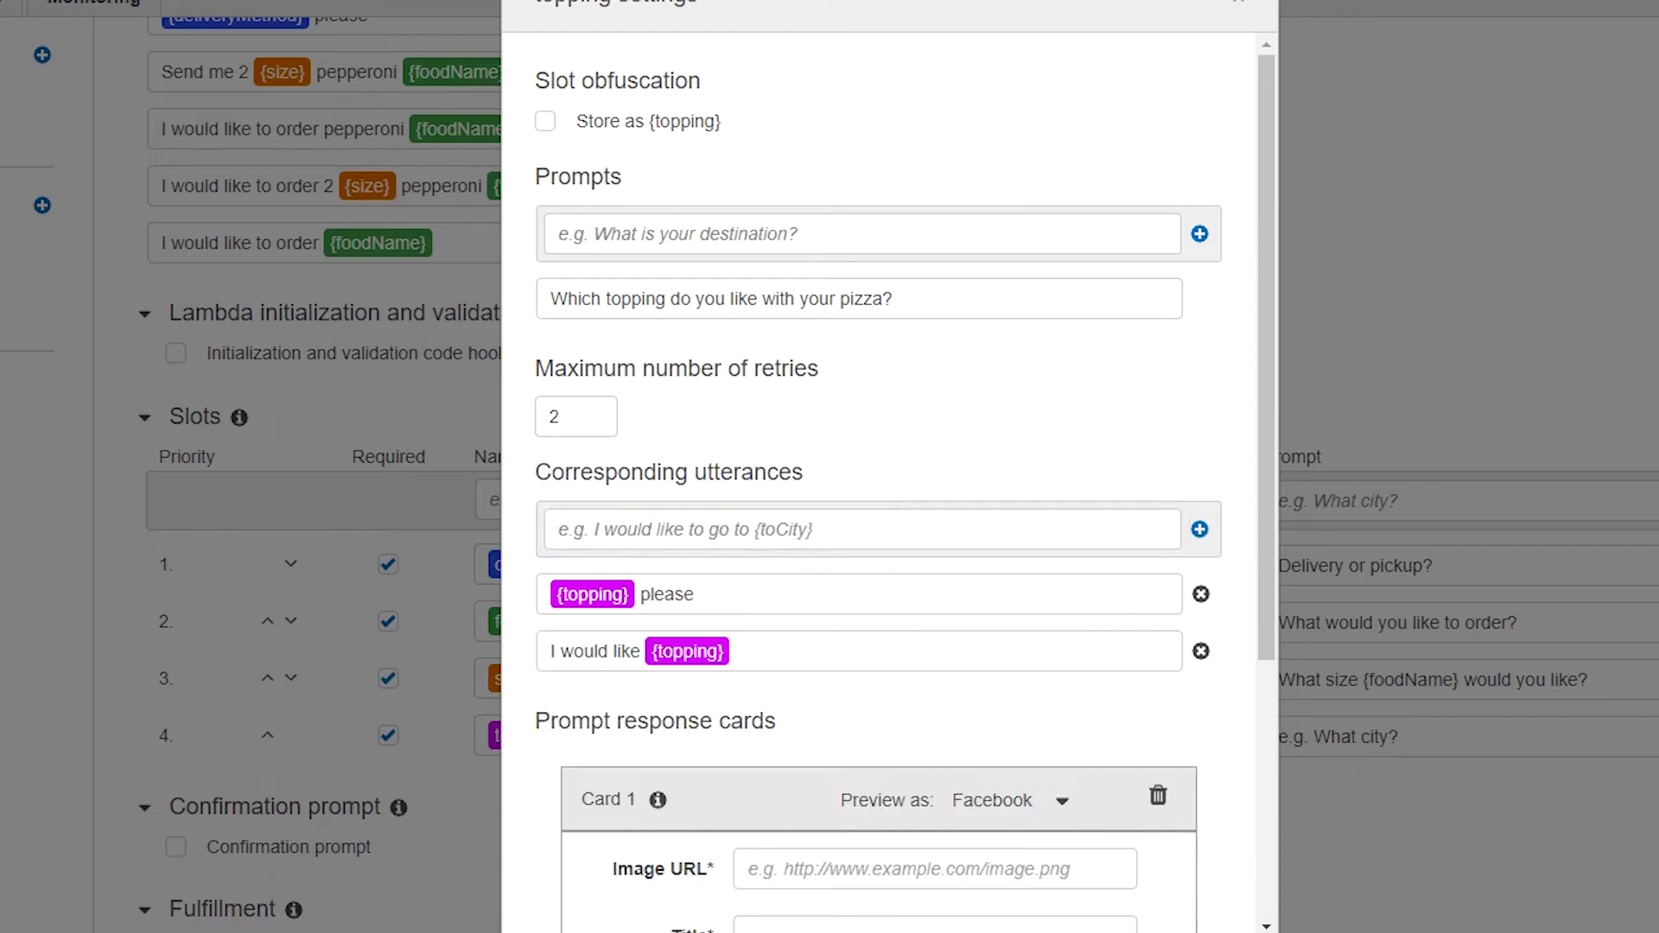
left_click(1193, 929)
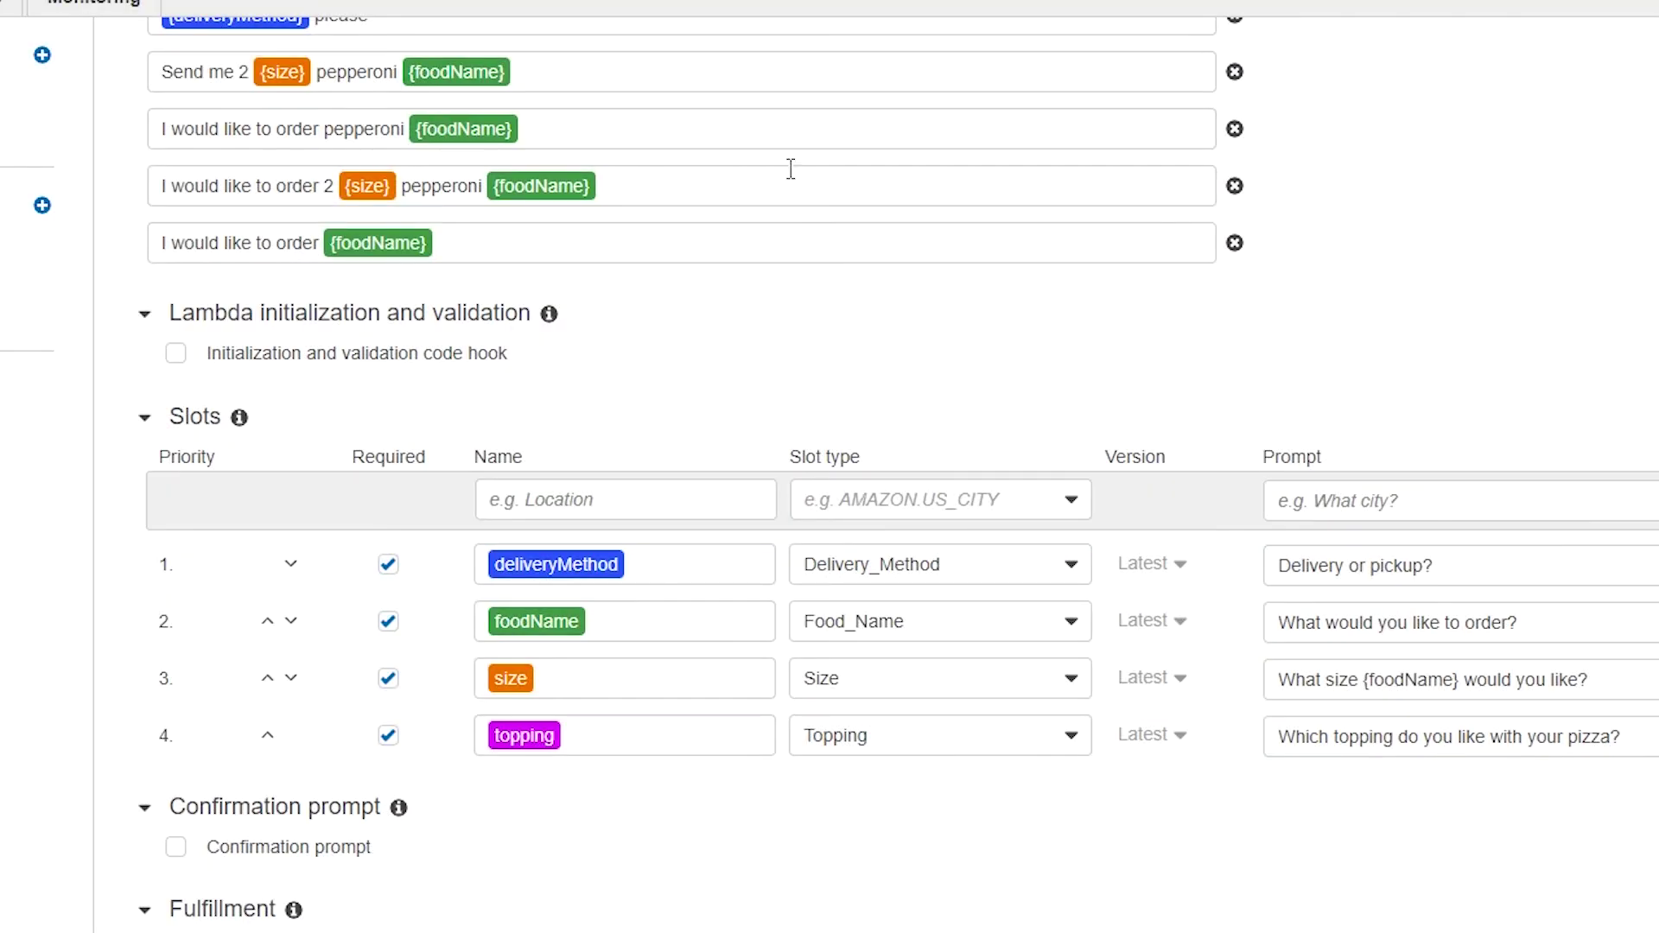
Replace the word "pepperoni" in the sample utterances with the topping slot.
double_click(357, 71)
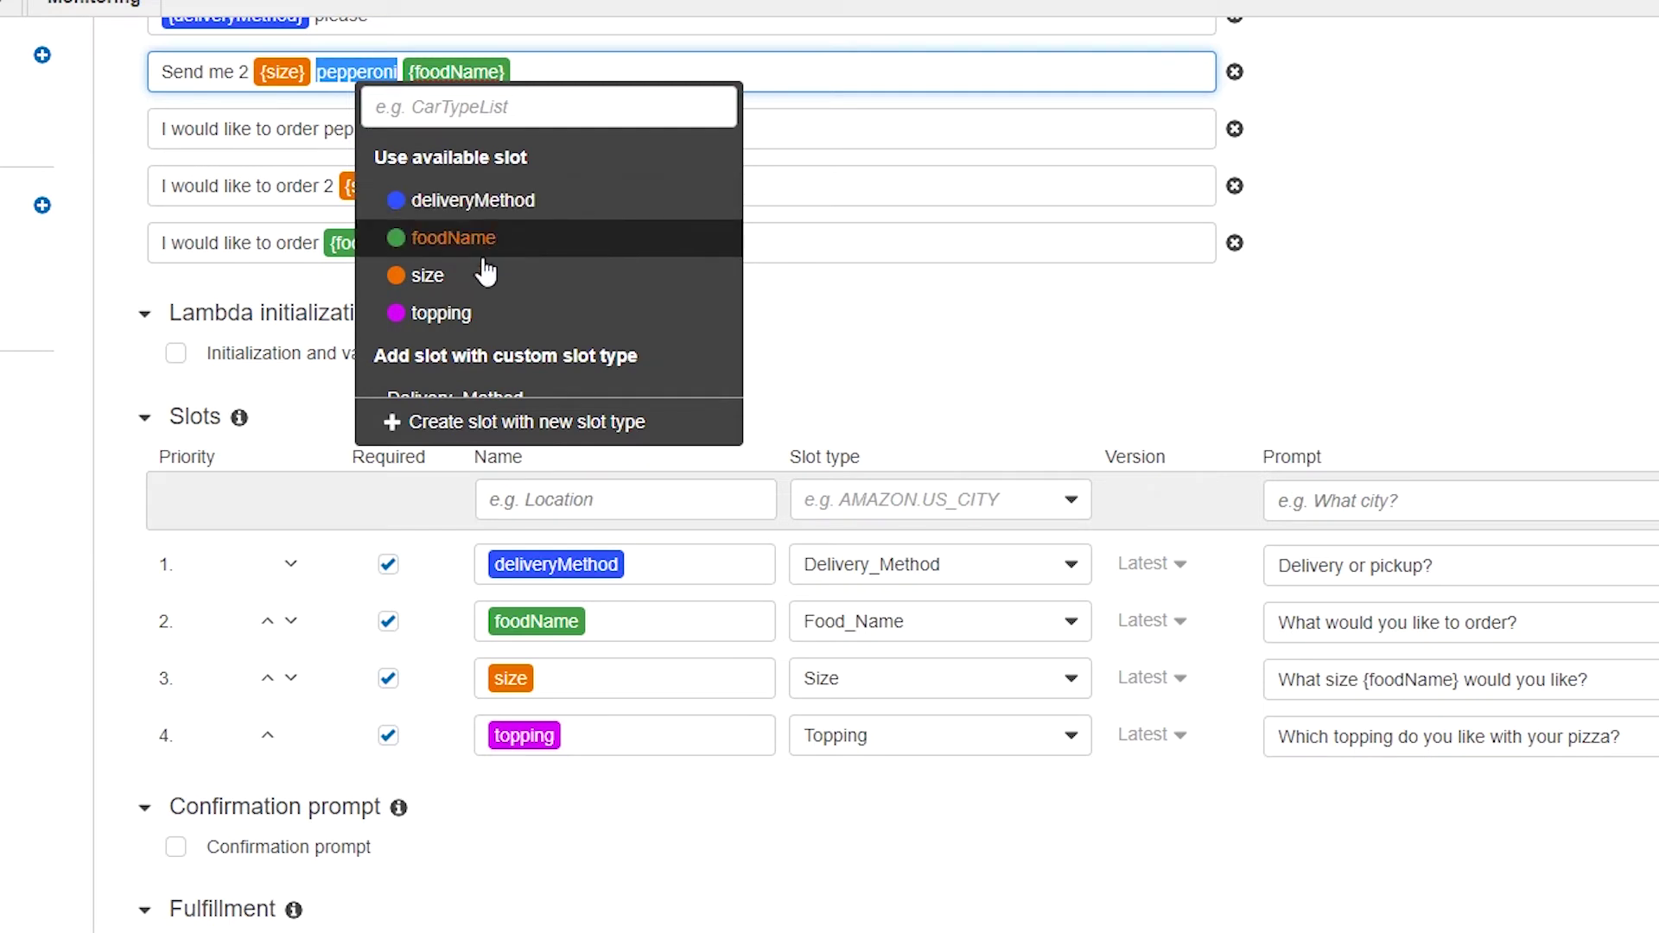
left_click(471, 316)
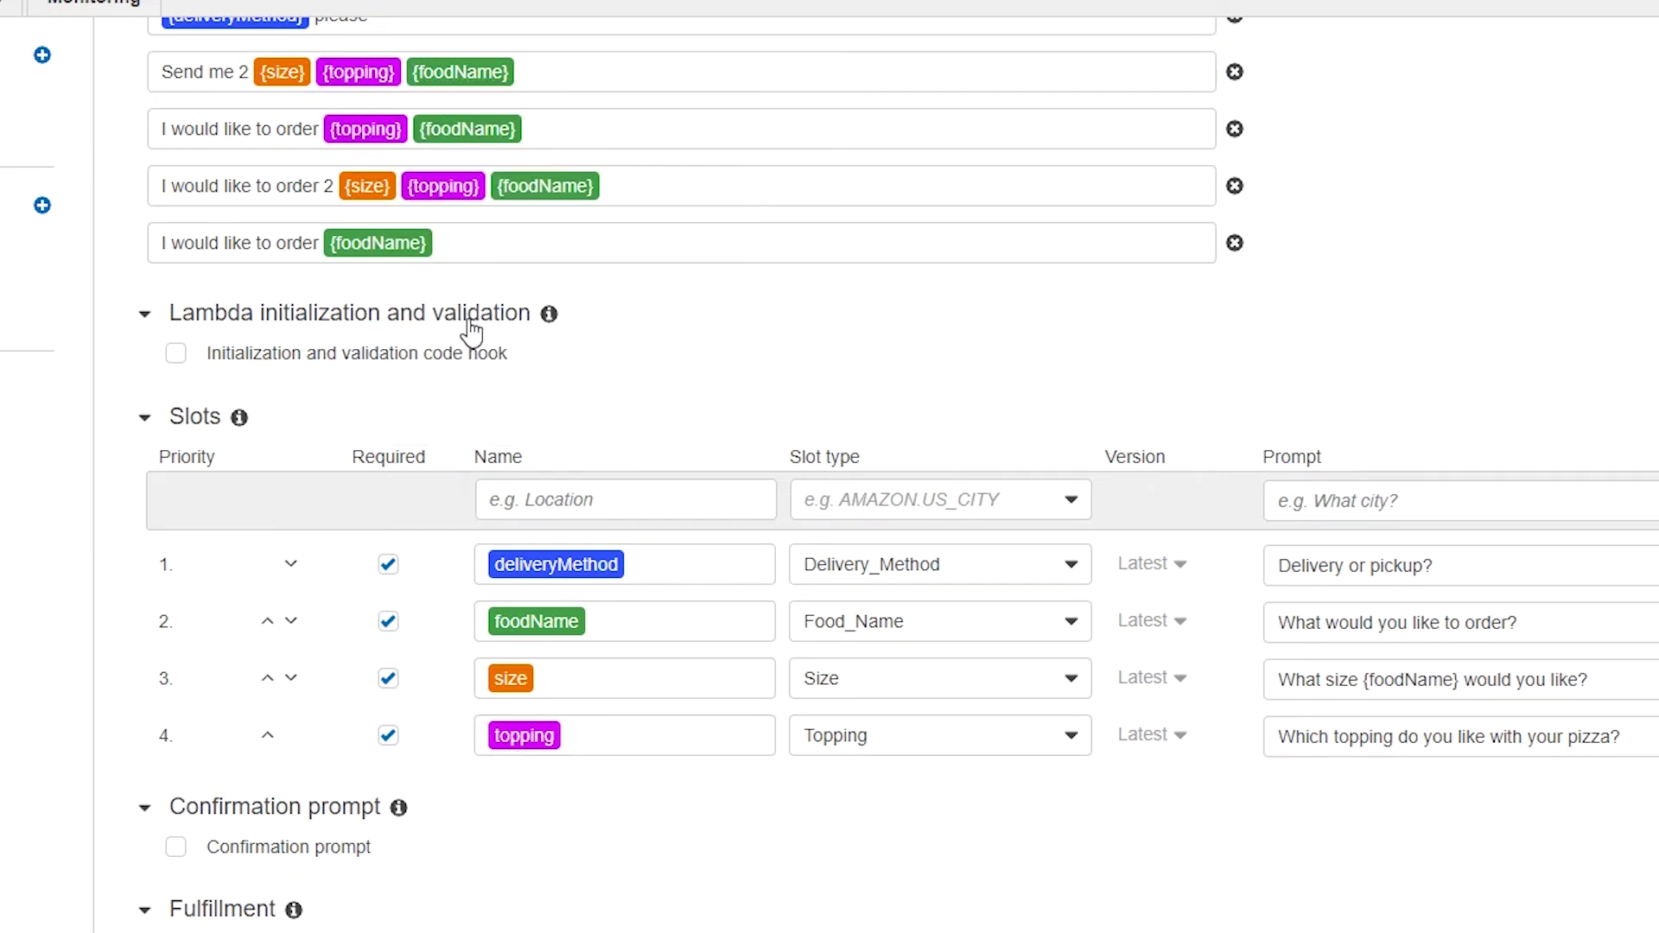
Replace the number 2 in the sample utterances with a new slot using the built-in slot type AMAZON.NUMBER.
left_click(243, 76)
key("BackSpace")
left_click(243, 76)
type("2")
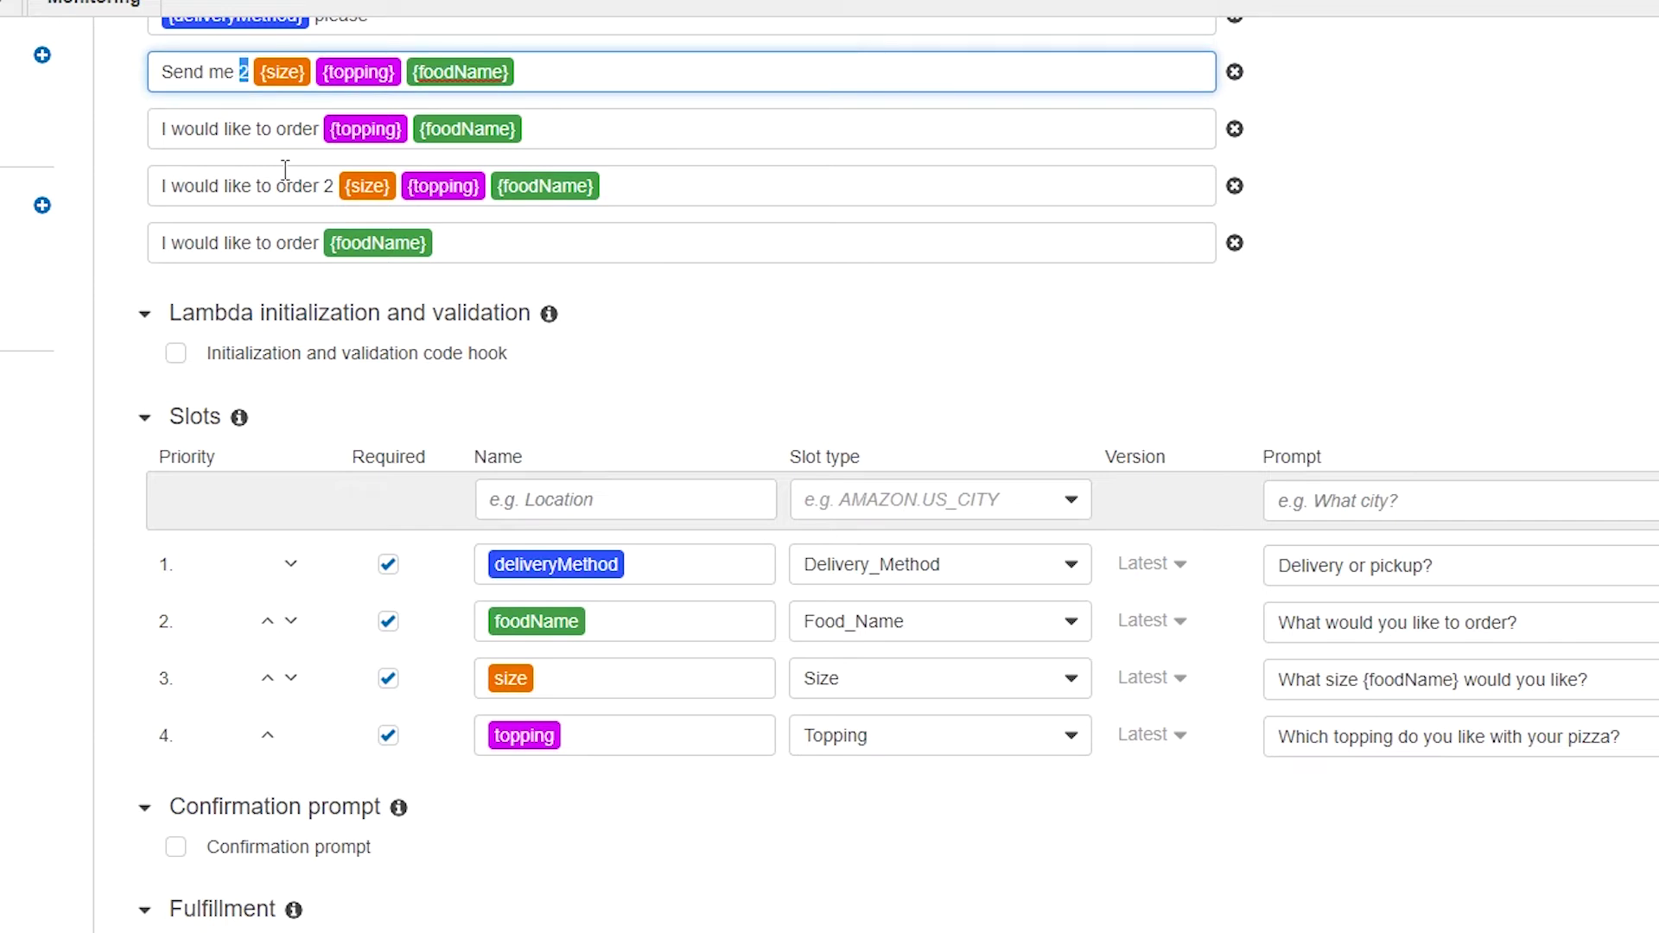
double_click(243, 71)
double_click(245, 71)
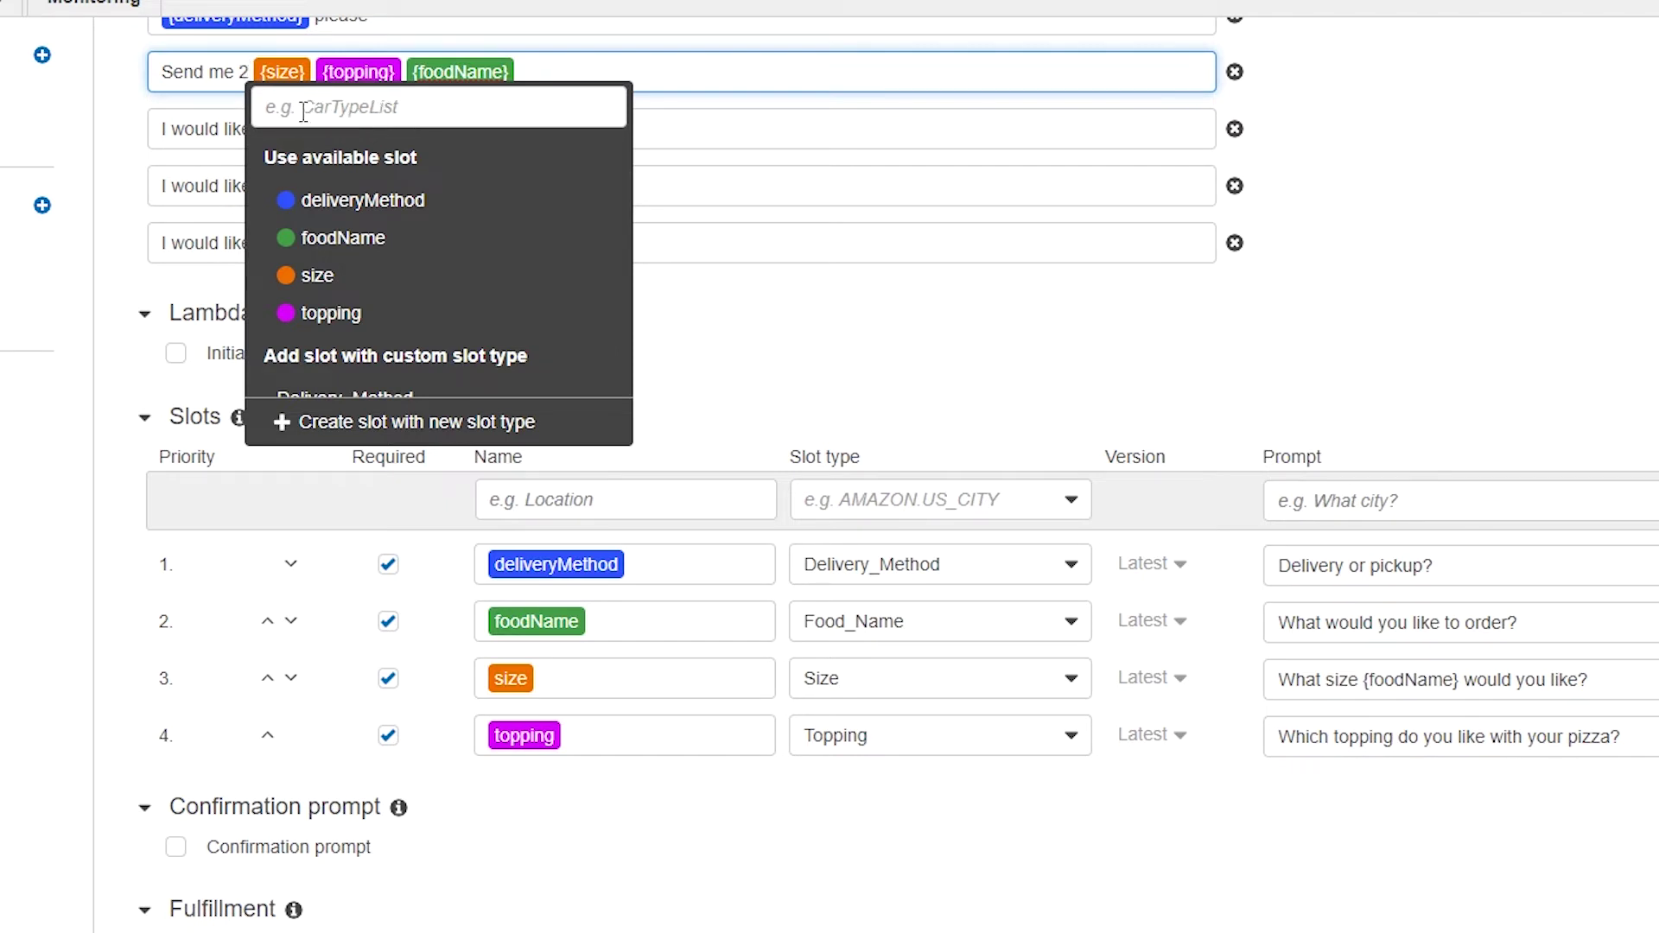
left_click(345, 117)
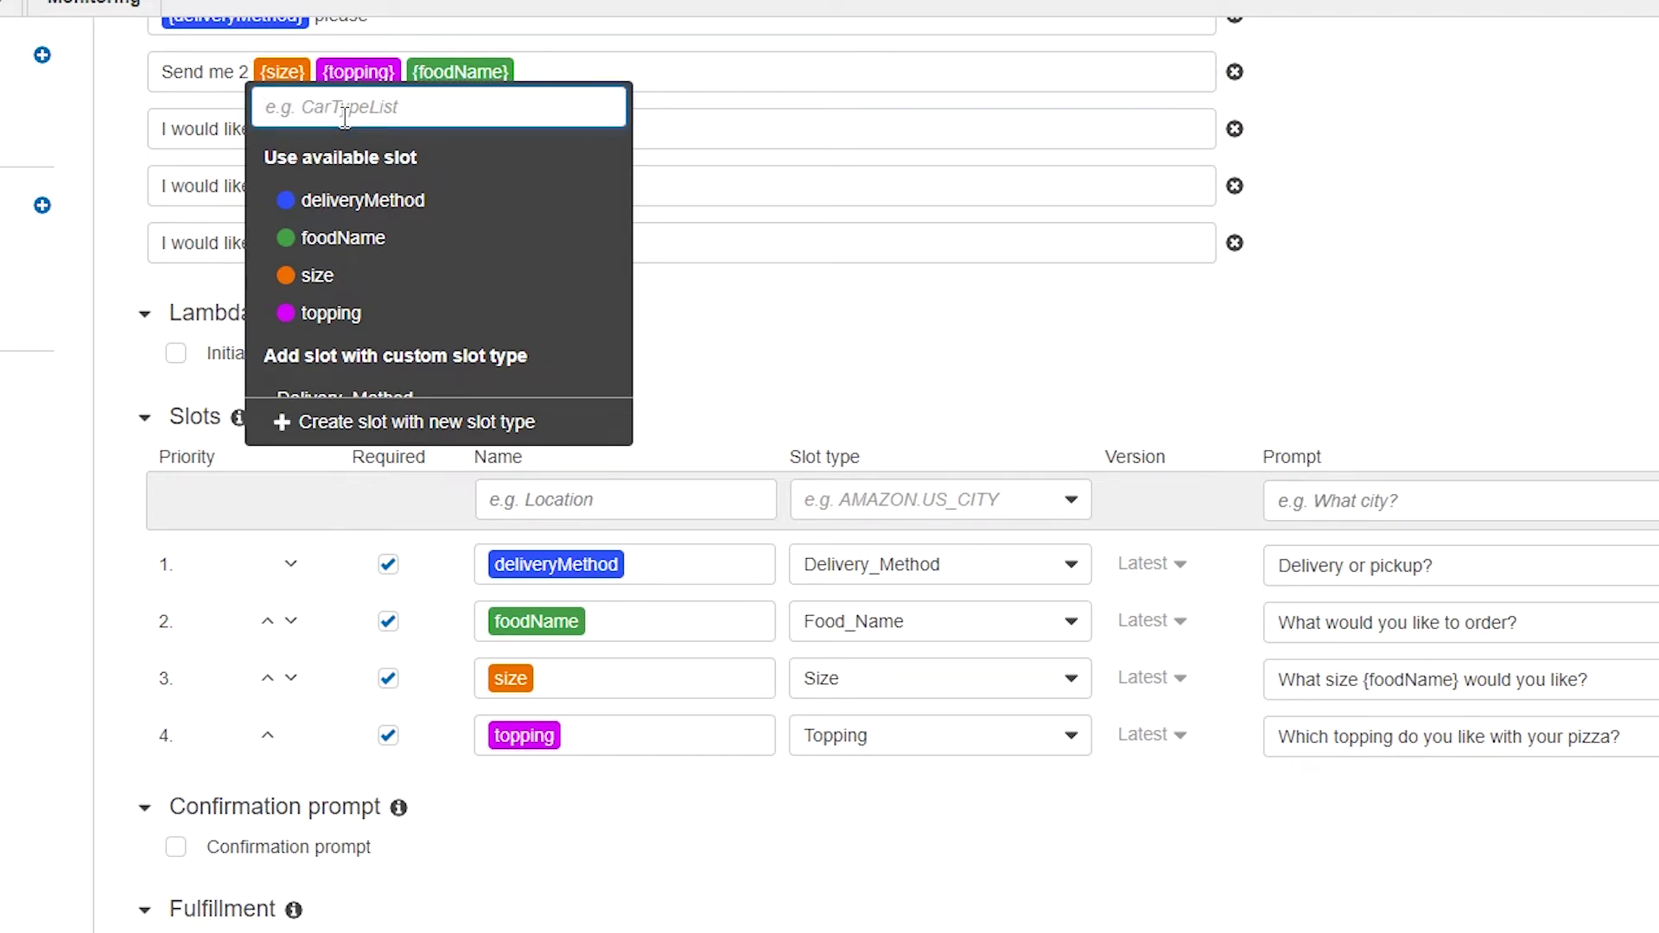
type("AM")
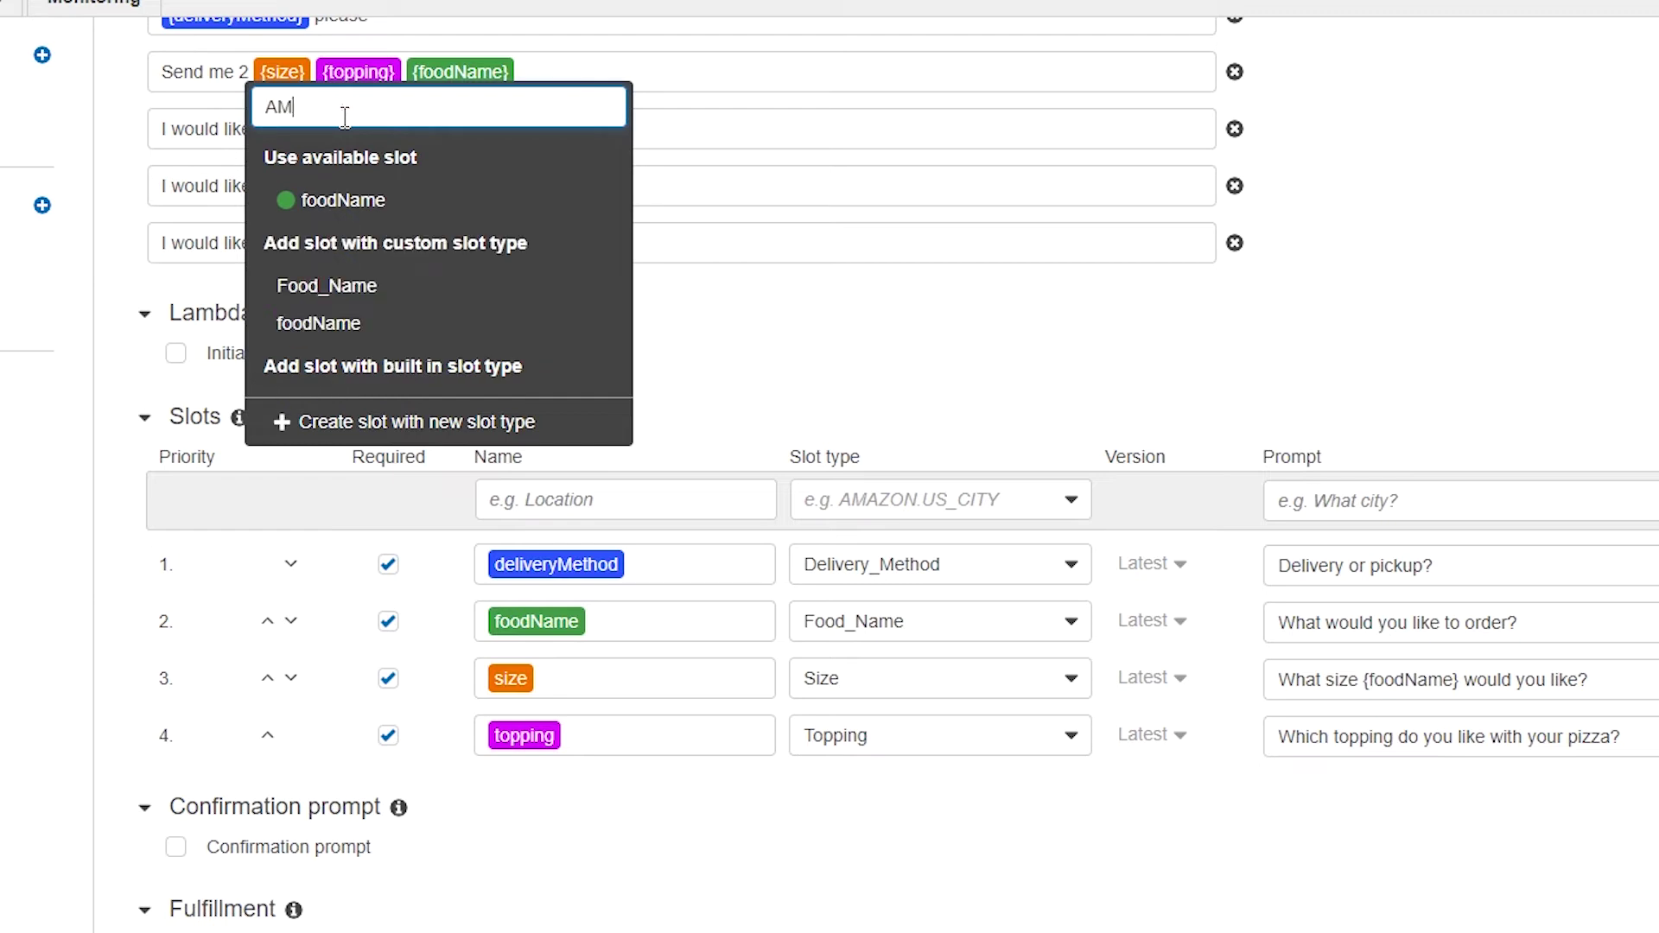
type("AZON.n")
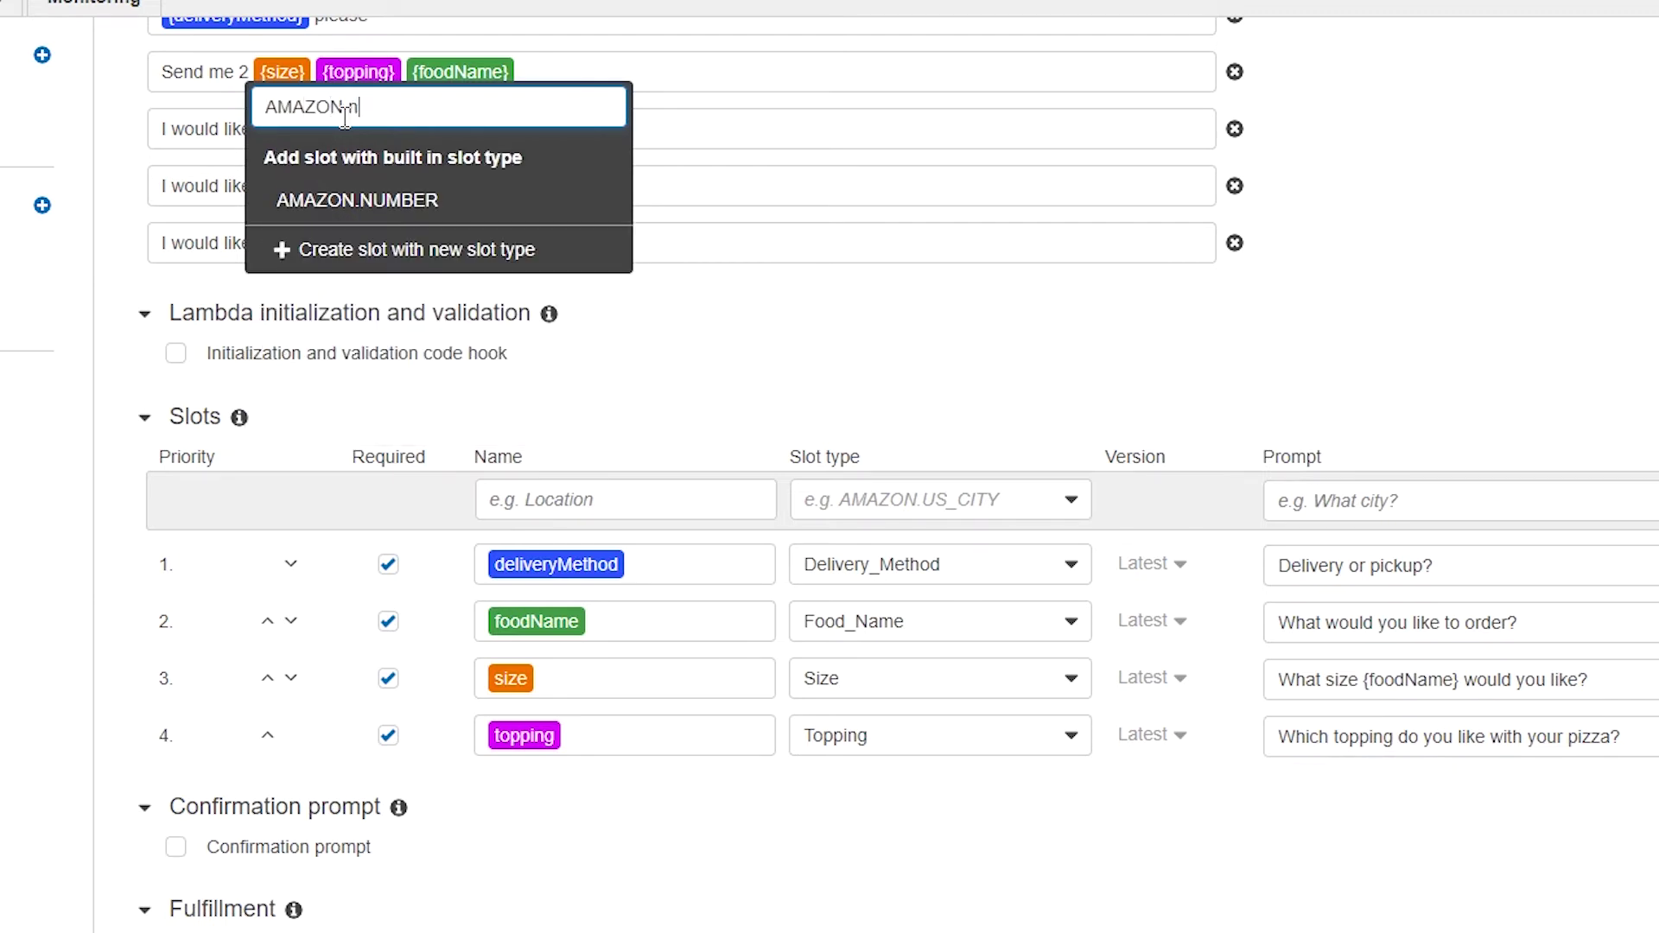
left_click(419, 202)
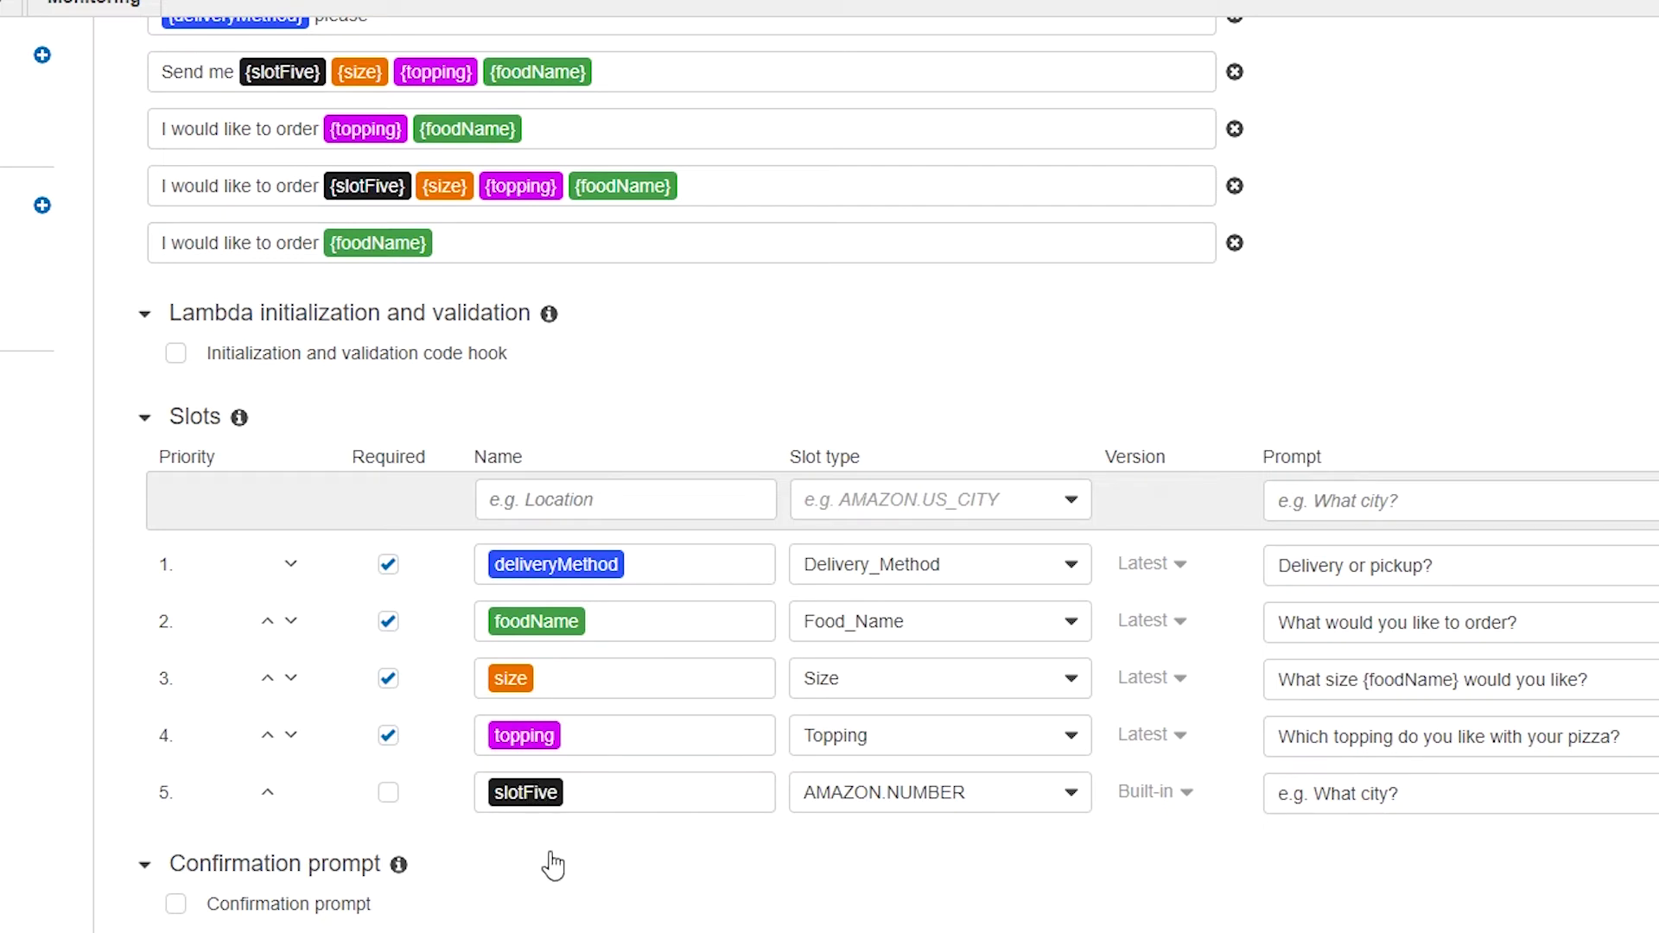
Rename the fifth slot, which uses AMAZON.NUMBER, to orderQuantity and mark it as required.
double_click(524, 792)
type("o")
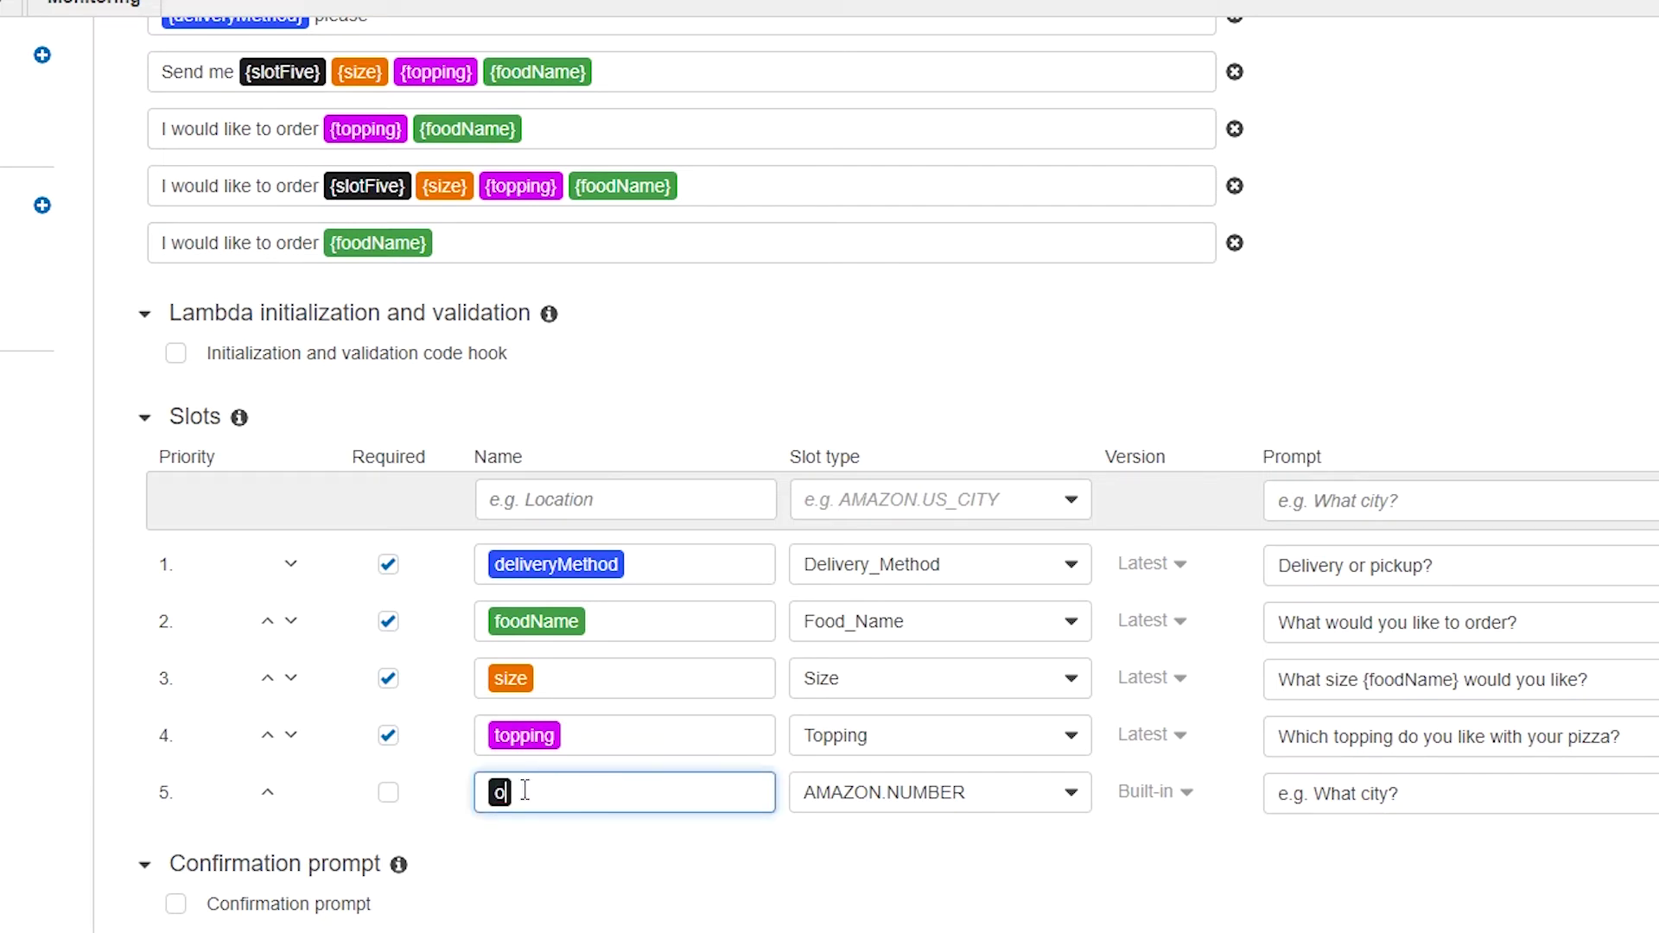
type("rderQuantity")
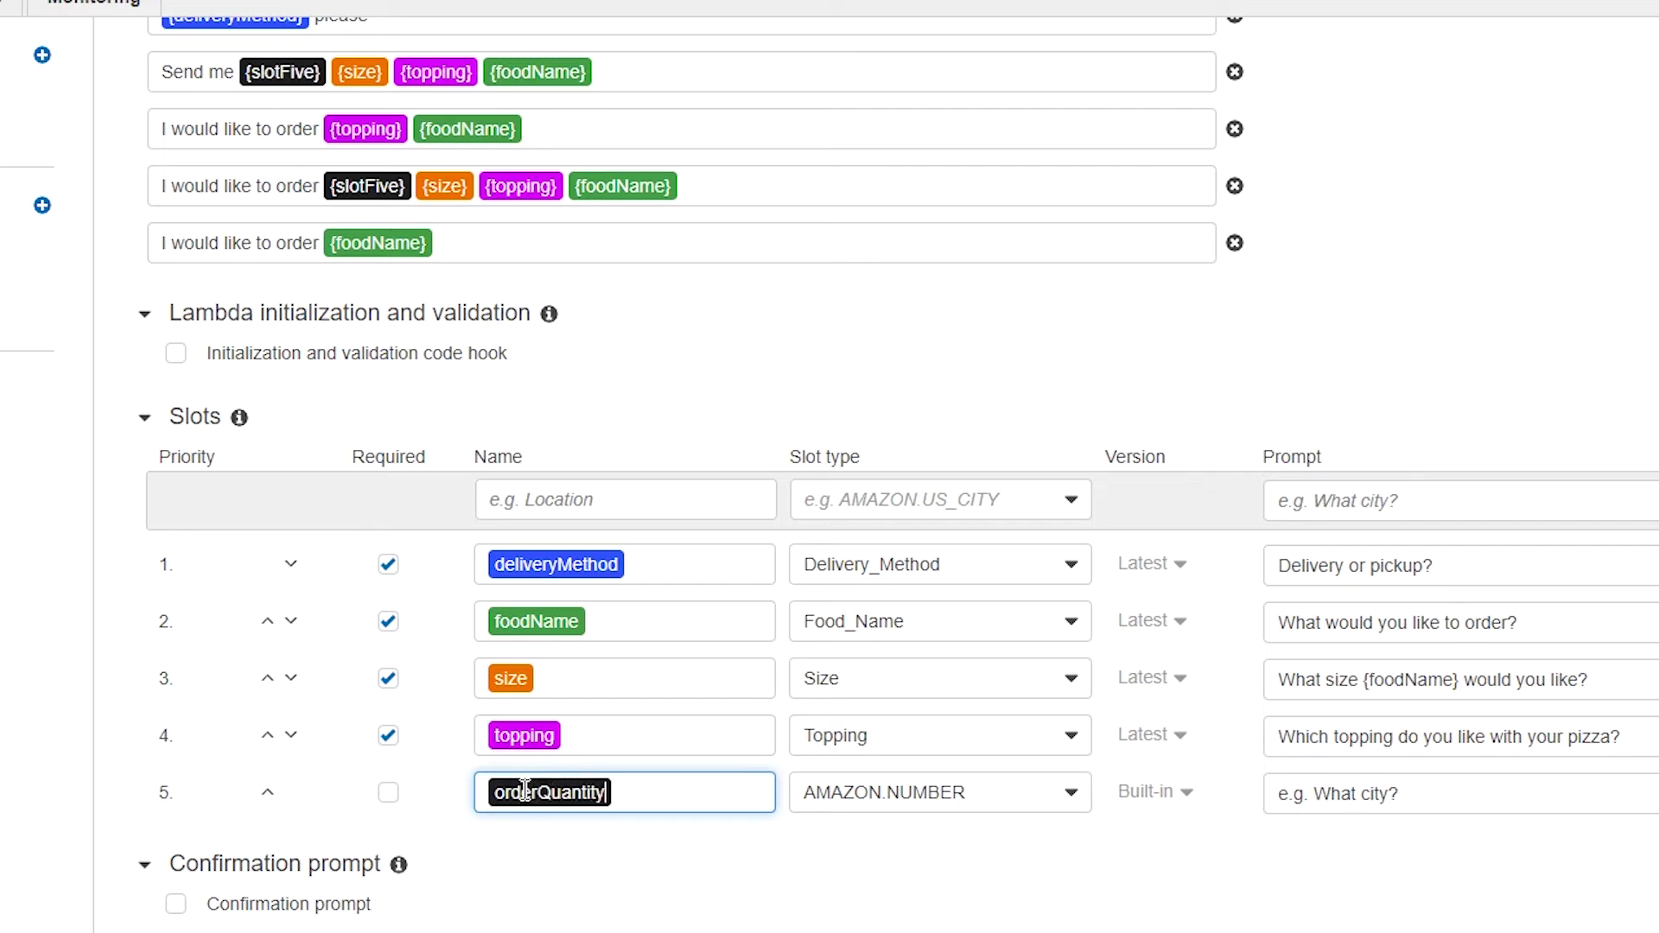
left_click(805, 895)
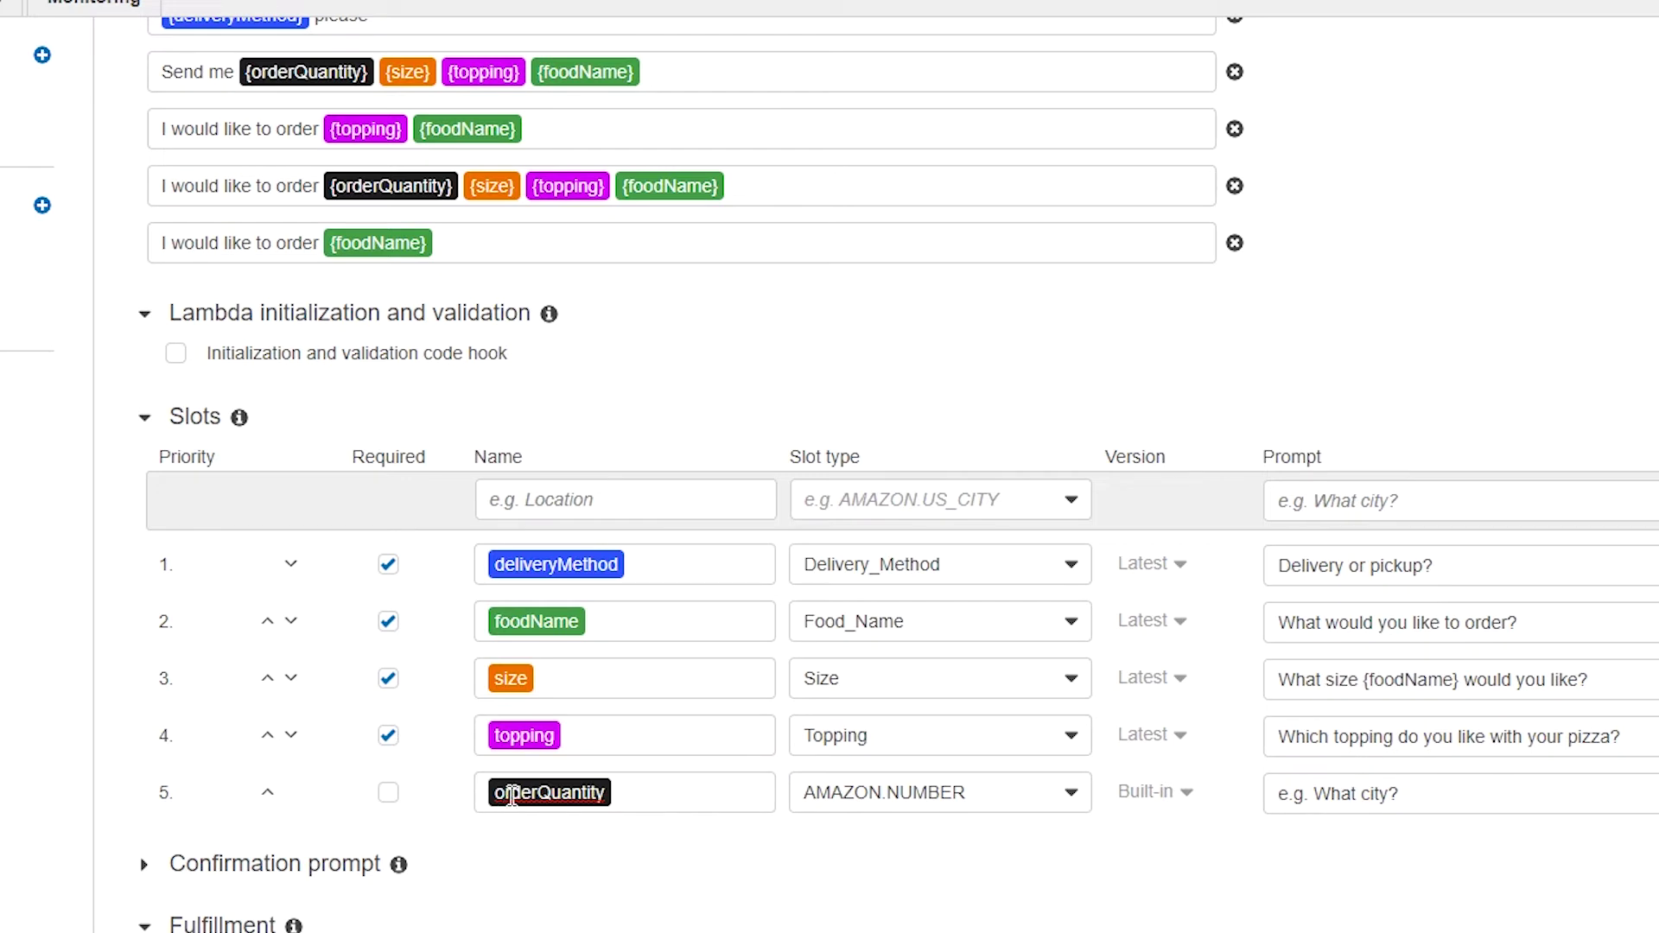
left_click(386, 796)
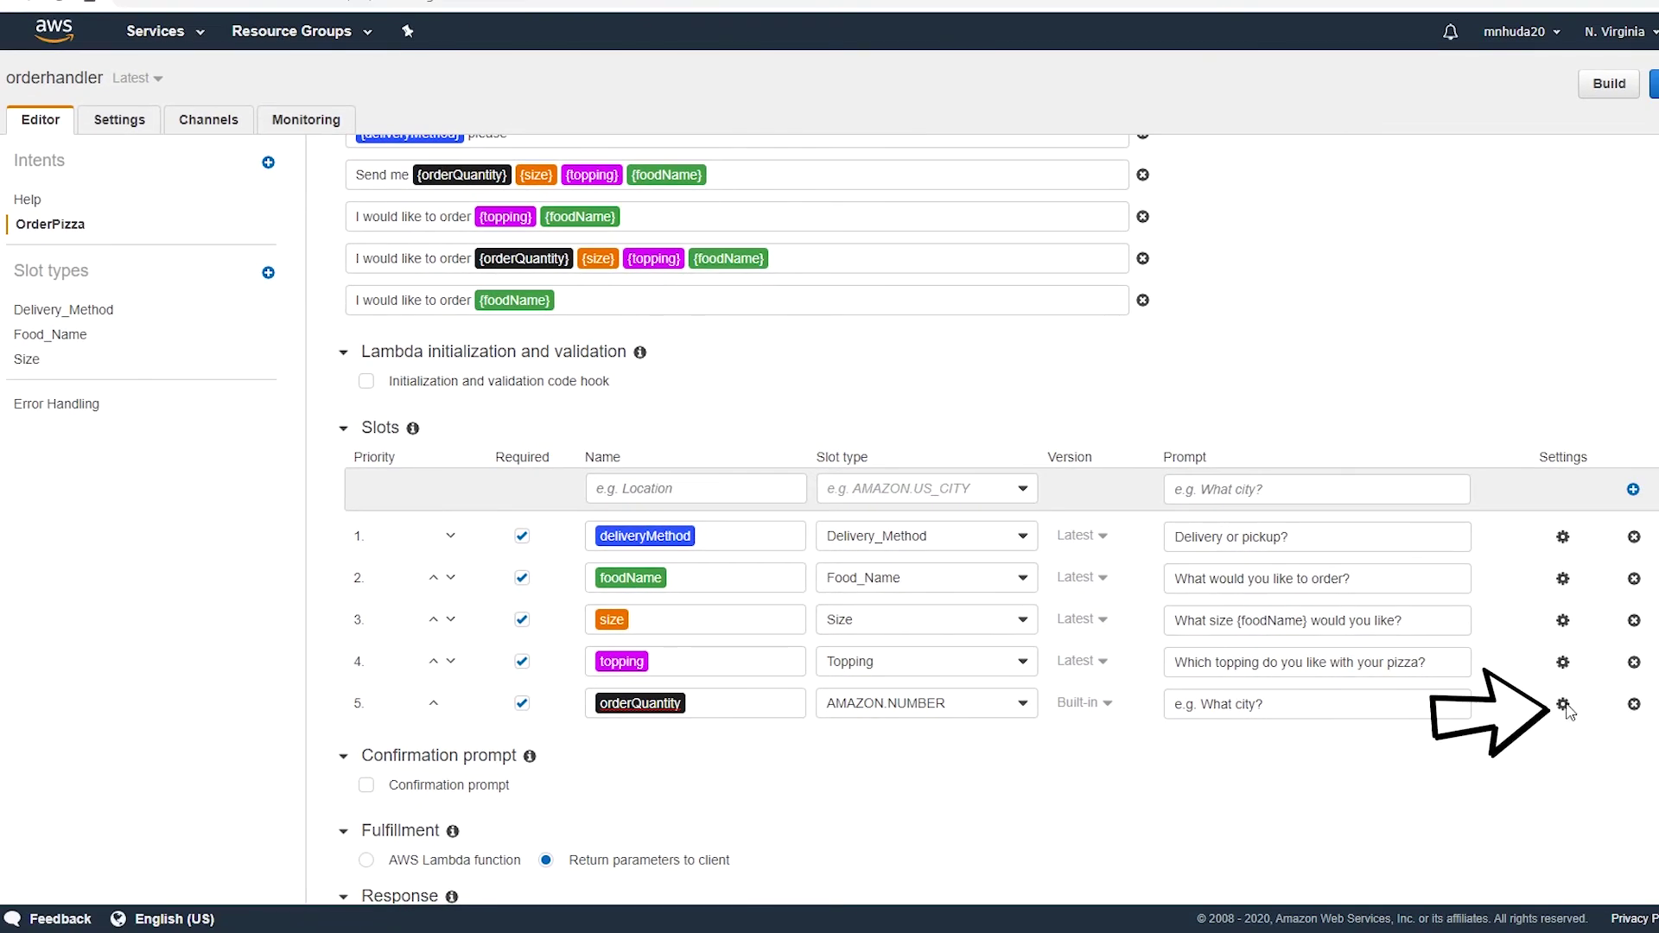
Add the prompt "How many {size} {foodName} would you like to order?" in the orderQuantity slot's settings.
left_click(1562, 704)
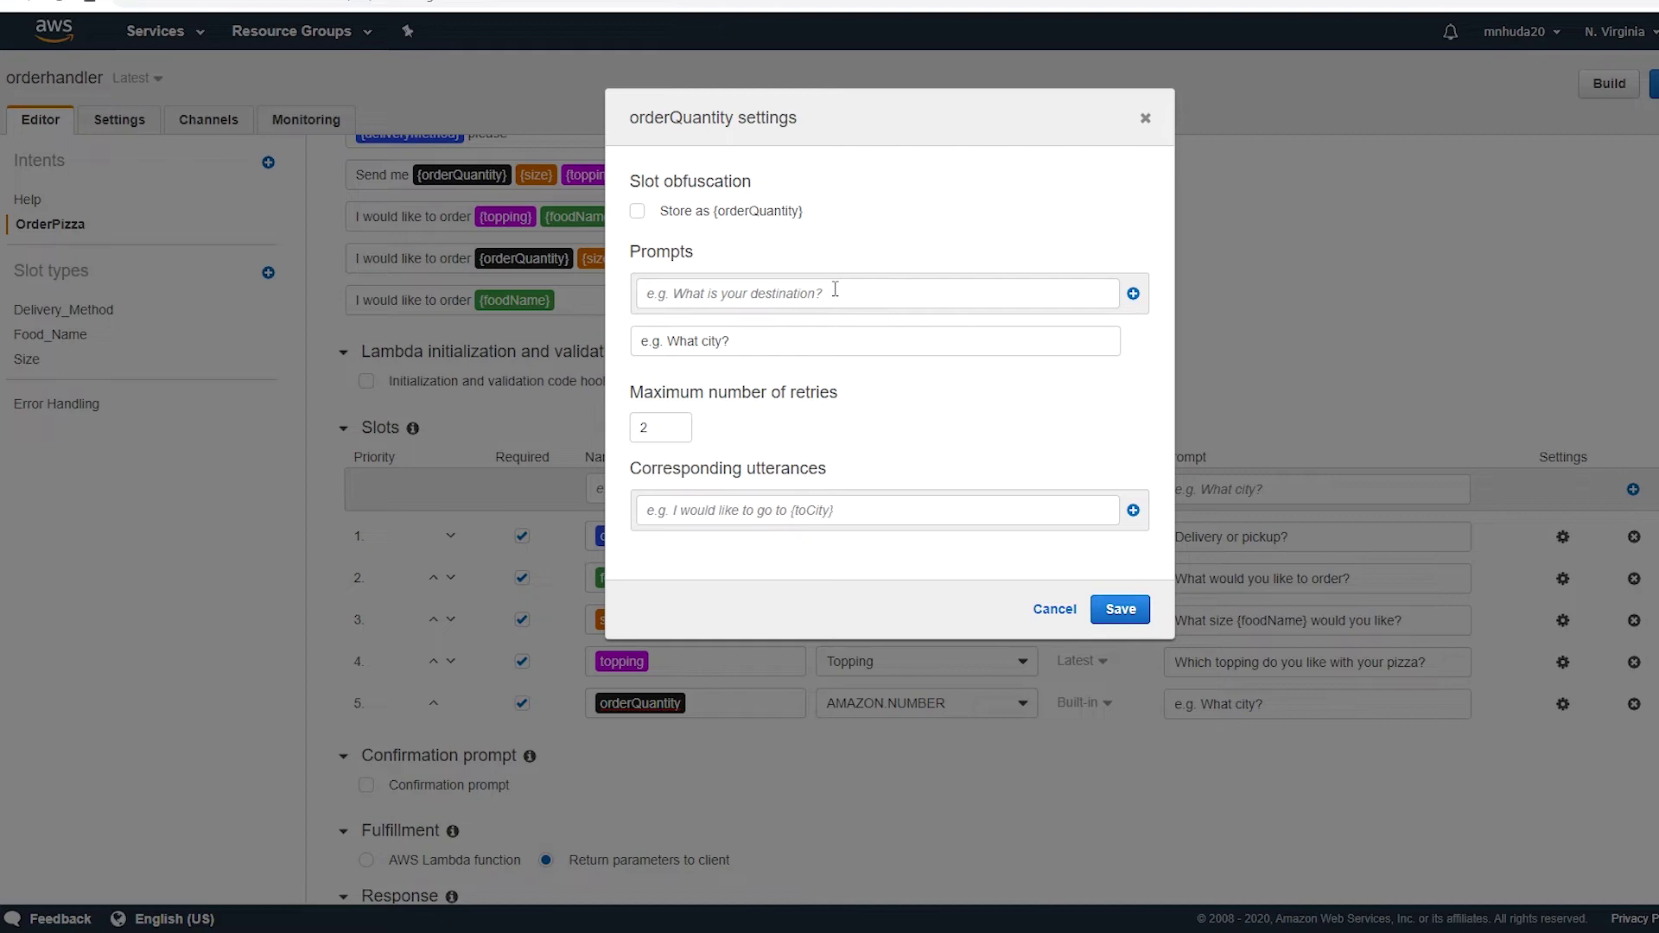
left_click(835, 293)
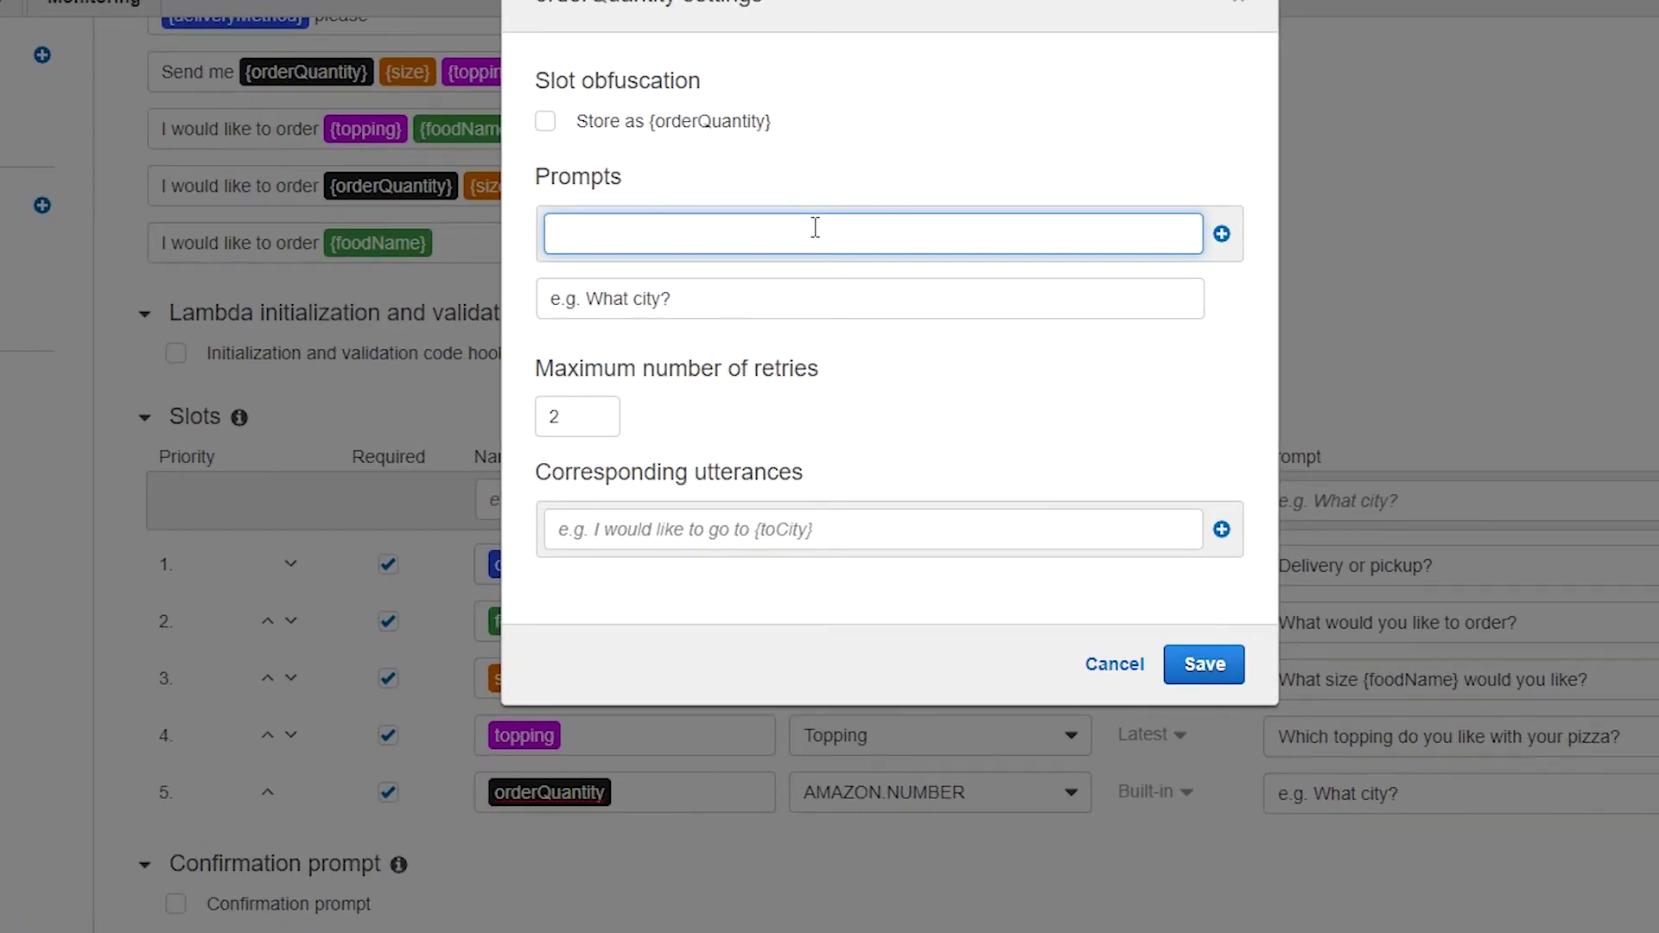
type("How many {size}")
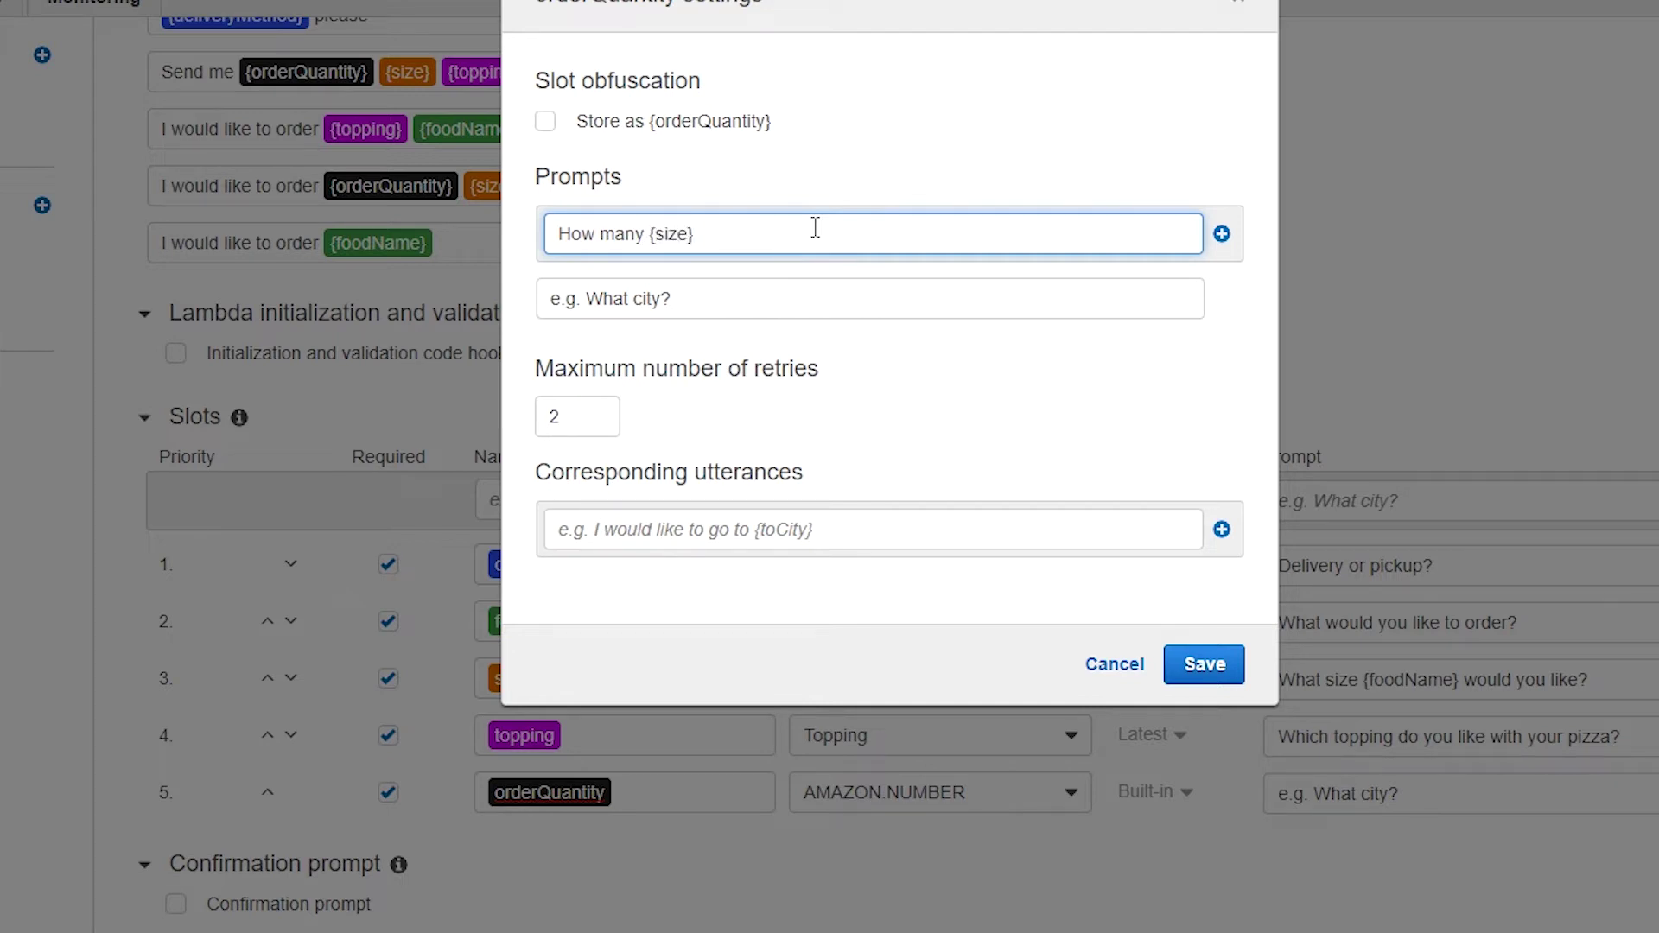
type(" {foodName} wou")
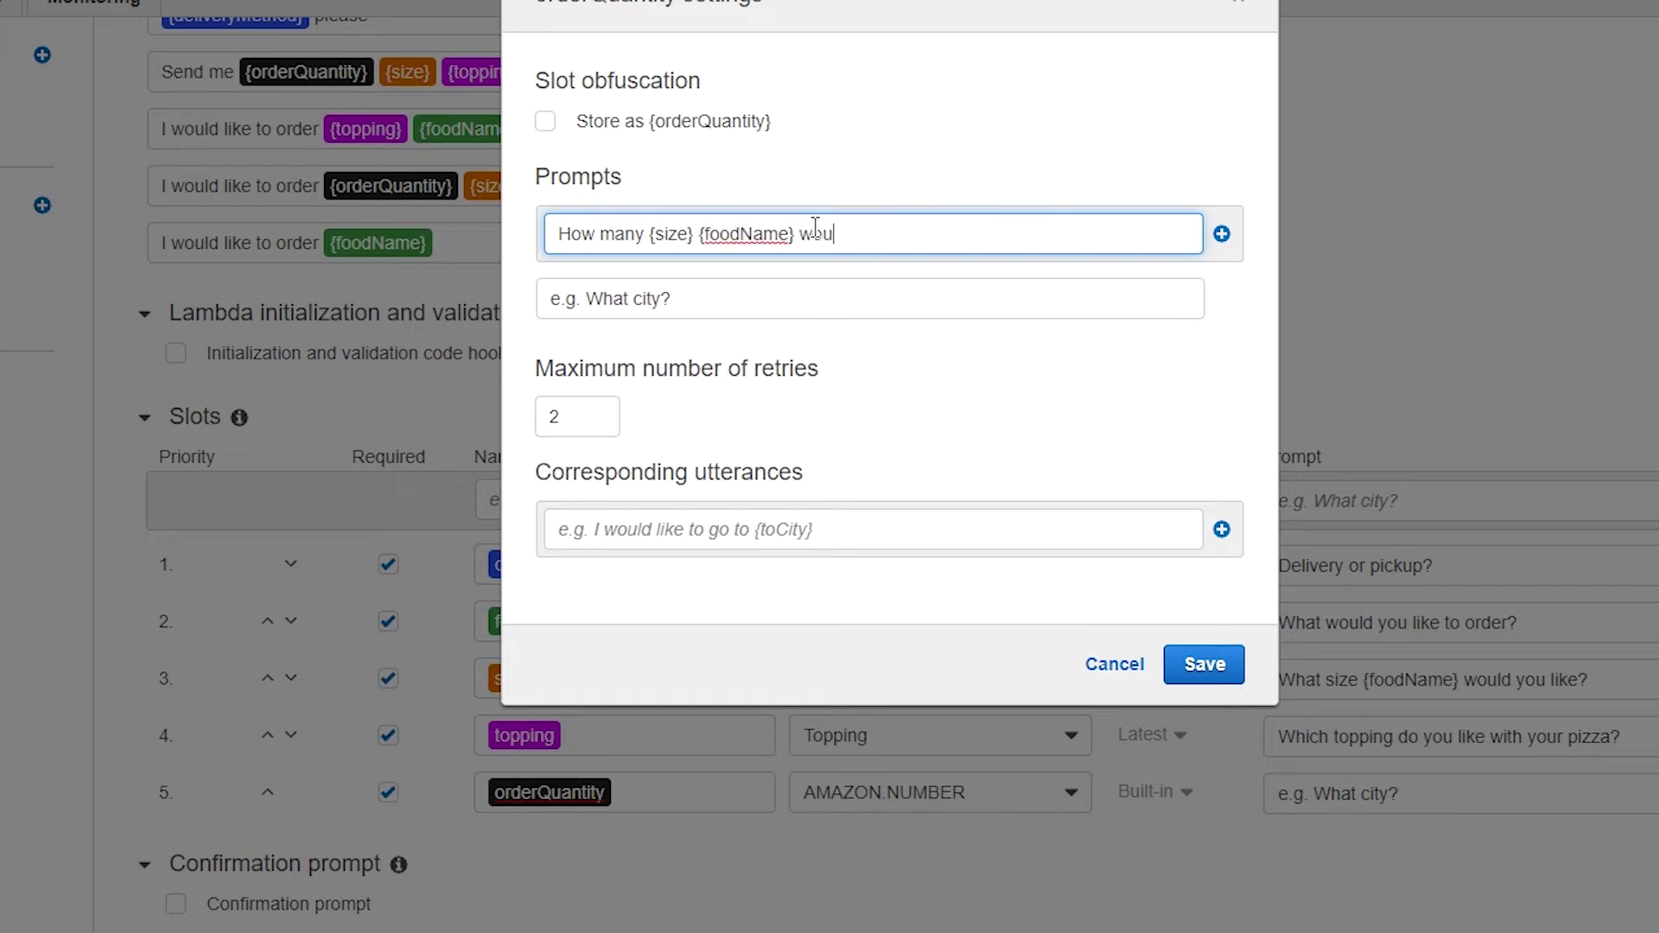
type("ld you like to order?")
left_click(1222, 233)
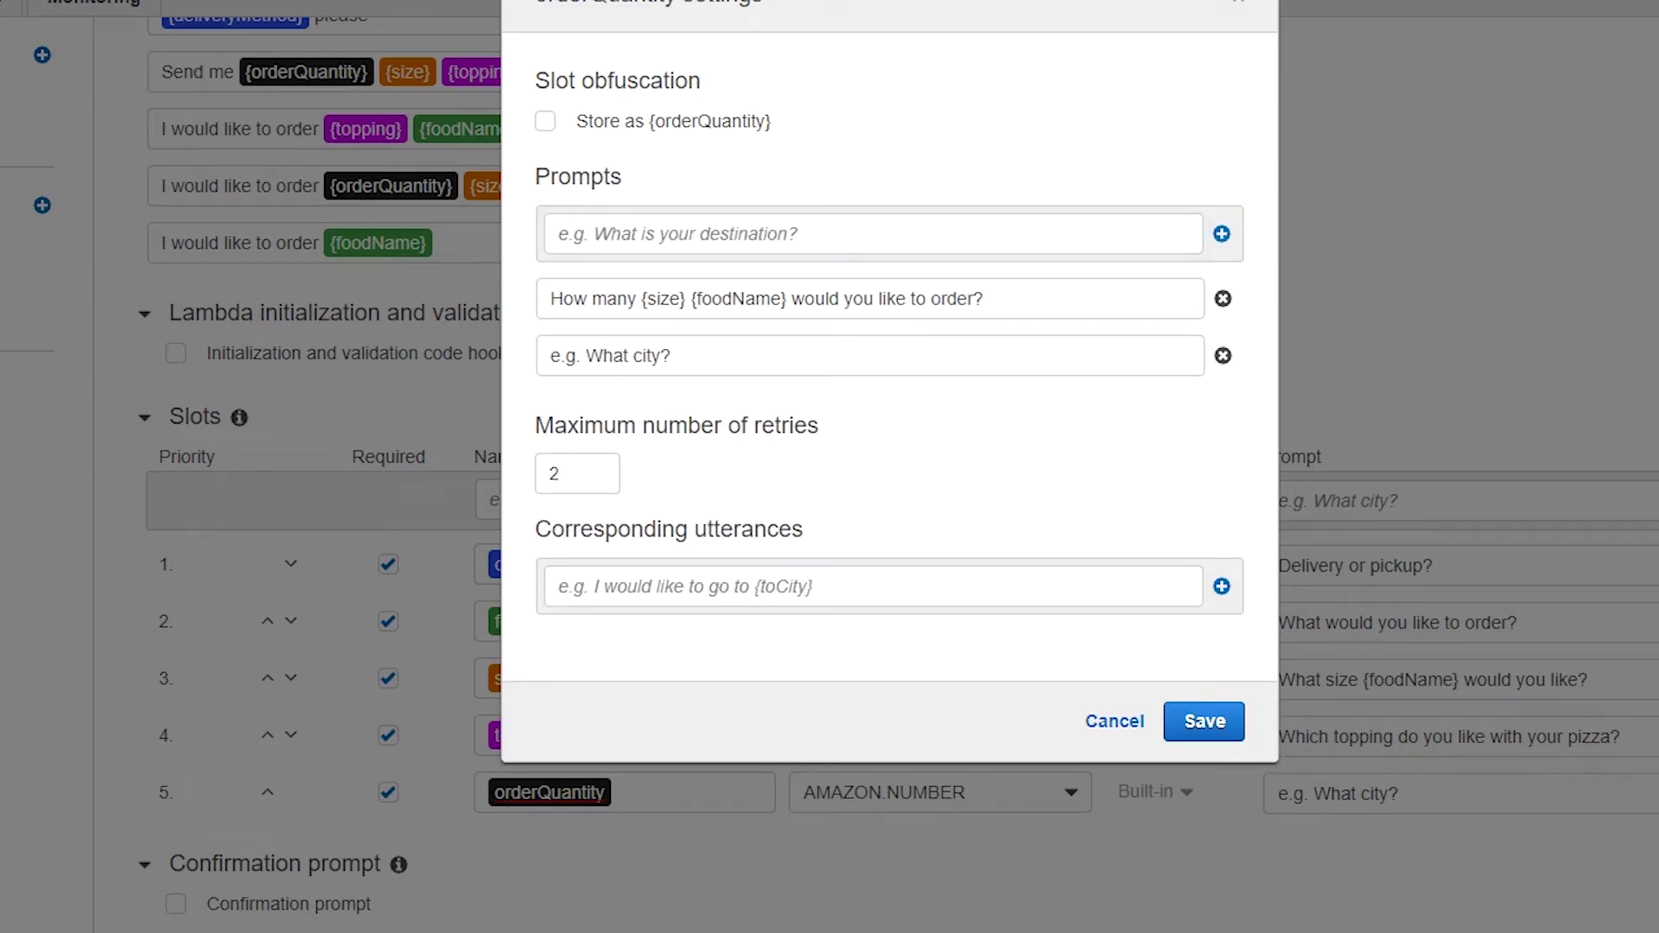
Add the prompts "How many {foodName} would you like to order?" and "How many {foodName} would you like?" and remove the "e.g. What city?" placeholder prompt.
left_click(1060, 231)
type("How many {foodName} would you like to order?")
left_click(1221, 235)
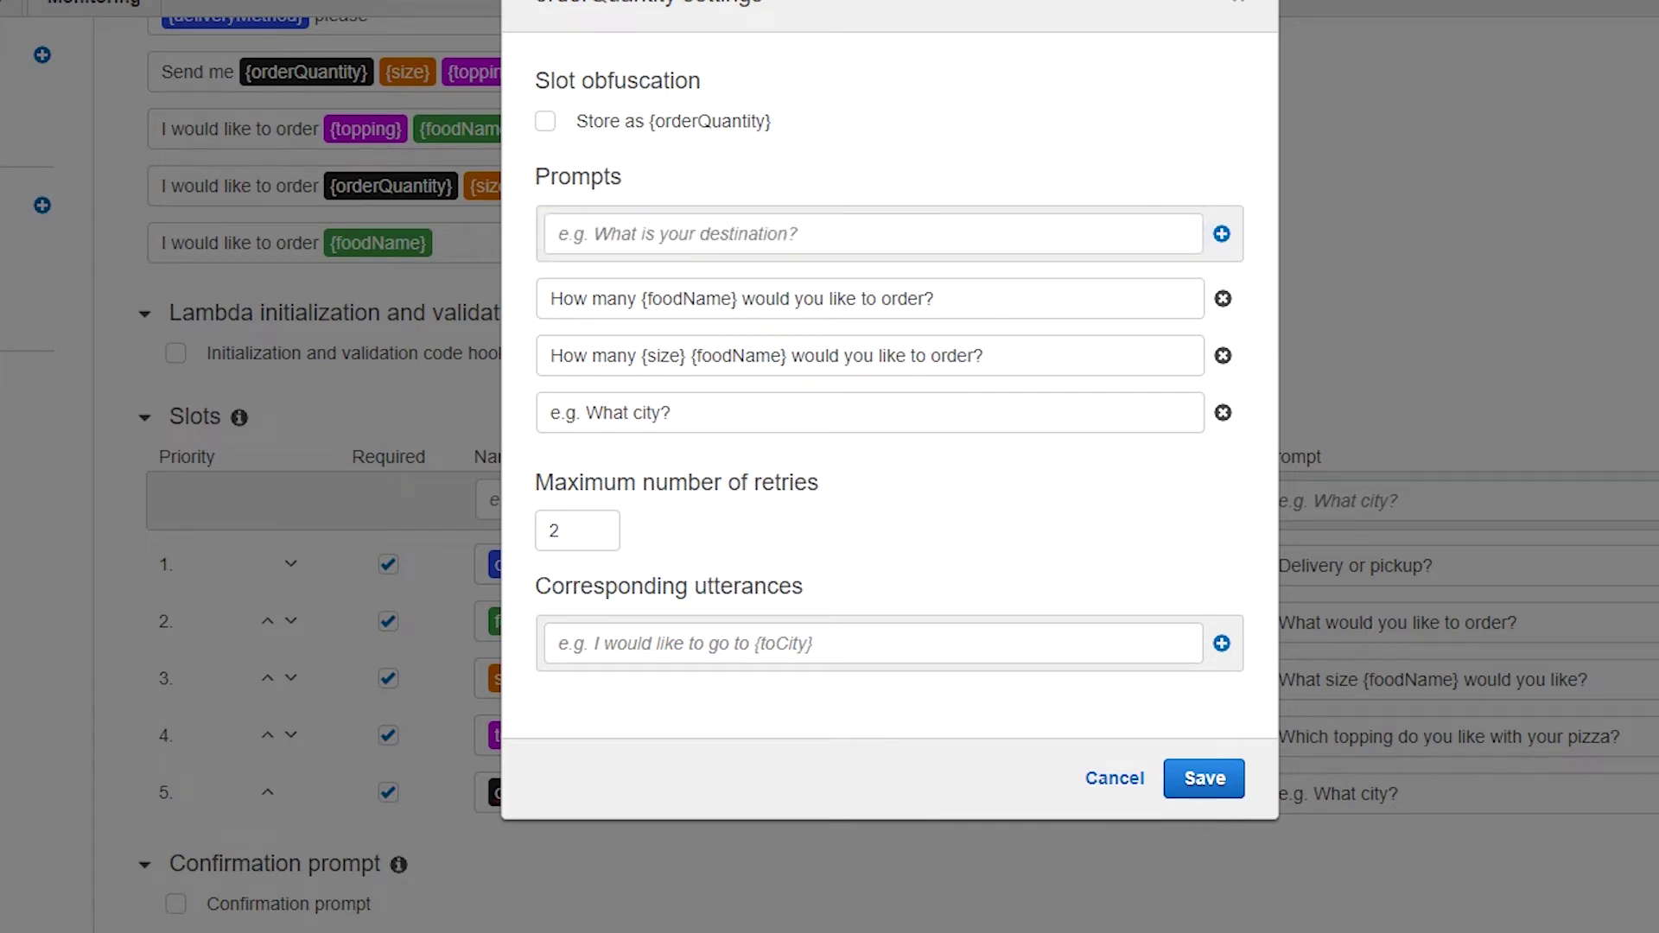
left_click(924, 234)
type("How many {foodName} would you like?")
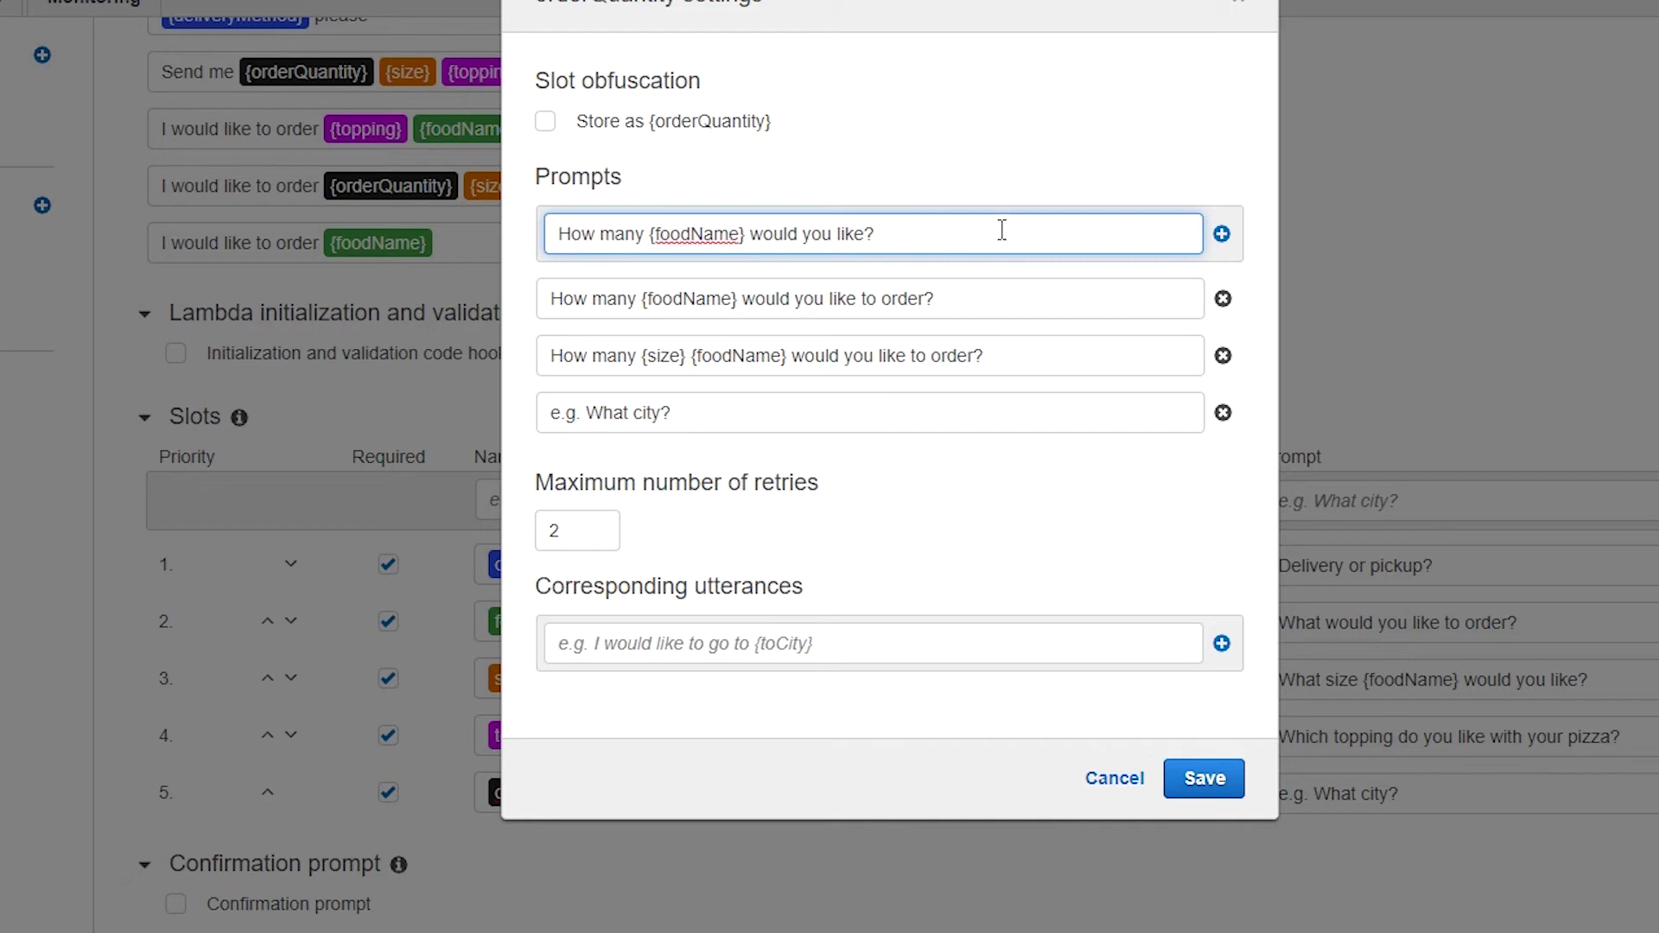
left_click(1221, 234)
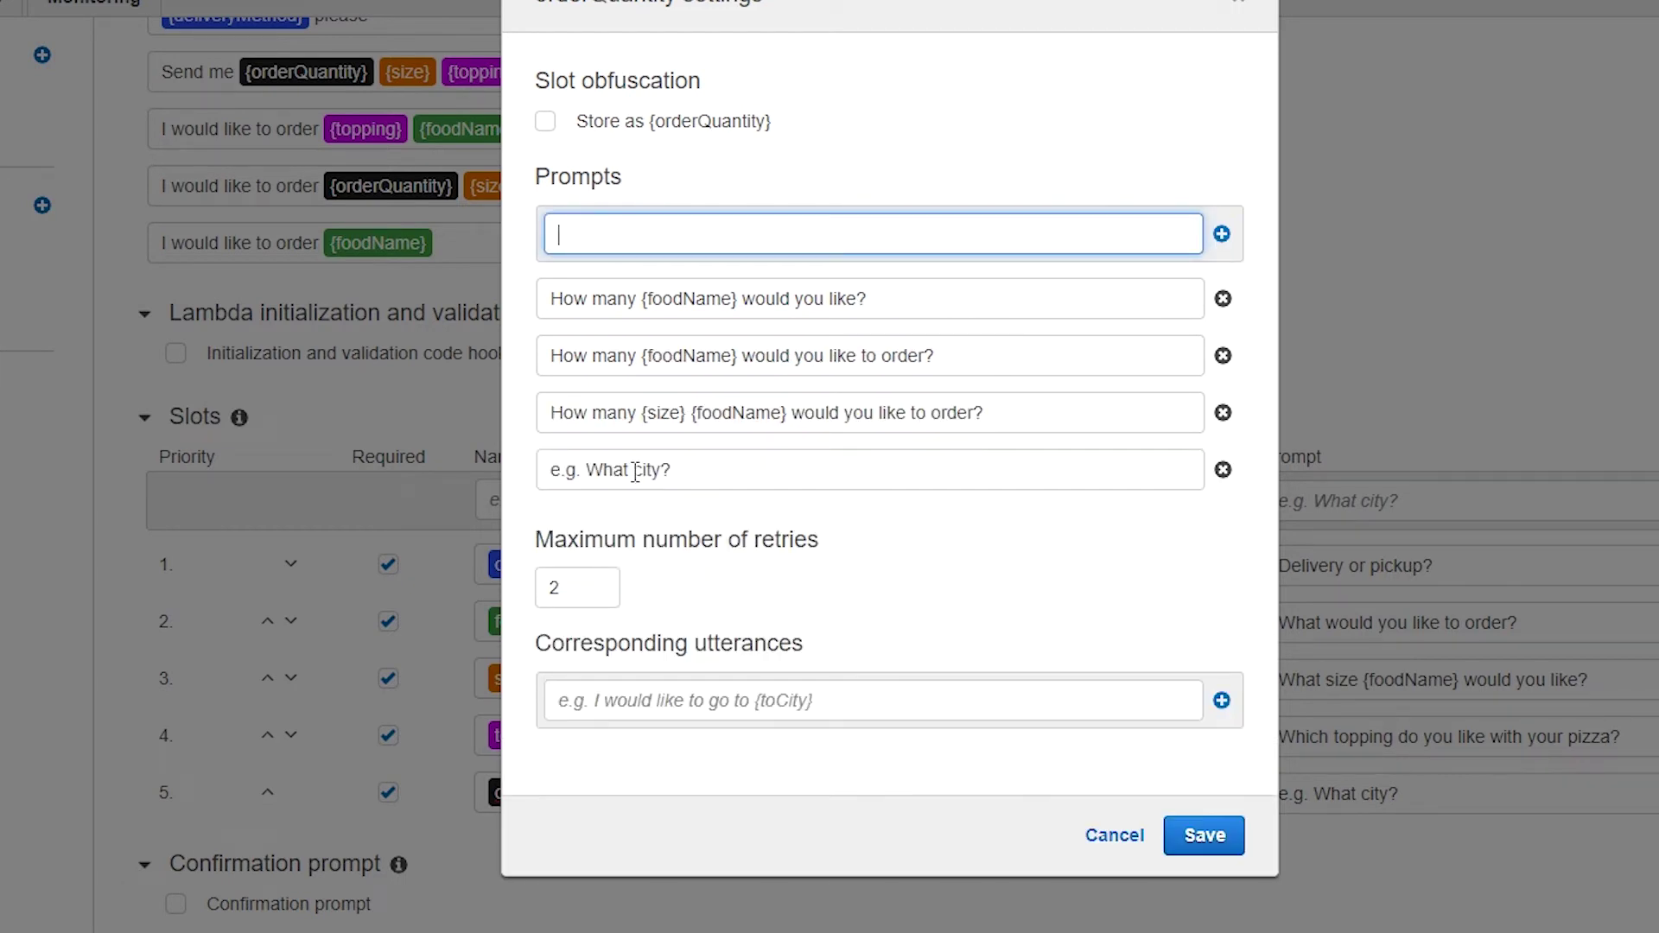
left_click(747, 454)
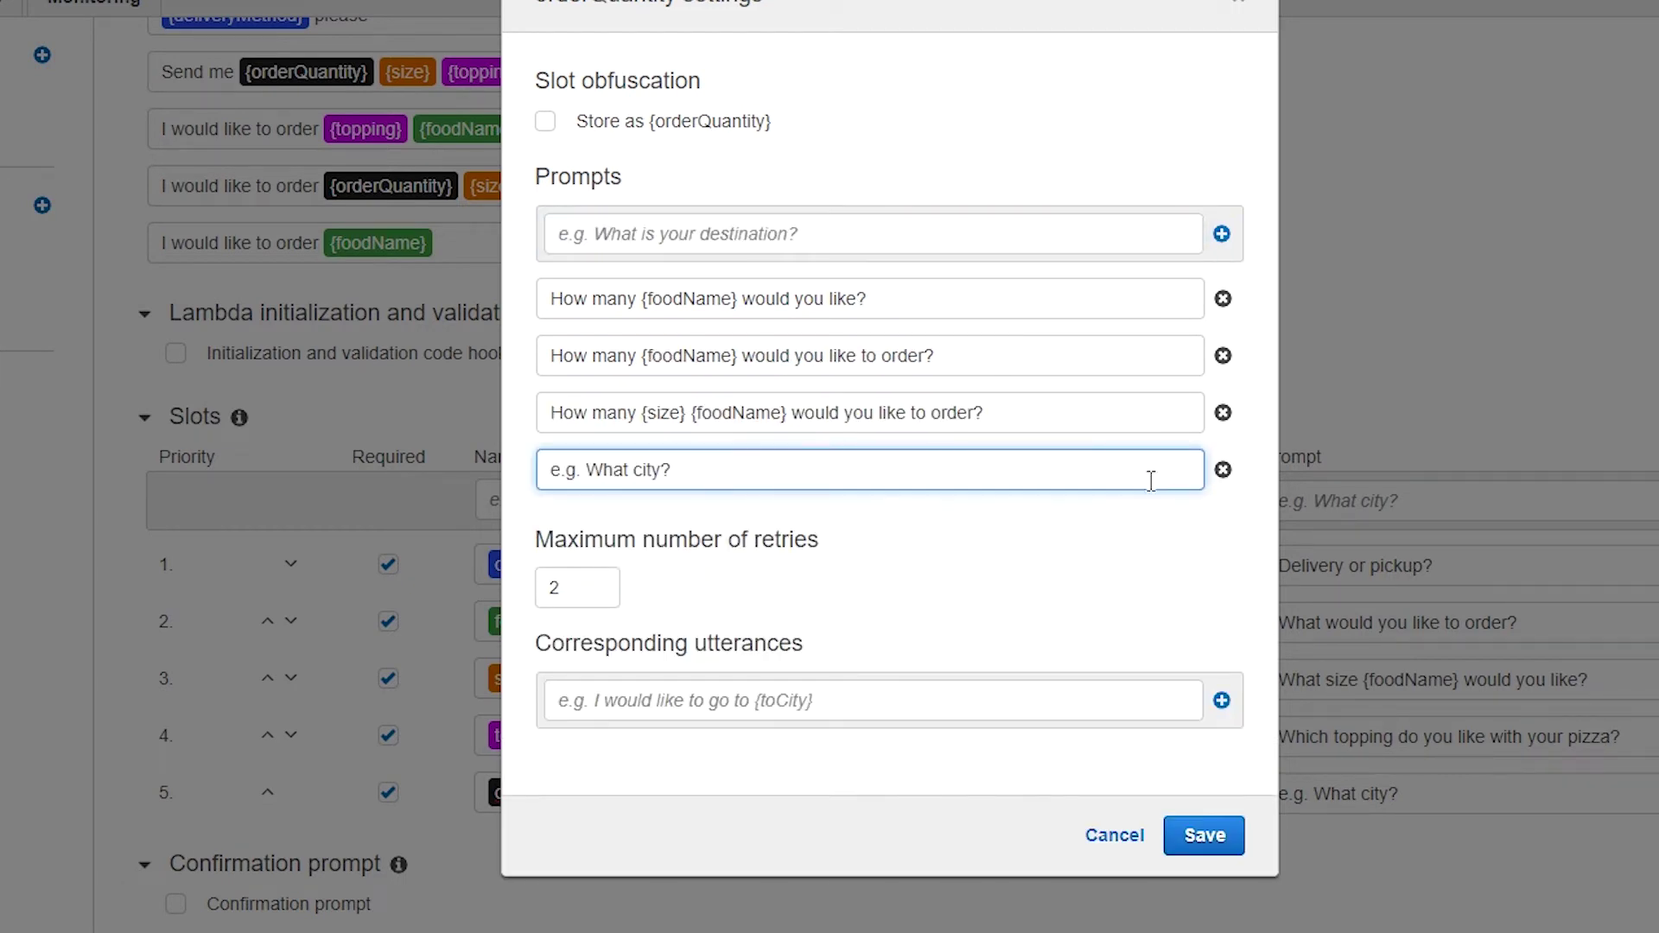
left_click(1225, 476)
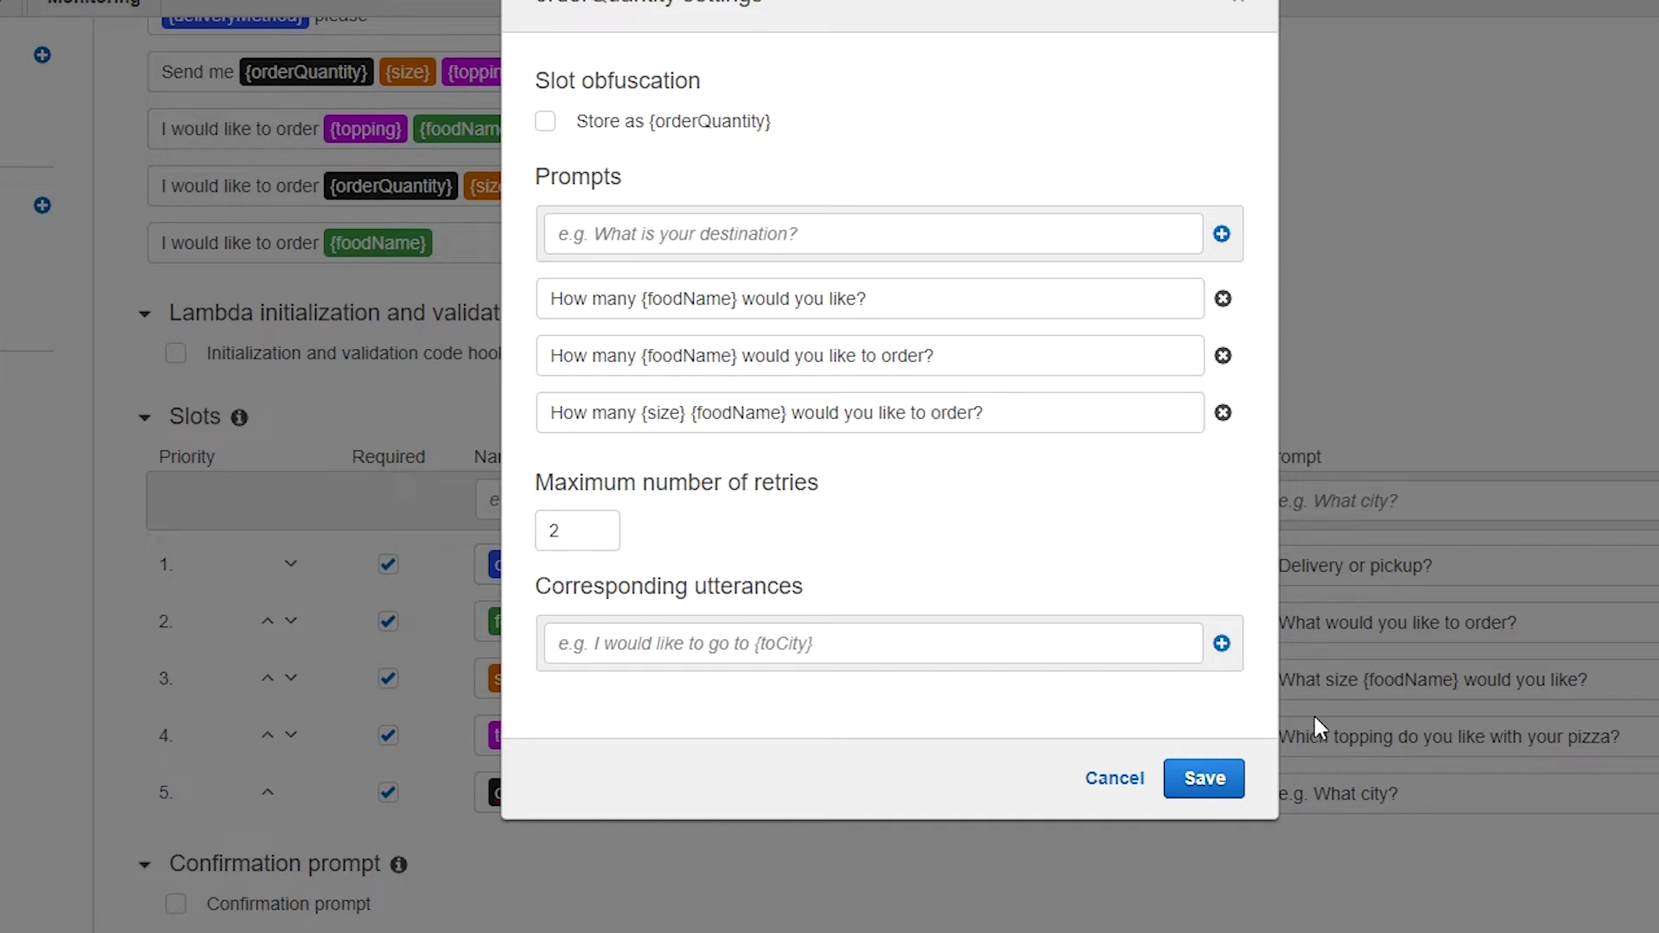
Add the corresponding utterances "I would like to order {orderQuantity} please" and "{orderQuantity} please" to the orderQuantity slot.
left_click(826, 646)
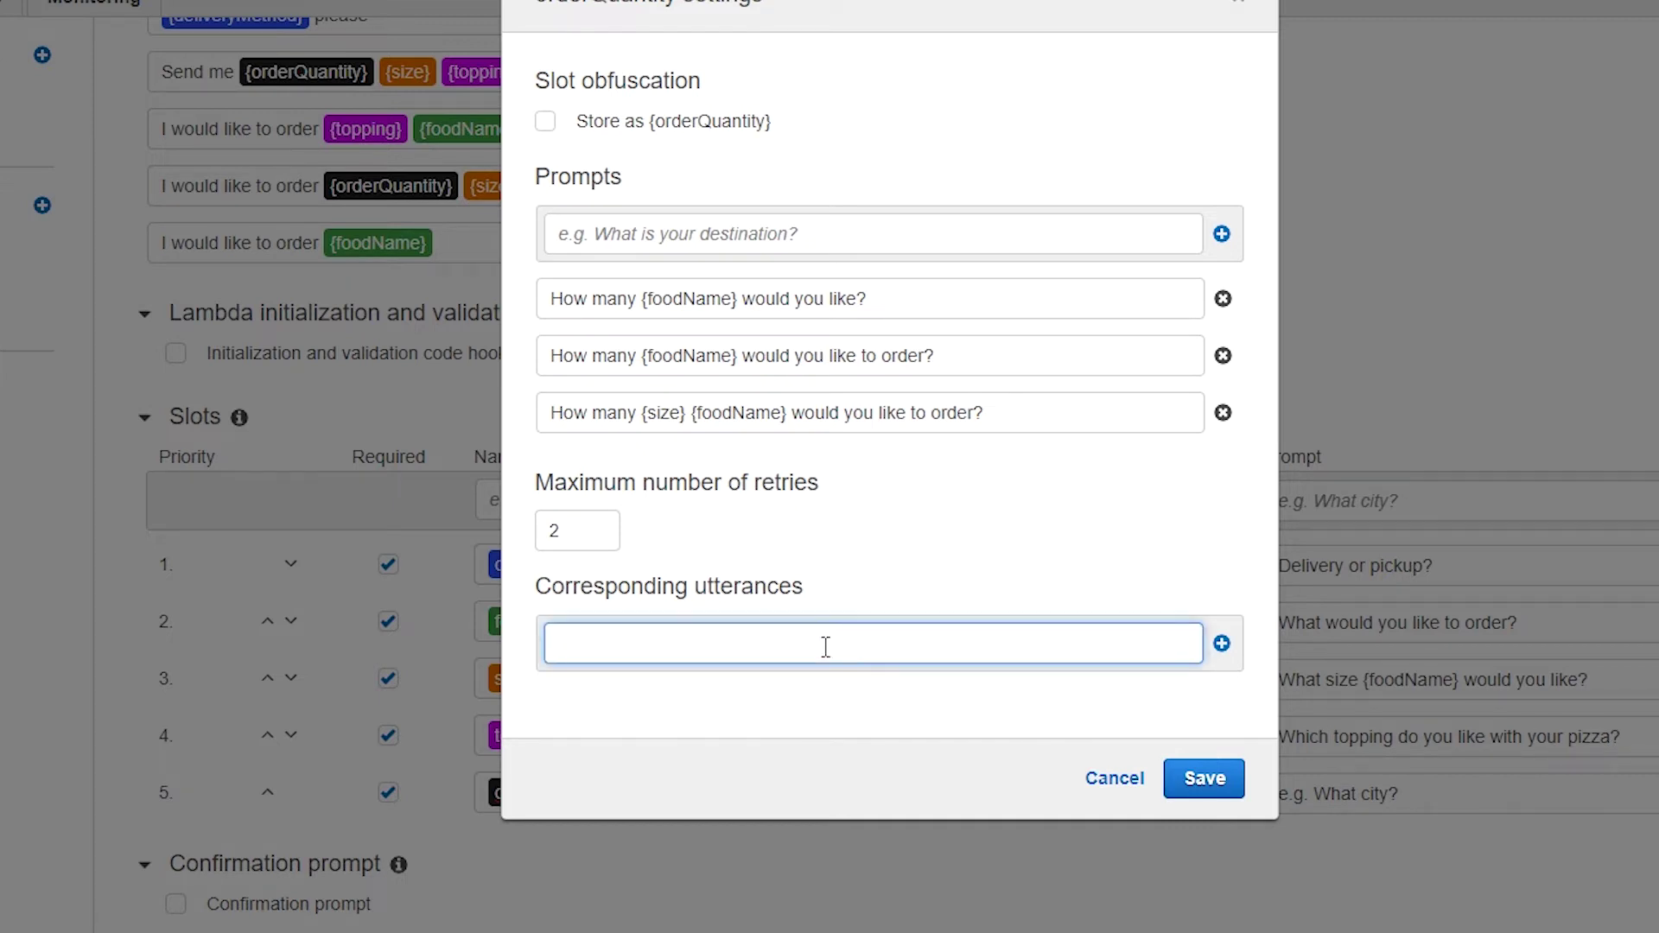
type("I would like o")
type("o order {")
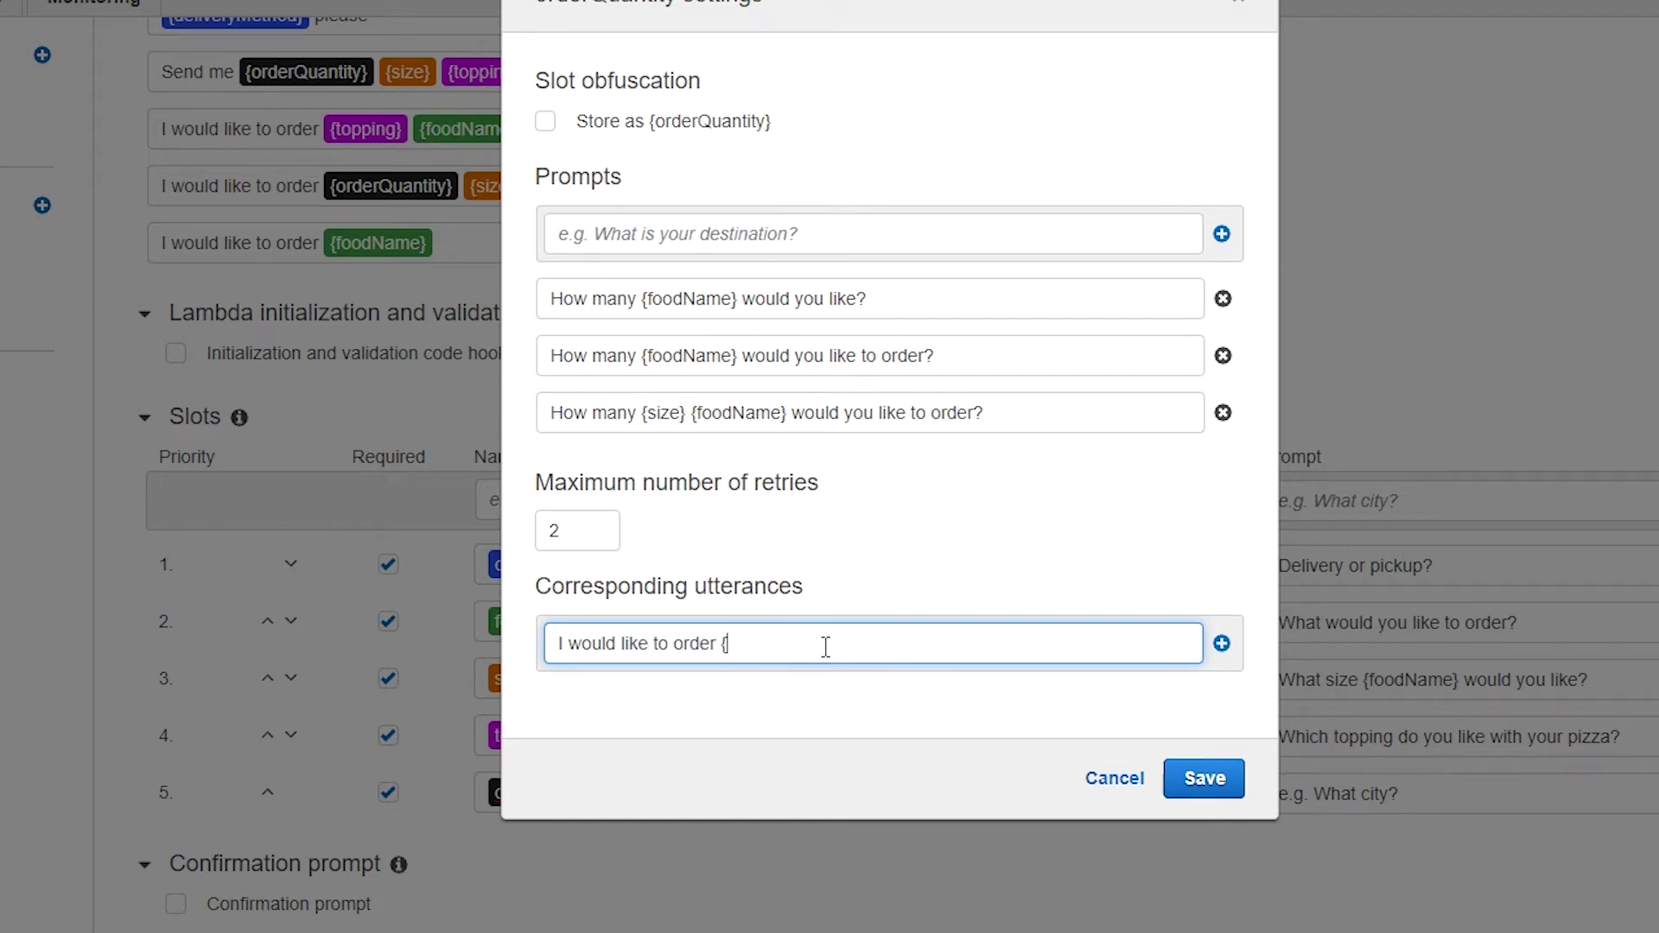
type("orderQuantity")
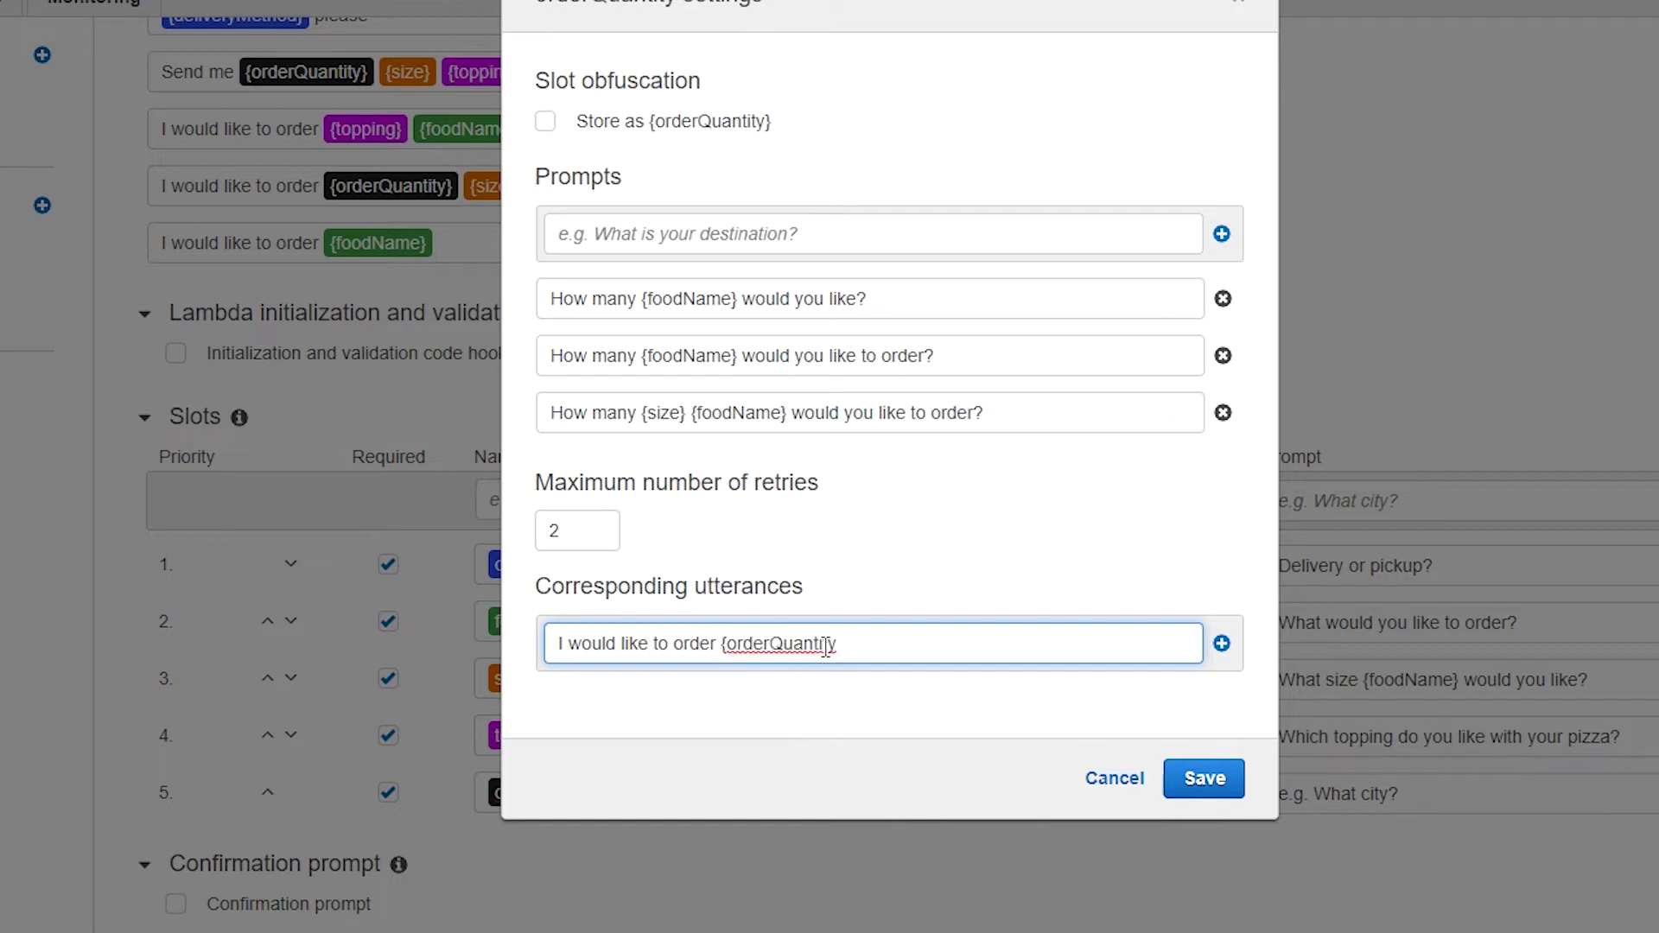
type("} please")
left_click(1221, 645)
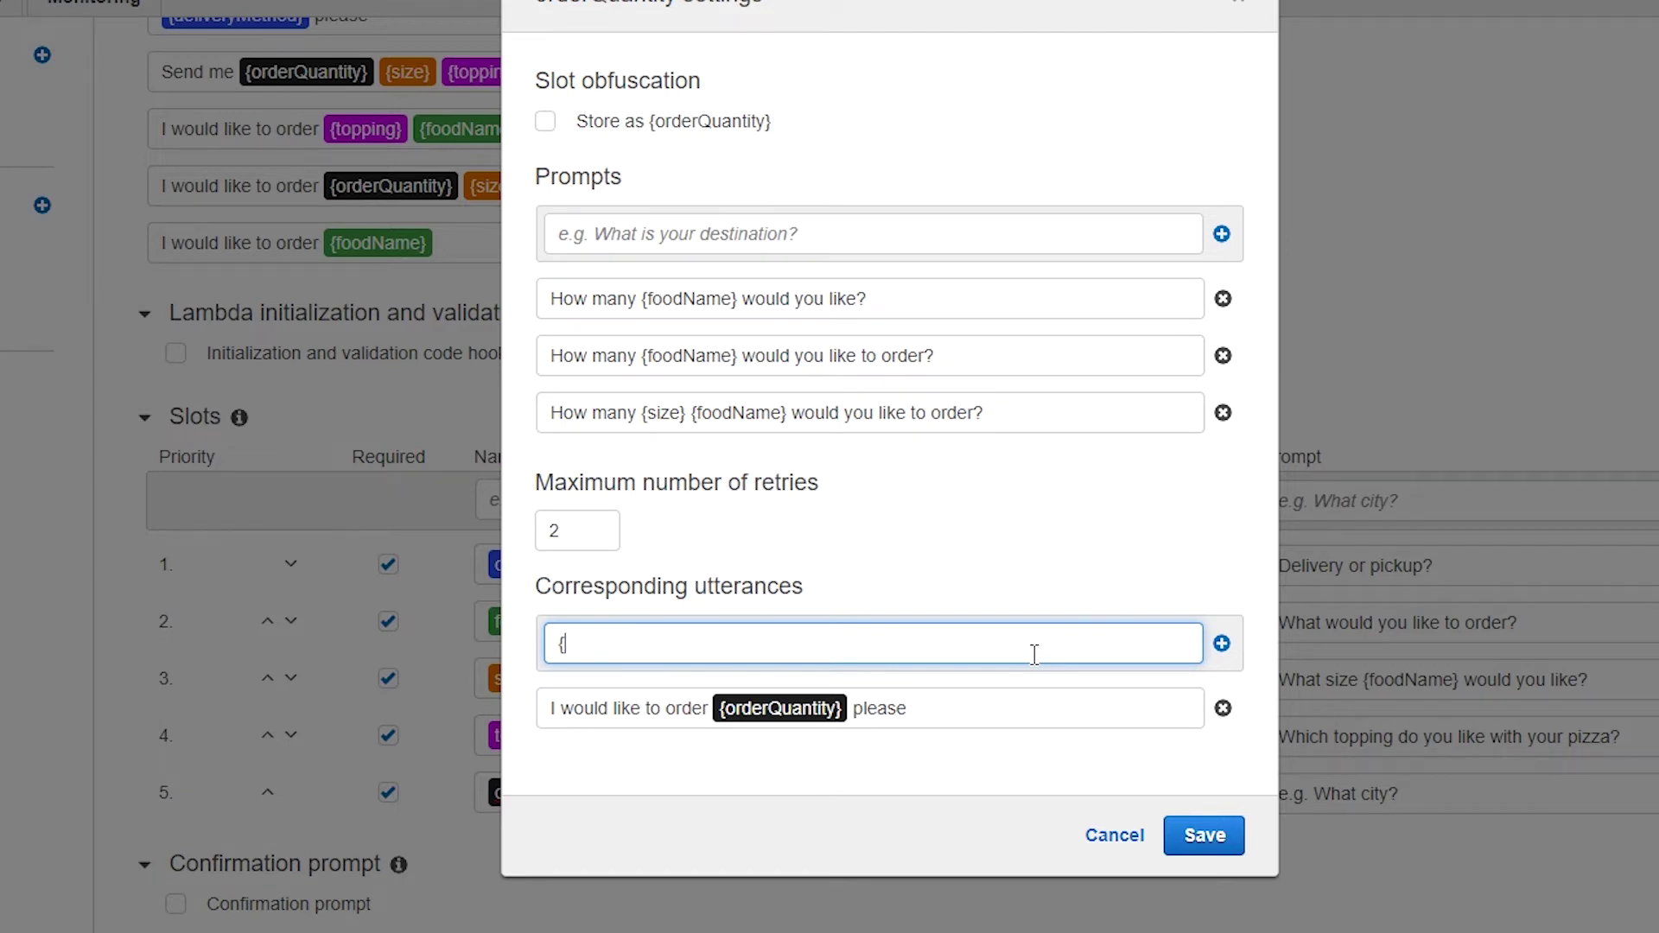
type("{orderQuantity} please")
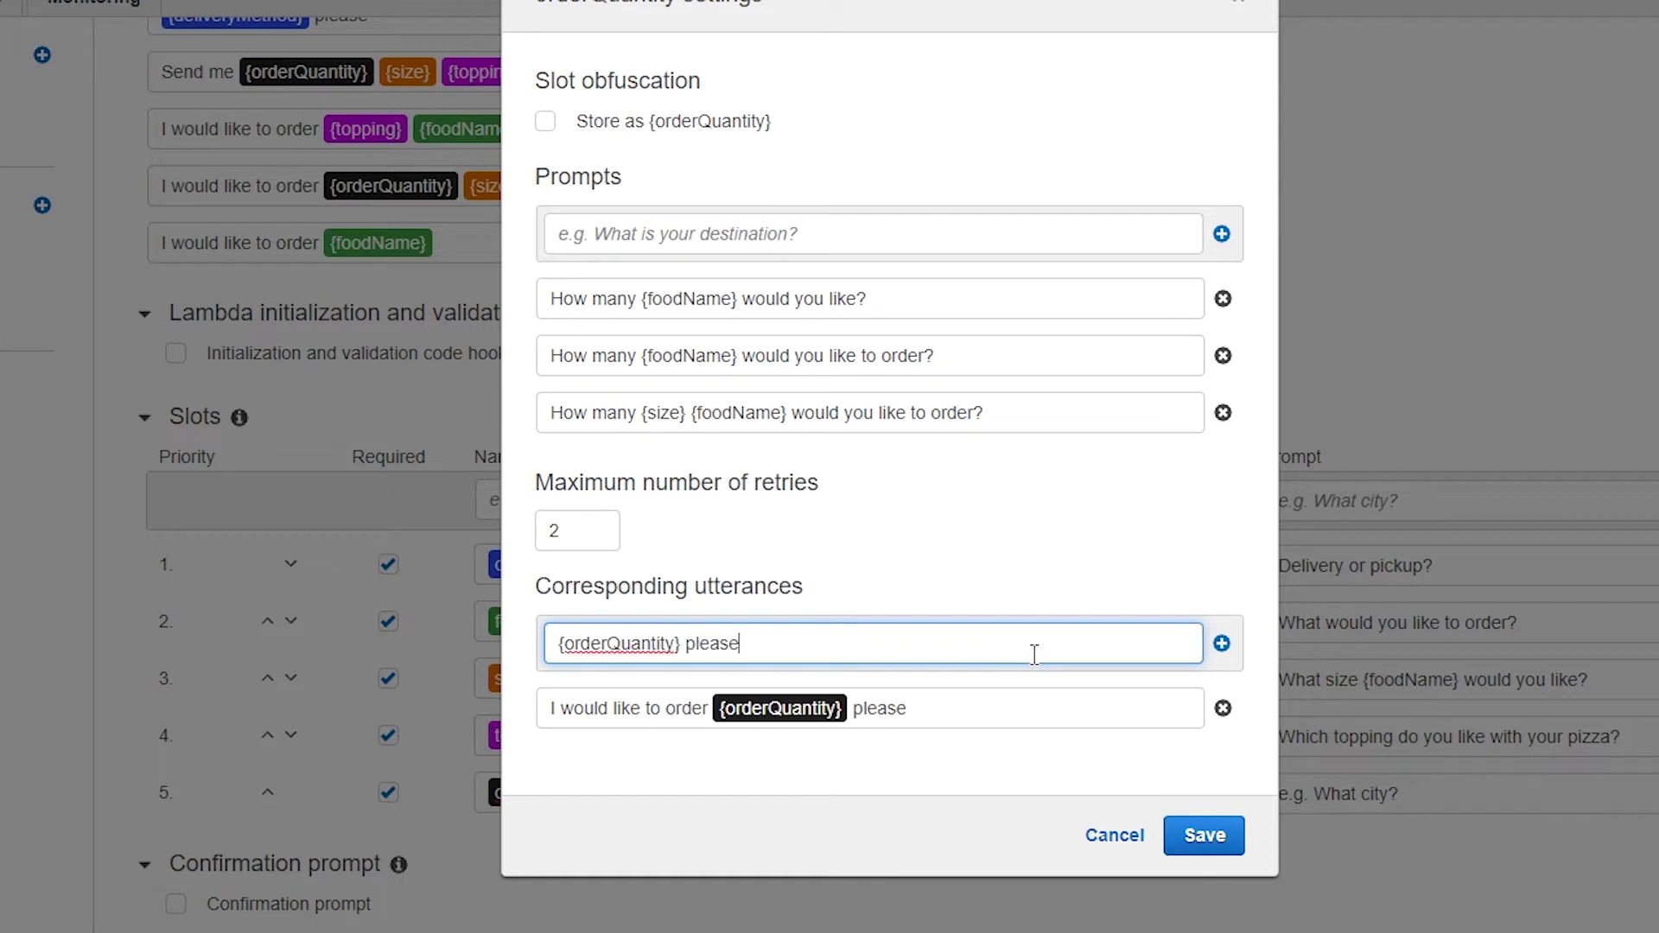
left_click(1221, 643)
Check the slot references in the orderQuantity prompts and utterances and save the slot settings.
left_click(1000, 566)
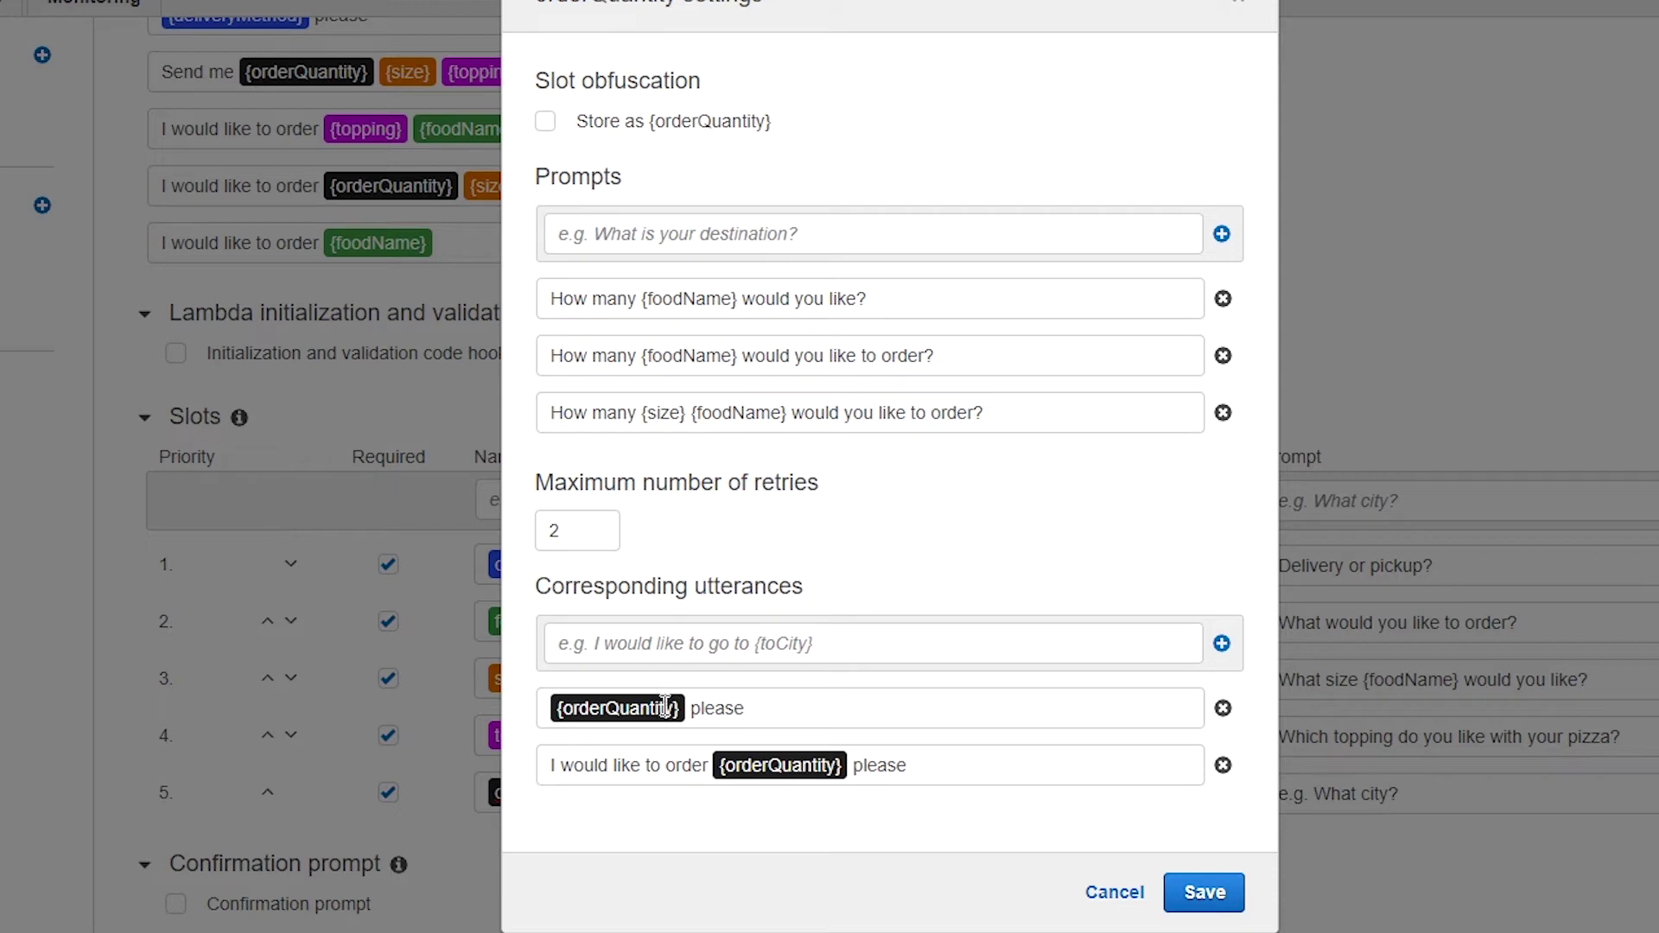
left_click(579, 711)
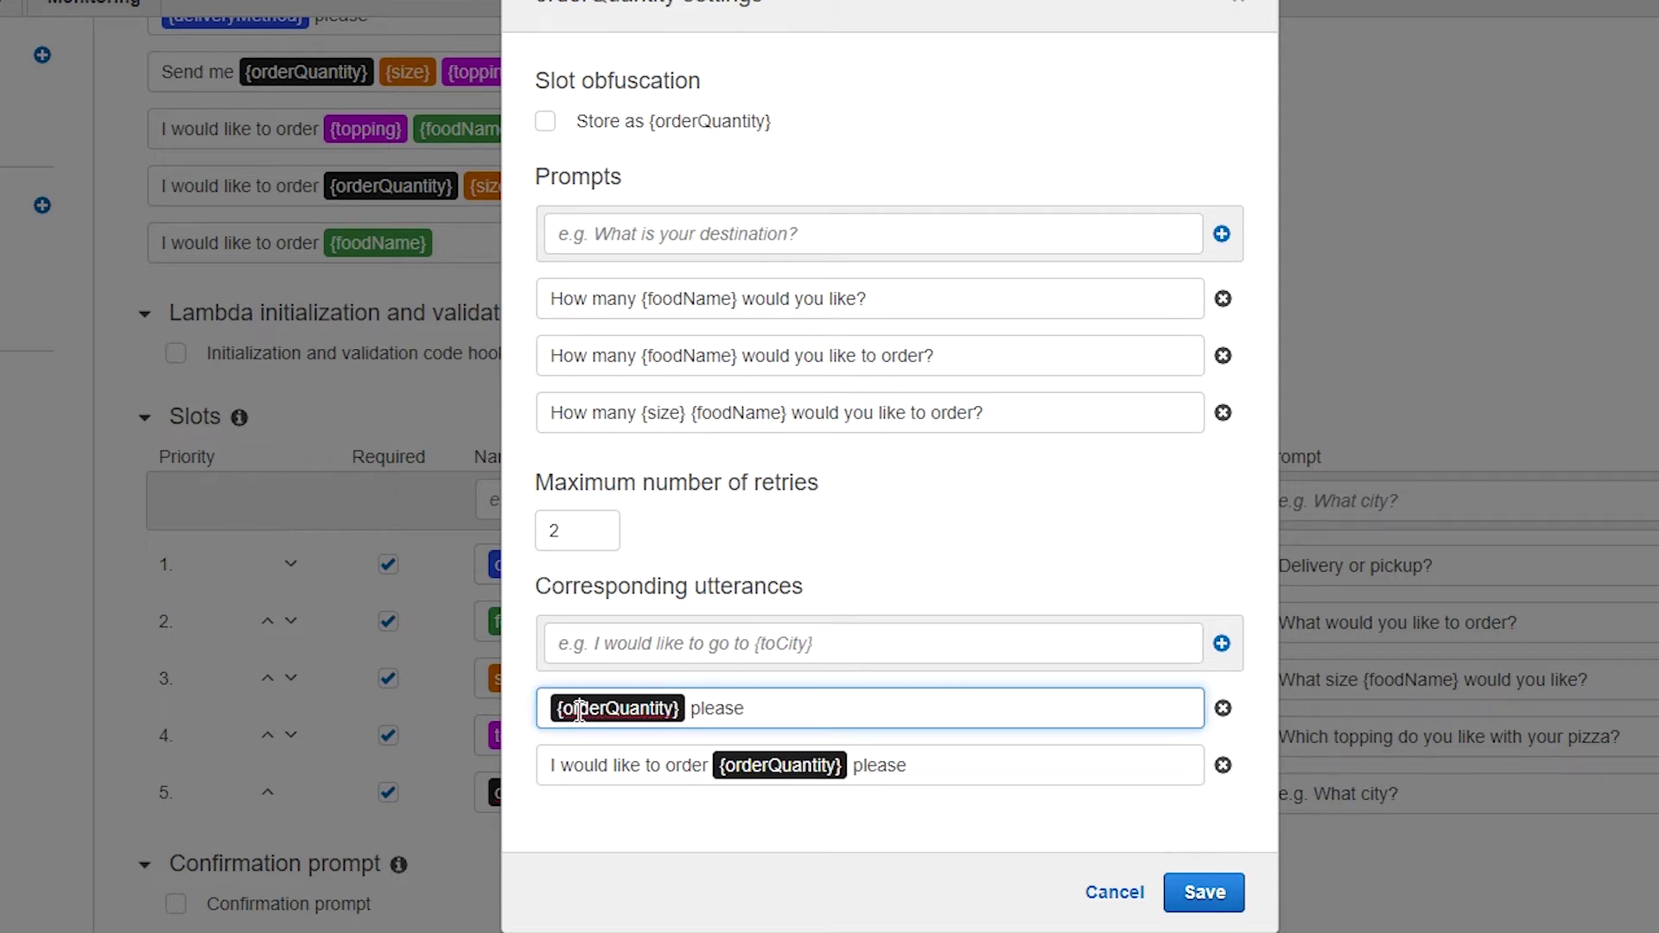
double_click(665, 414)
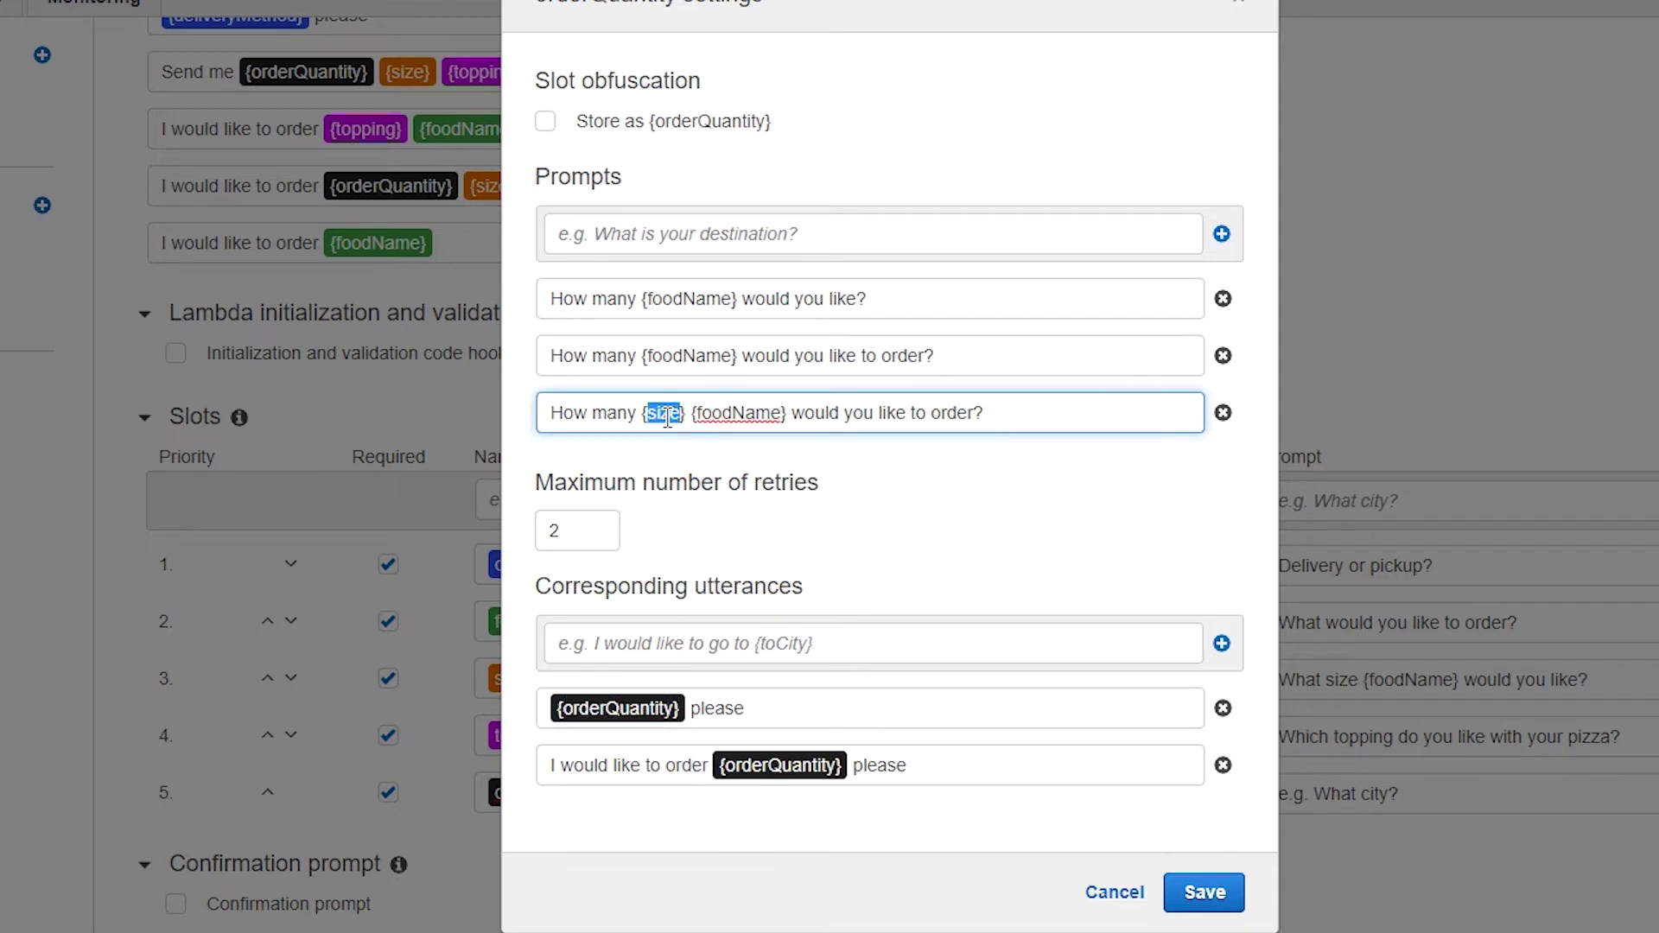
double_click(714, 413)
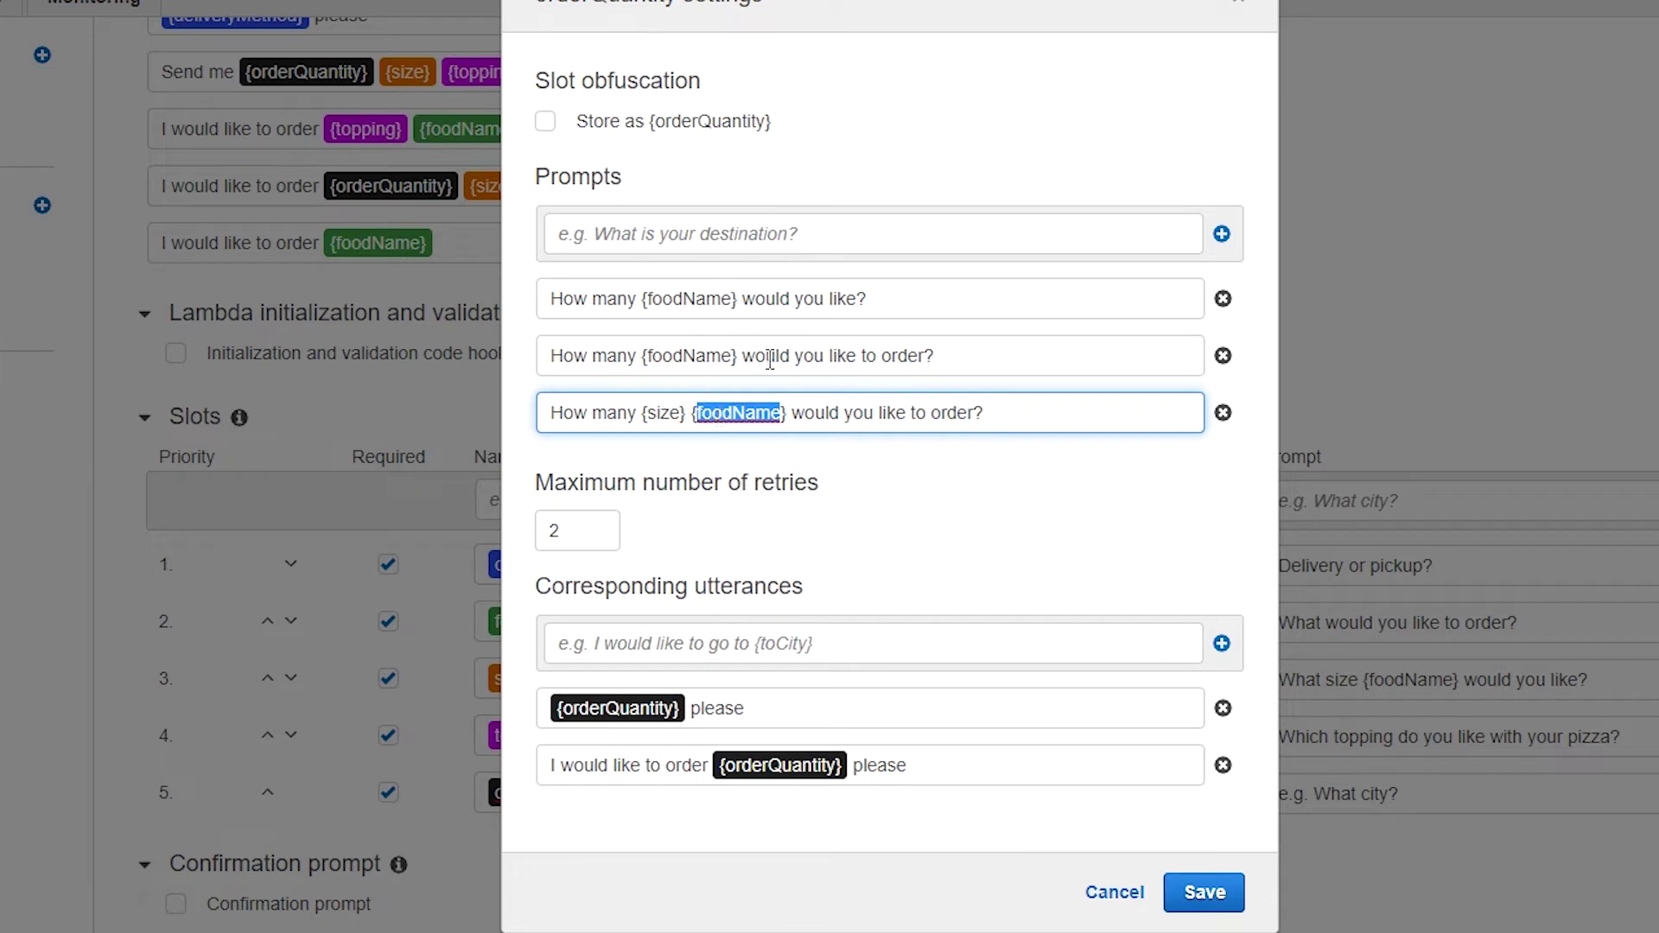
left_click(919, 514)
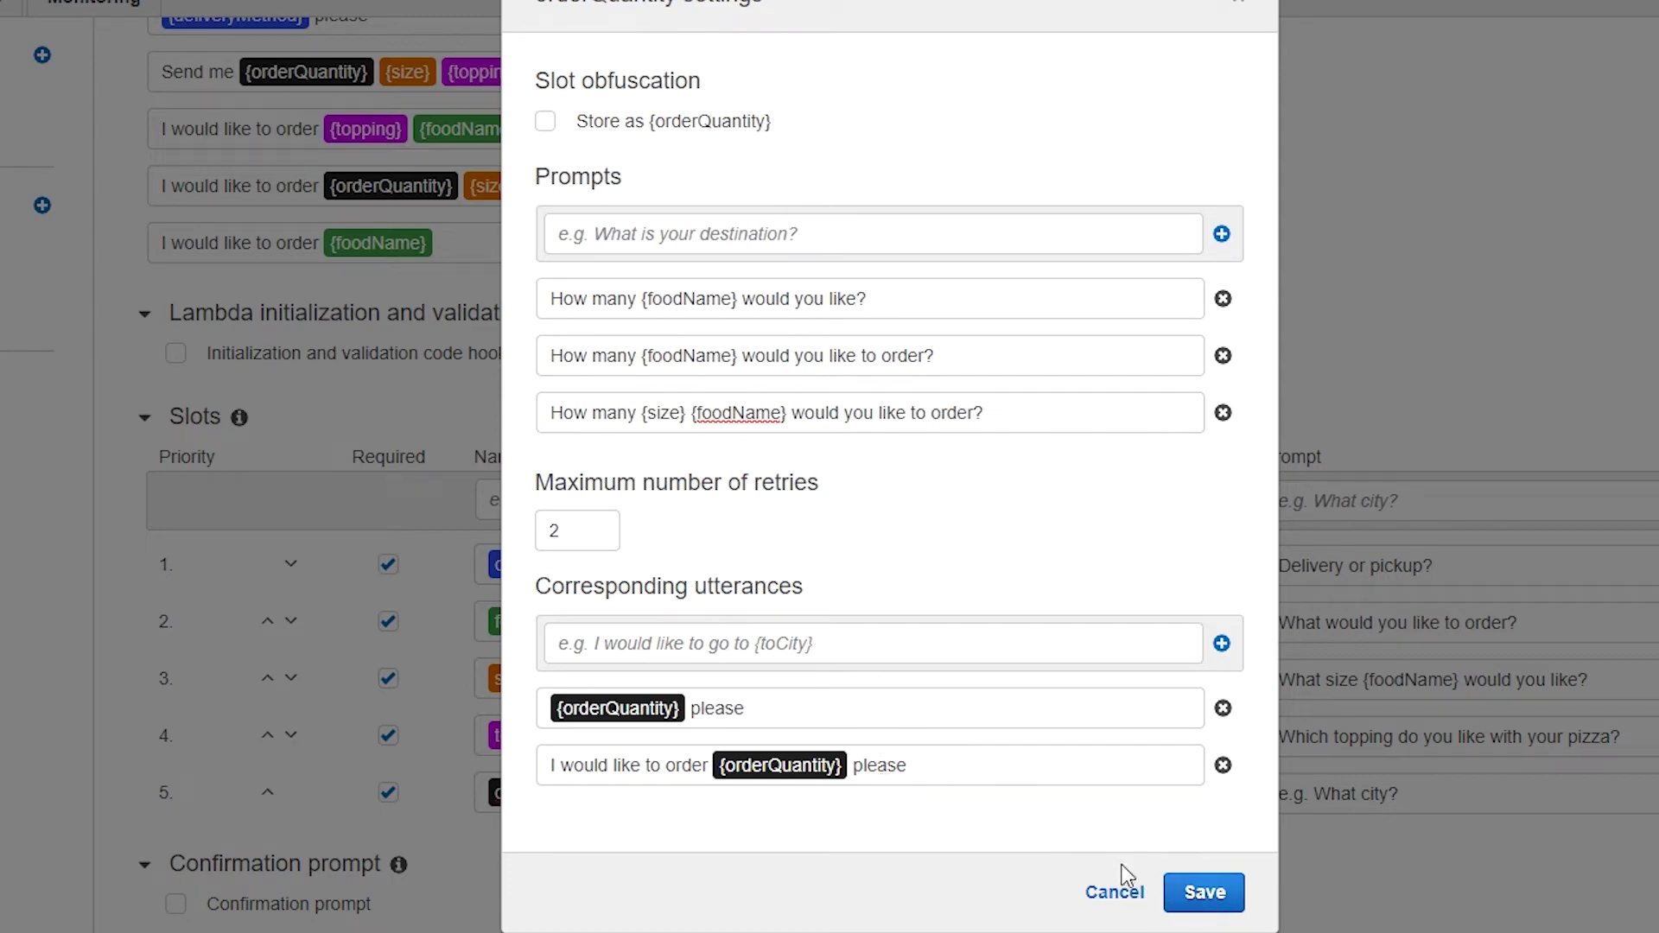
left_click(1212, 896)
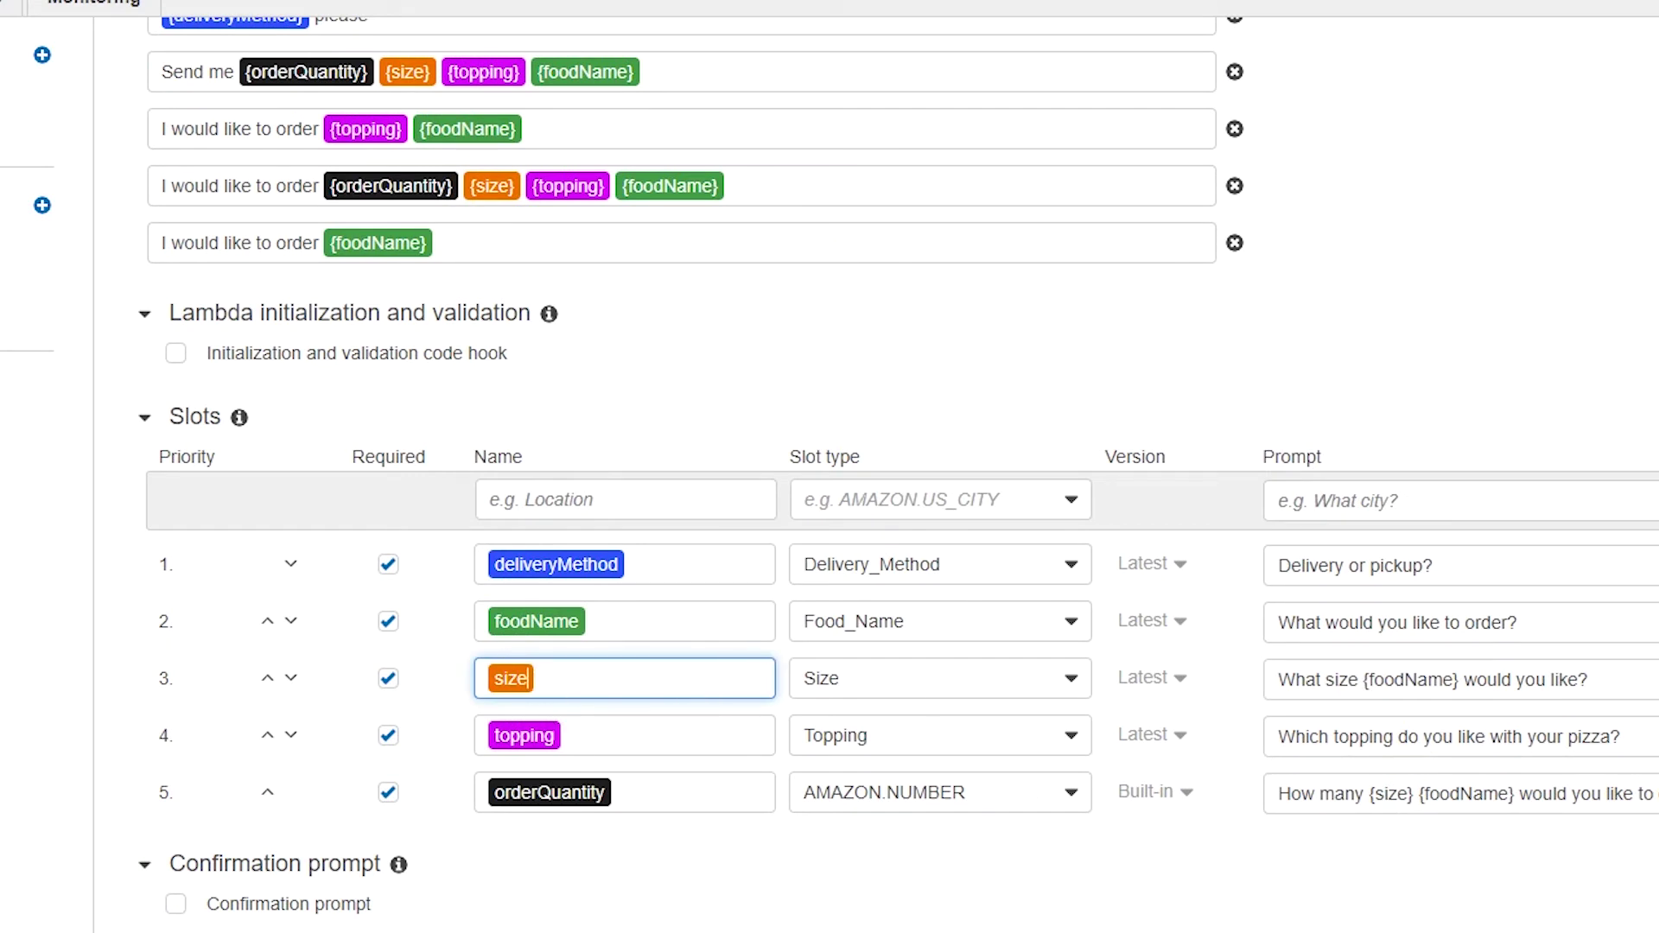
Review the prompts and corresponding utterances in the size slot's settings and return to the slot list.
left_click(1647, 679)
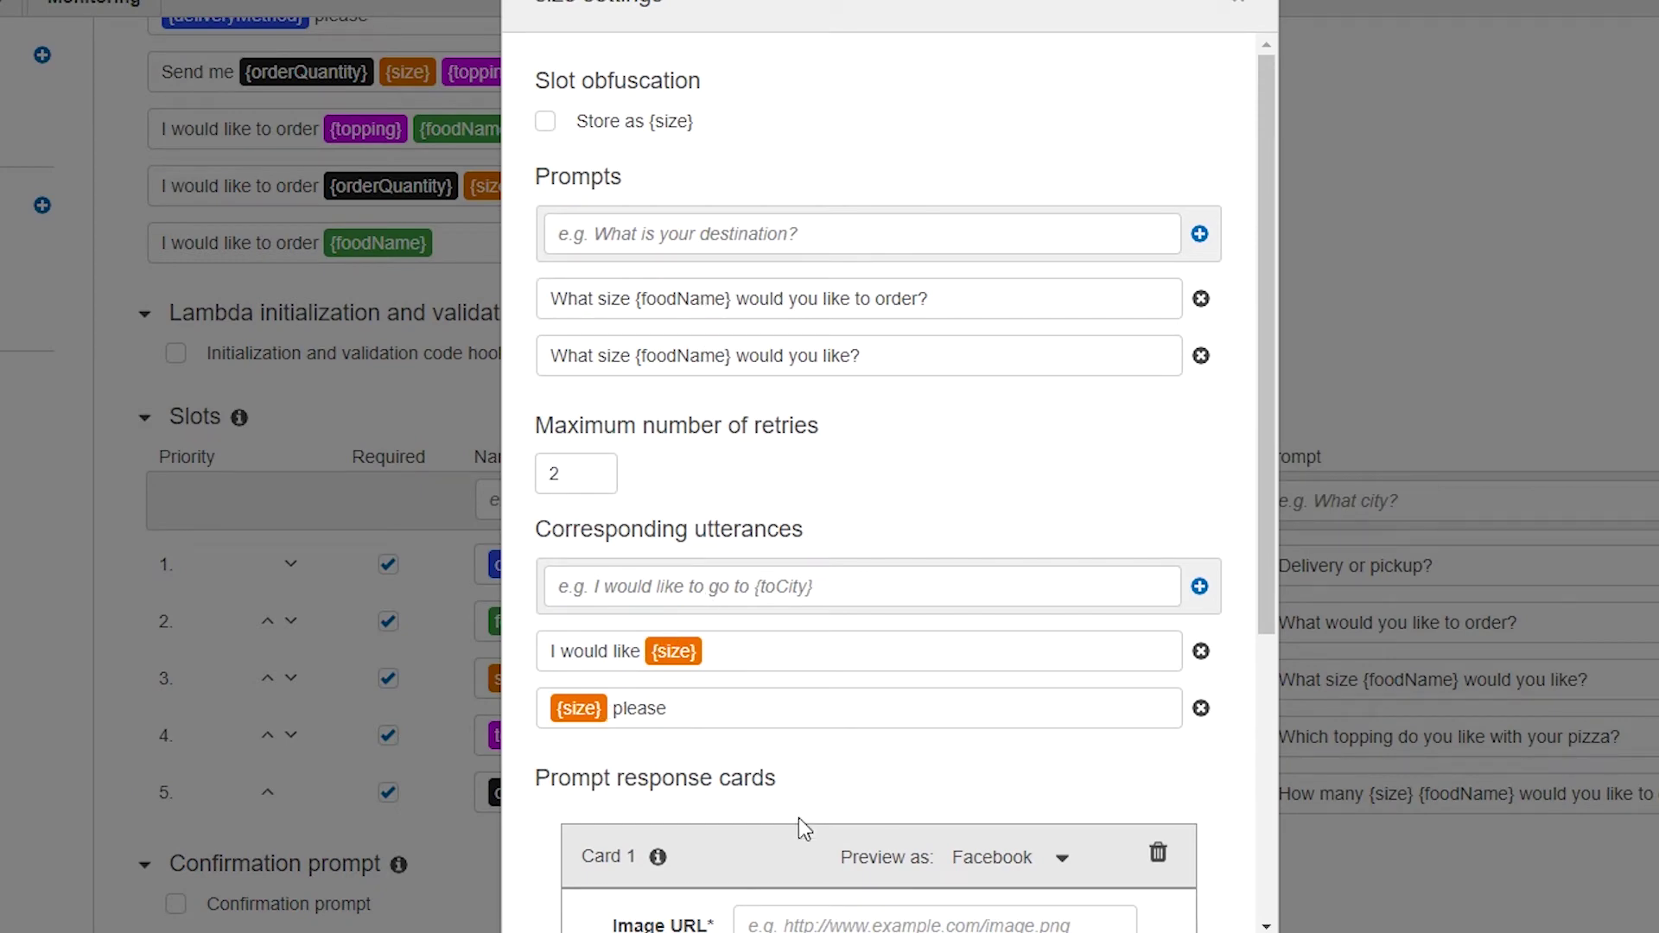
key("Escape")
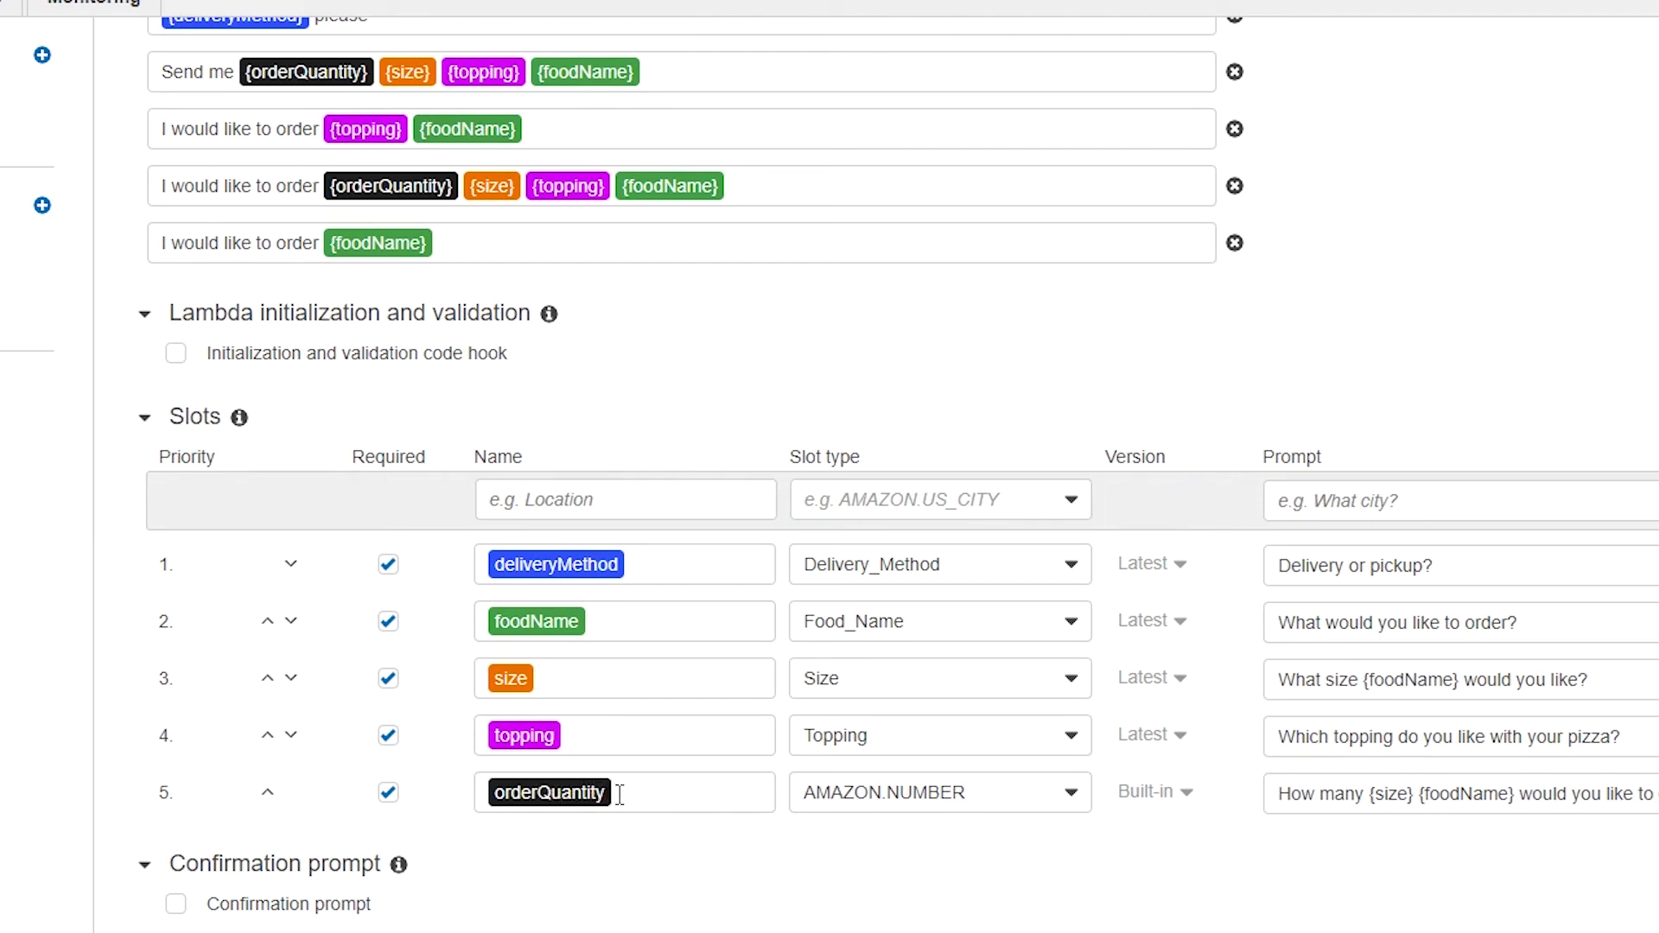
left_click(595, 679)
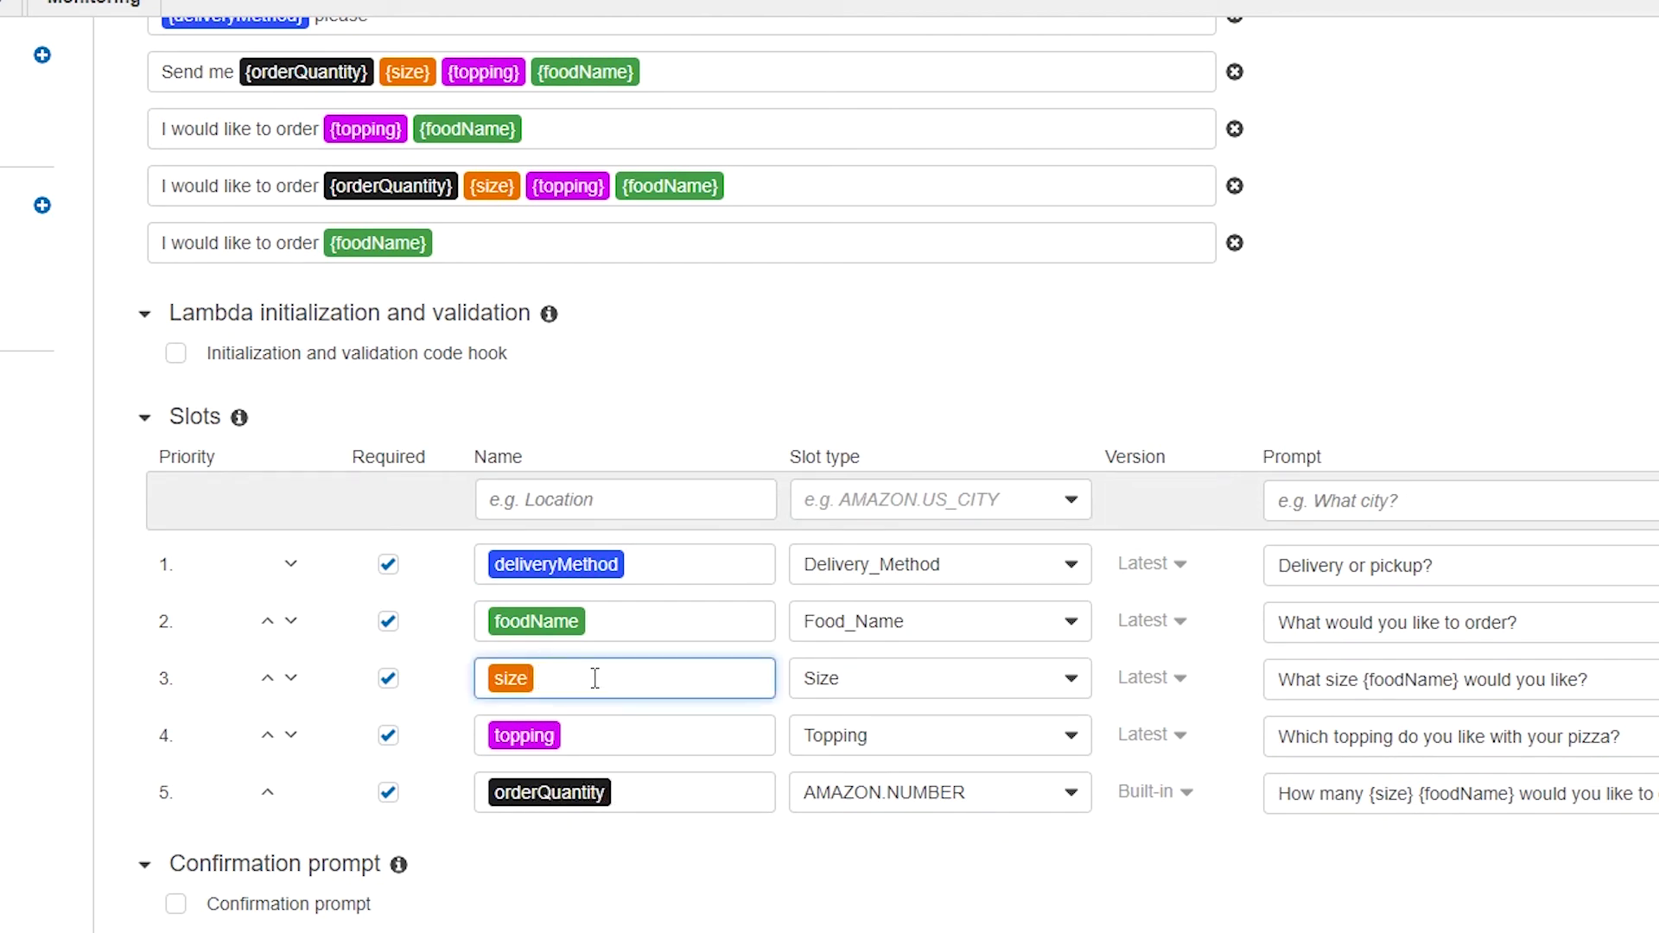
scroll(595, 678, "up", 2)
scroll(595, 678, "down", 4)
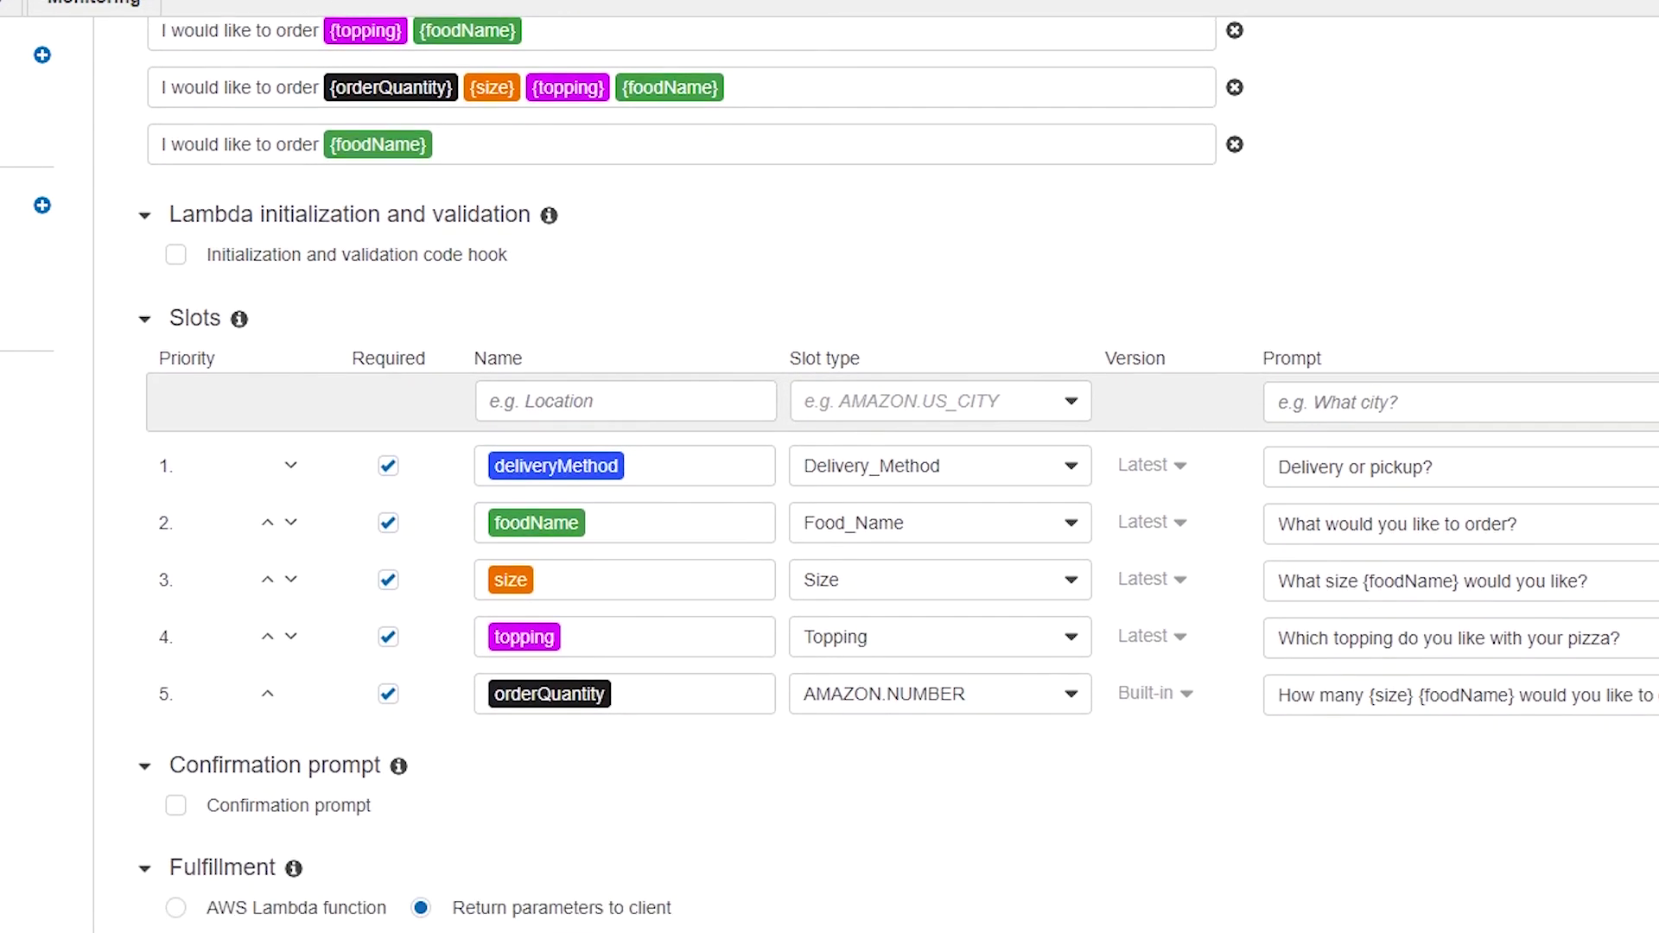
Enable the OrderPizza confirmation prompt with the confirm message "Are you sure to order {orderQuantity} {size} {topping} {foodName}?".
scroll(1220, 571, "down", 2)
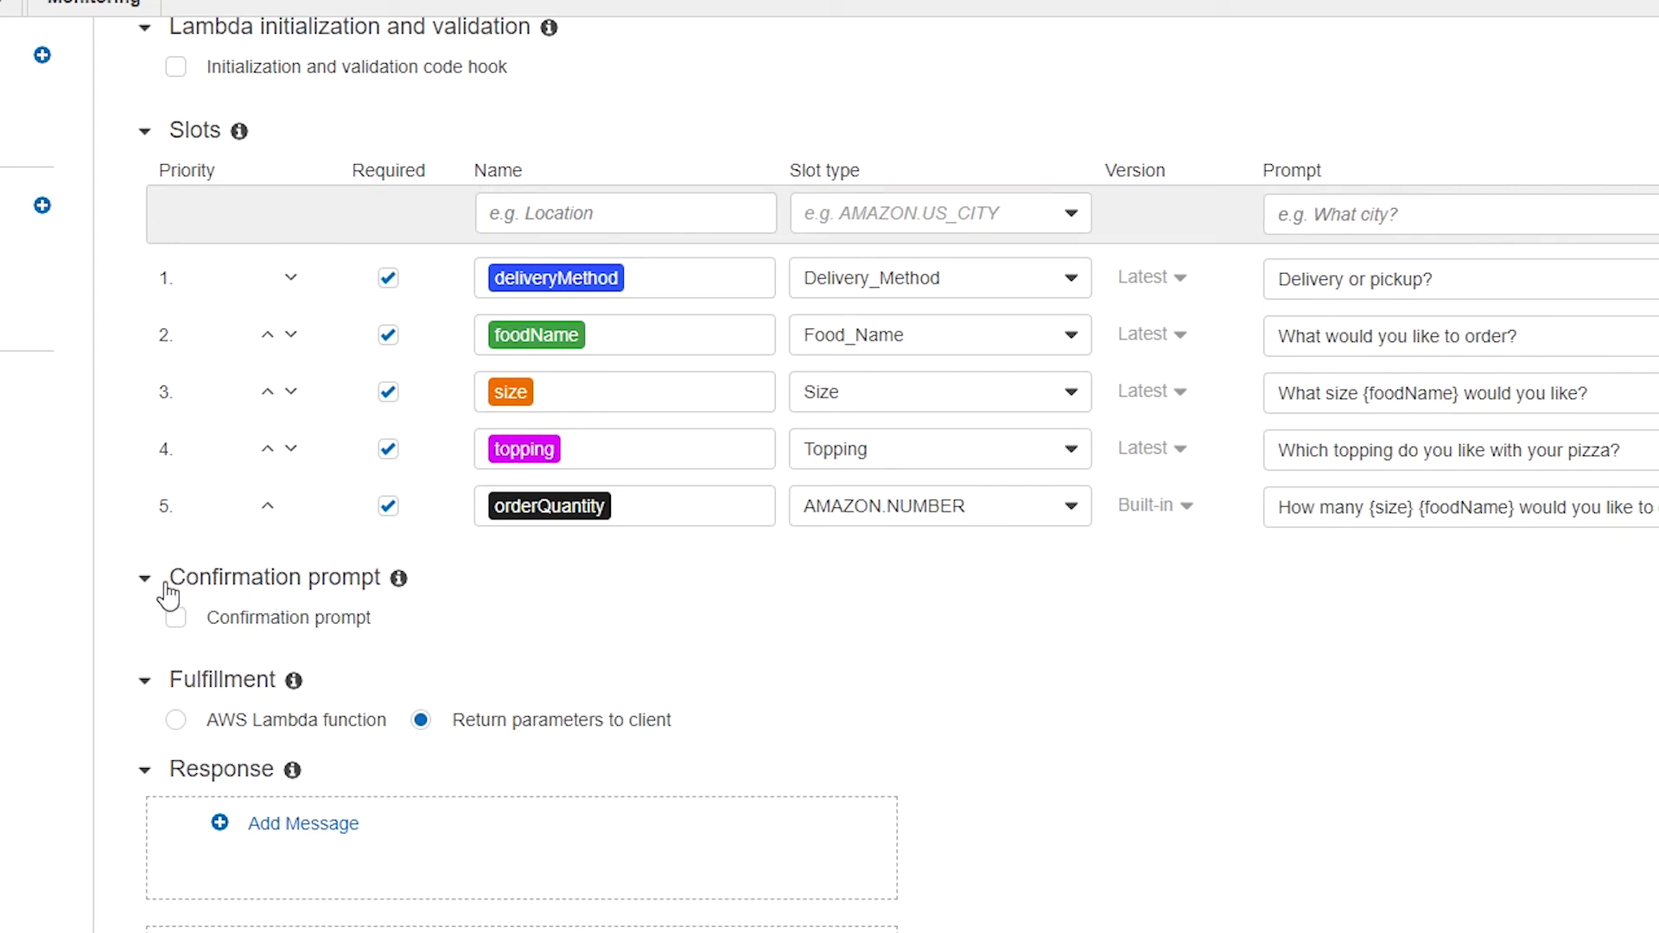
left_click(143, 577)
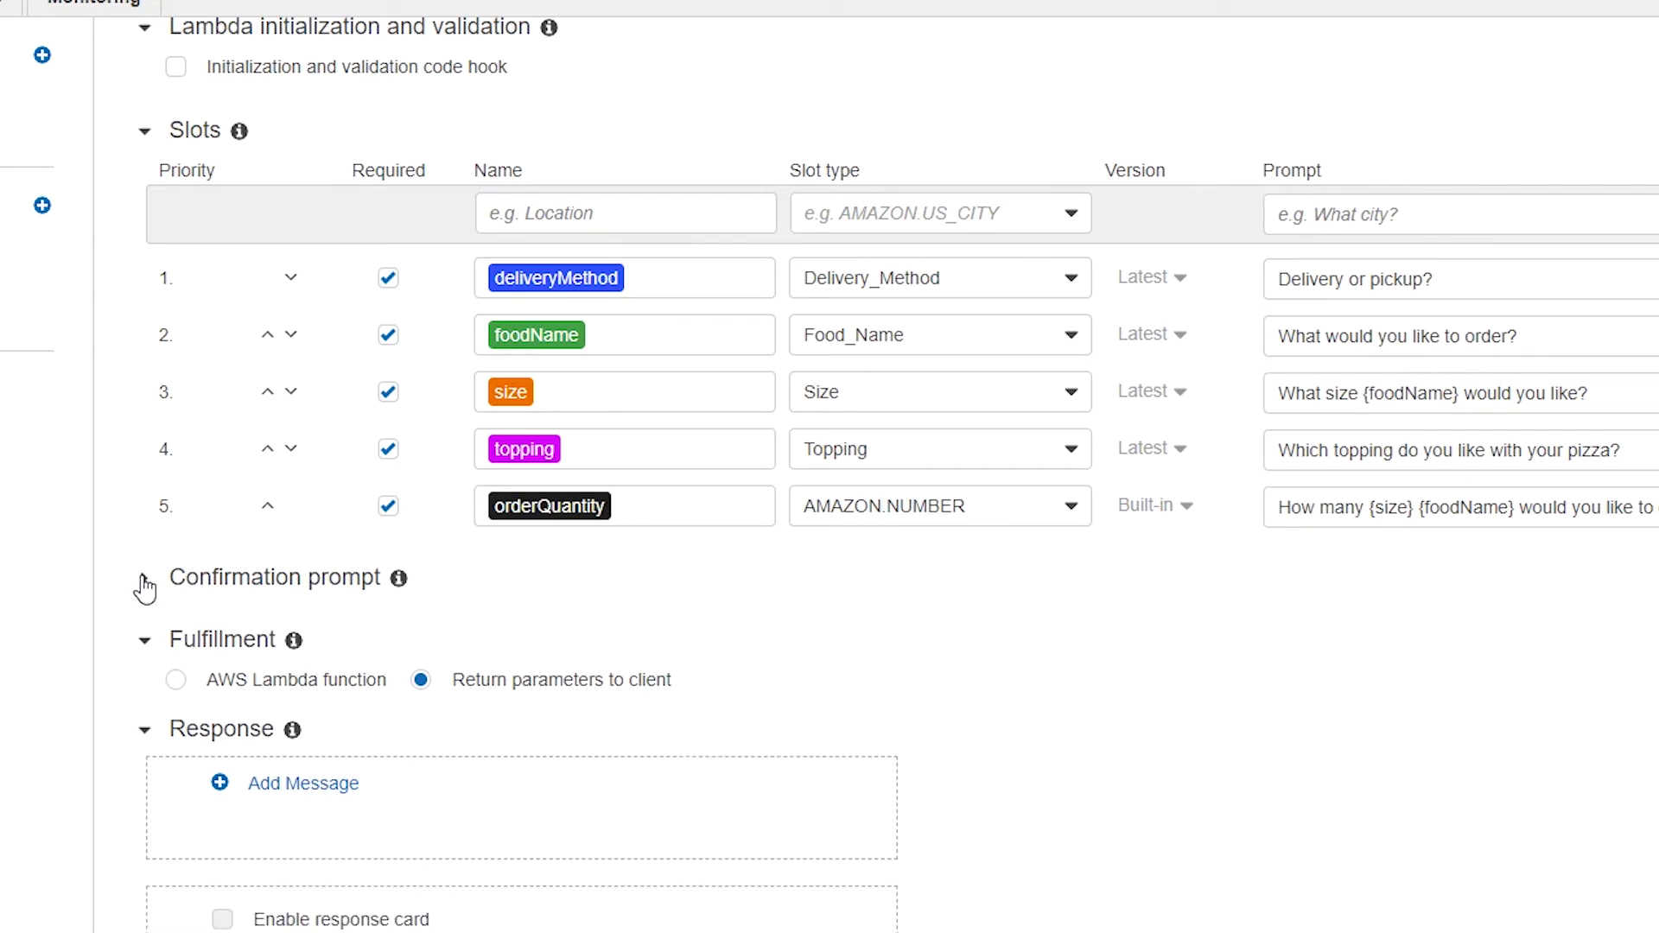
left_click(144, 579)
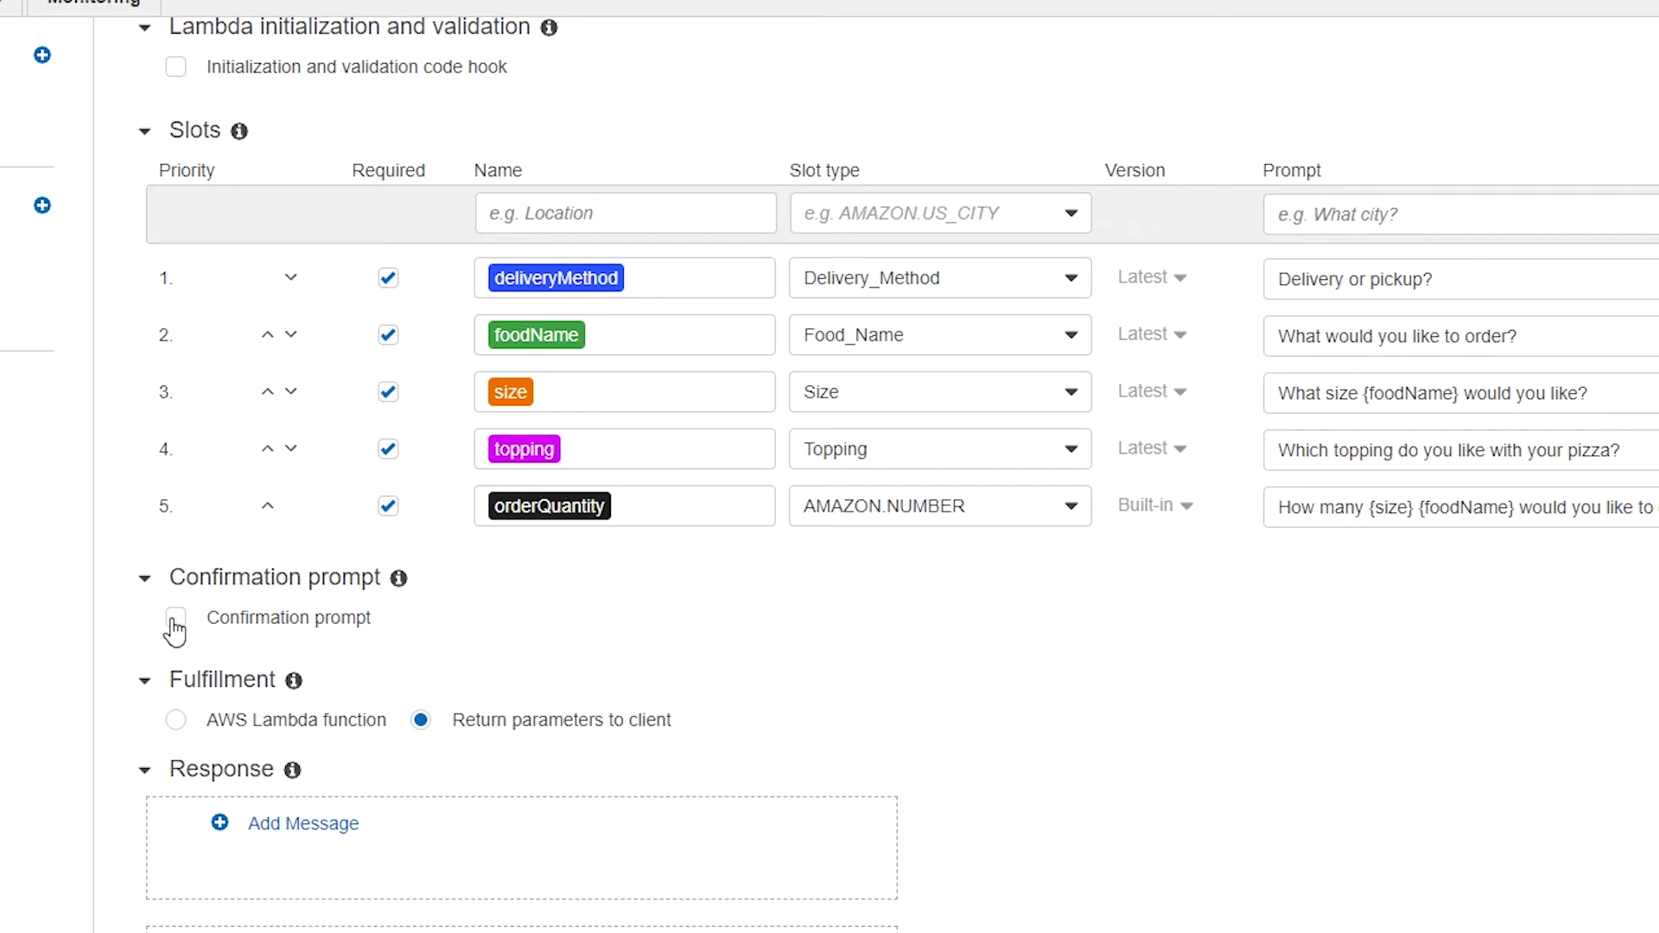
left_click(174, 620)
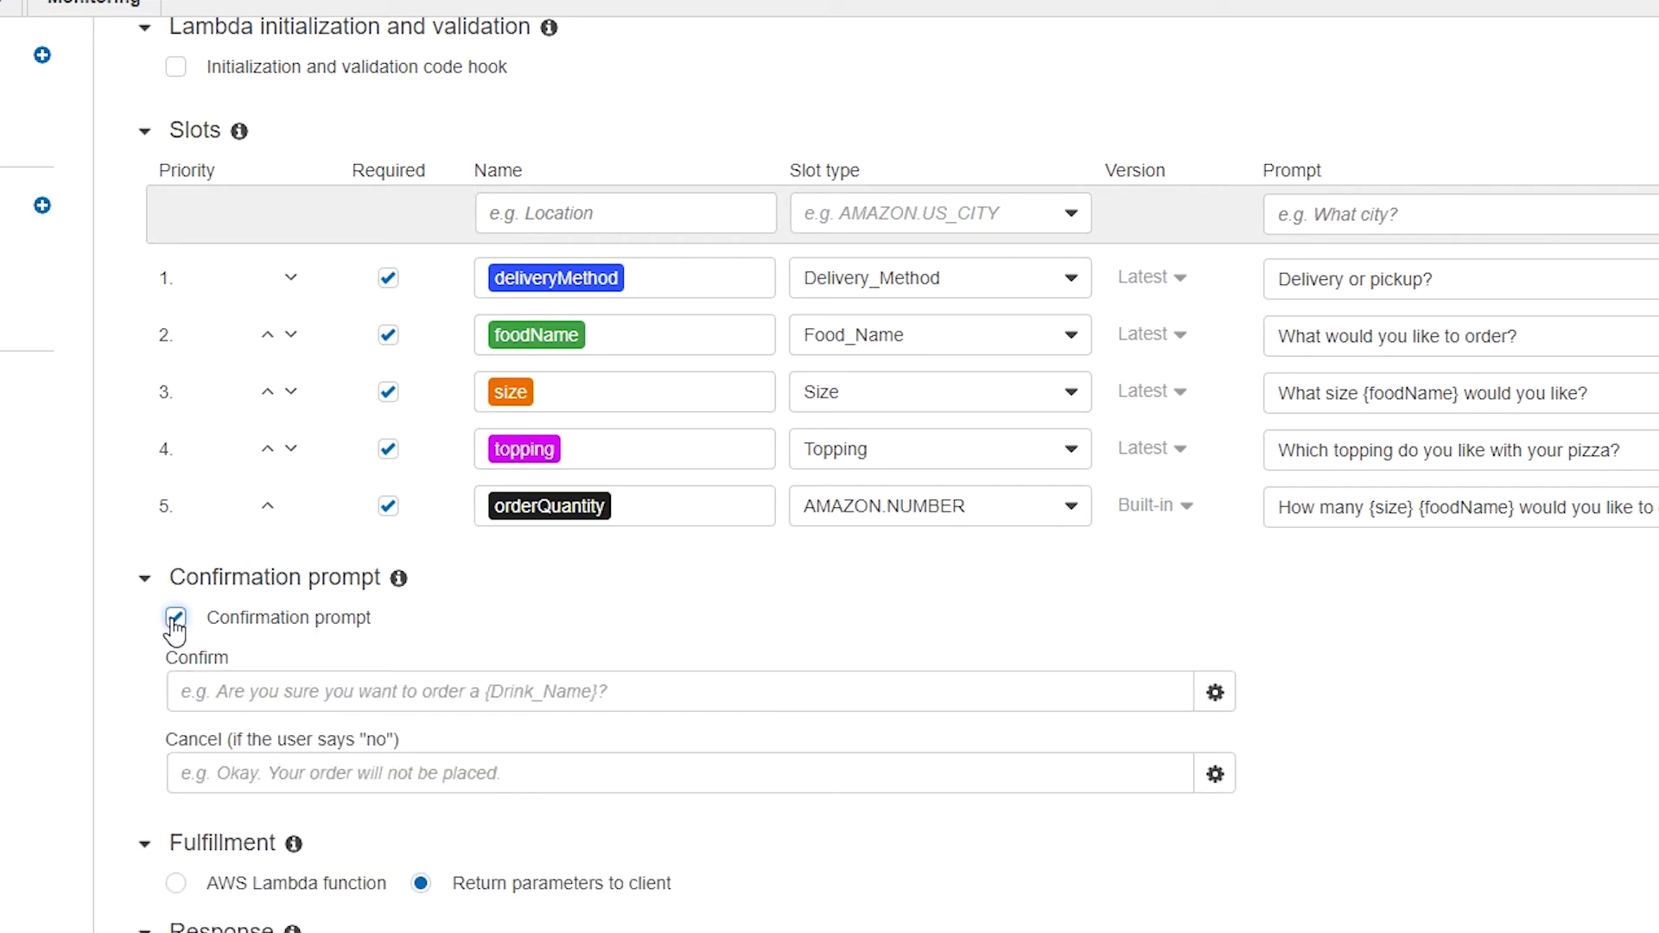
left_click(281, 696)
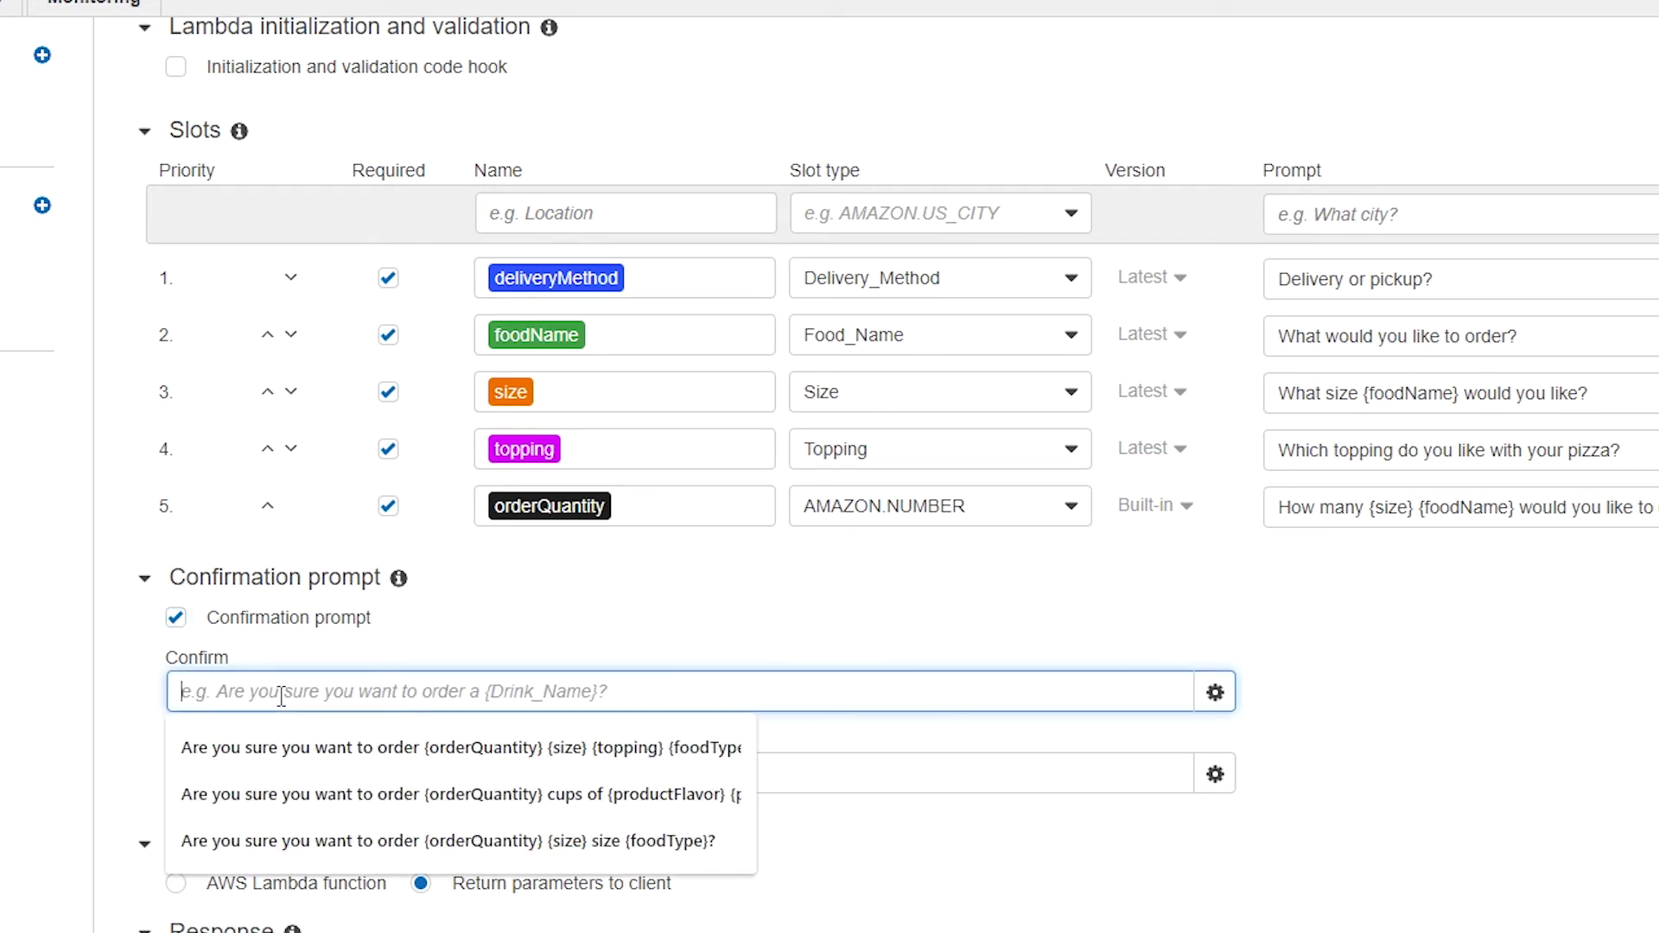
type("Are ")
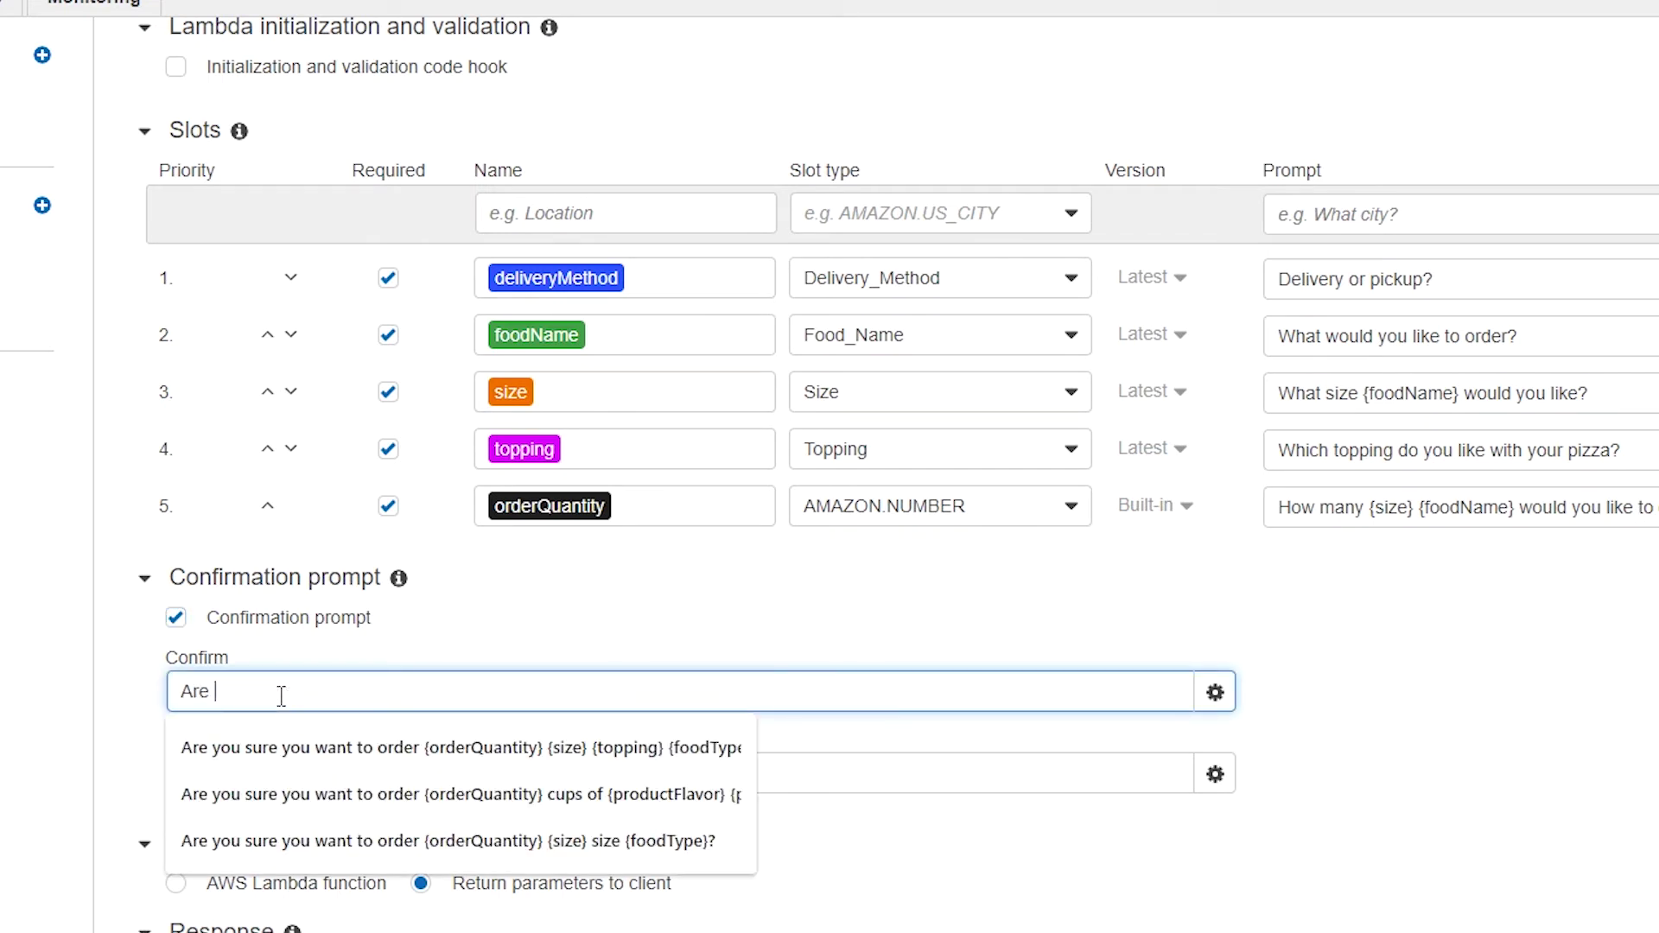
type("you sure to orde")
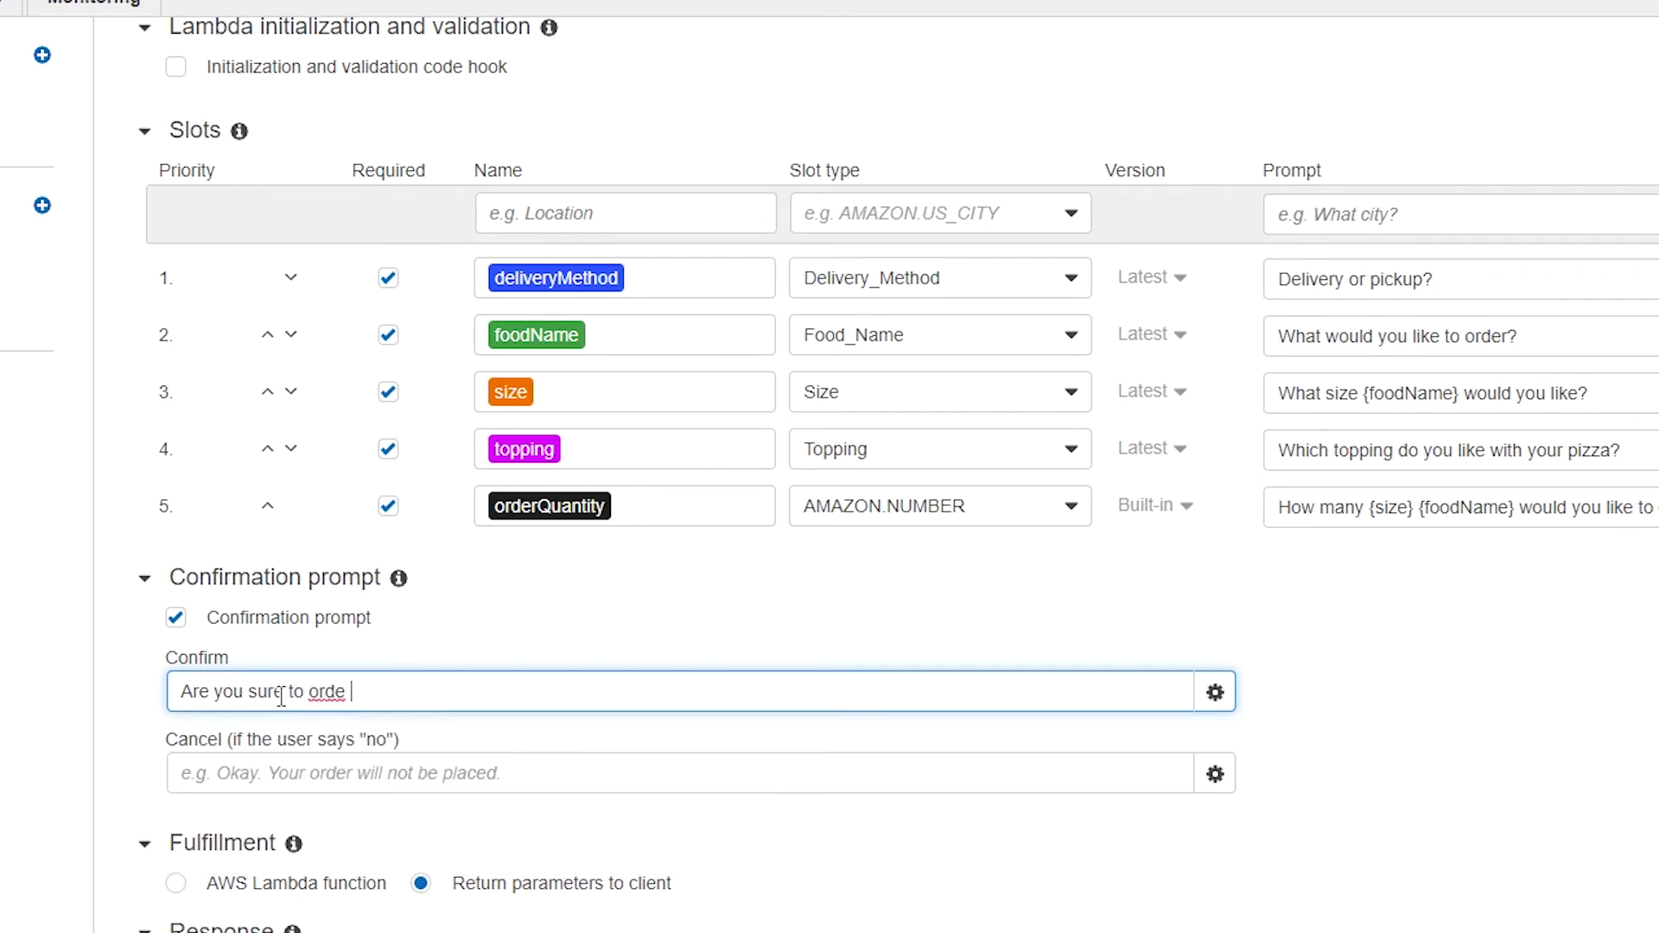
key("BackSpace")
type("r {orderQuantity")
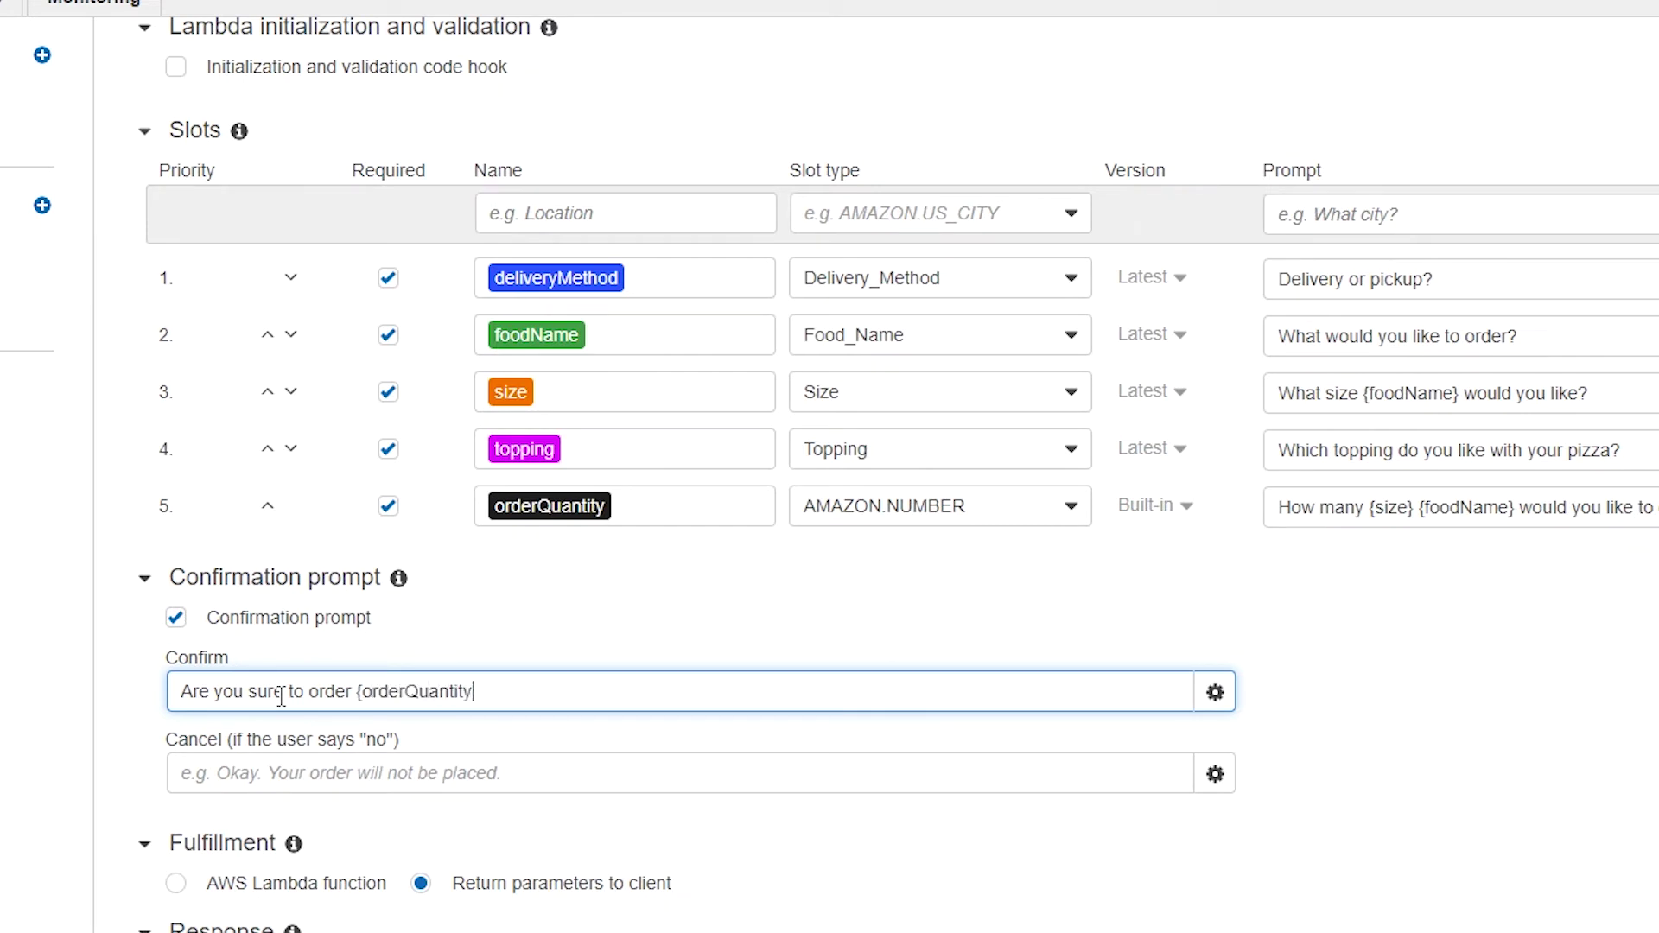
type("} {size} {topping")
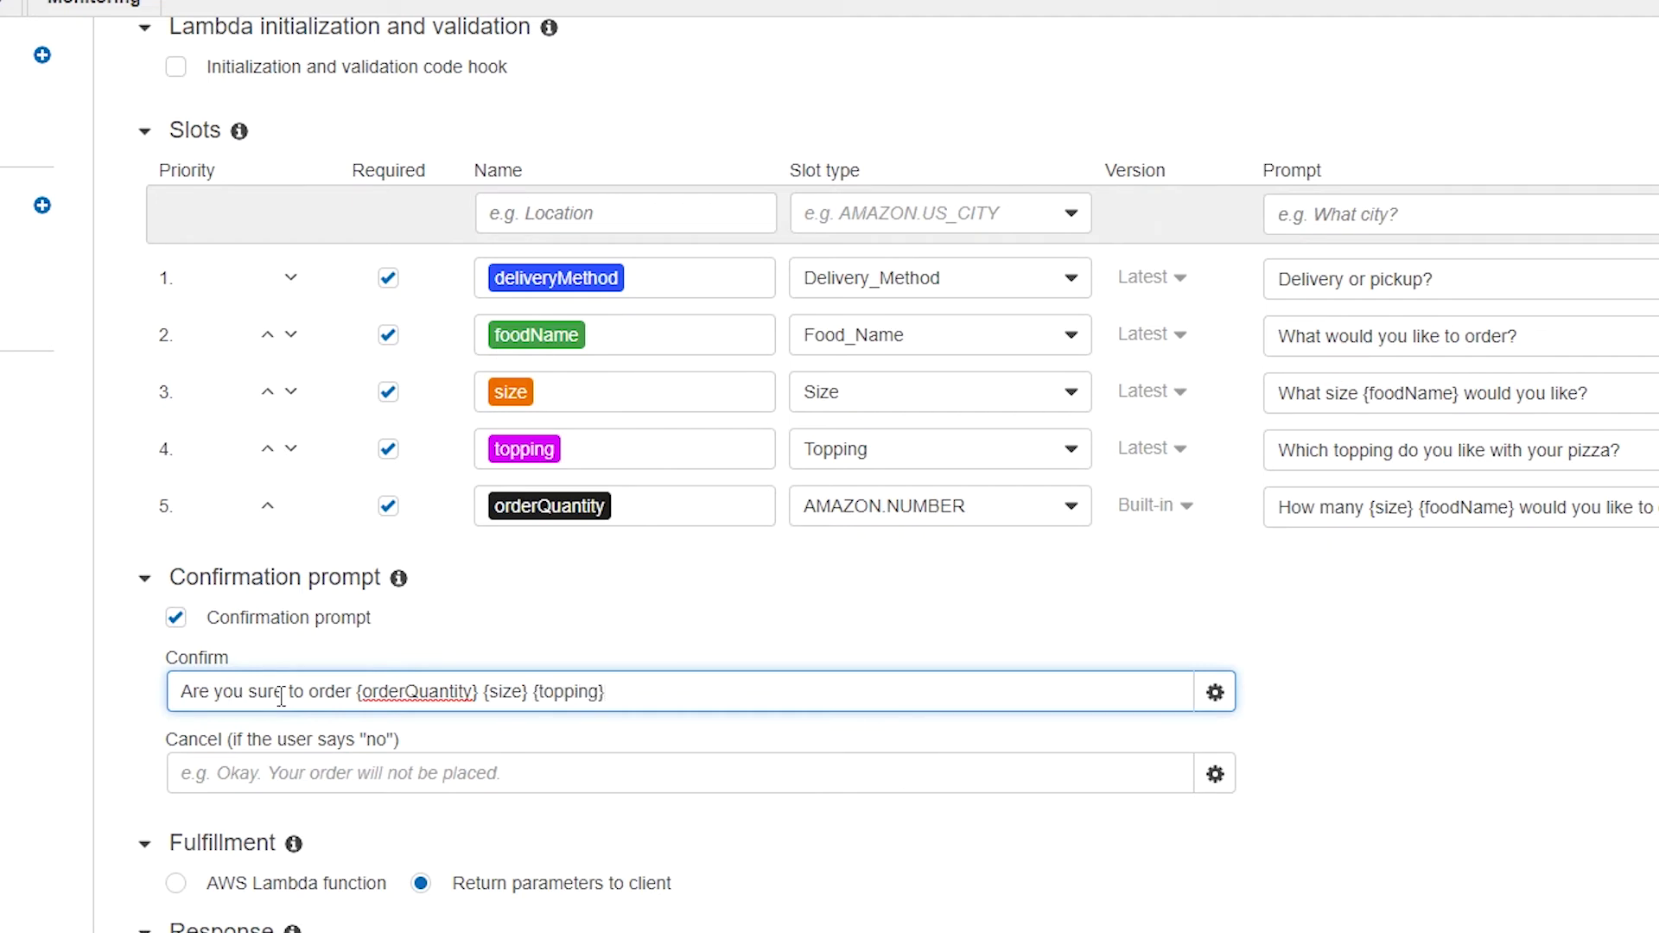
type("} {foodName}?")
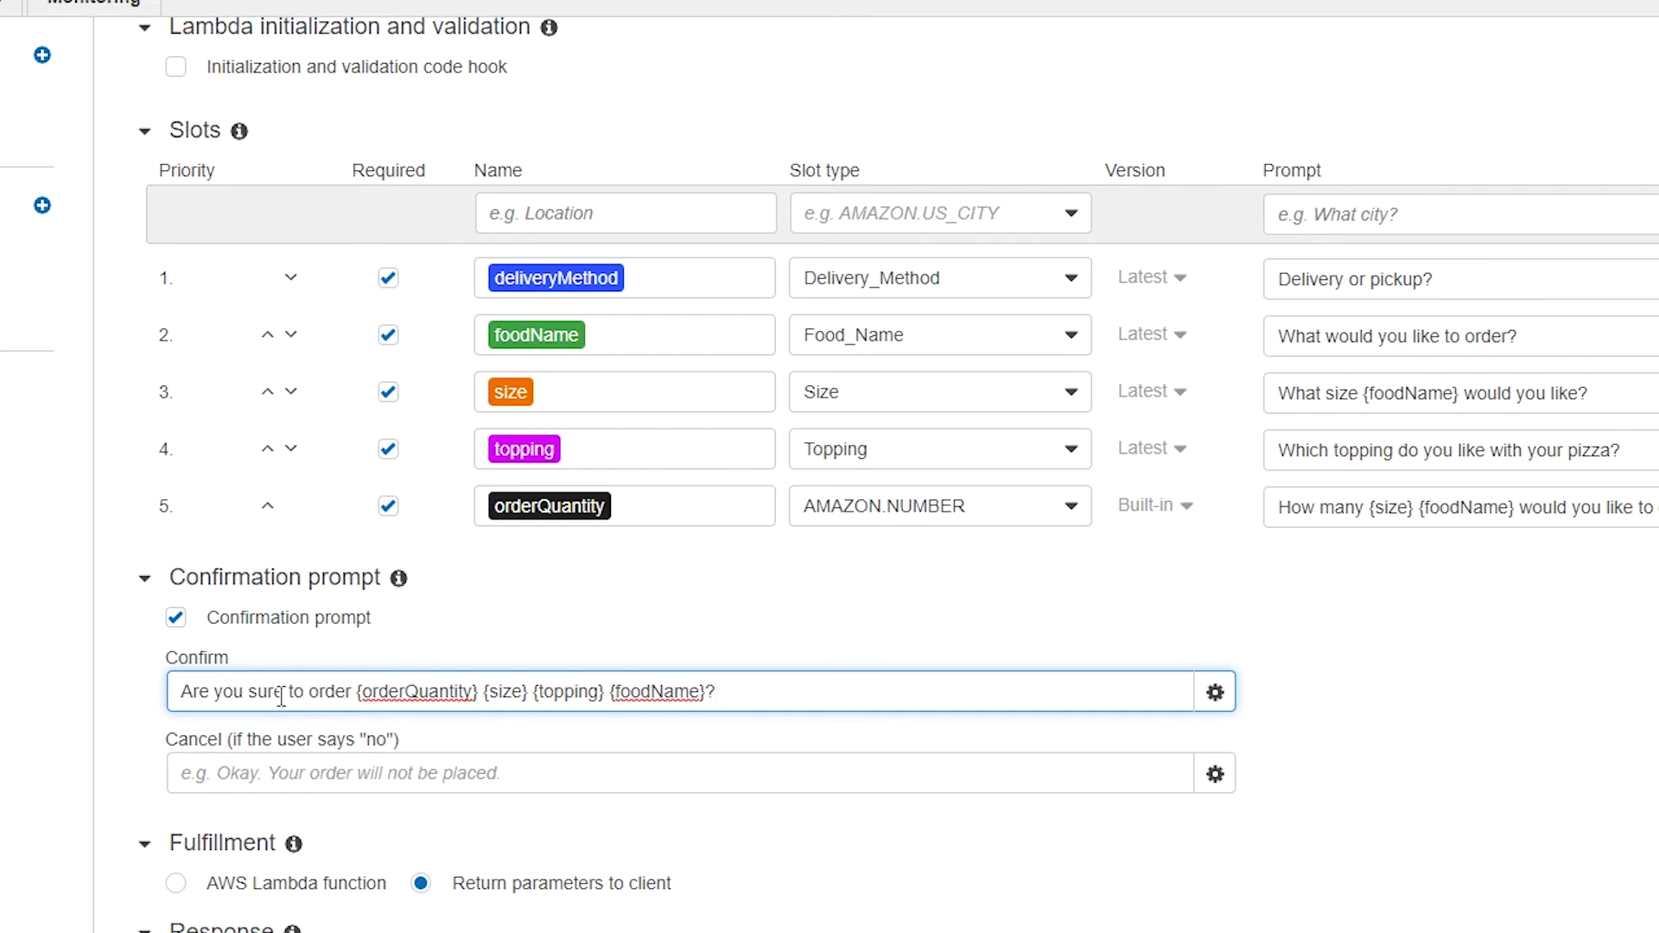
Set the cancel message of the confirmation prompt to "Okay, Your order will not be placed.".
left_click(619, 775)
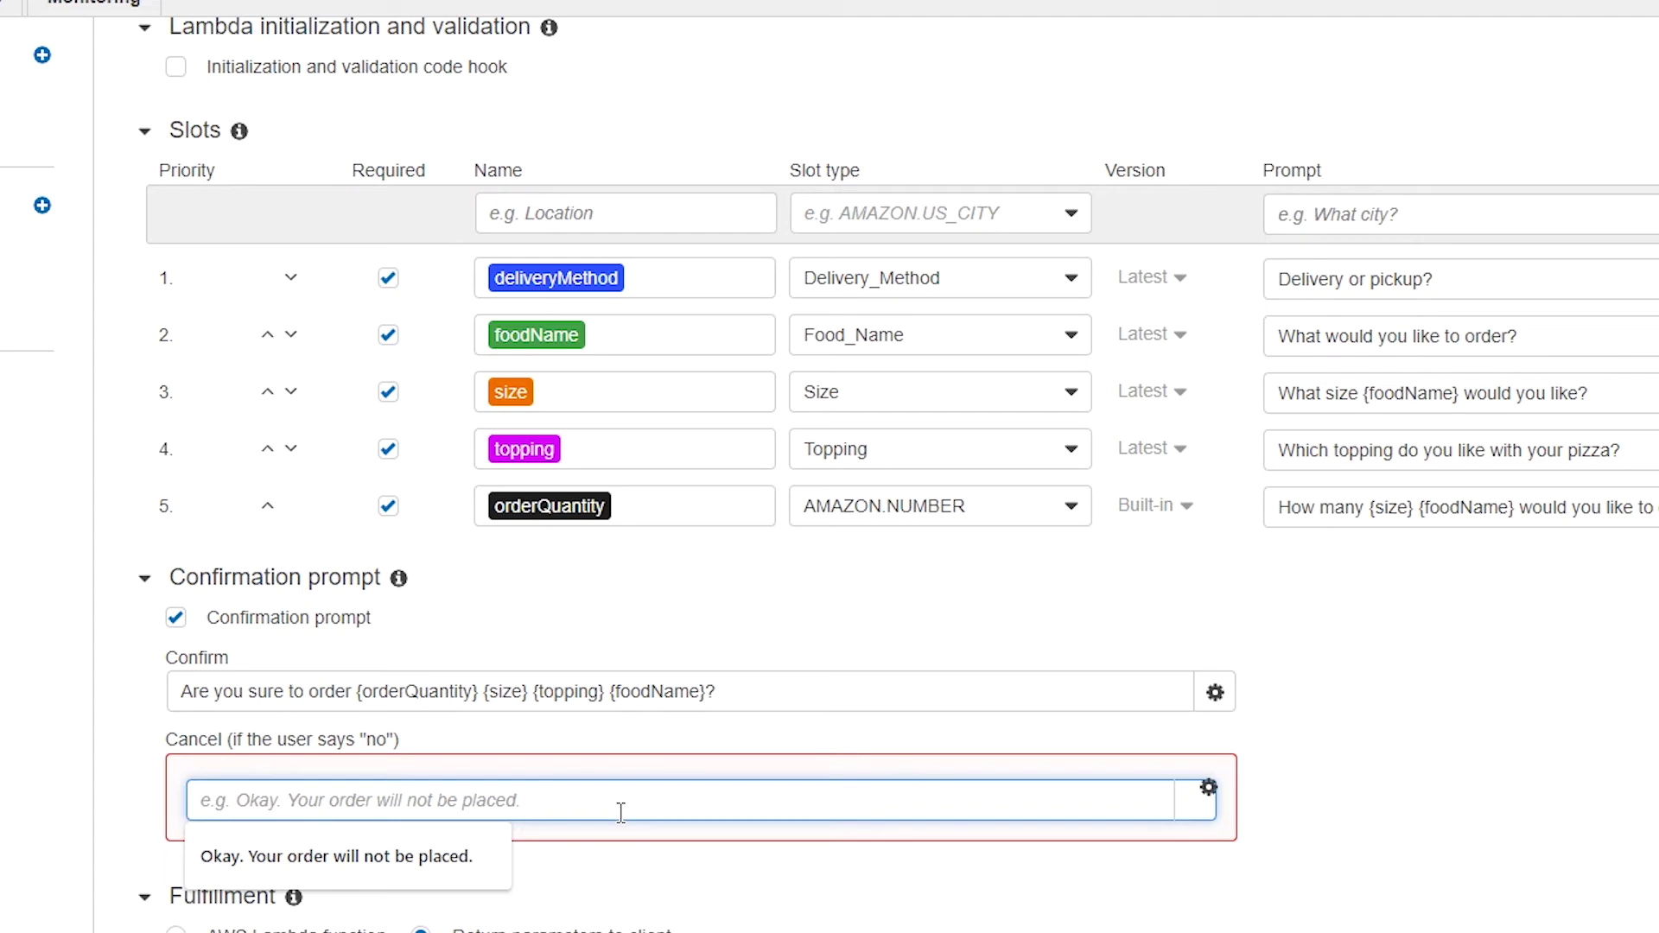
type("Oka")
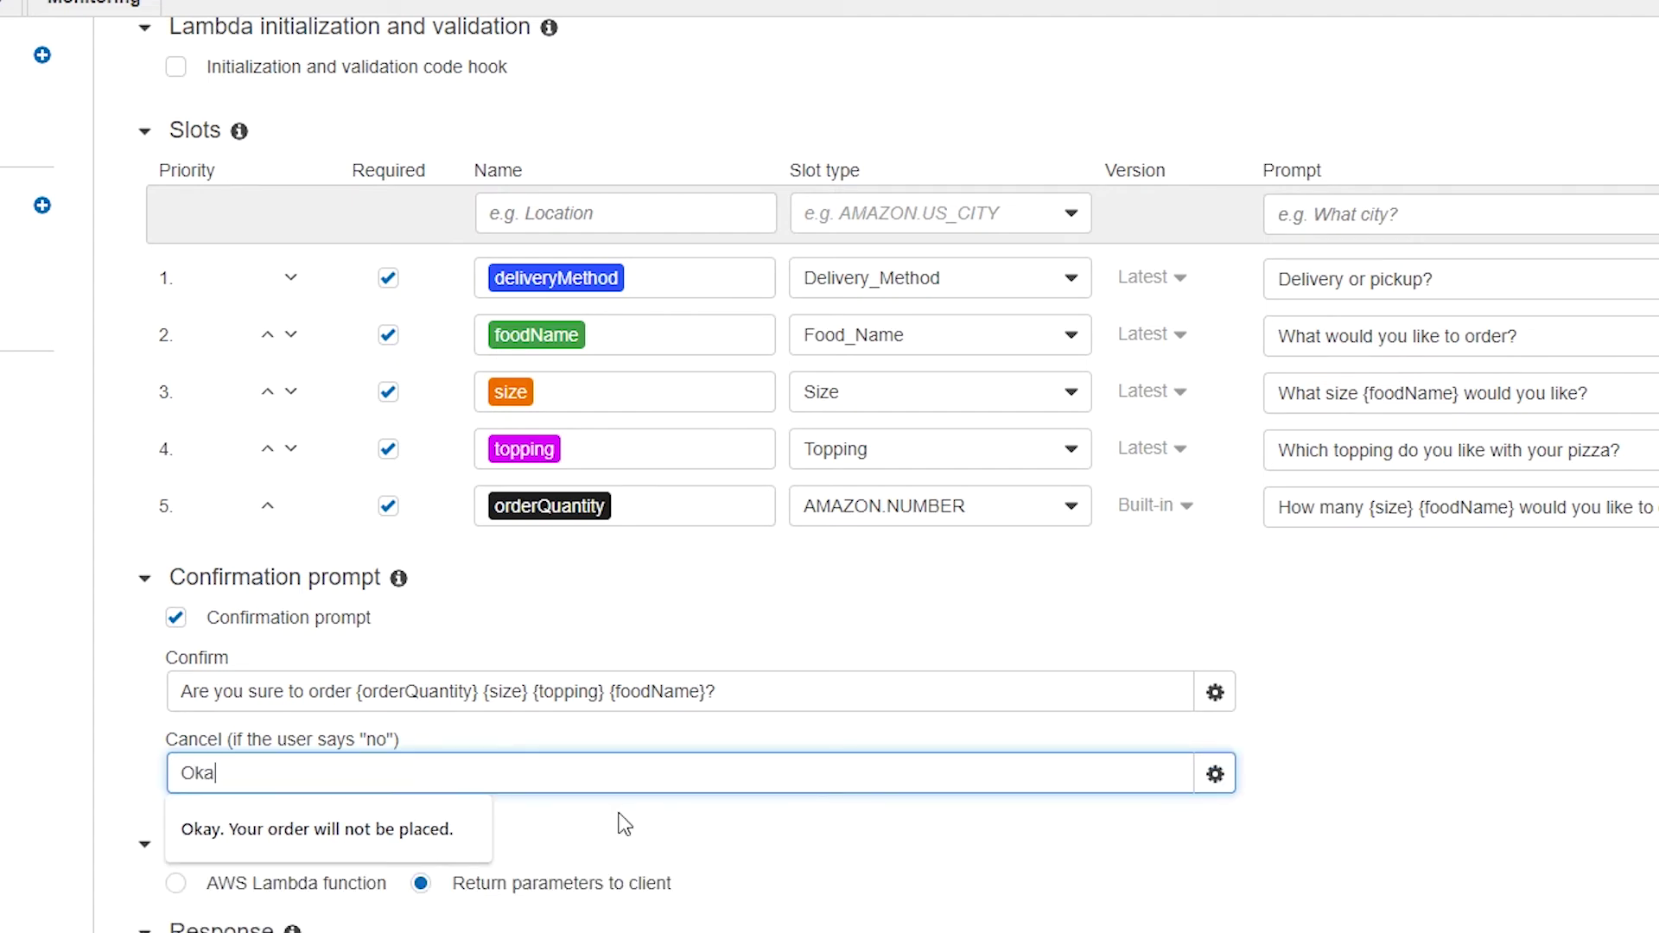
type("y, ")
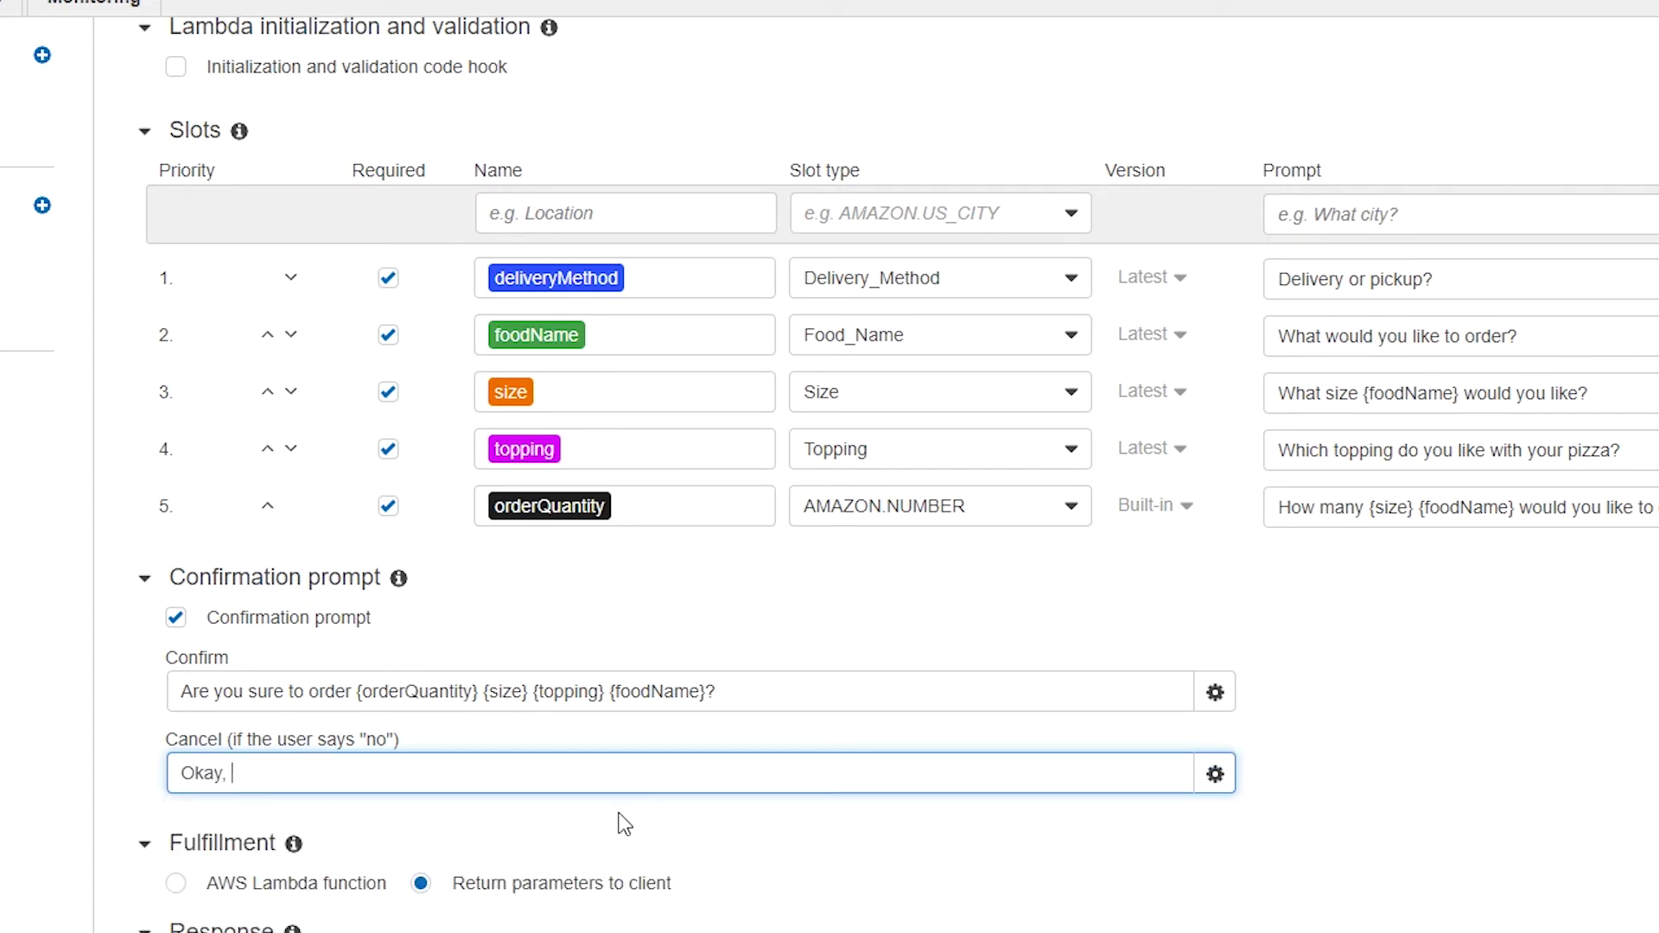
type("Your order will not be ")
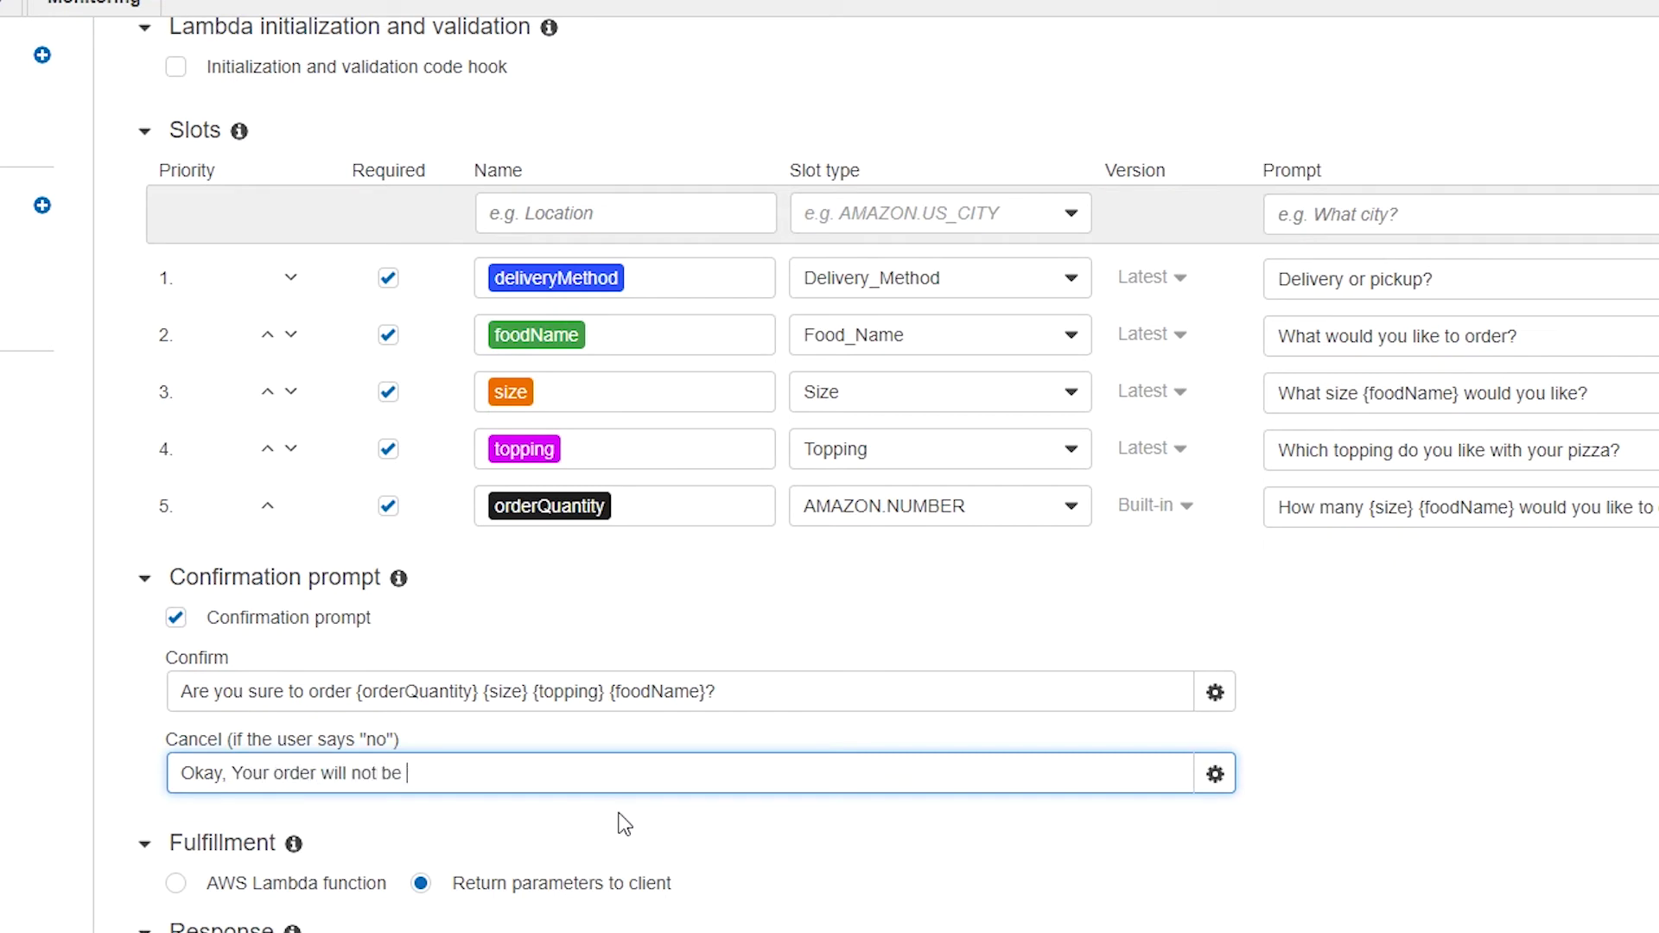
type("placed.")
key("Tab")
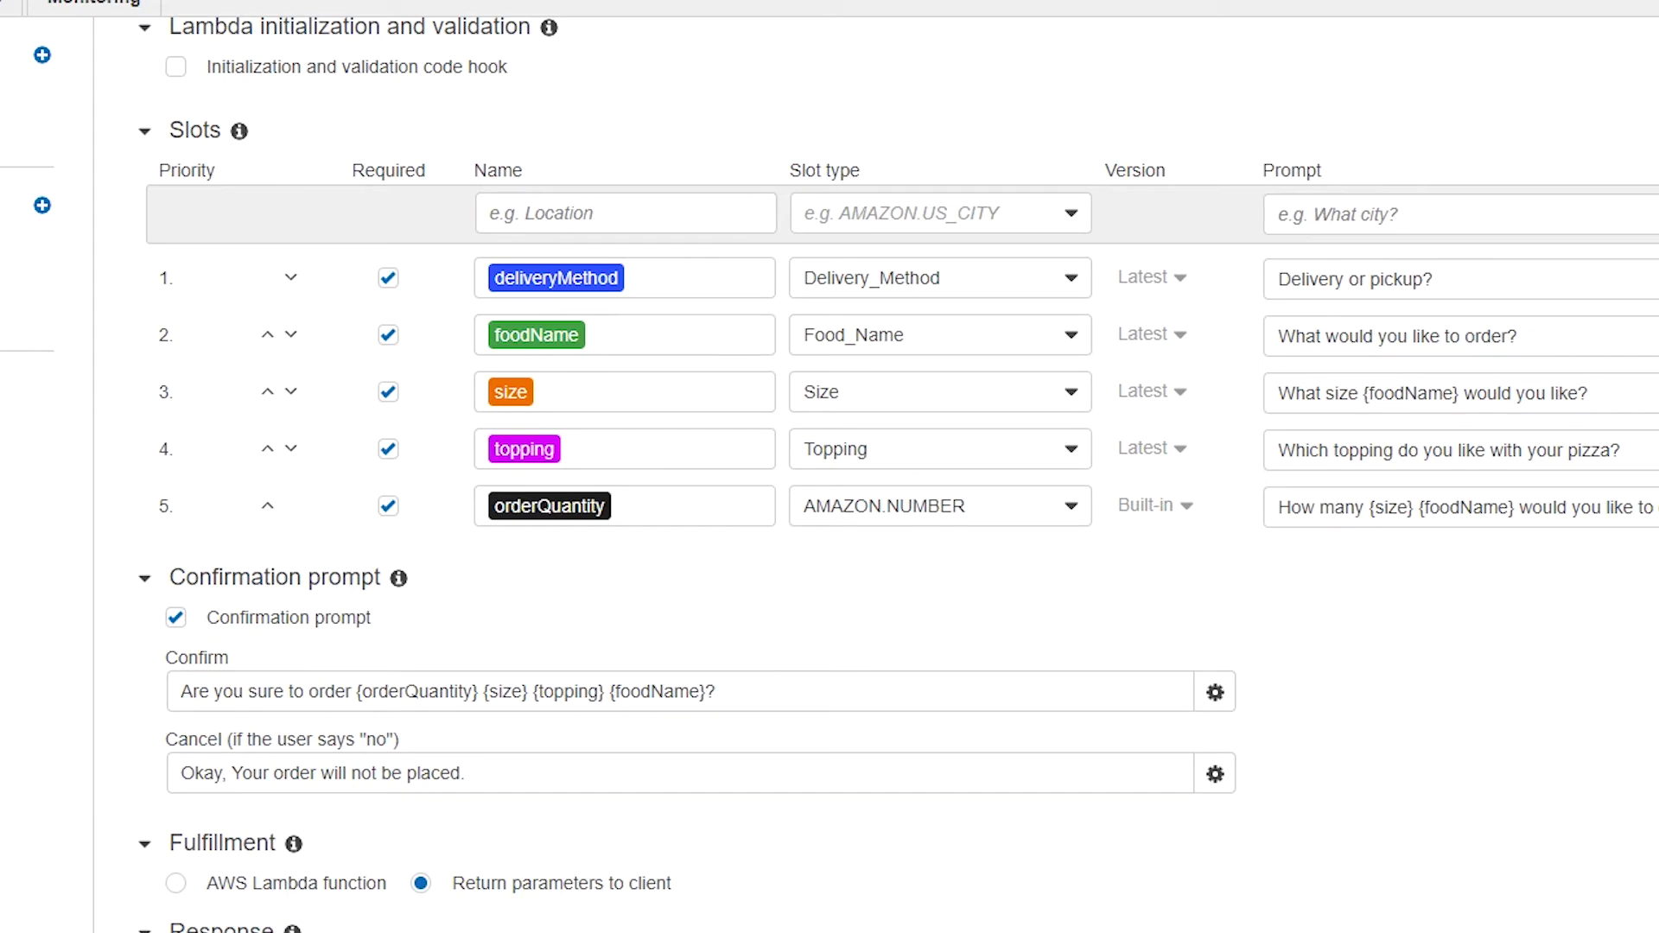
Check the confirmation, fulfillment and response sections of the OrderPizza intent and save the intent.
scroll(829, 466, "down", 5)
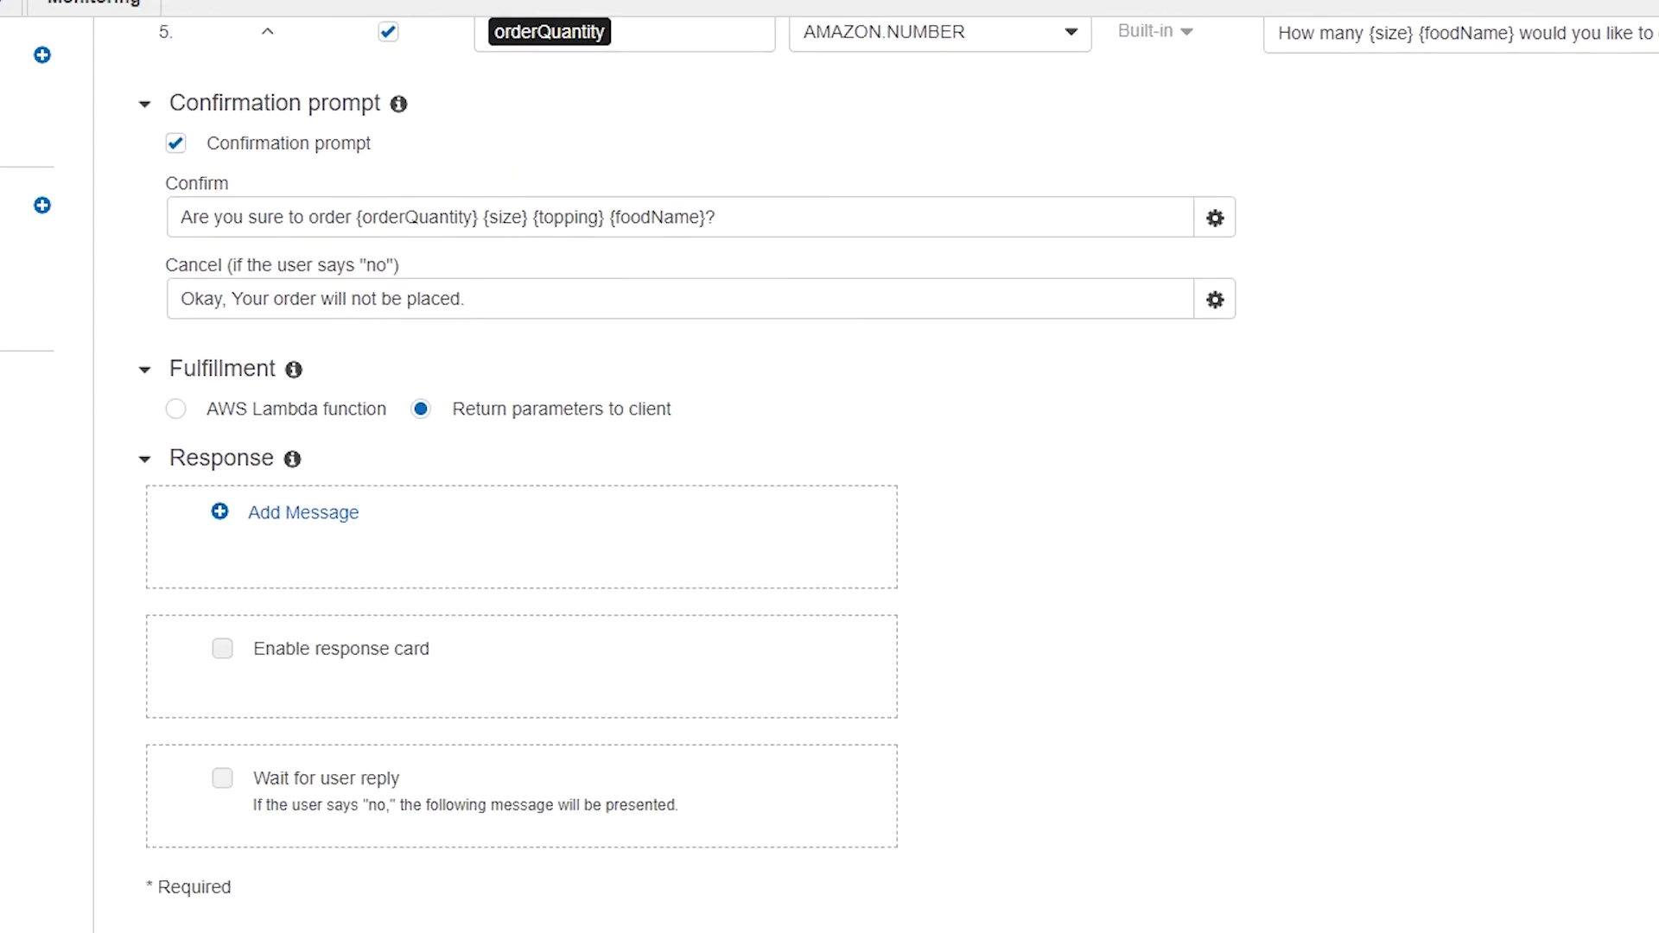
scroll(829, 467, "up", 10)
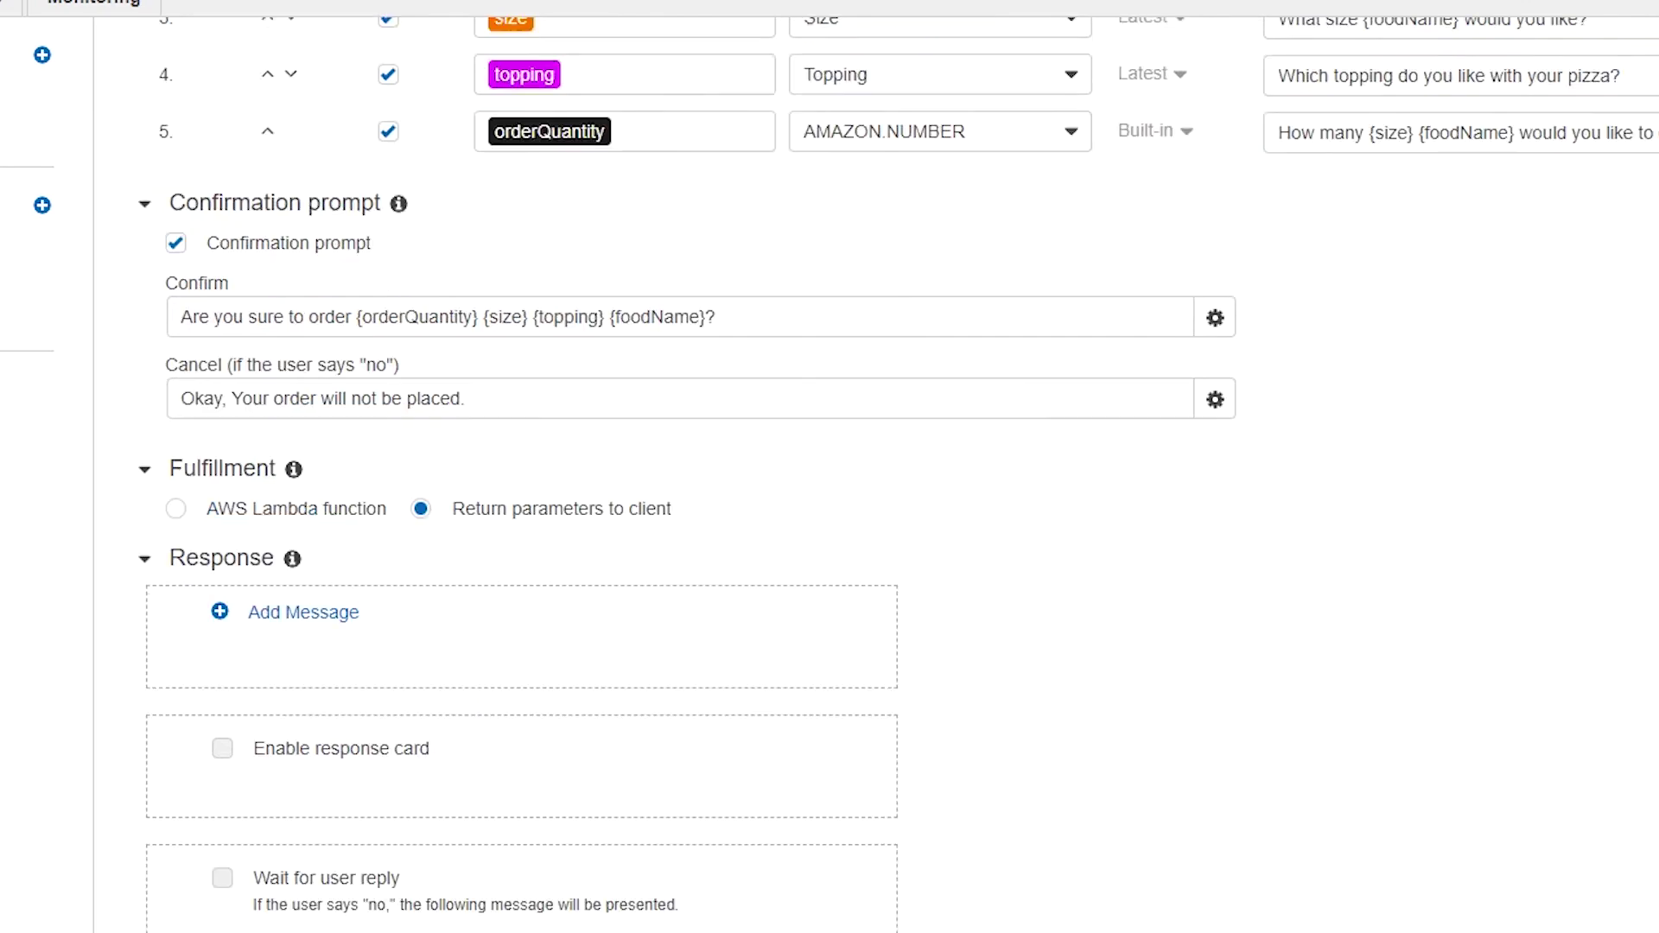
scroll(830, 466, "down", 10)
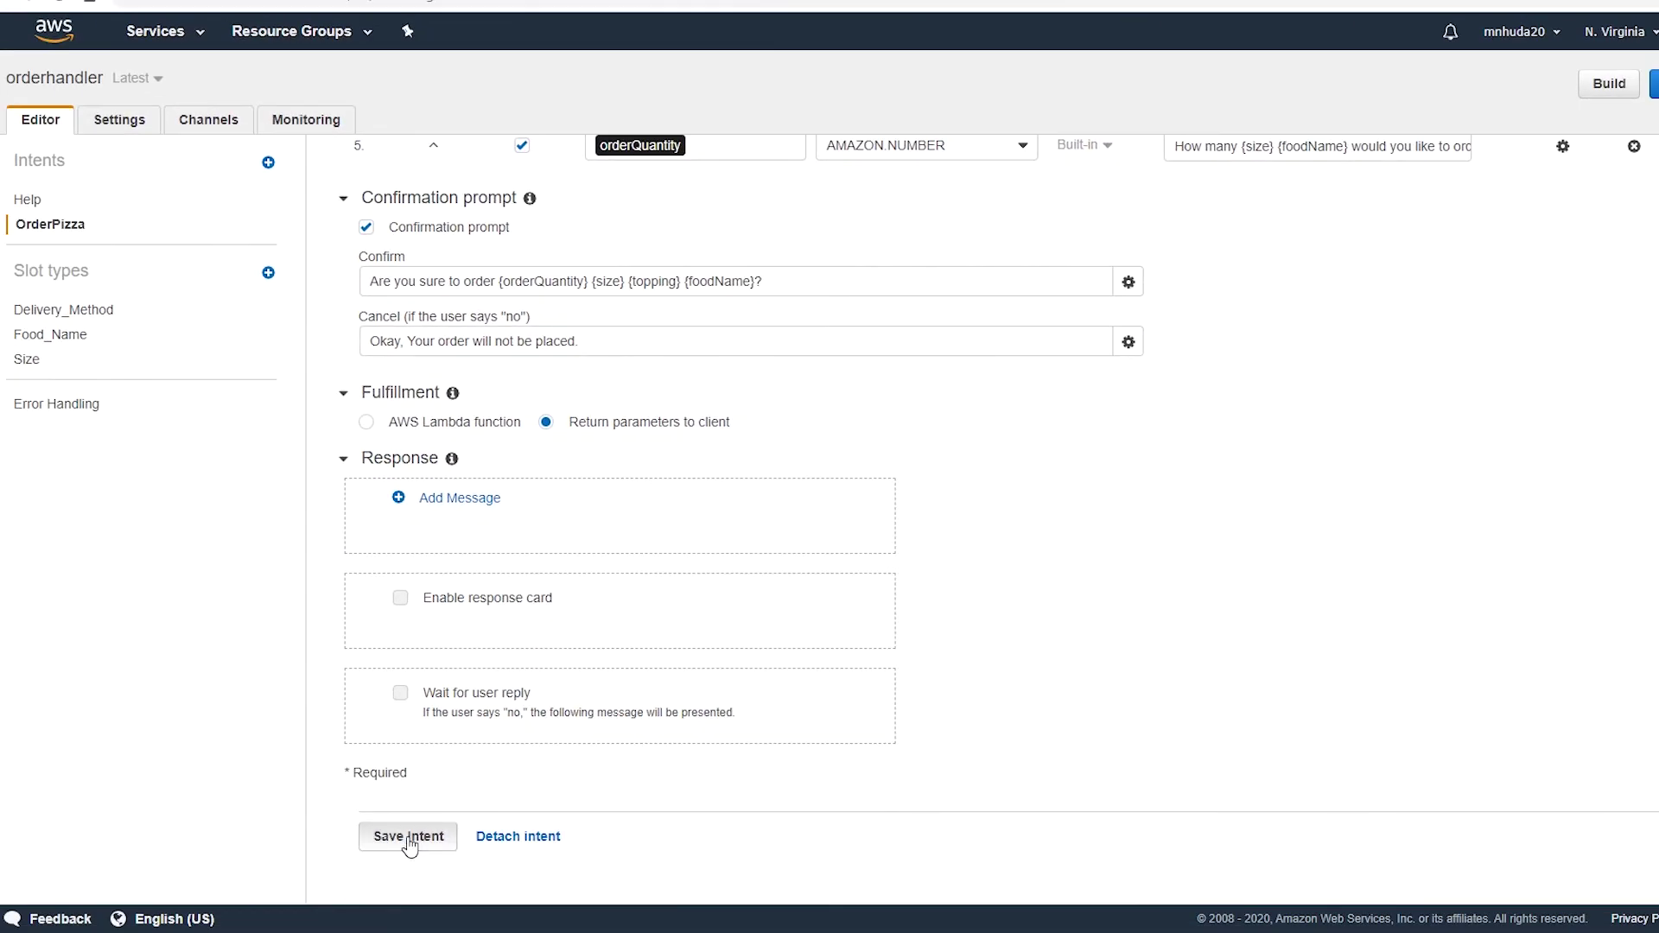
left_click(409, 843)
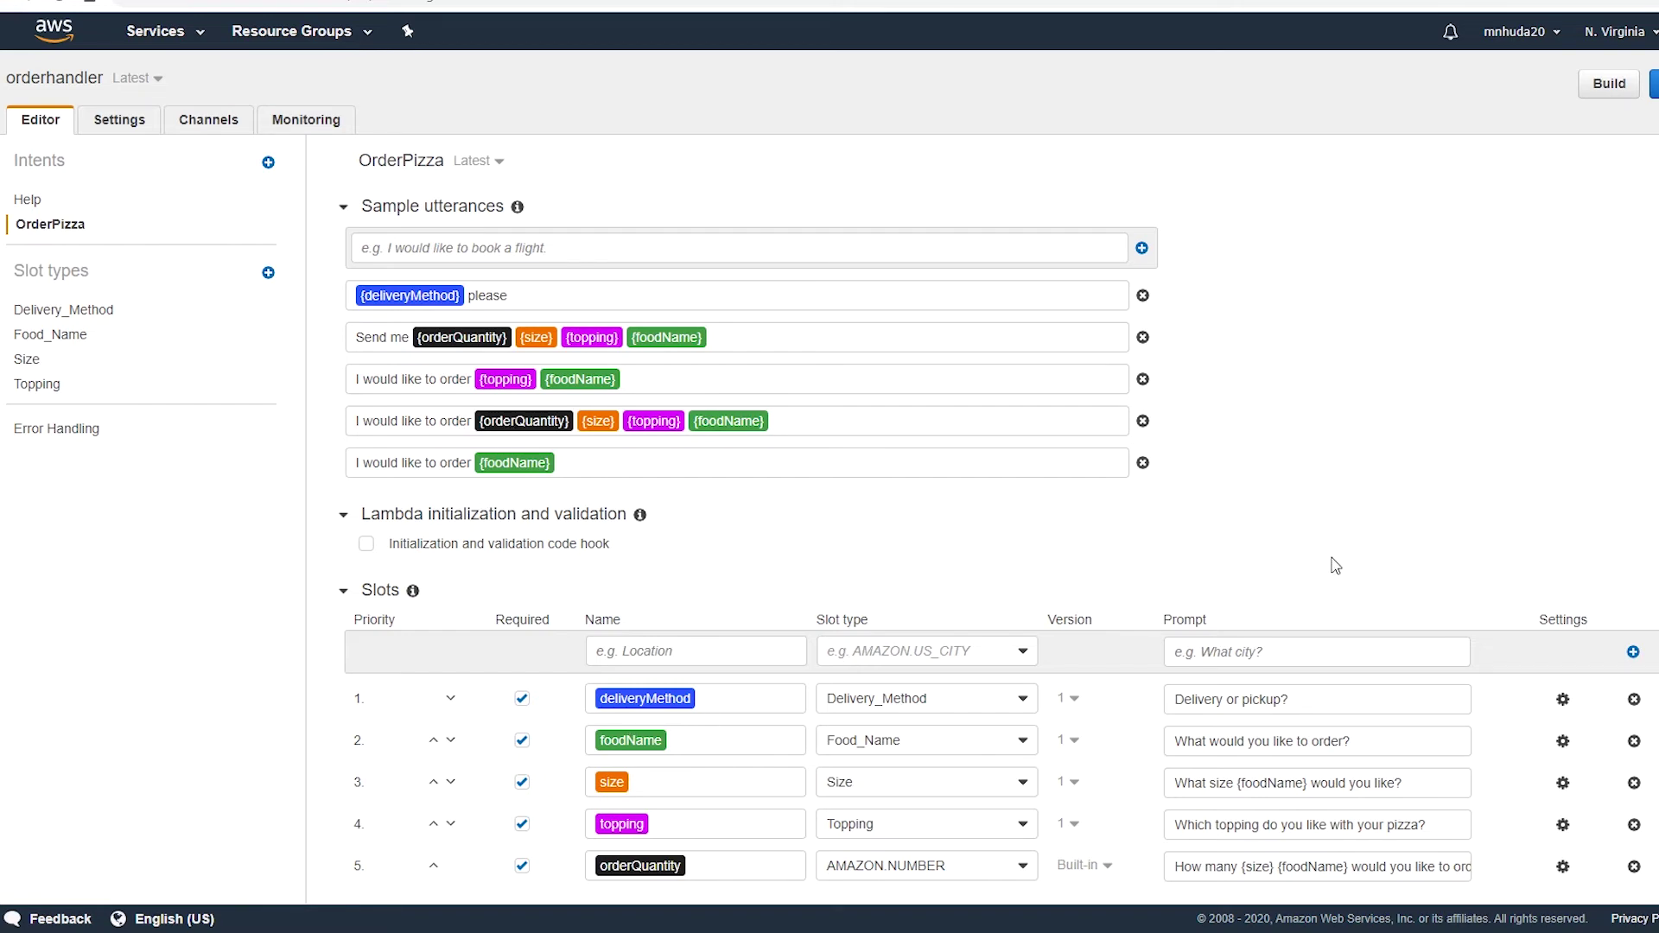
Review the foodName slot's prompts and corresponding utterances, and look over the rest of the OrderPizza intent.
scroll(1590, 507, "down", 3)
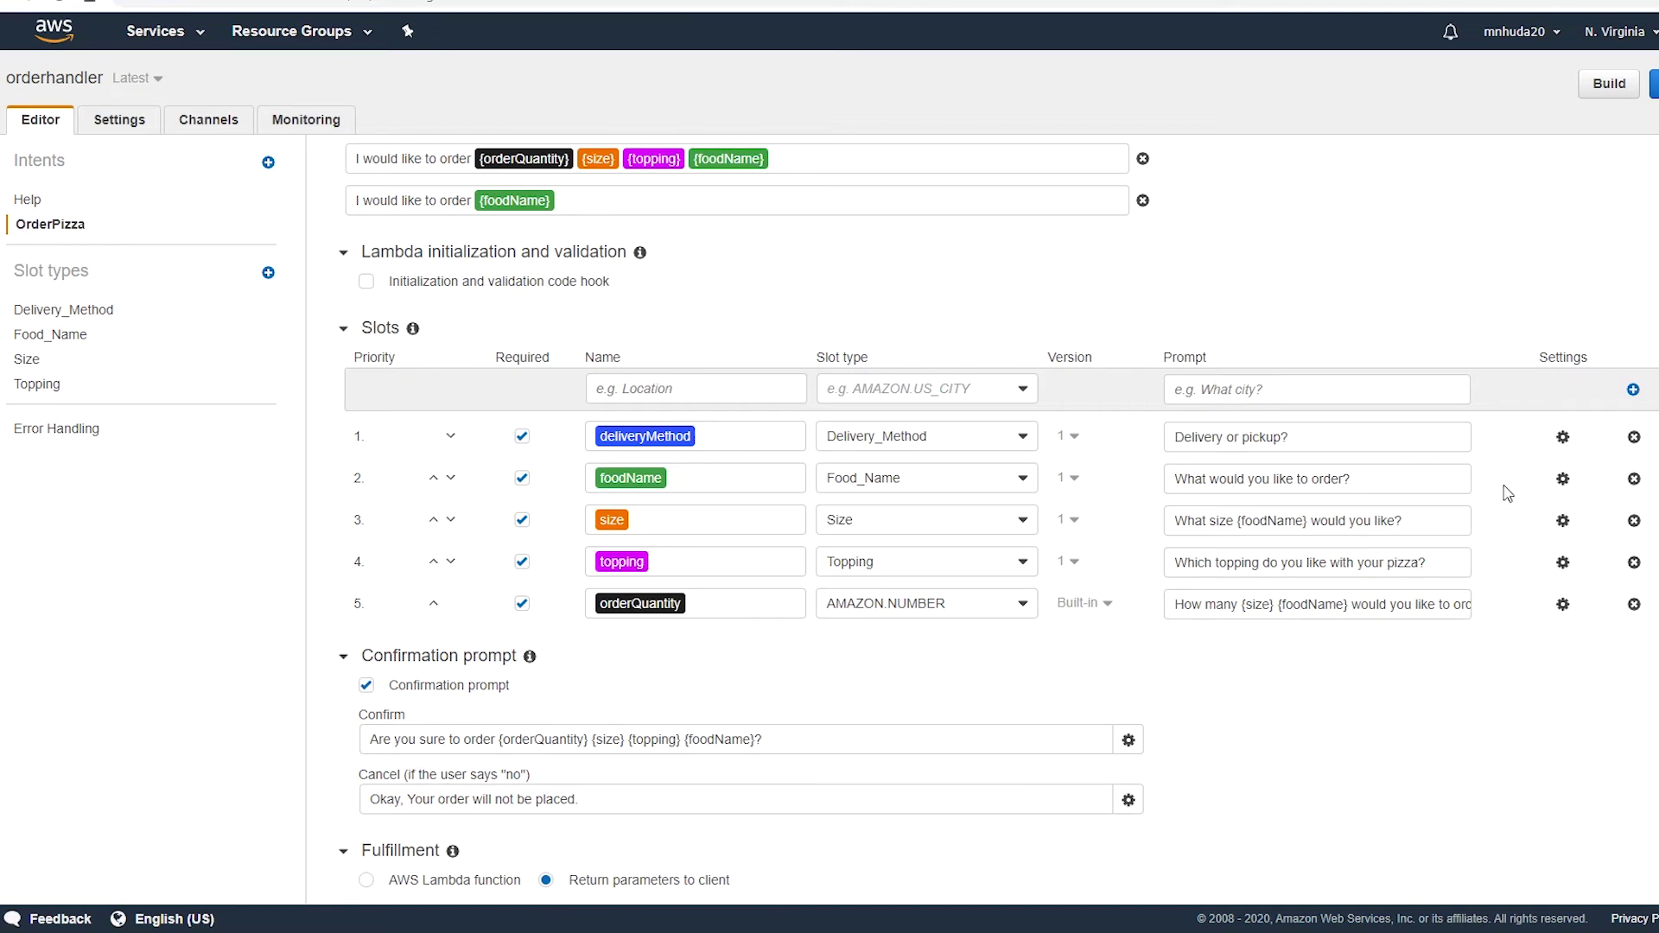
left_click(1563, 479)
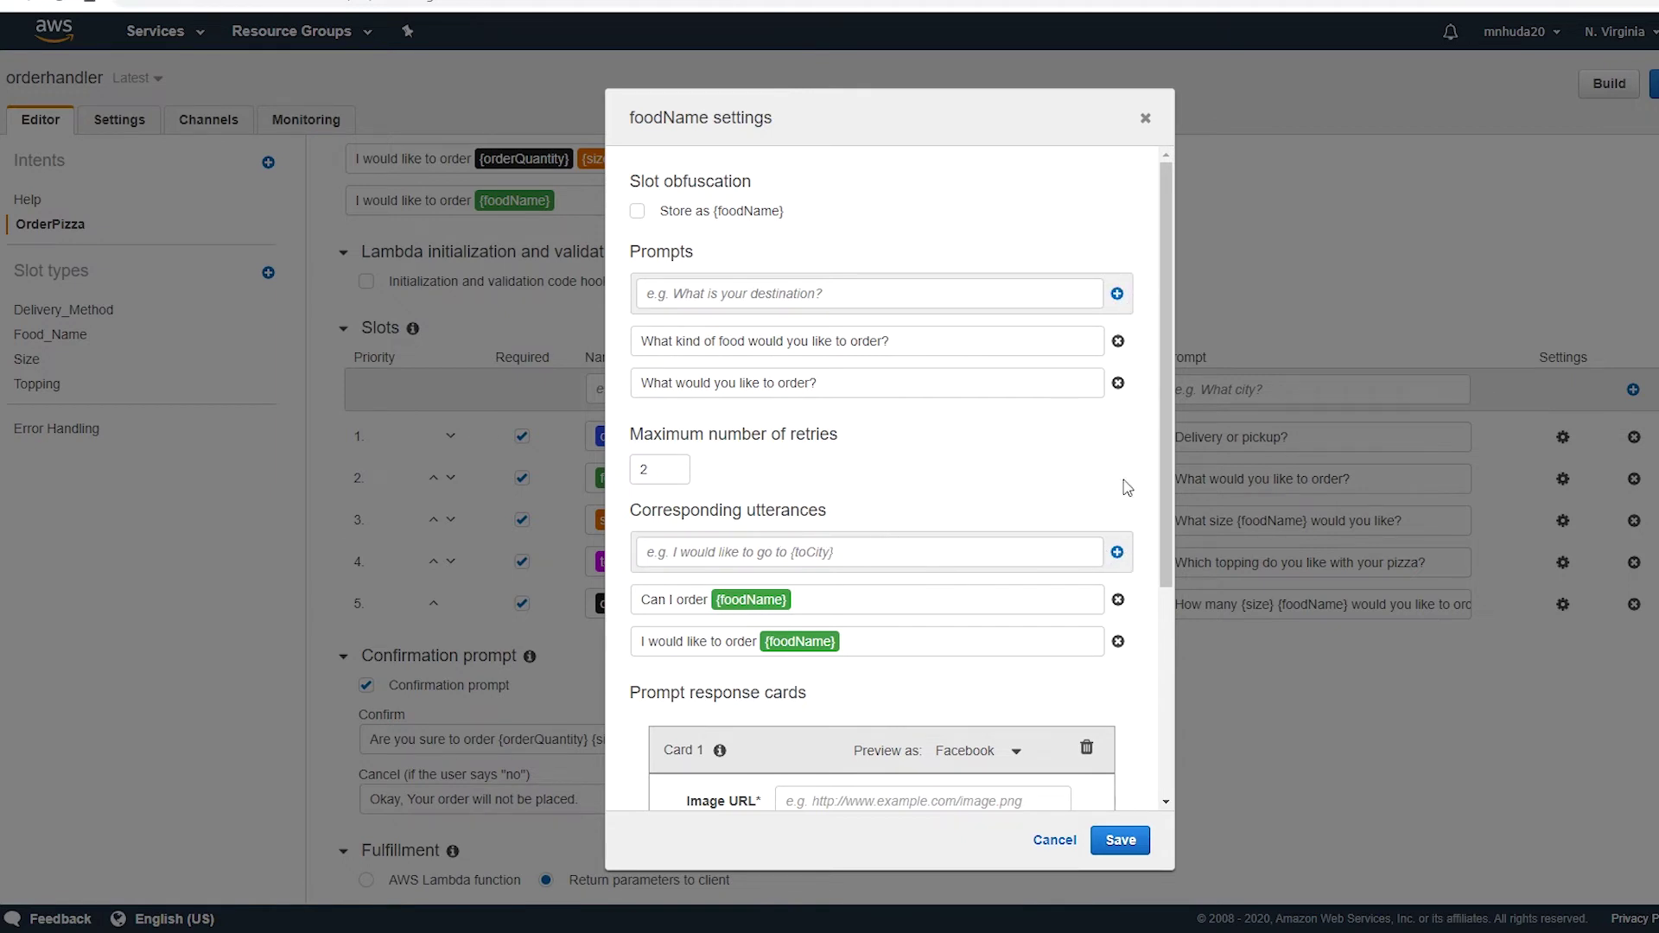
left_click(1121, 840)
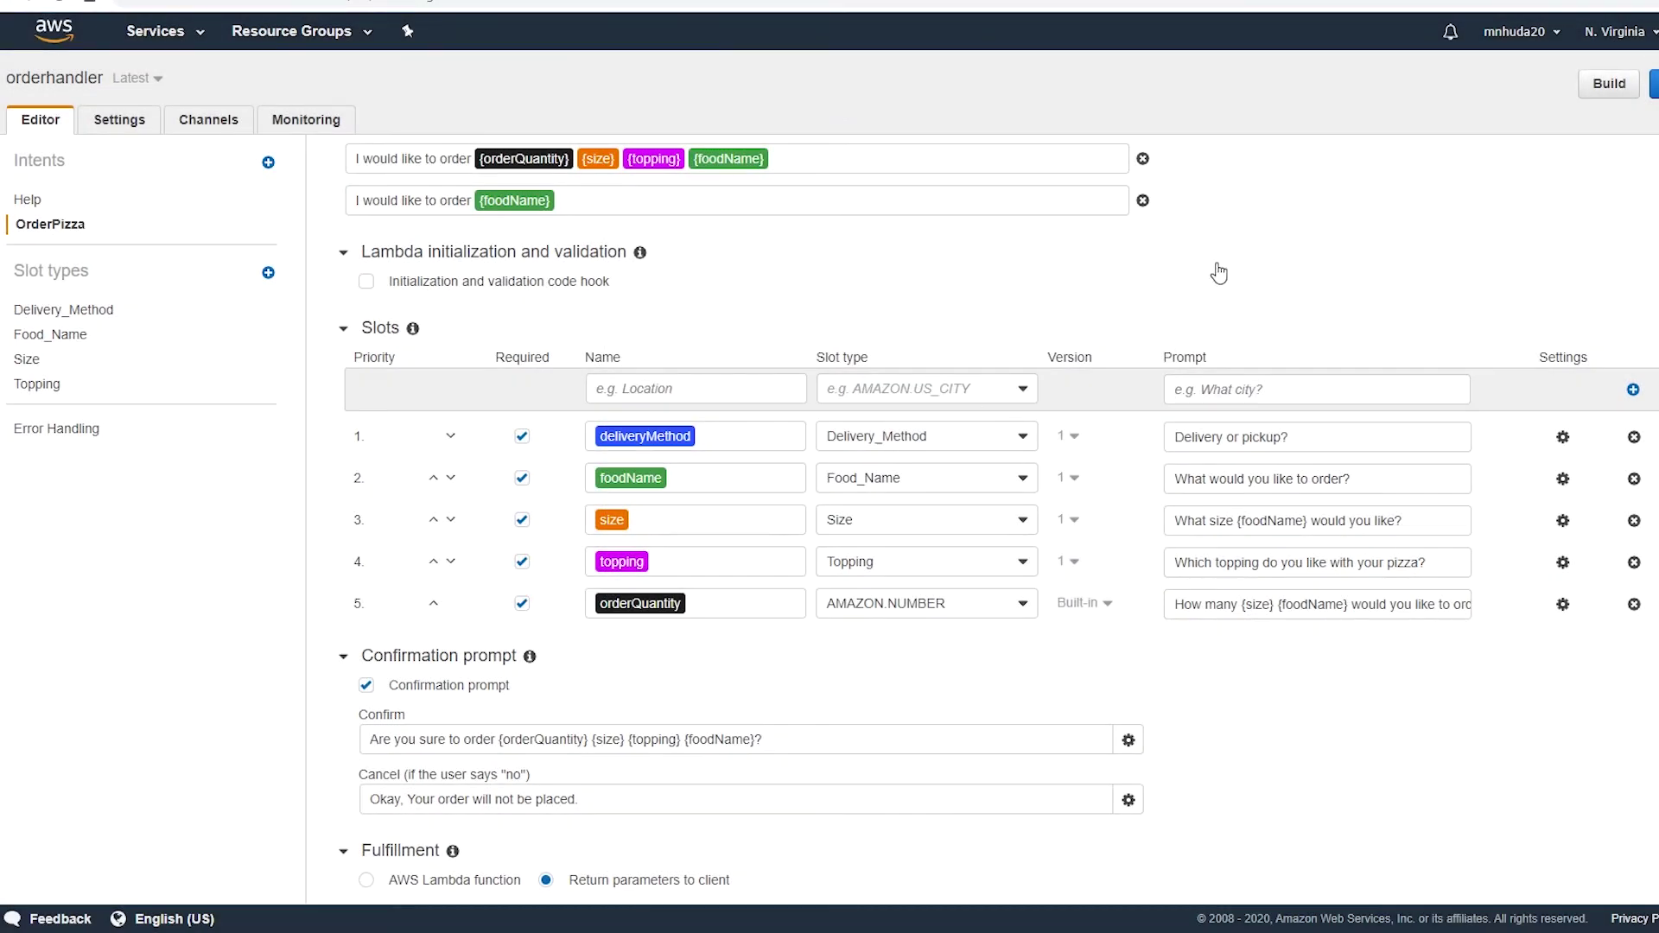
left_click(1332, 250)
scroll(998, 505, "down", 4)
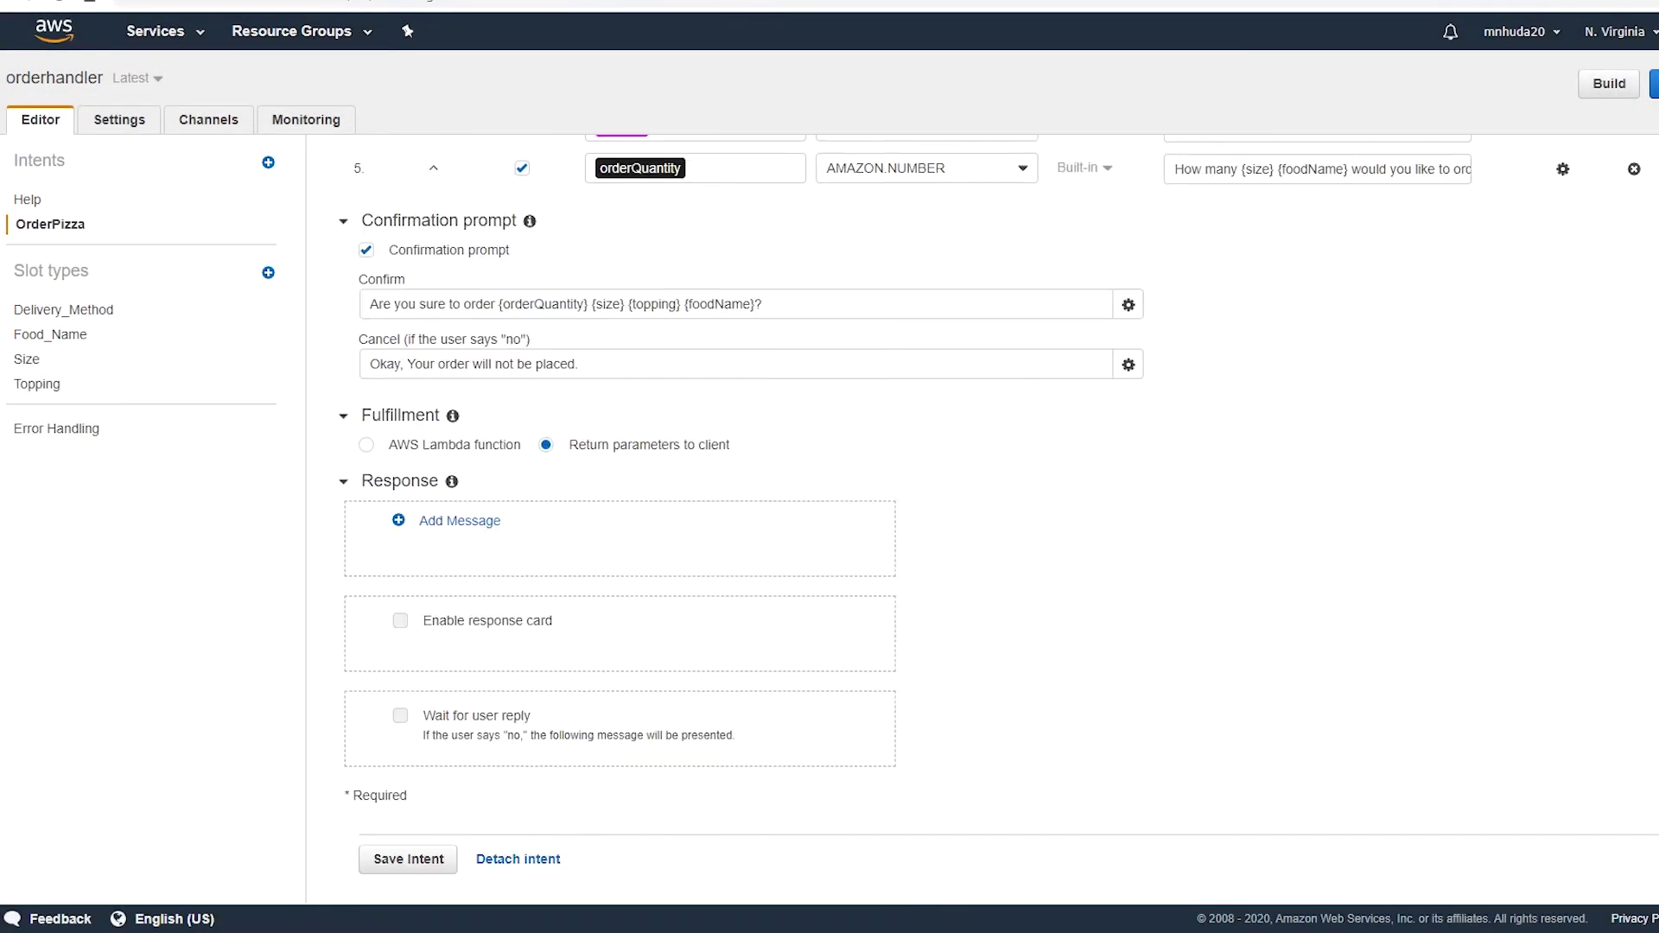
scroll(998, 506, "up", 7)
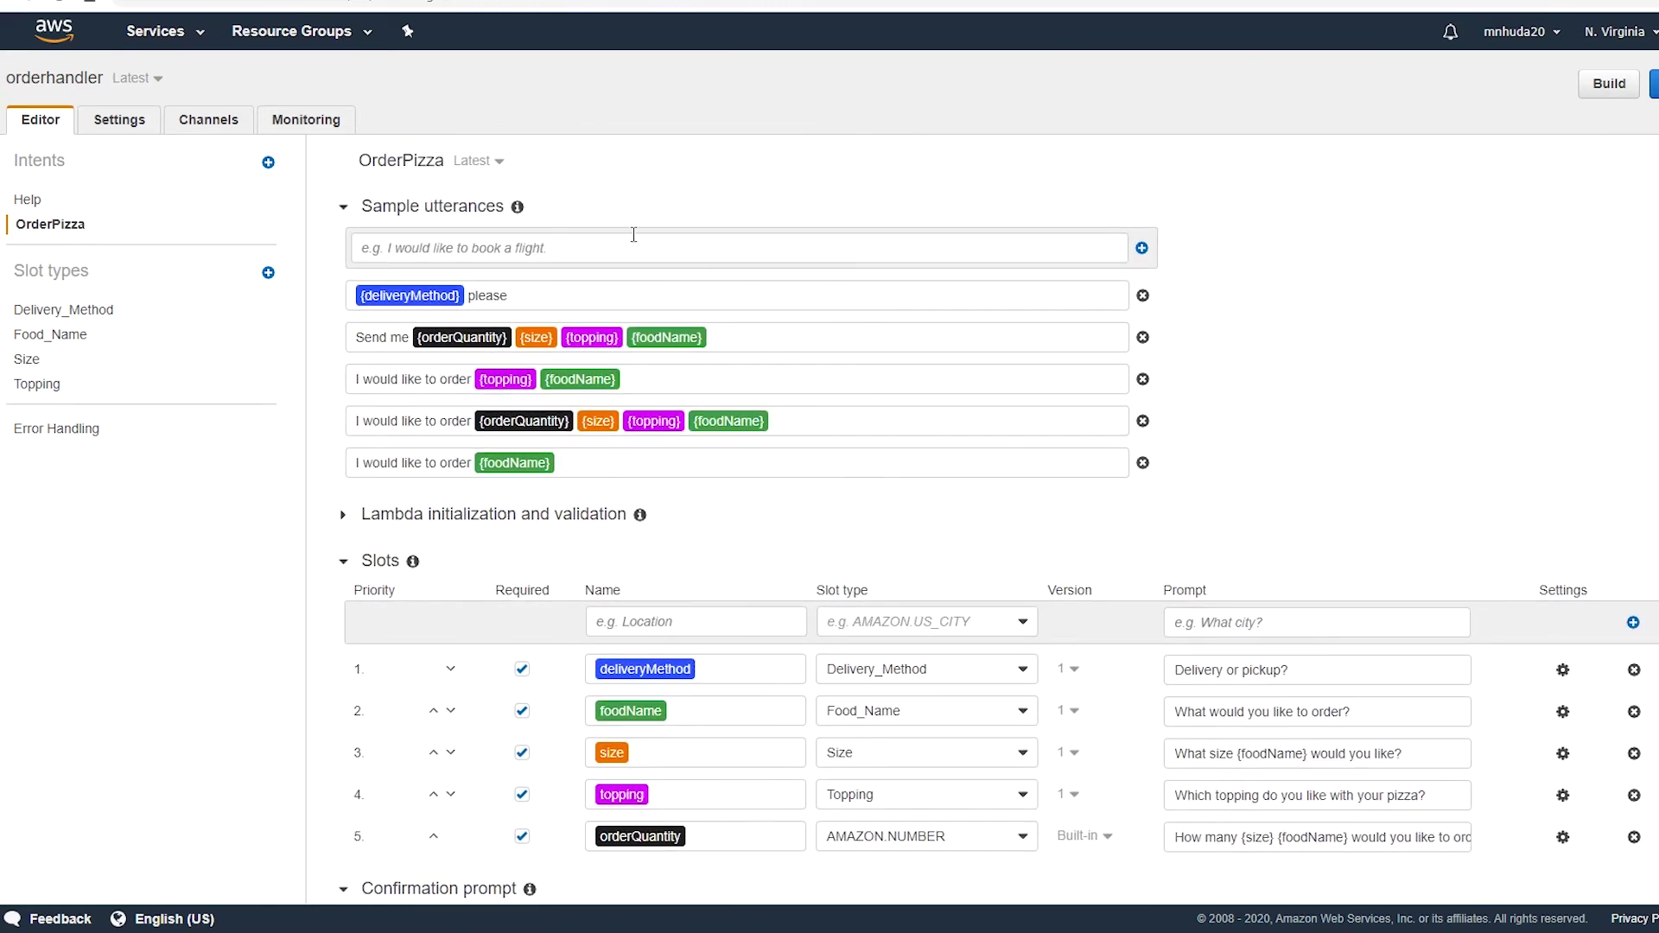
Examine the values defined in the Delivery_Method, Food_Name, Size and Topping slot types without changing them.
left_click(96, 320)
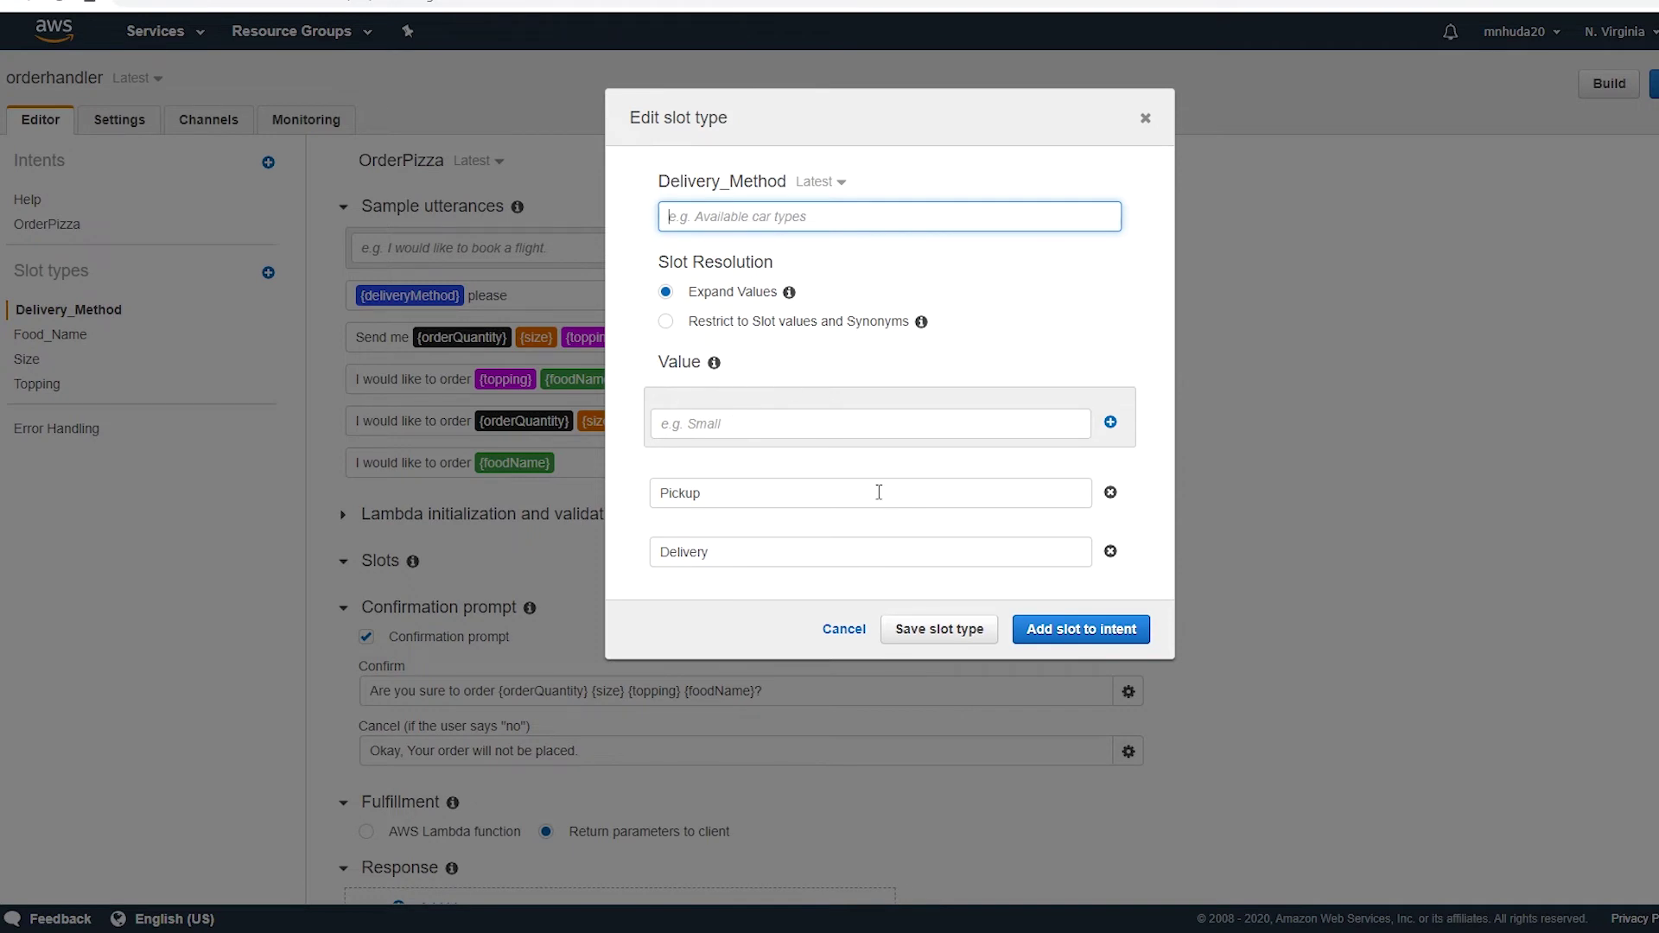
left_click(845, 632)
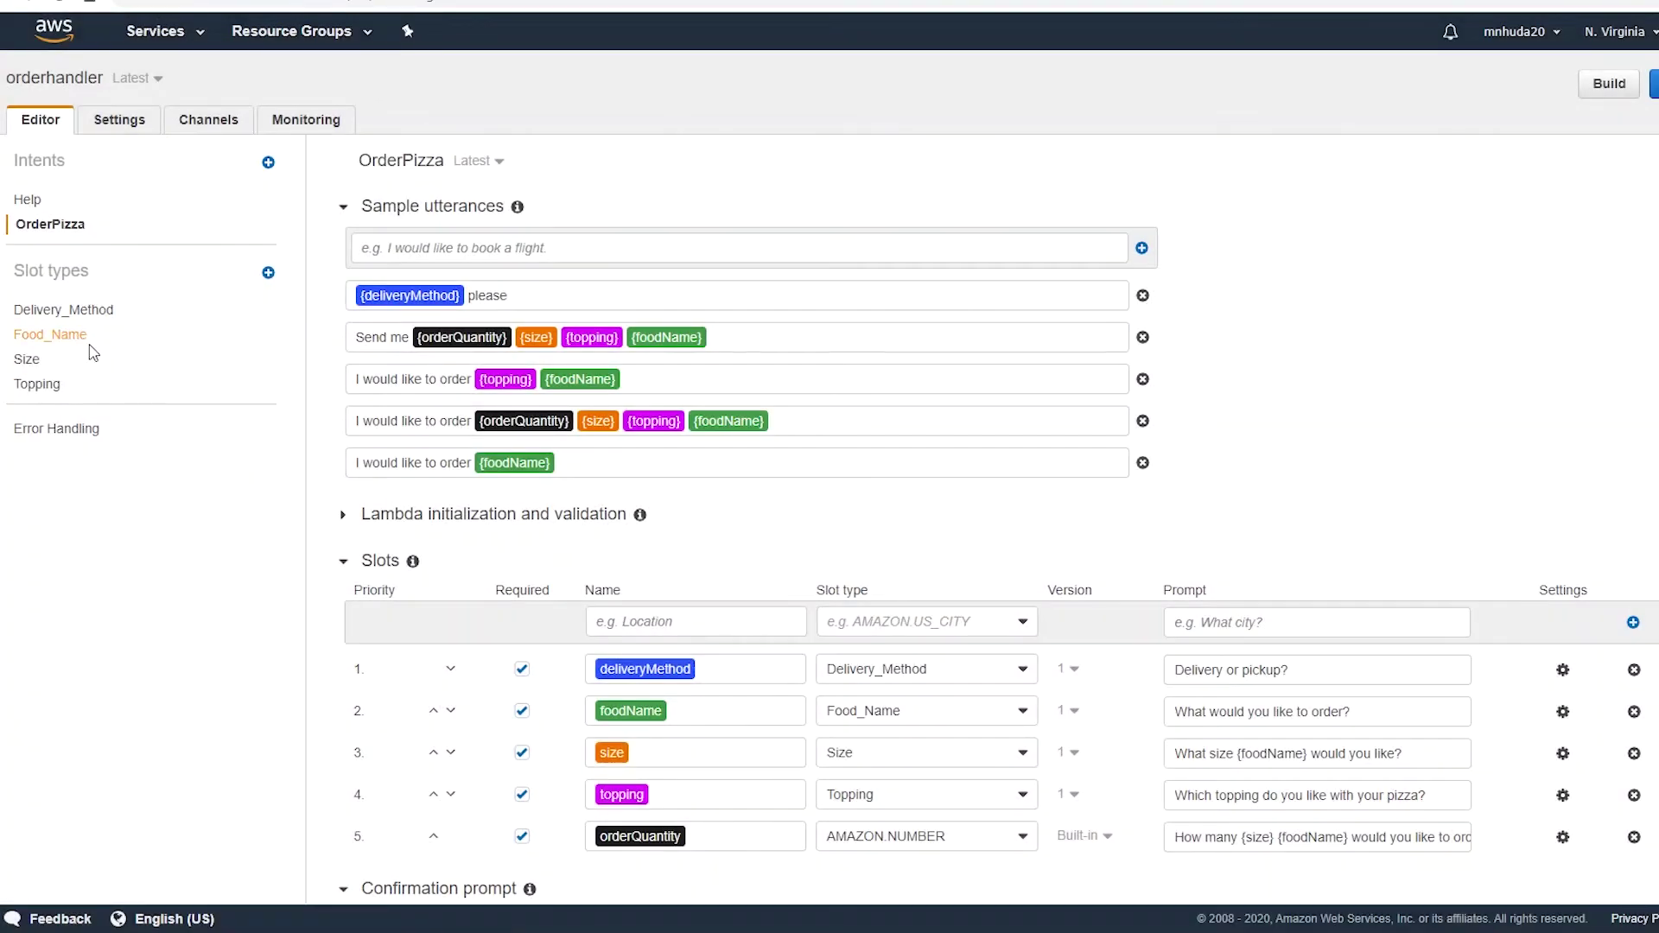
left_click(62, 337)
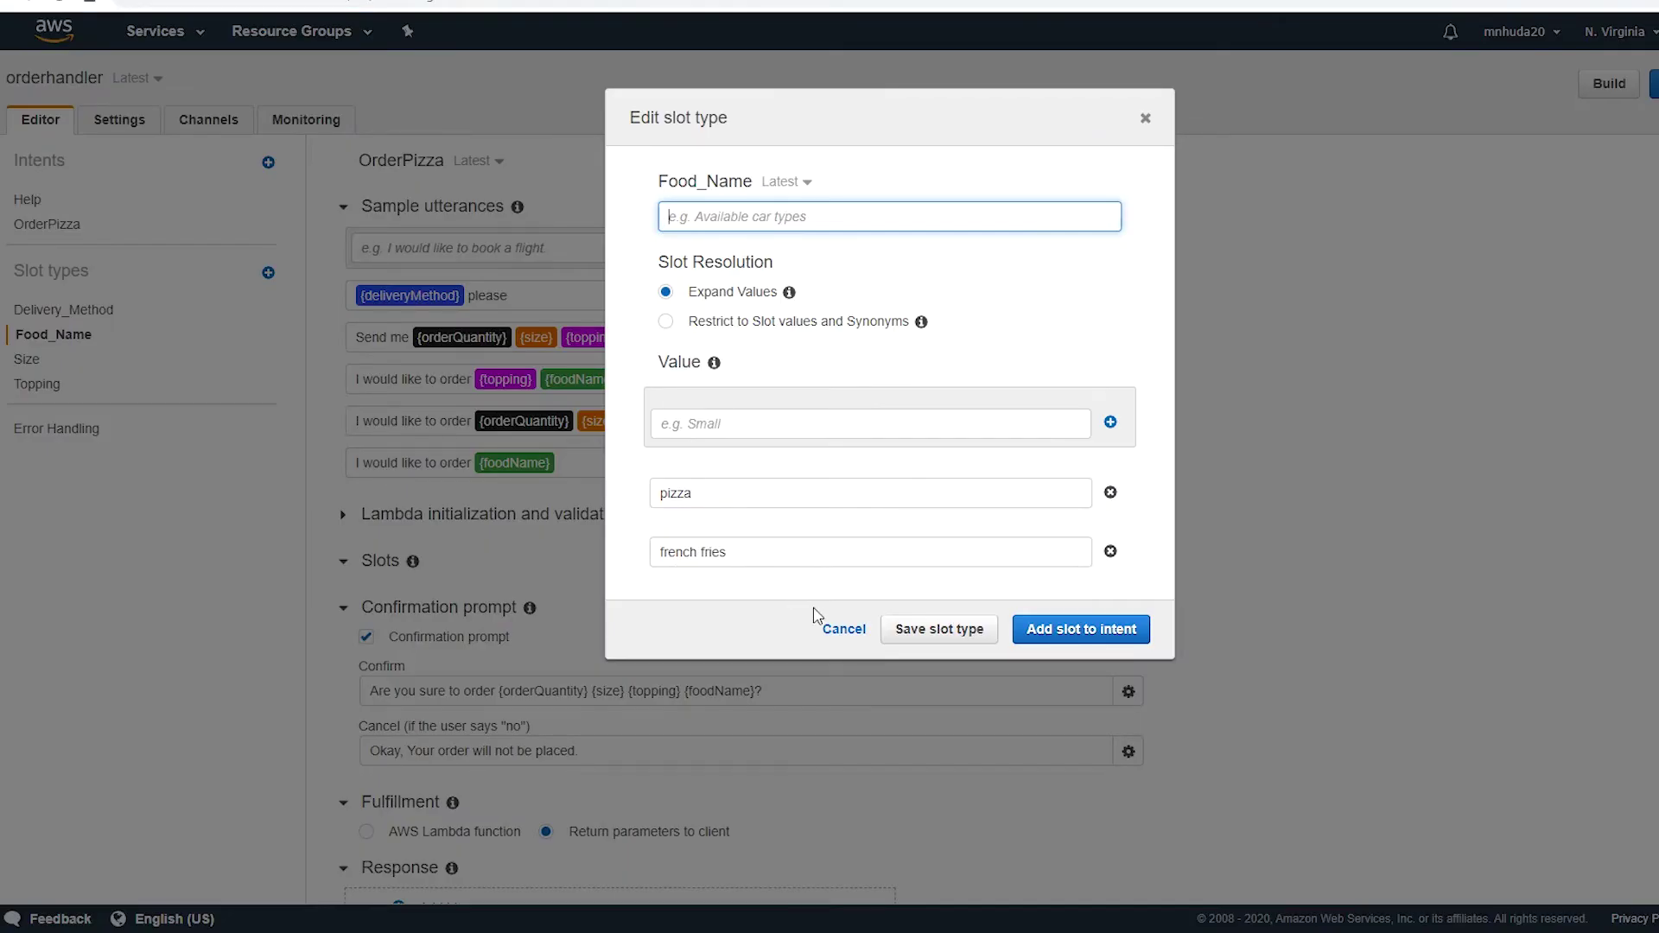
left_click(845, 629)
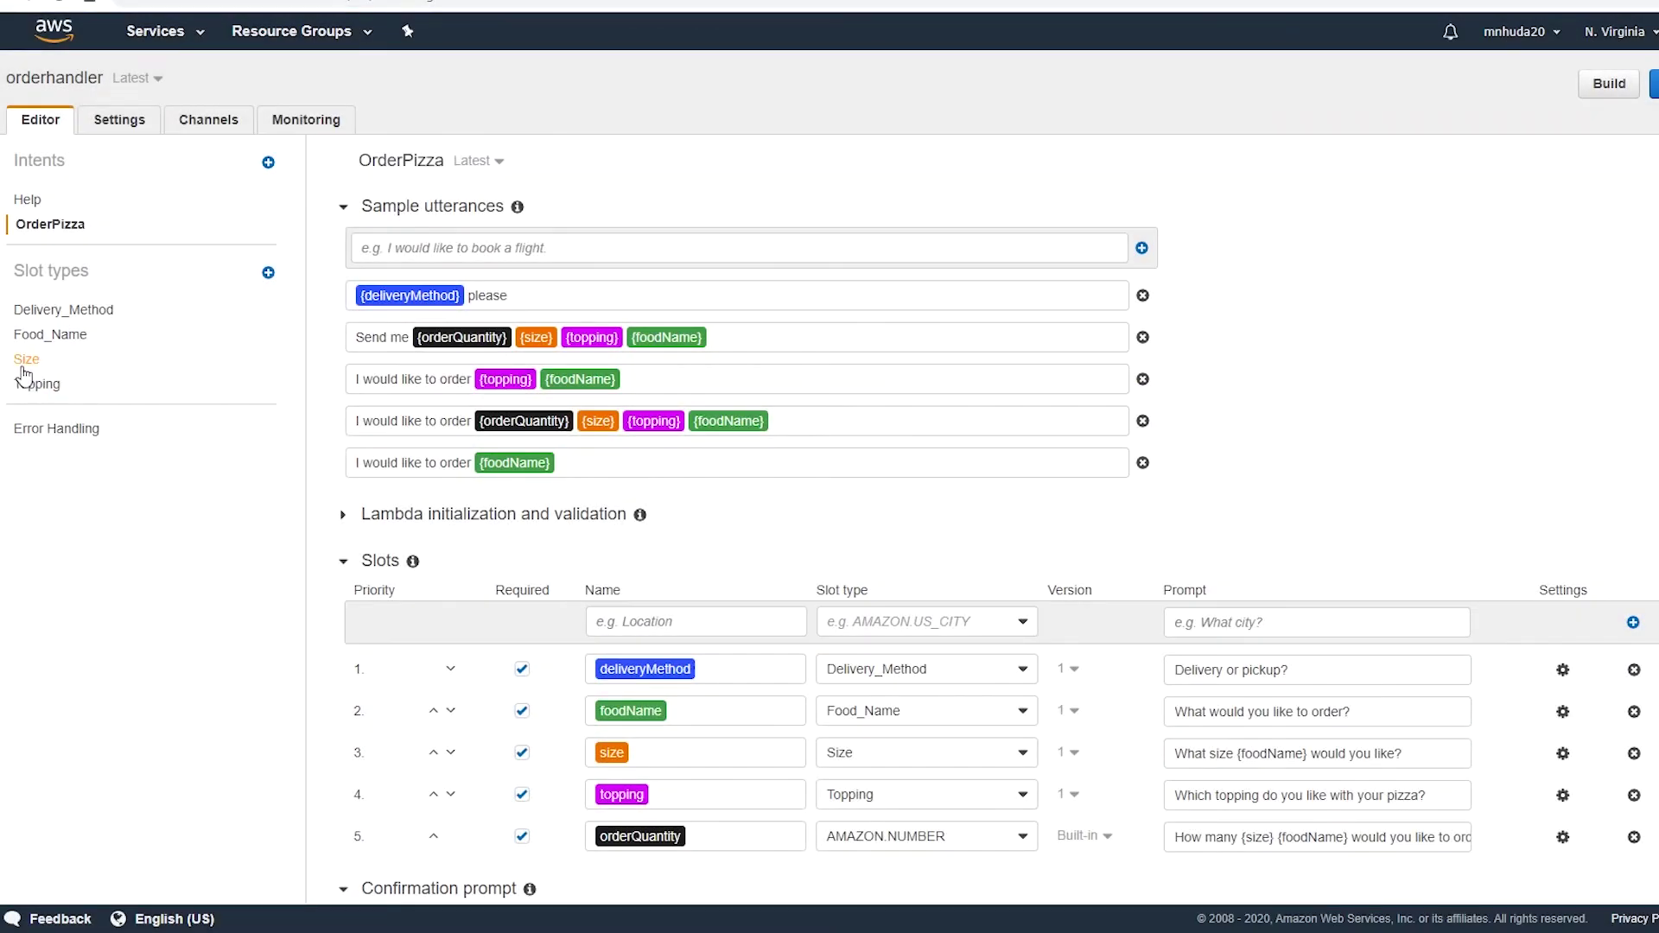
left_click(28, 361)
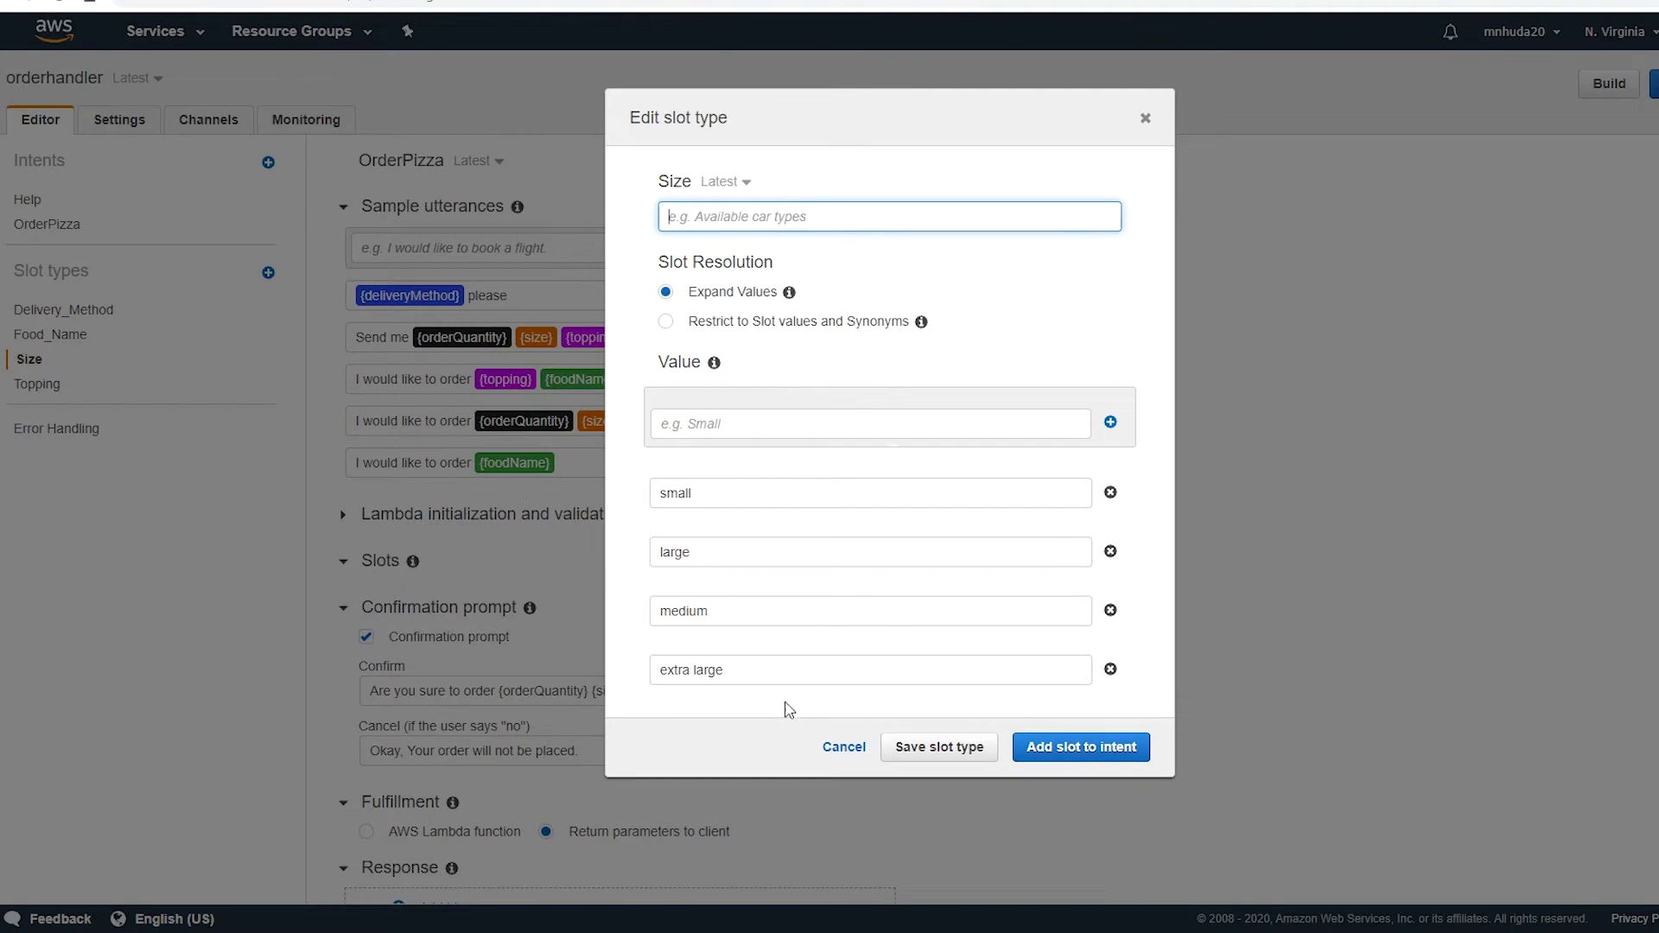
left_click(830, 746)
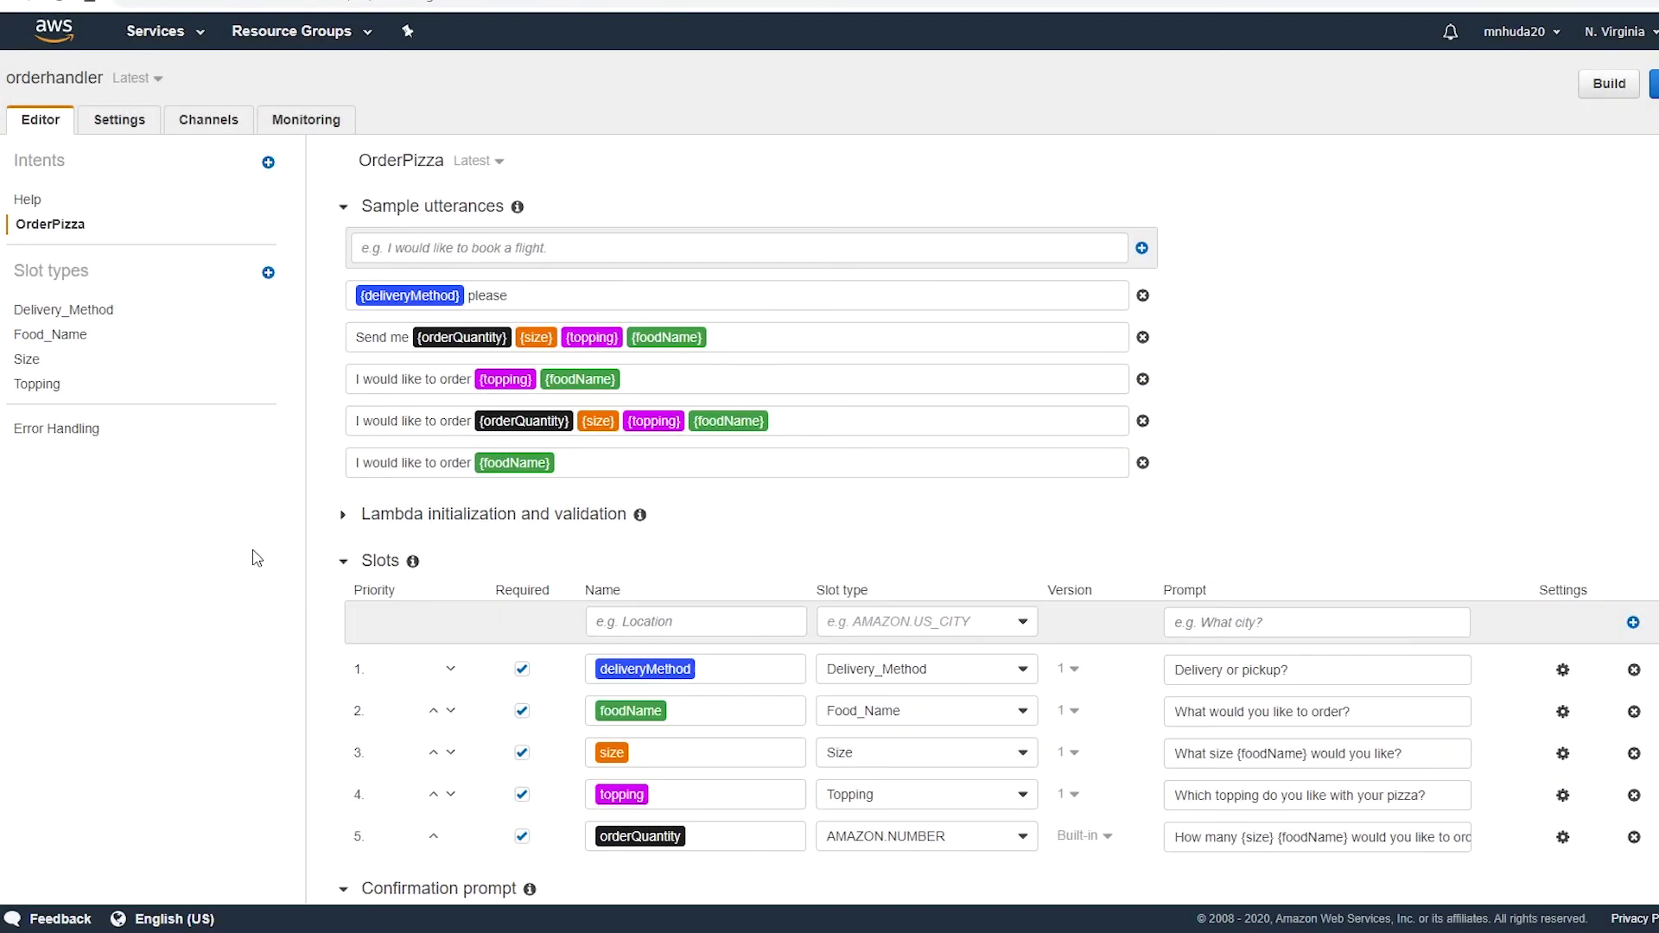
left_click(39, 384)
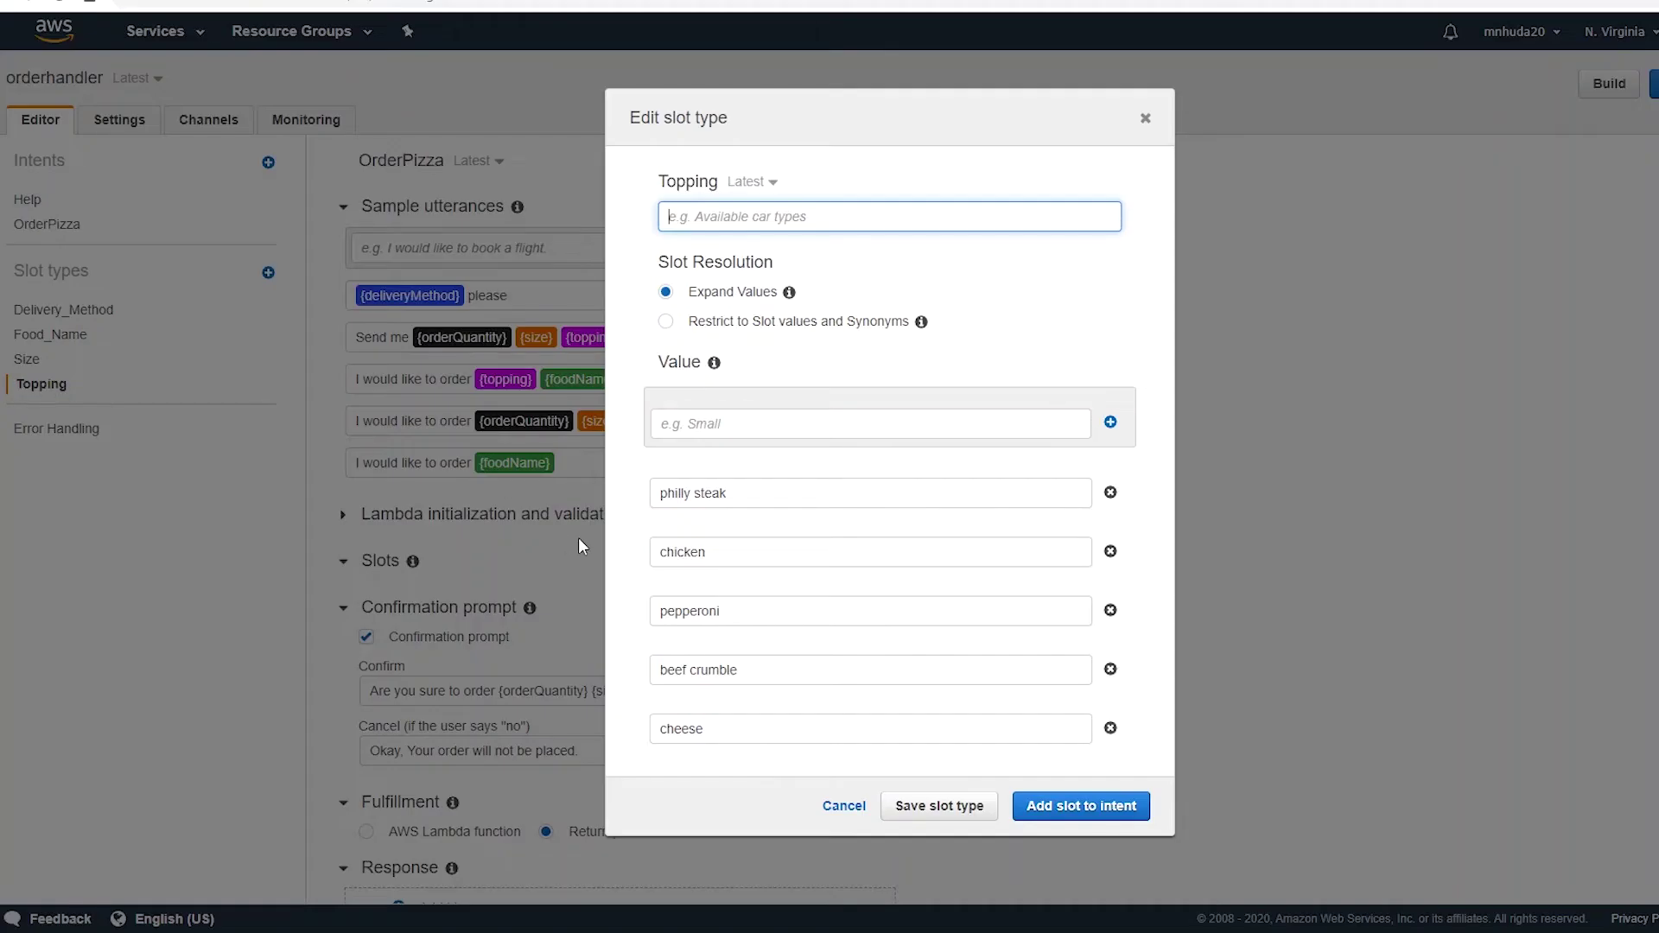
left_click(847, 807)
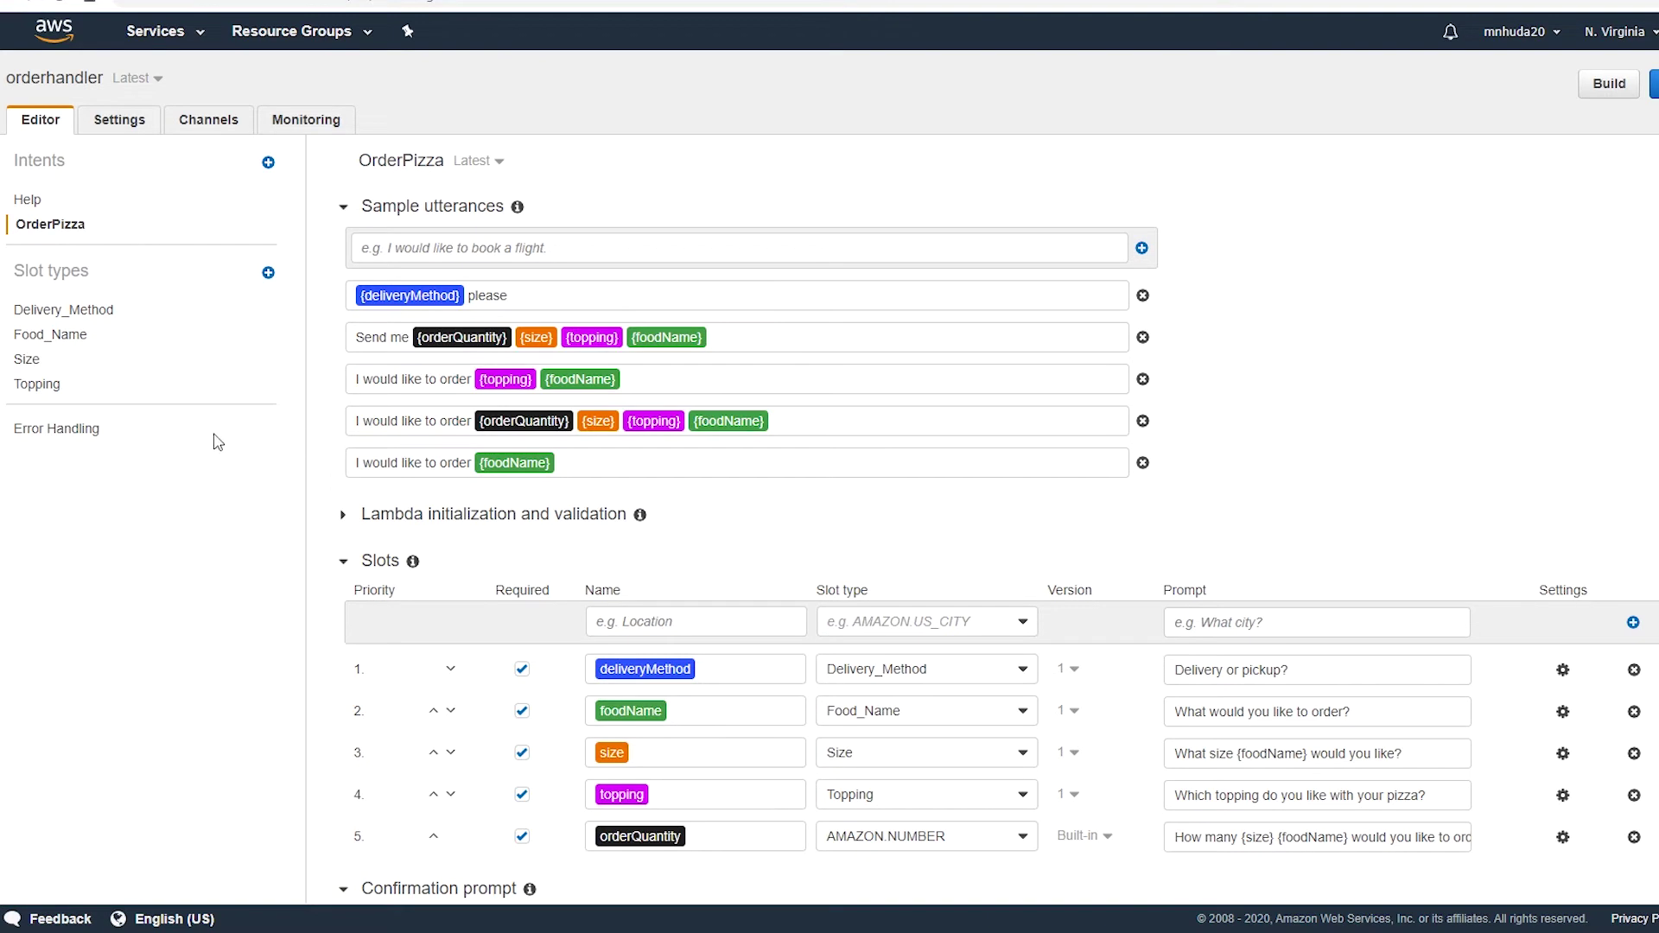
Add the clarification prompt "Sorry, I didn't understand you, what would you like to do?" to the bot's error handling.
left_click(76, 441)
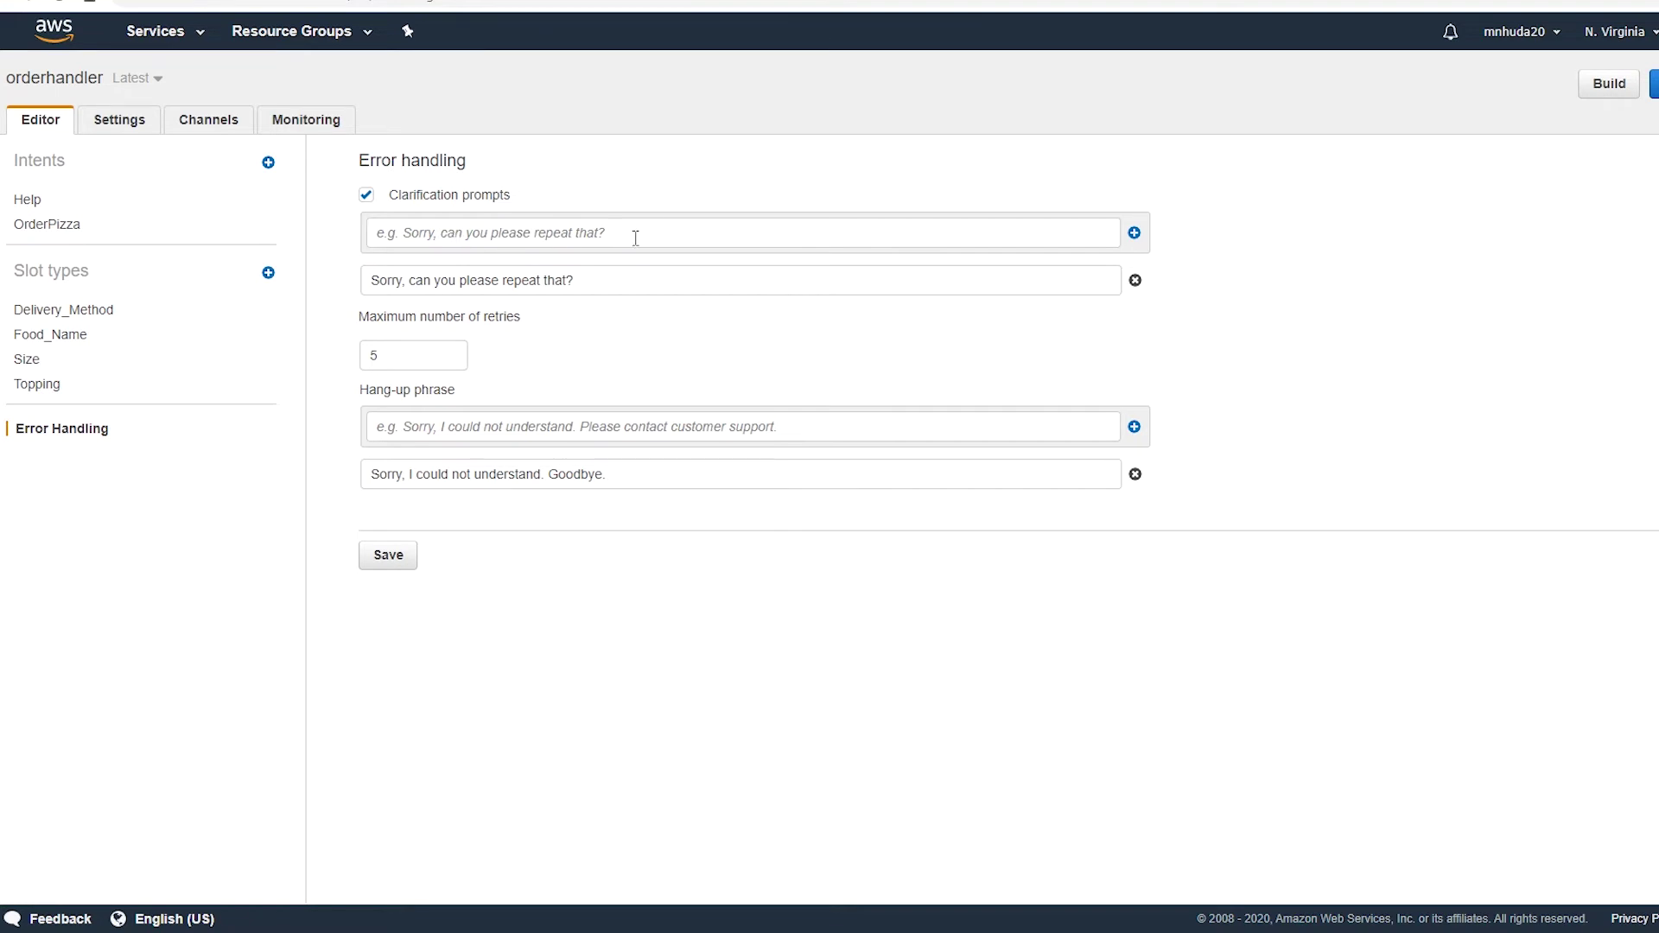
left_click(446, 230)
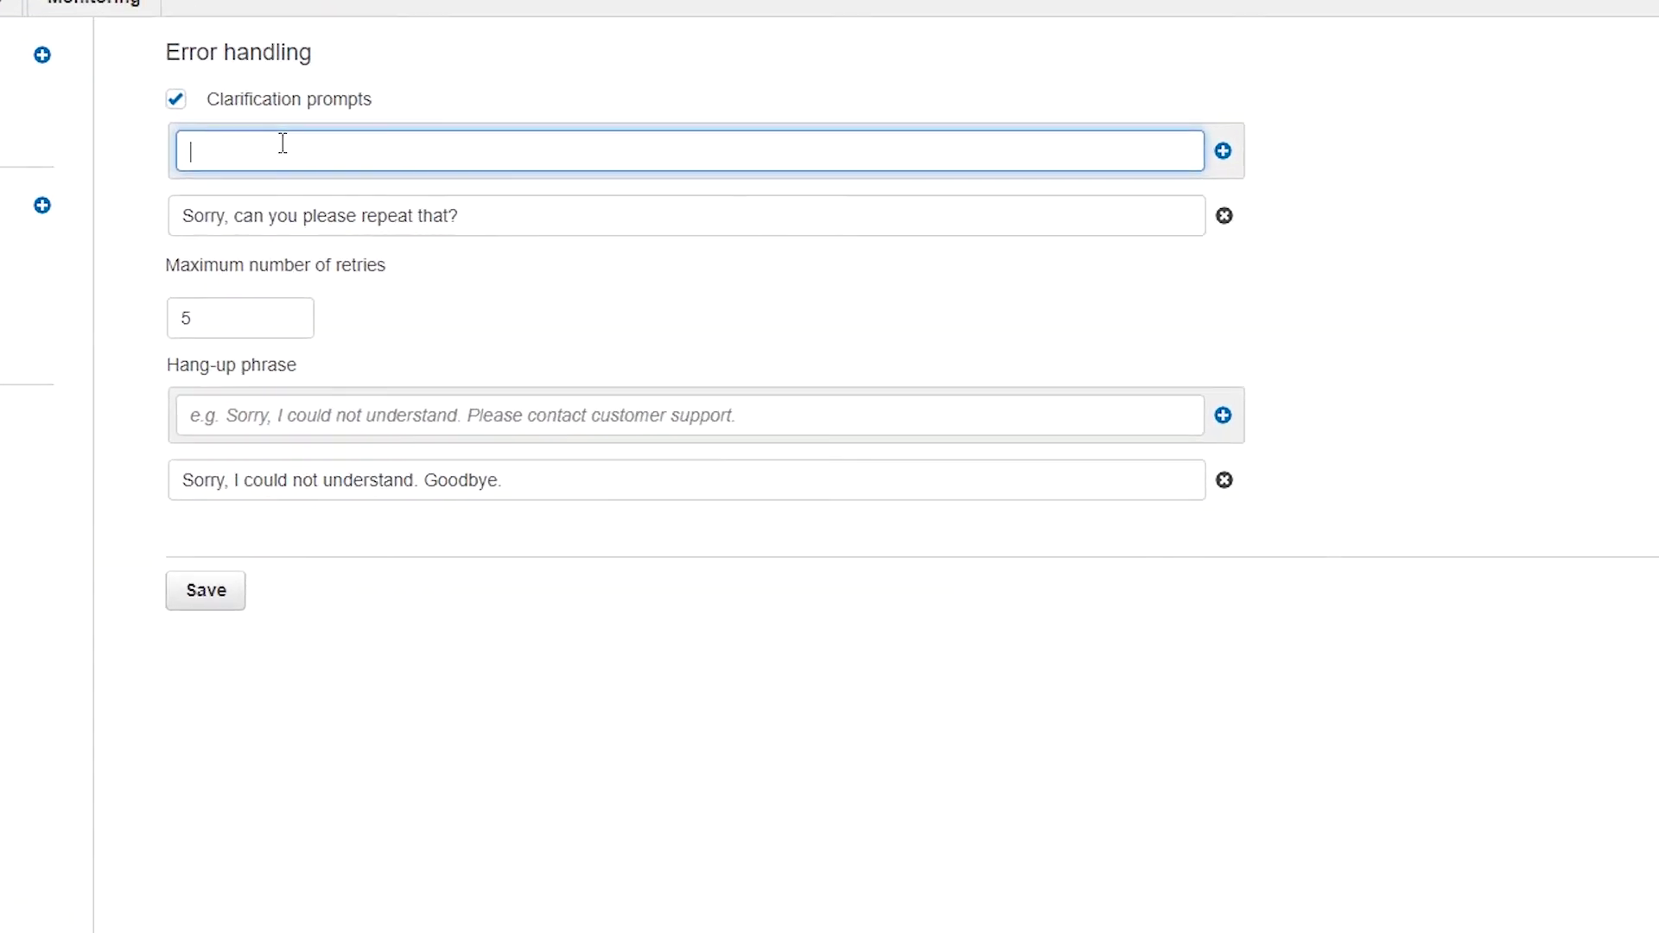
type("Sorry, I didn't understand you,")
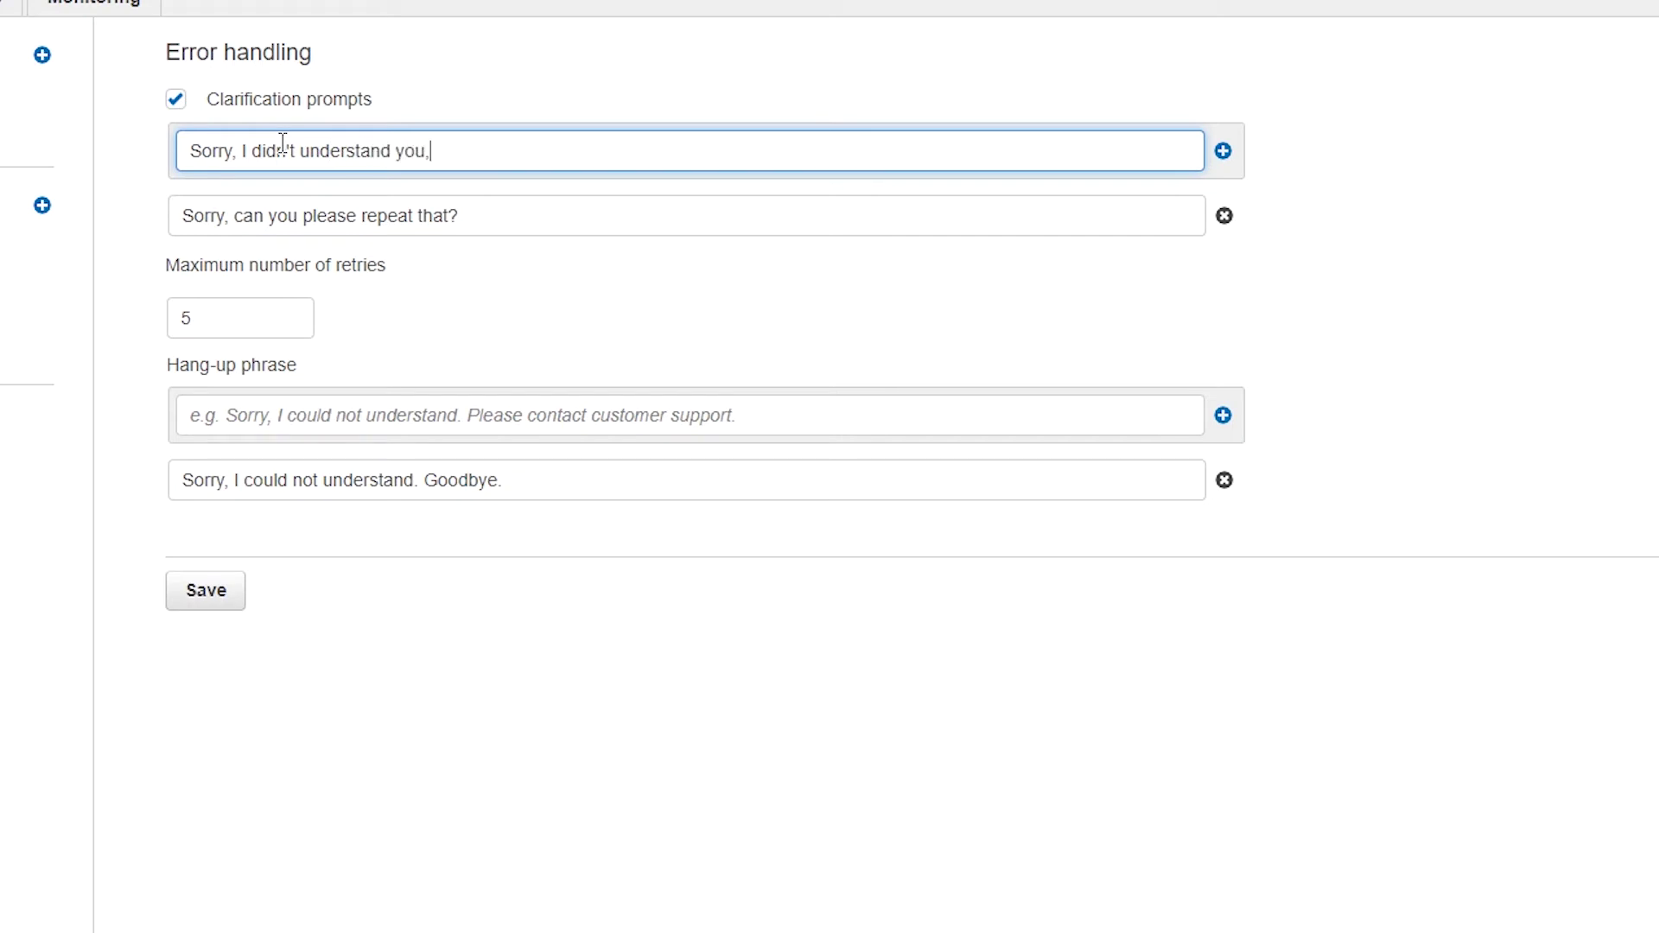
type(" what would you like to")
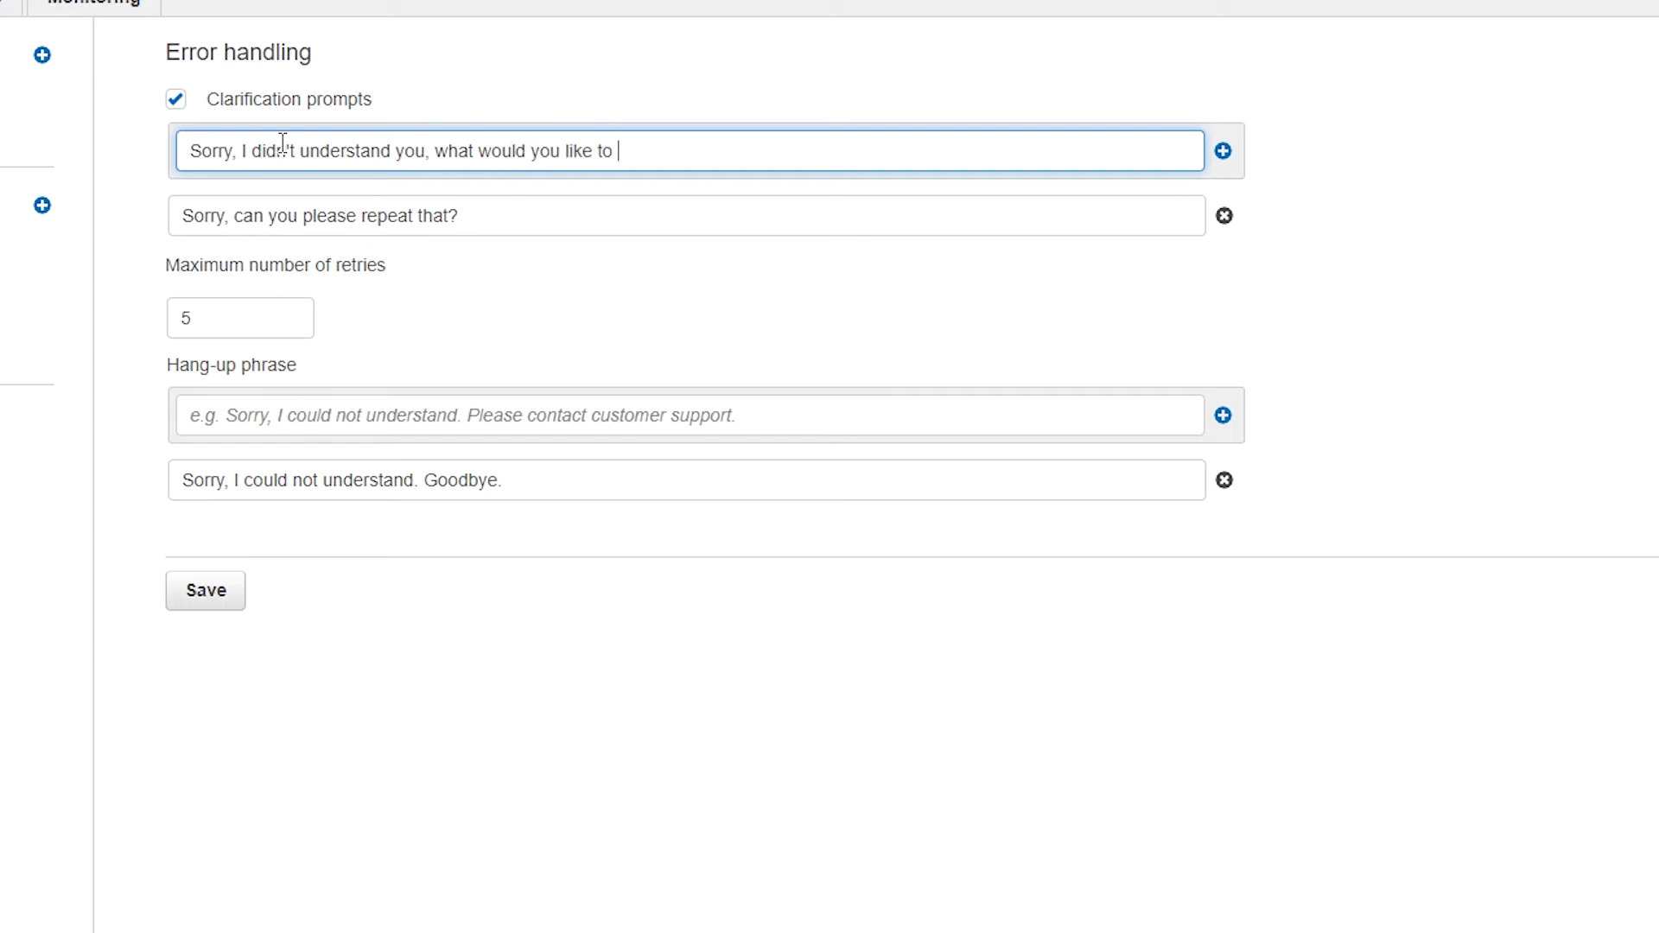
type(" do?")
left_click(1224, 152)
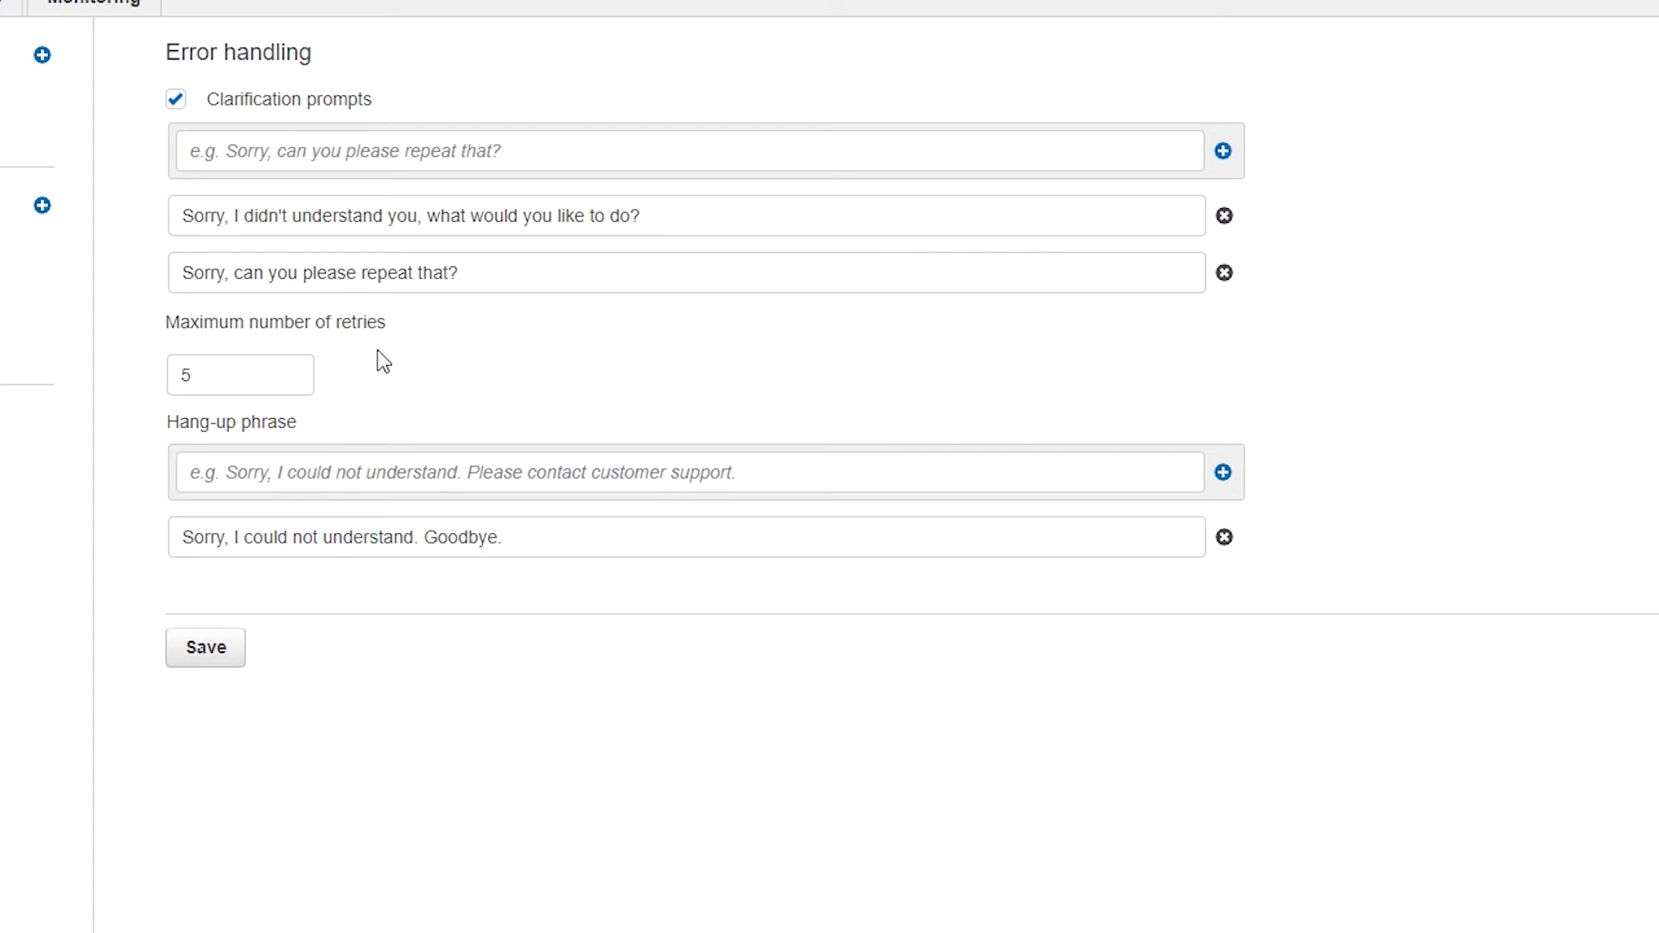
Set the maximum number of retries for error handling to 2 and save the error handling settings.
double_click(254, 377)
type("2")
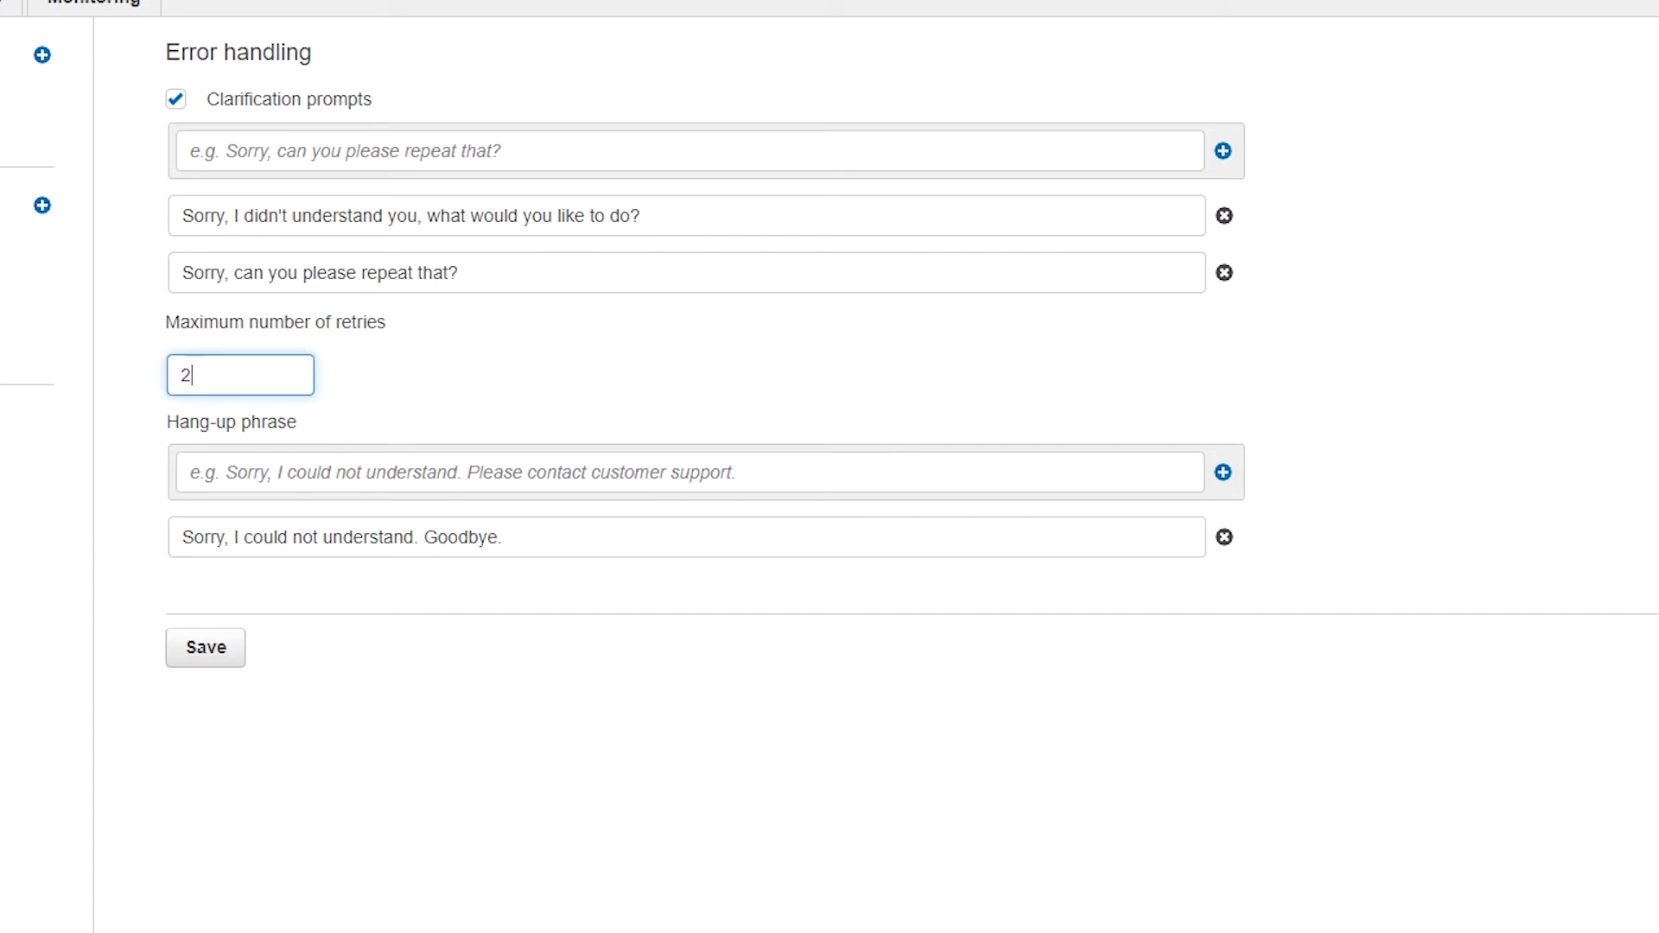
left_click(501, 383)
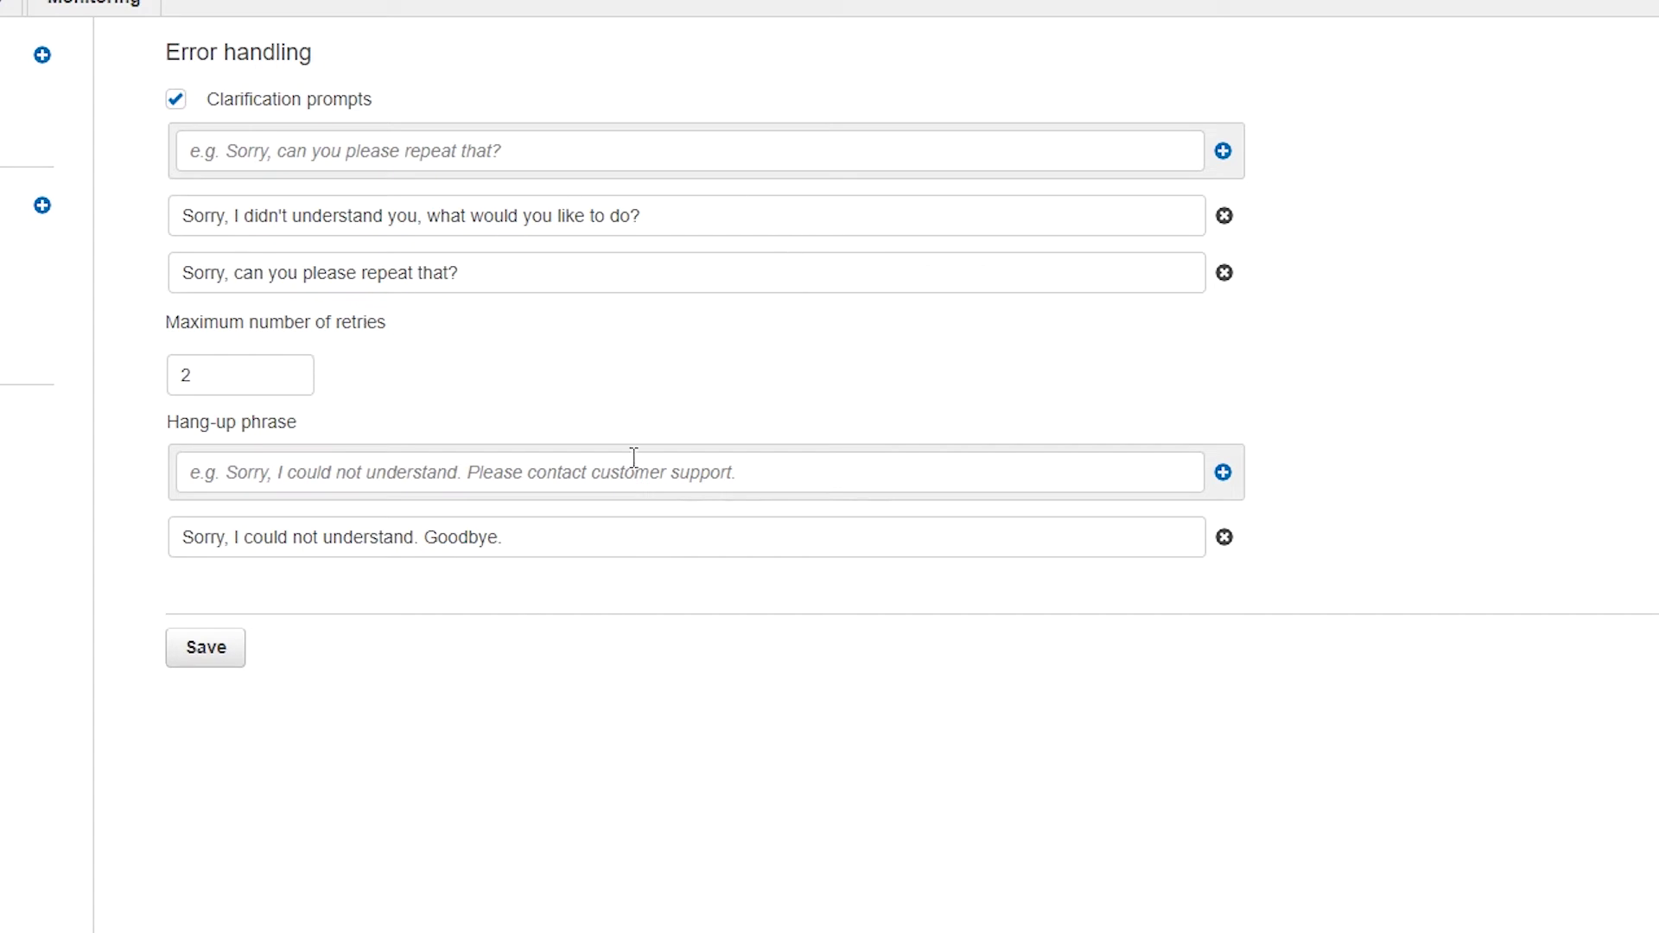
left_click(192, 662)
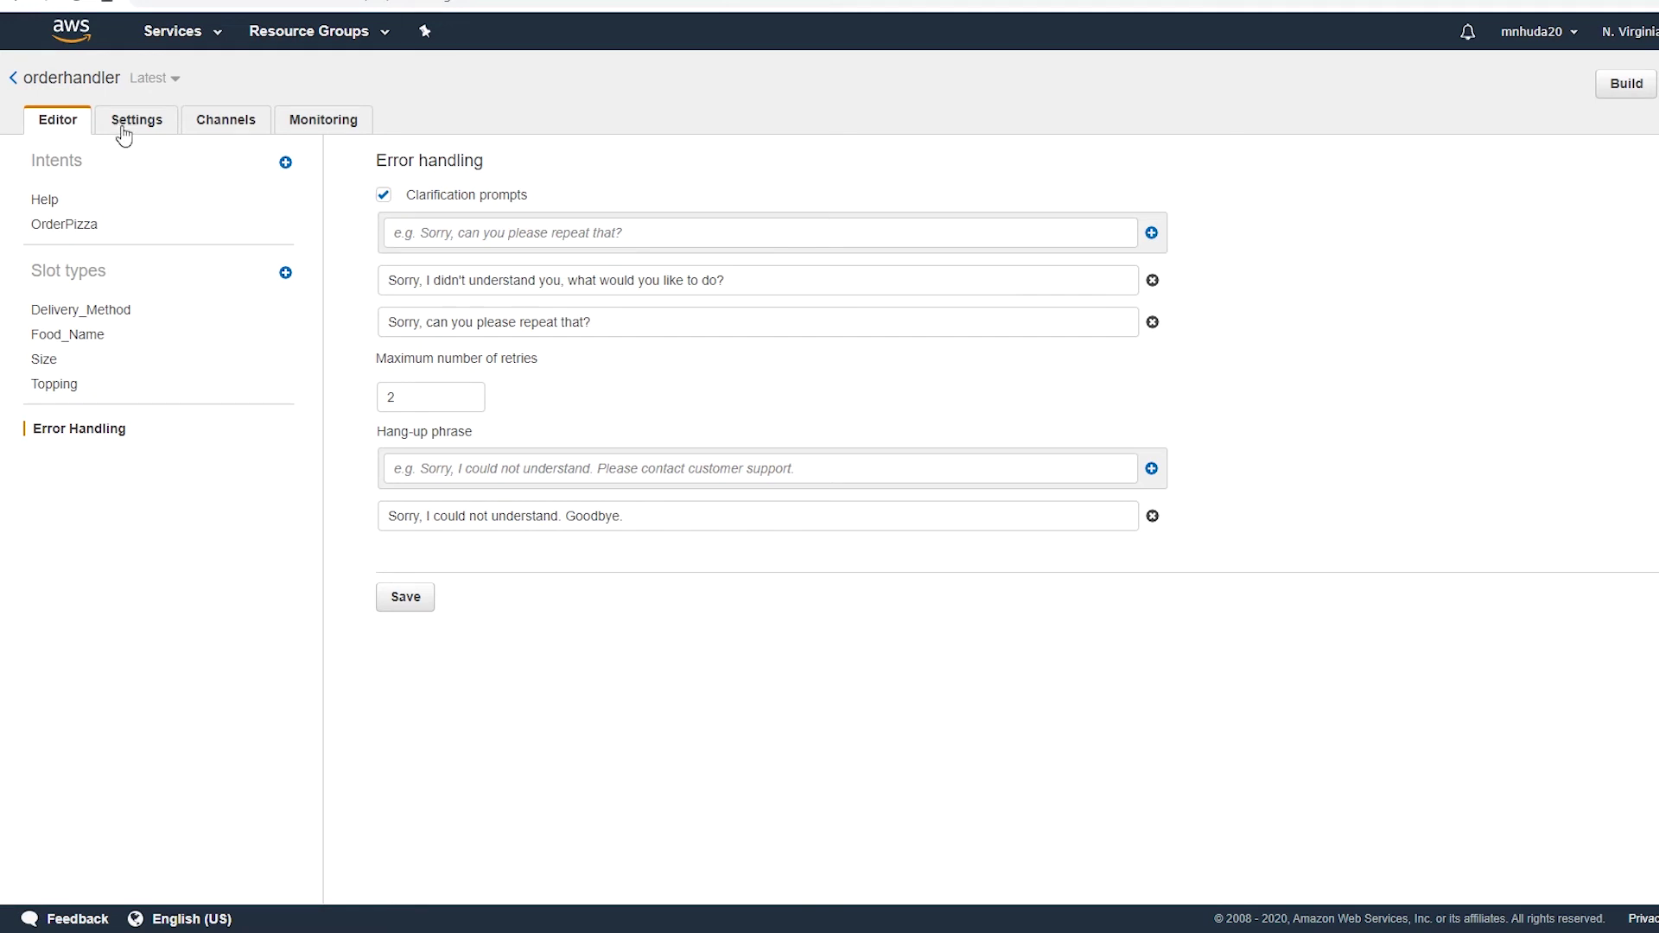
Look over the account's lists of bots, intents and slot types, and examine the Food_Name slot type in the orderhandler bot without changing it.
left_click(13, 79)
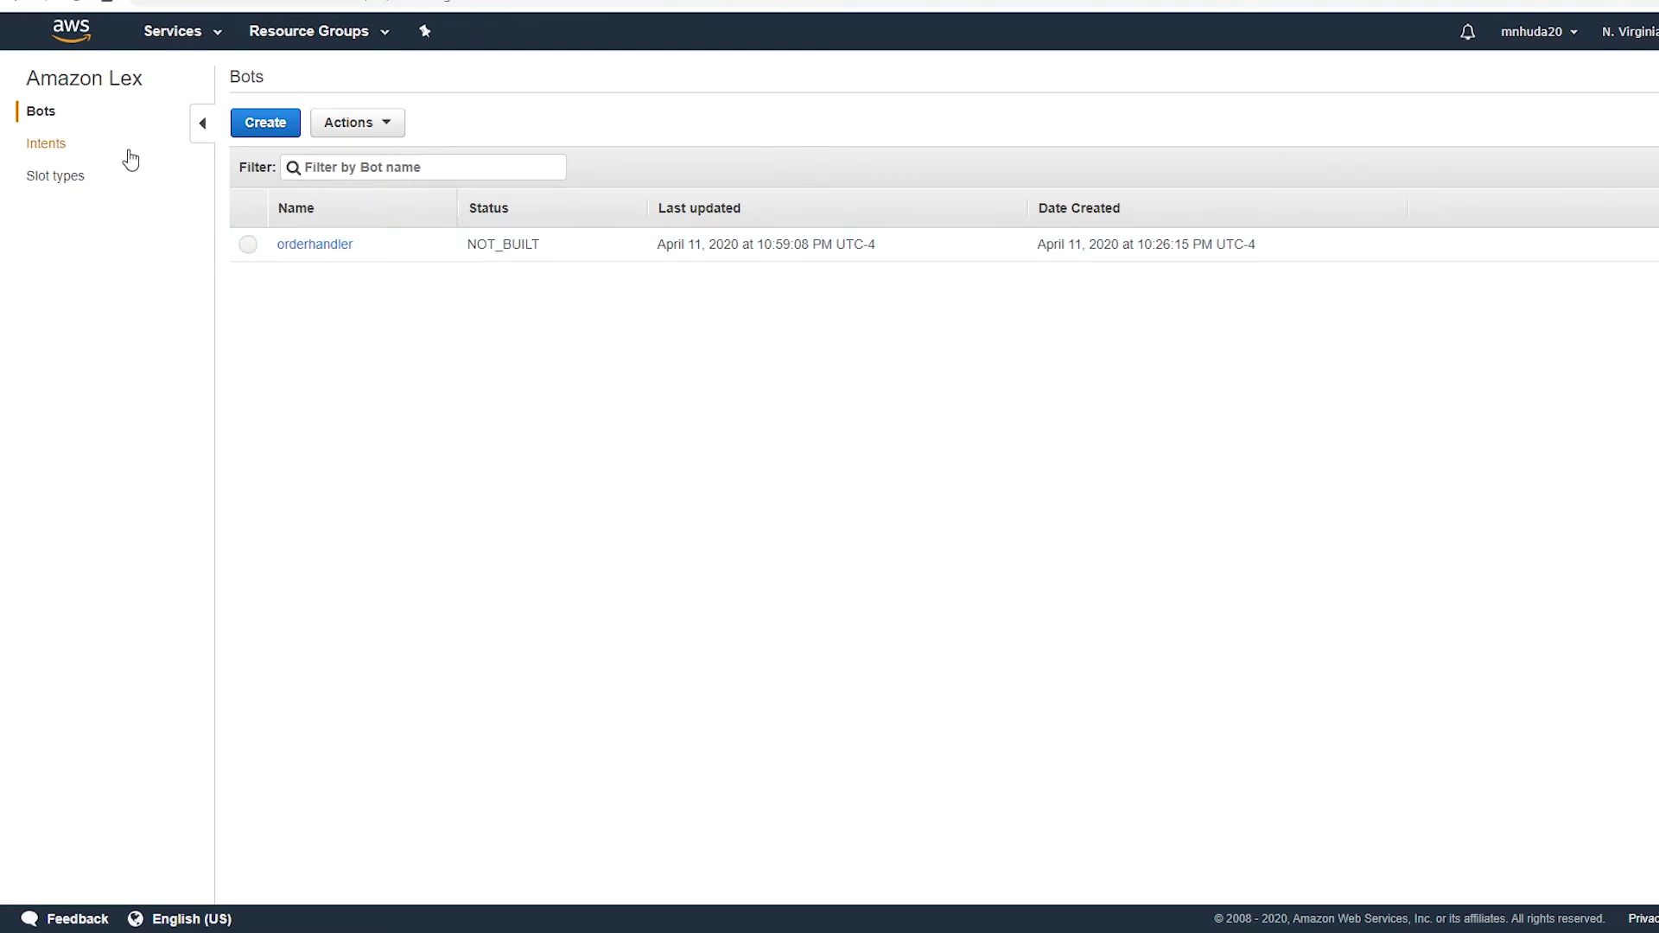
left_click(81, 154)
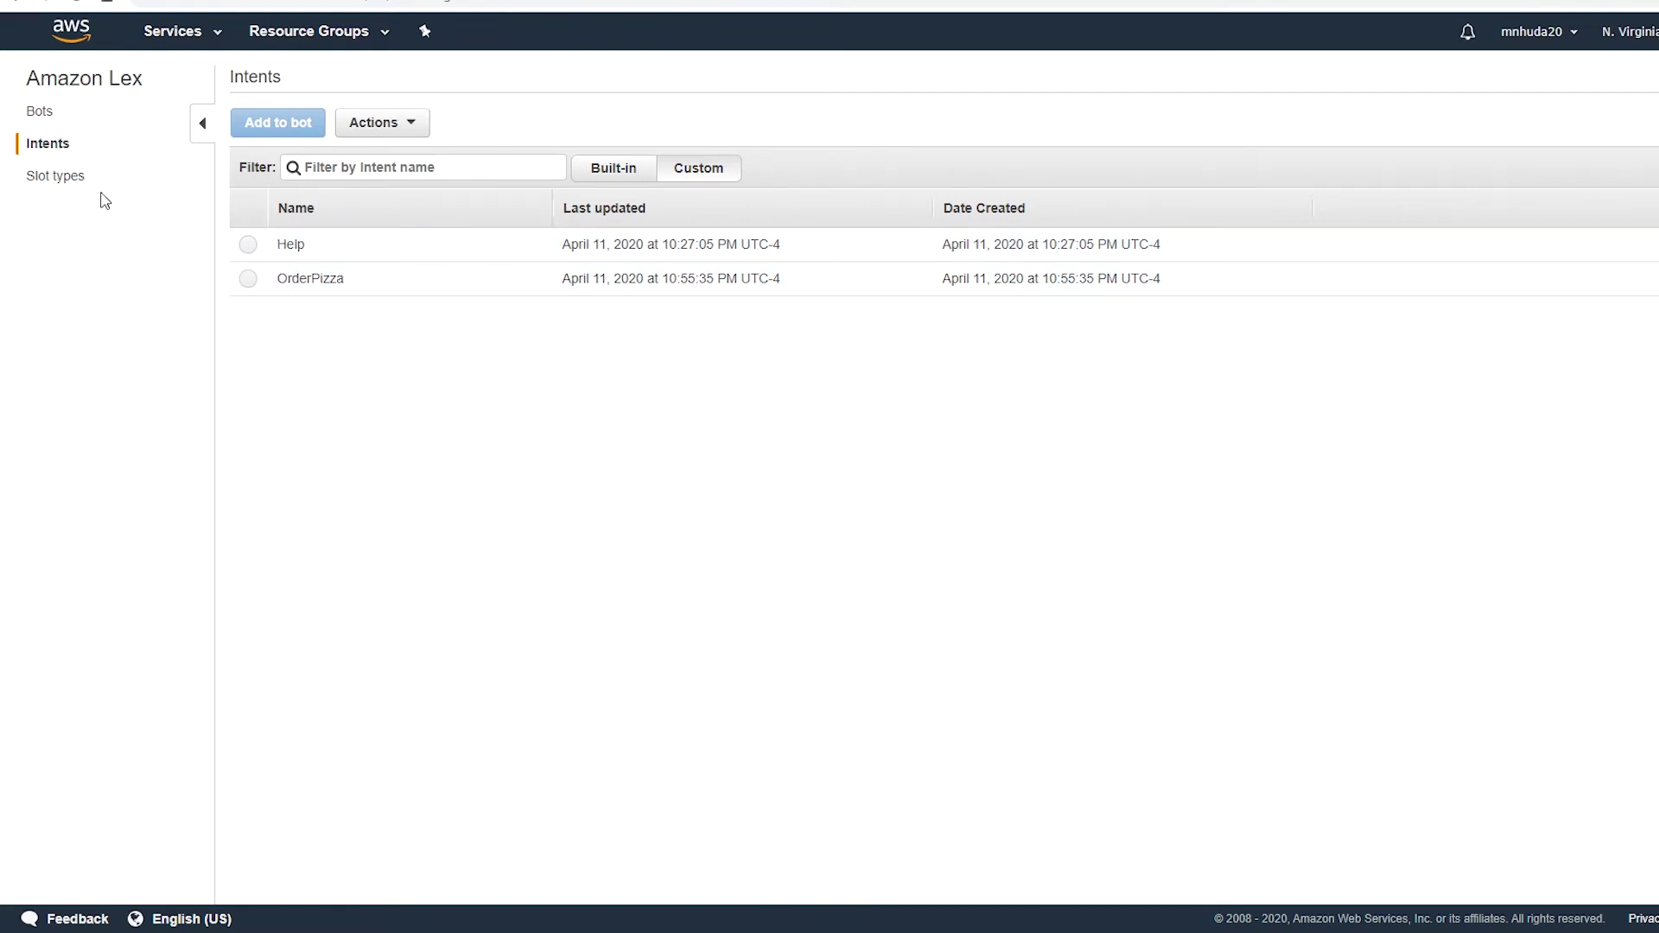
left_click(74, 189)
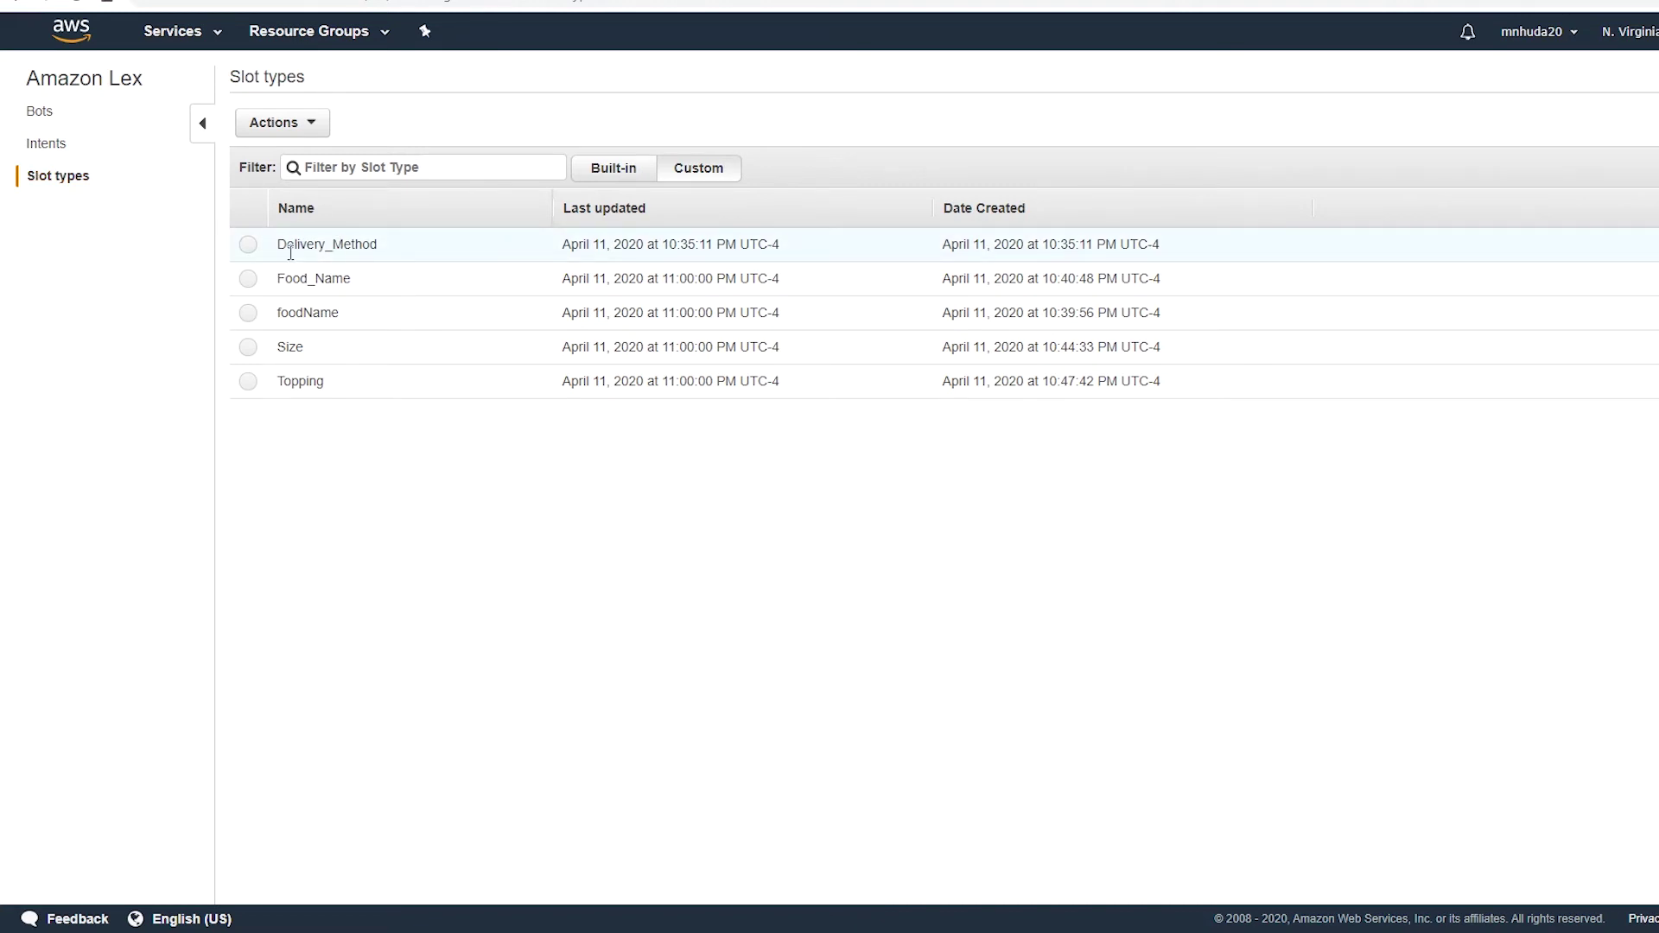
left_click(39, 108)
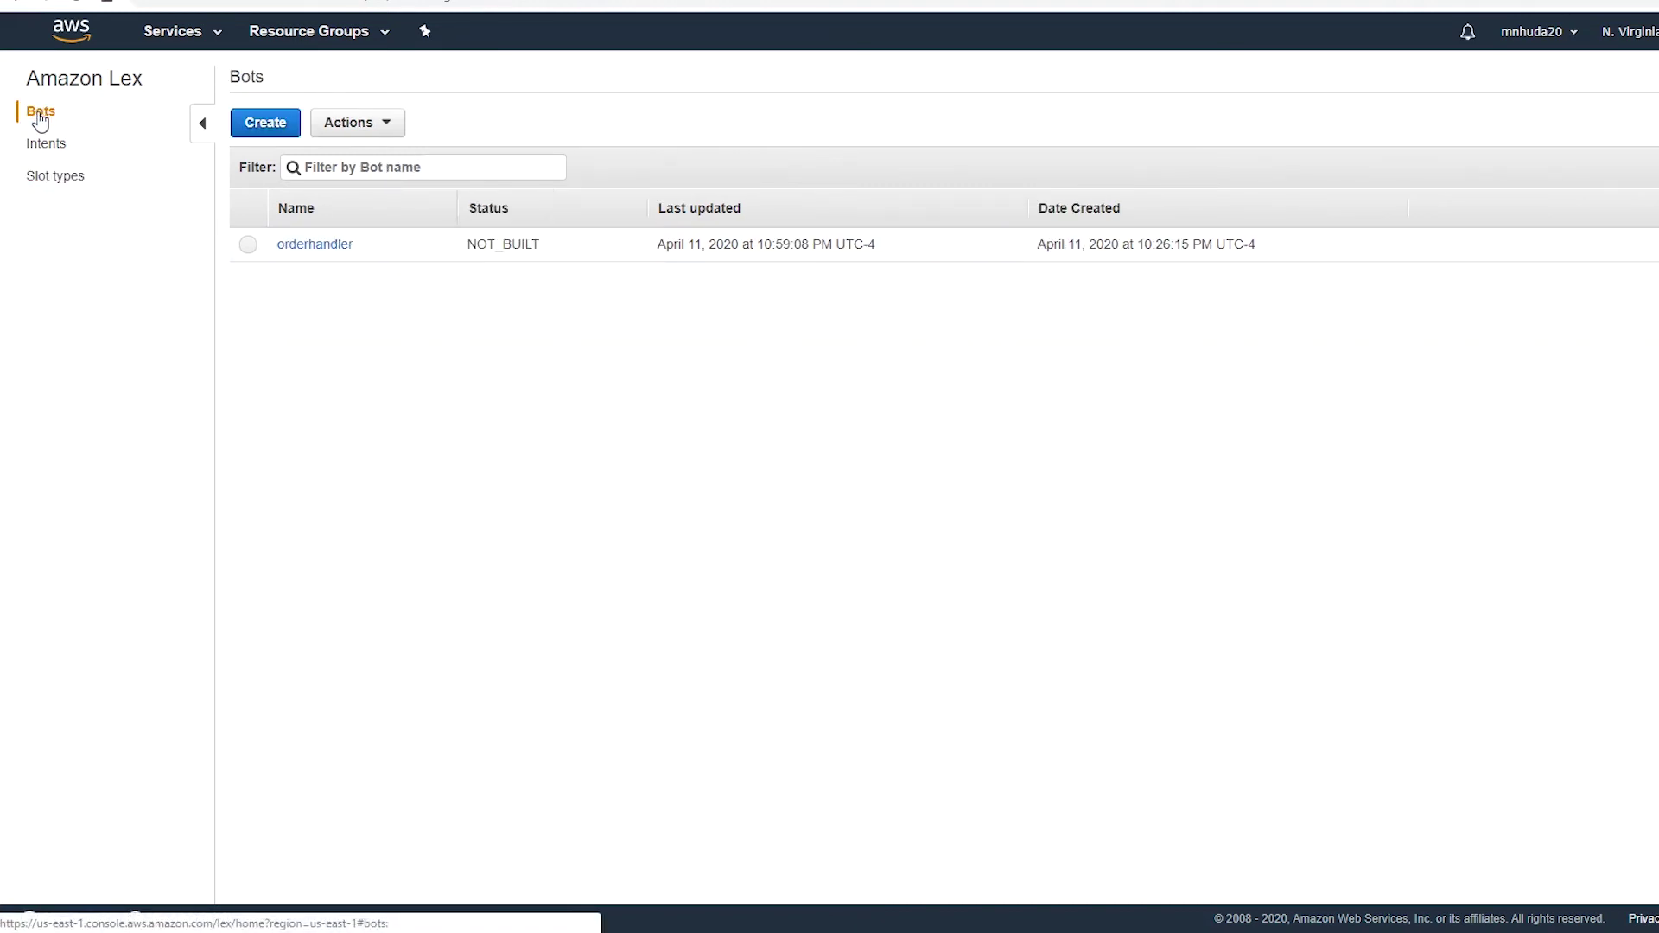
left_click(318, 248)
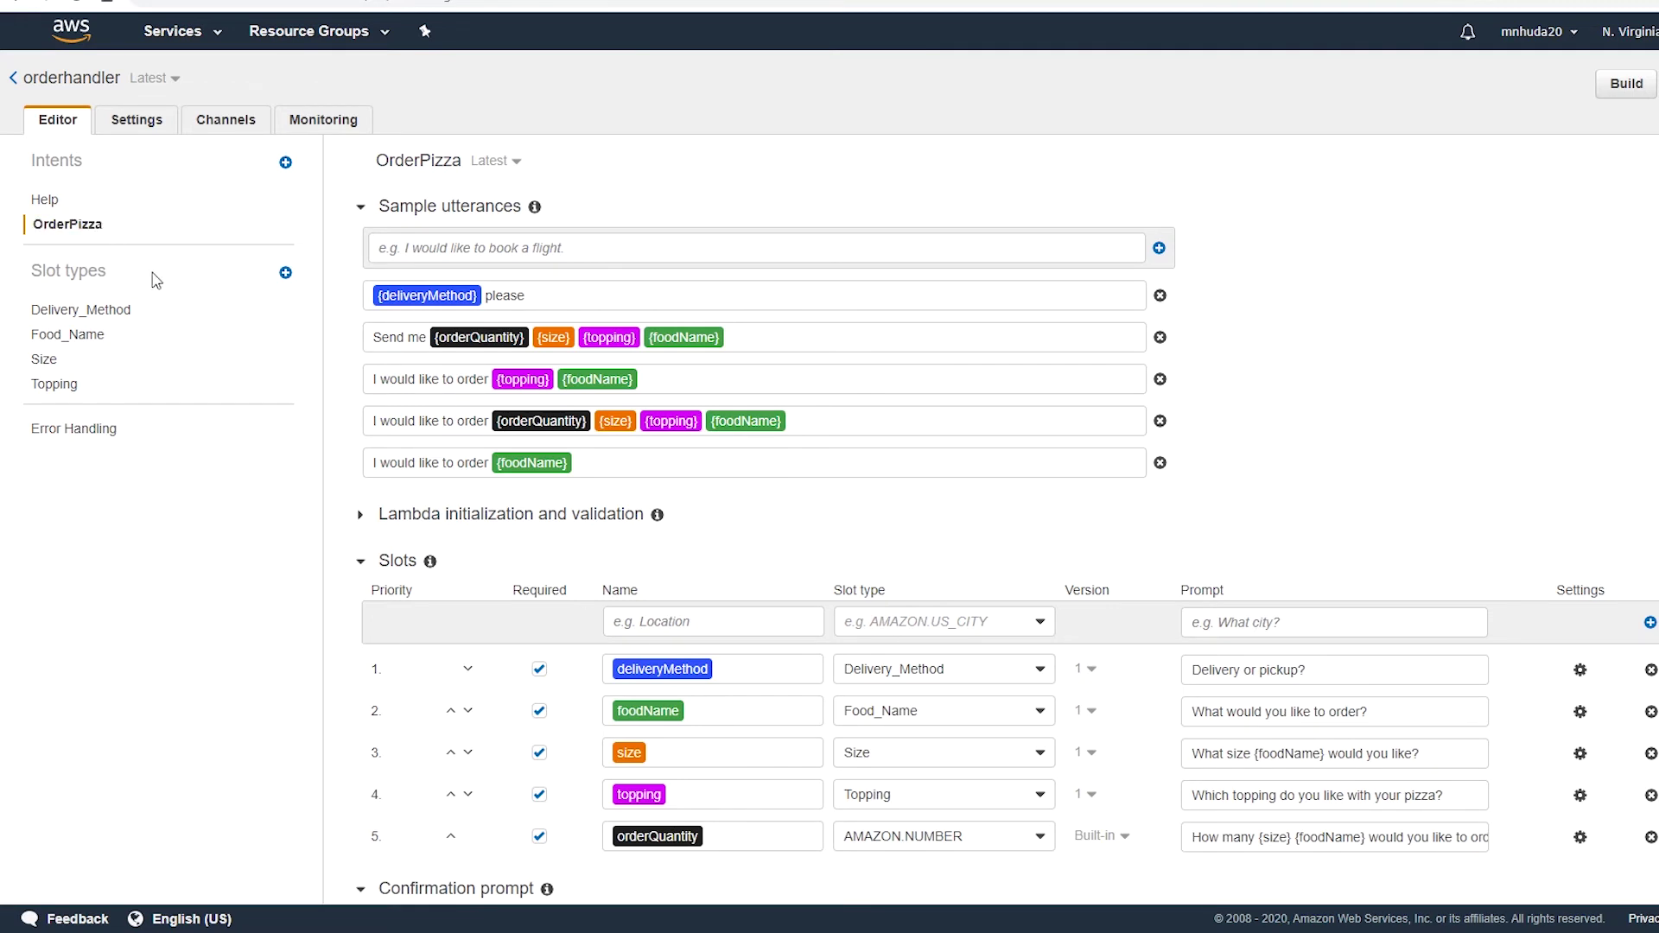
left_click(58, 335)
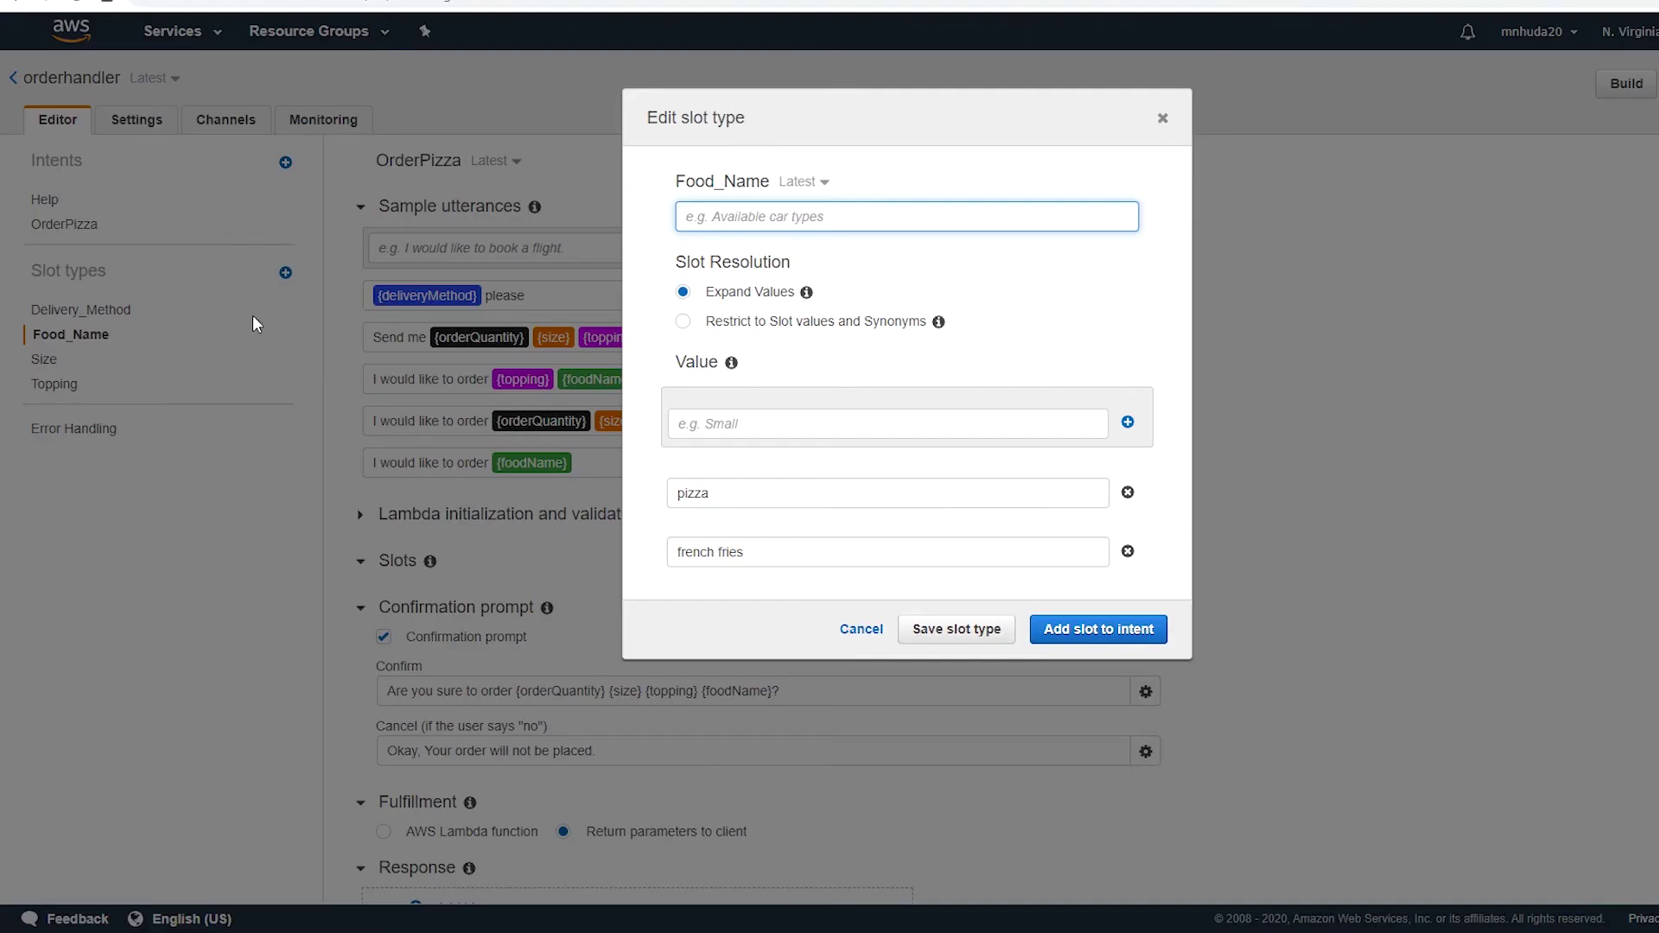
left_click(851, 628)
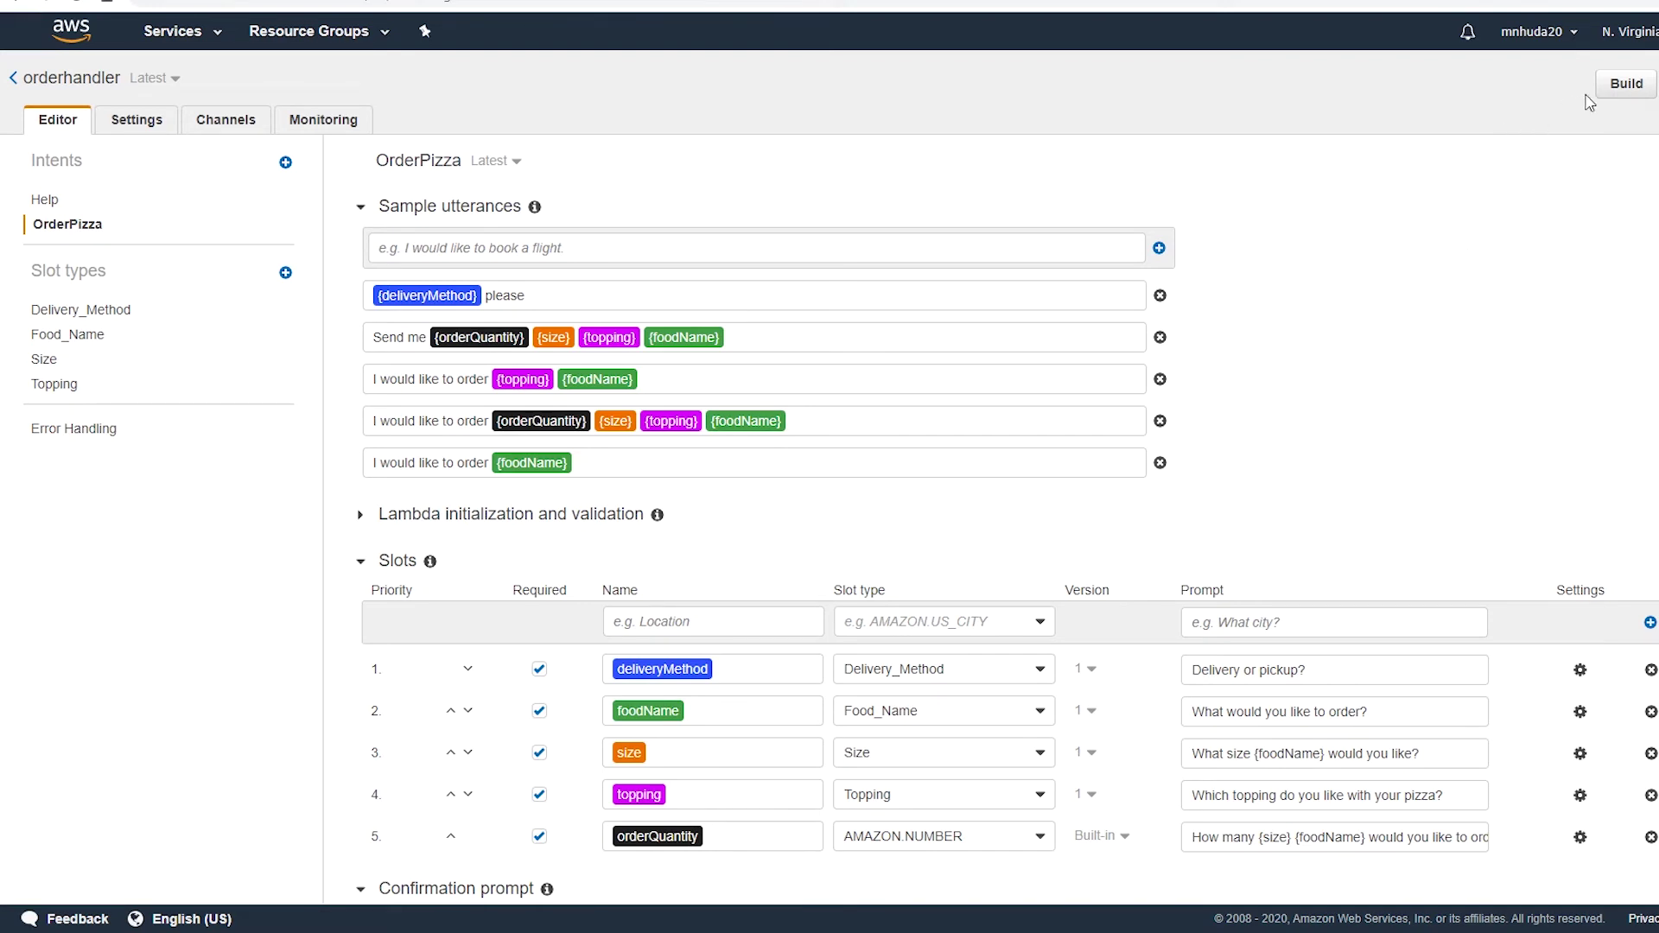
Build the orderhandler bot and dismiss the build notification.
left_click(1627, 87)
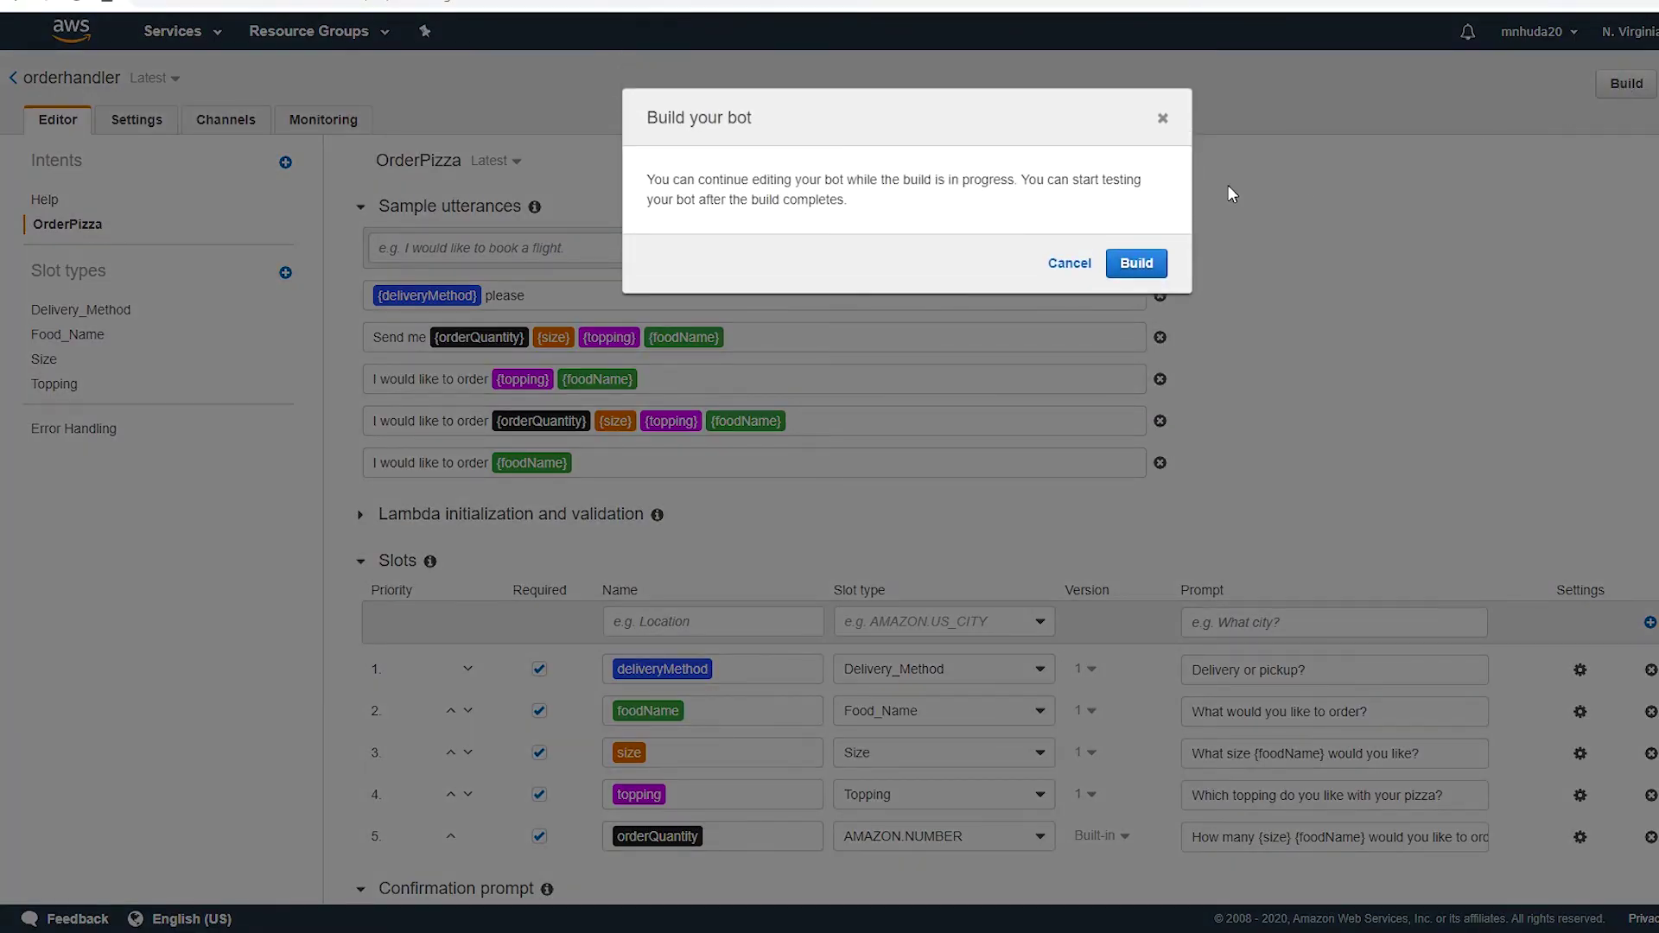
left_click(1134, 271)
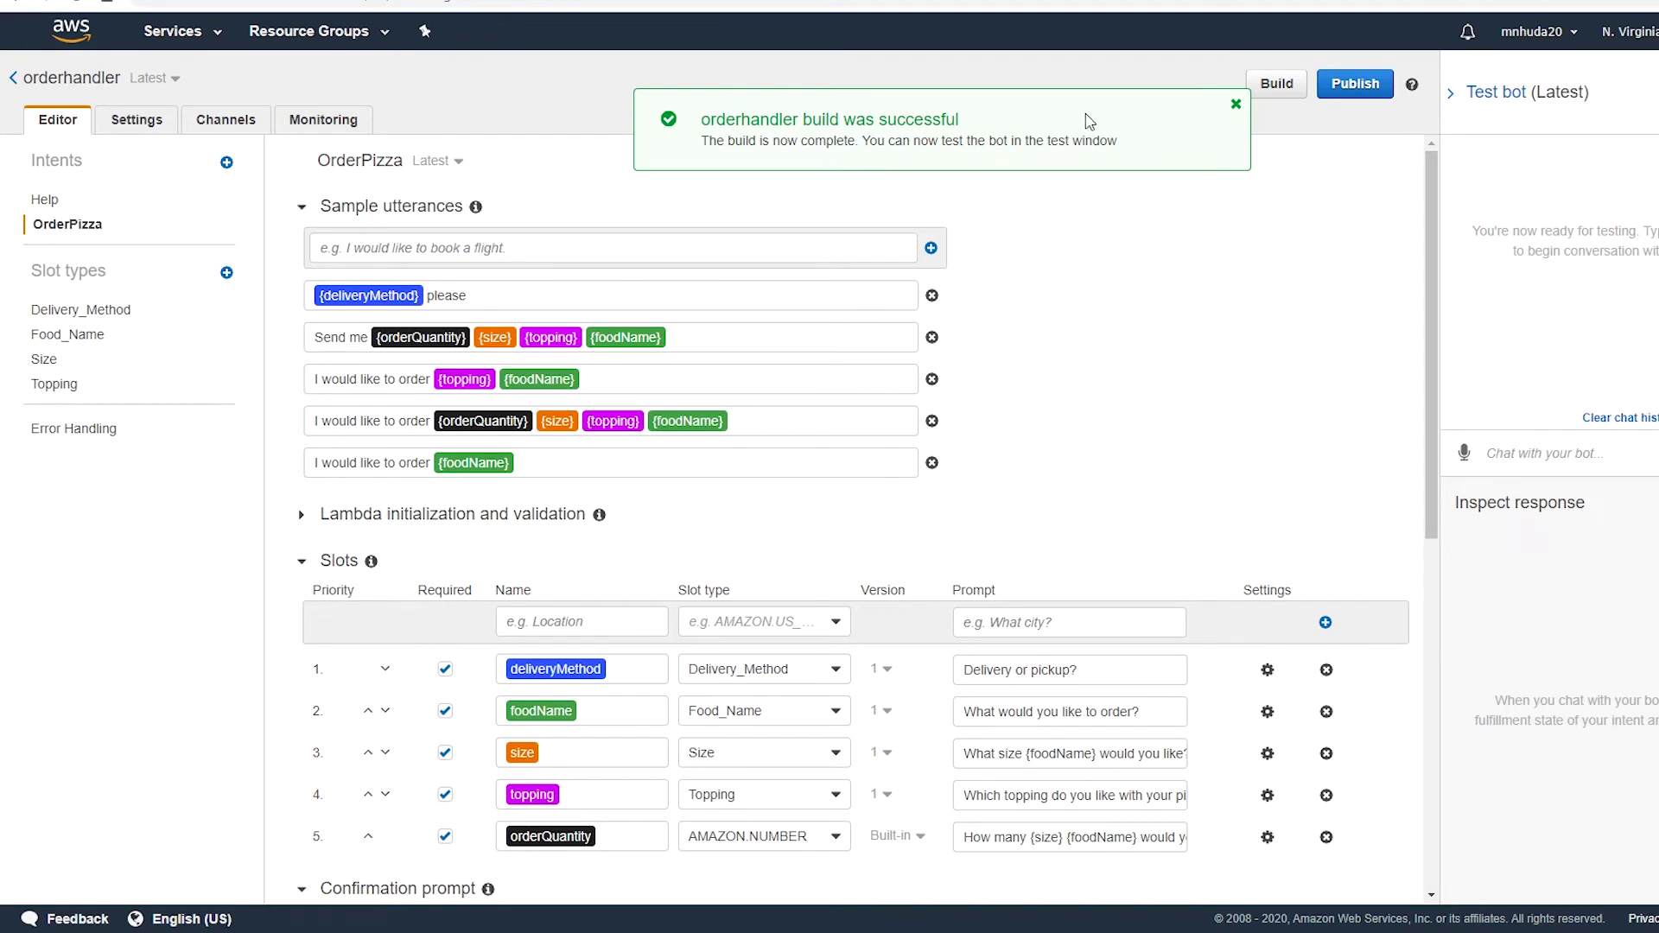
left_click(1236, 105)
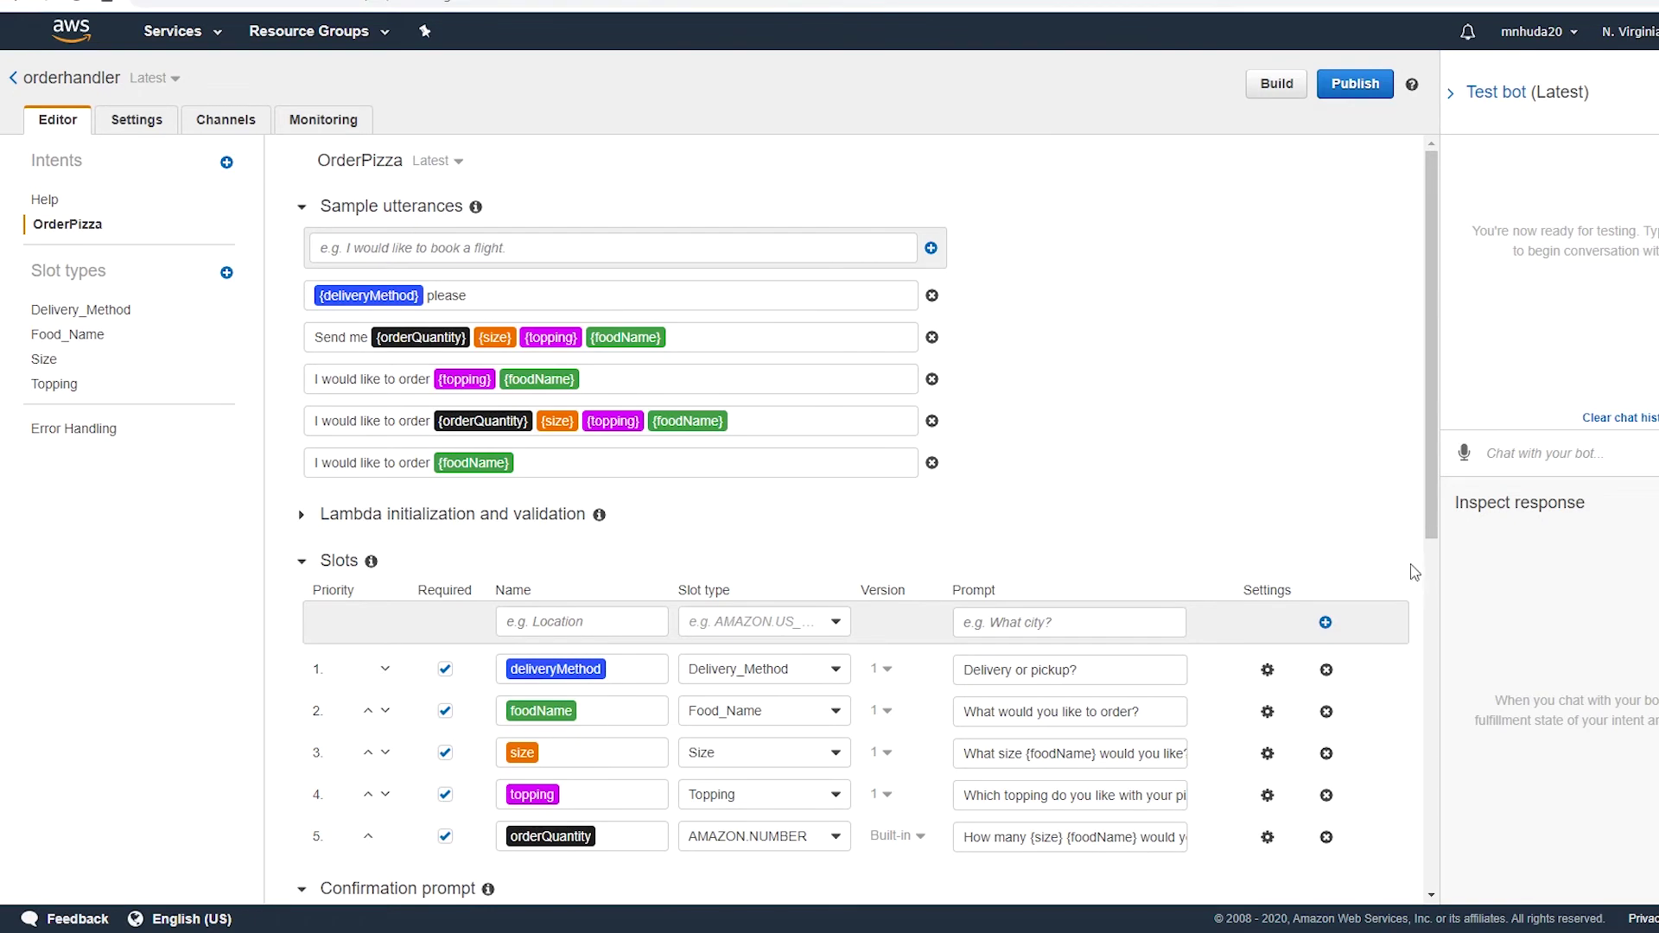
Review the foodName slot's prompts, retries and corresponding utterances in the OrderPizza intent without changing them.
scroll(1438, 599, "down", 8)
left_click_drag(1438, 600, 1452, 340)
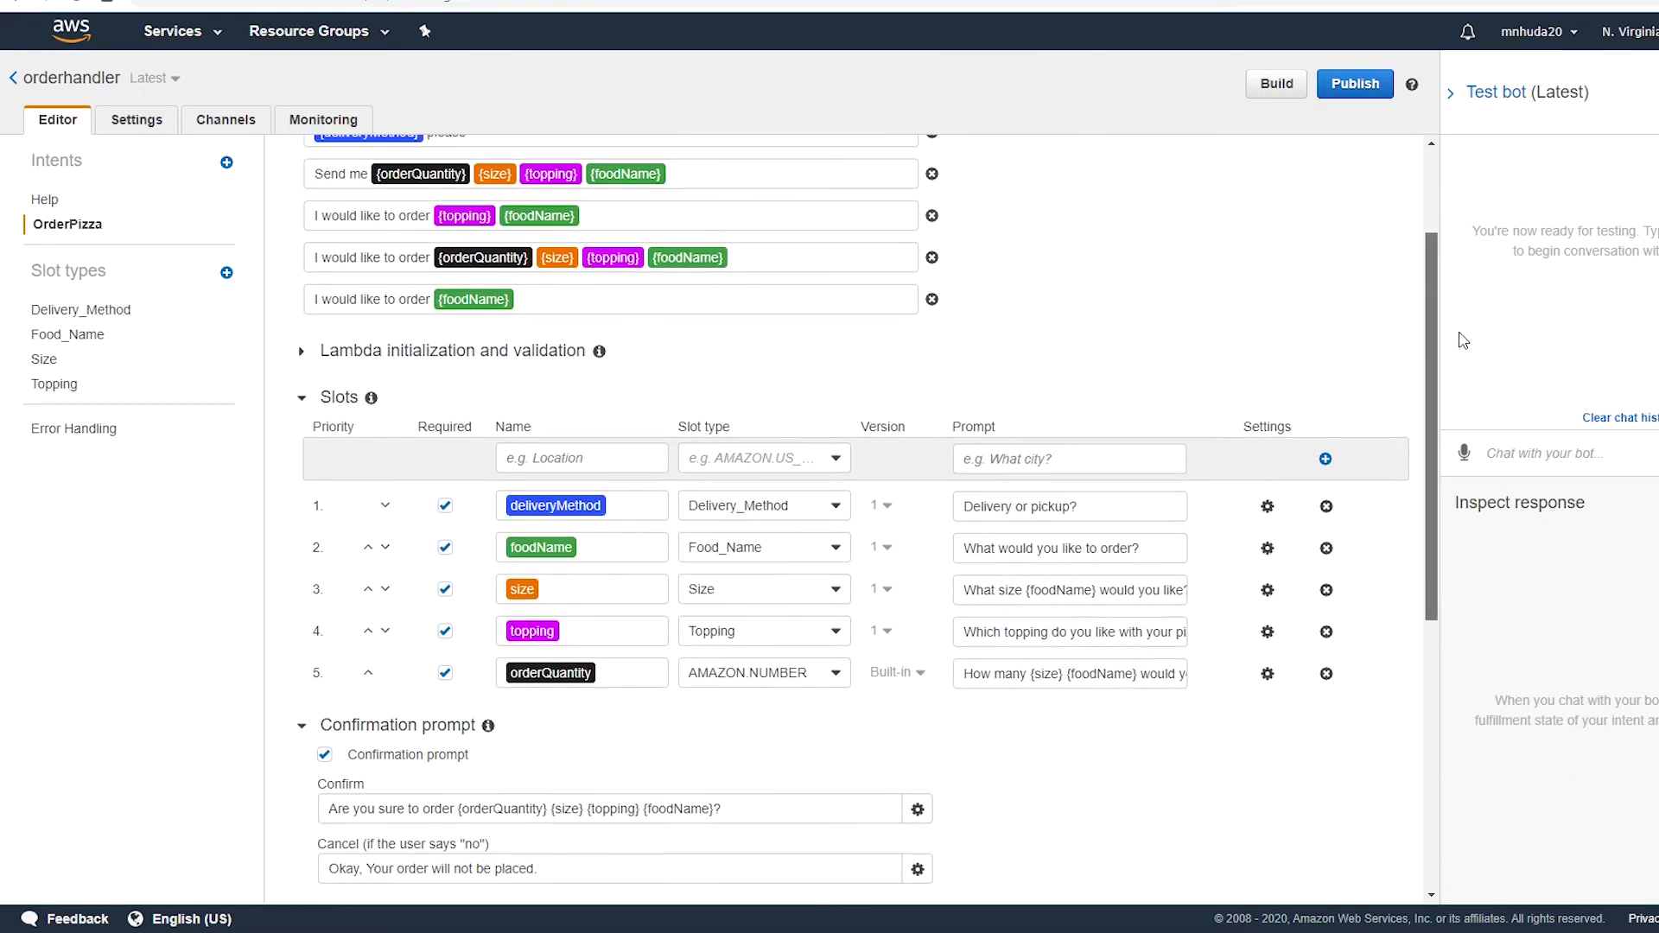
left_click(1268, 548)
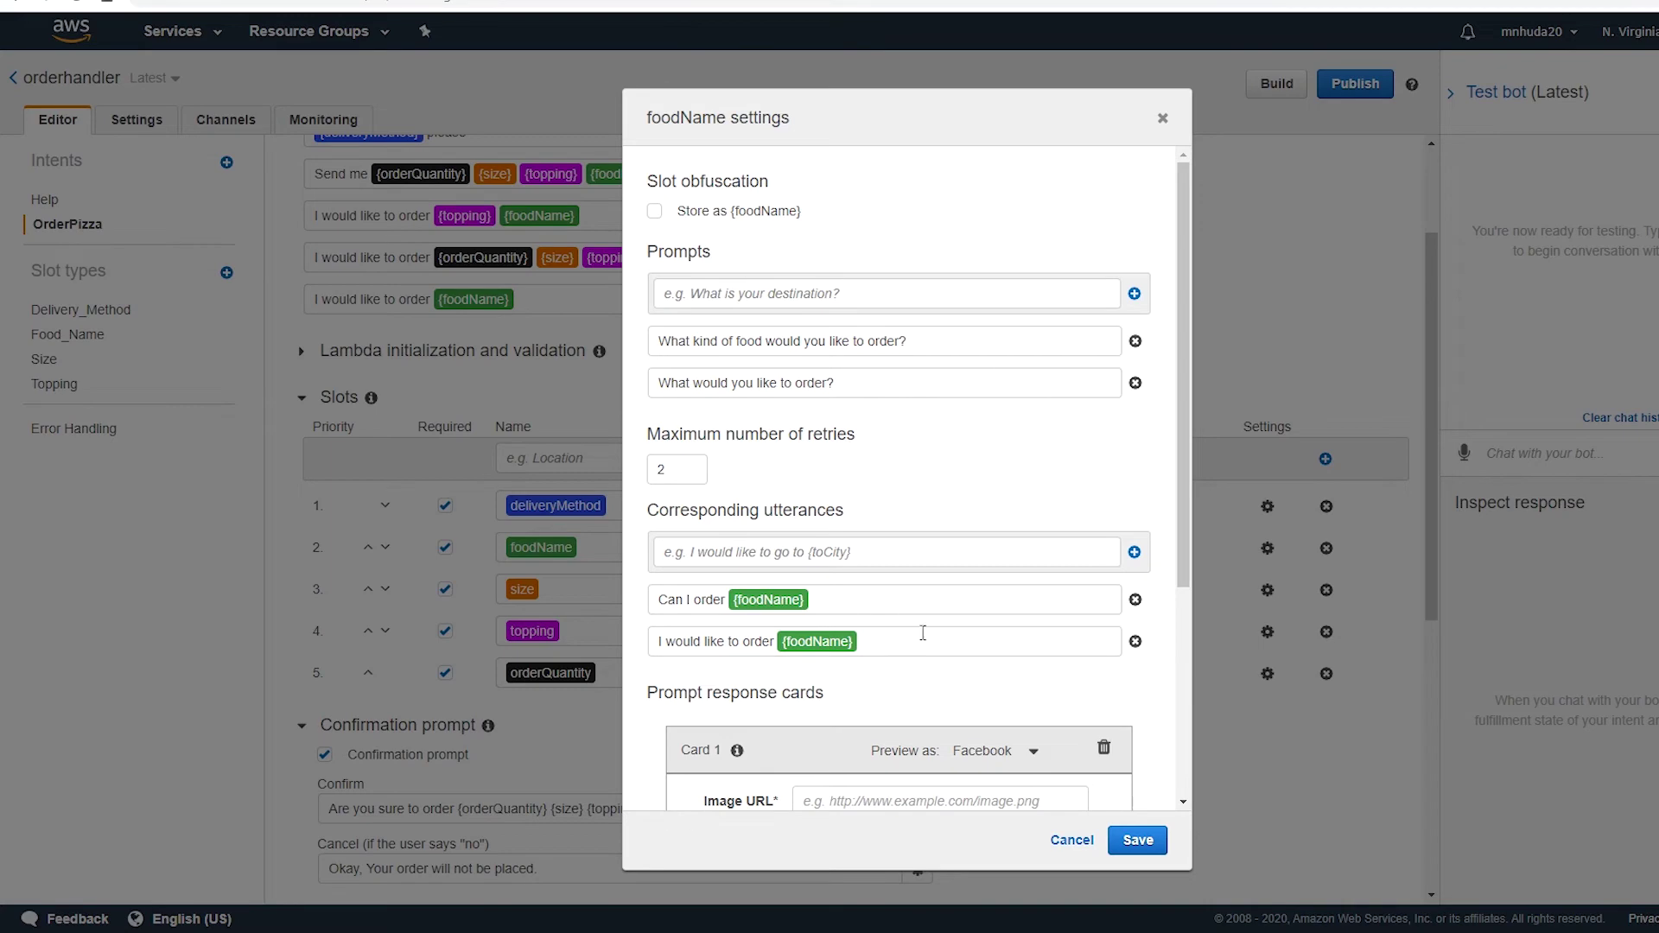
left_click(1072, 840)
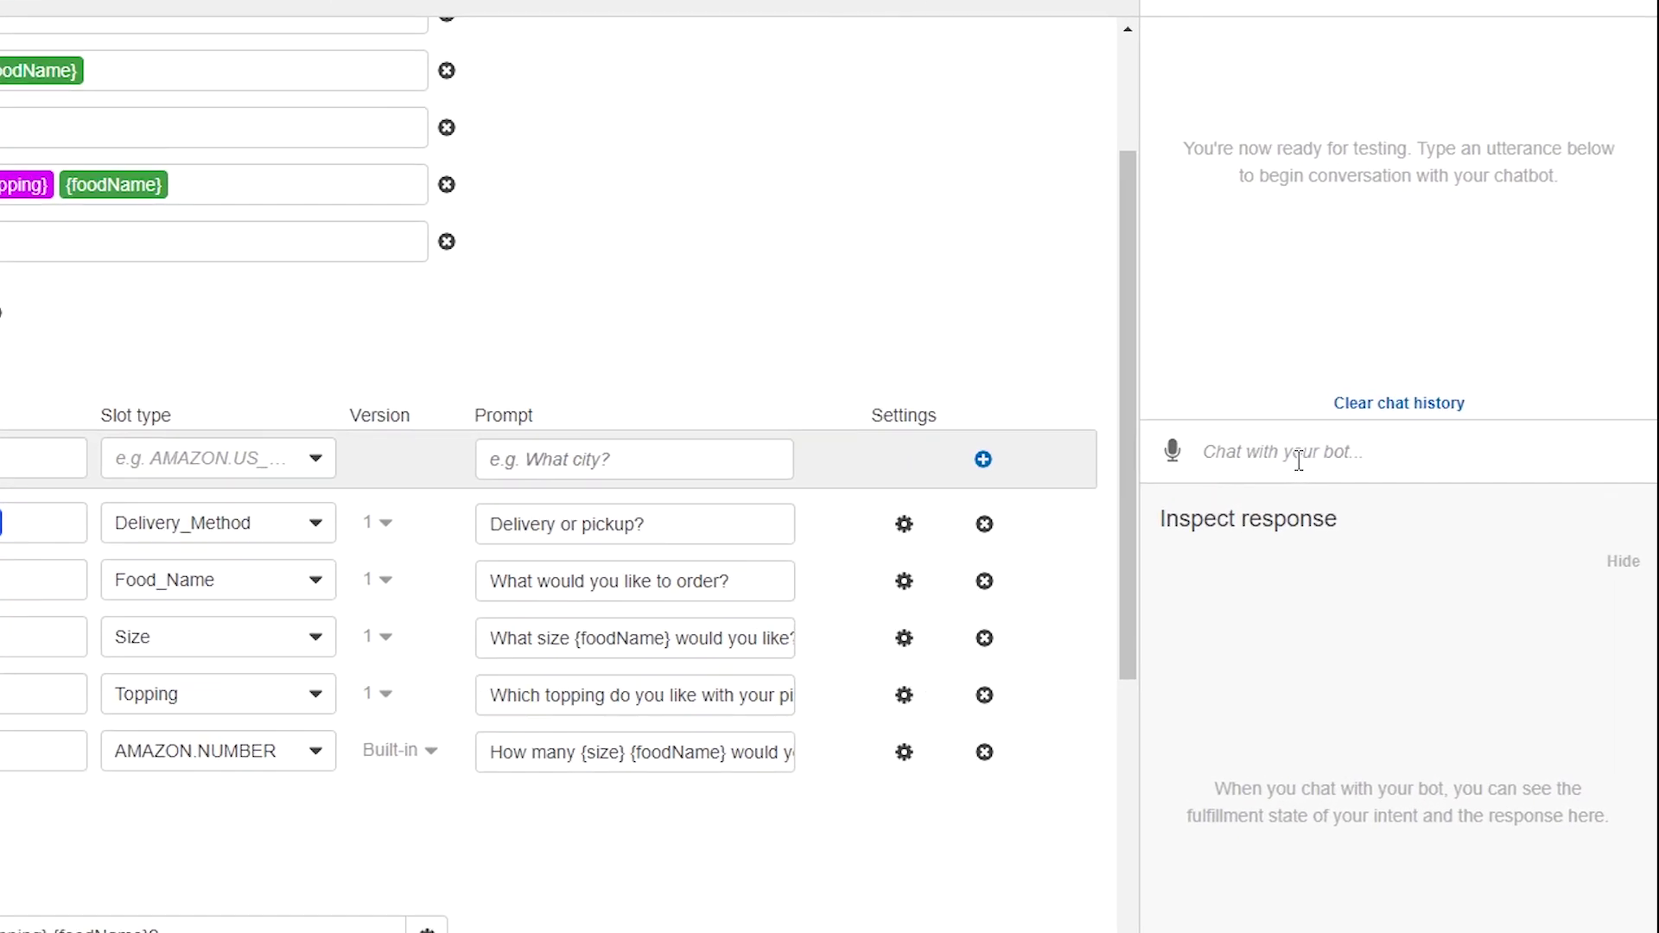
Start a text test order with "I would like to order pizza", answering "pickup" for delivery method and "large please" for size.
left_click(1297, 458)
type("I would like to order pizza")
key("Return")
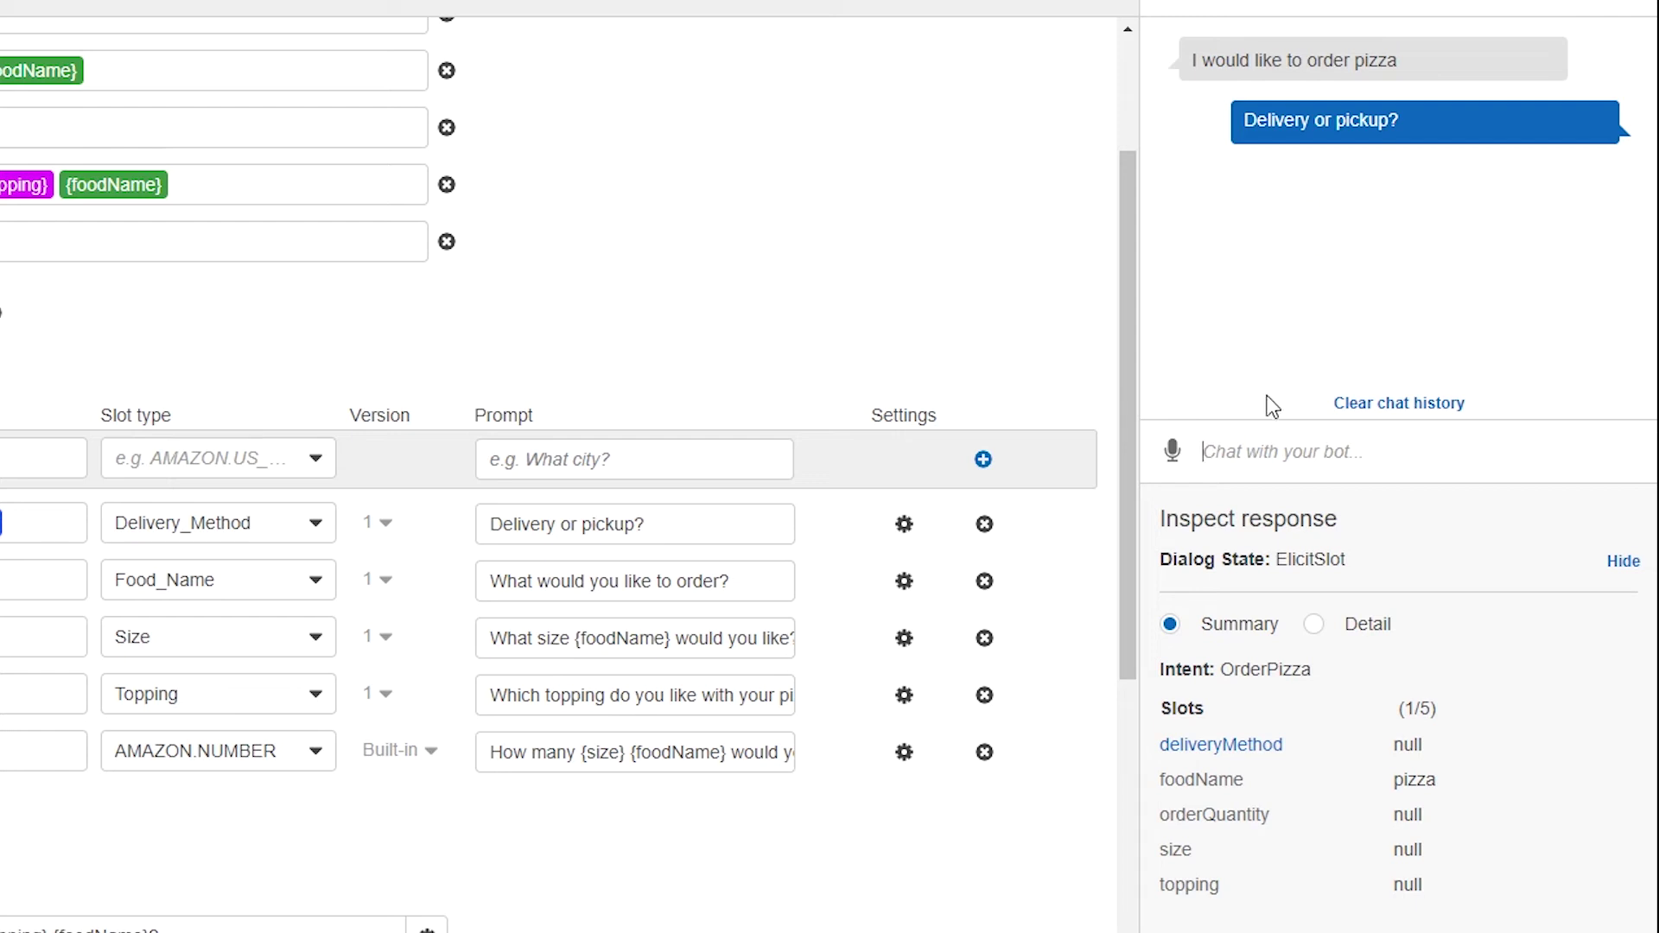
type("pickup")
key("Return")
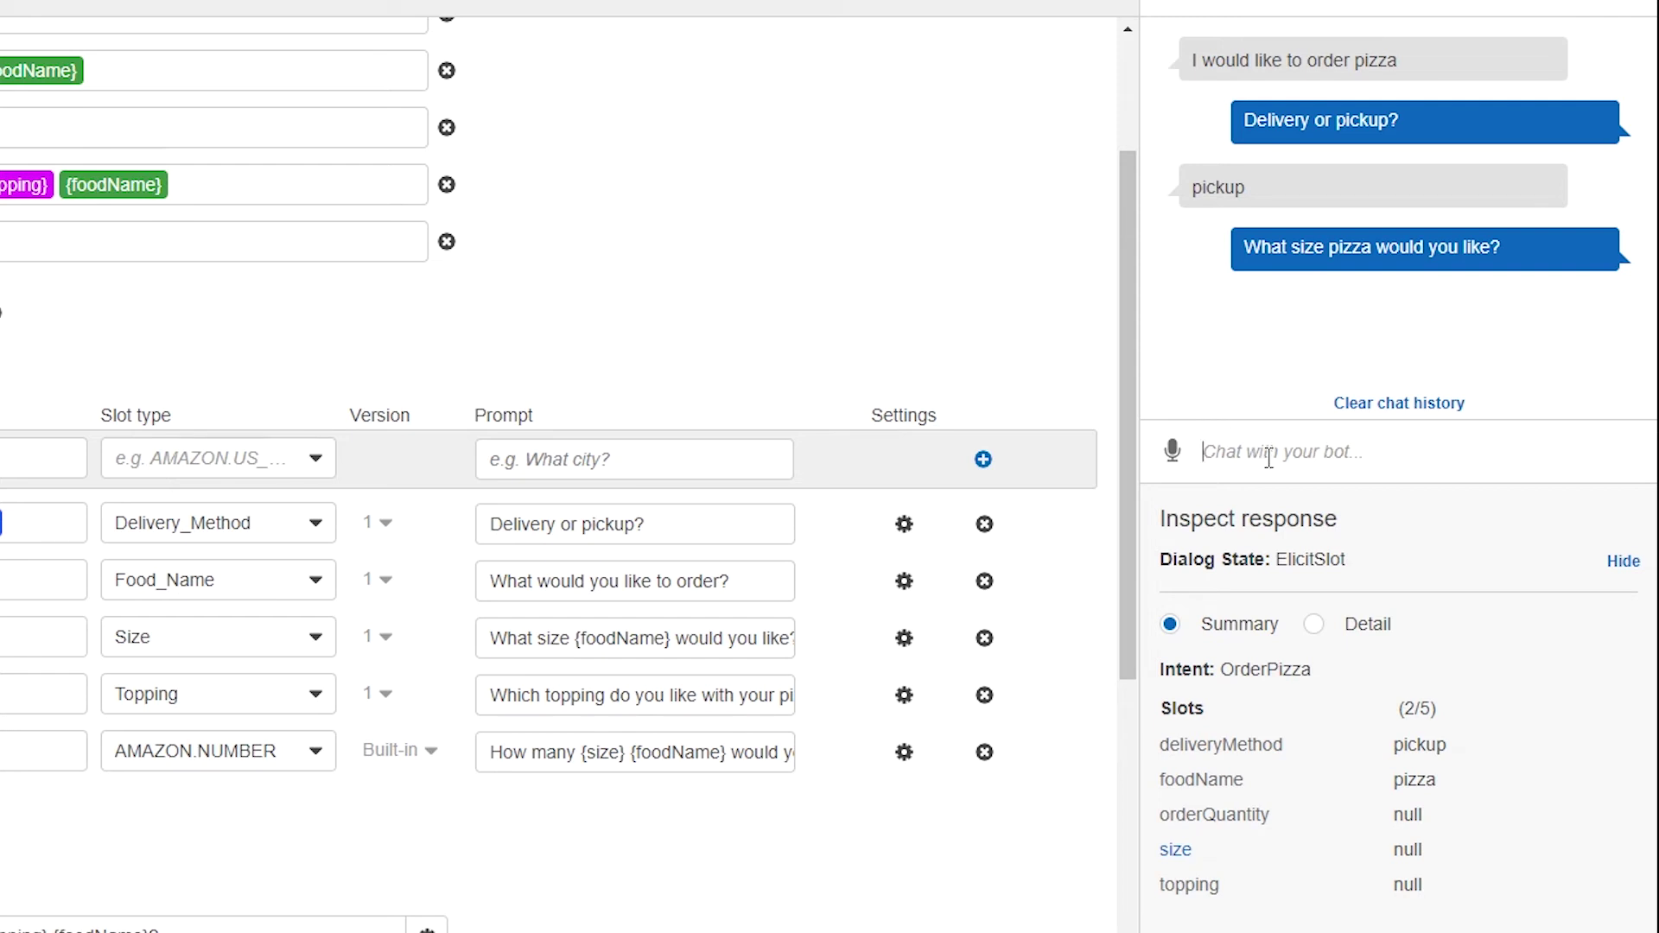
type("large please")
key("Return")
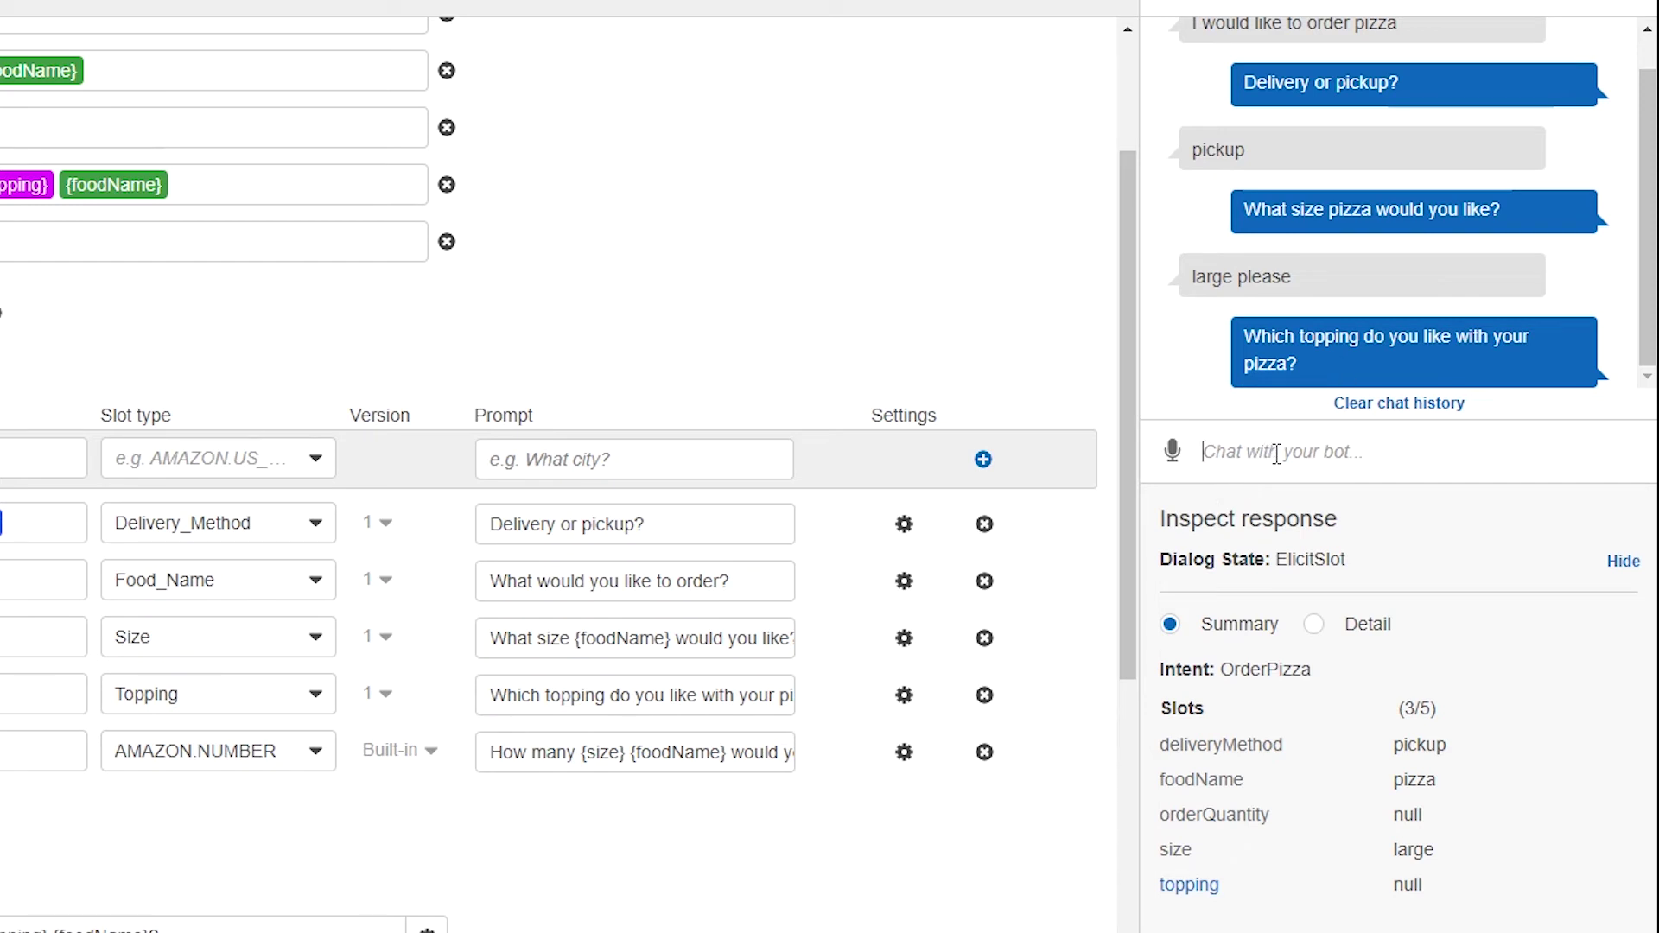
Complete the text test order by answering "cheese" for the topping, "2" for the quantity and "yes" to the confirmation.
type("cheese")
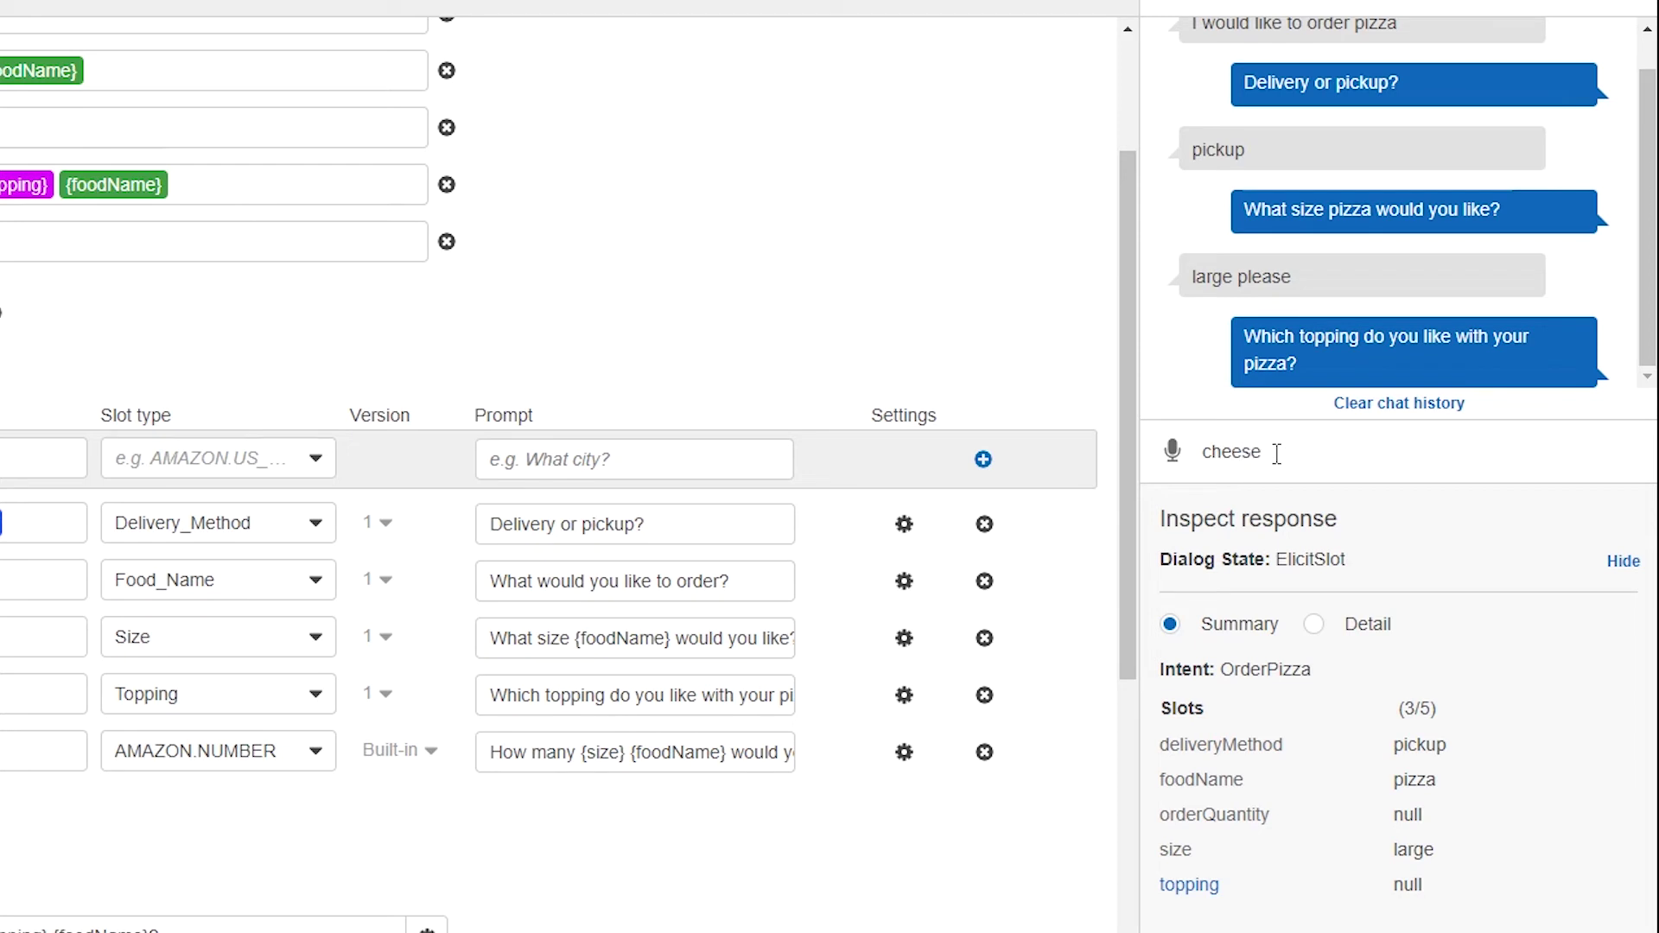
key("Return")
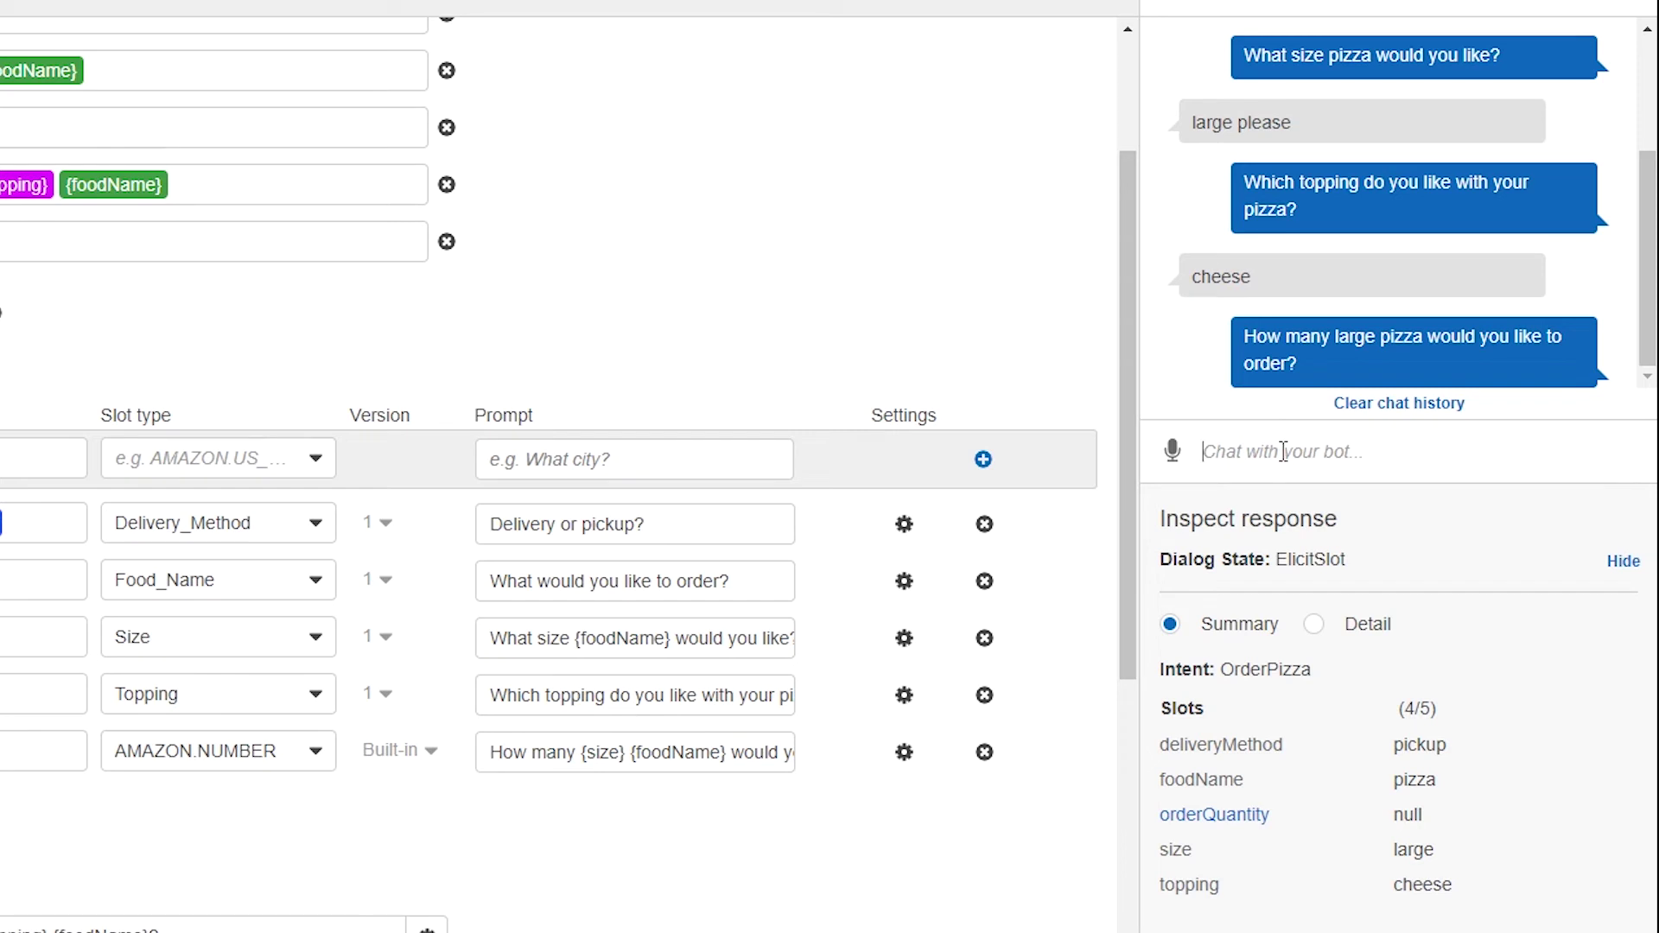
type("2")
key("Return")
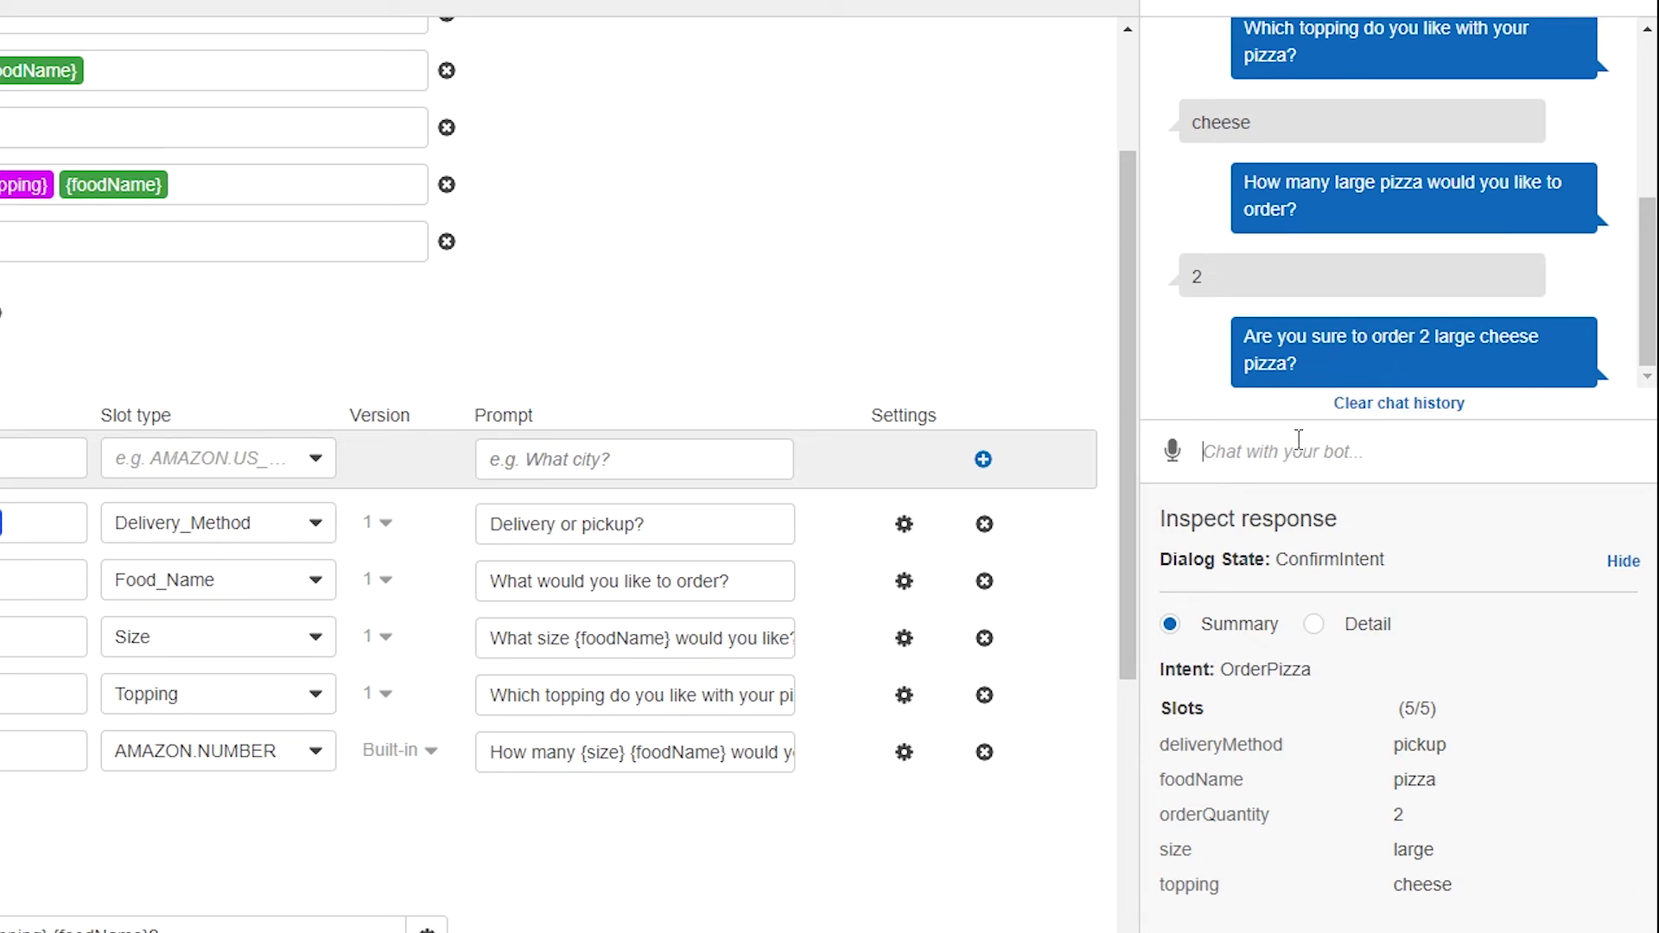
type("yes")
key("Return")
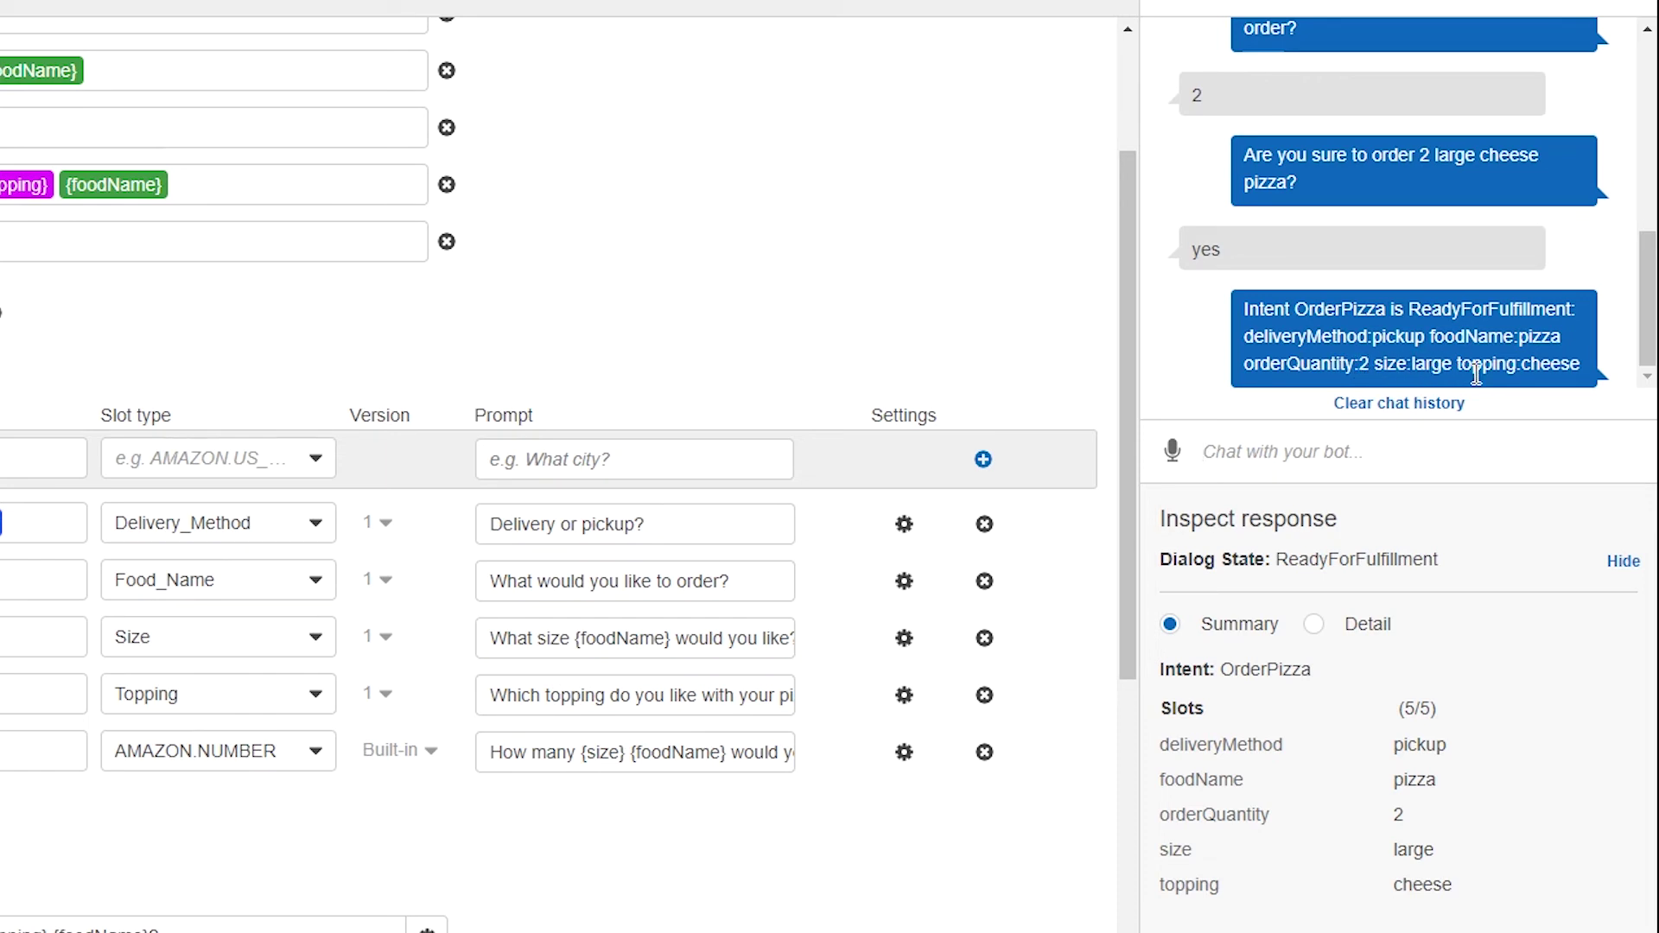
Clear the chat history and start a voice test order by saying "I would like to order pizza", "delivery" and "extra large".
left_click_drag(1126, 223, 1120, 110)
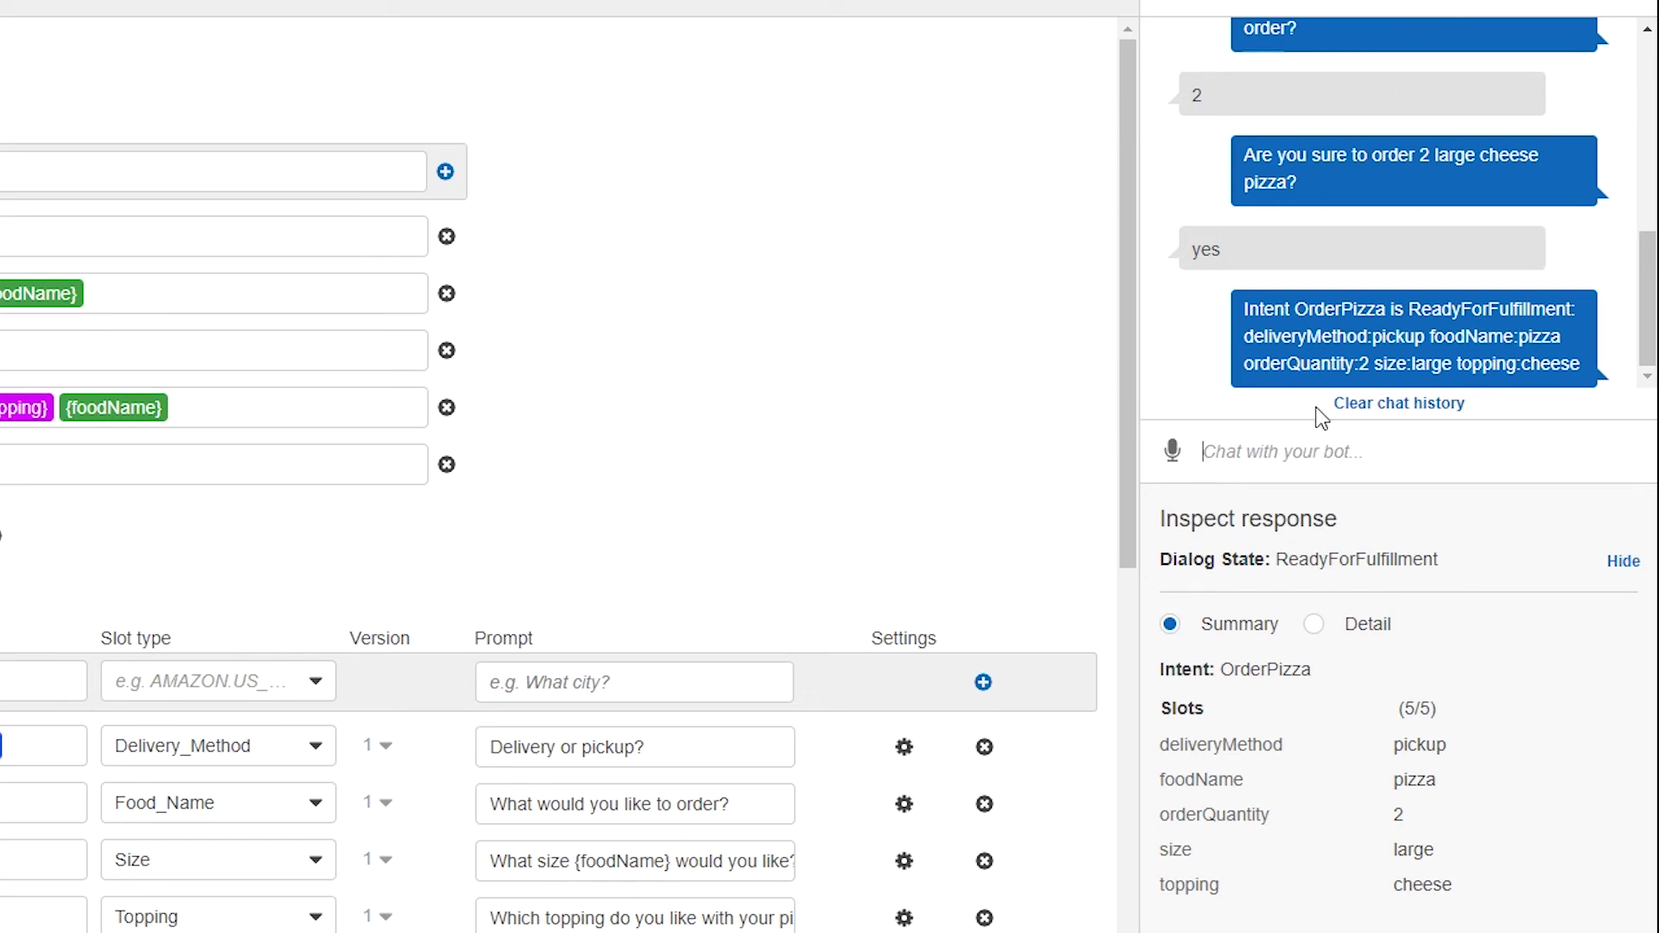
left_click(1412, 413)
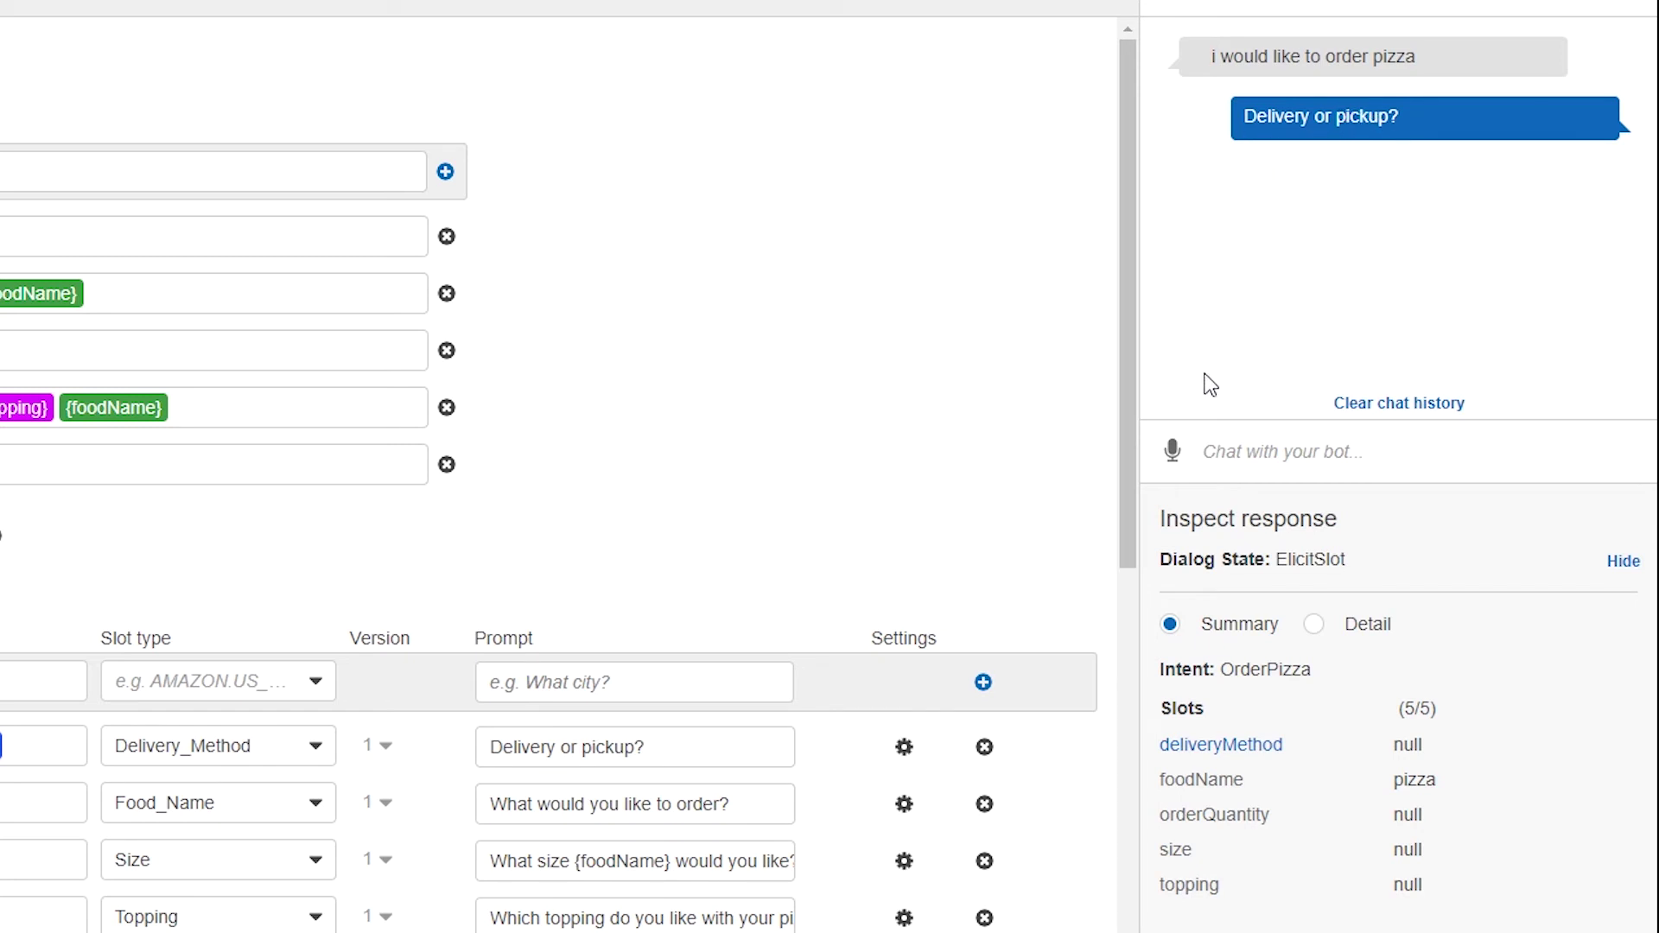
left_click(1174, 452)
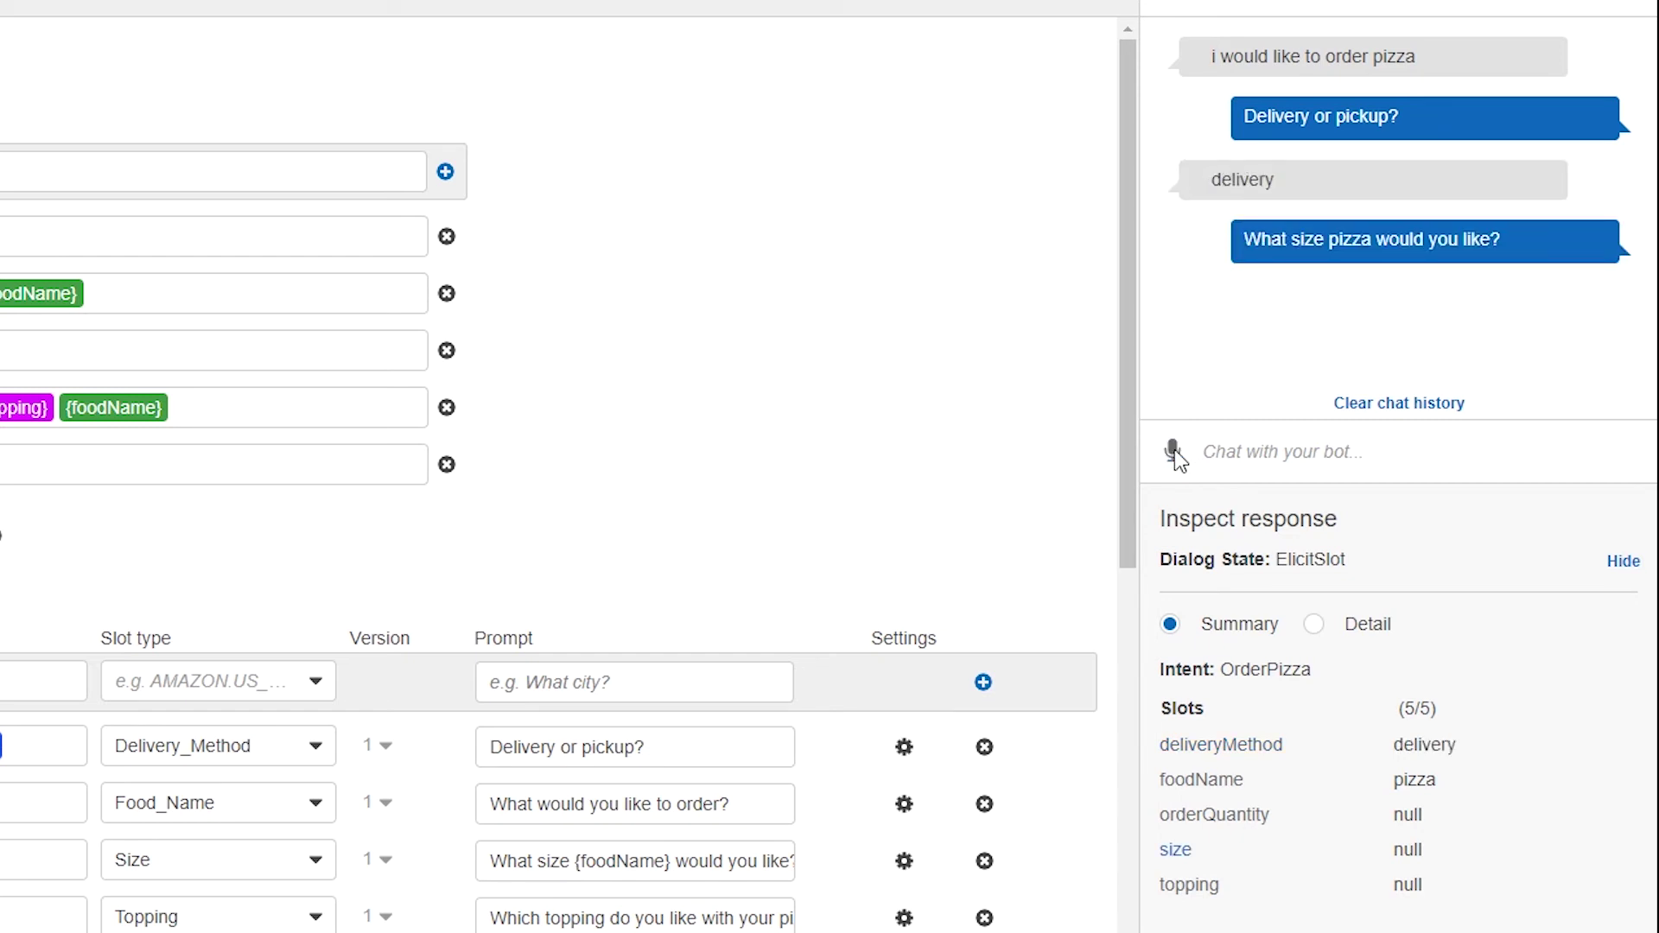
left_click(1174, 451)
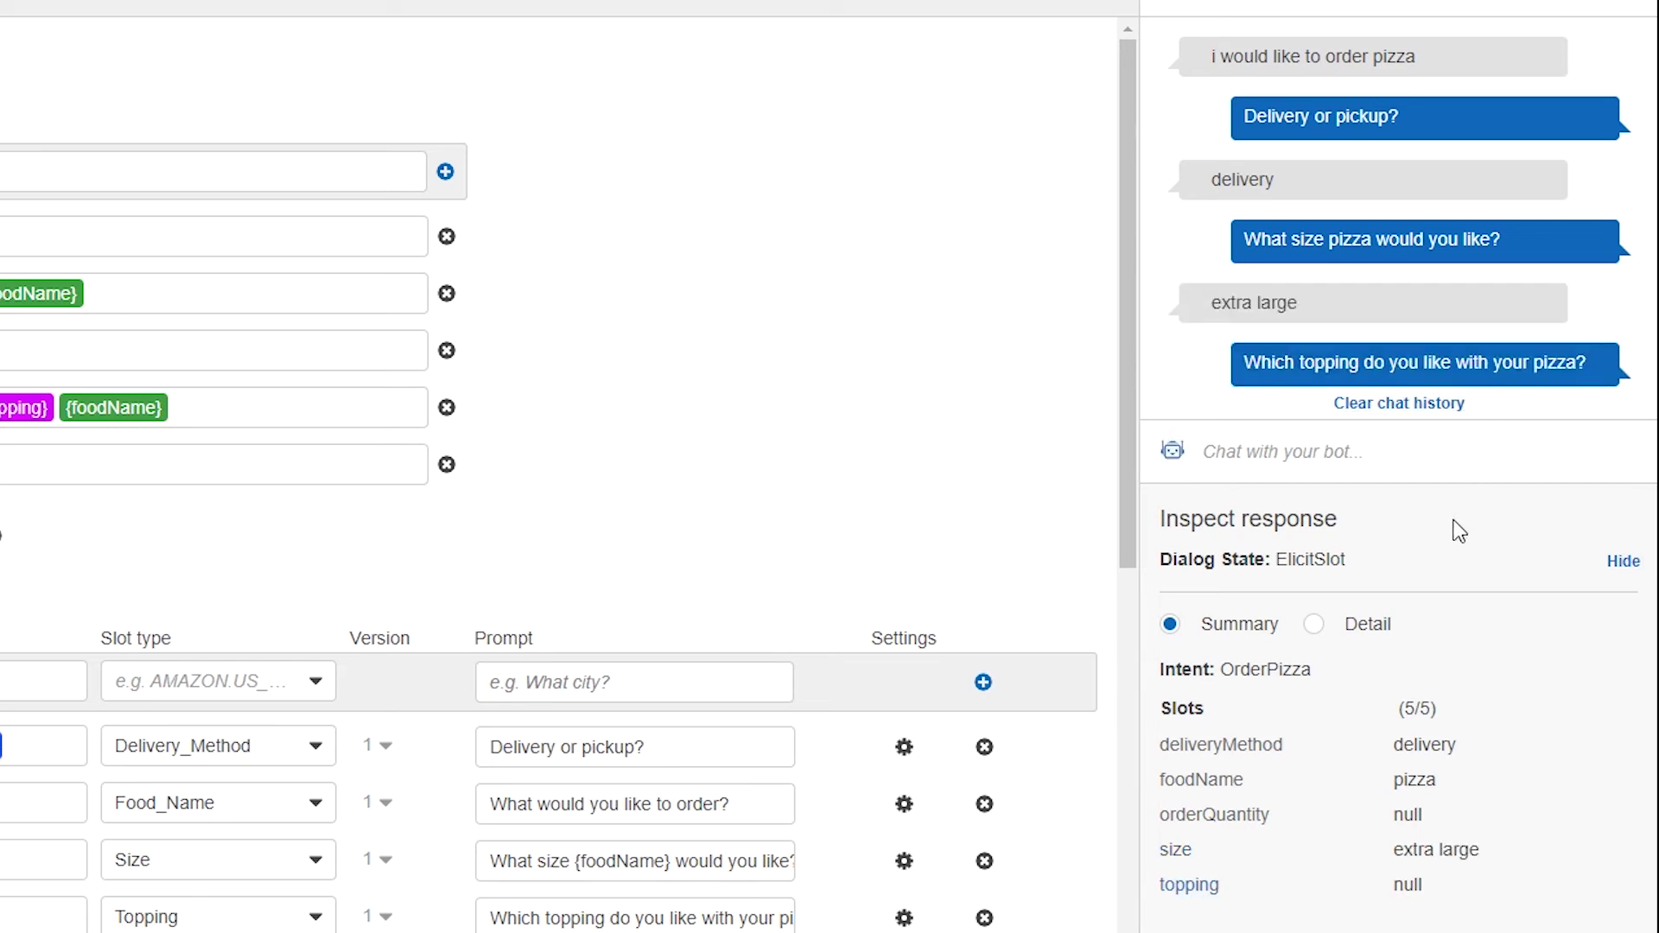
Complete the voice test order by saying "pepperoni please" for the topping, "two please" for the quantity and "yes" to confirm.
left_click(1173, 451)
left_click(1177, 450)
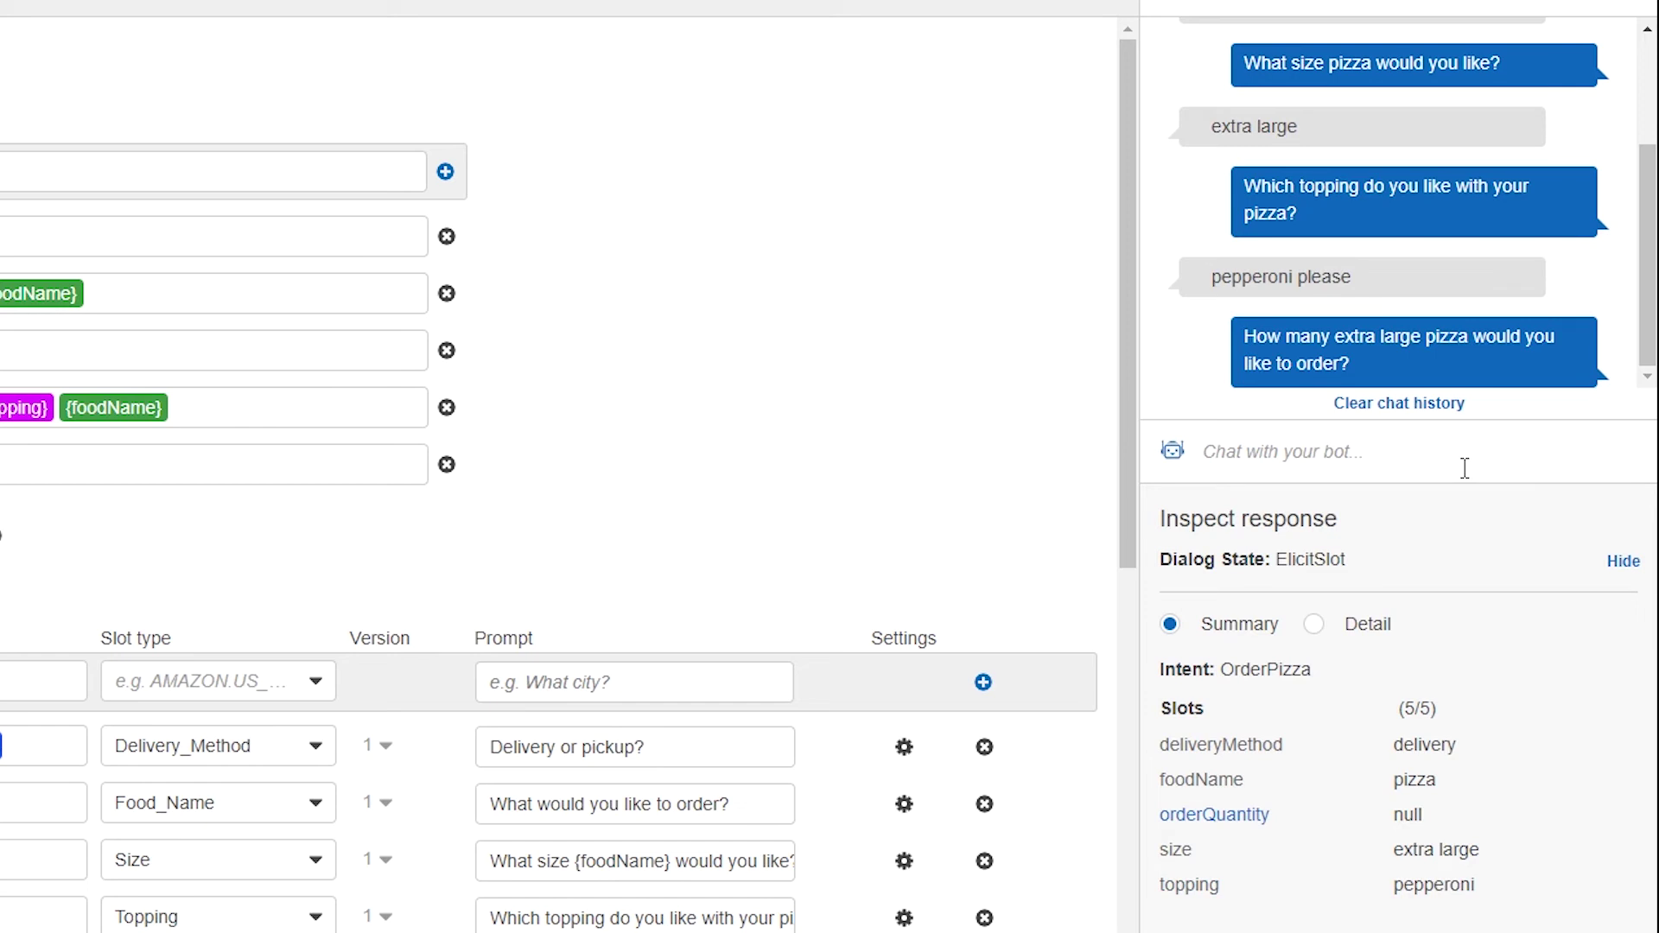
left_click(1172, 450)
left_click(1173, 450)
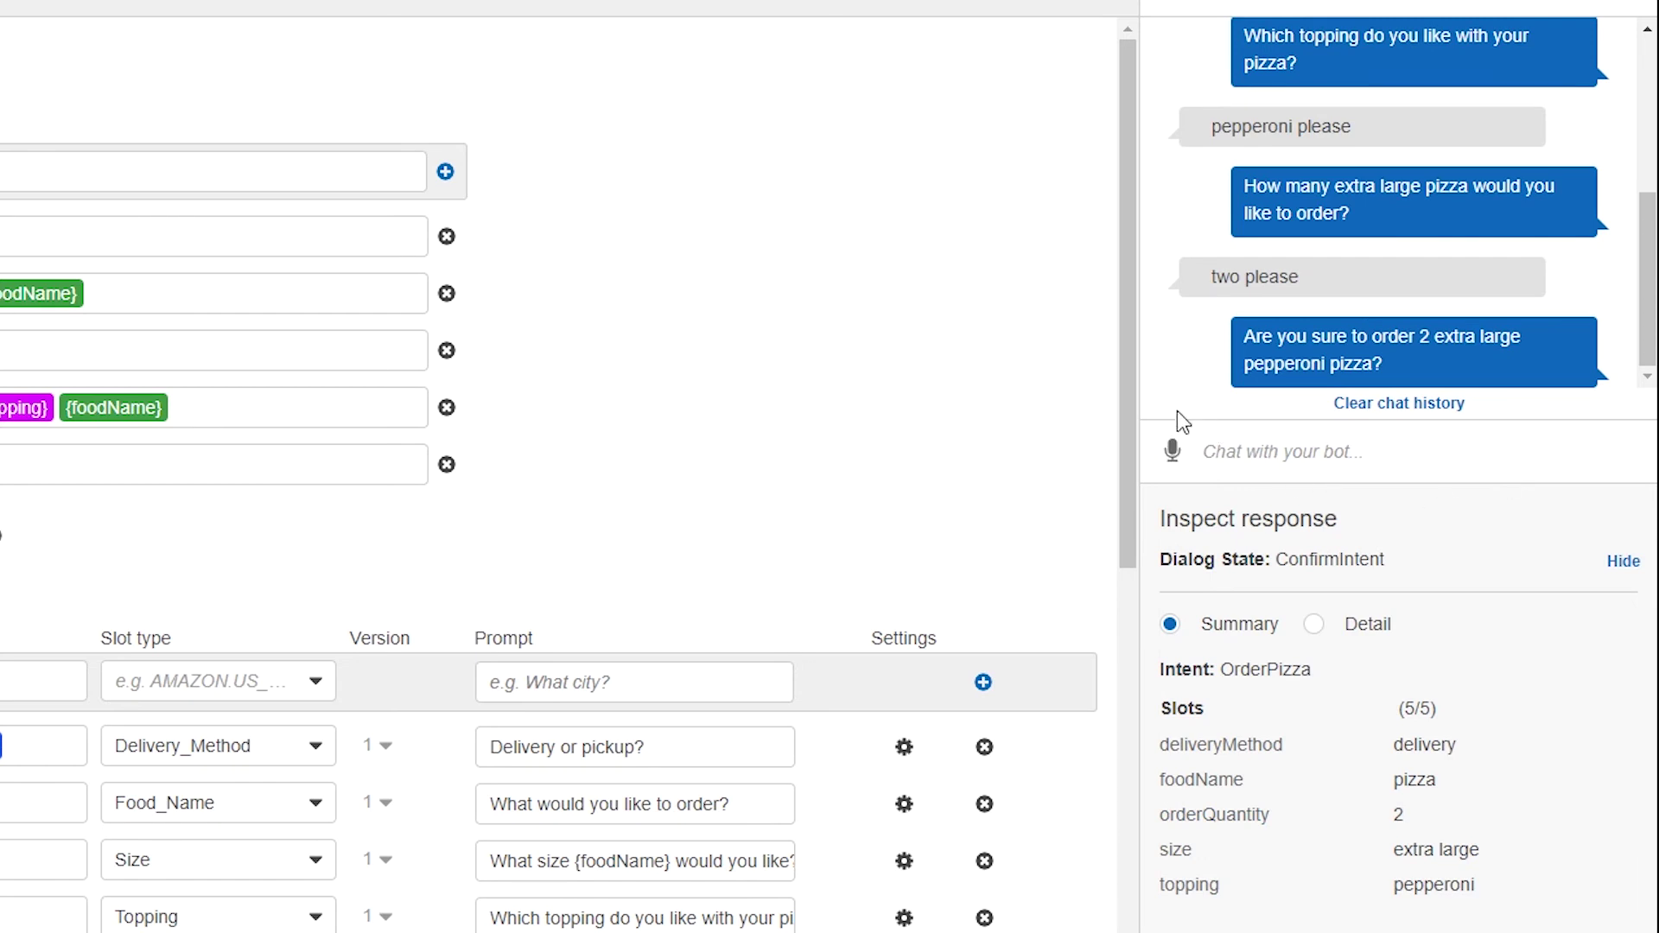
left_click(1172, 450)
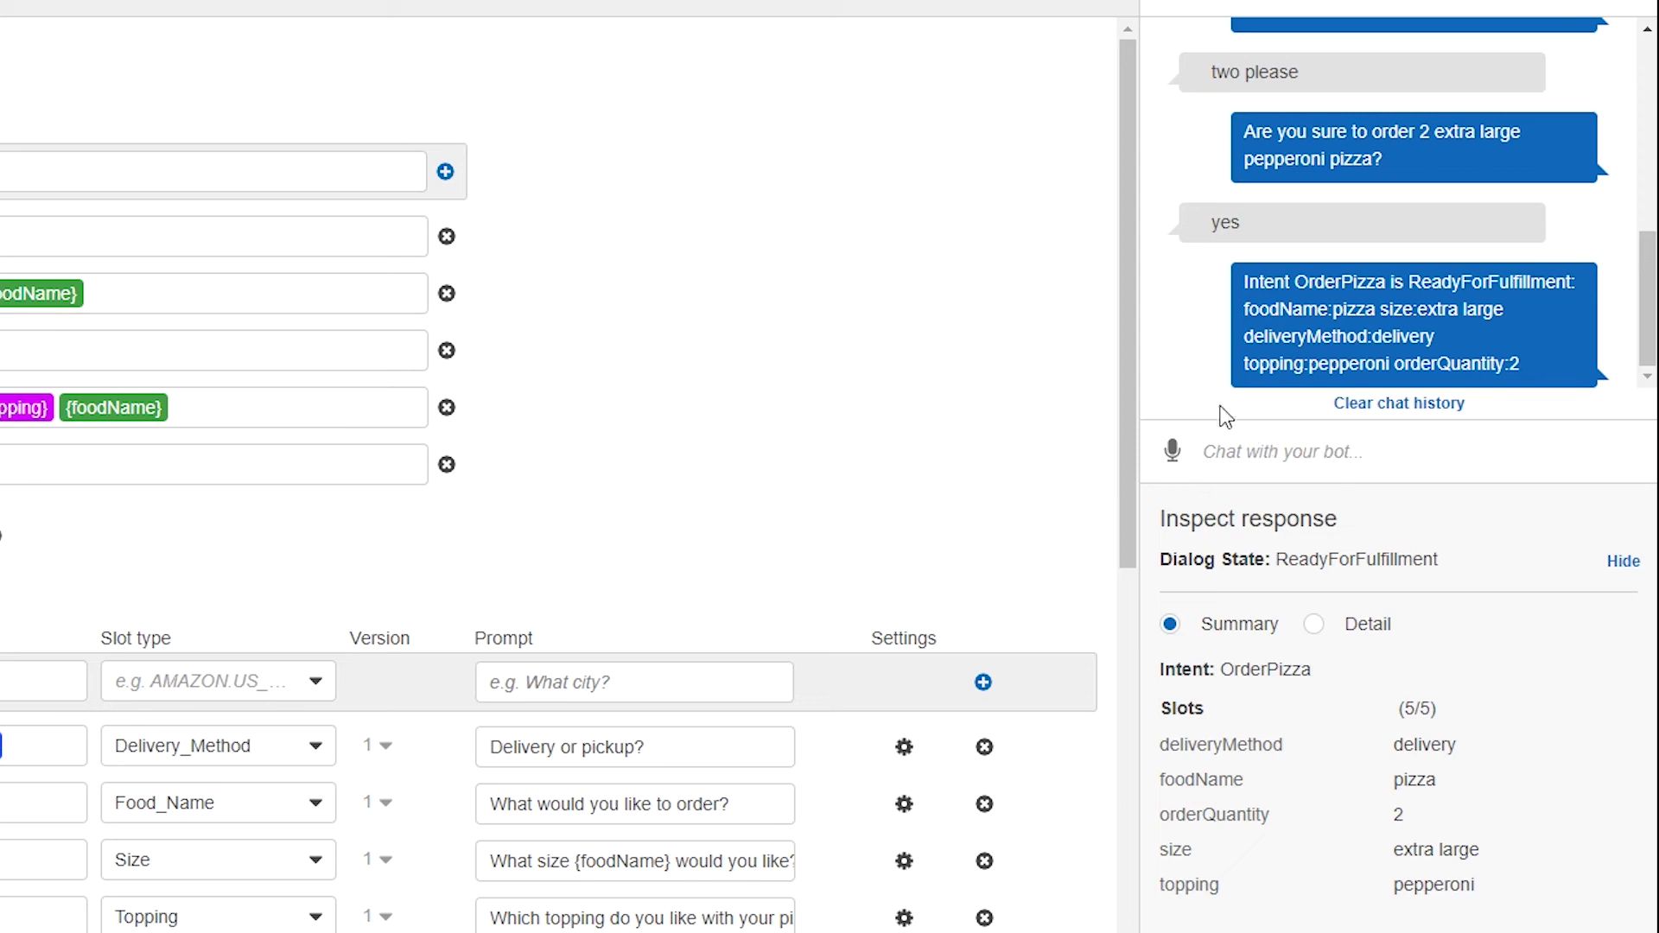
Clear the chat history and start a voice test order by saying "I would like to order pepperoni pizza", "pickup please" and "large".
left_click(1419, 417)
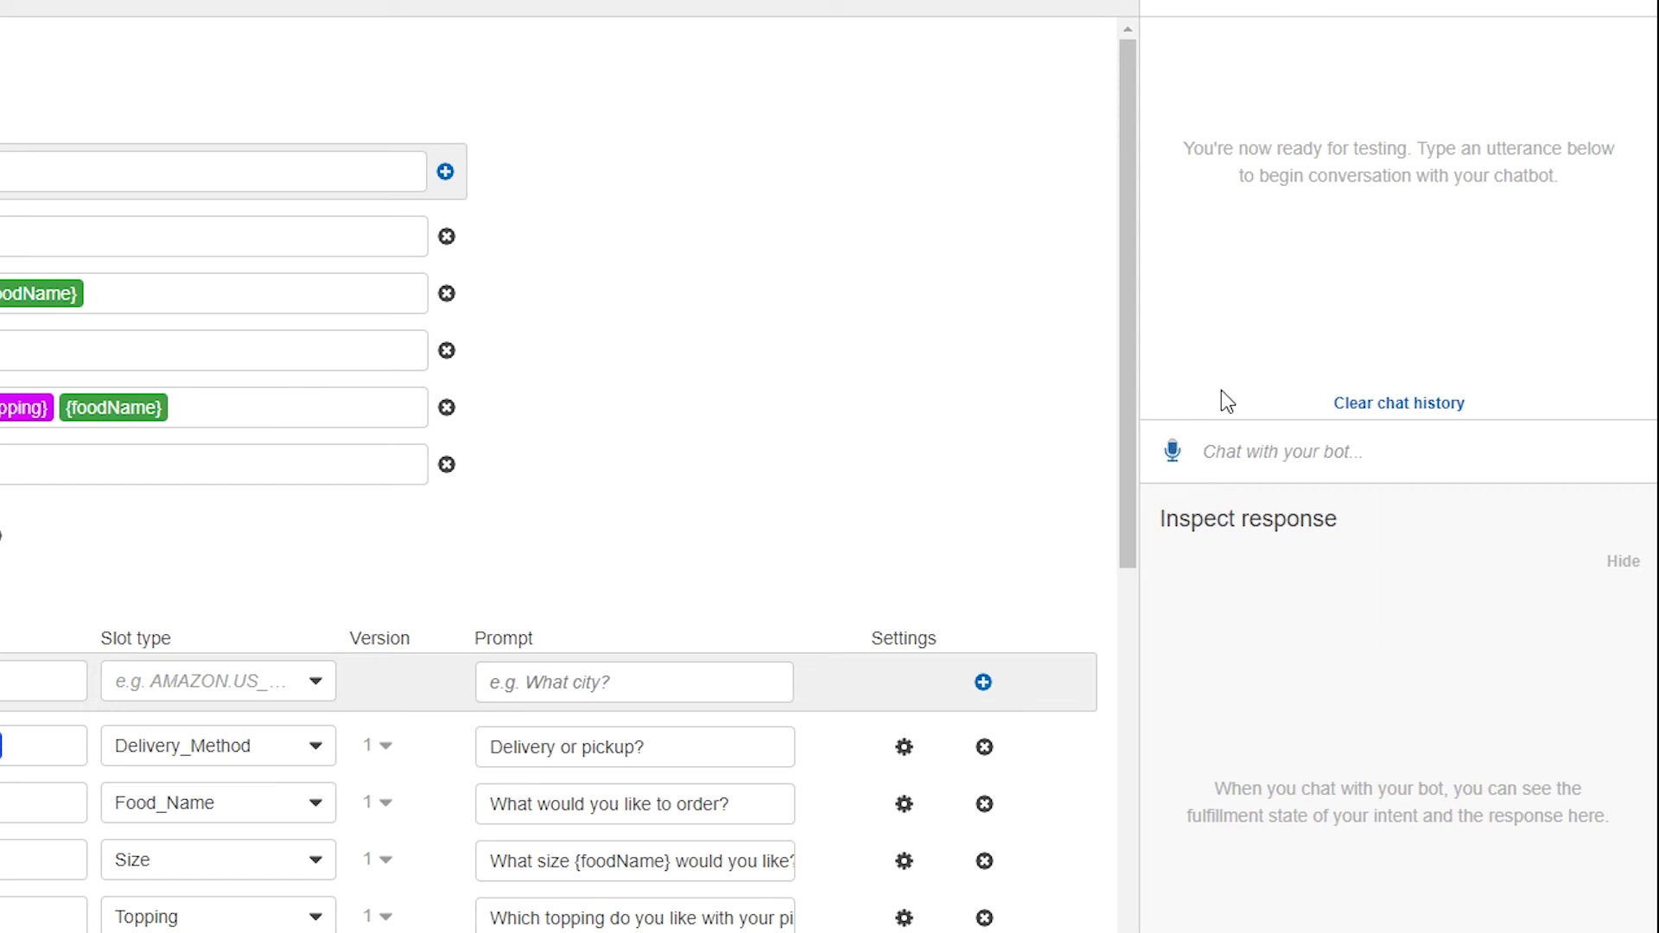
left_click(1171, 451)
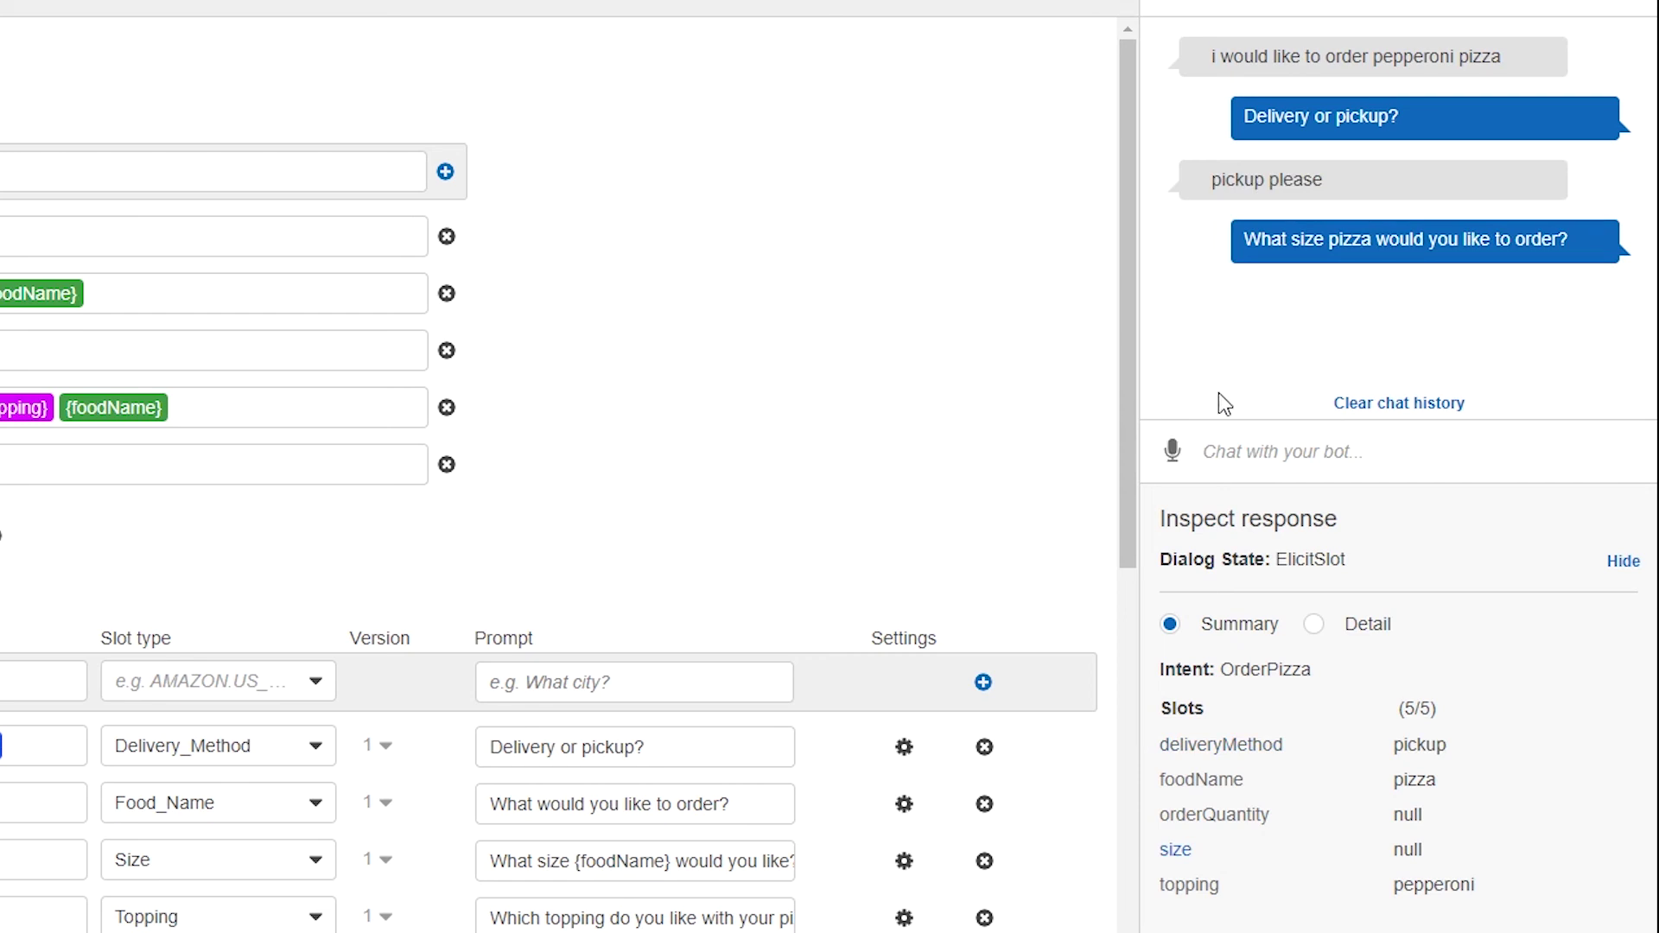
left_click(1173, 451)
left_click(1177, 450)
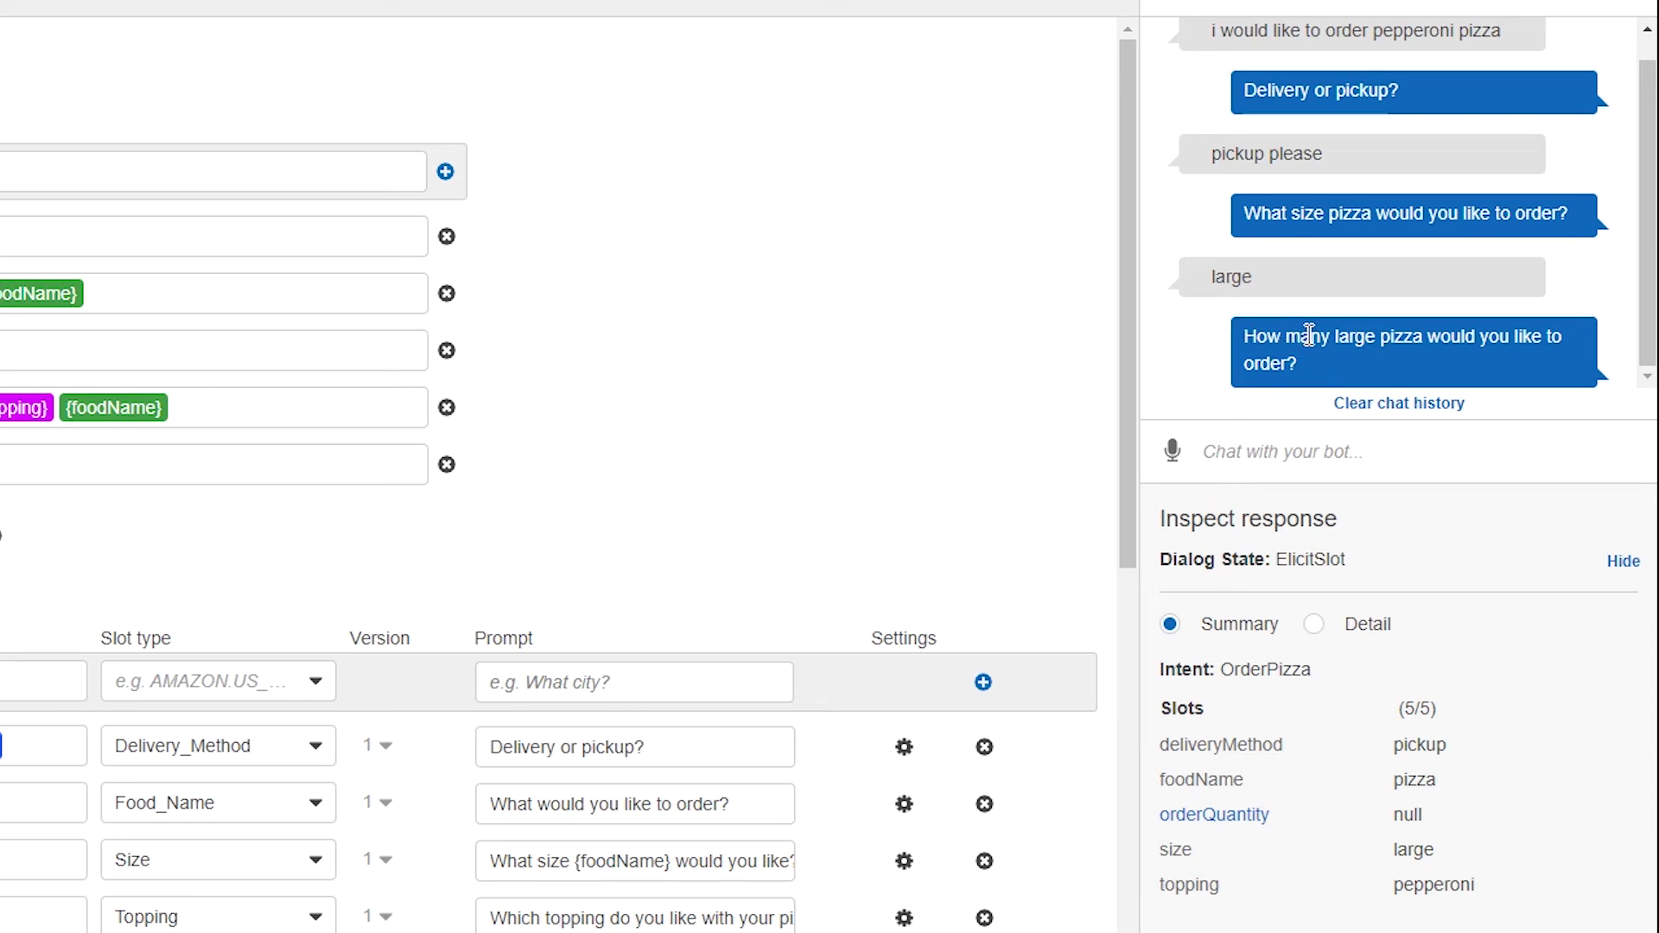
Finish the voice test order by saying "two" for the quantity and "no" to the confirmation.
left_click(1173, 458)
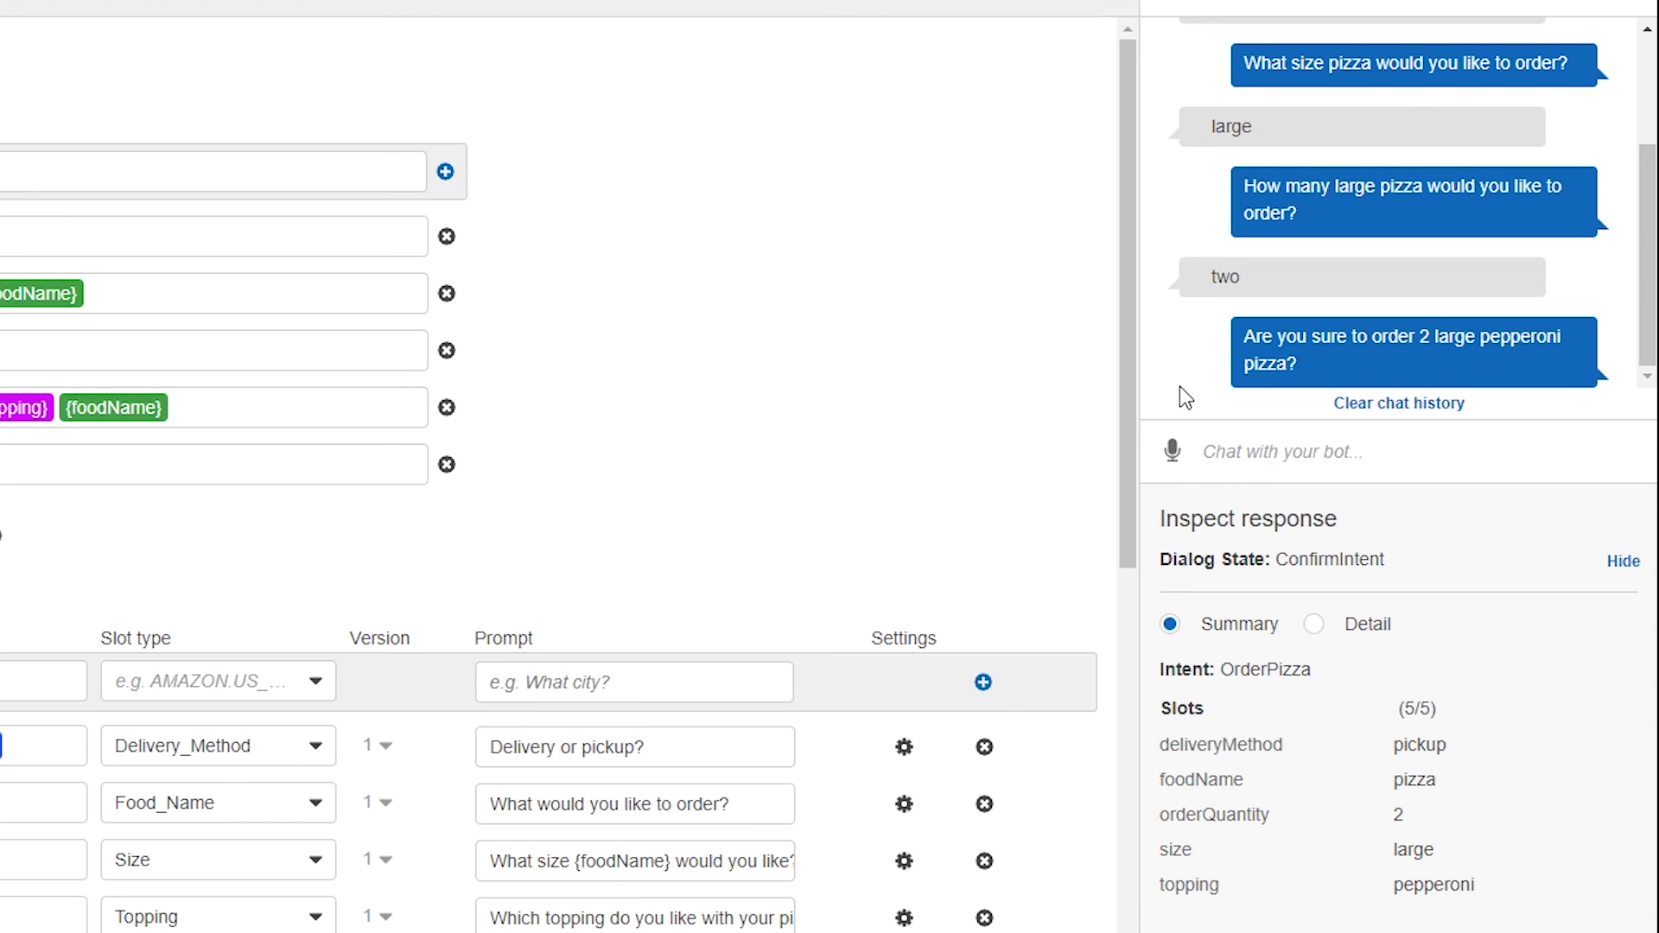
left_click(1173, 451)
left_click(1174, 451)
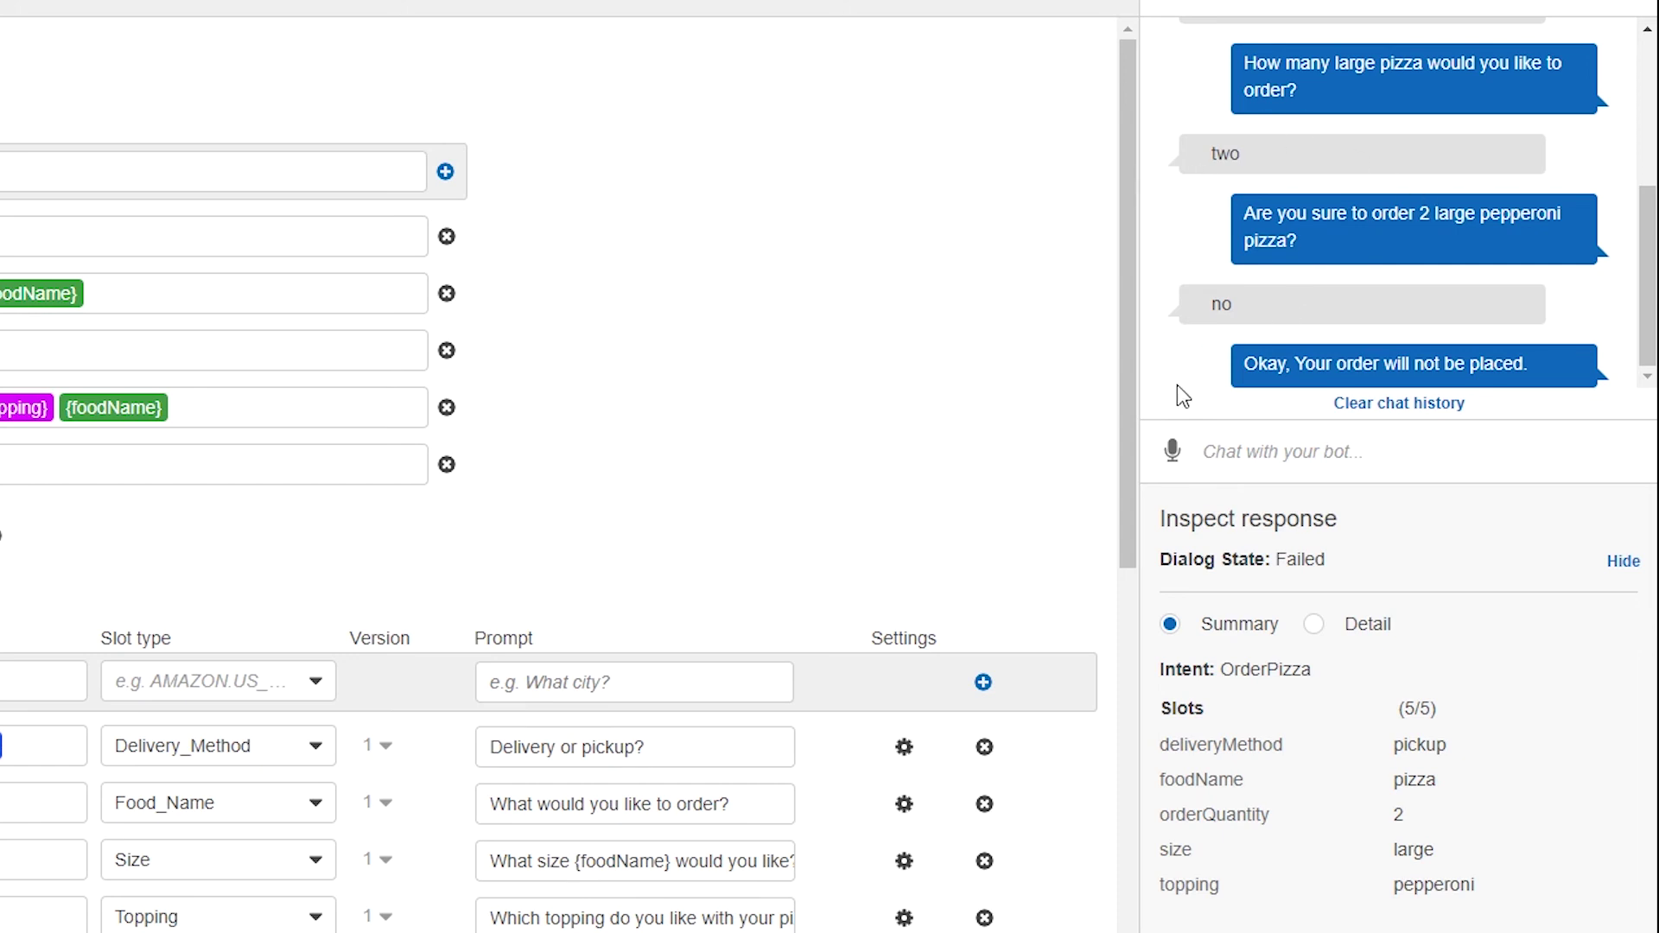
Clear the chat history and send the bot the off-topic text "should I go outside or stay home during this COVID-19 pandamic?".
left_click(1418, 406)
left_click(1320, 453)
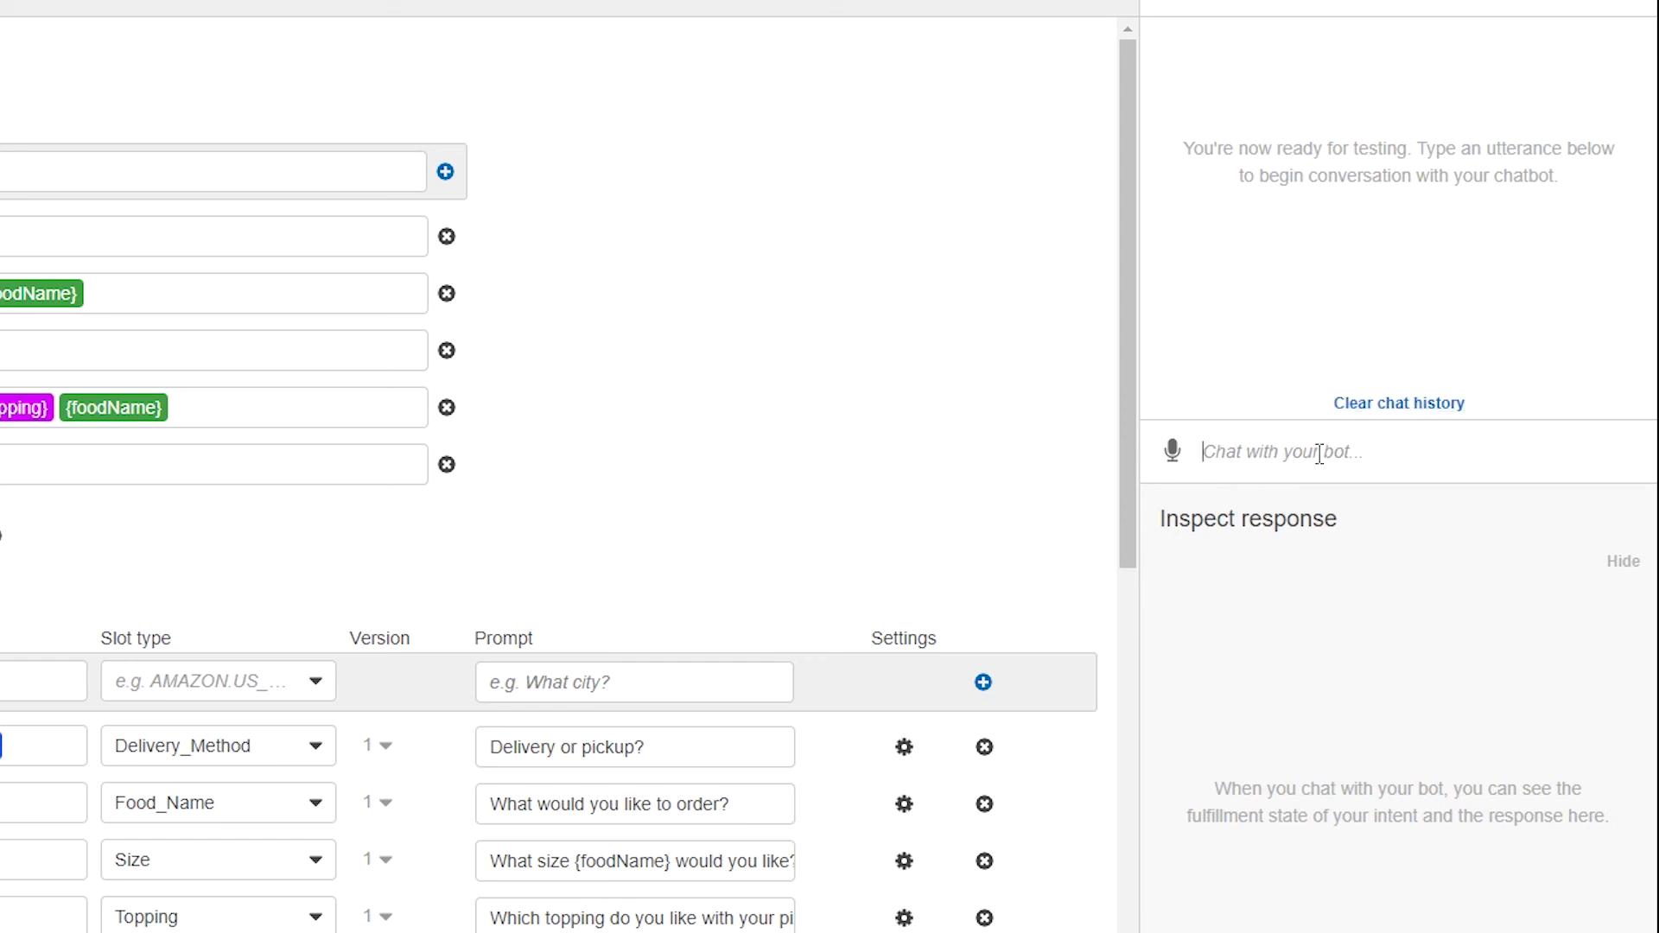
type("should I go outside or stay")
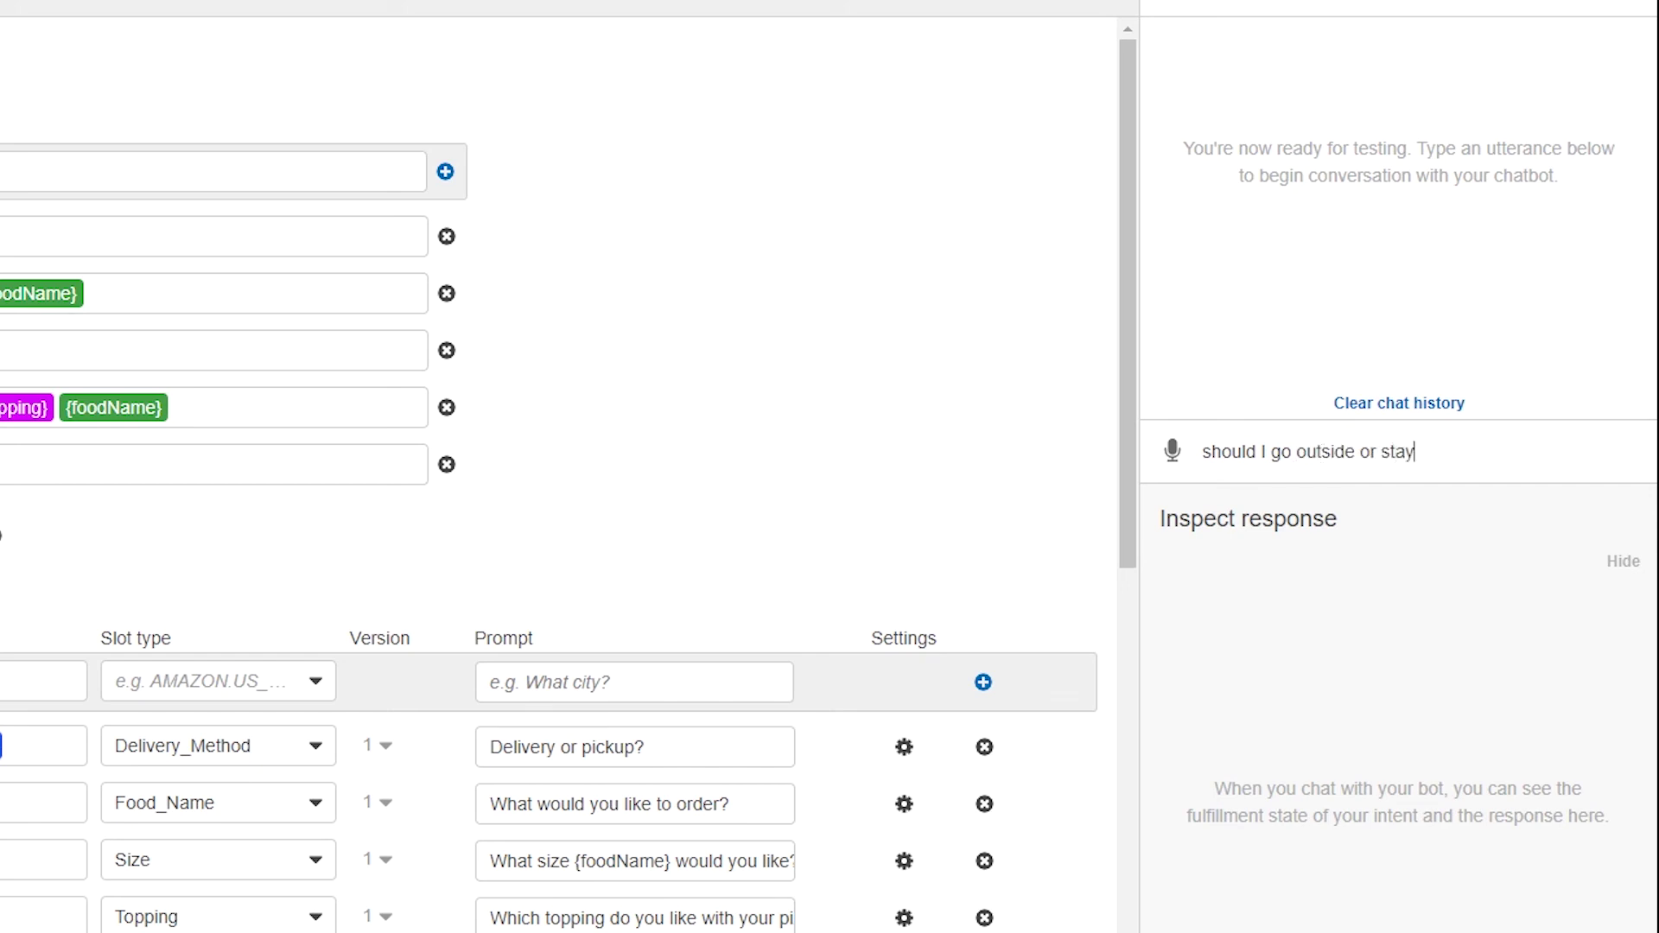
type(" home during this ")
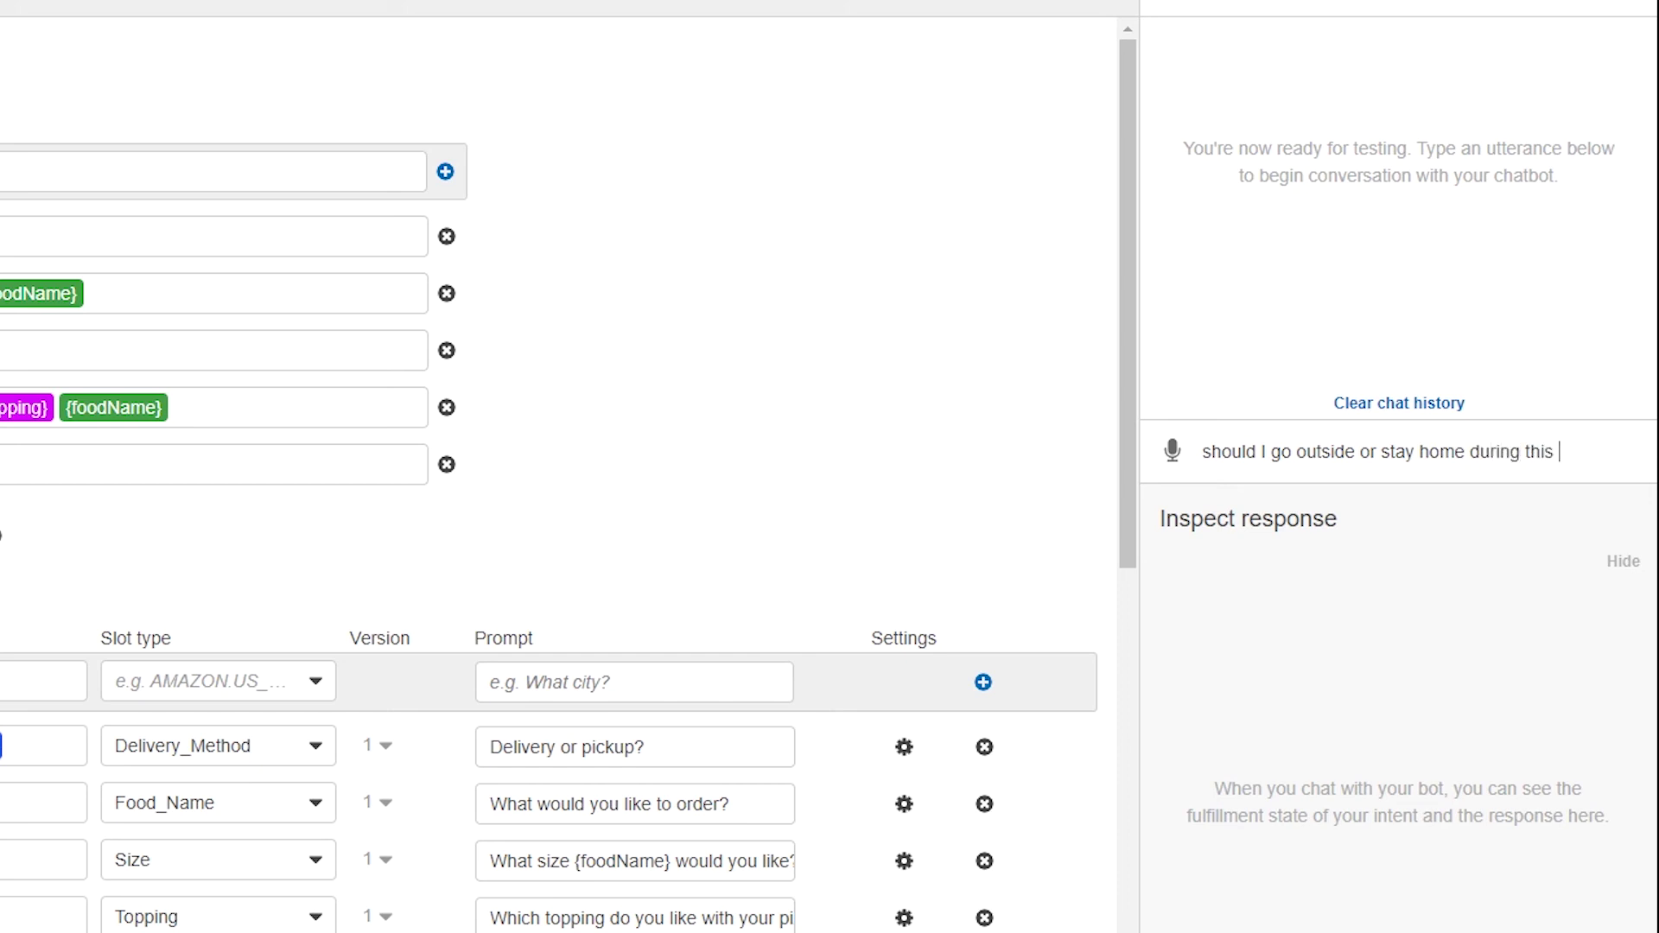
type("COVID-19 P")
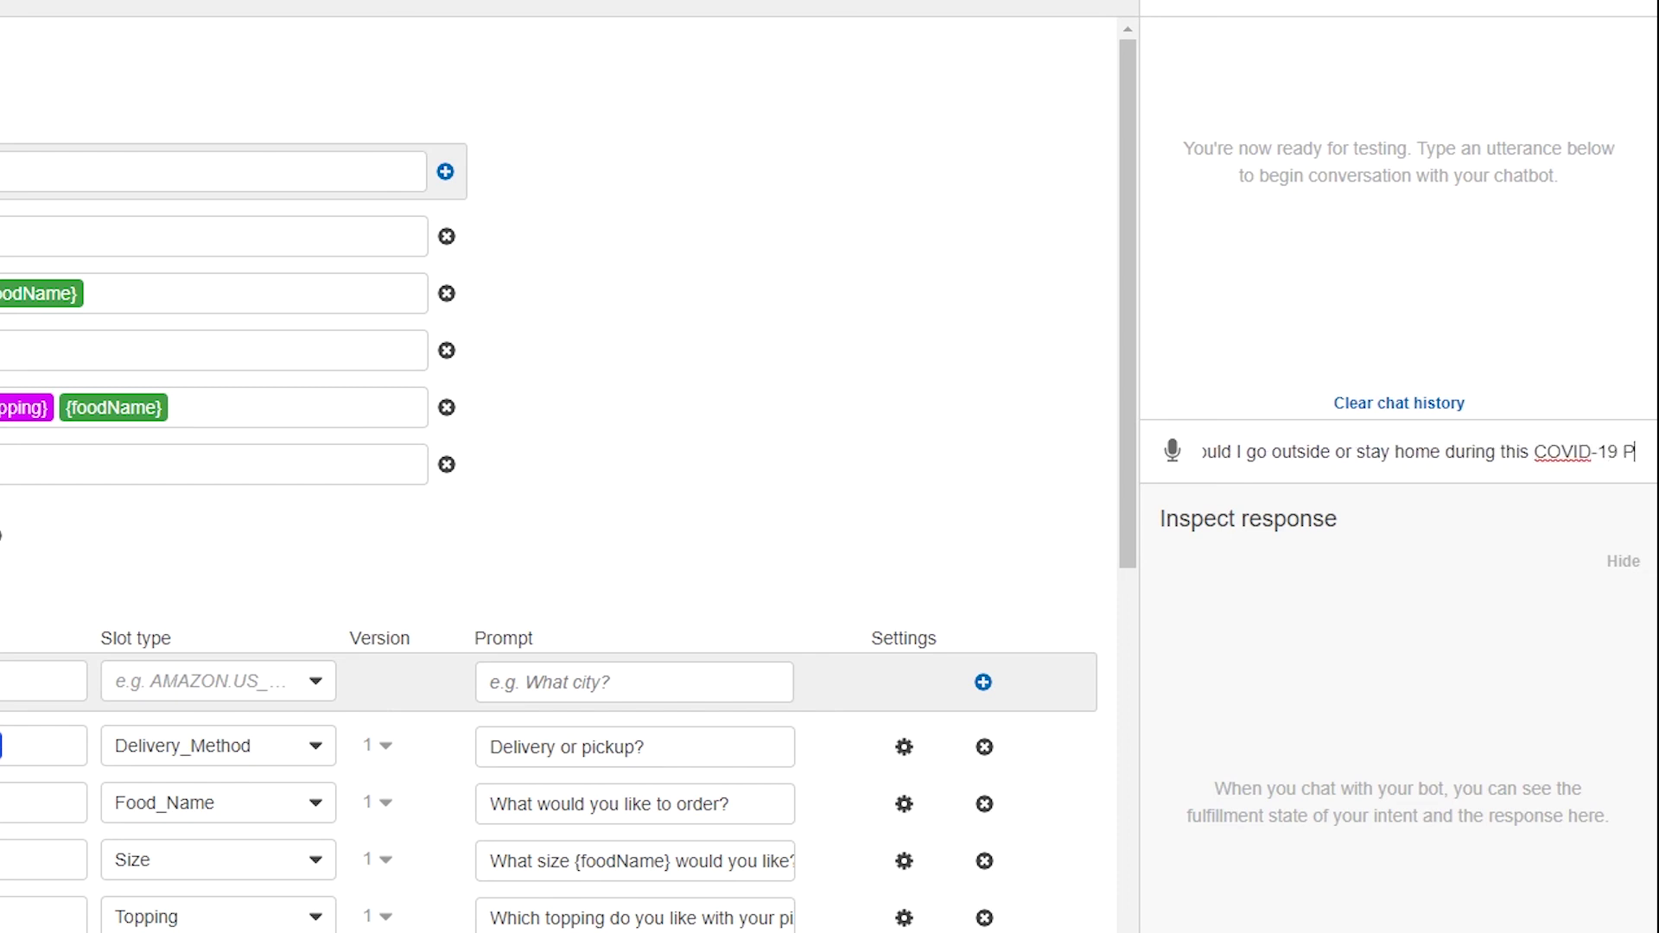
type("AND")
key("BackSpace")
key("BackSpace")
key("BackSpace")
key("BackSpace")
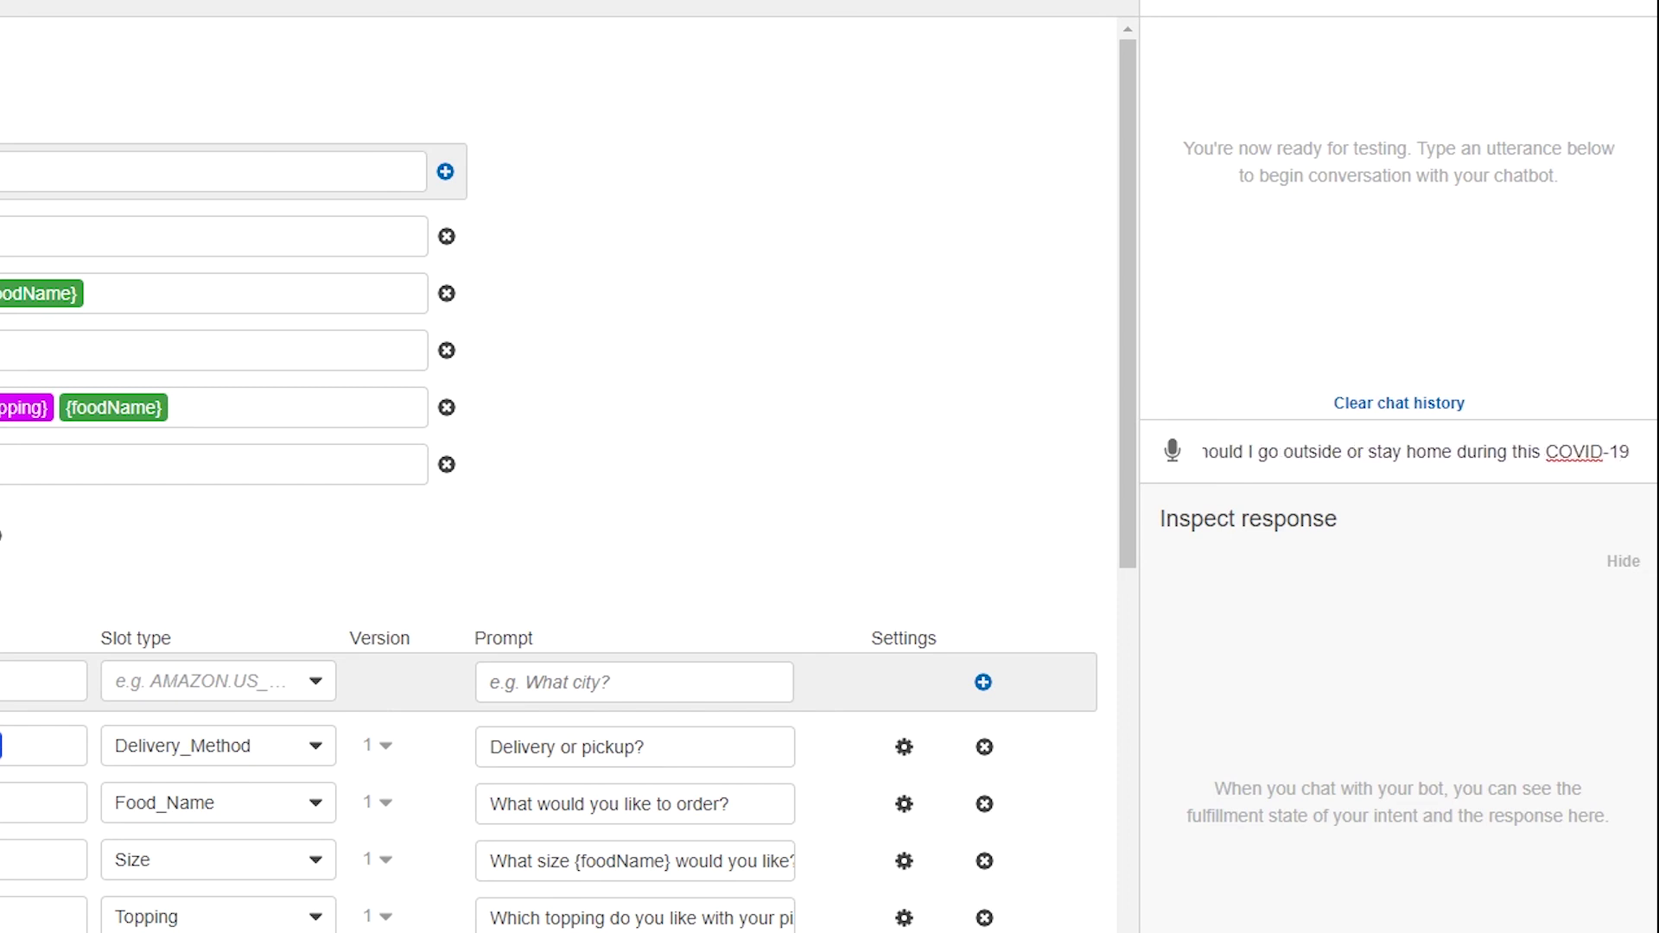
type("pandamic")
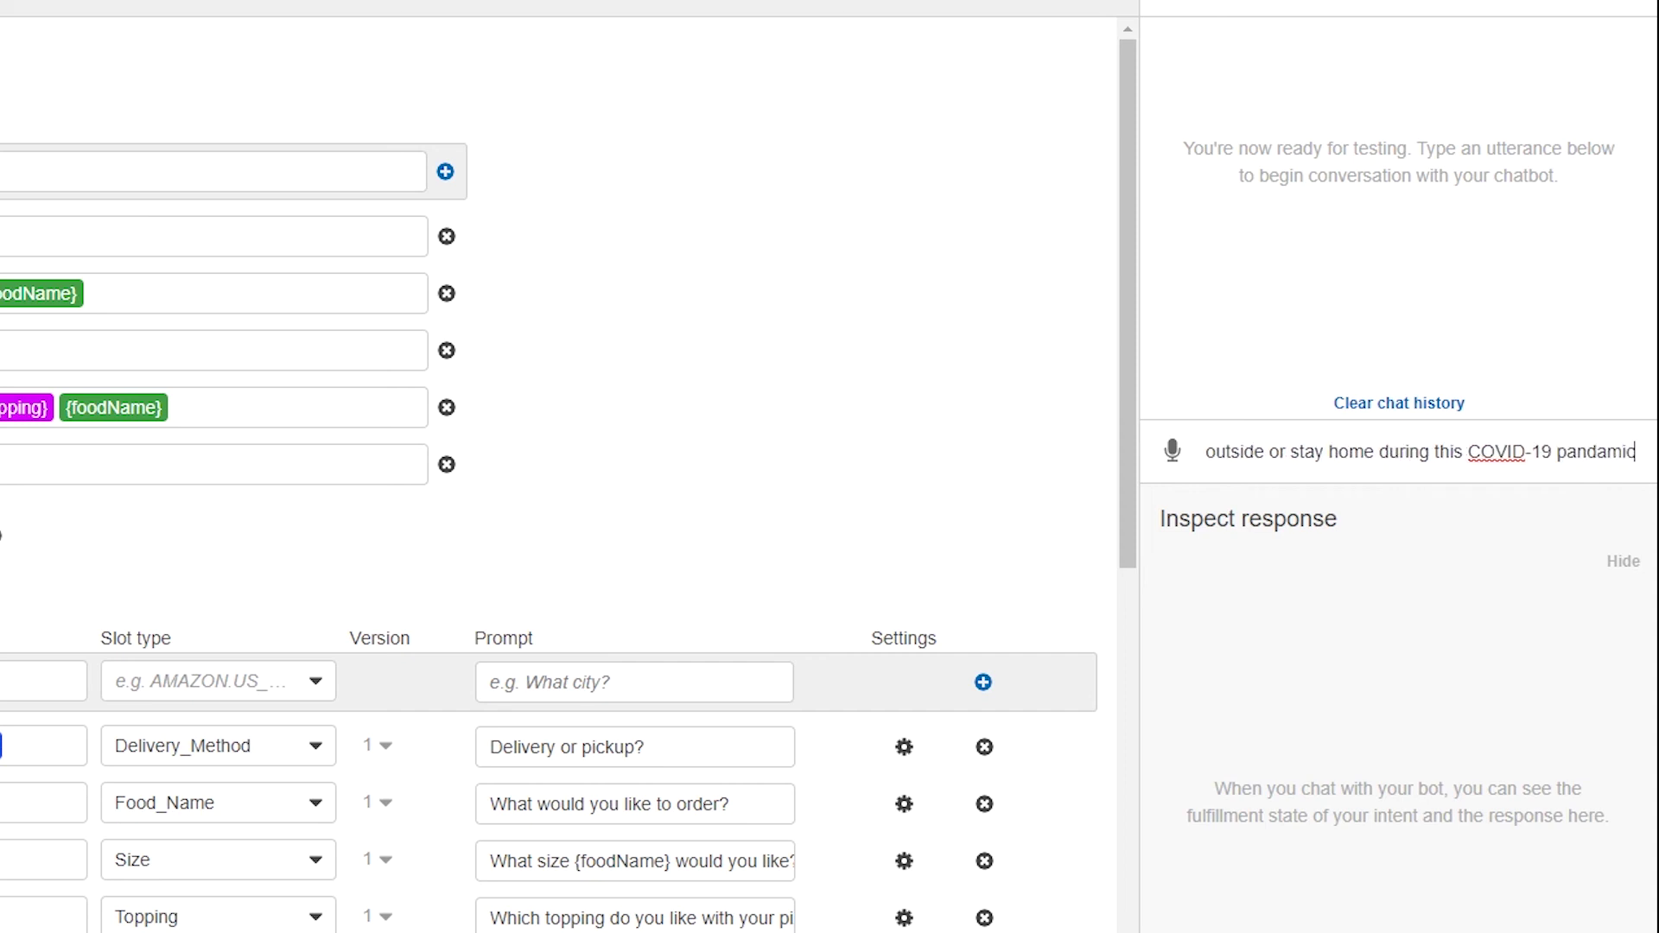
type("?")
key("Return")
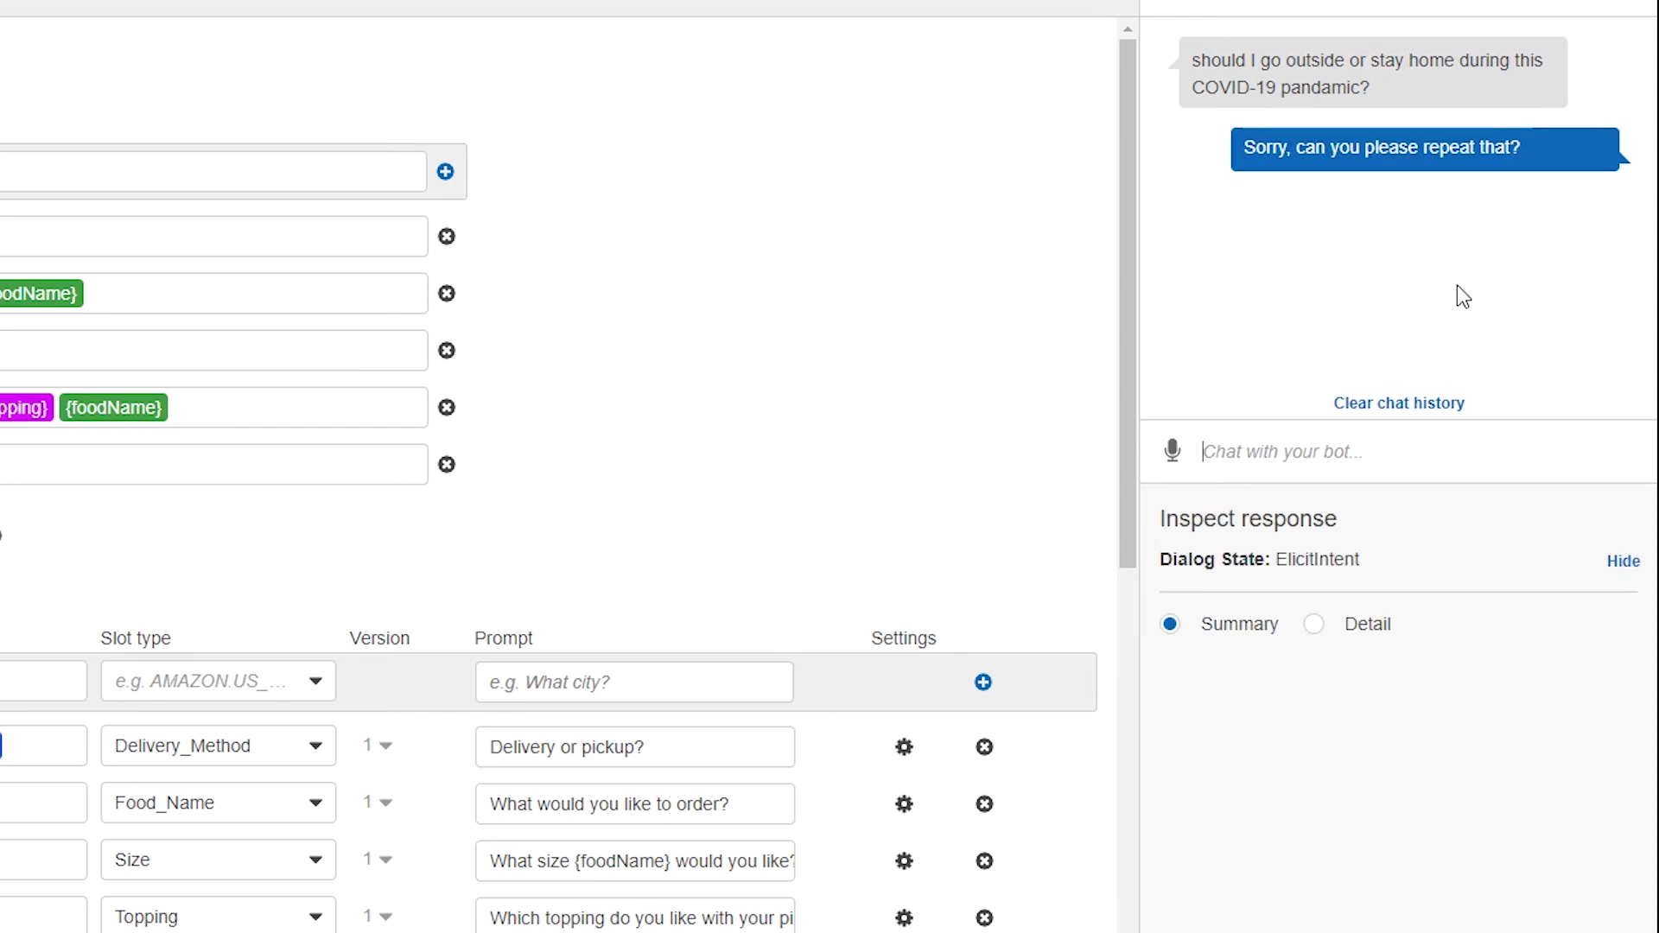
Ask the bot by voice two more times whether to go outside or stay home, testing the error handling.
left_click(1174, 451)
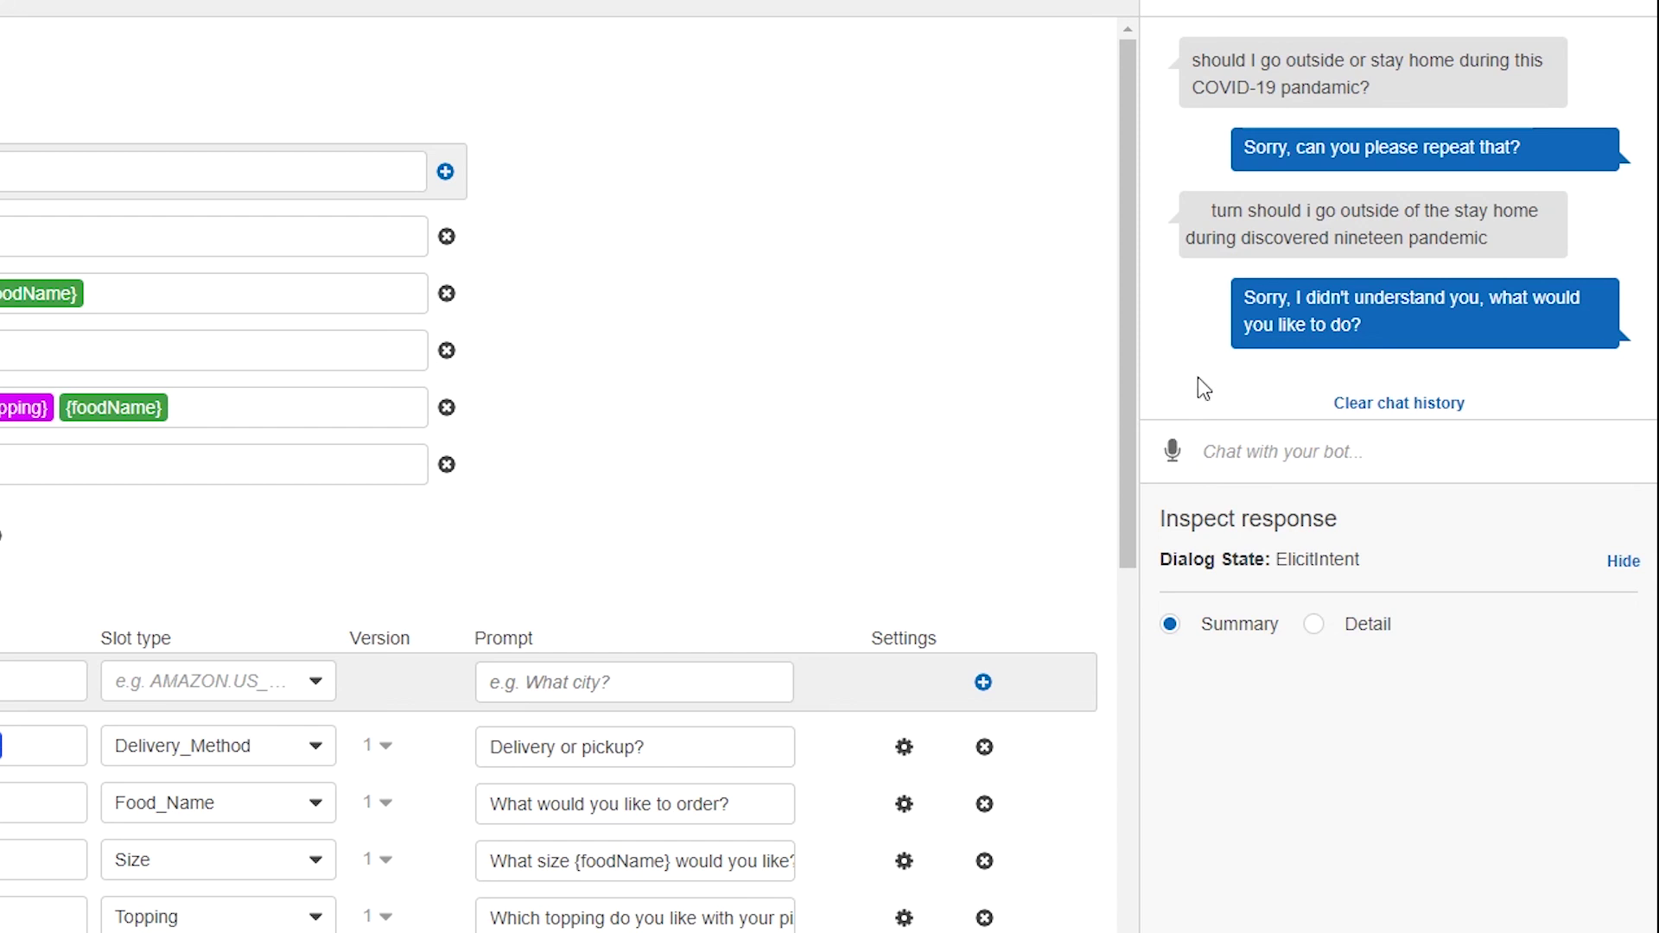
left_click(1172, 449)
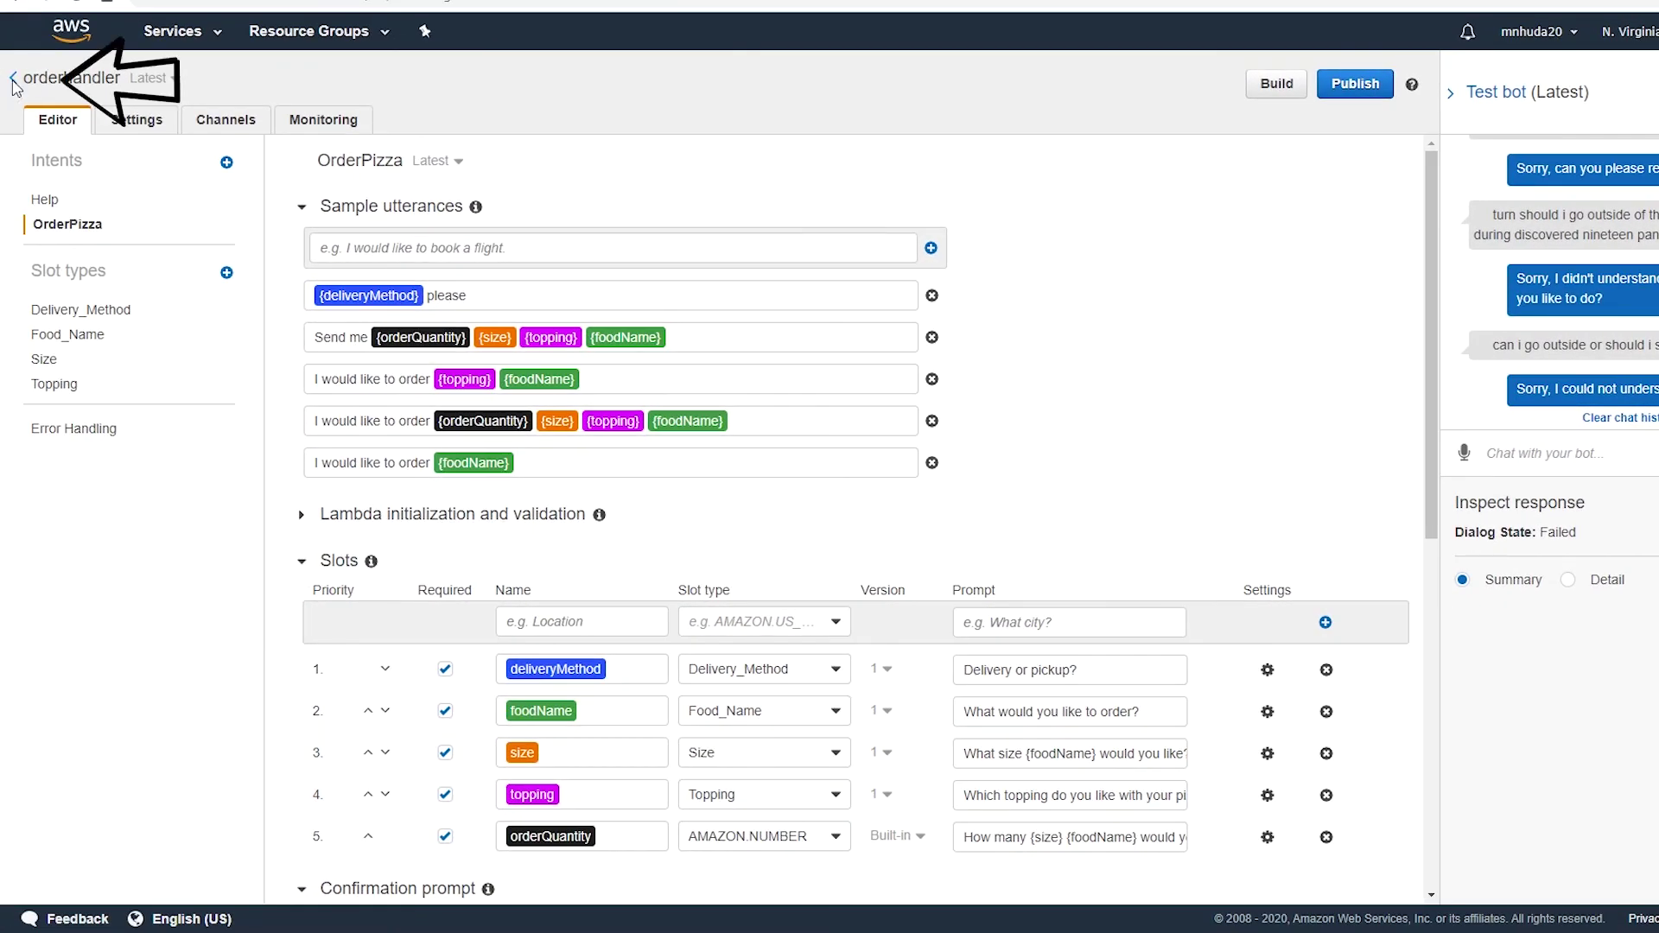
Return to the list of bots and delete the orderhandler bot.
left_click(12, 80)
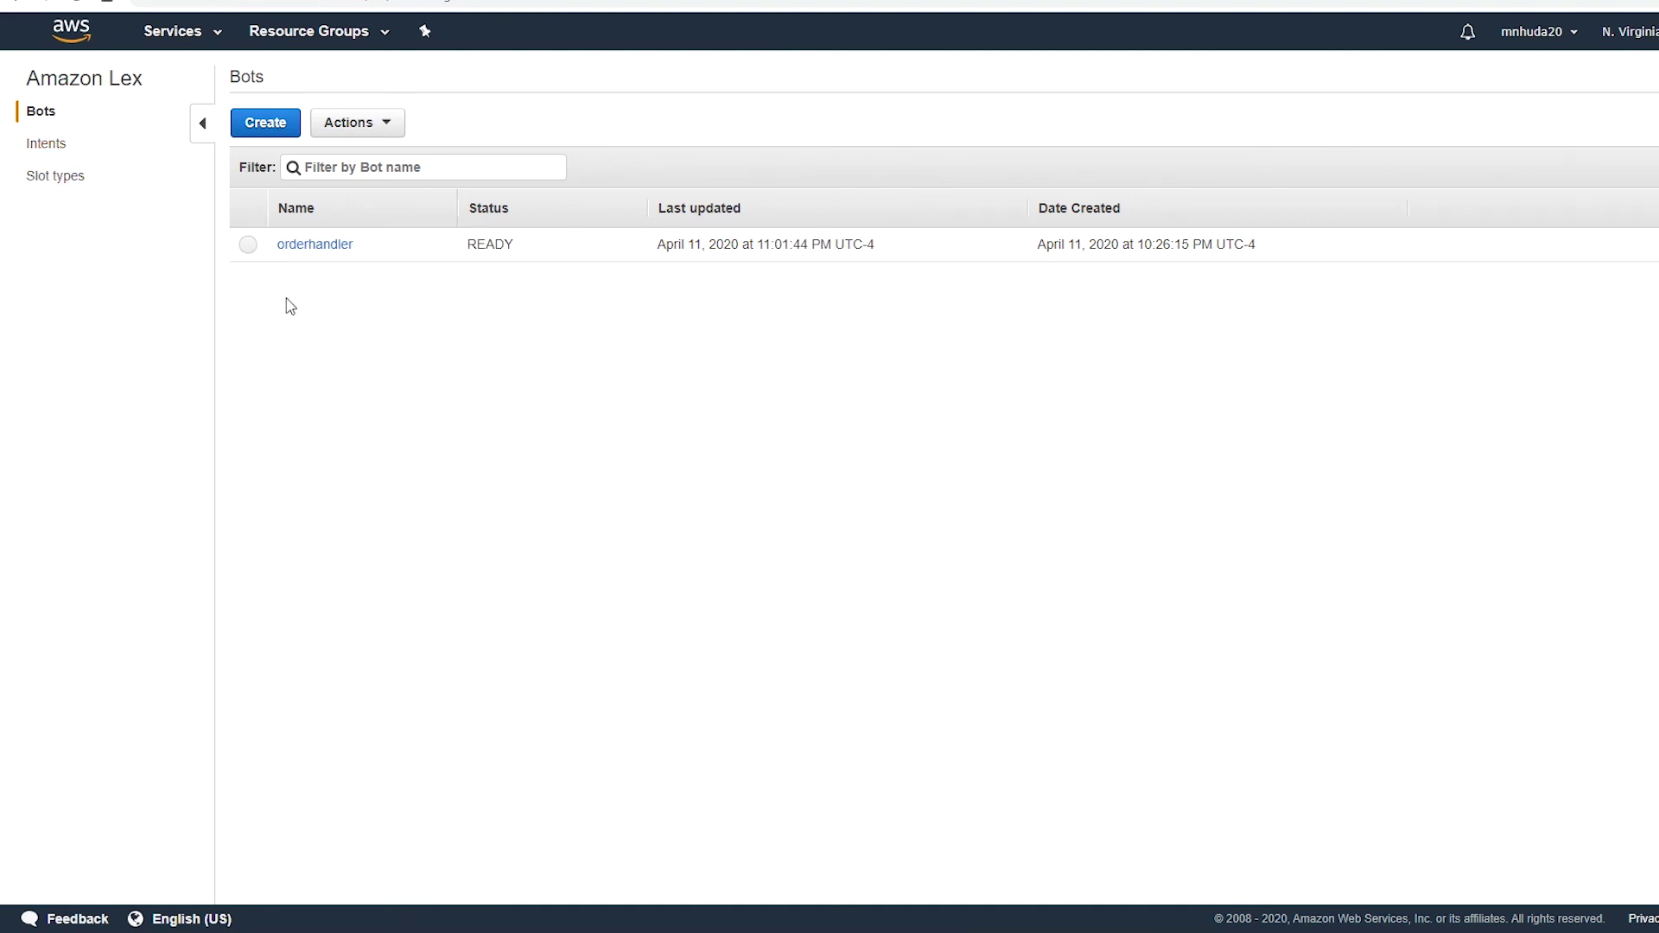
left_click(248, 246)
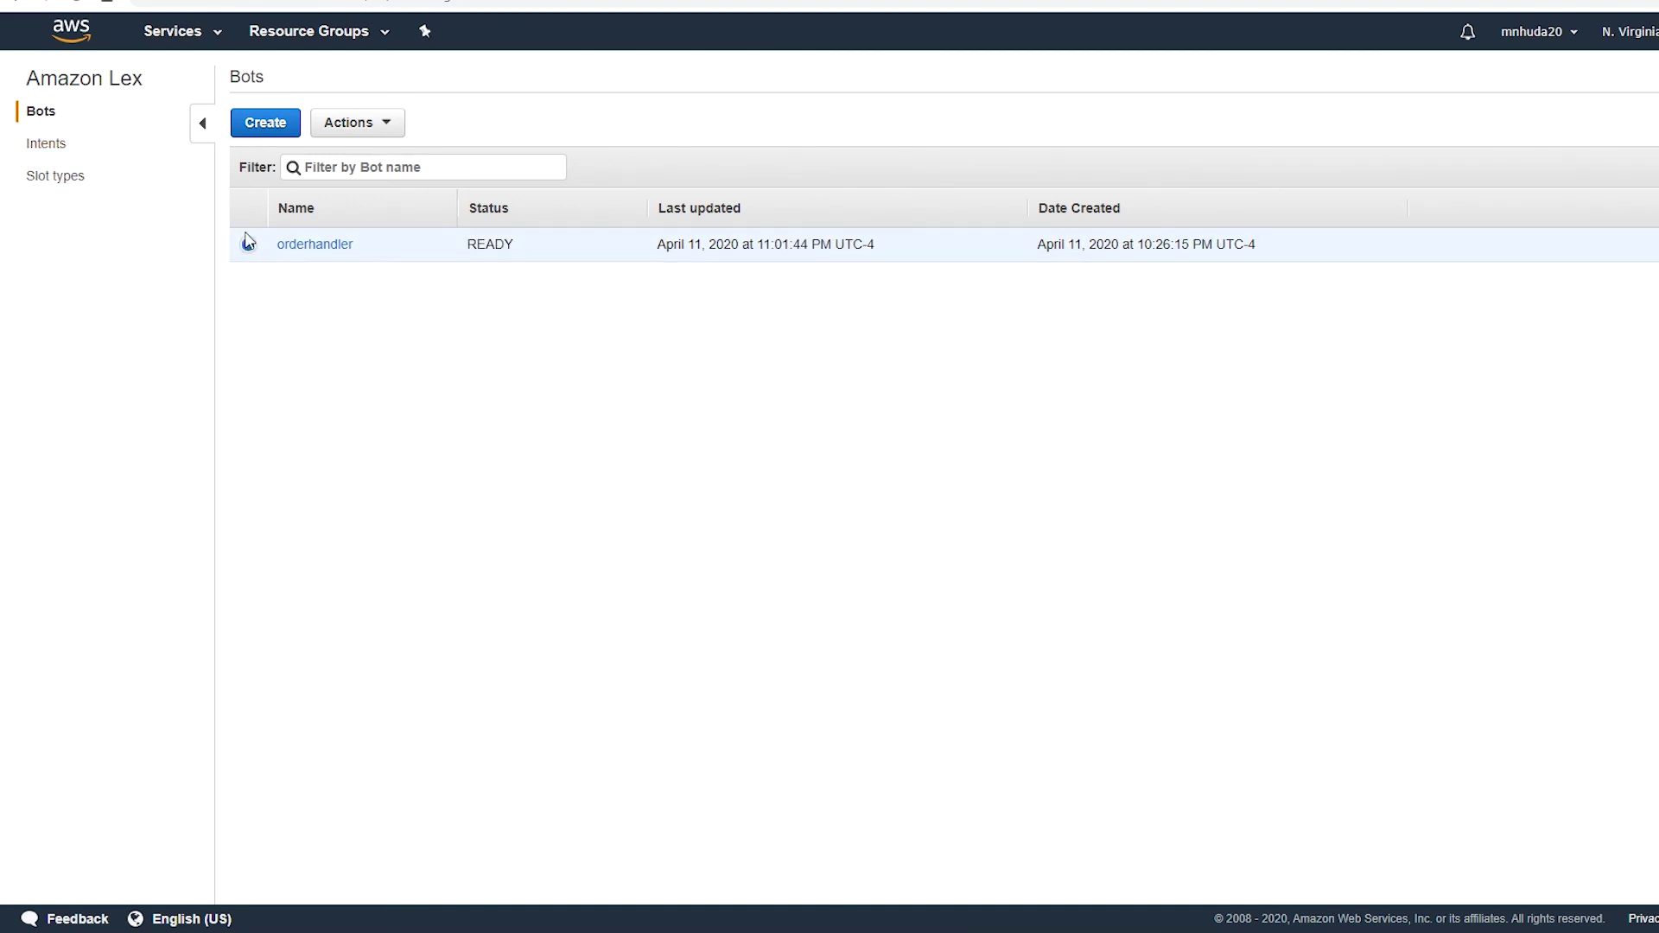
left_click(390, 129)
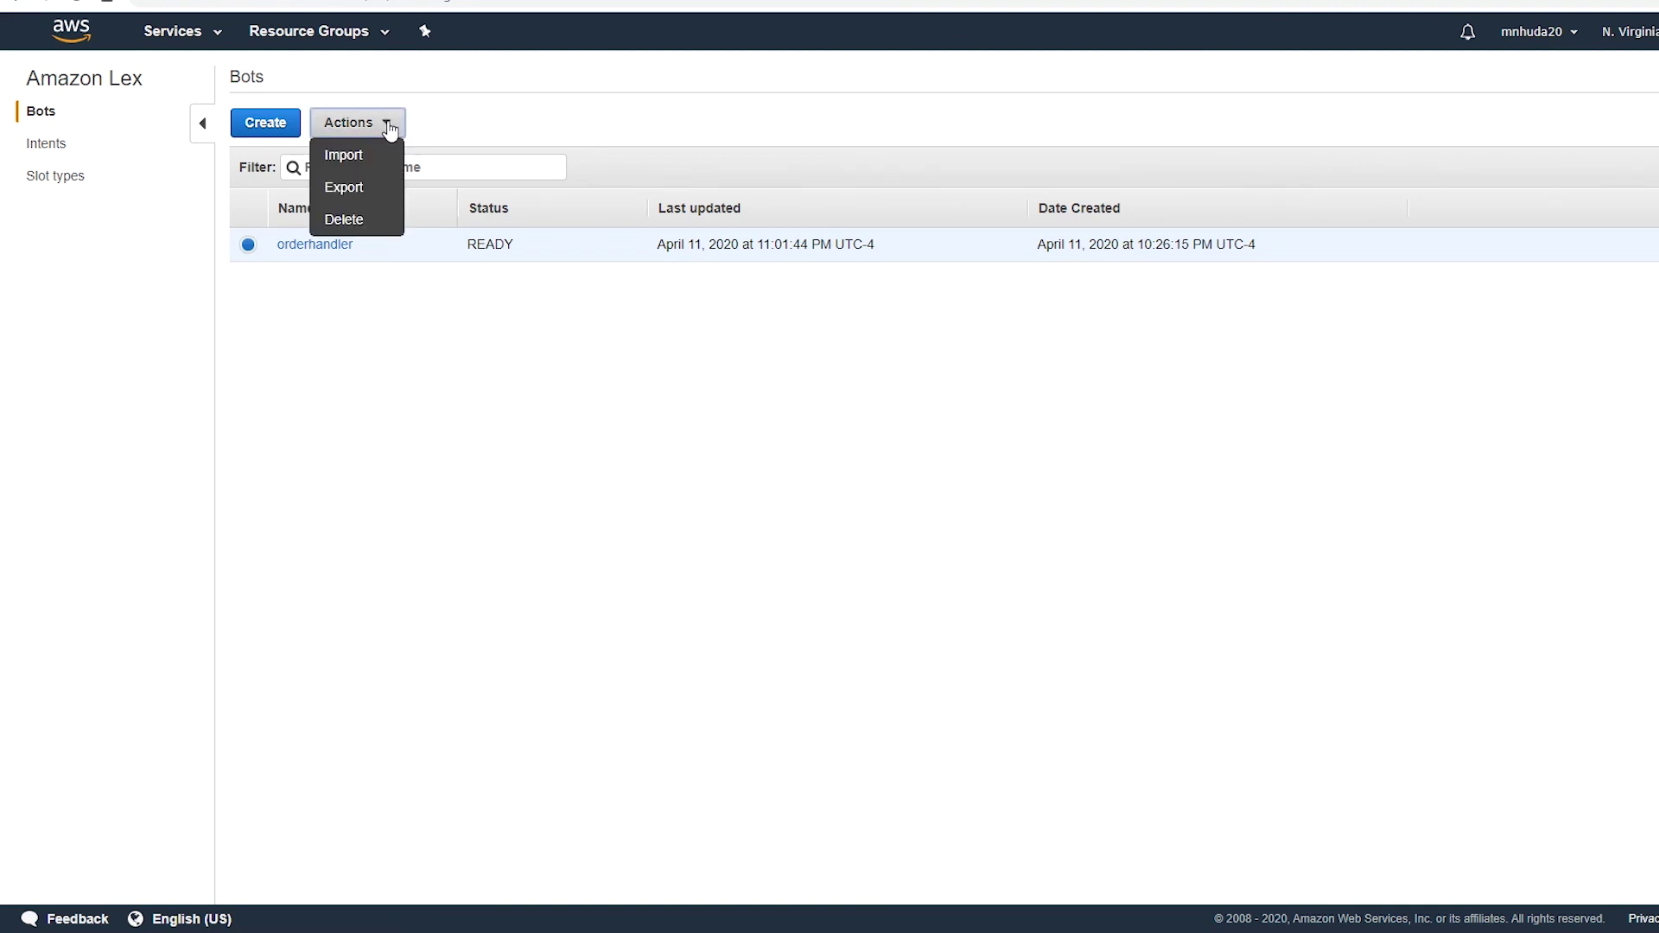
left_click(362, 227)
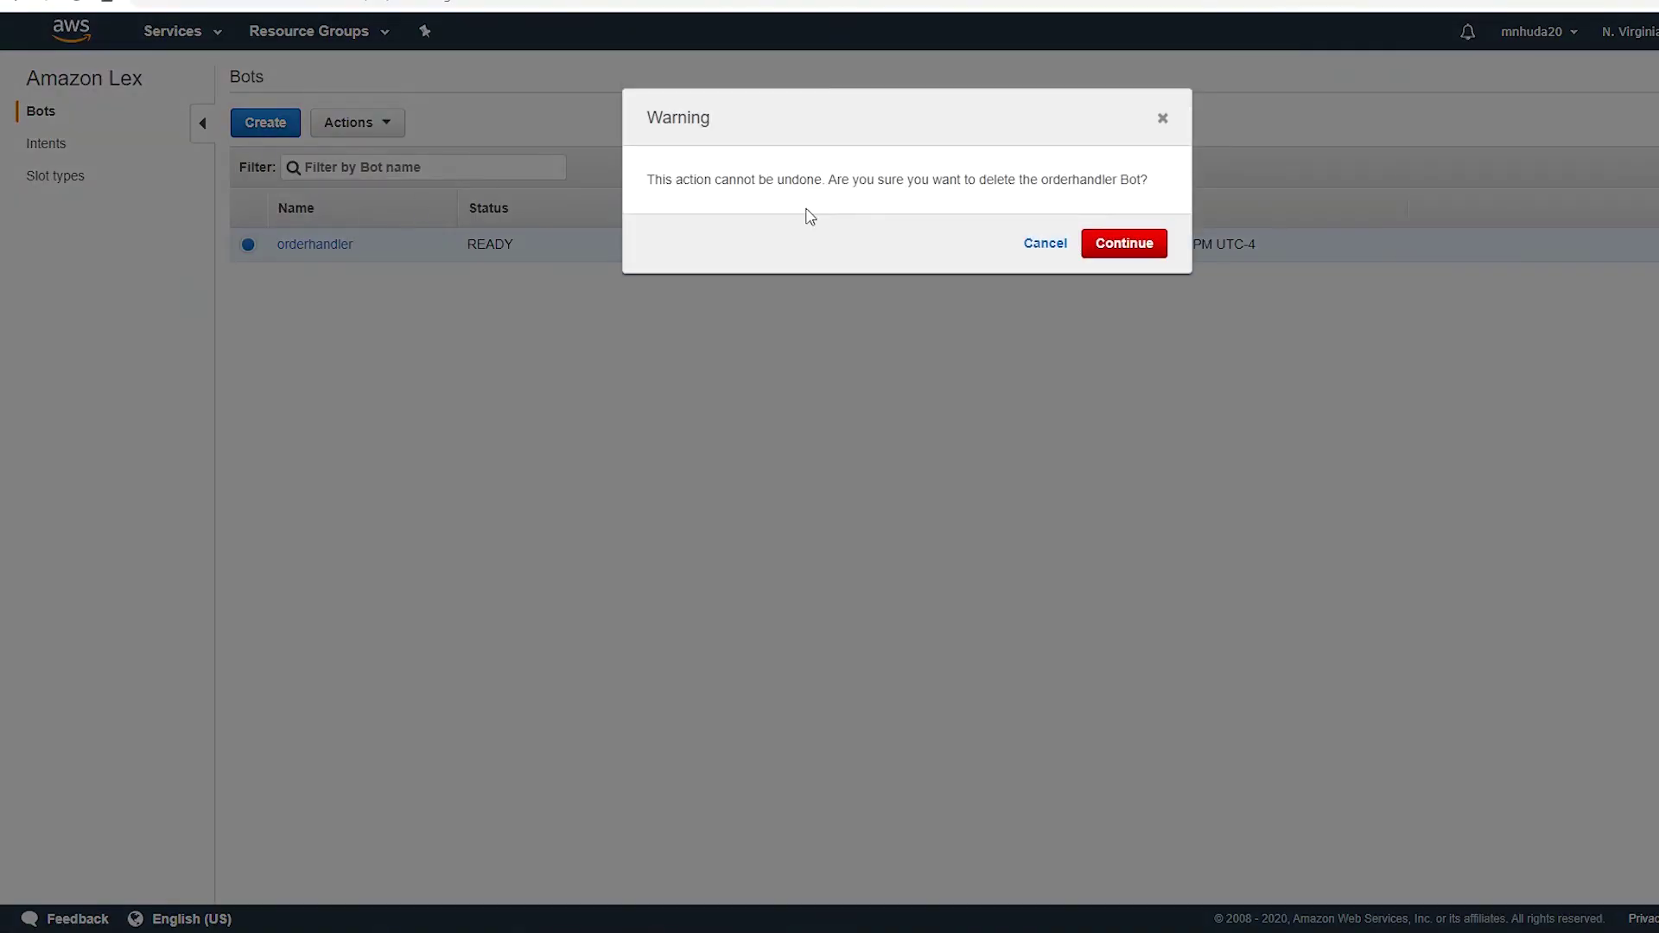
left_click(1128, 249)
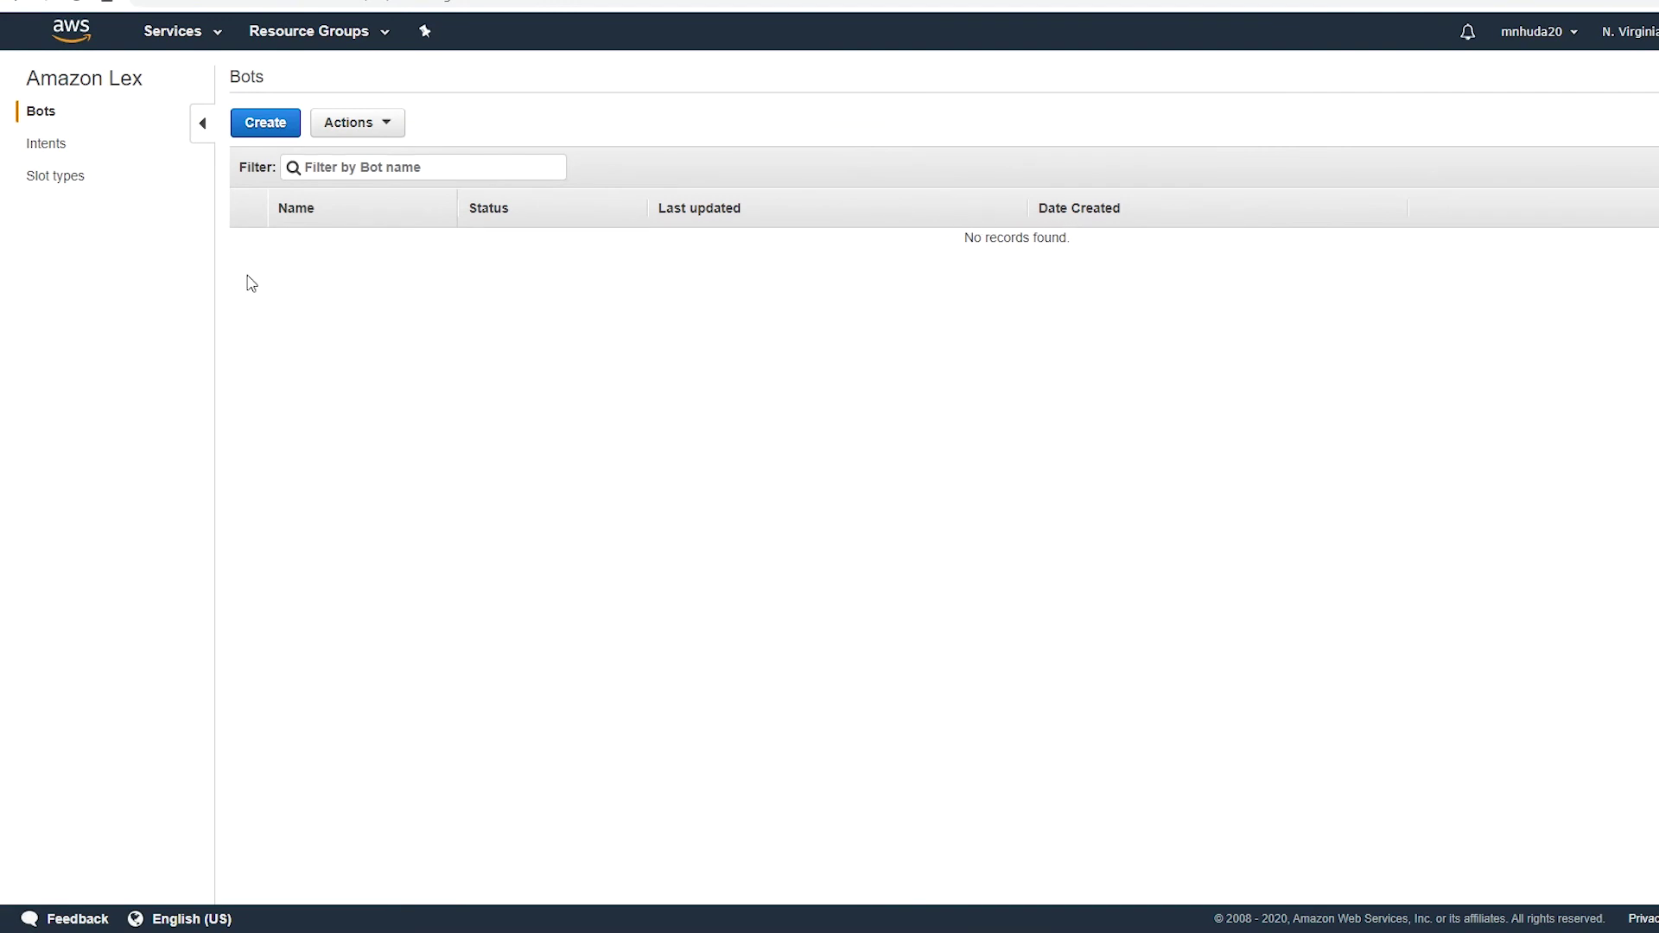
Delete the Help intent from the custom intents list.
left_click(52, 147)
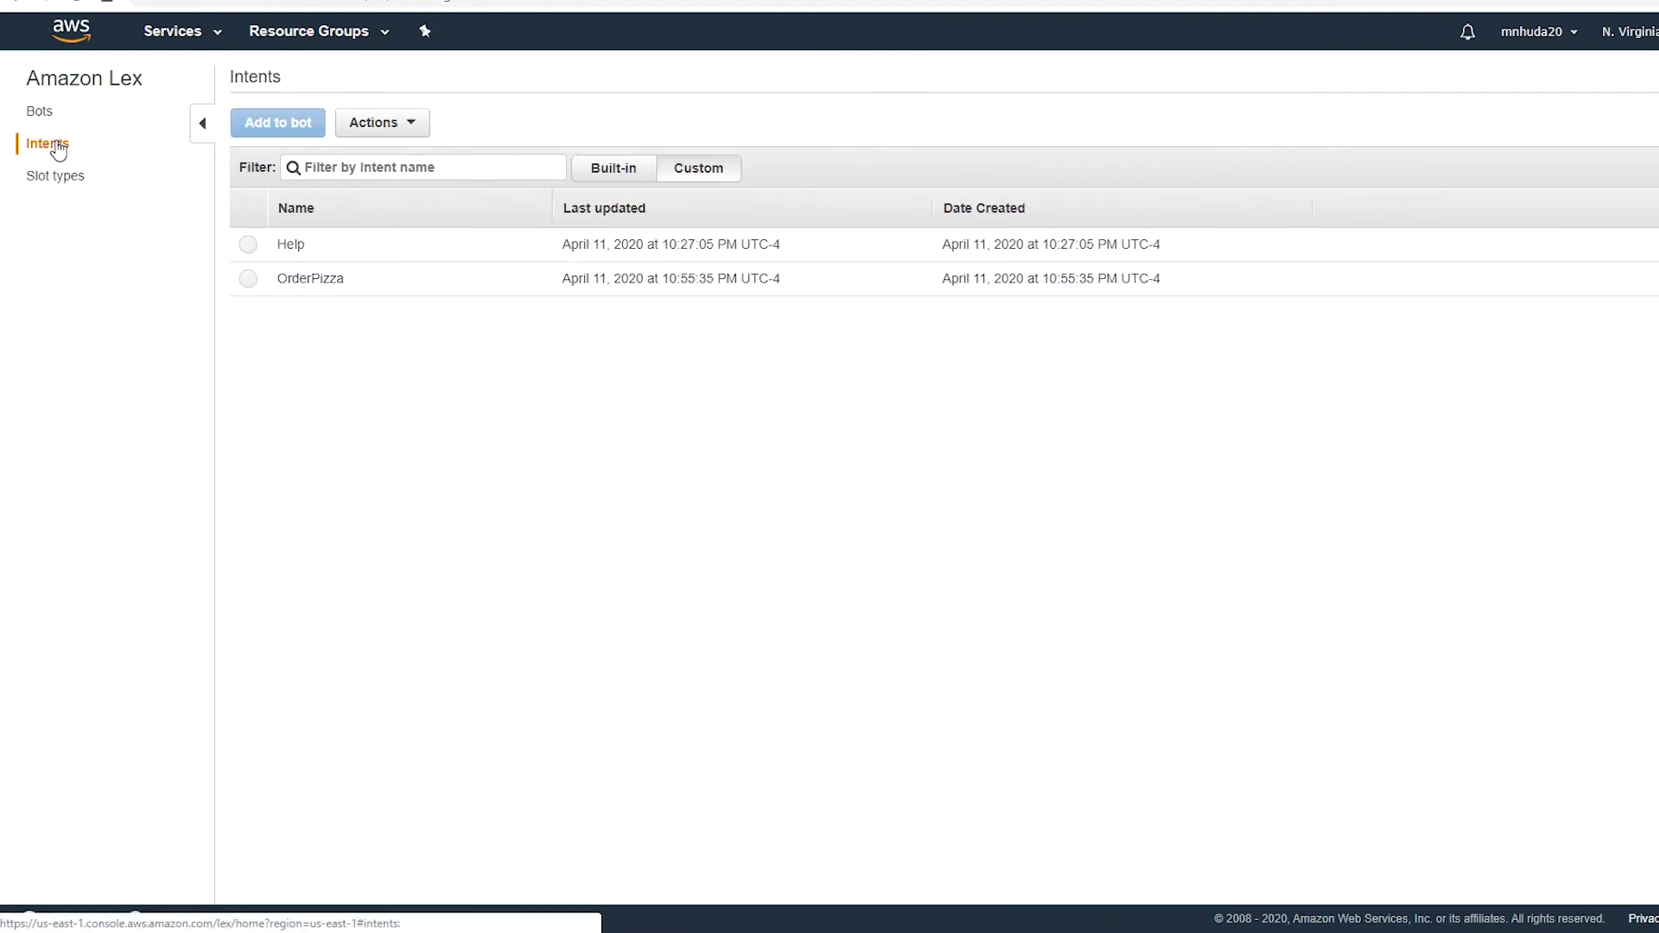
left_click(248, 246)
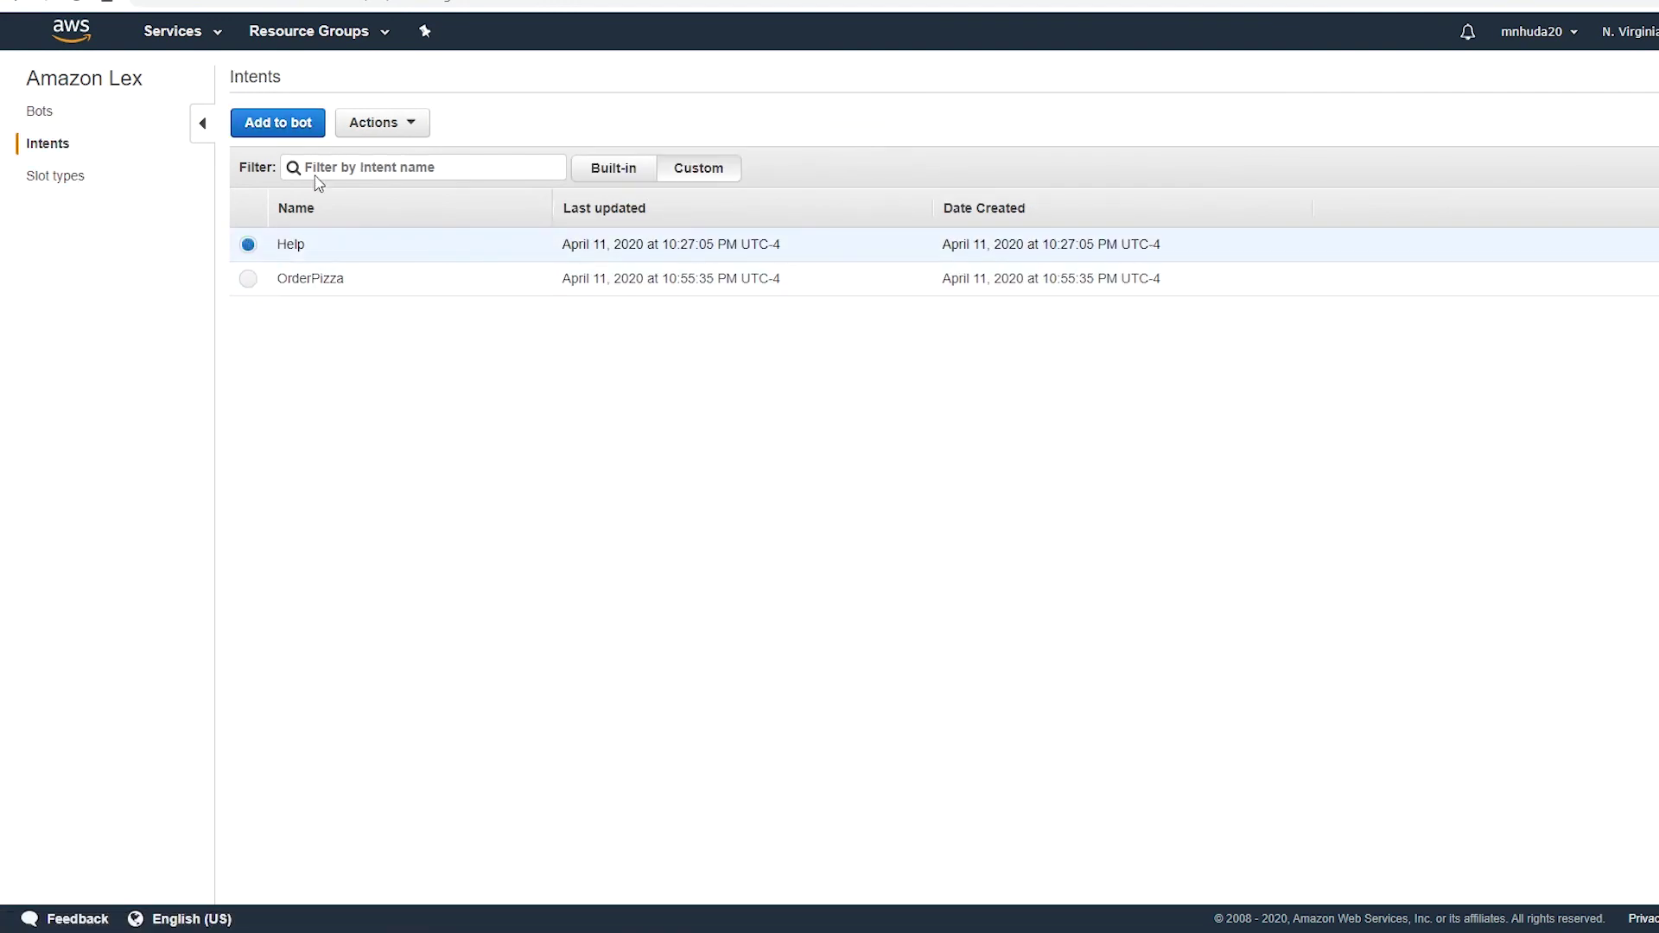
left_click(415, 129)
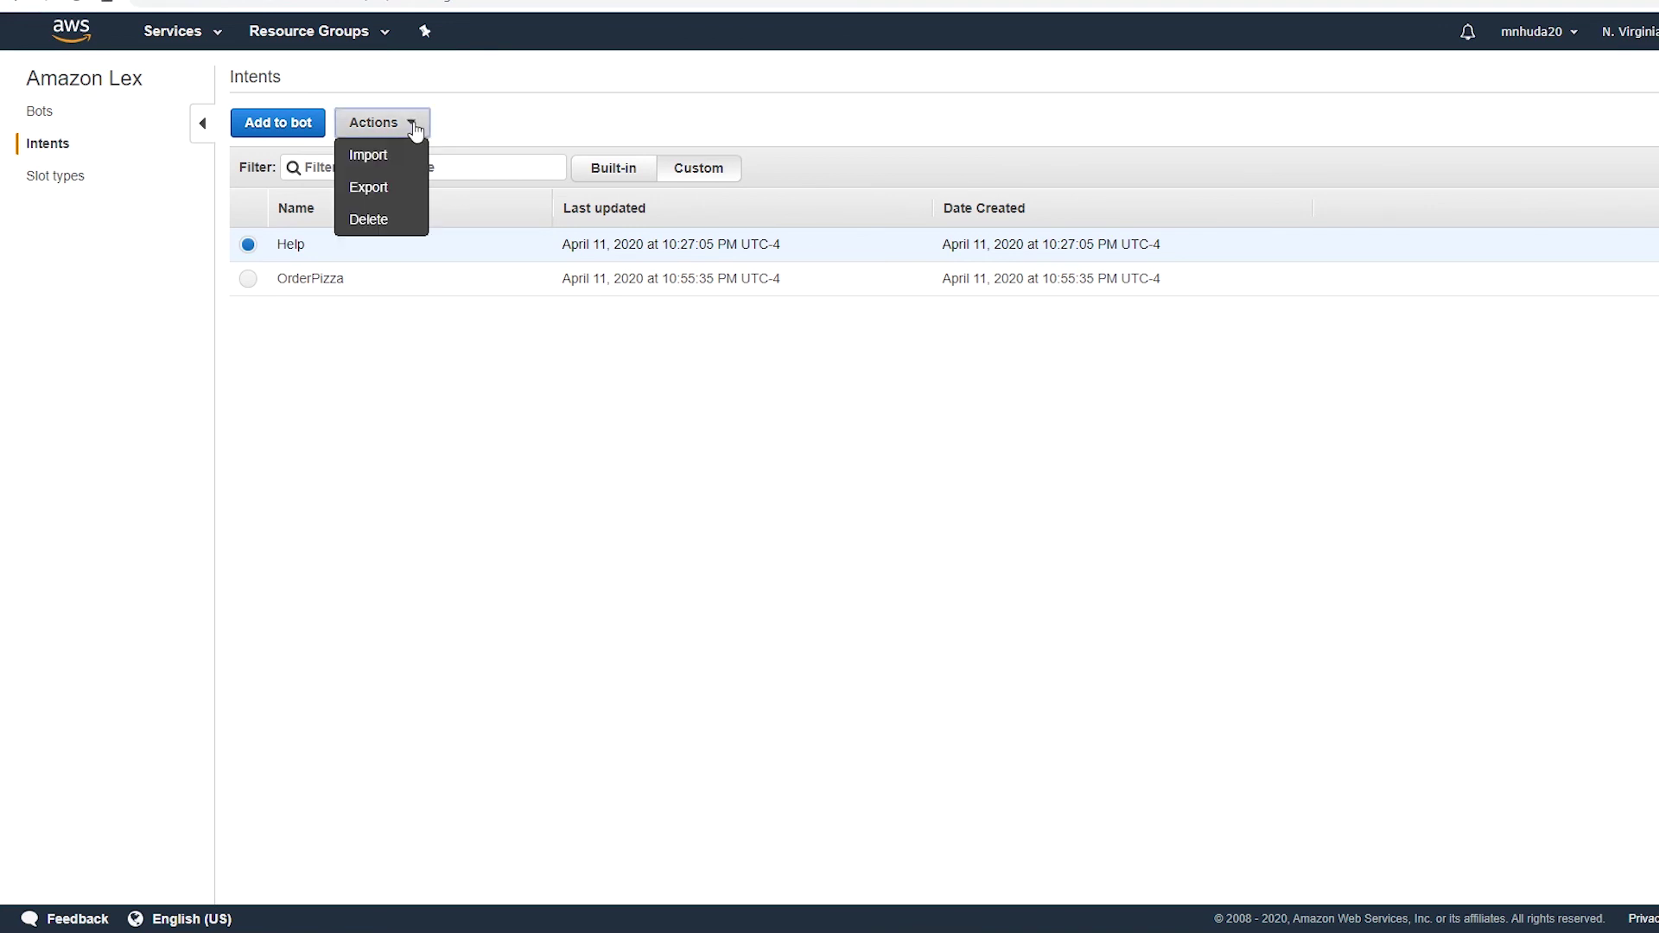
left_click(388, 220)
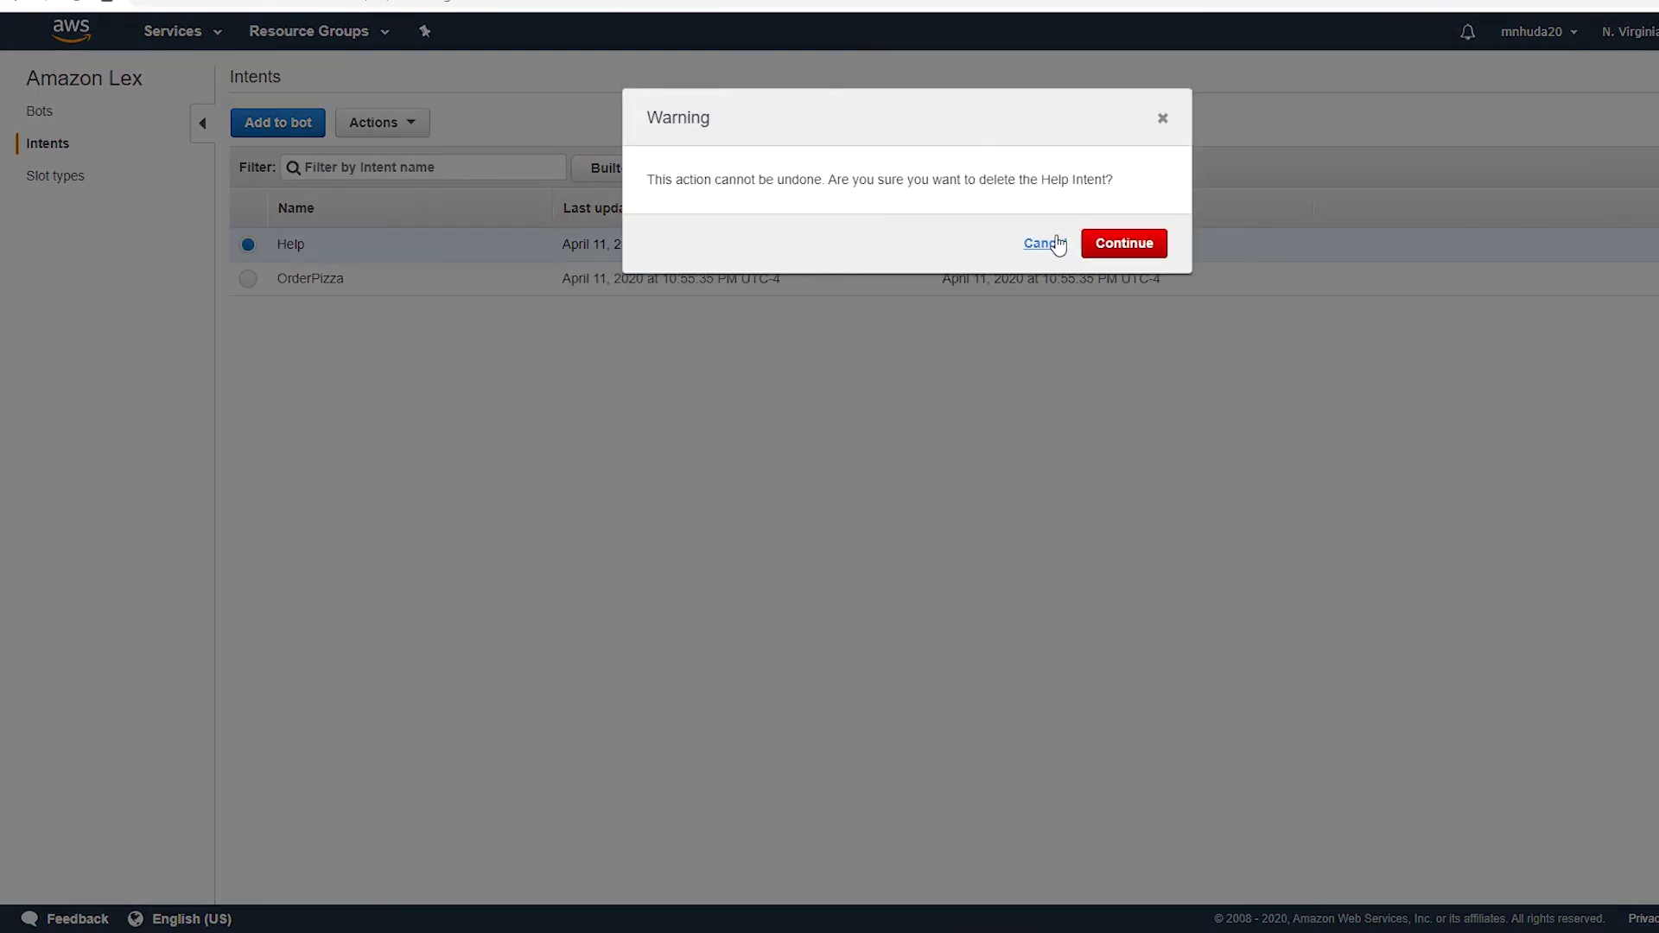
left_click(1122, 210)
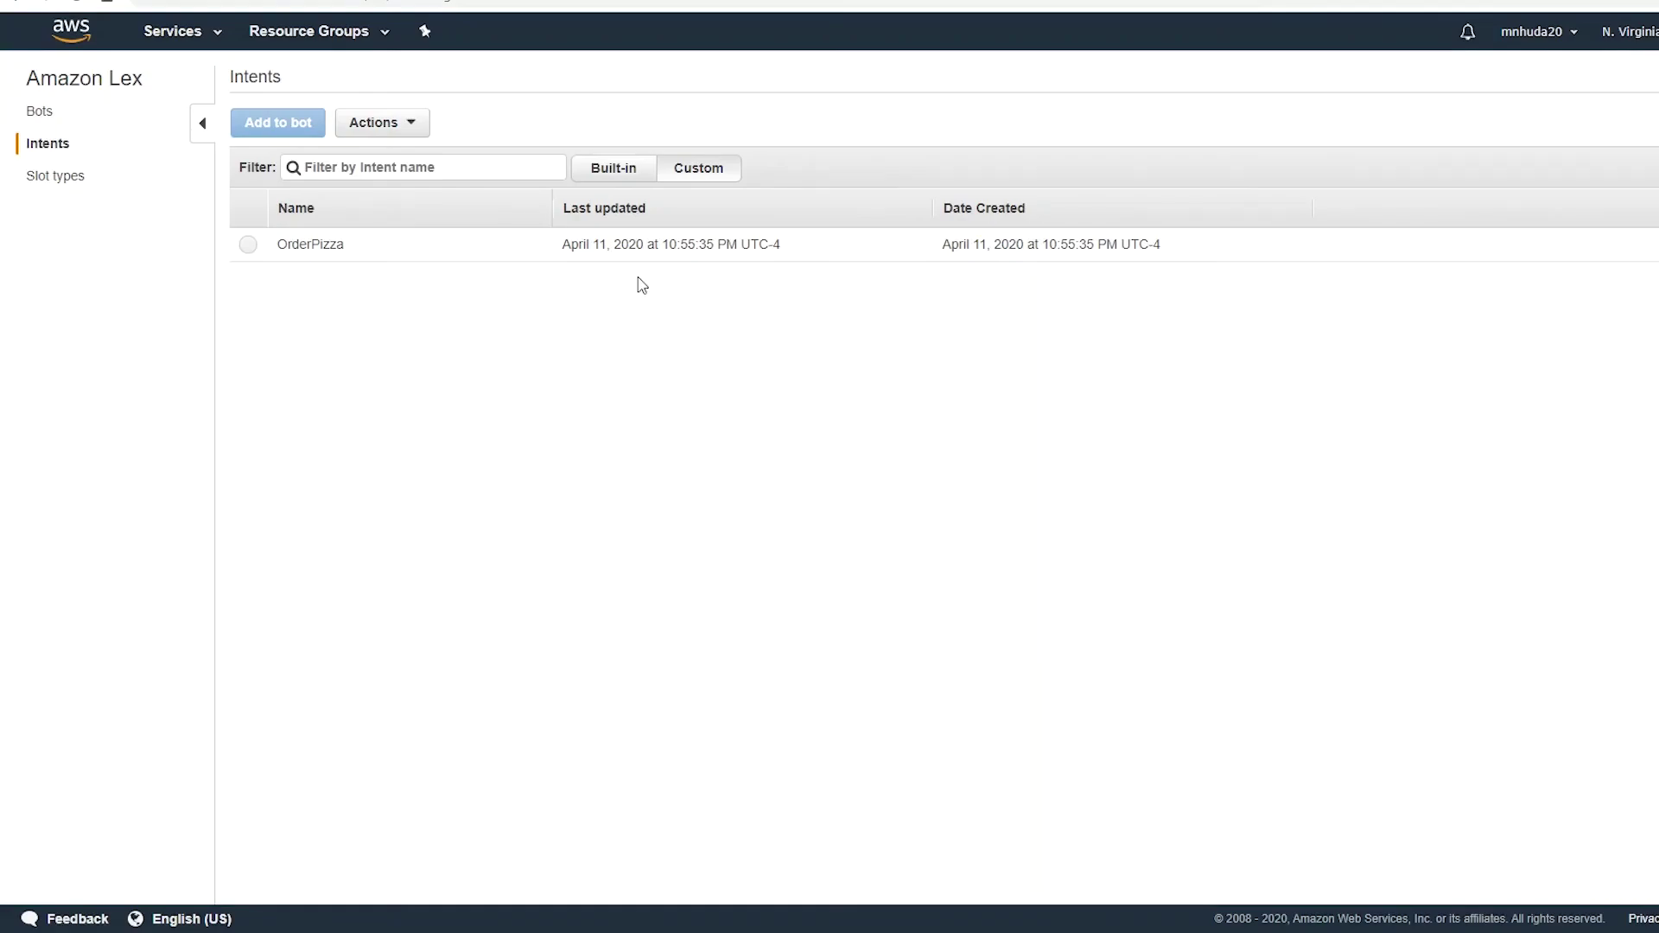
Delete the OrderPizza intent from the custom intents list.
left_click(248, 244)
left_click(408, 131)
left_click(389, 221)
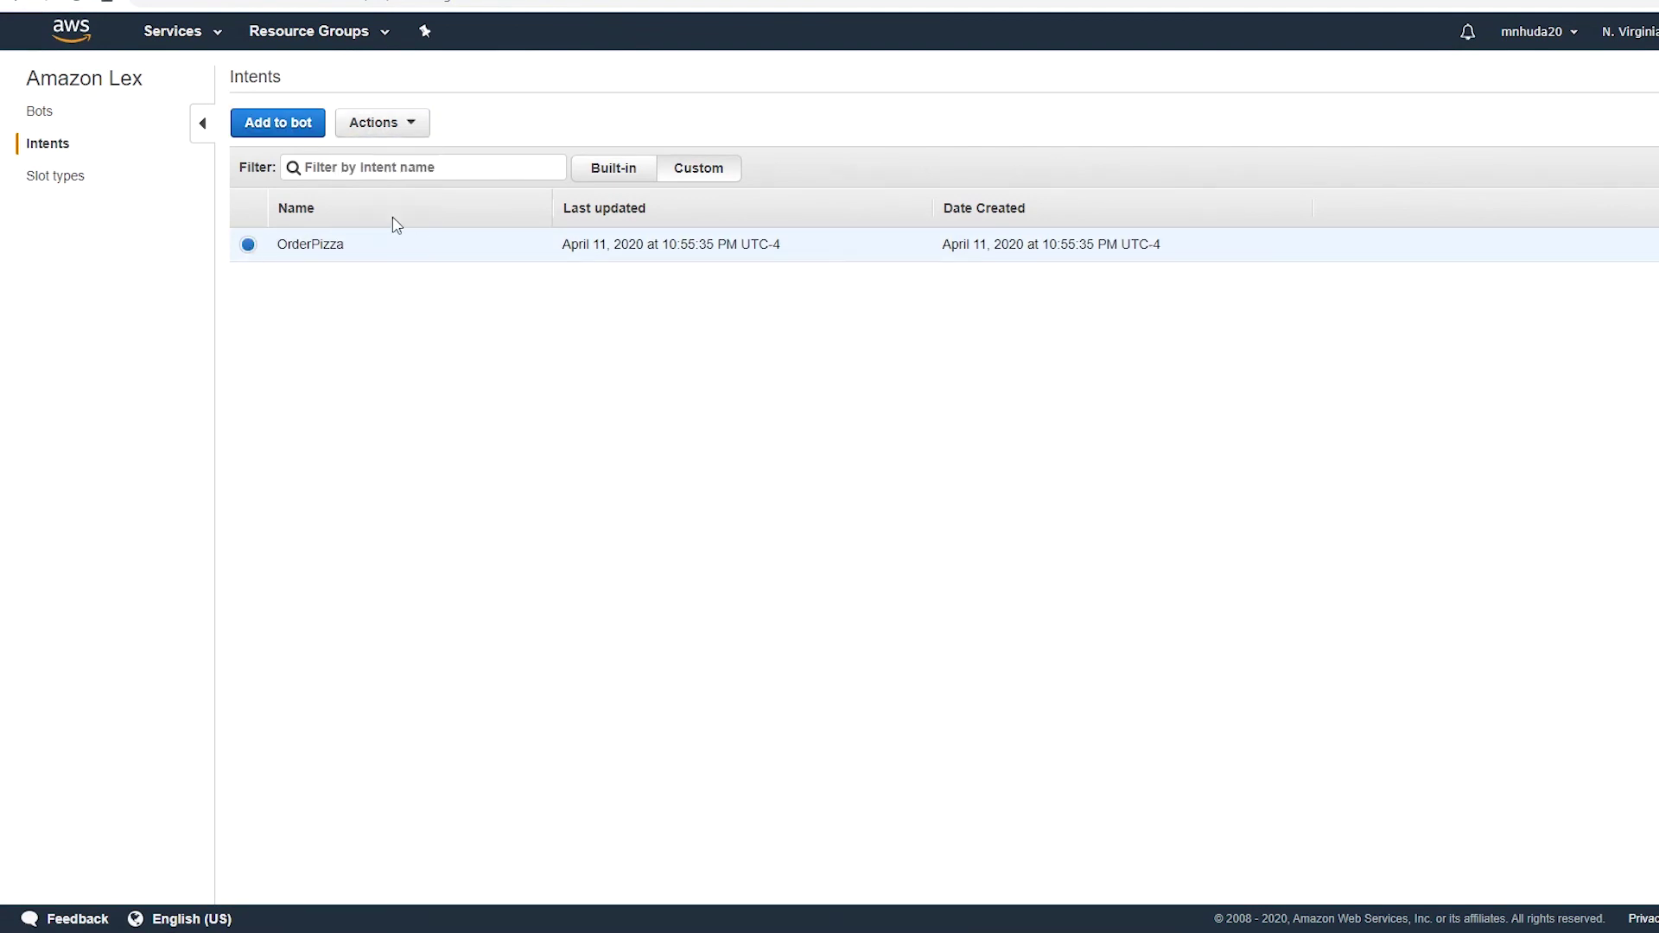
left_click(1119, 245)
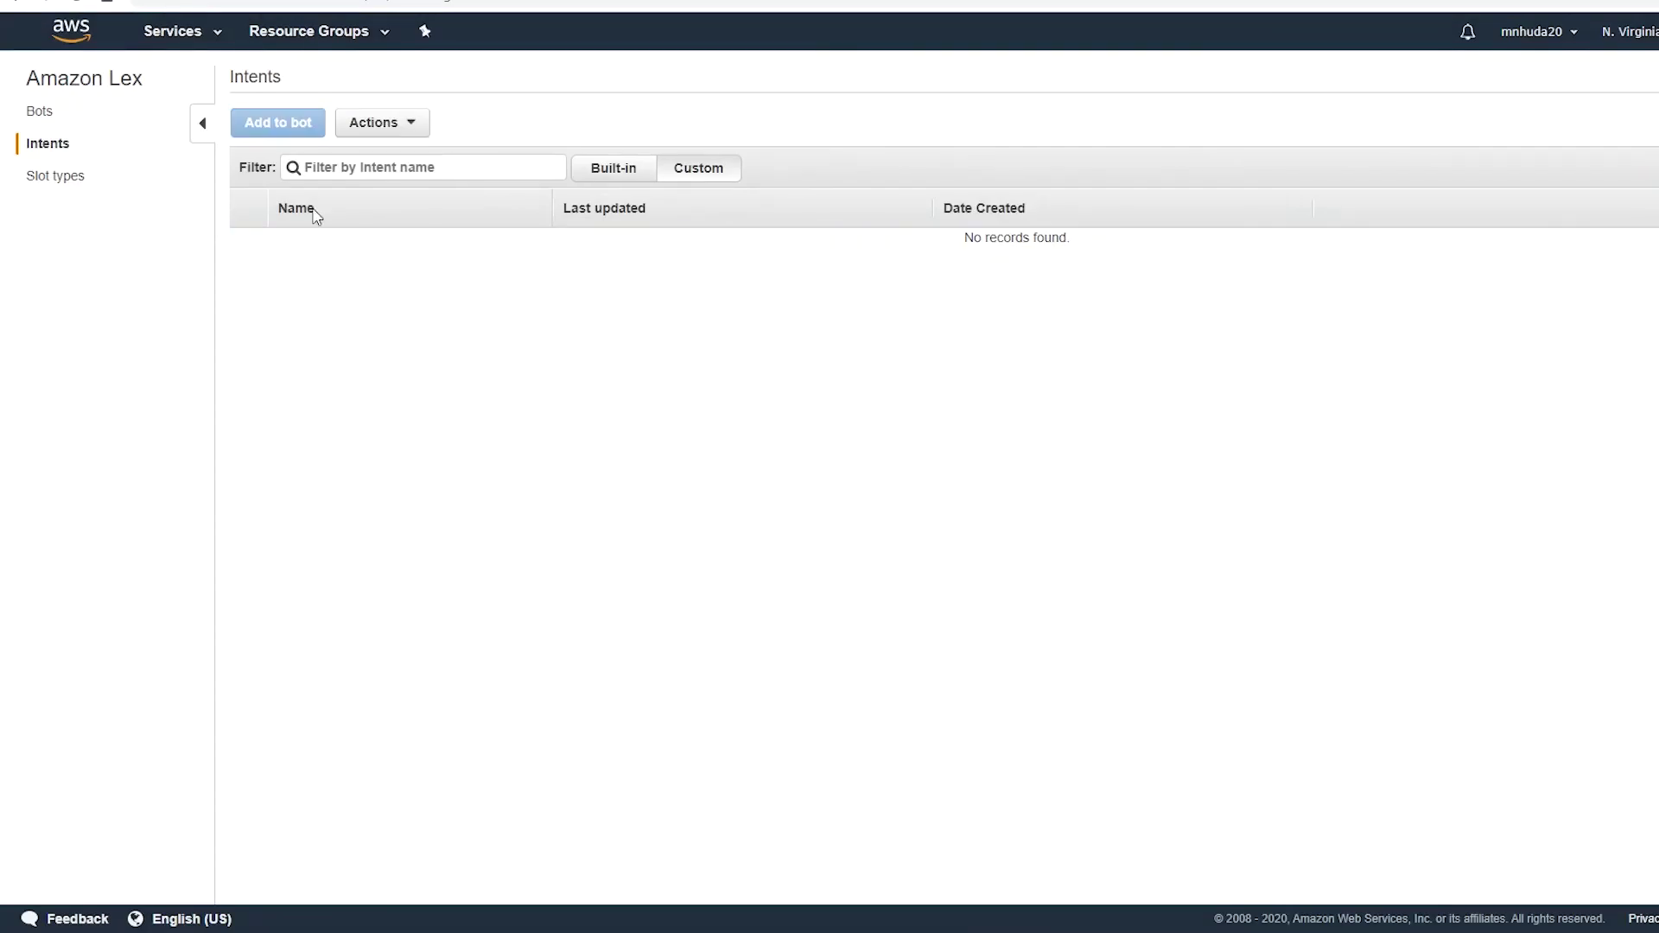
Delete the Delivery_Method slot type from the custom slot types list.
left_click(48, 186)
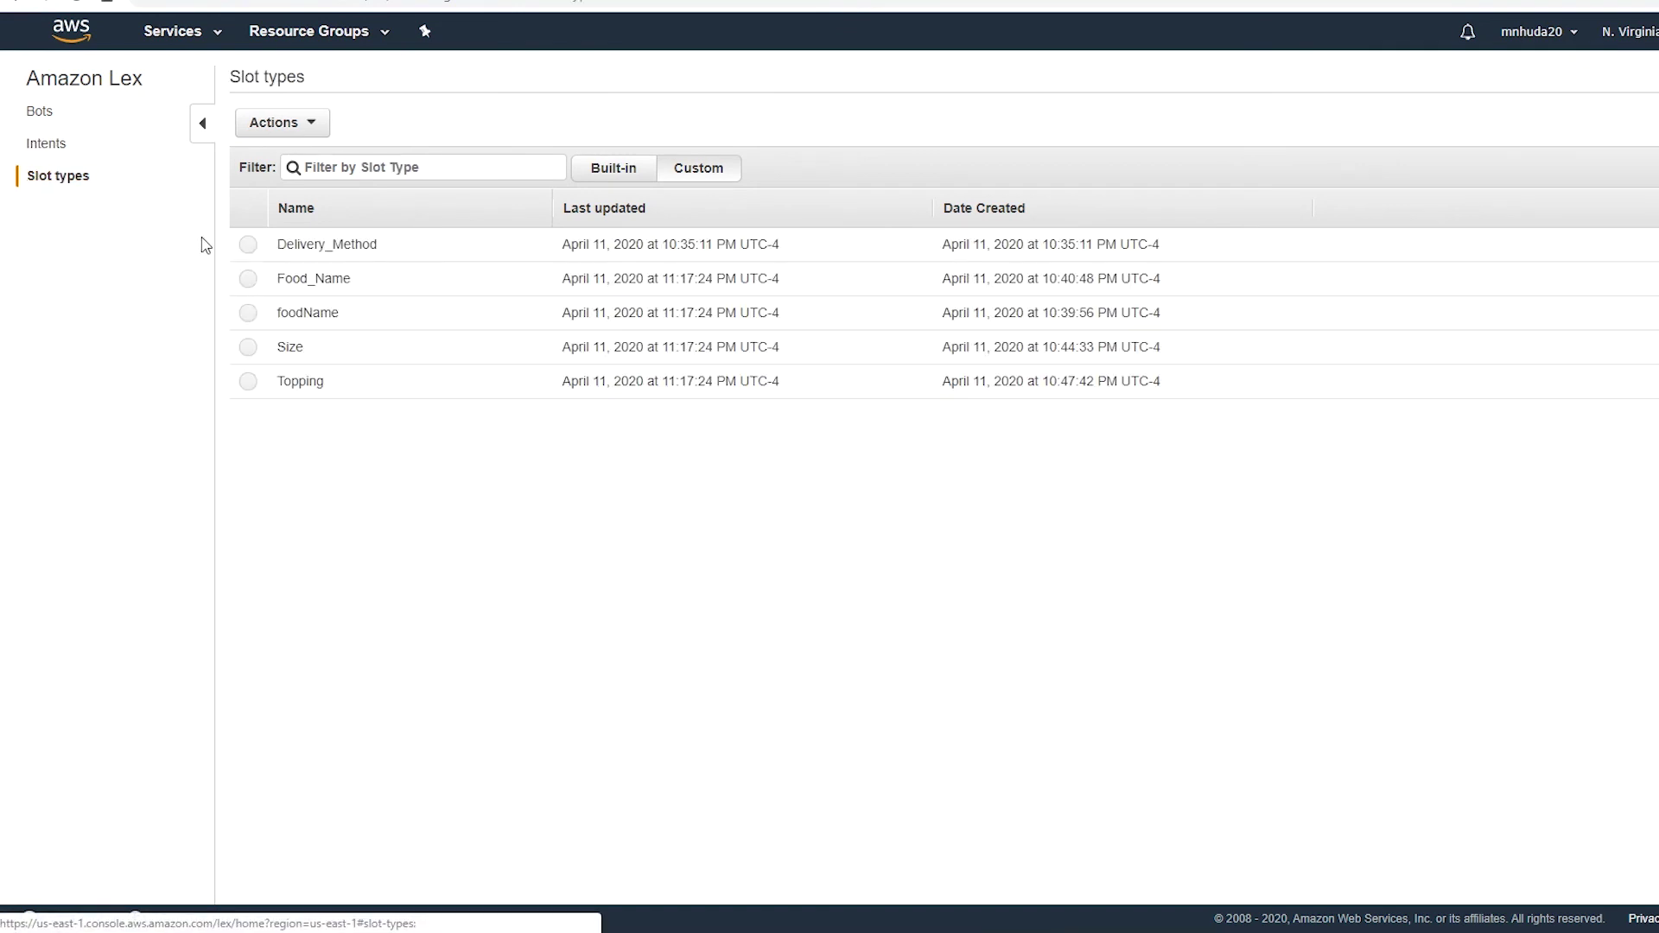
left_click(248, 244)
left_click(316, 128)
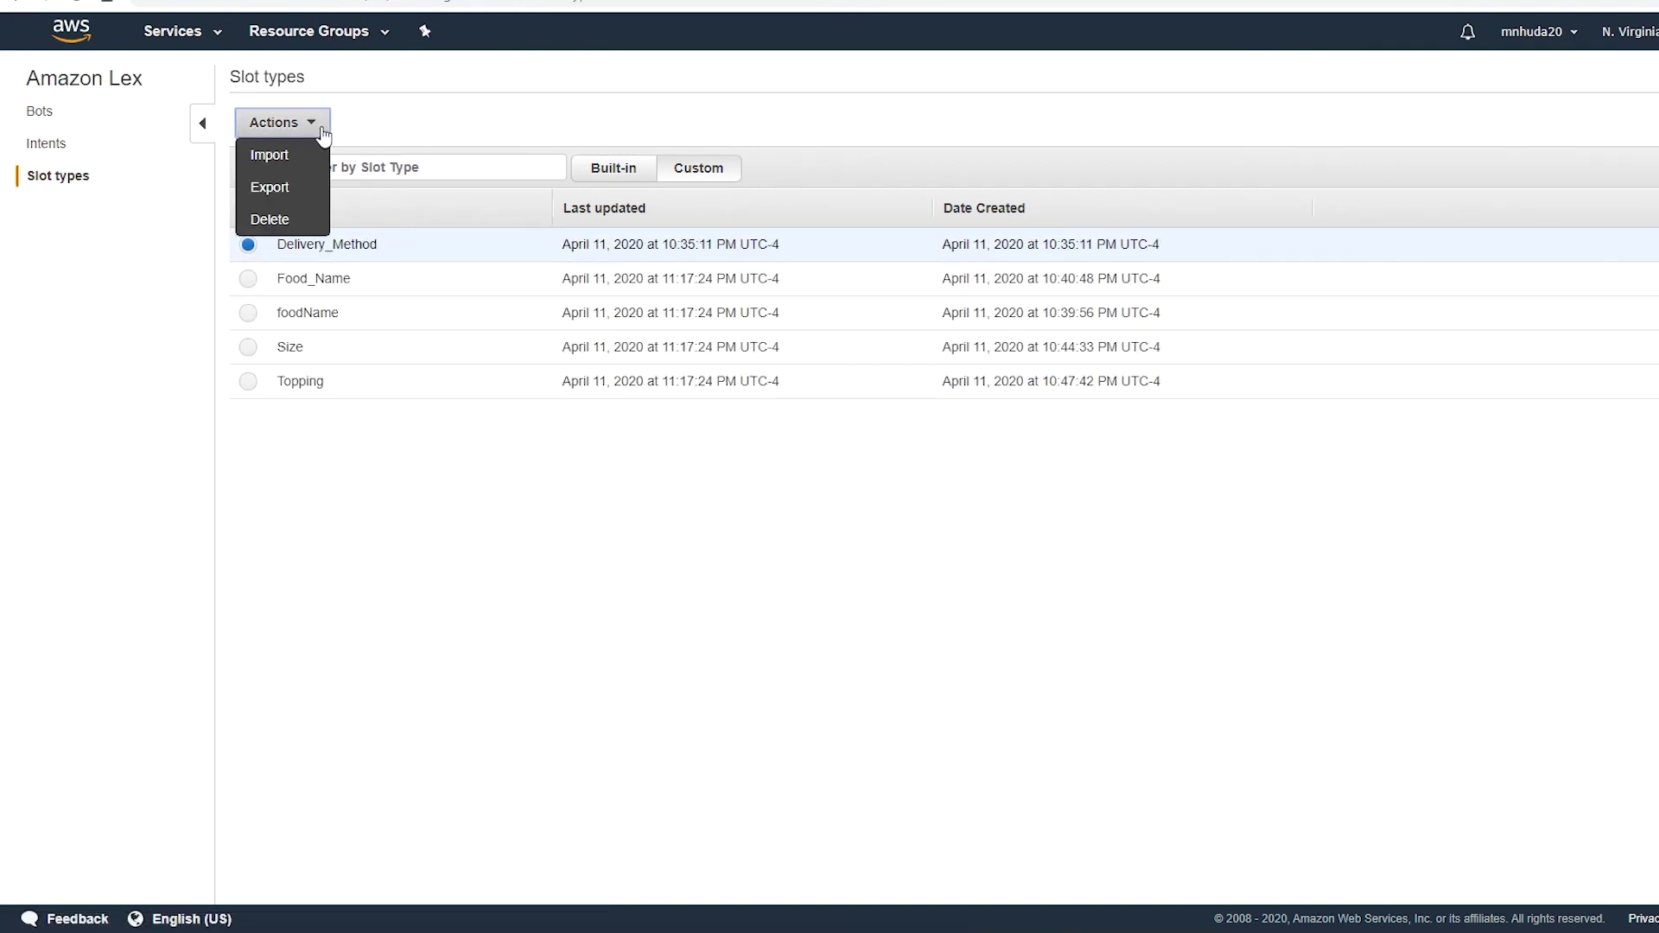
left_click(298, 218)
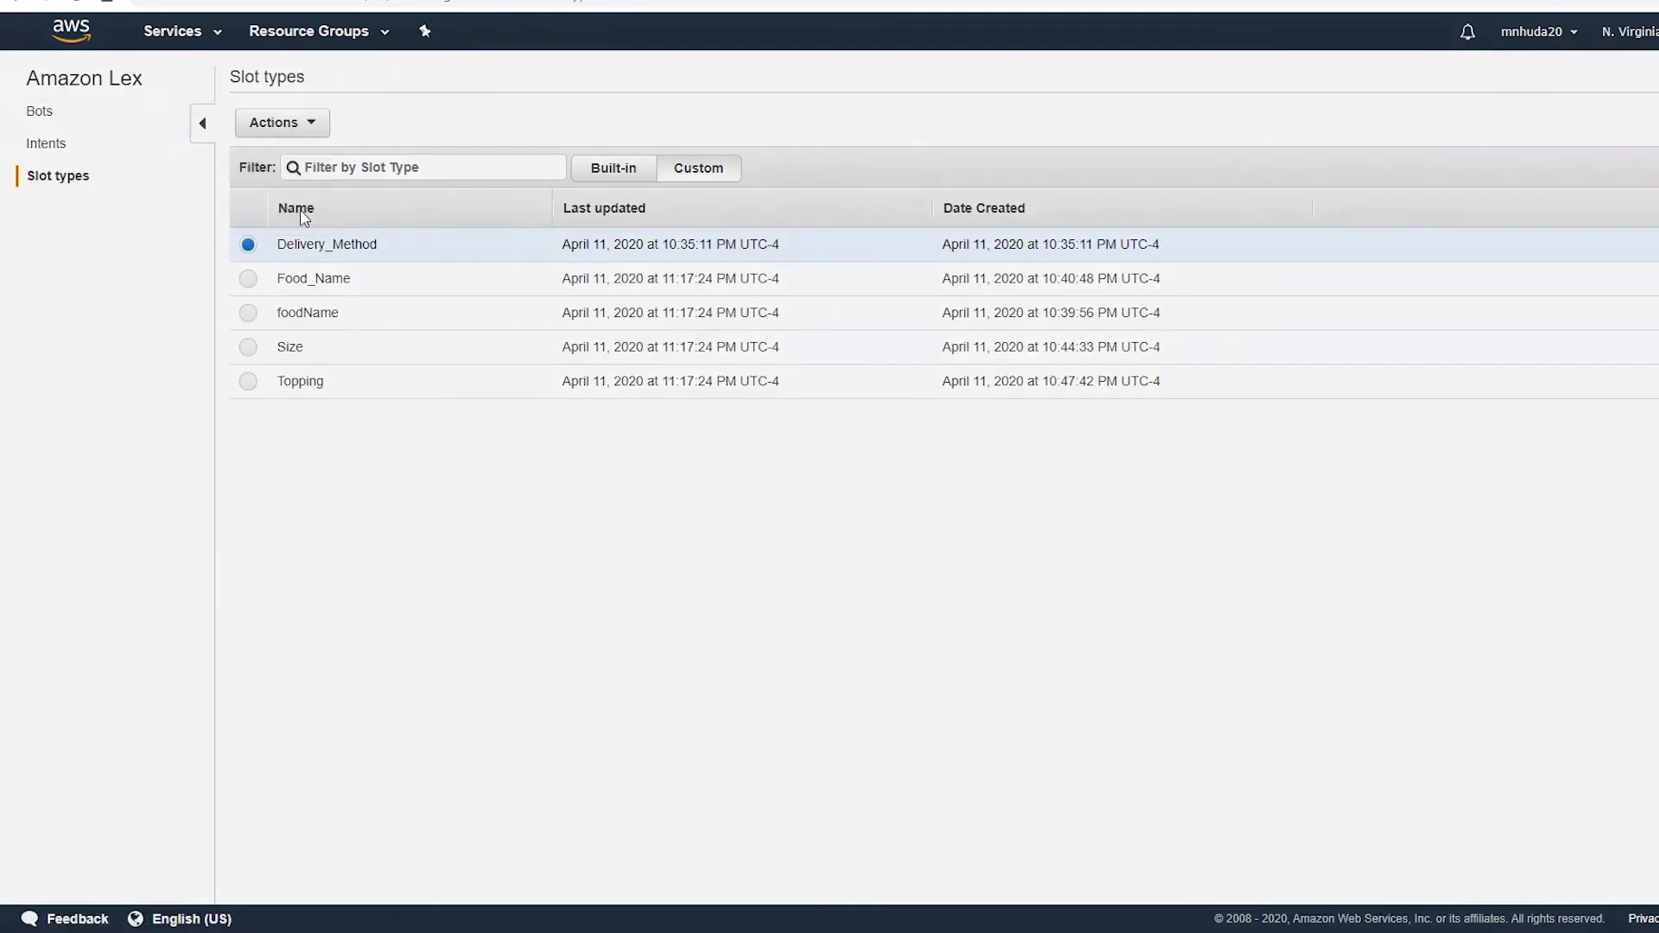
left_click(1097, 267)
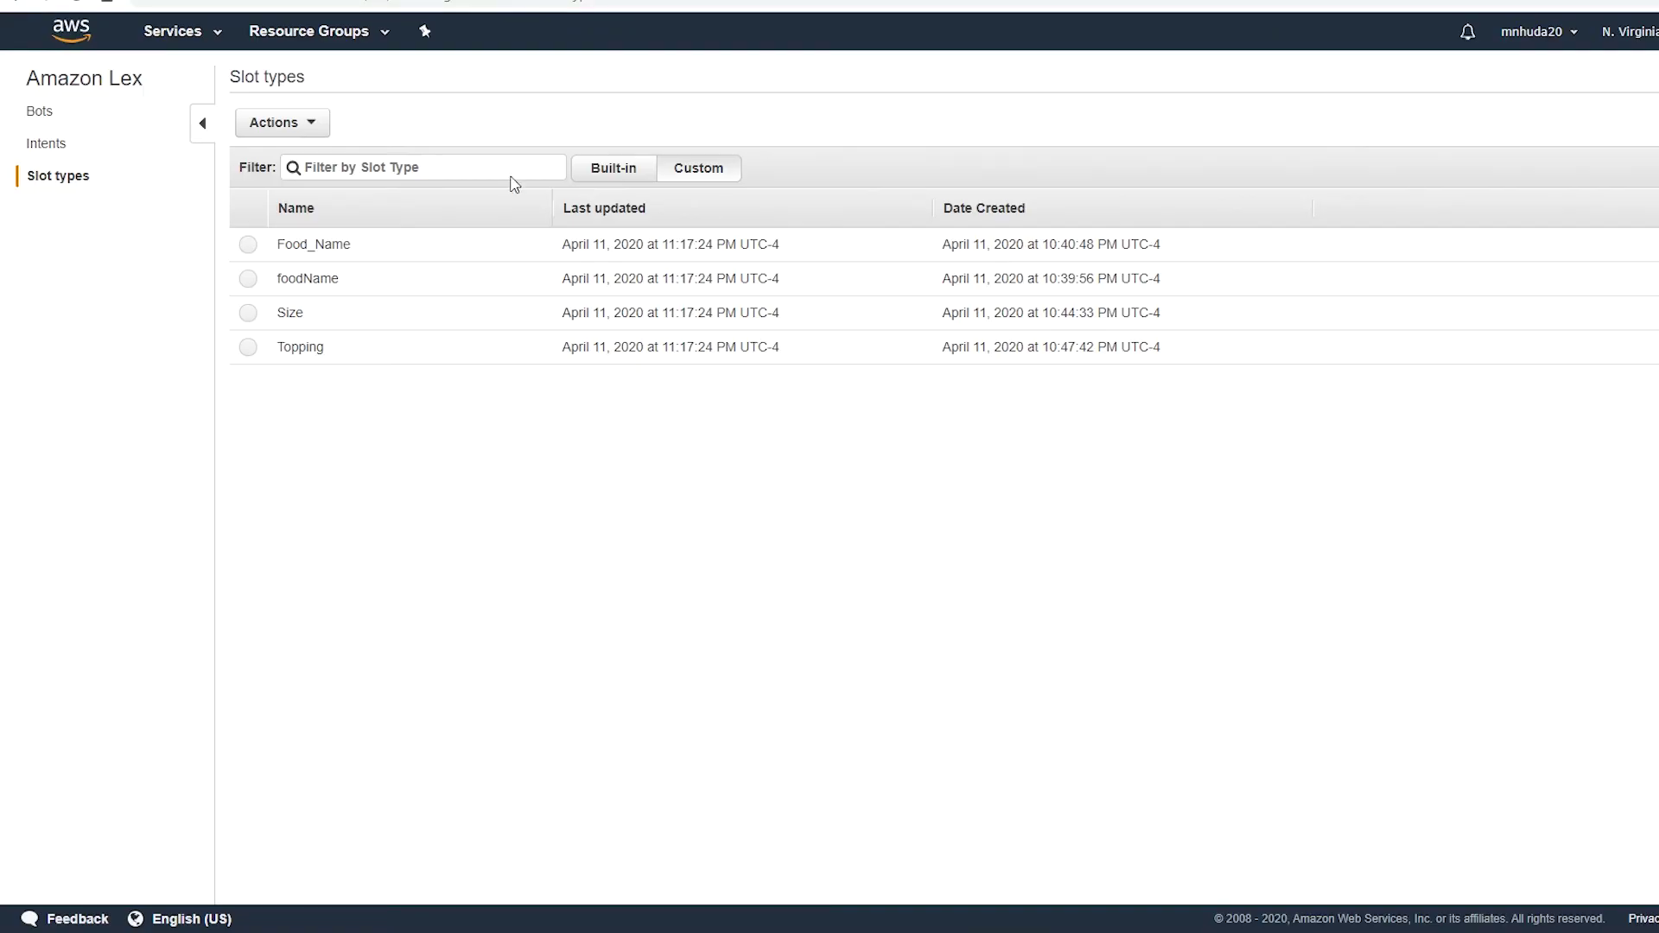
Delete the Food_Name and Size slot types from the custom slot types list.
left_click(248, 244)
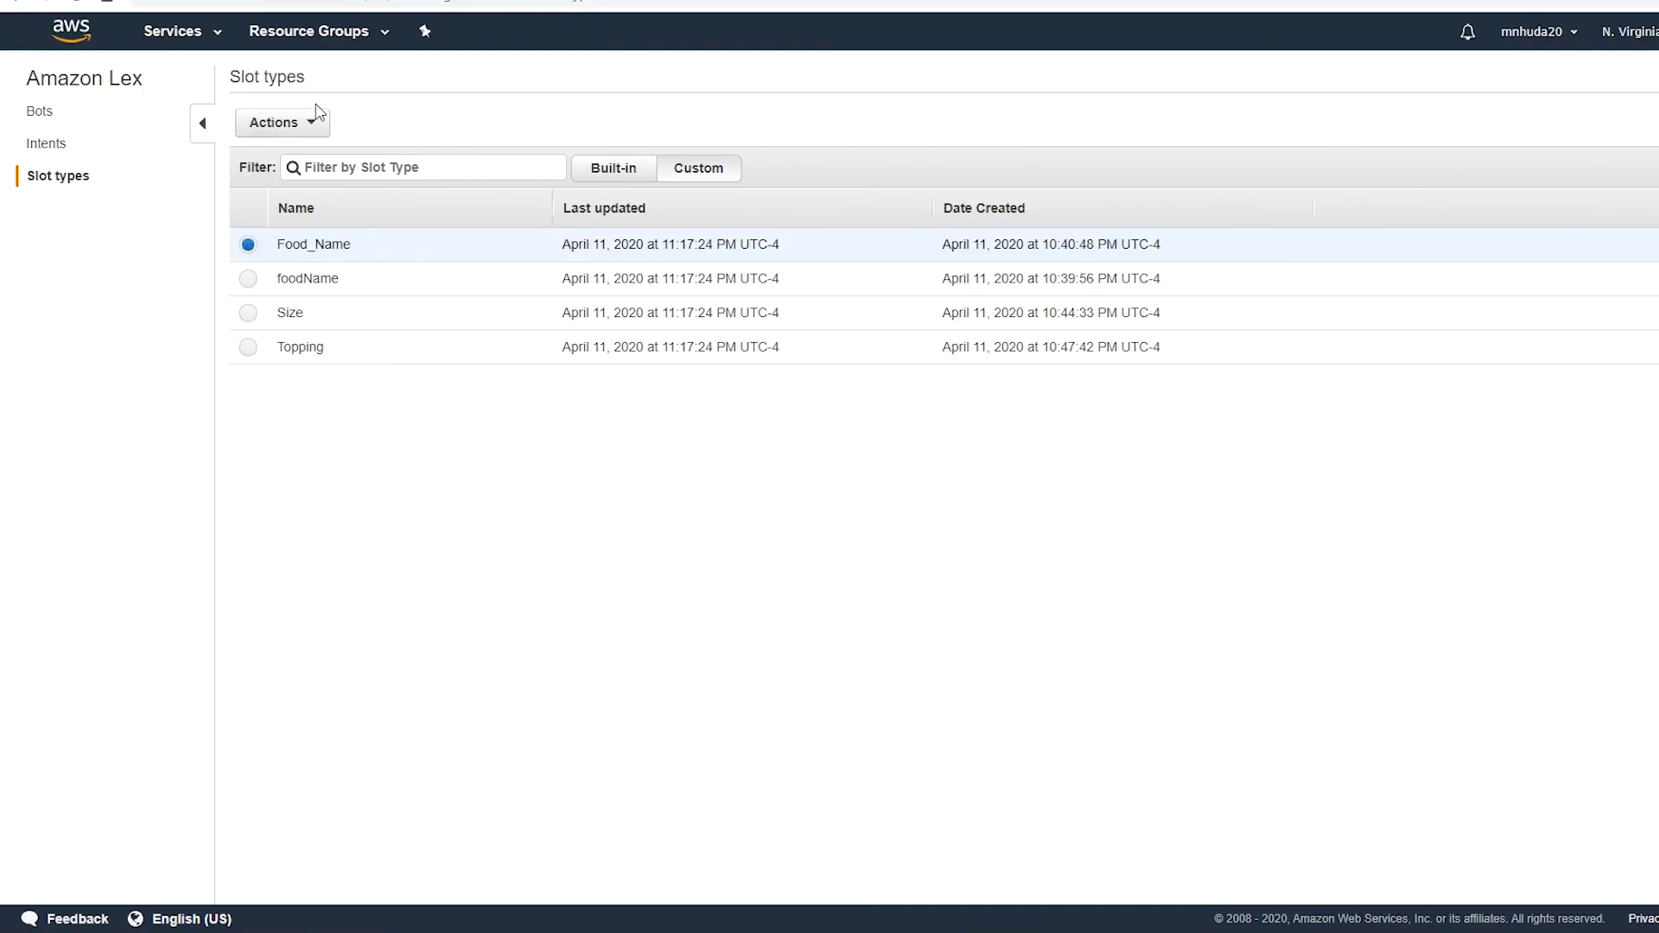
left_click(313, 128)
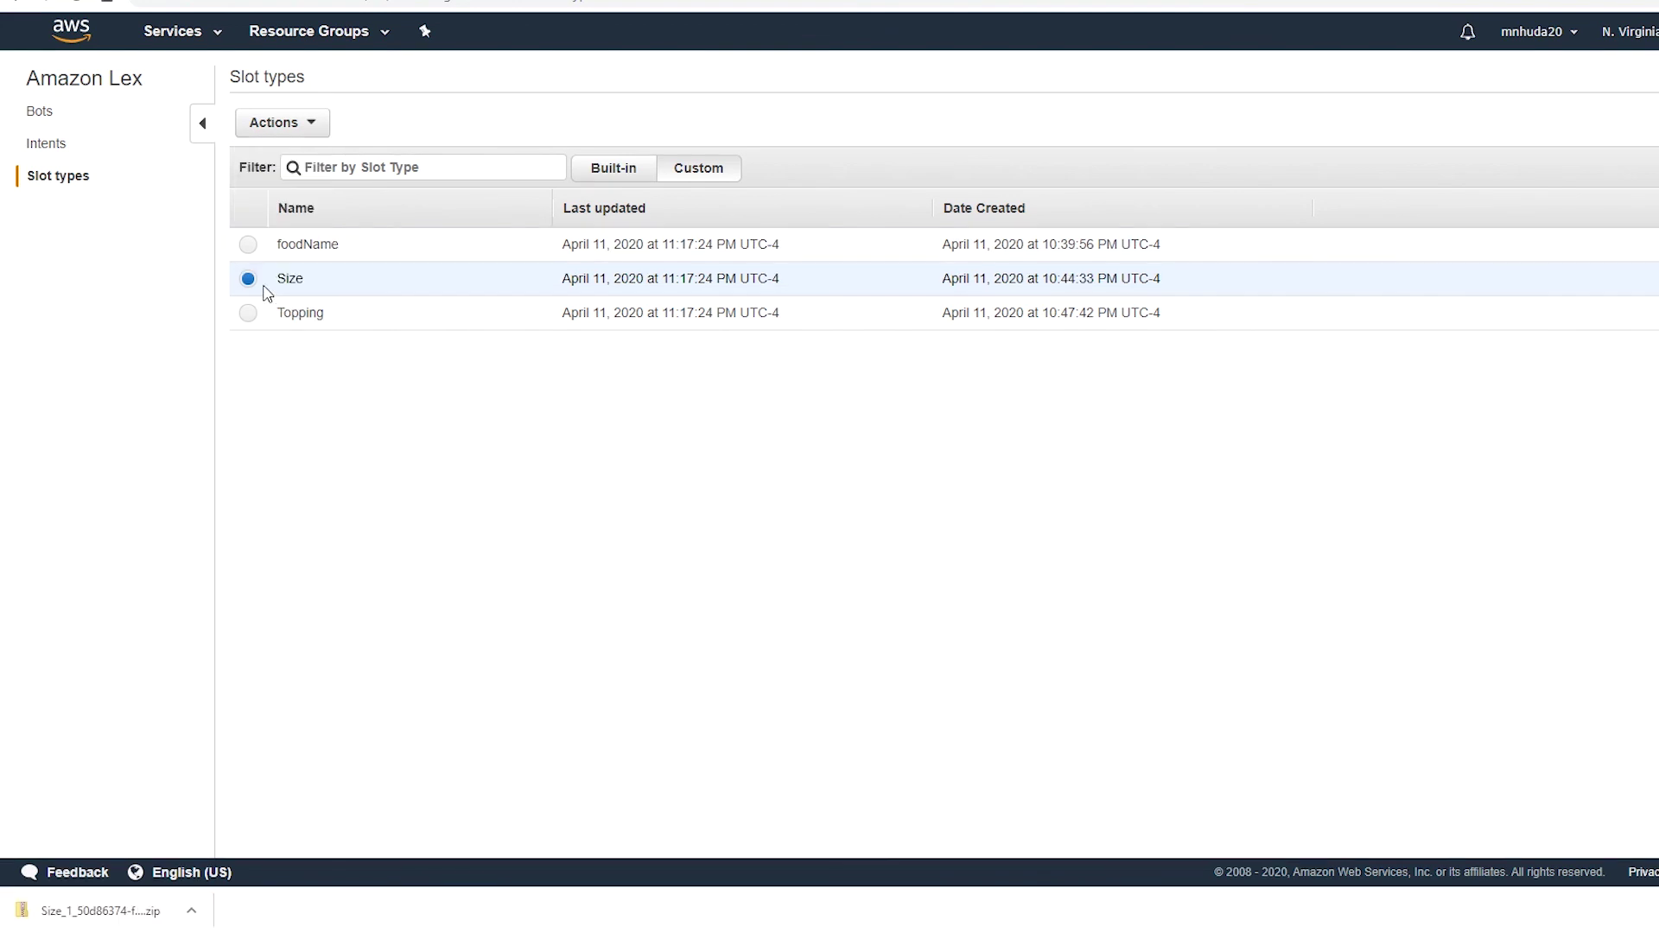
left_click(248, 280)
left_click(312, 132)
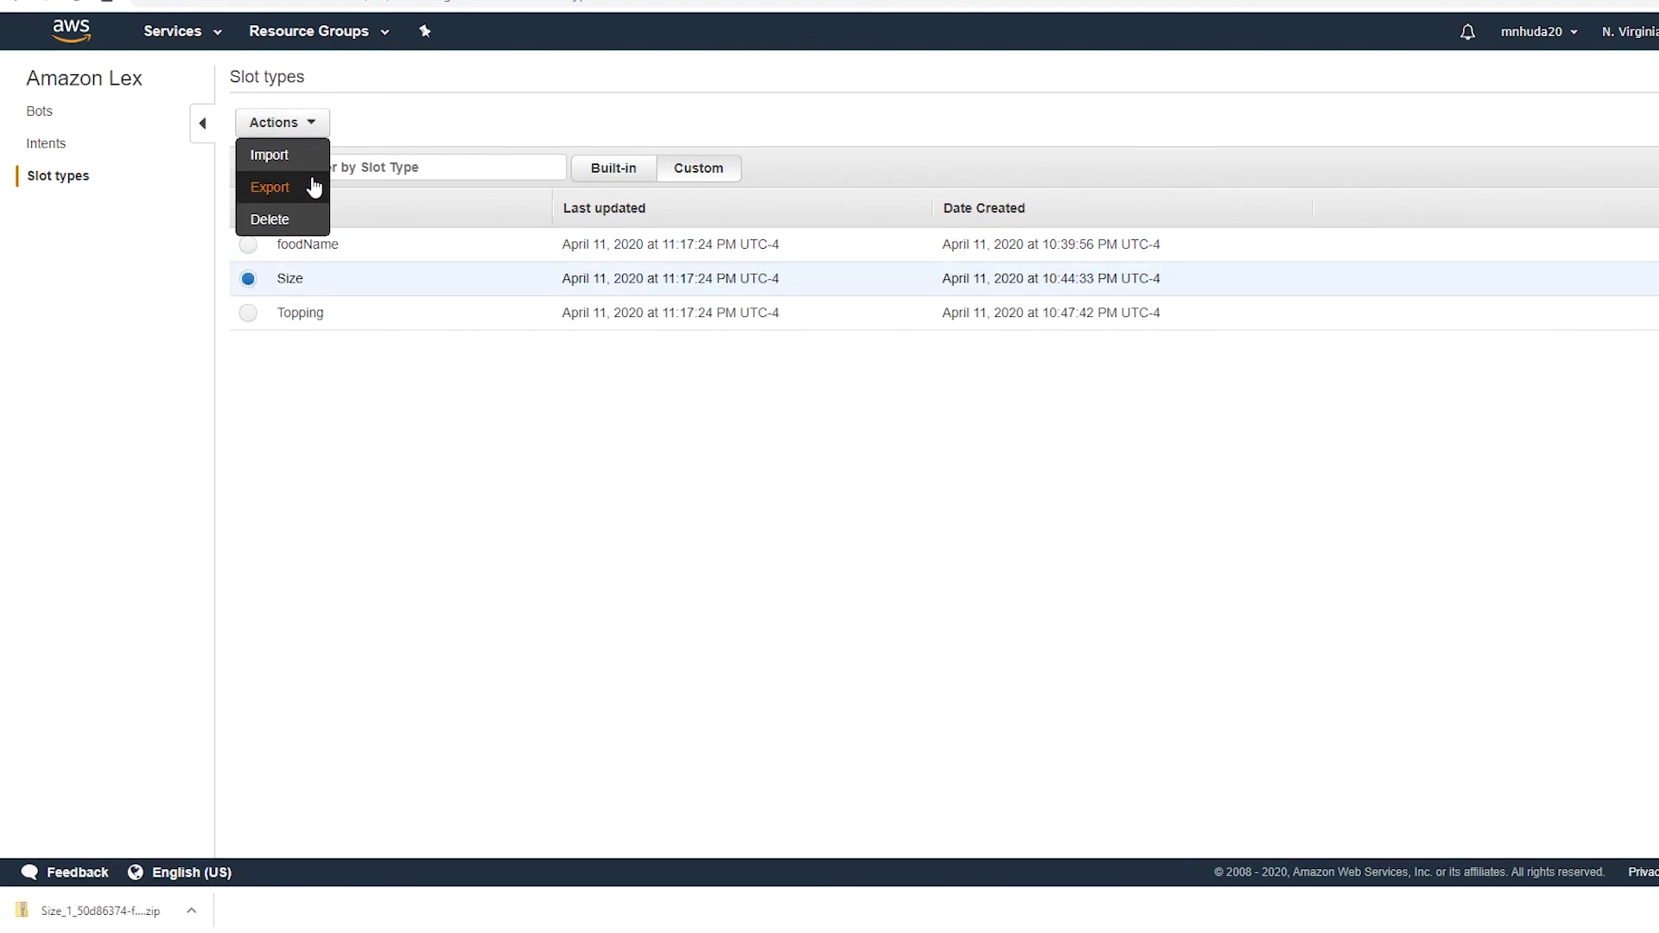
left_click(307, 220)
left_click(1125, 228)
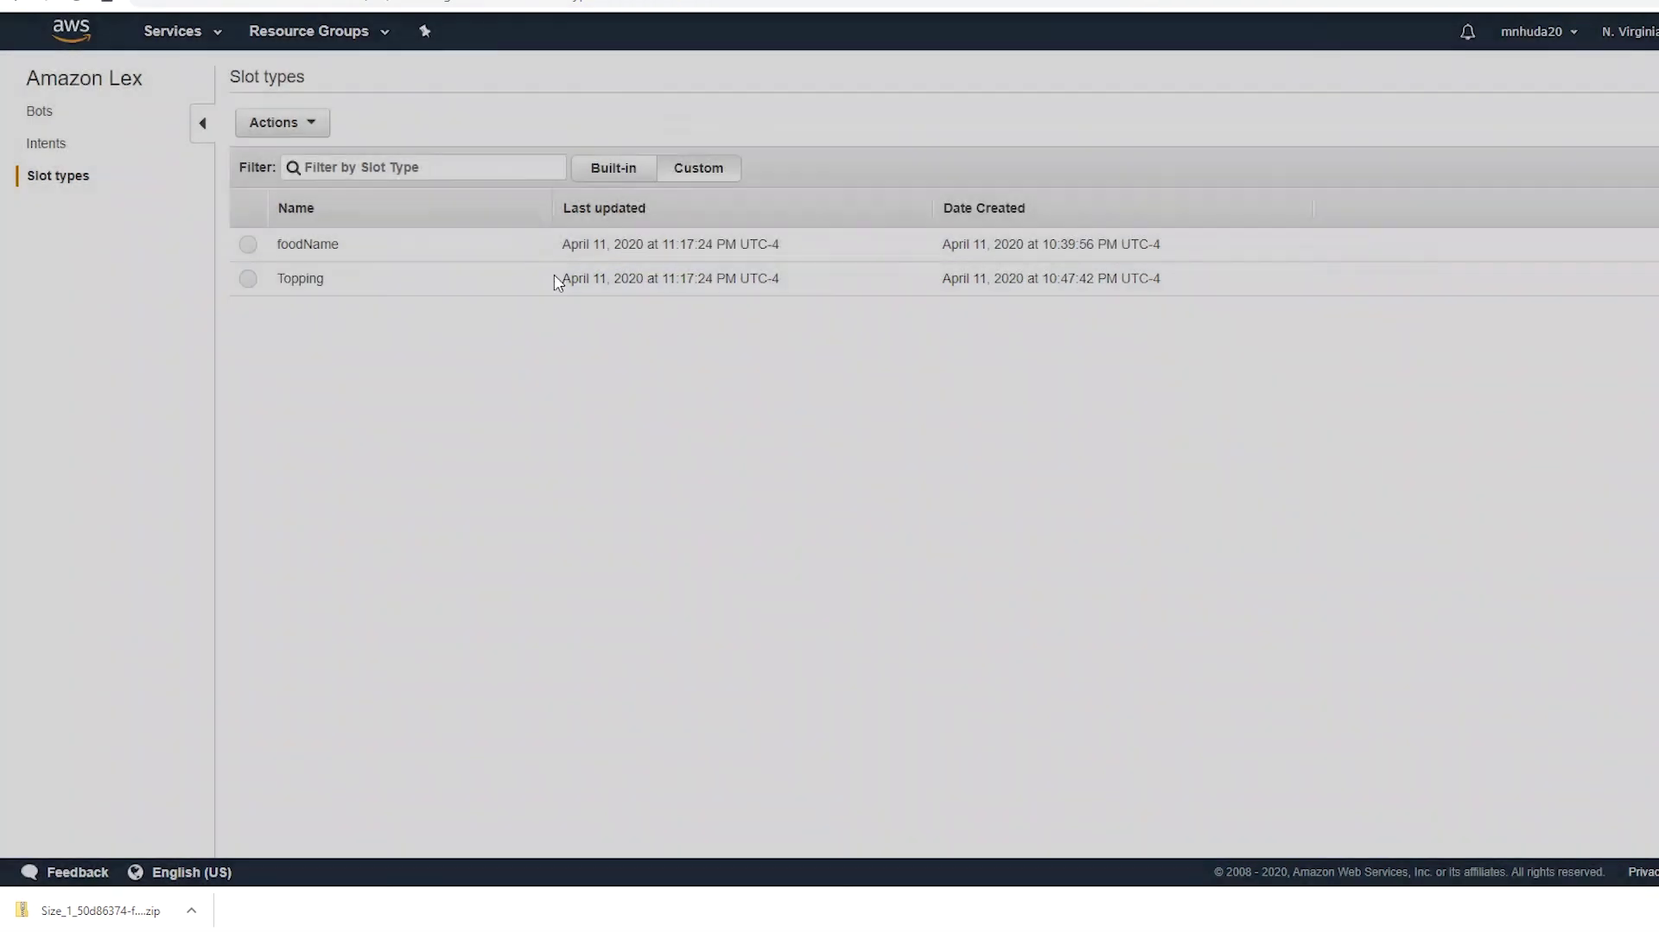
Delete the foodName and Topping slot types from the custom slot types list.
left_click(249, 246)
left_click(296, 122)
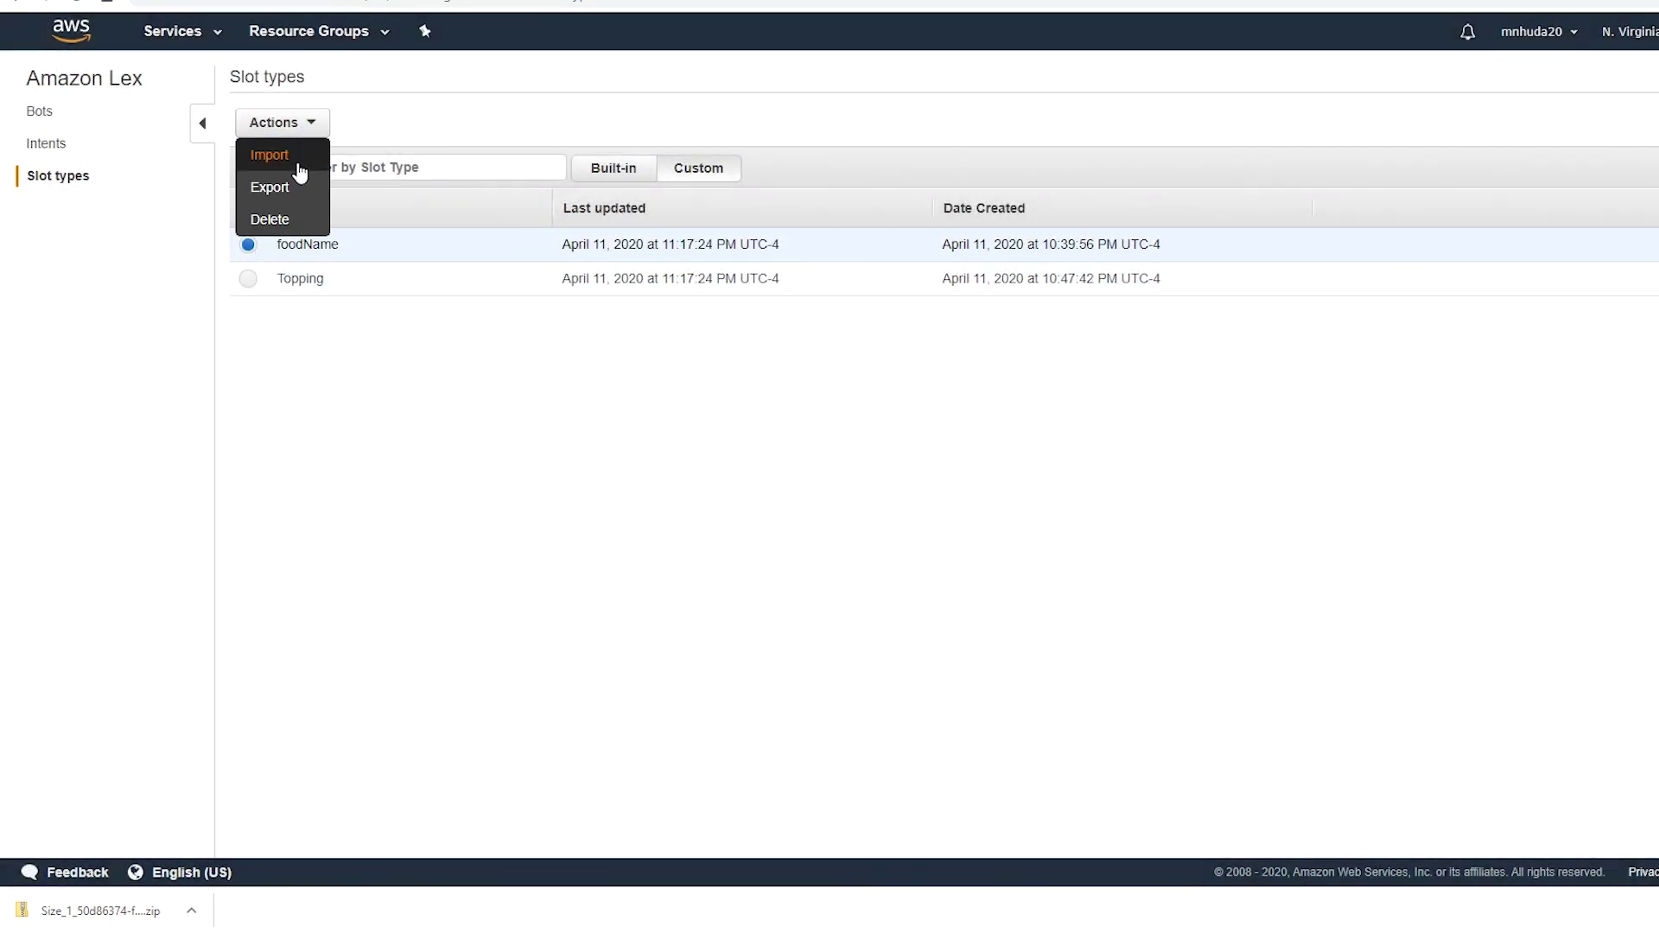
left_click(304, 218)
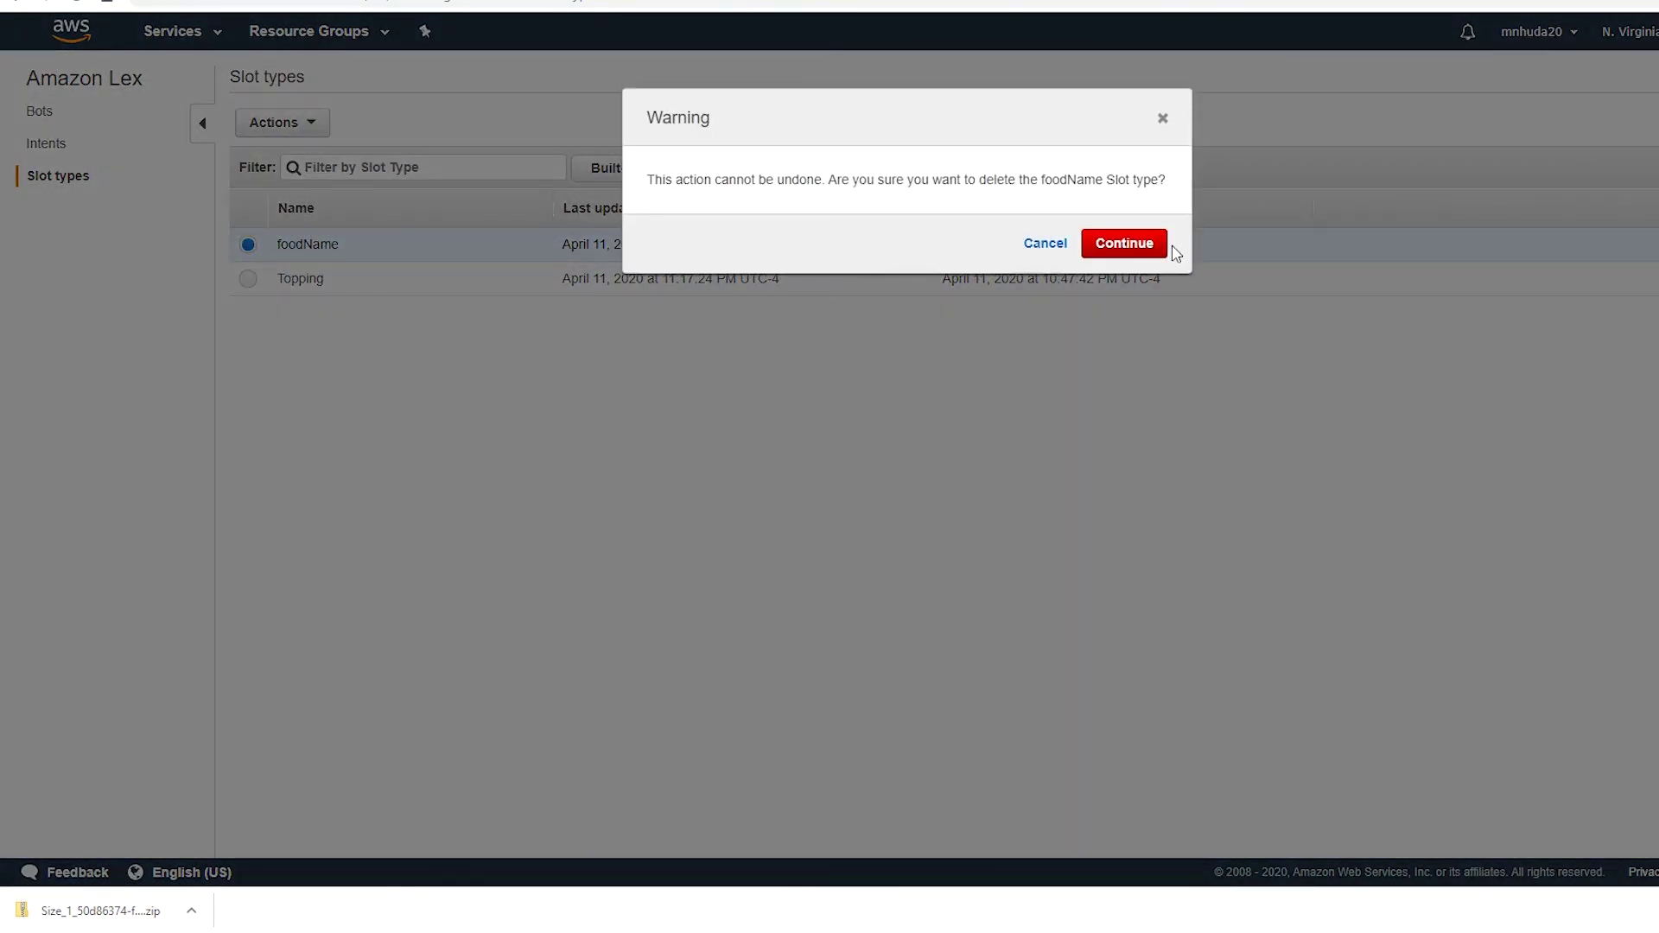
left_click(1121, 241)
left_click(248, 245)
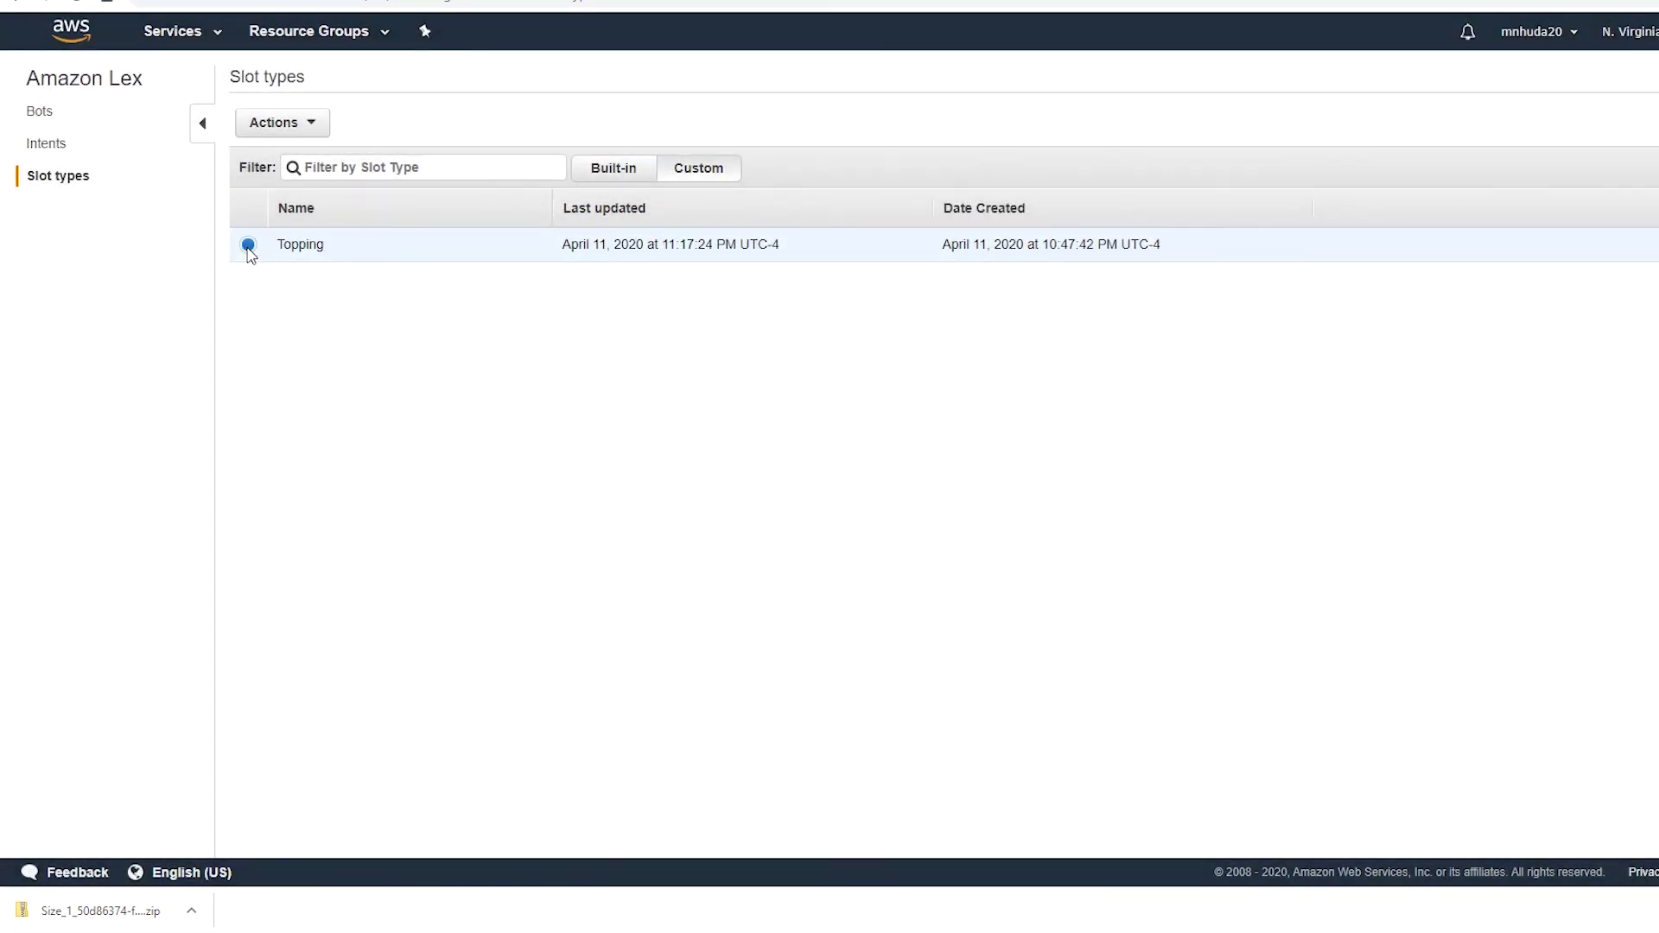
left_click(302, 123)
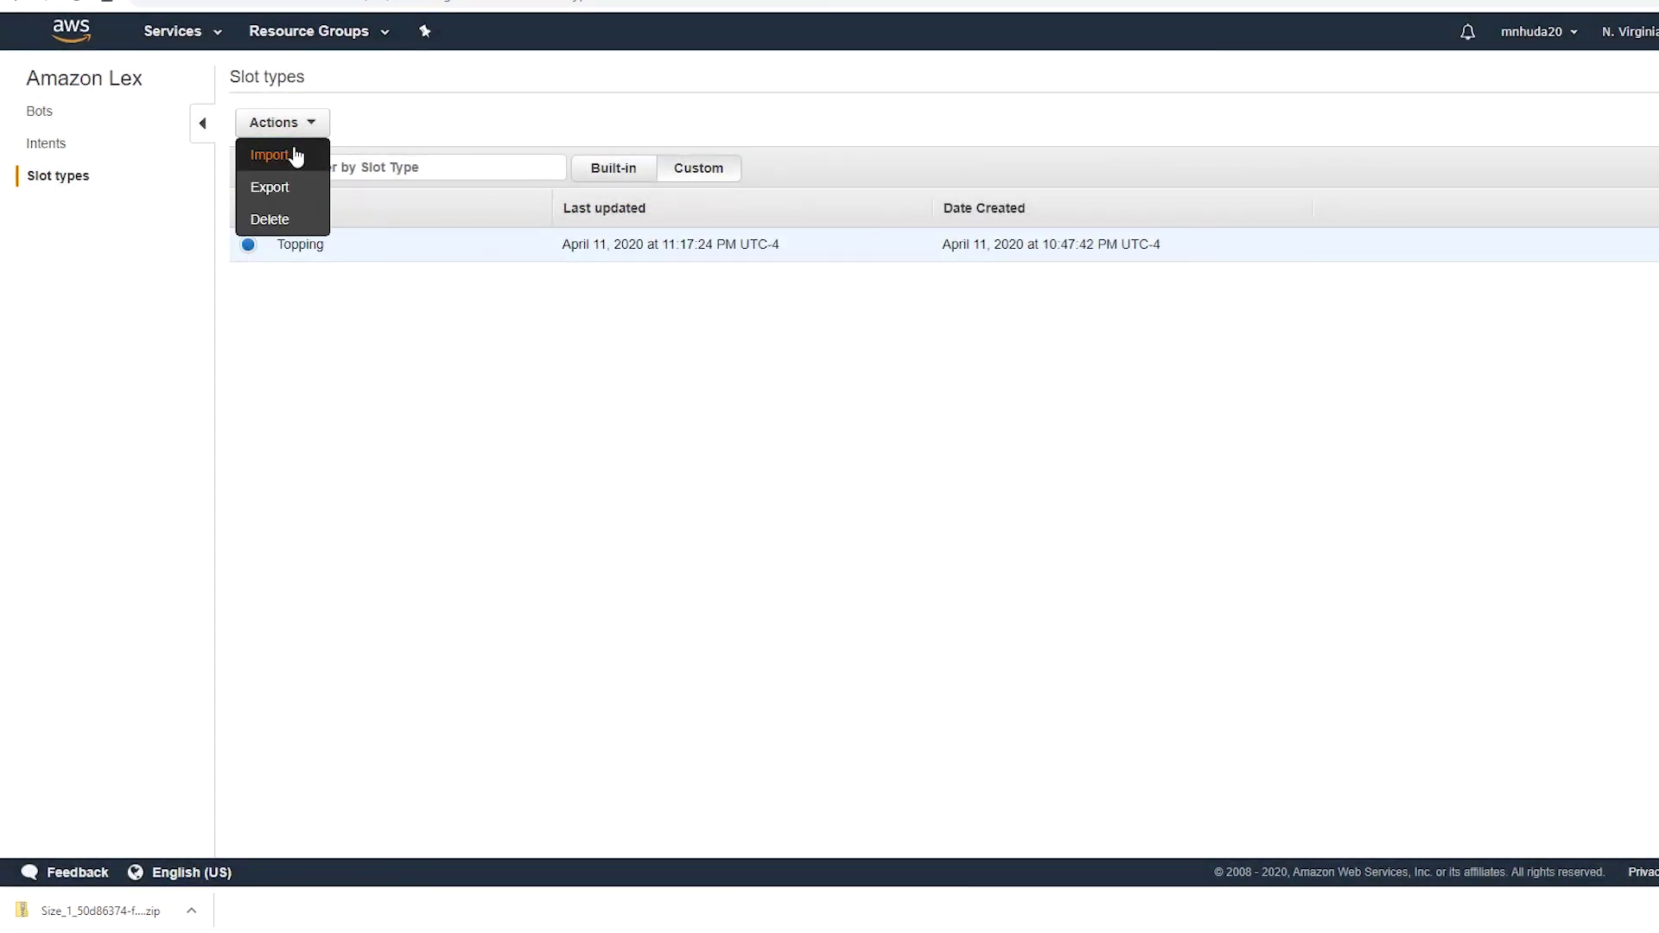
left_click(294, 218)
left_click(1121, 243)
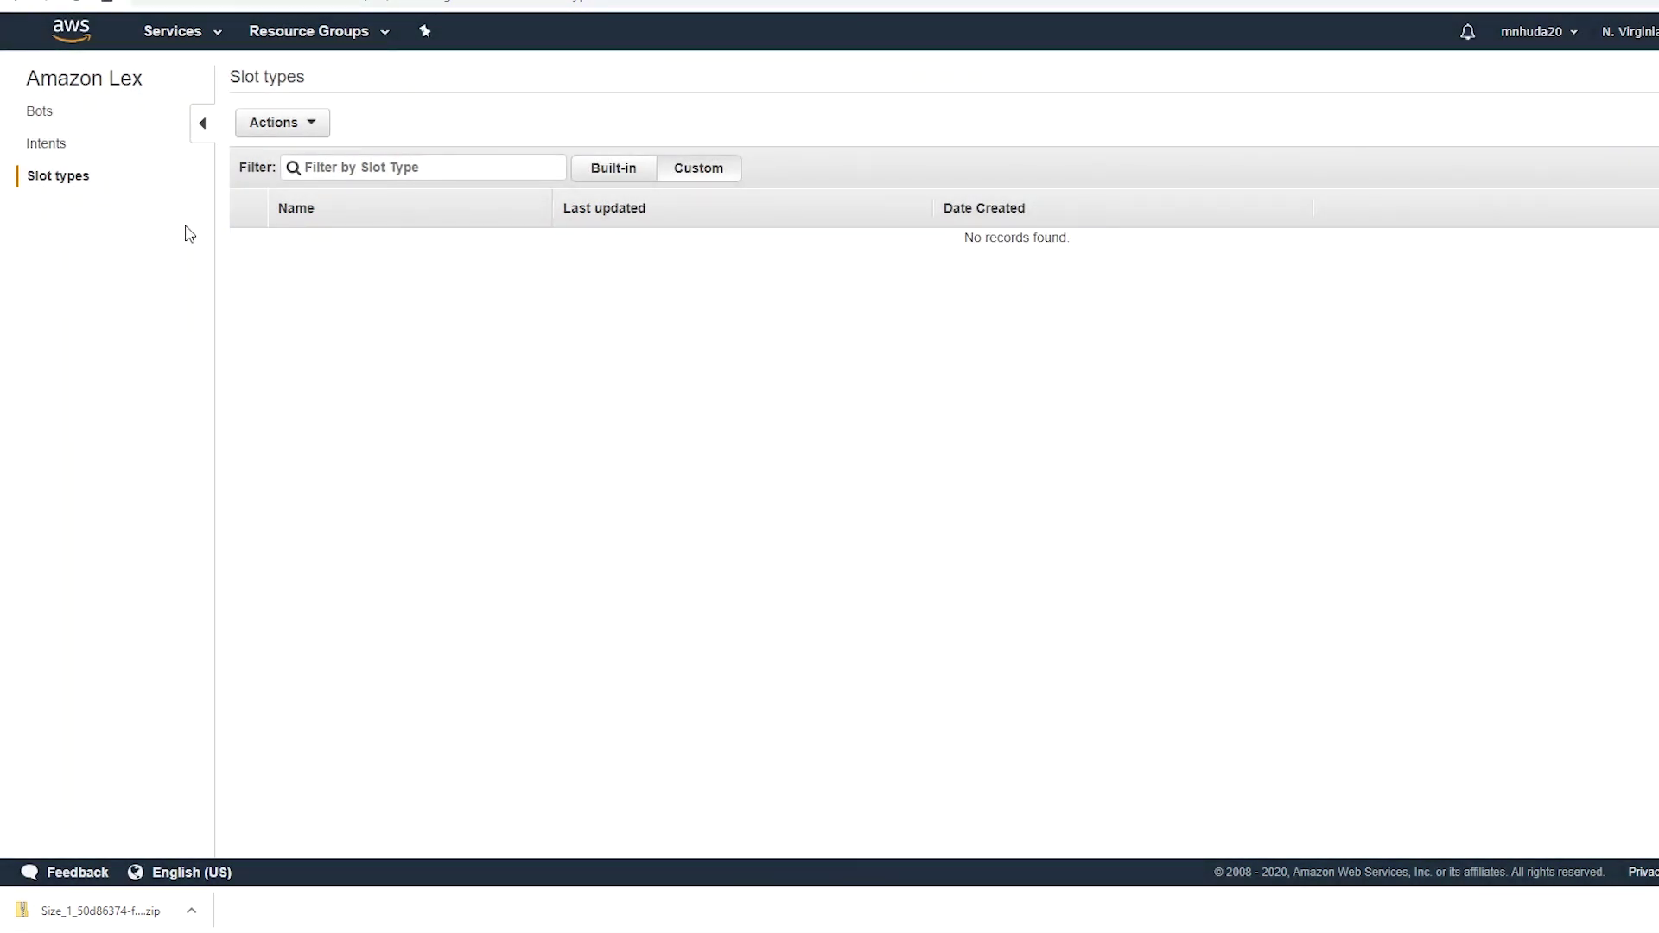
Import the Order_Pizza intent from its zip file in C:\temp\AWS, and check the custom slot types list.
left_click(47, 145)
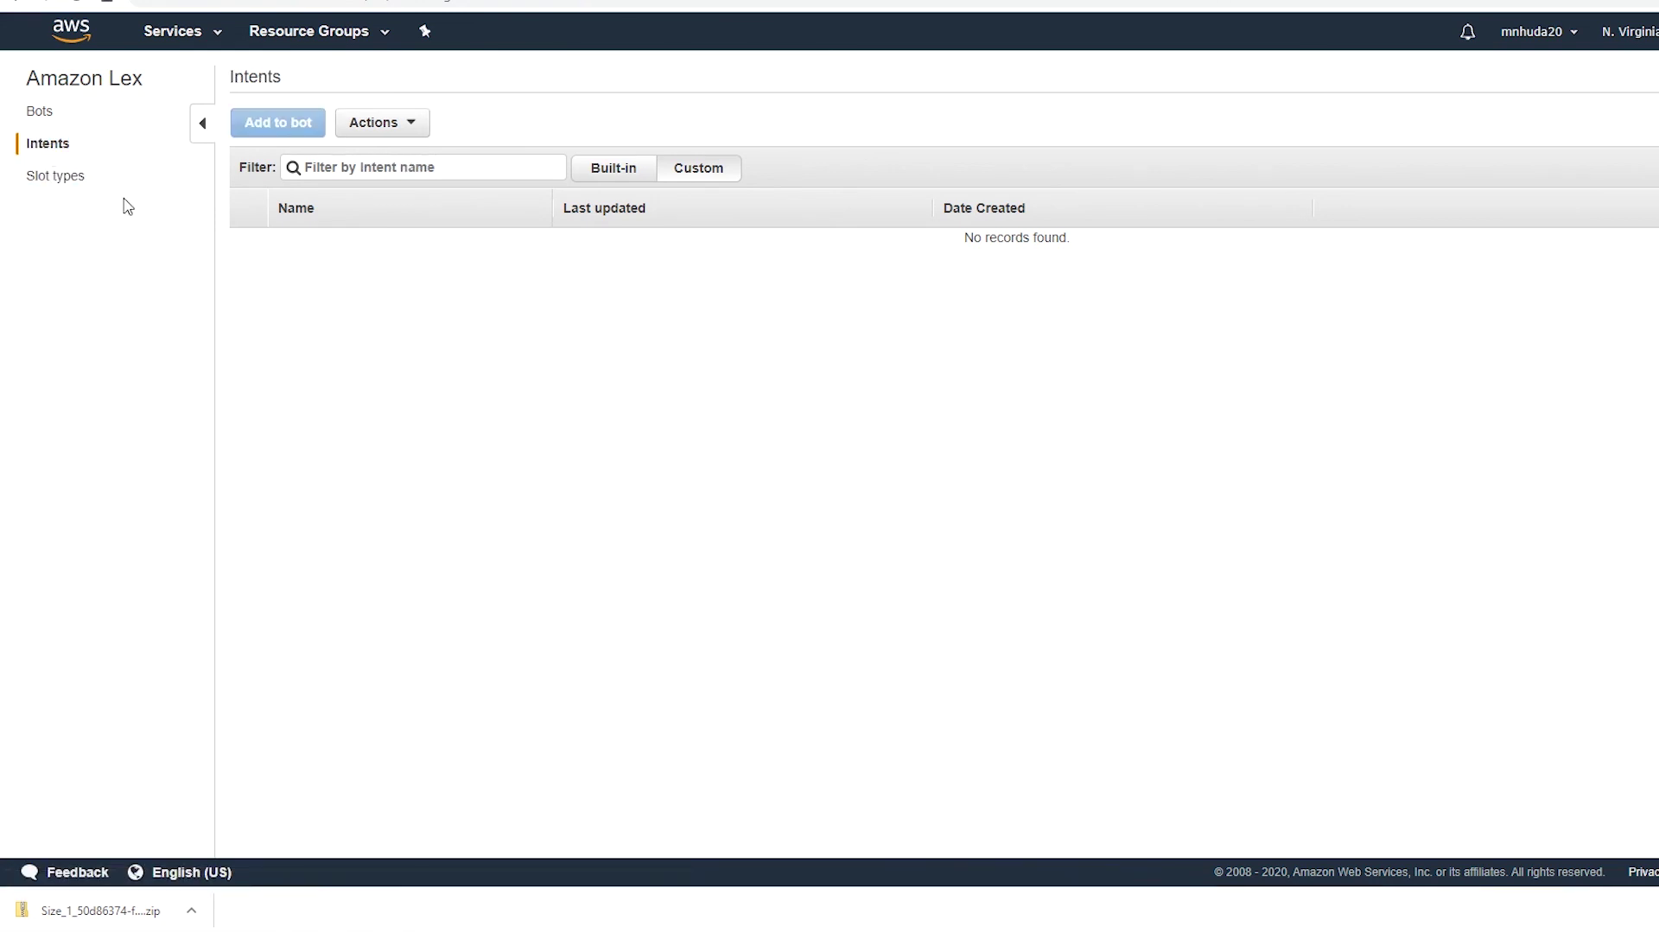
left_click(420, 129)
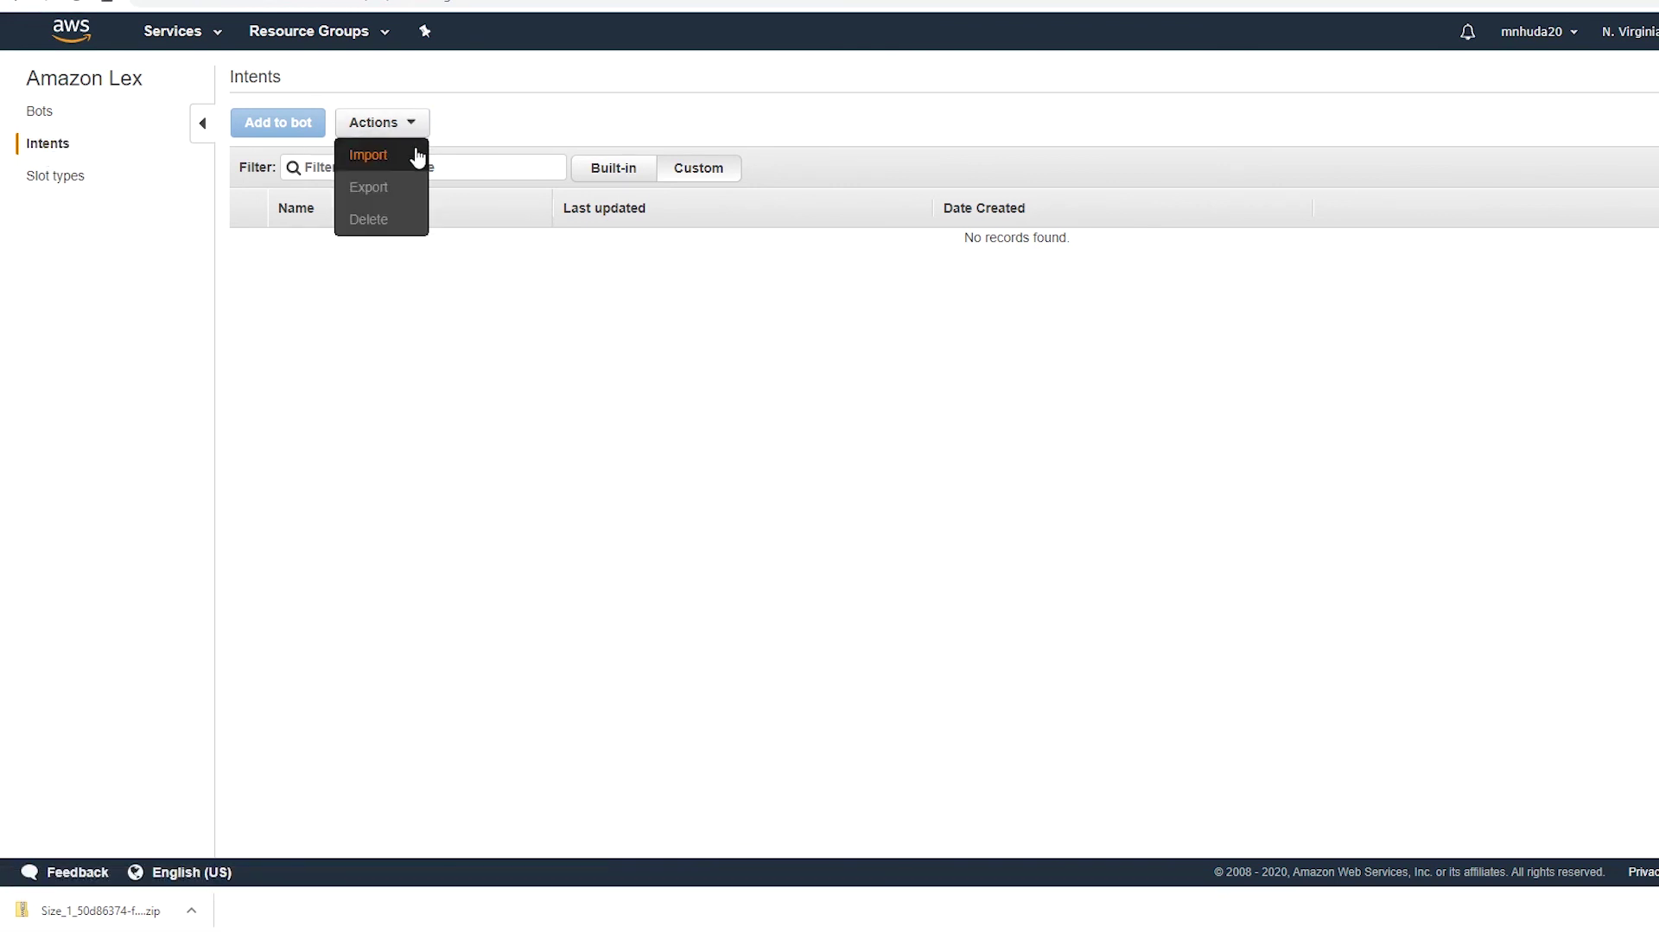
left_click(417, 154)
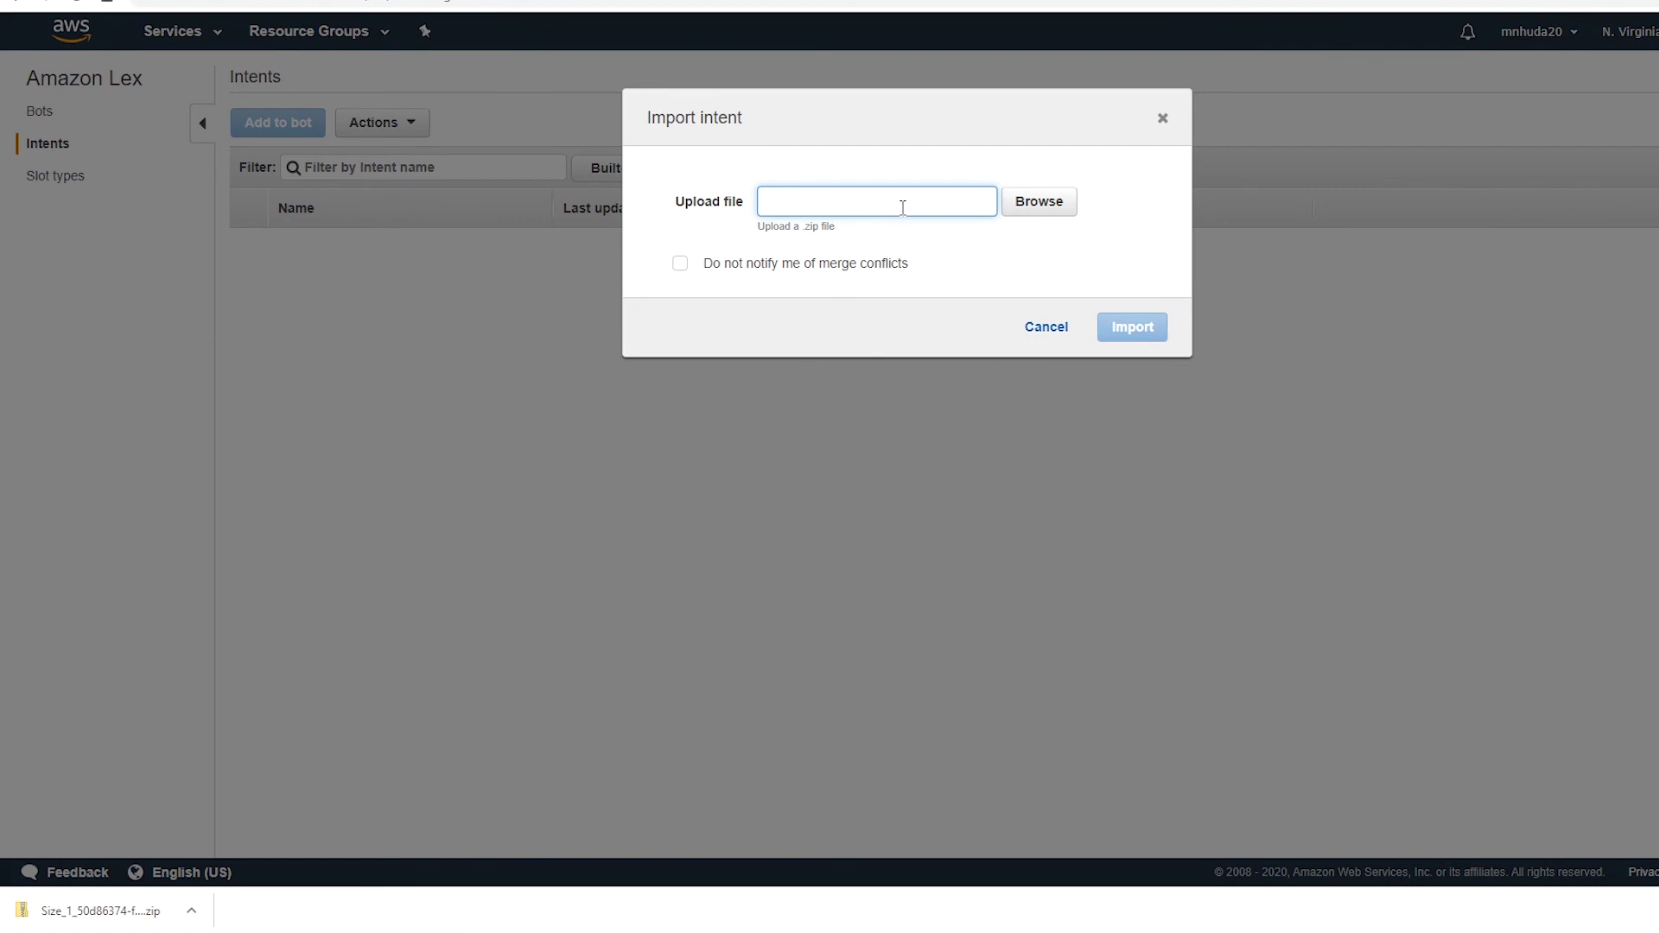
left_click(1012, 207)
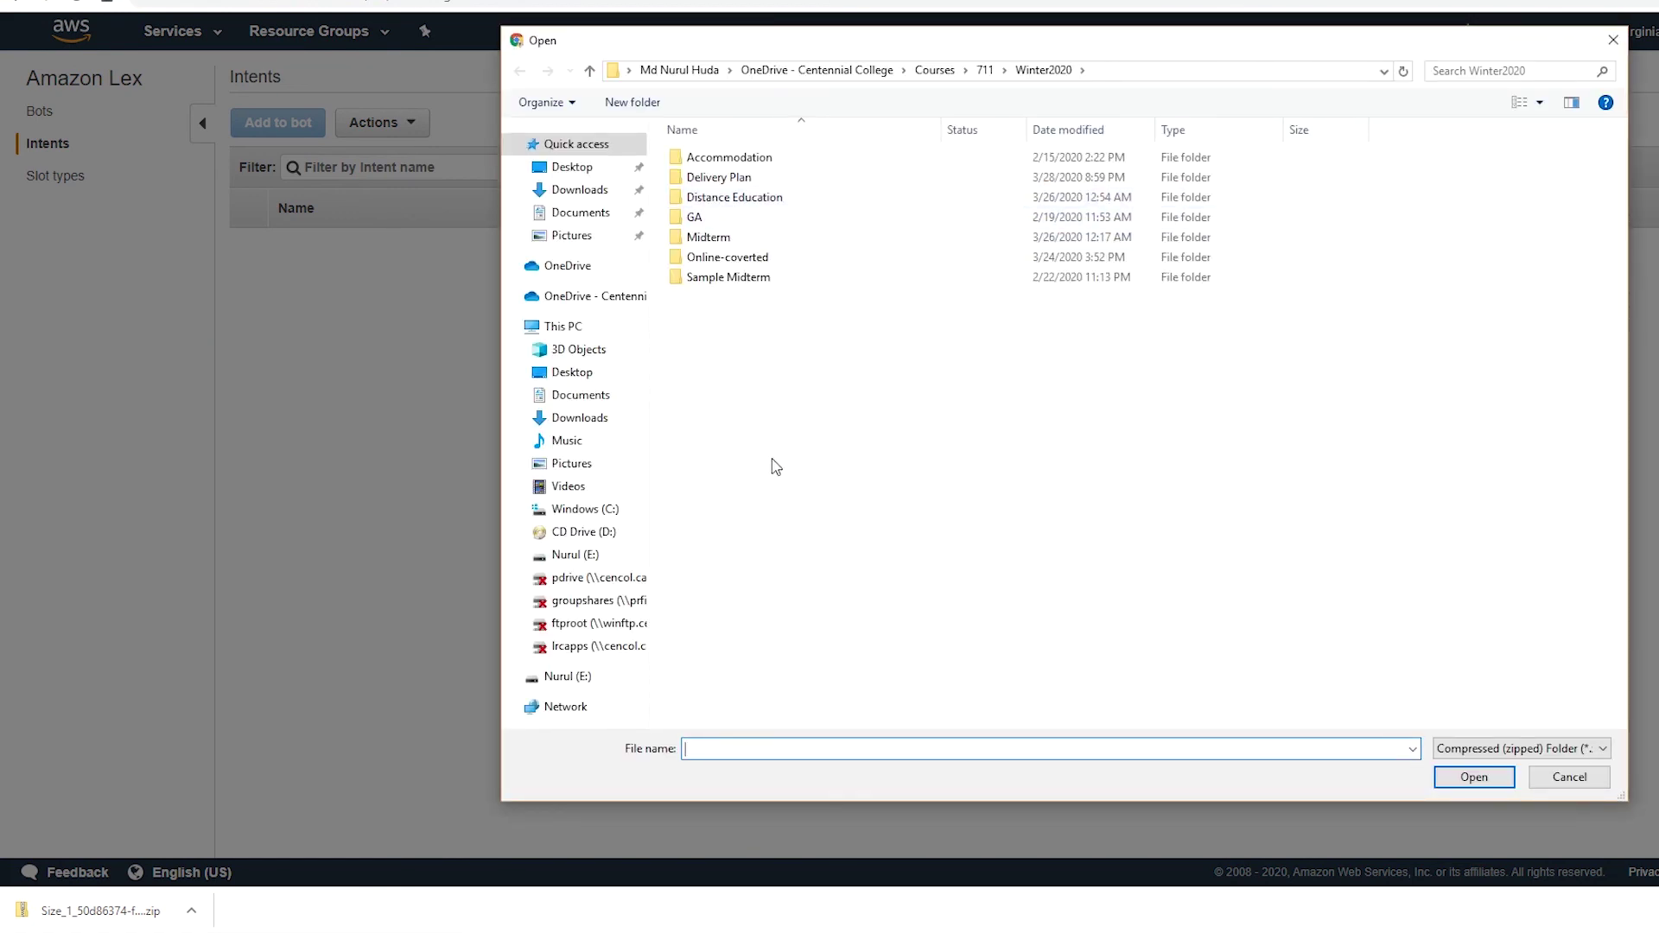
left_click(607, 509)
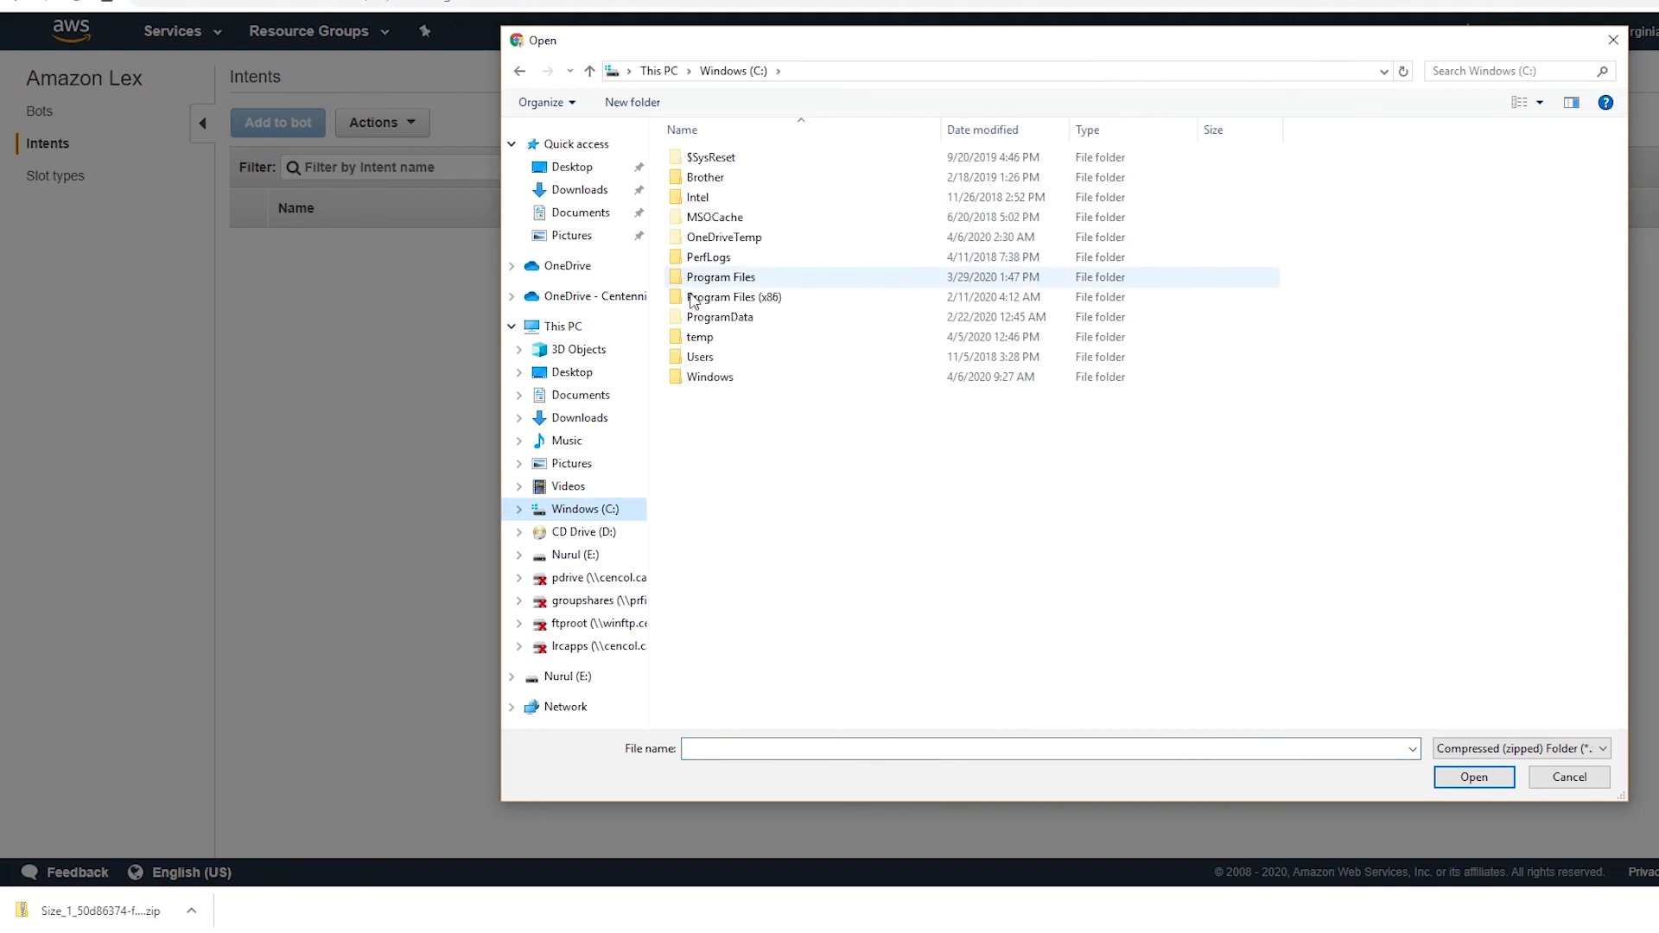
double_click(693, 339)
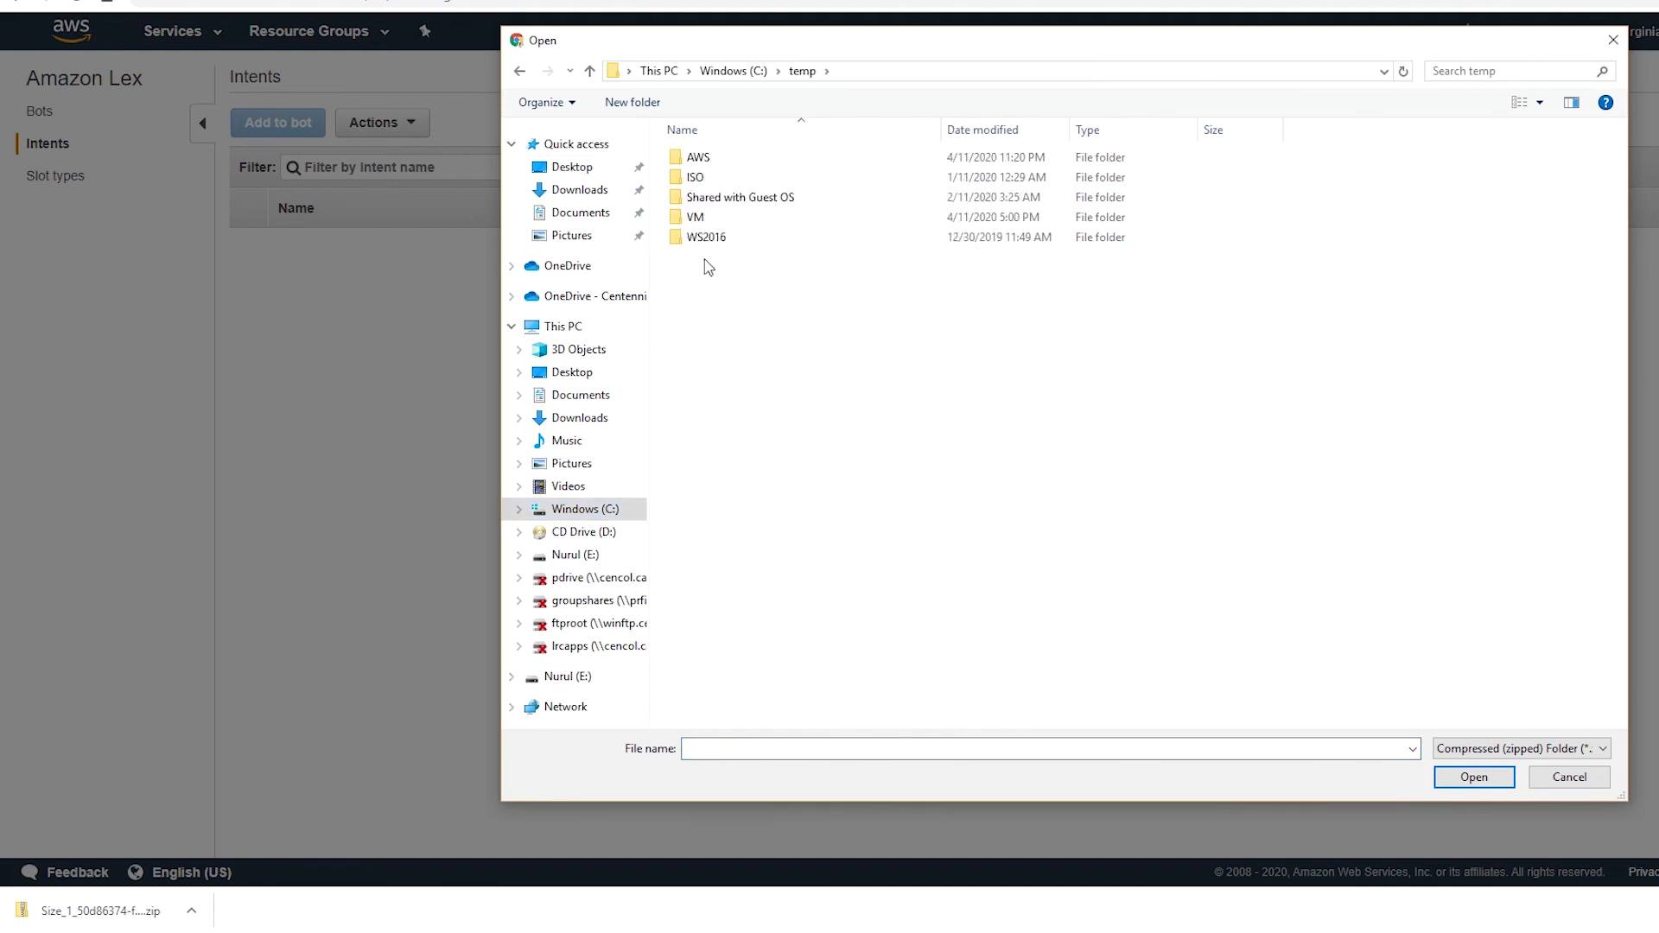
double_click(723, 163)
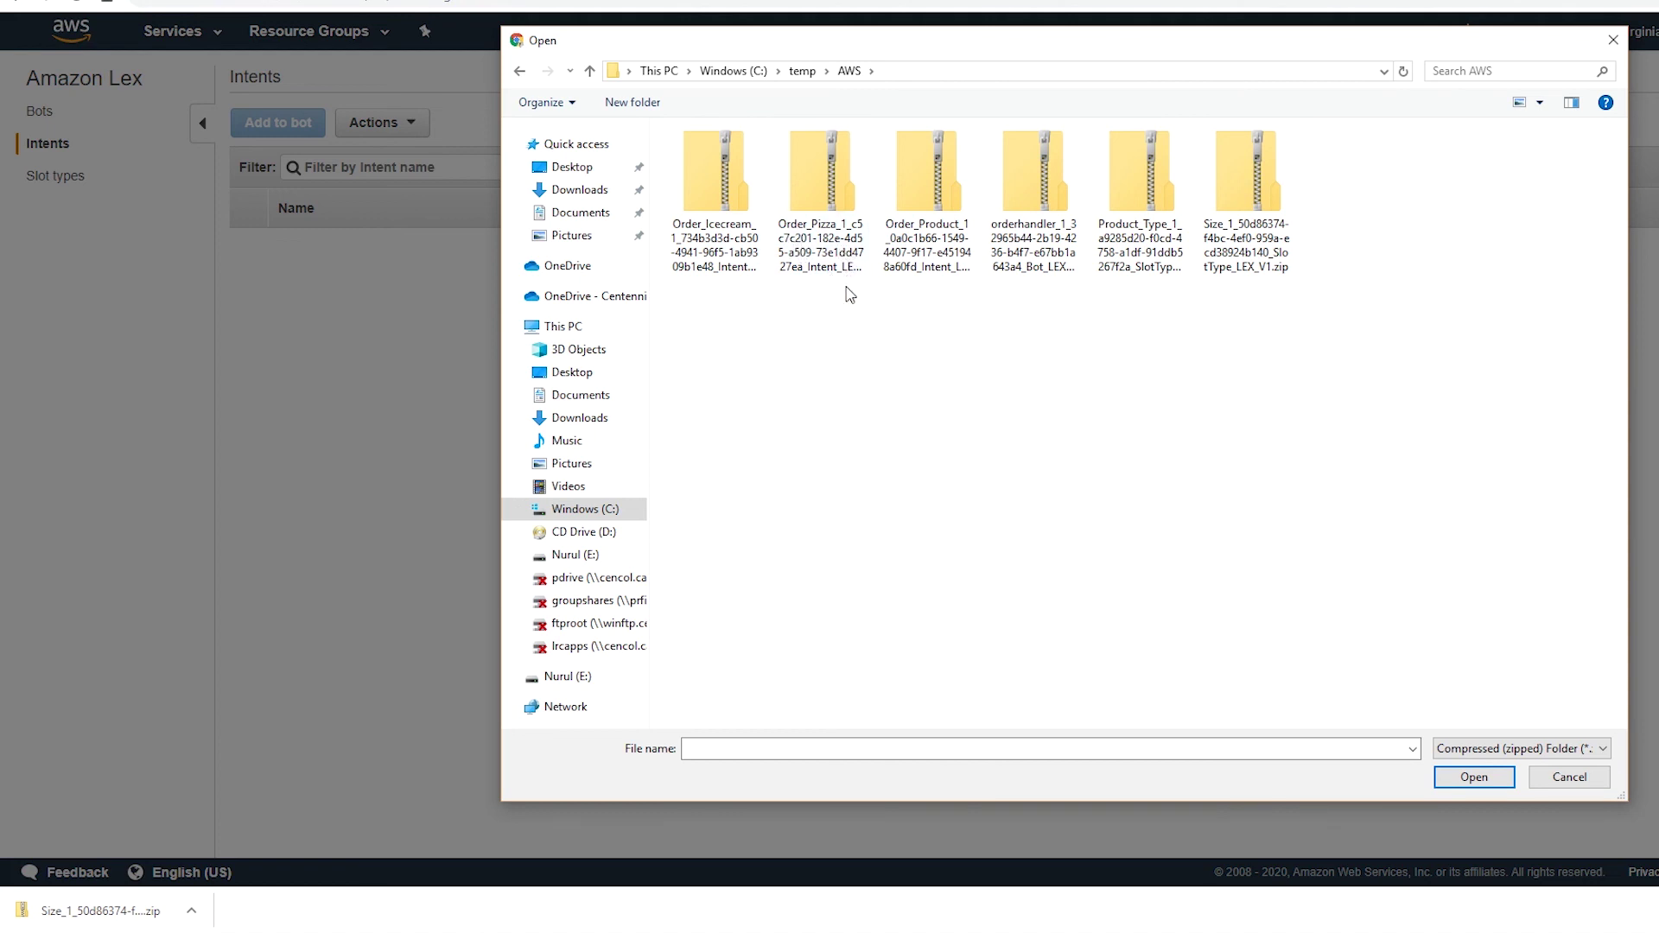
double_click(830, 179)
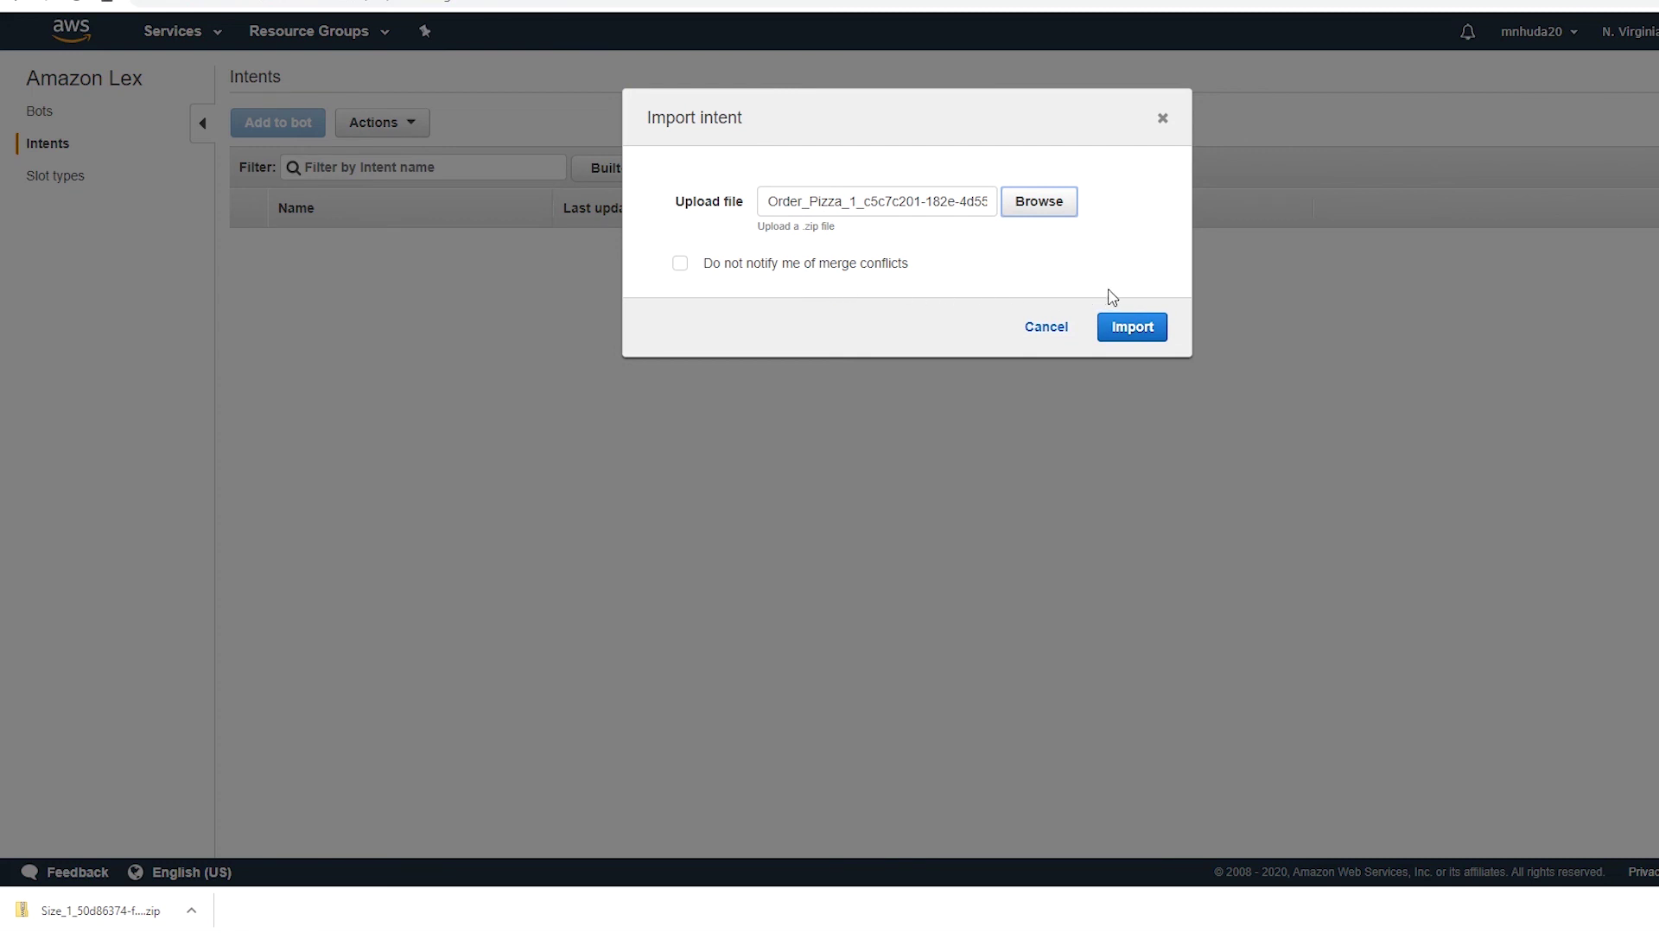
left_click(1128, 325)
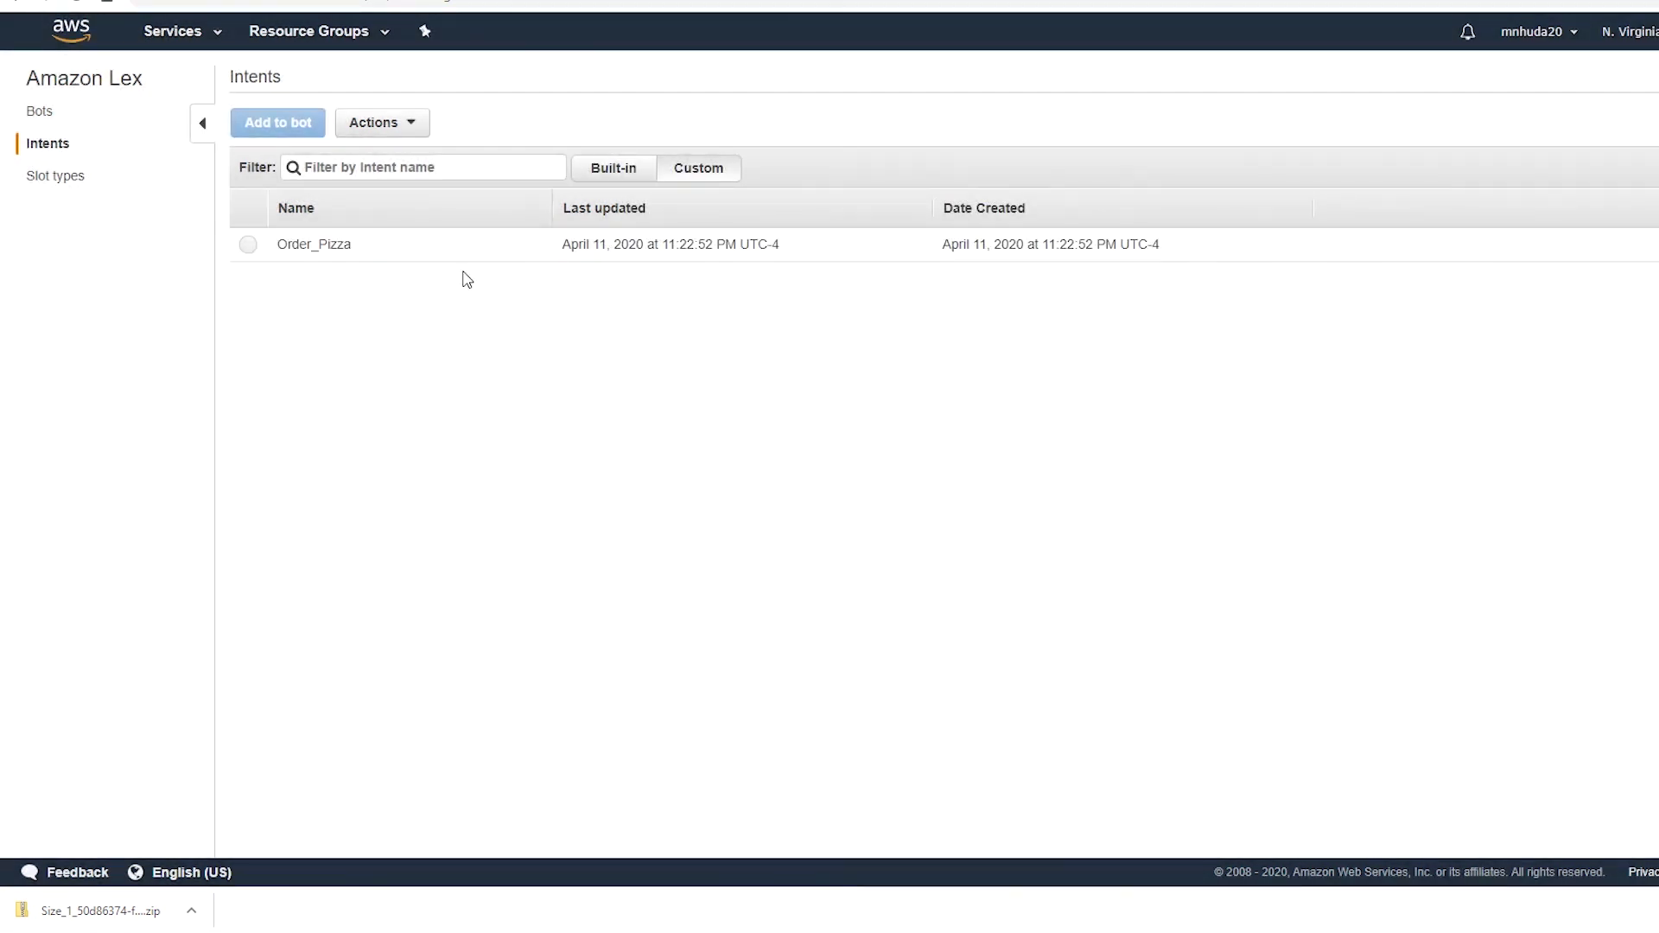
left_click(247, 245)
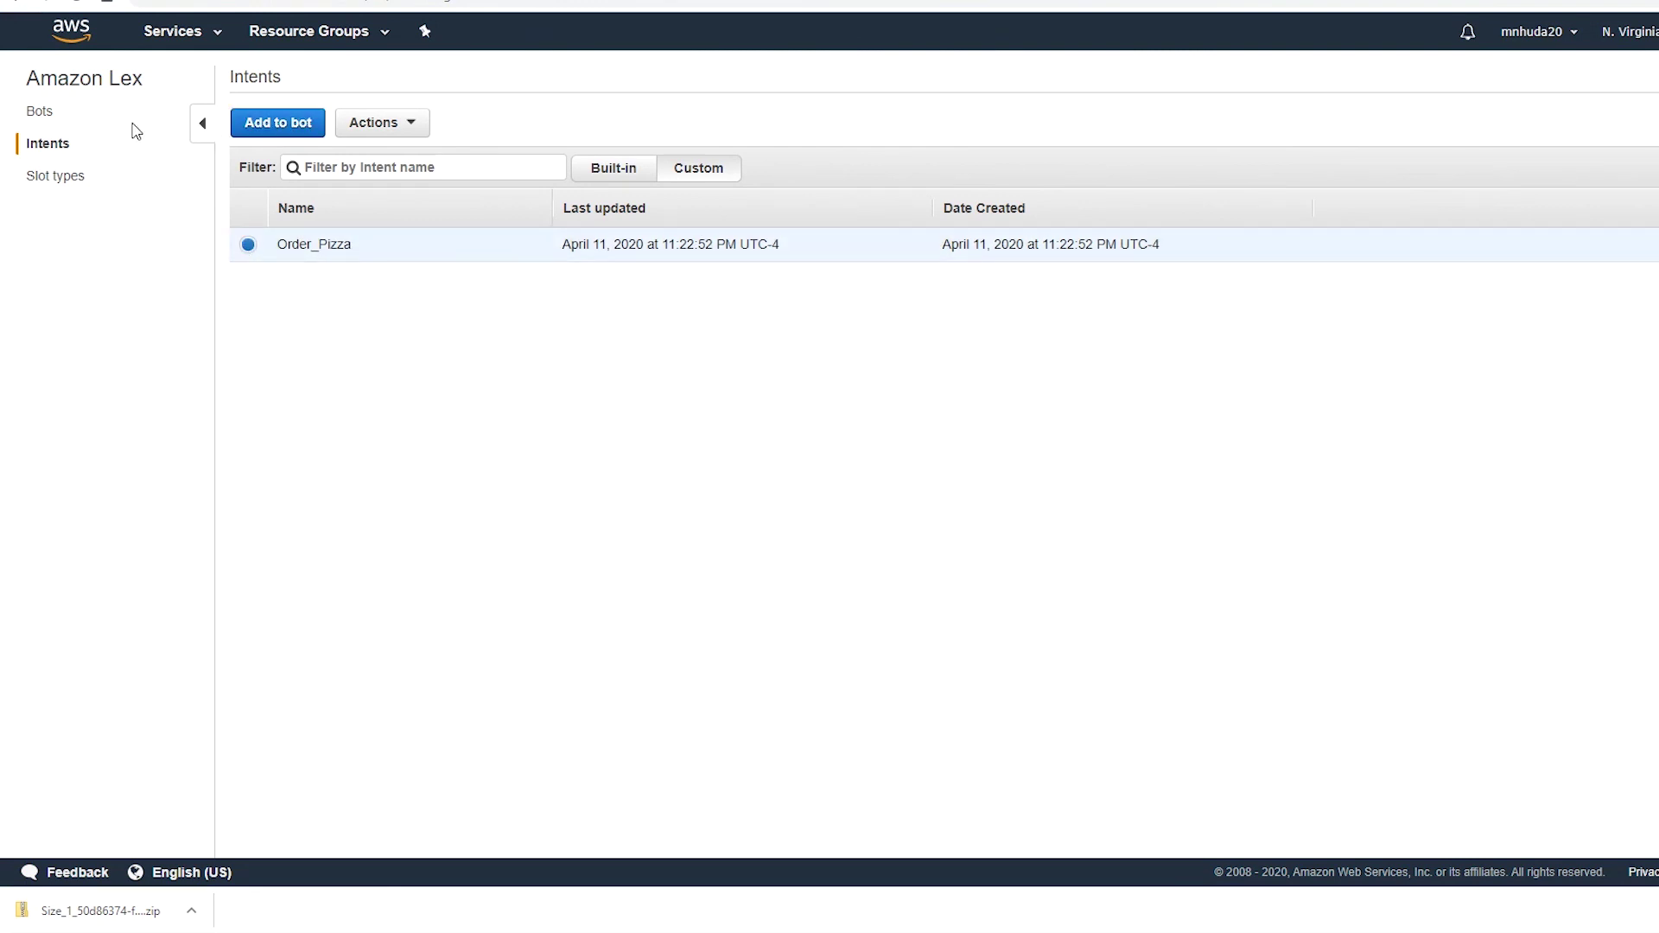
left_click(48, 142)
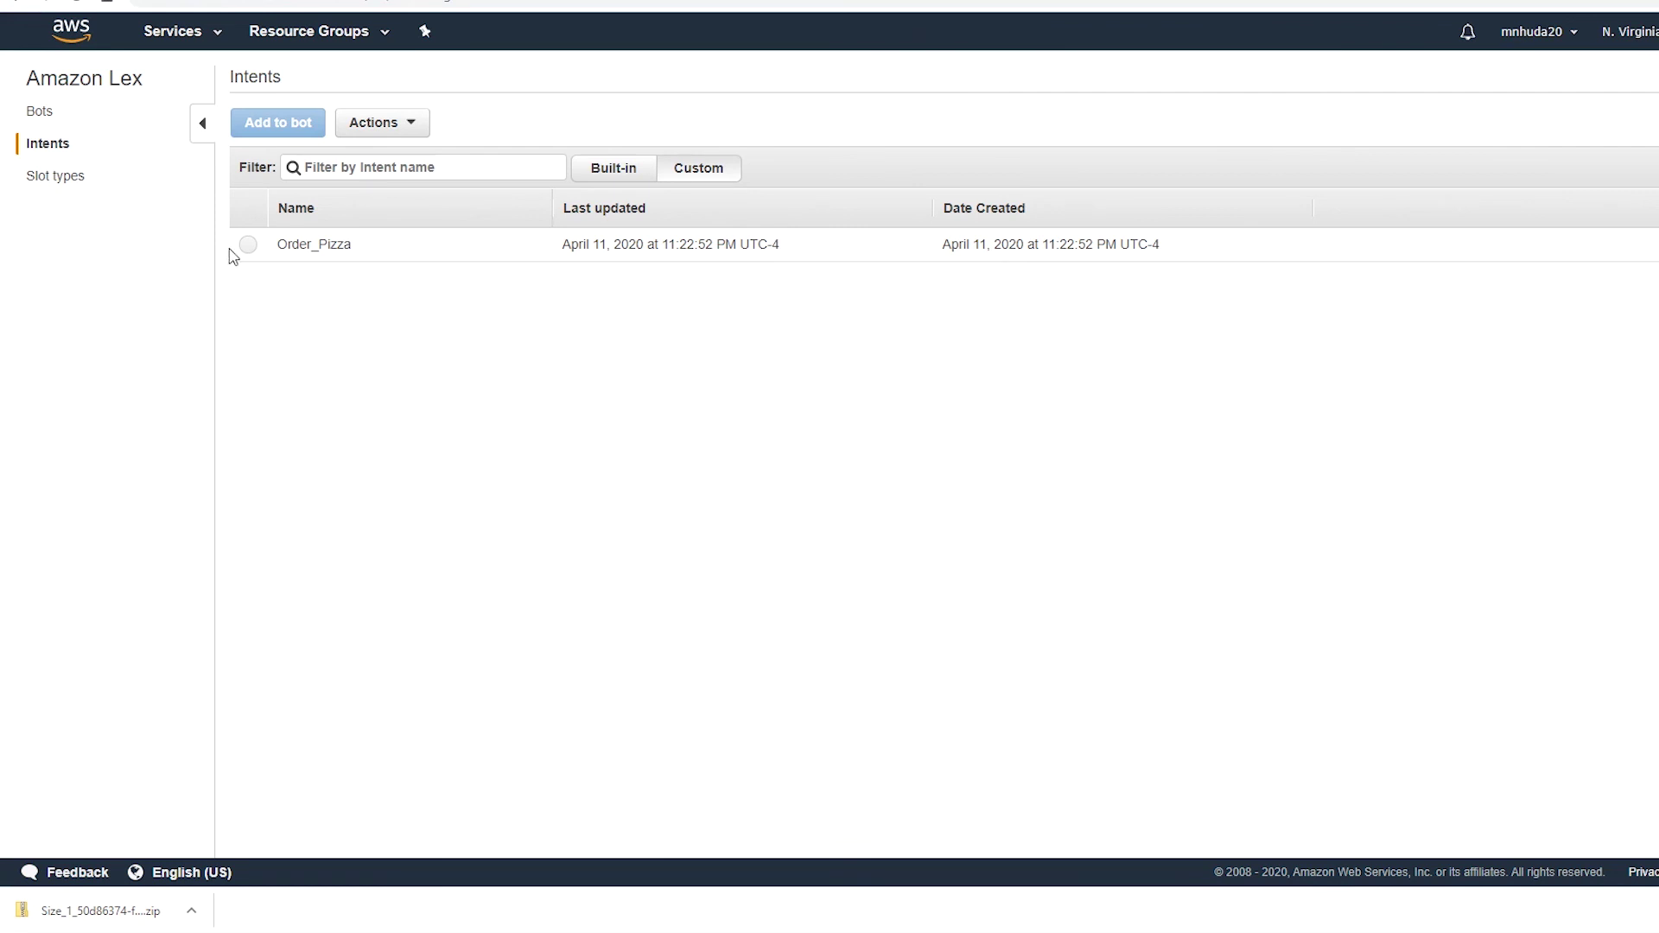
left_click(35, 177)
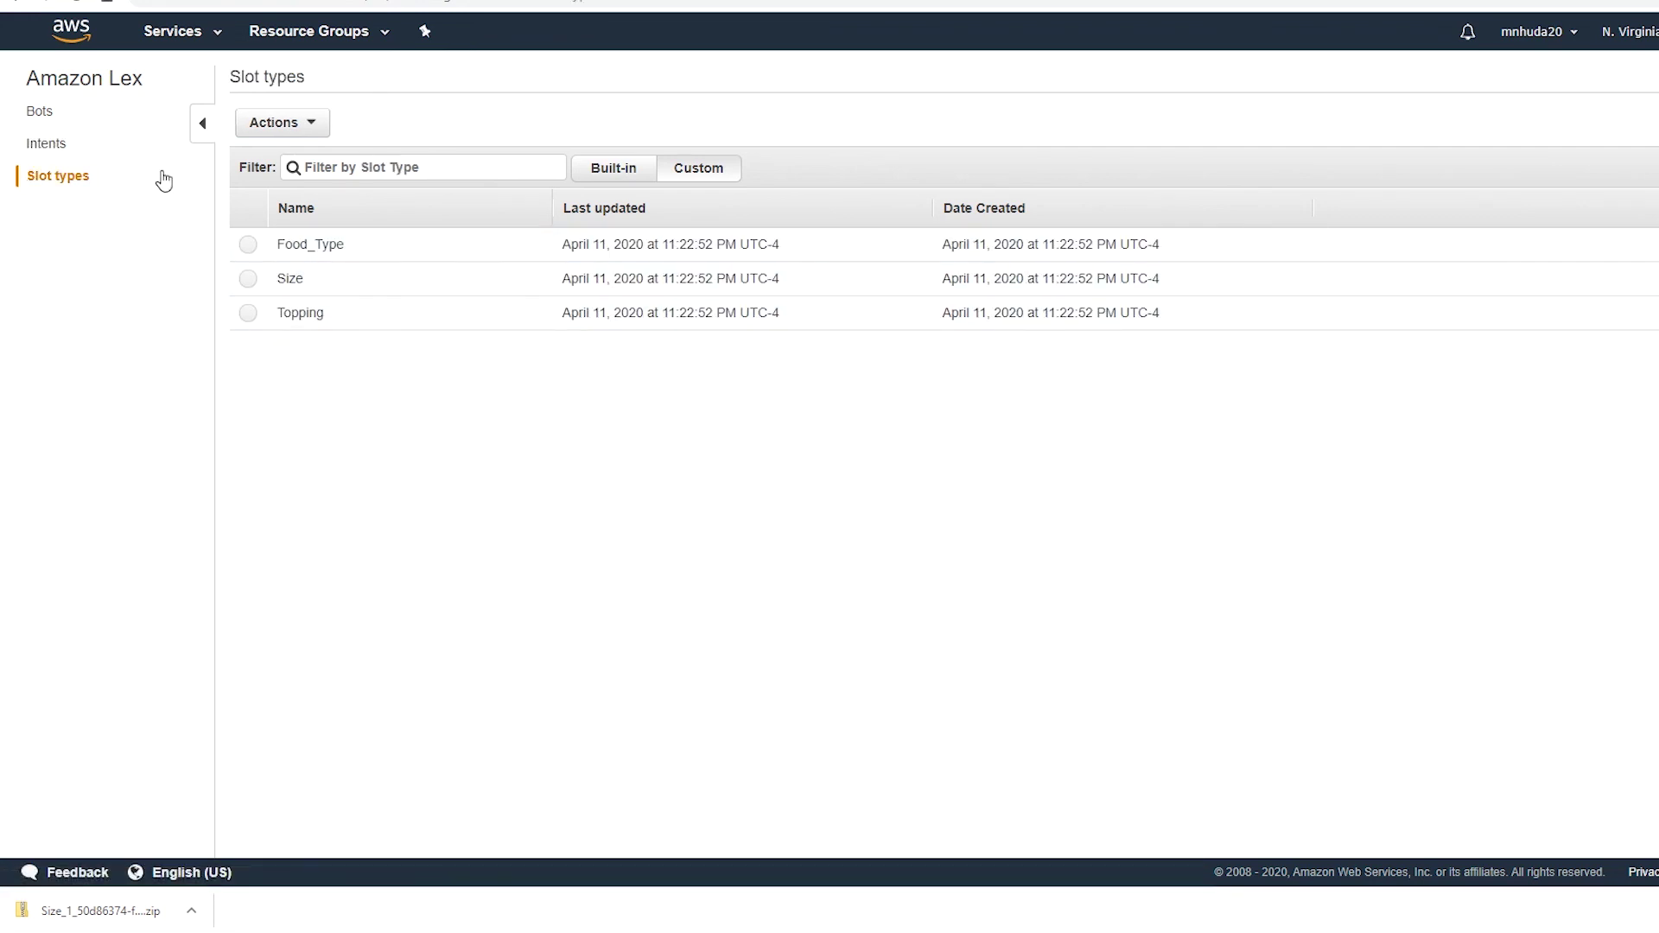
Import the orderhandler bot from its zip file in the AWS folder, overwriting the conflicting intent and slot types.
left_click(40, 113)
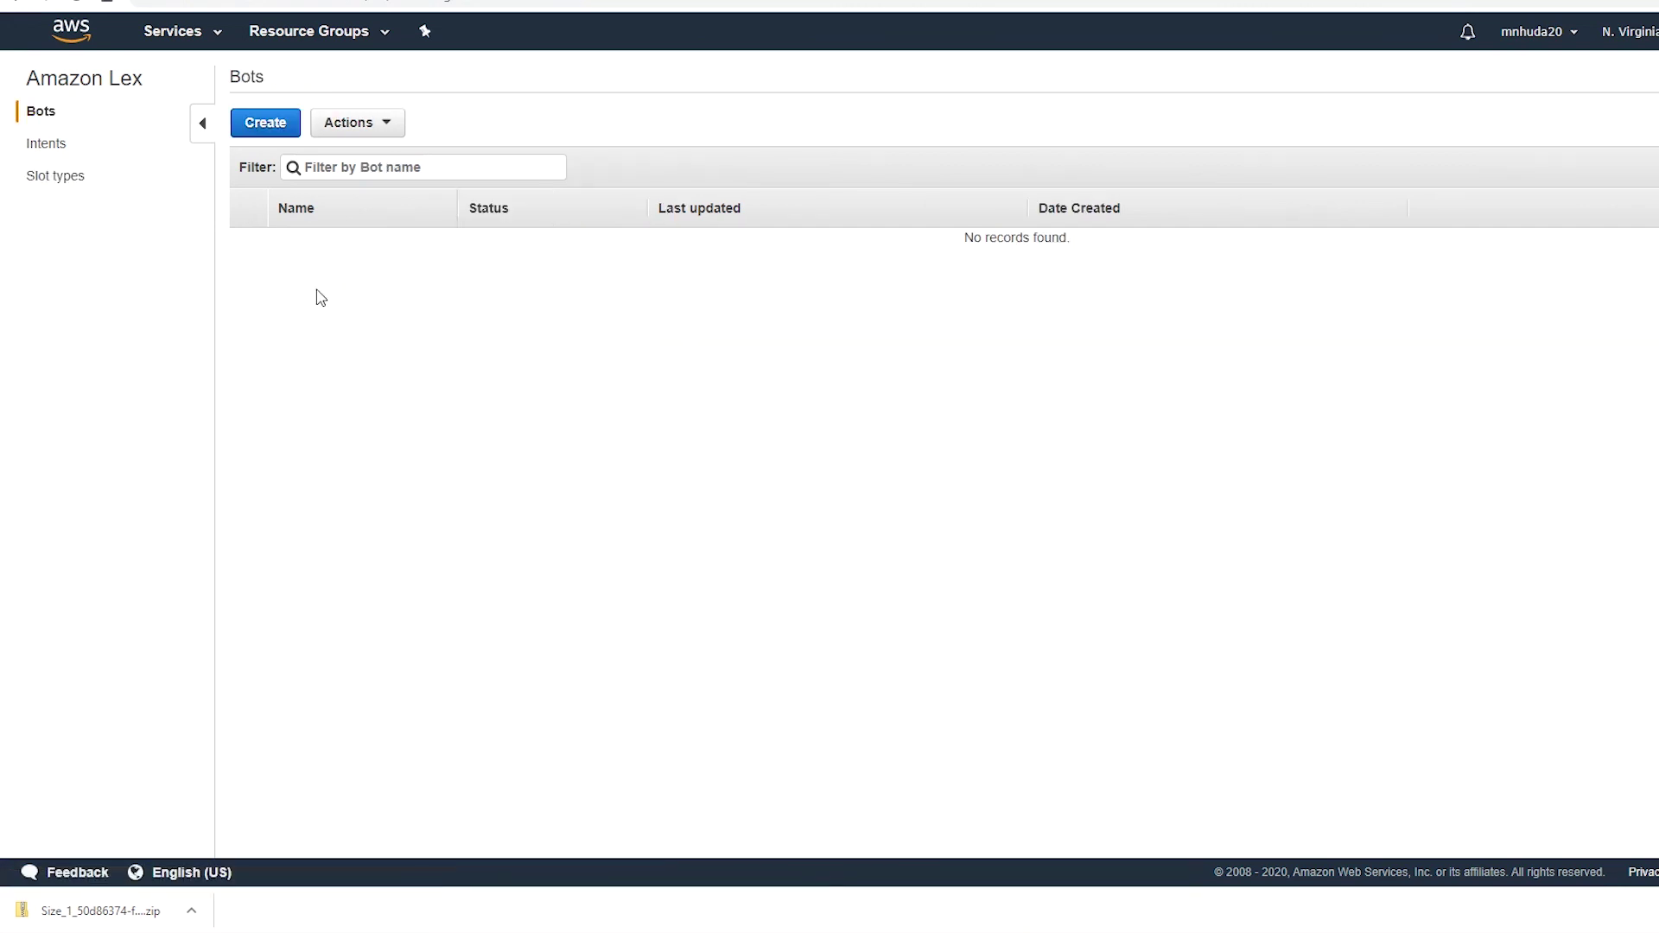
left_click(385, 133)
left_click(385, 158)
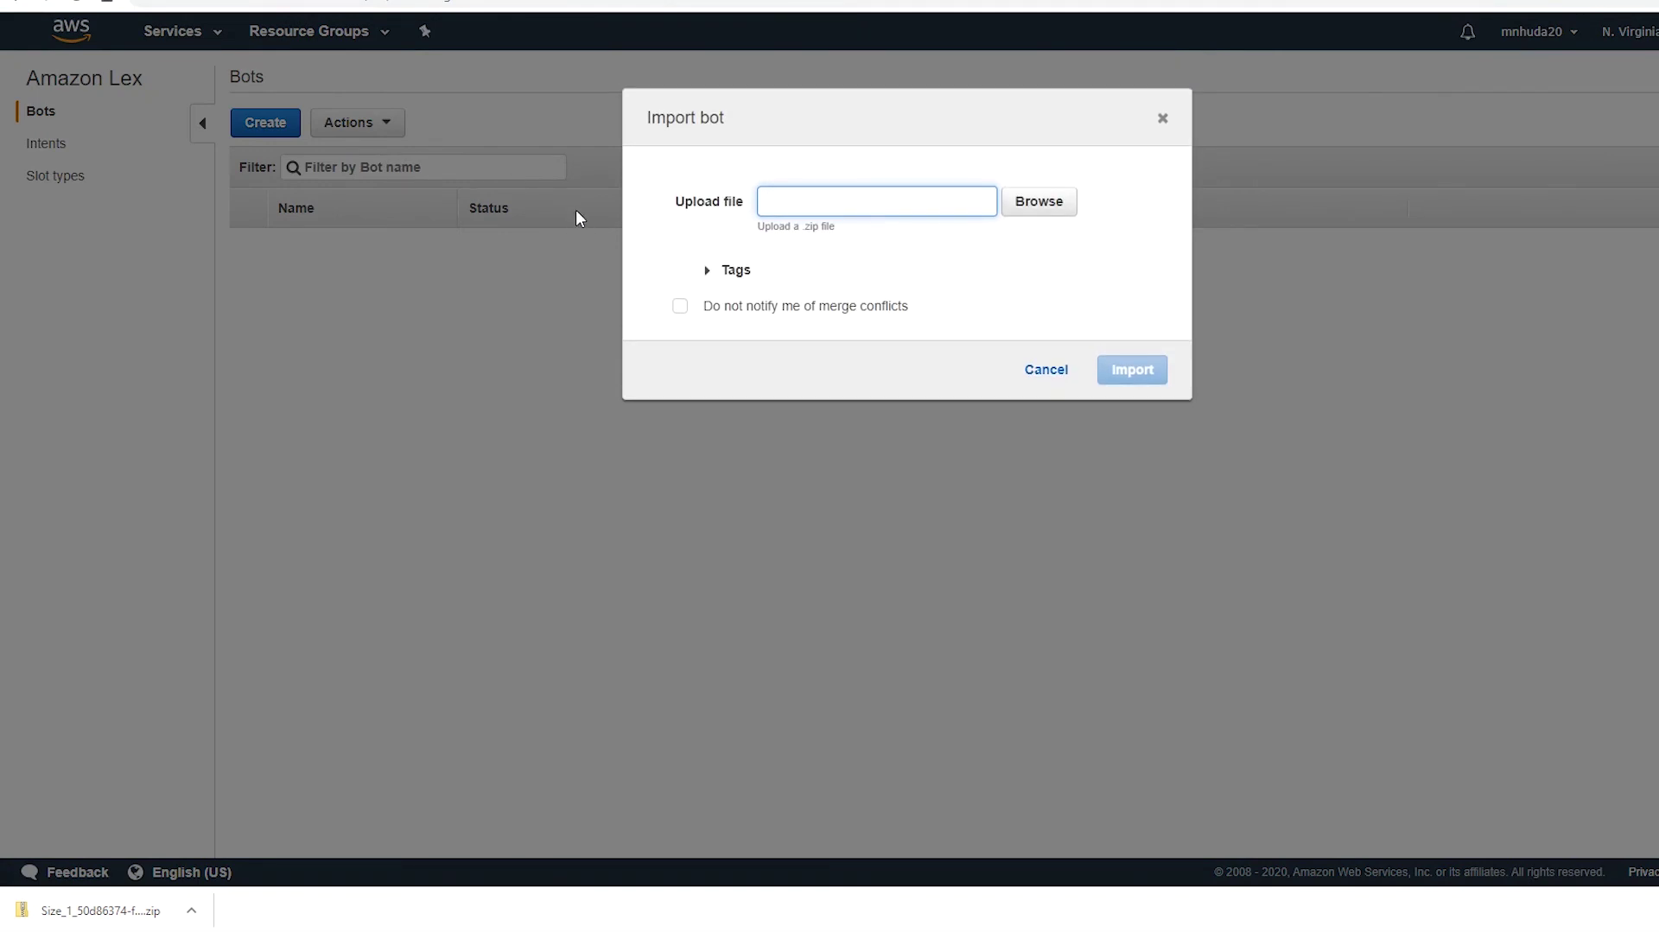
left_click(1044, 200)
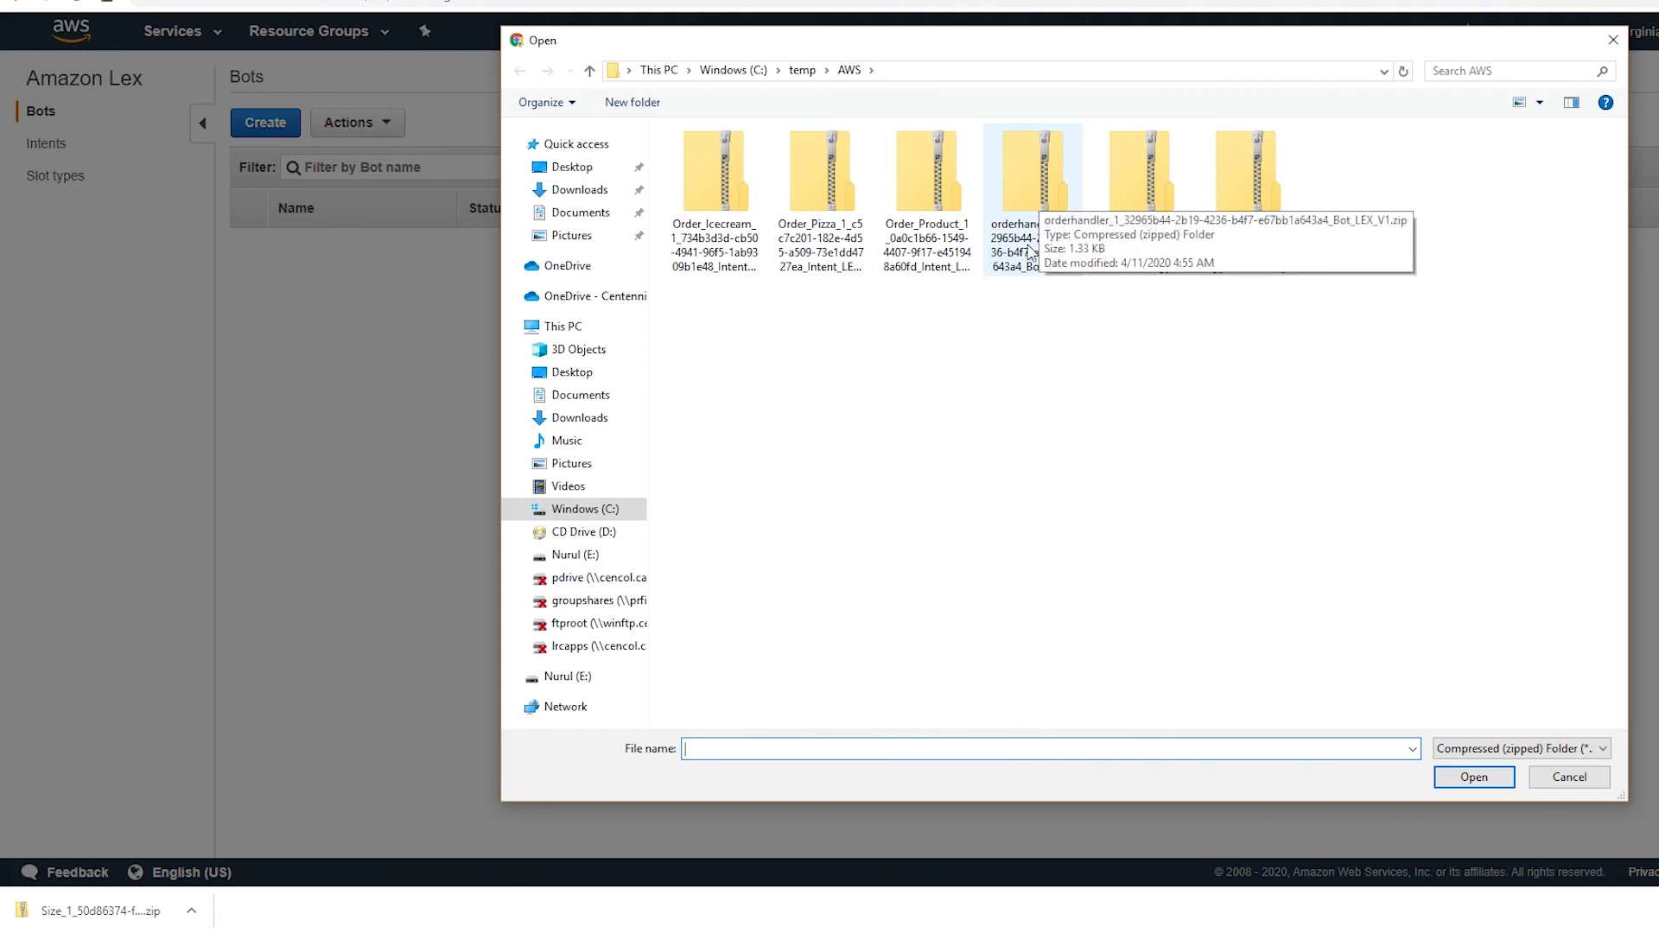
double_click(1037, 247)
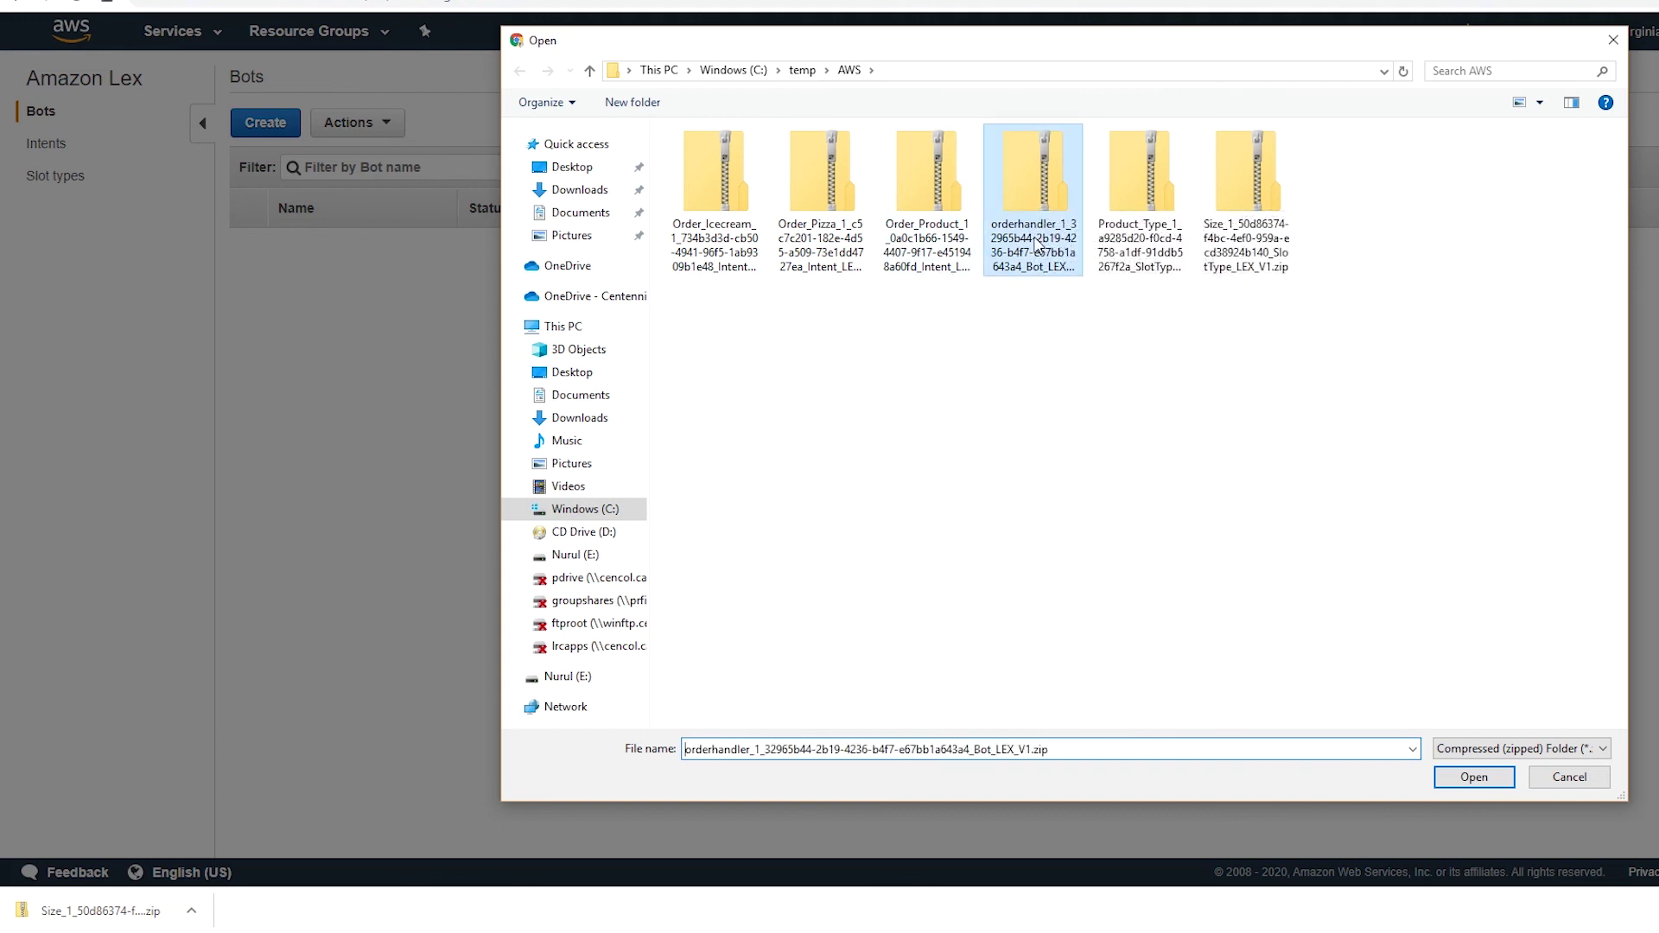
left_click(1121, 370)
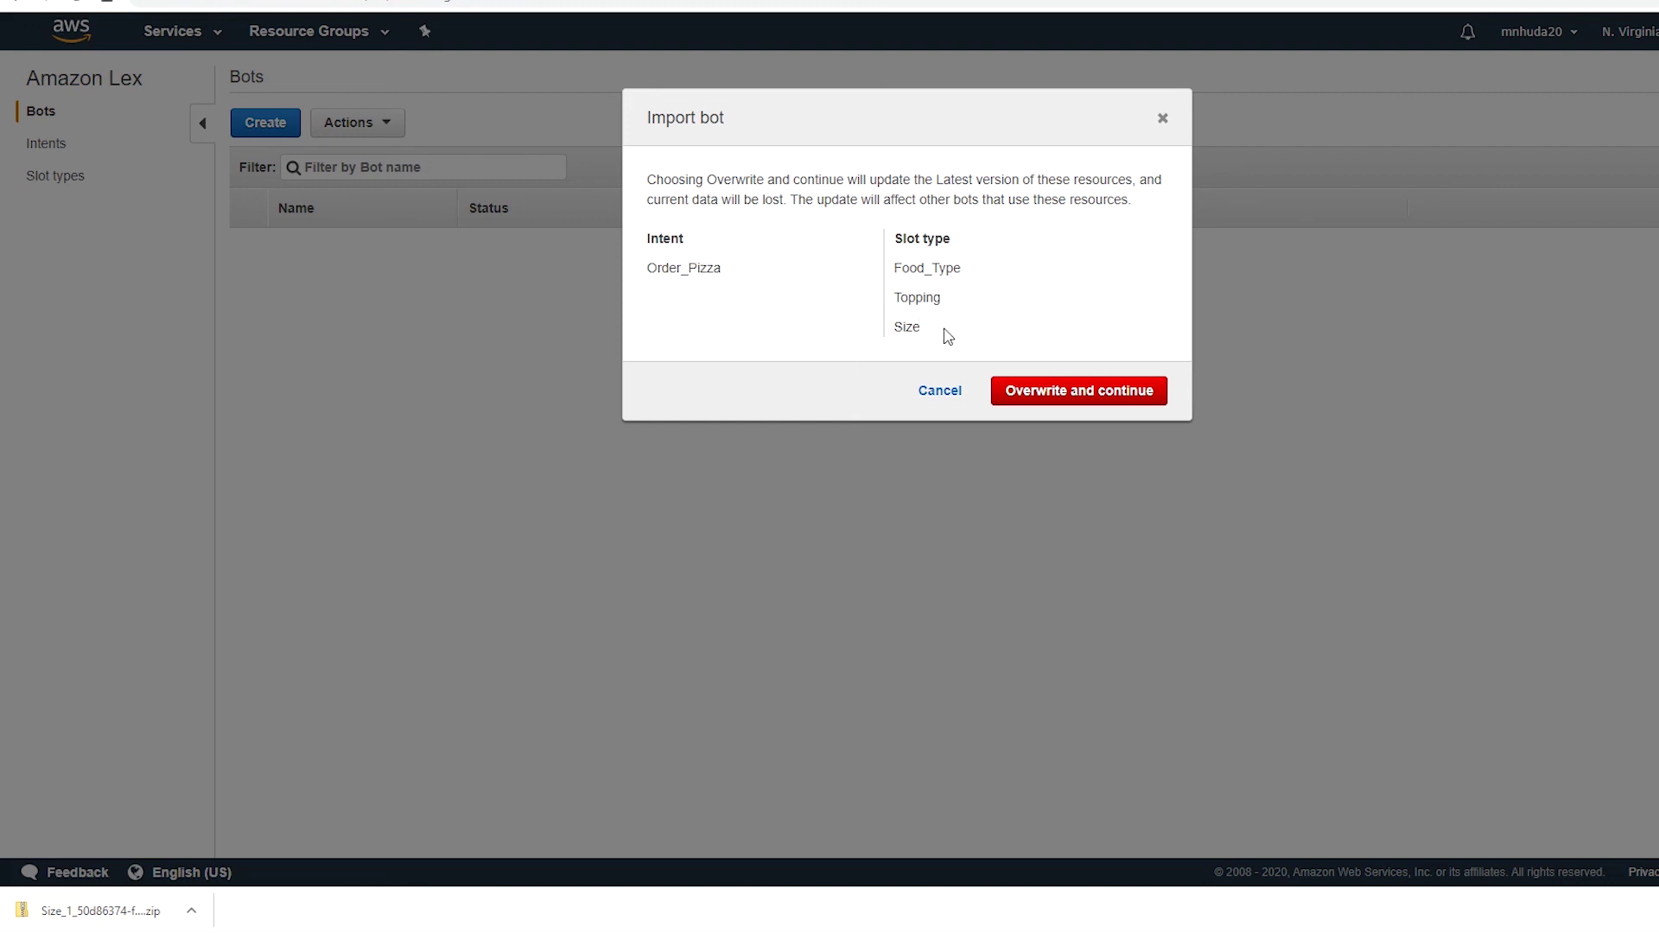
left_click(1117, 394)
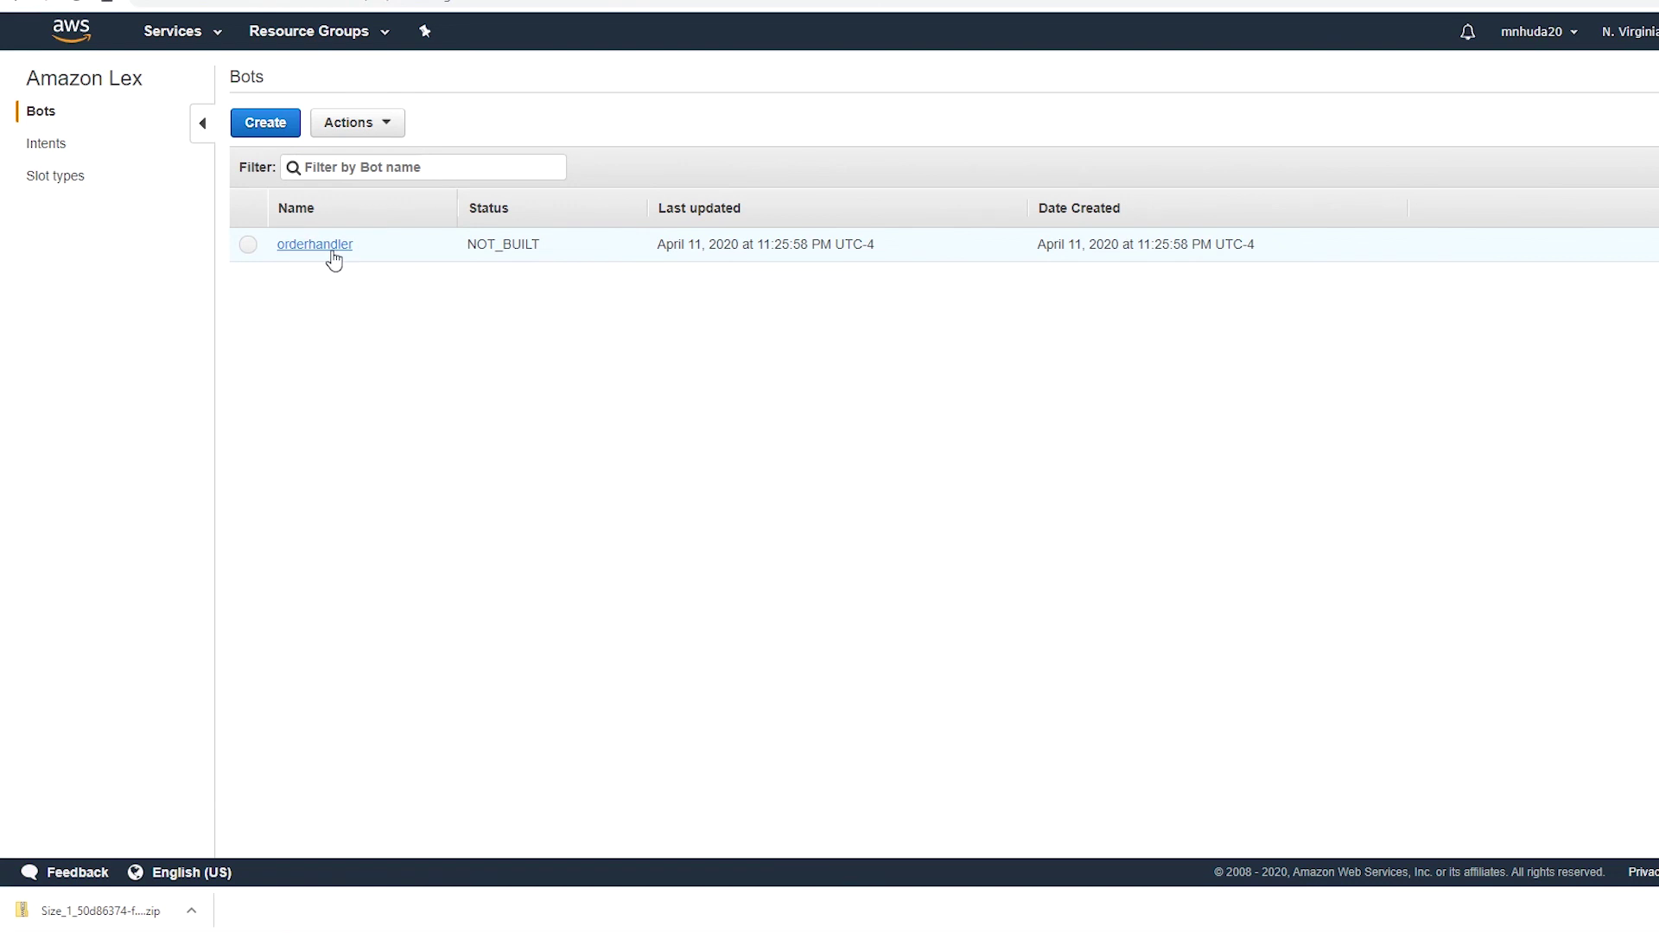
Examine the custom intents and slot types, including the orderhandler bot's Order_Pizza intent and Food_Type slot values.
left_click(65, 146)
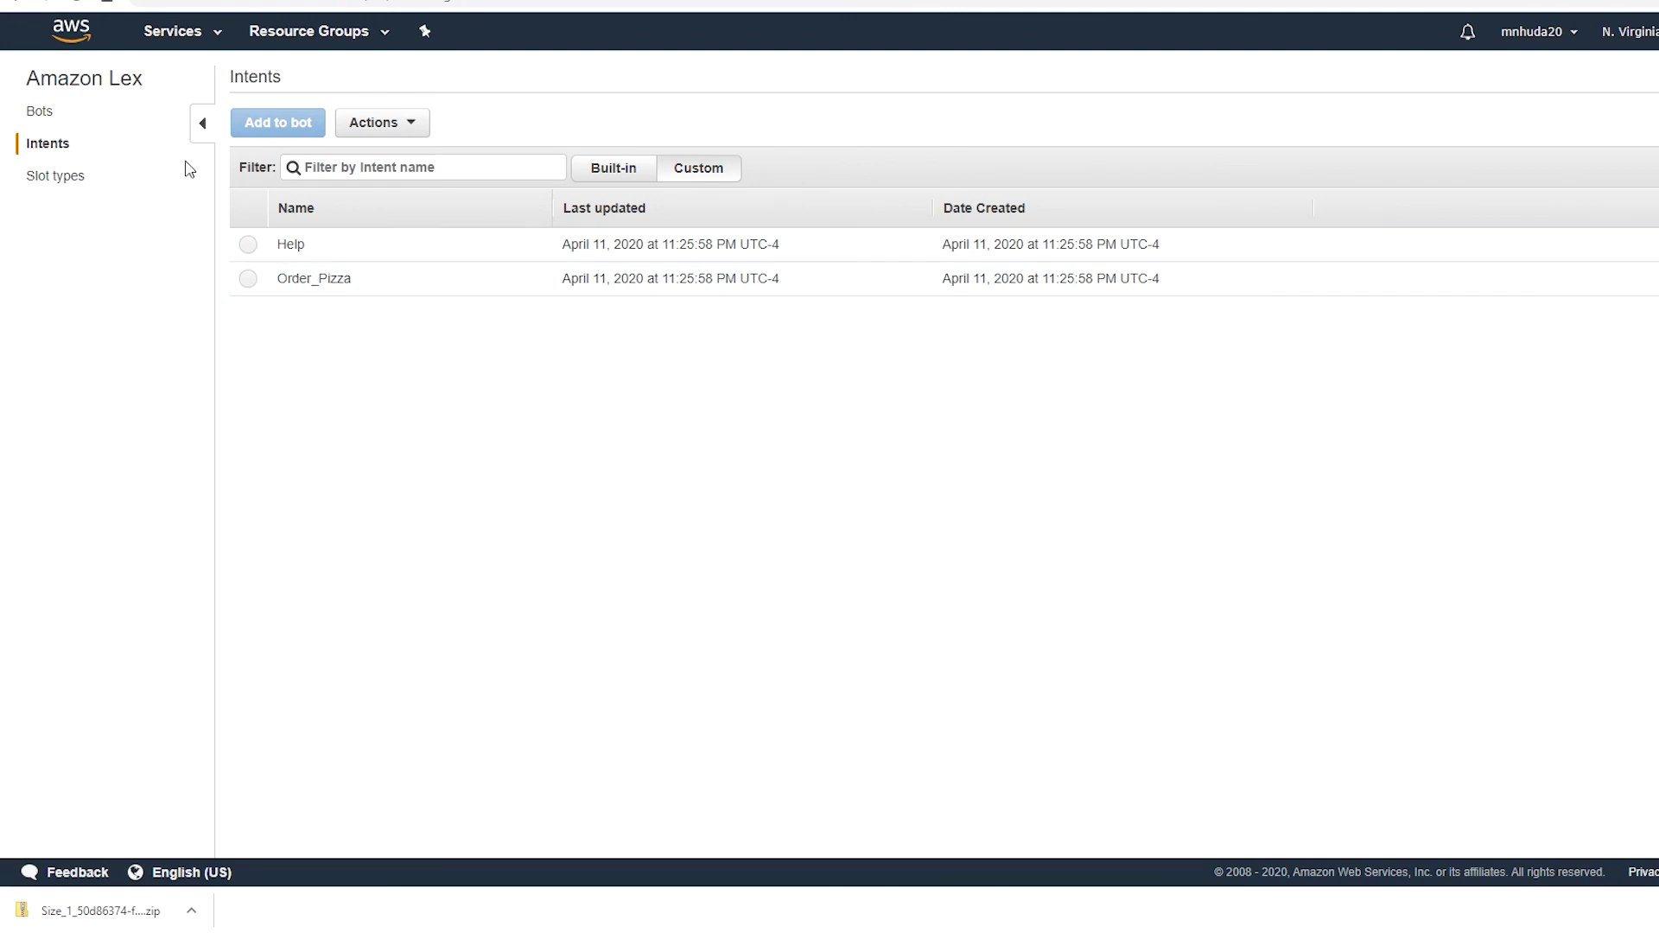
left_click(53, 179)
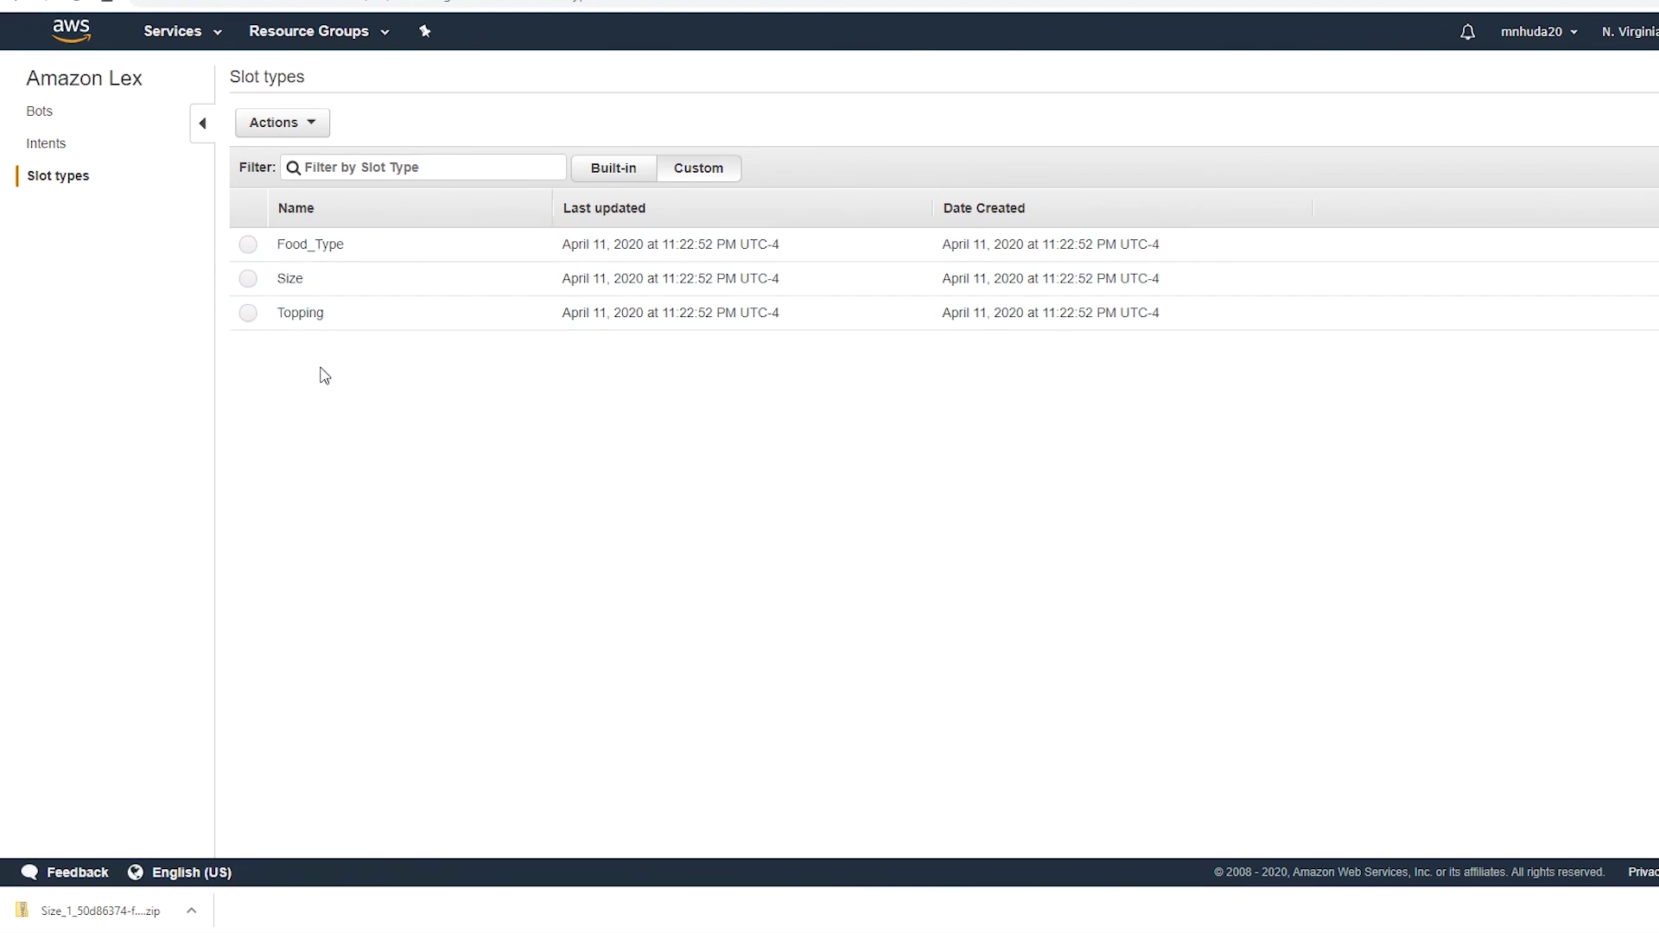
left_click(41, 113)
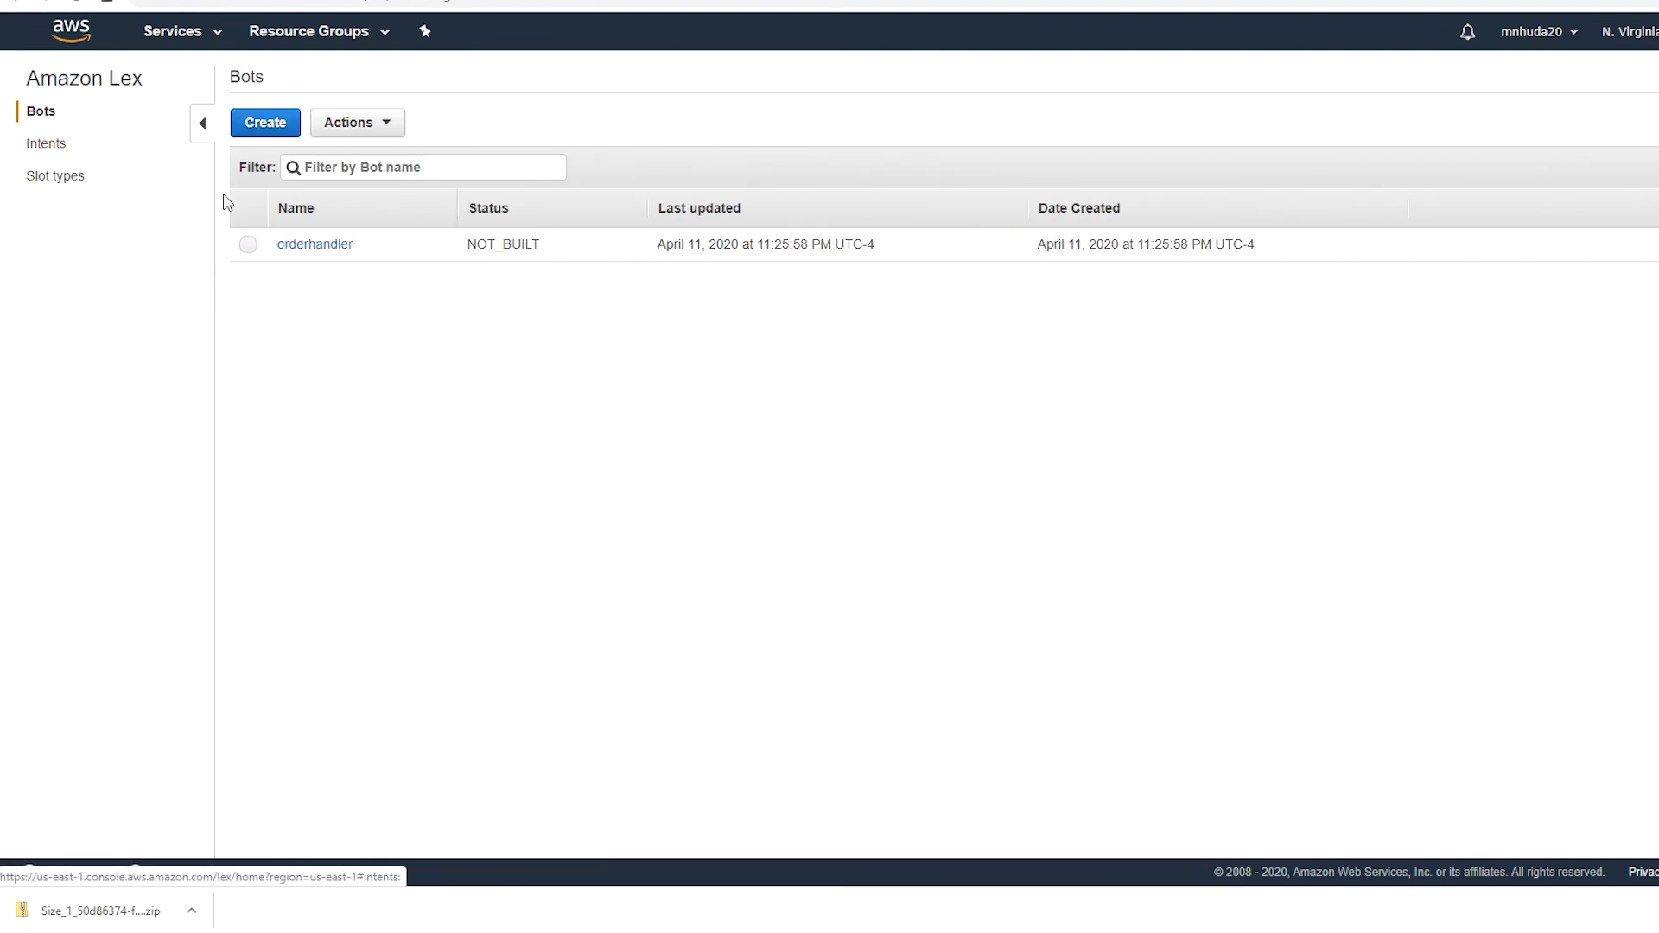
left_click(297, 247)
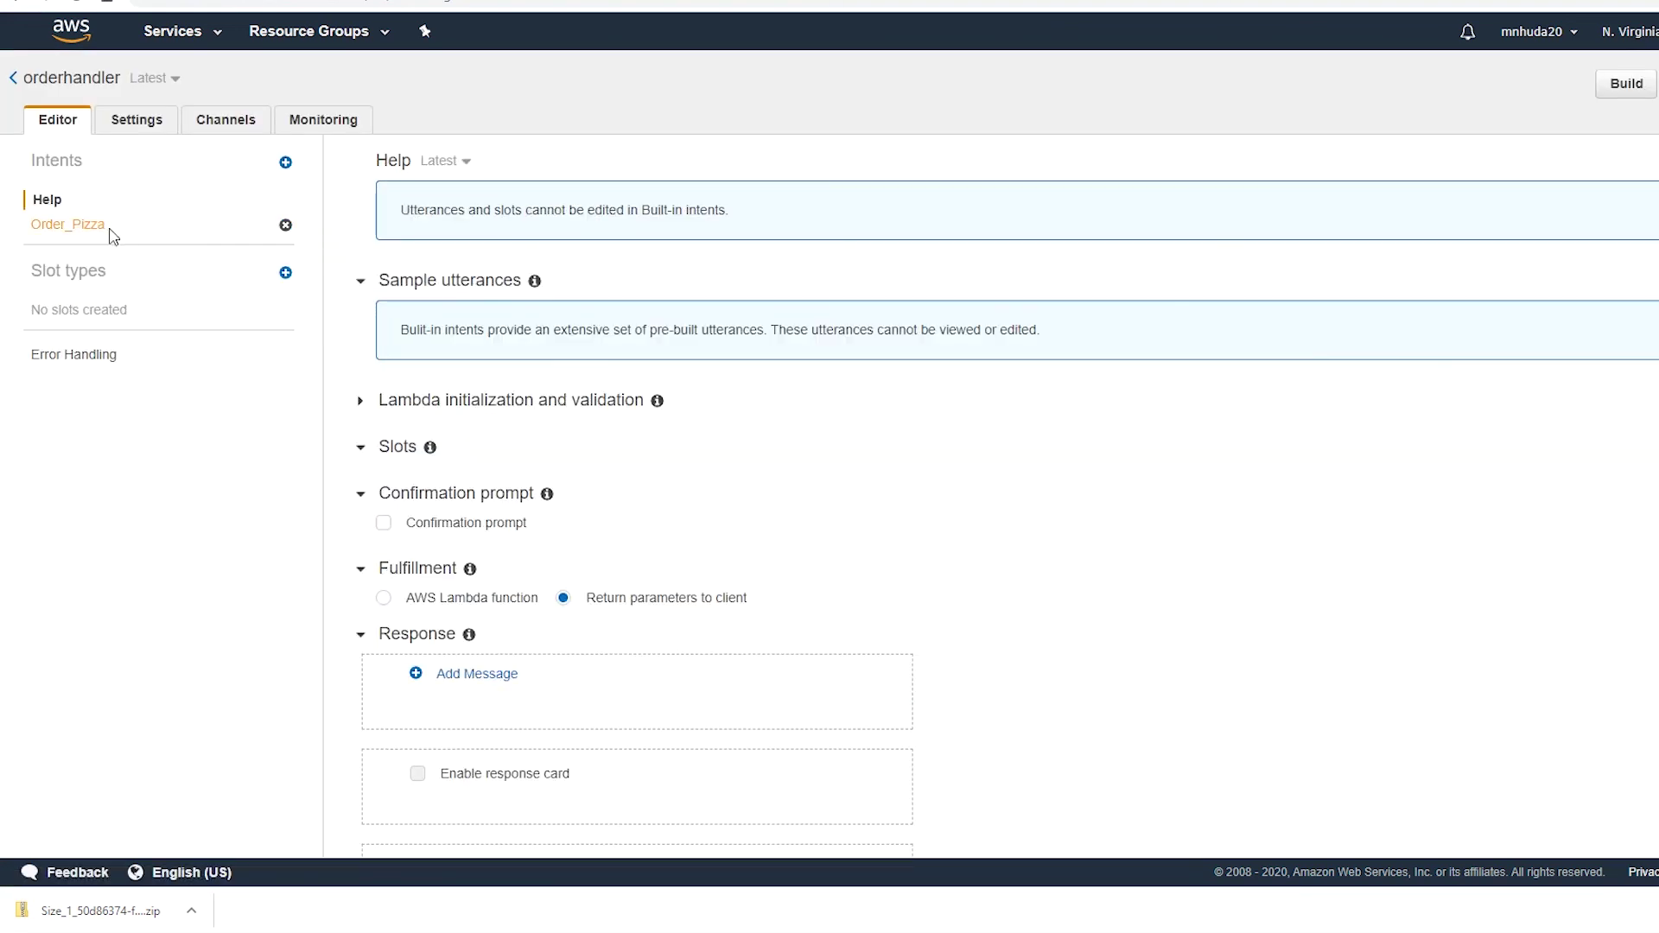
left_click(65, 226)
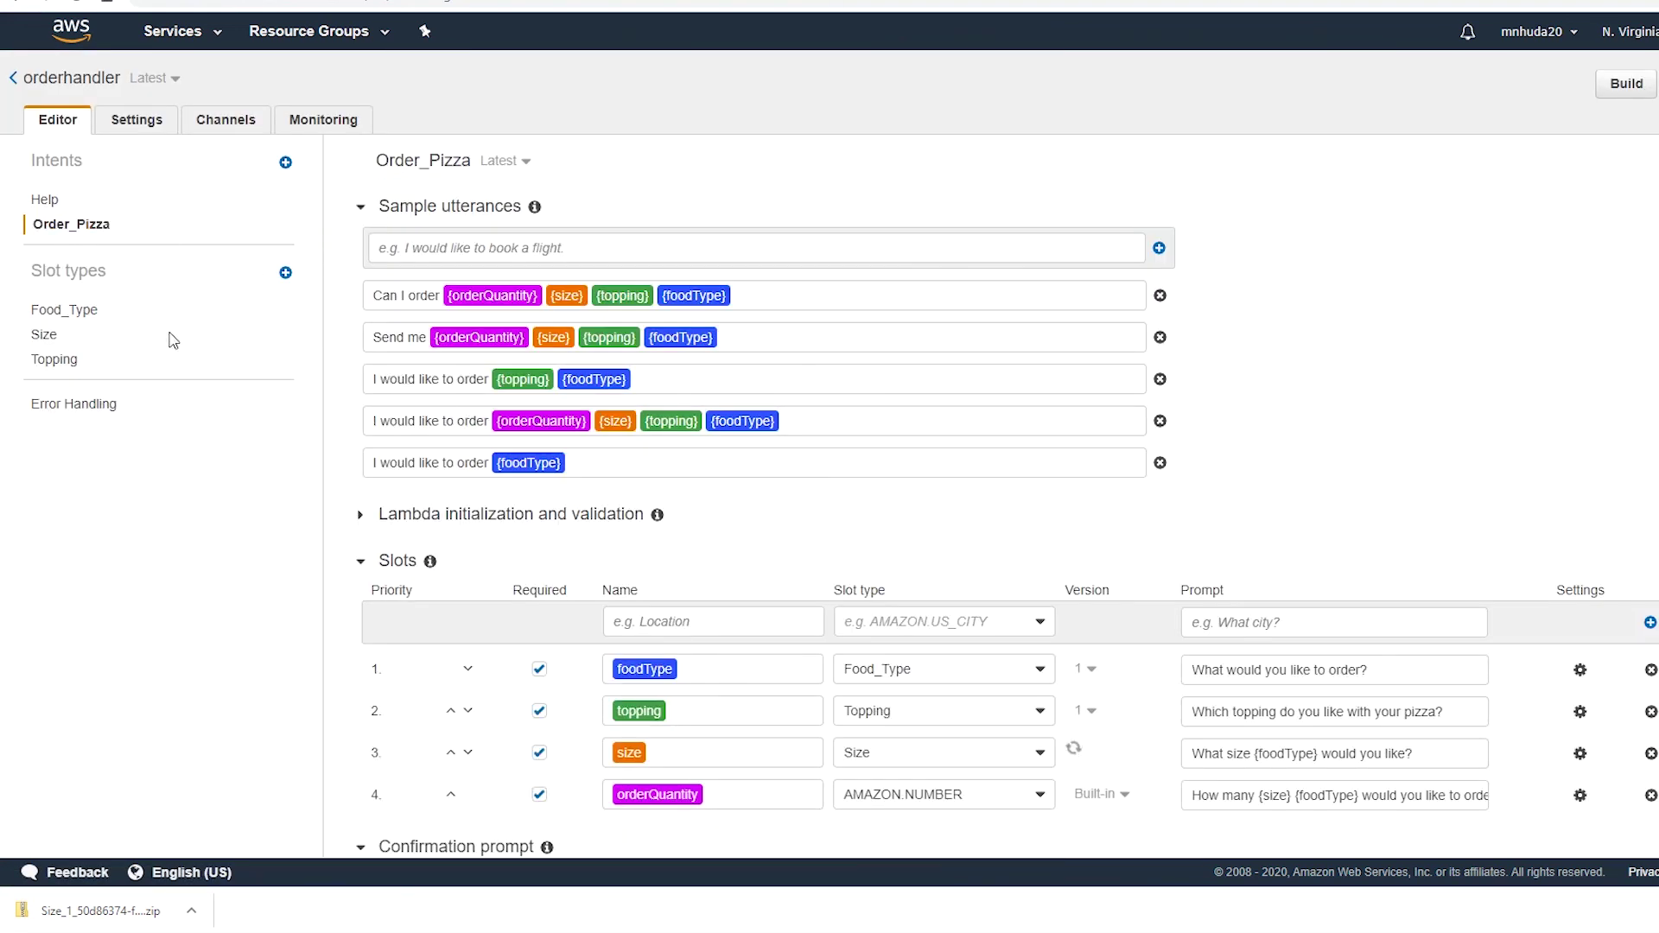
left_click(82, 313)
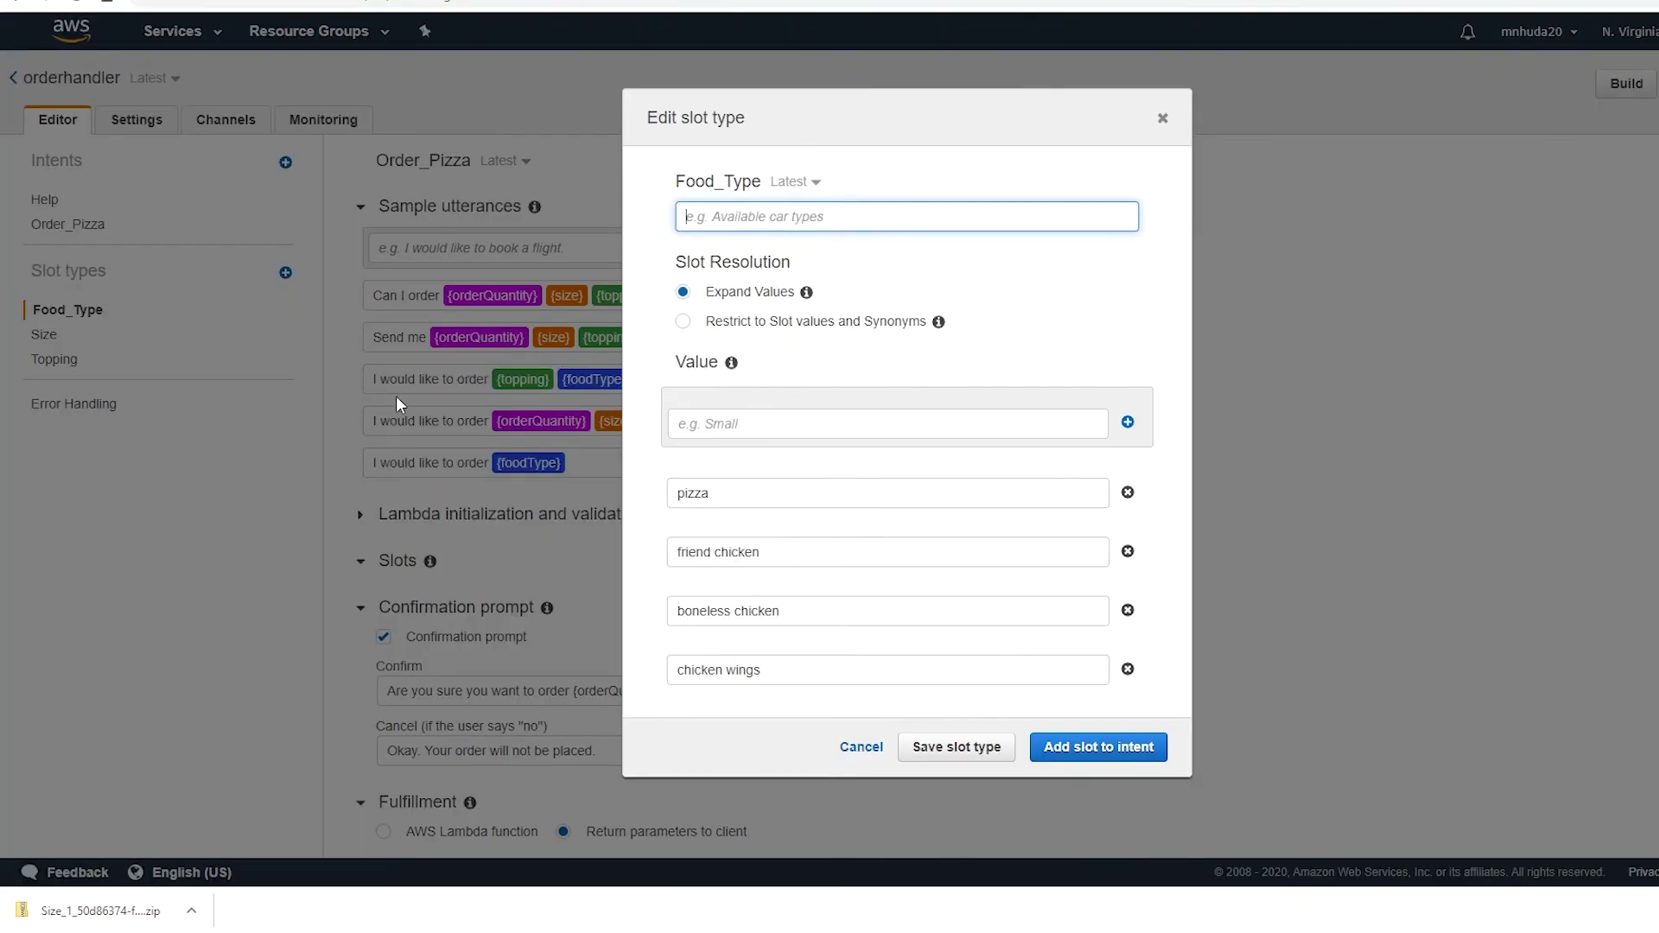
left_click(1162, 117)
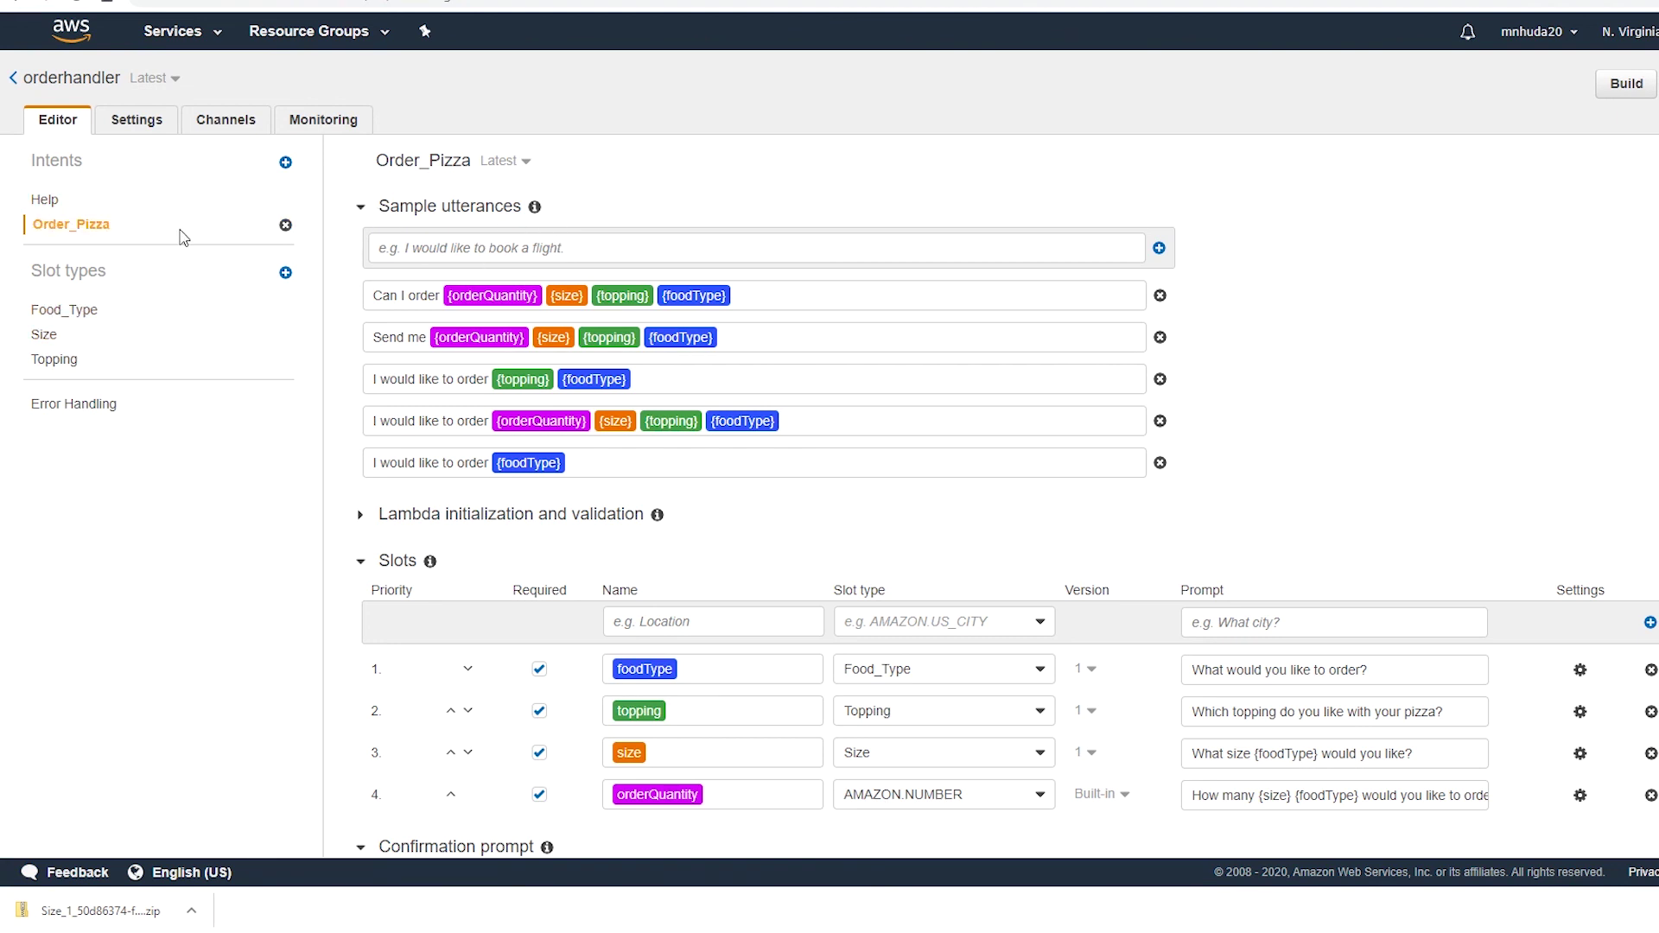
left_click(13, 79)
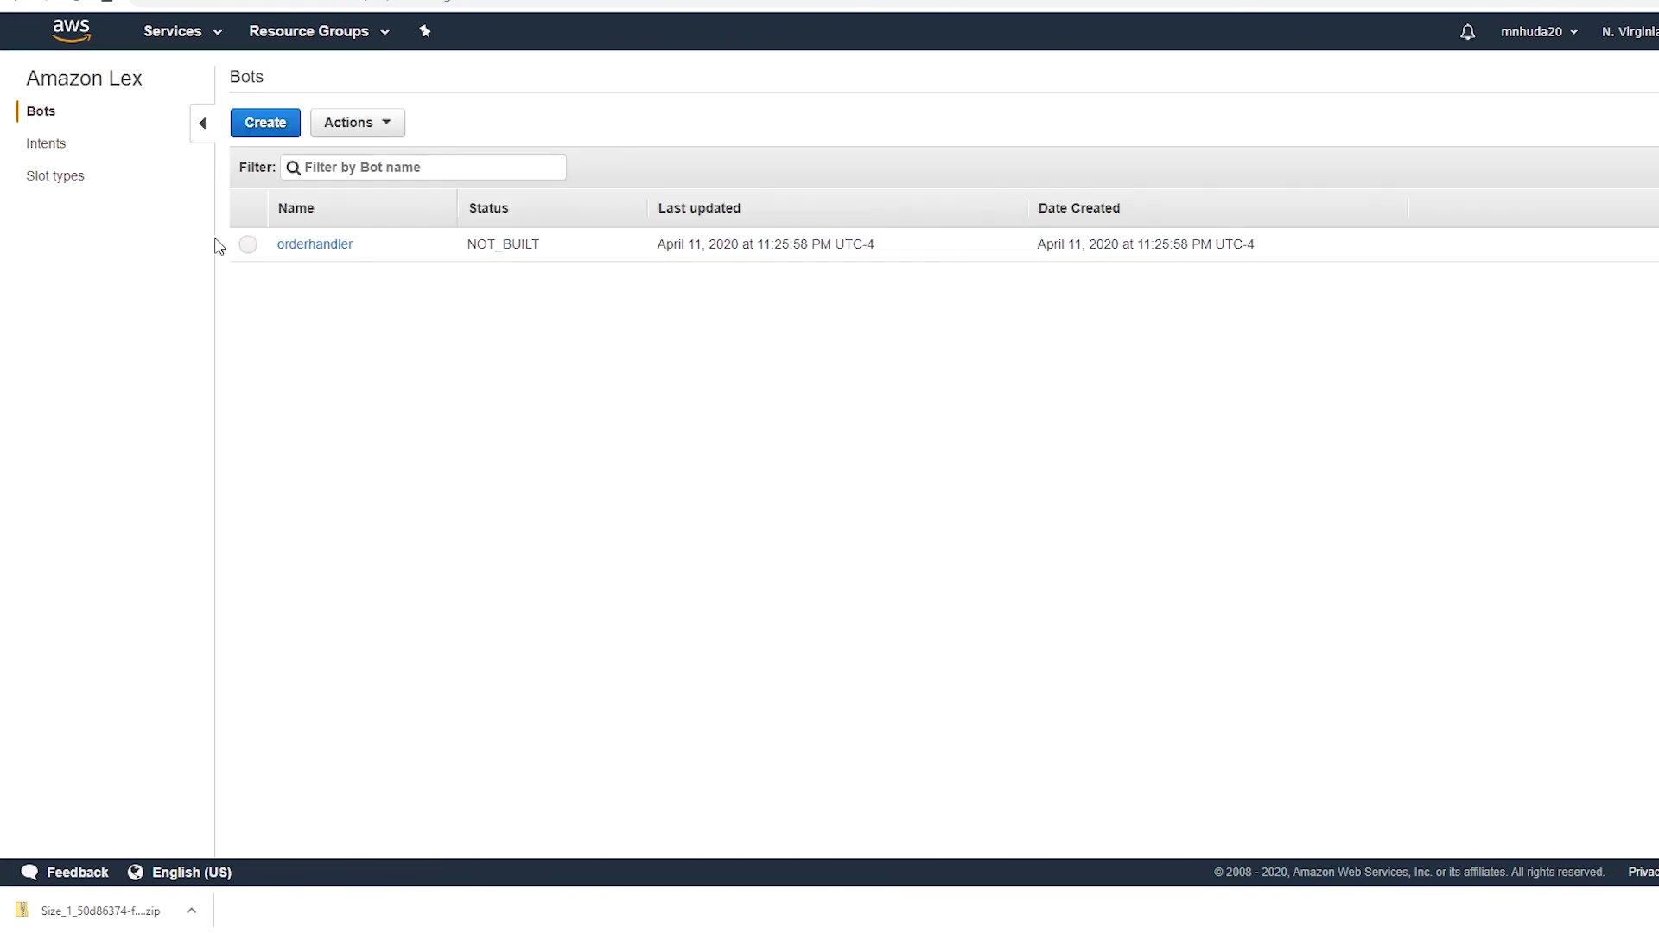
Delete the imported orderhandler bot from the bots list.
left_click(248, 246)
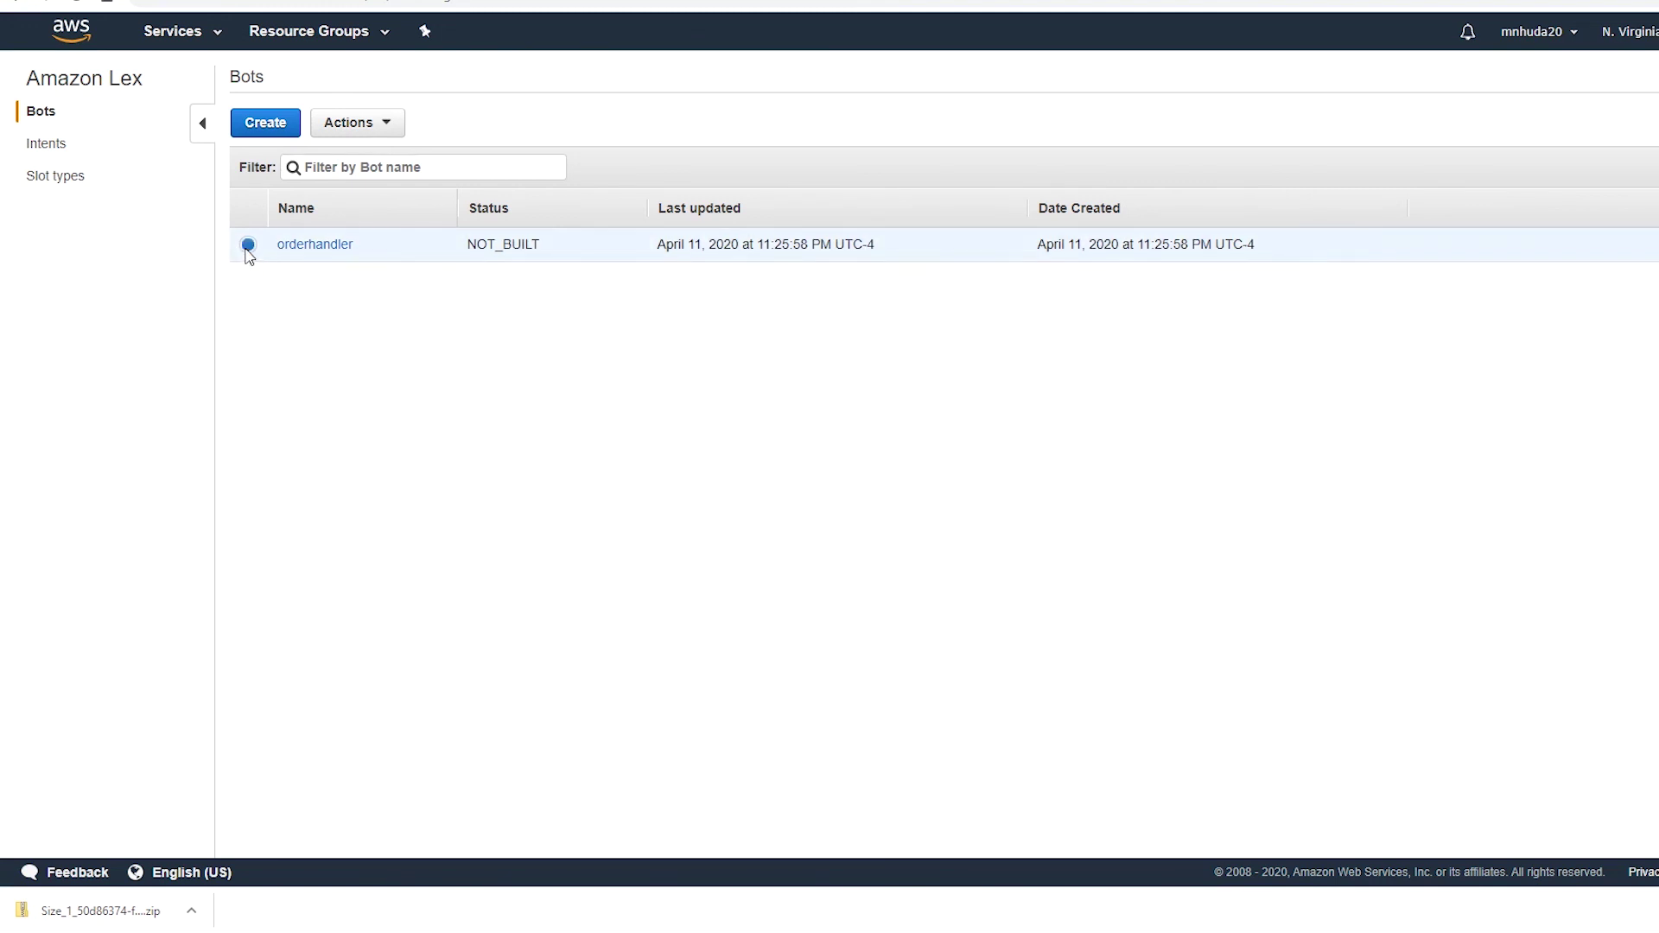
left_click(385, 130)
left_click(362, 219)
left_click(1106, 245)
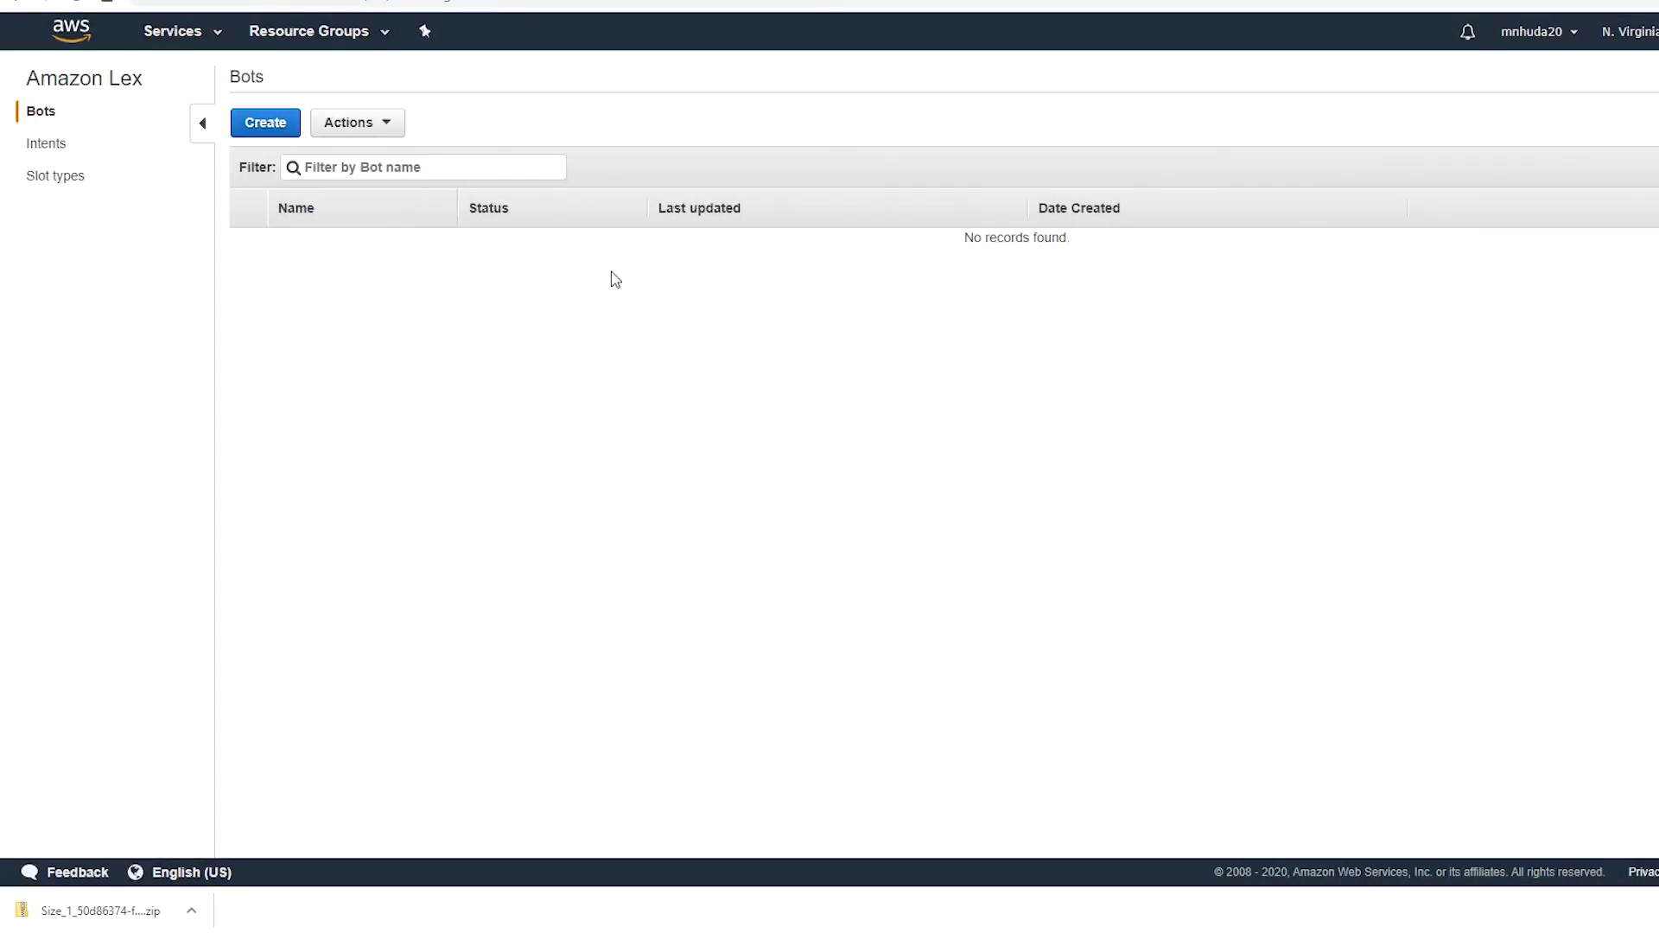
Delete the imported Help and Order_Pizza intents from the custom intents list.
left_click(46, 143)
left_click(248, 245)
left_click(380, 123)
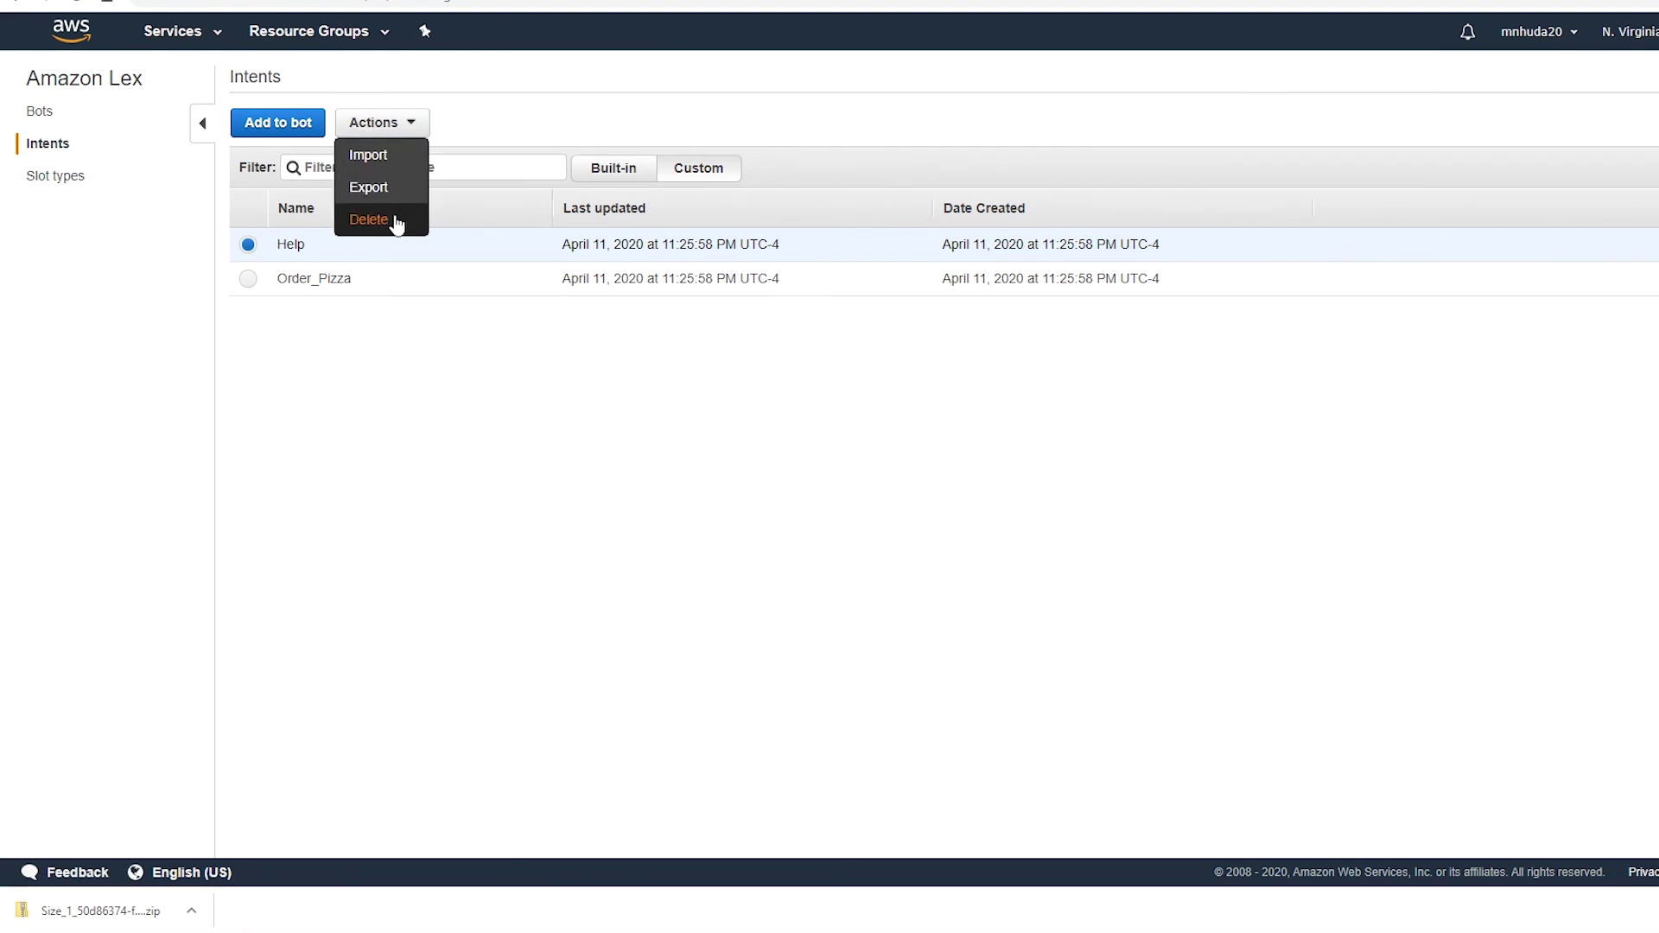
left_click(369, 220)
left_click(1123, 242)
left_click(403, 128)
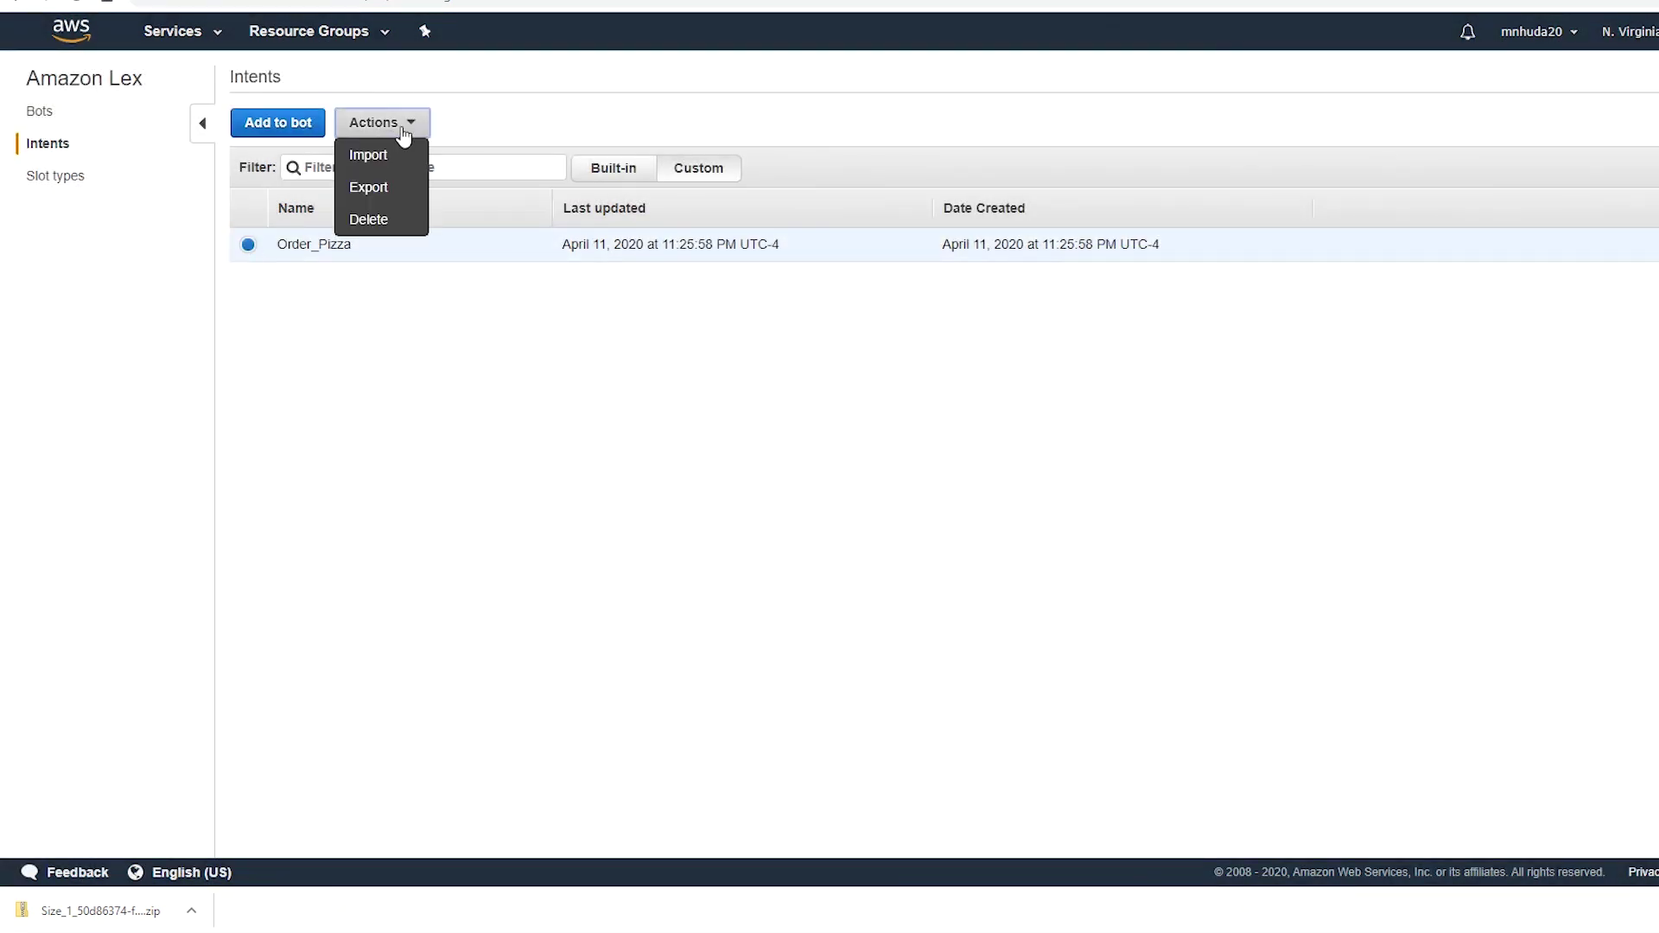
left_click(389, 219)
left_click(1126, 245)
Delete the Food_Type and Size slot types from the custom slot types list.
left_click(54, 176)
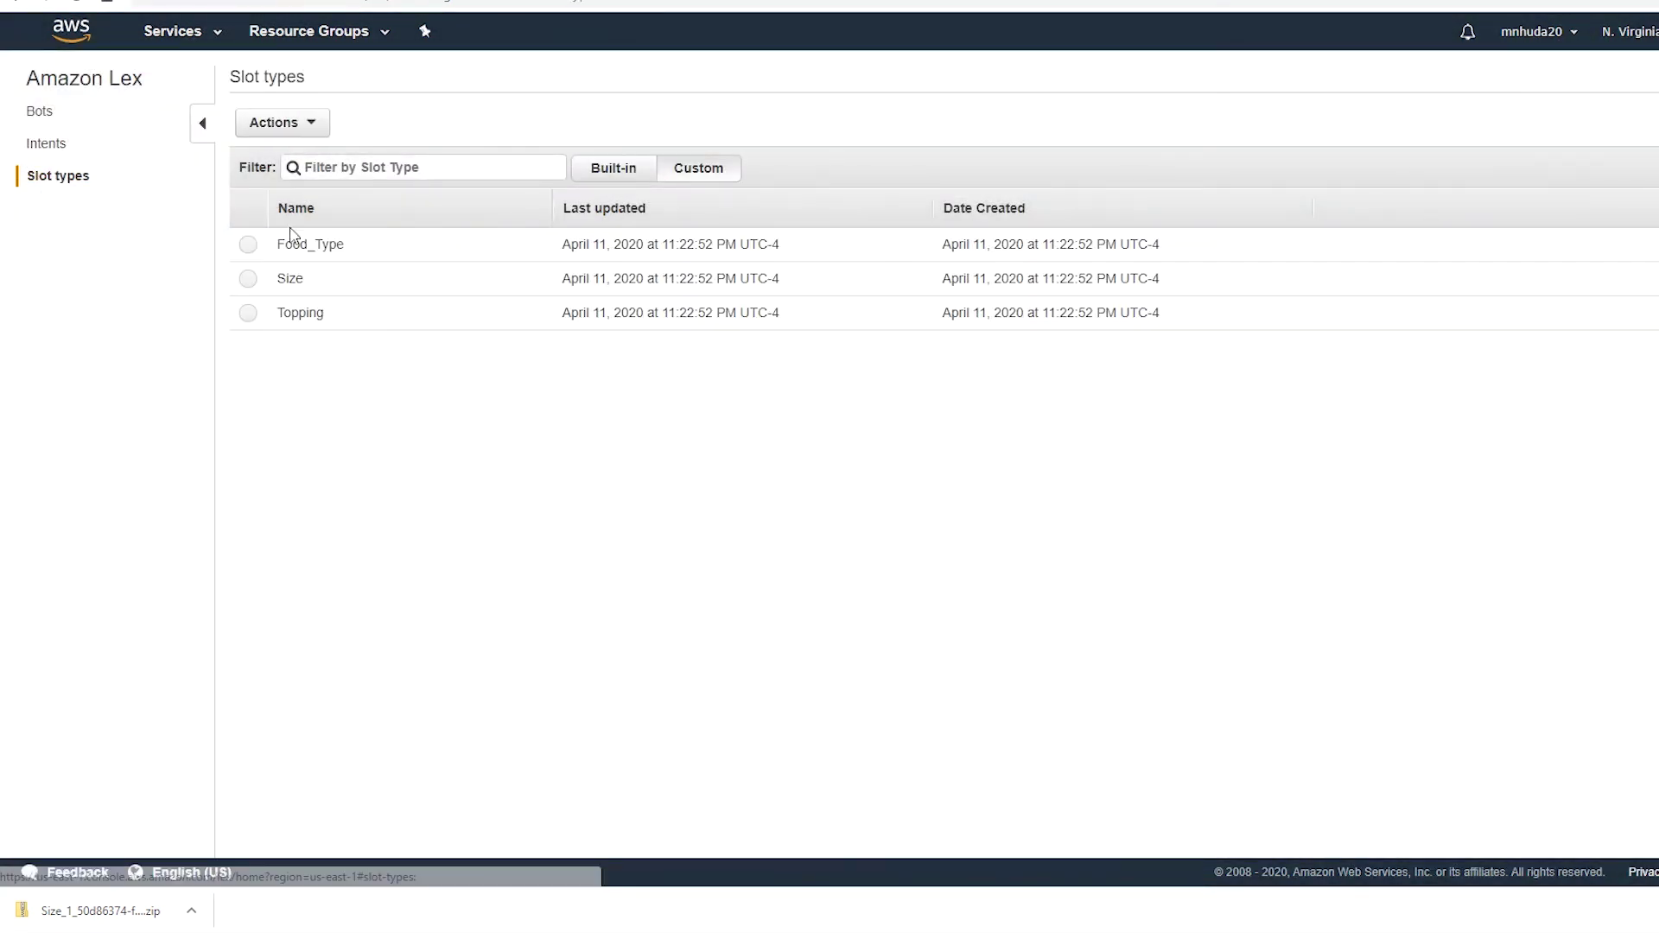
left_click(248, 245)
left_click(283, 123)
left_click(270, 216)
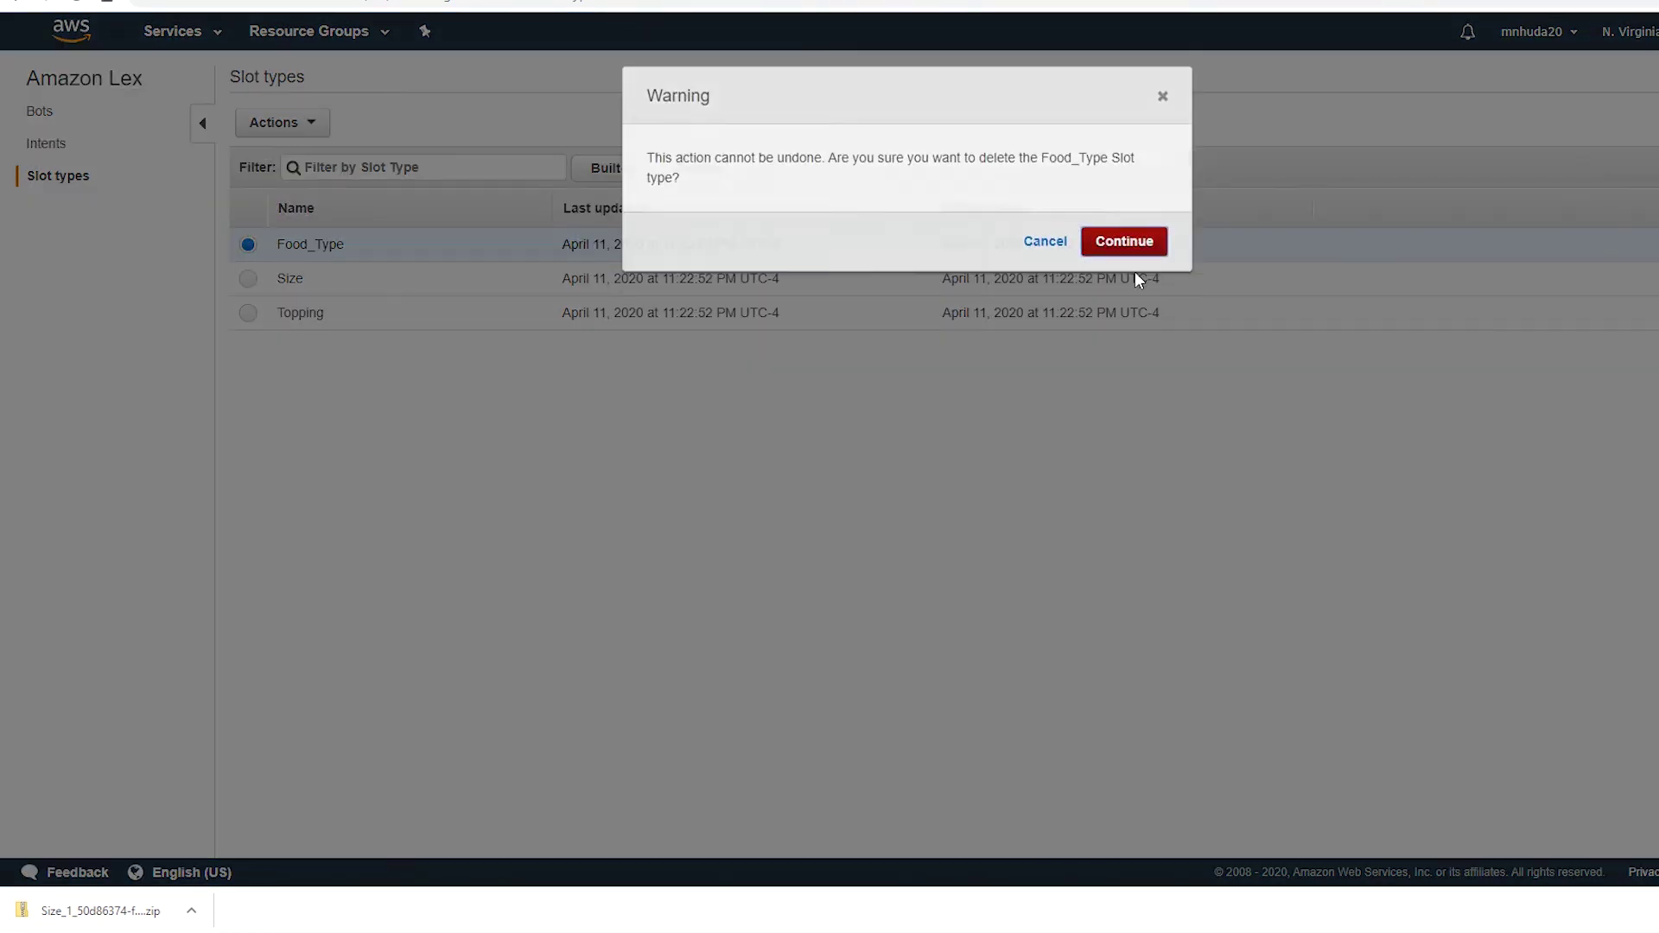
left_click(1124, 242)
left_click(248, 245)
left_click(283, 123)
left_click(269, 216)
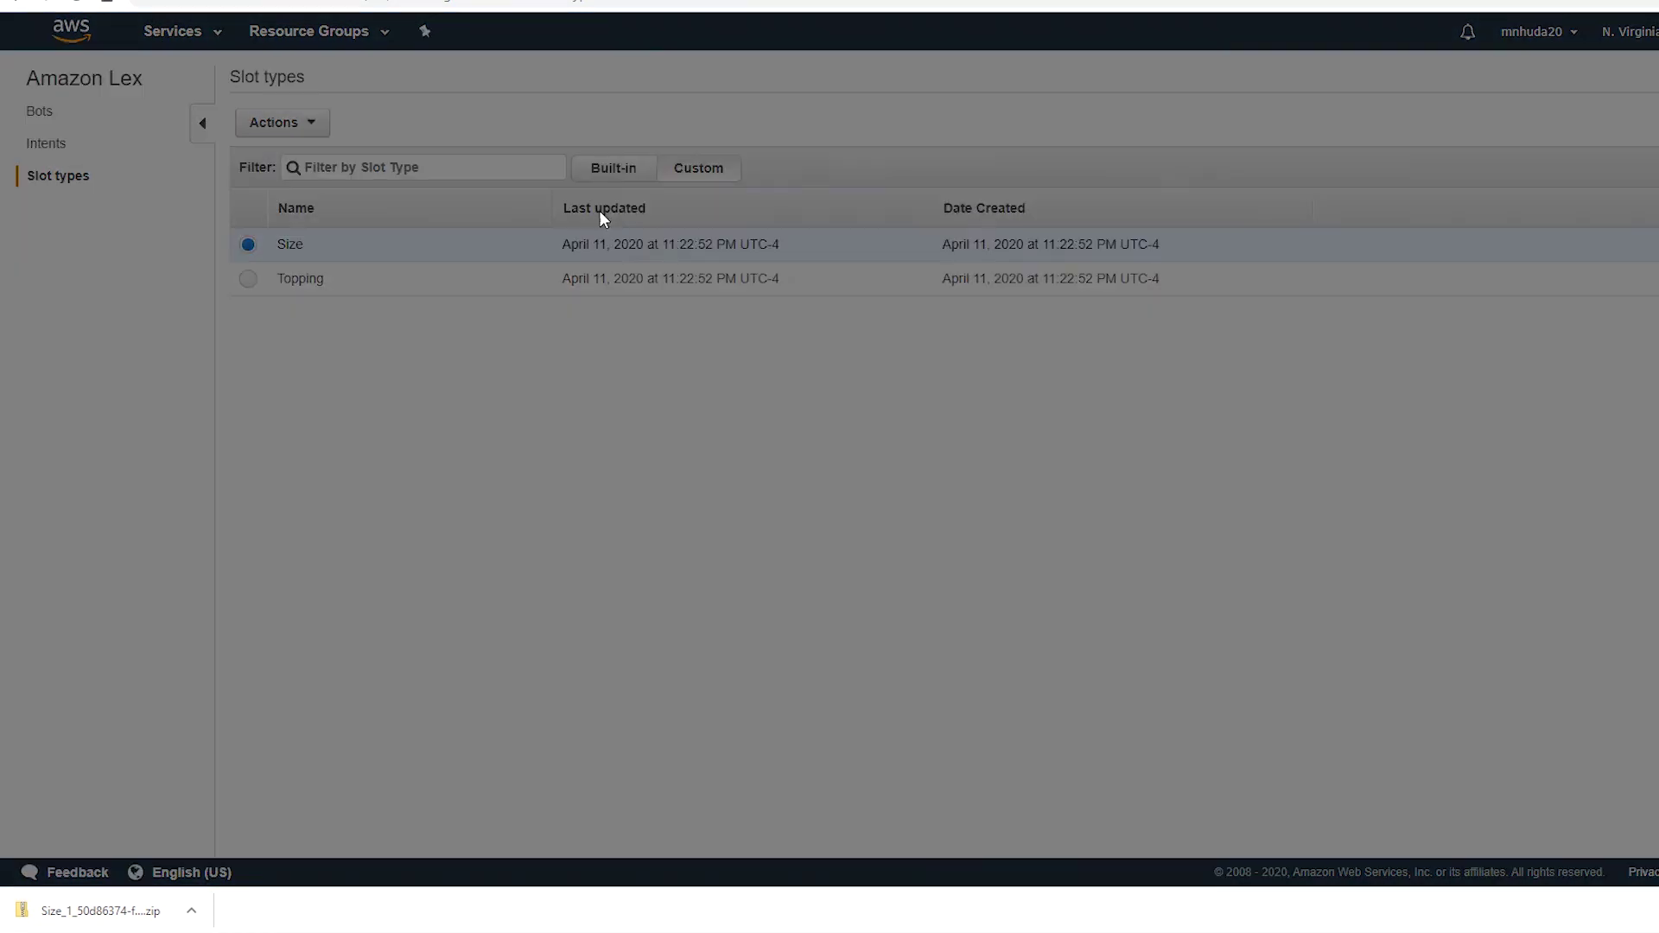
left_click(1119, 244)
Delete the remaining Topping slot type and return to the bots list.
left_click(249, 245)
left_click(283, 123)
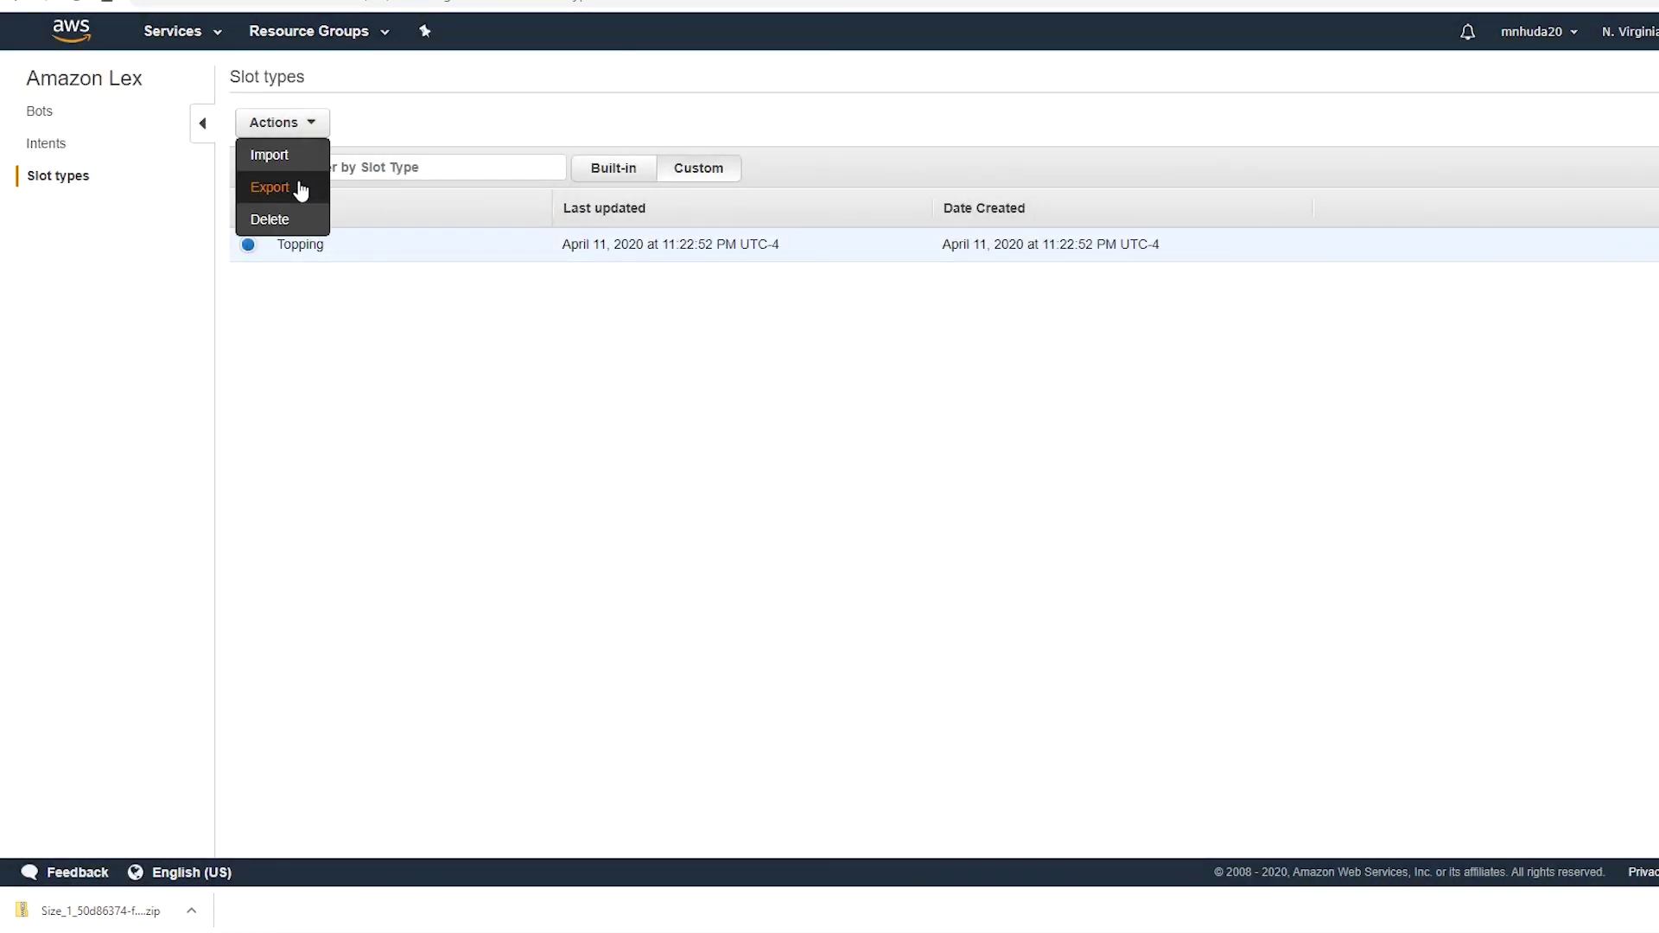
left_click(270, 219)
left_click(1124, 242)
left_click(39, 113)
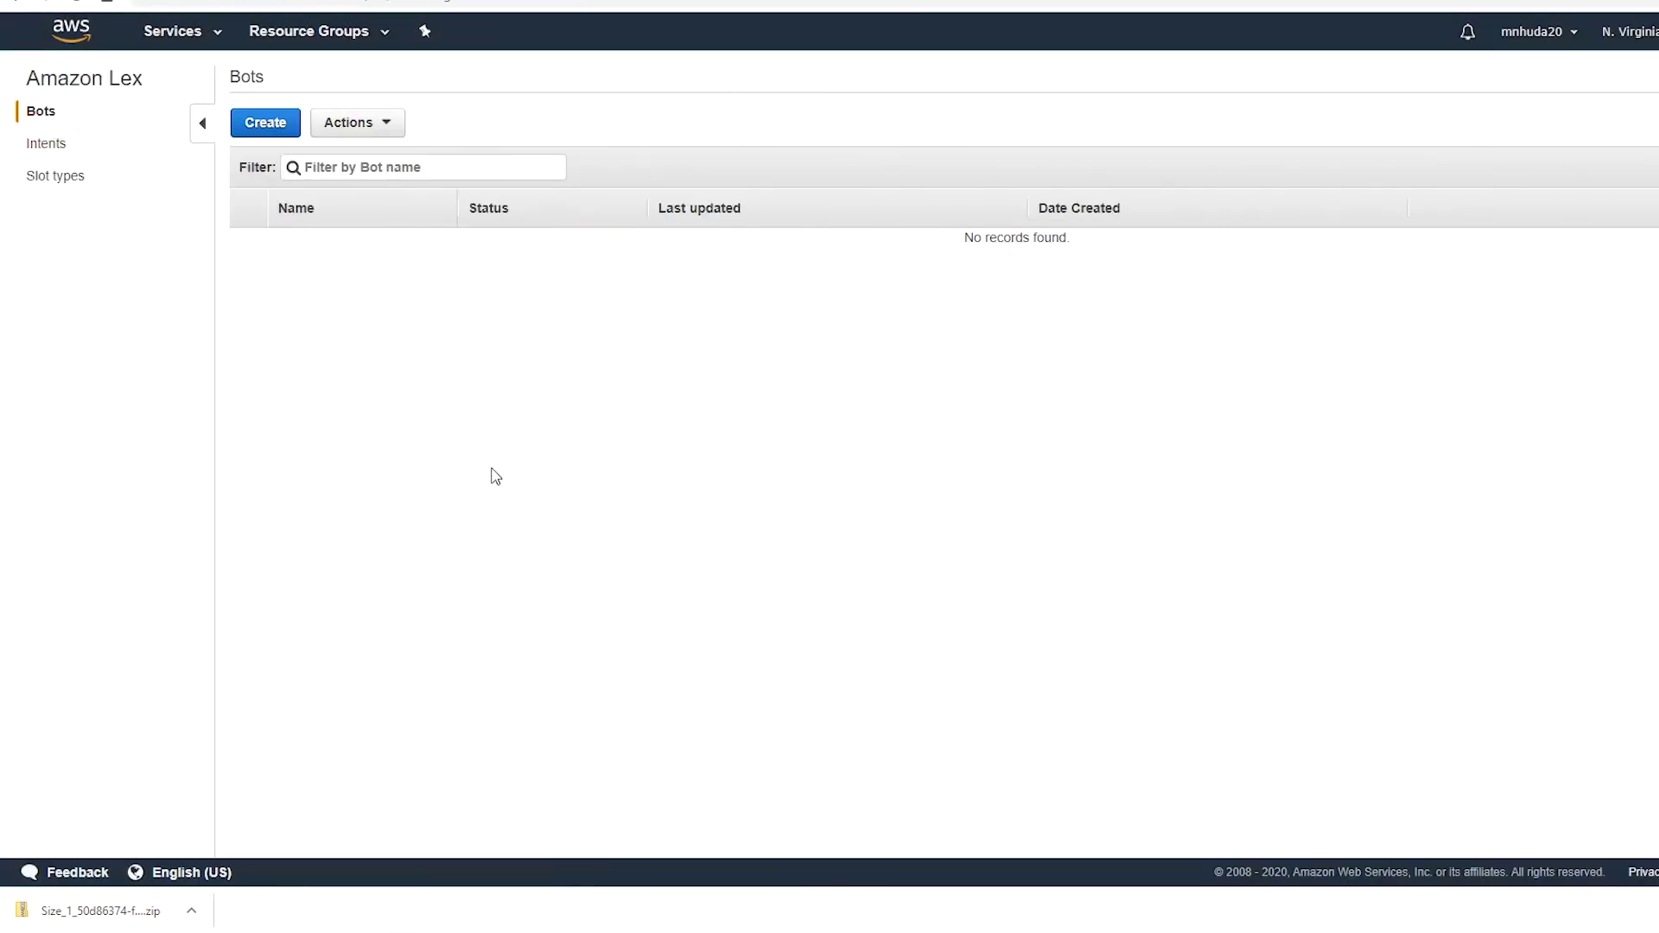